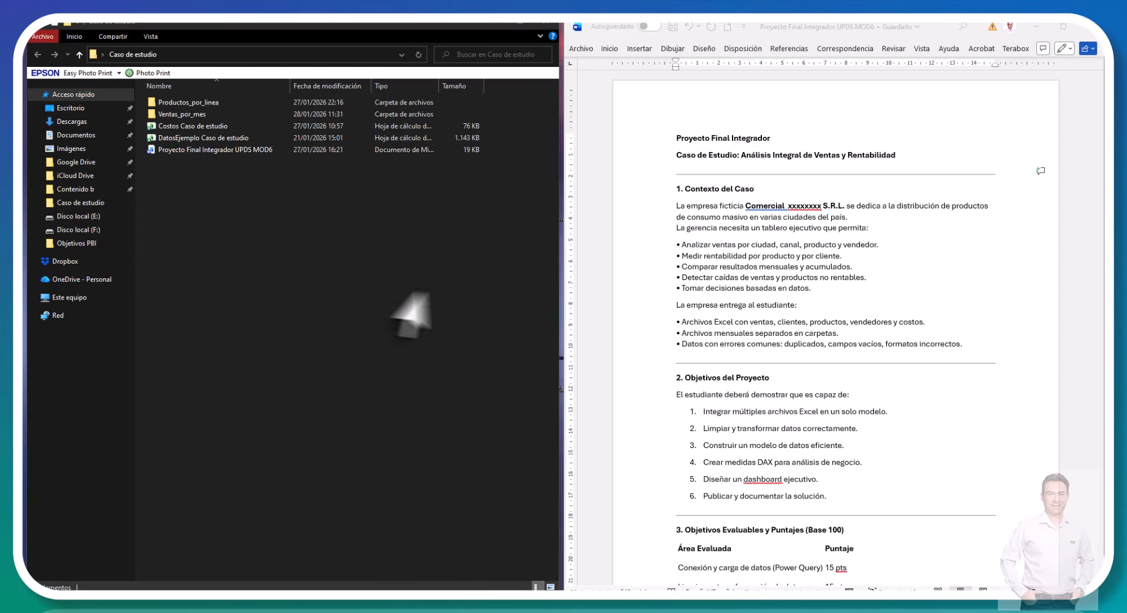
# Step: Read the project brief in Word from the case context through the objectives, scoring, dashboard requirements and student steps
pyautogui.click(819, 295)
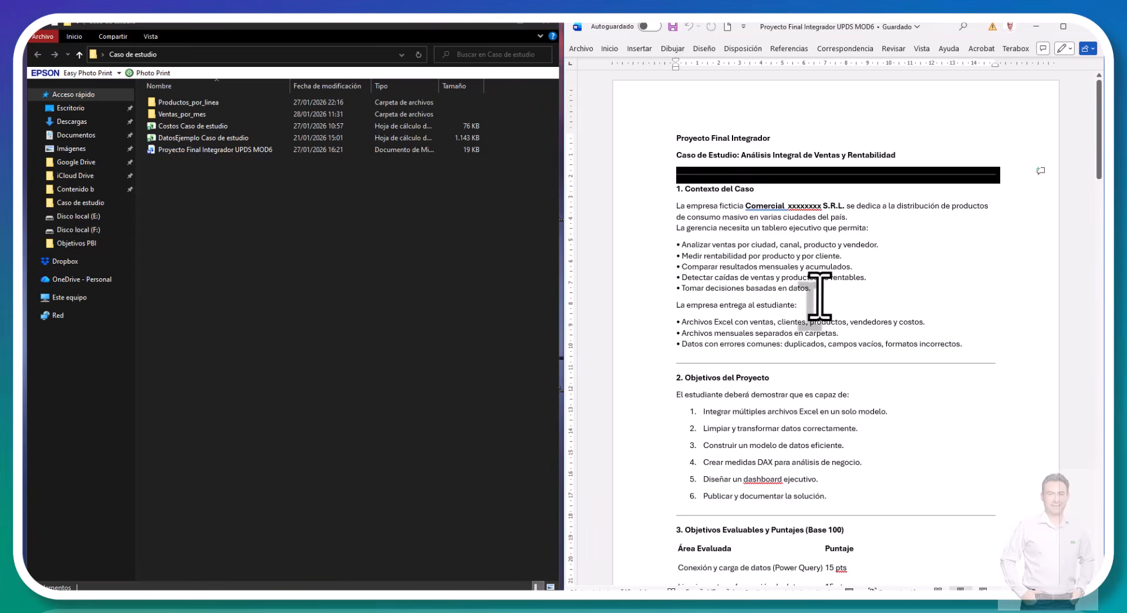
pyautogui.scroll(-4, 820, 295)
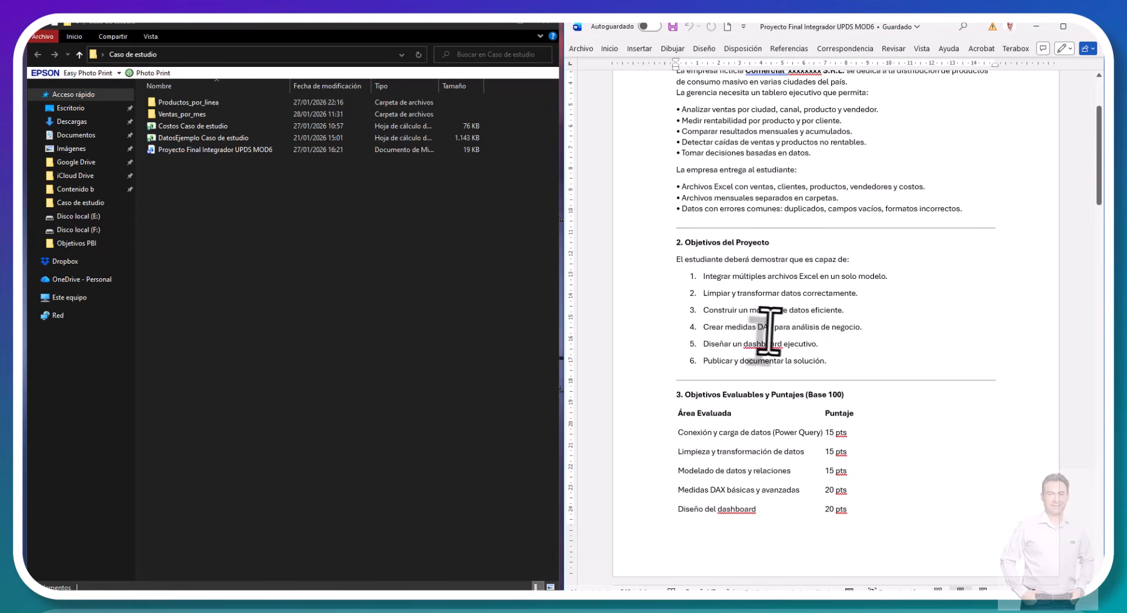
pyautogui.scroll(-1, 790, 330)
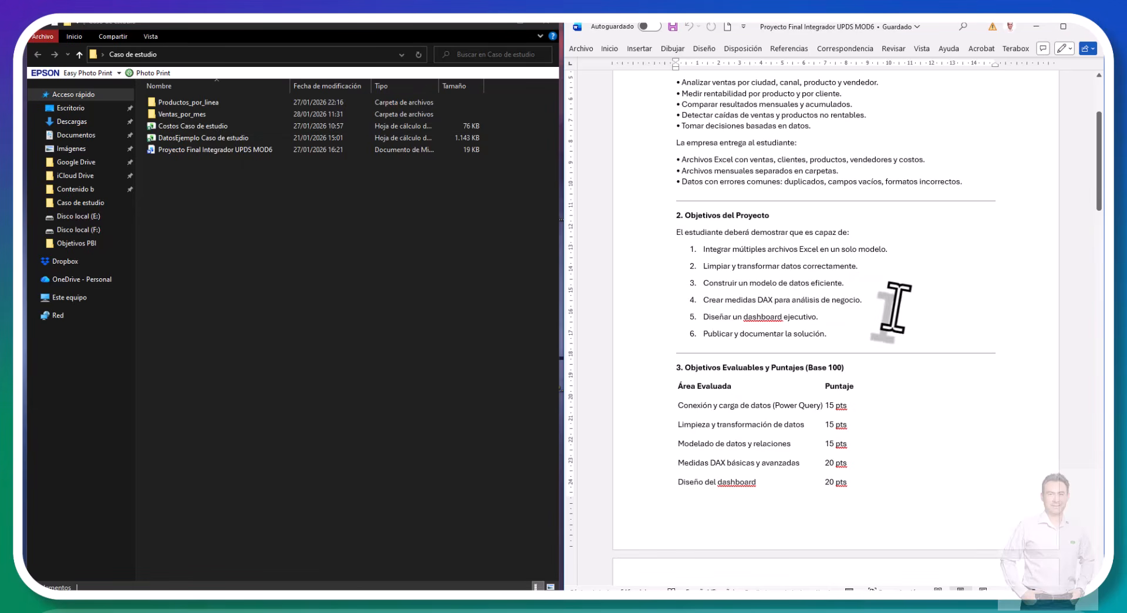
pyautogui.scroll(-8, 896, 307)
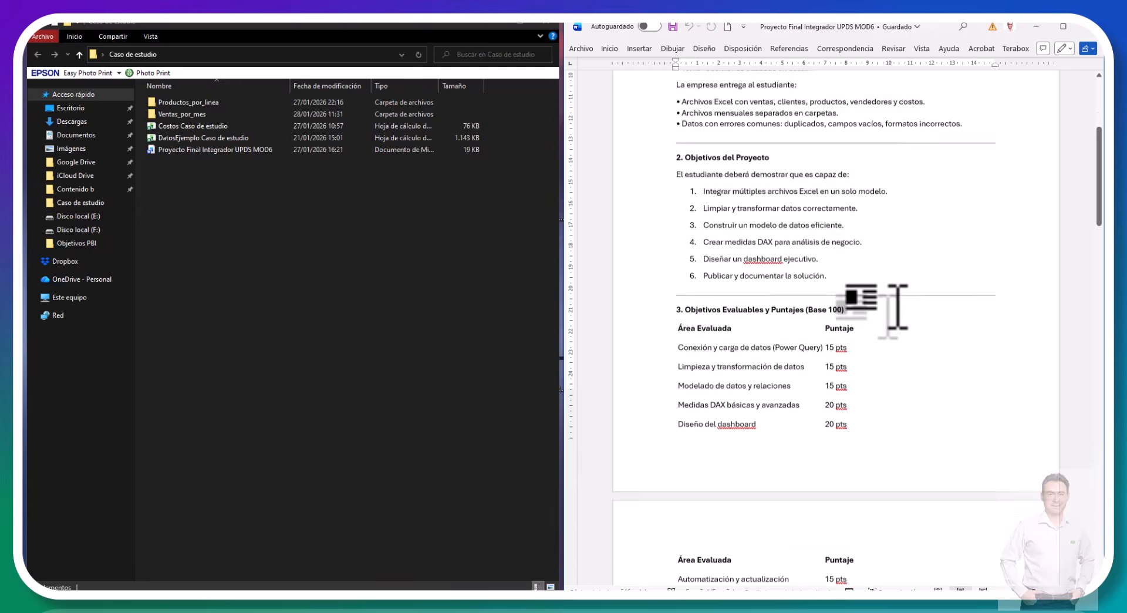
pyautogui.scroll(-3, 896, 307)
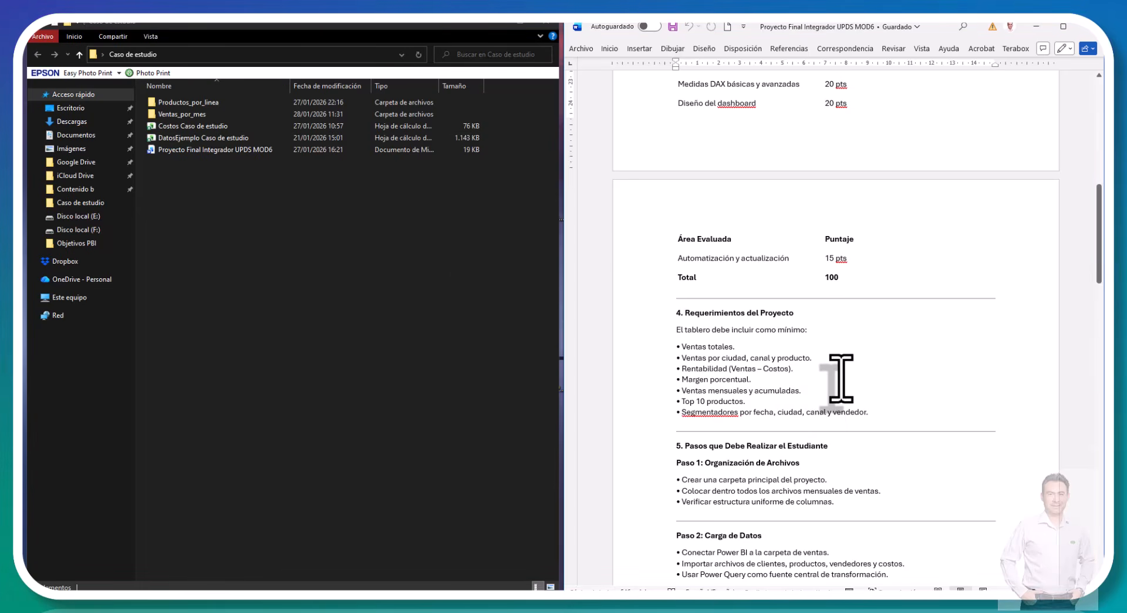
pyautogui.scroll(-2, 840, 378)
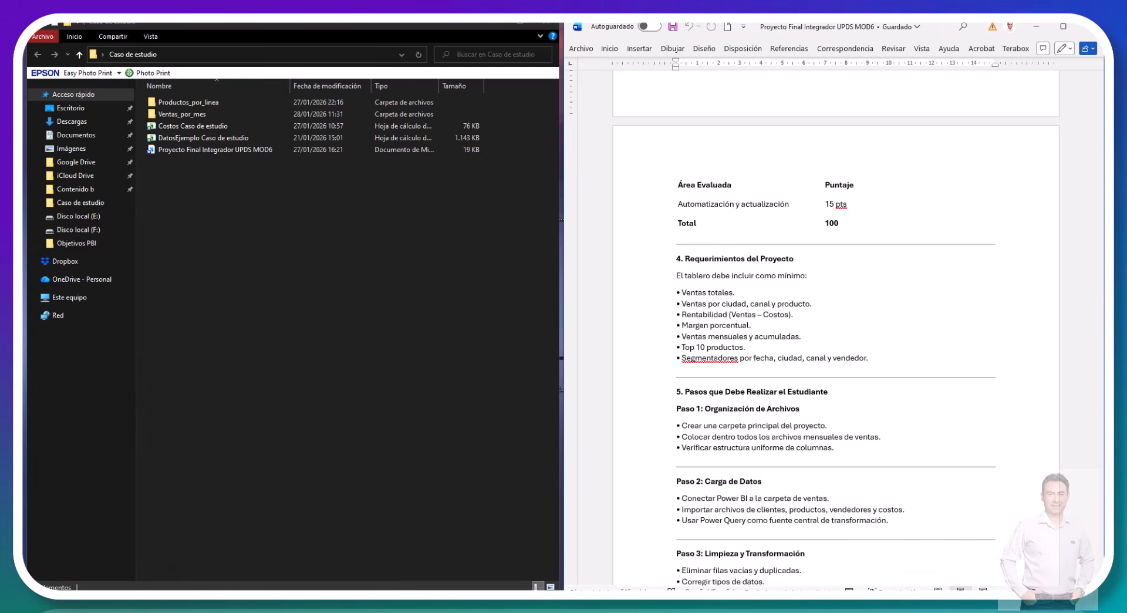
# Step: Switch to the DatosEjemplo Caso de estudio workbook and review its sheets from Resumen and Dasboard through Precios and Objetivo Mensual
pyautogui.click(141, 583)
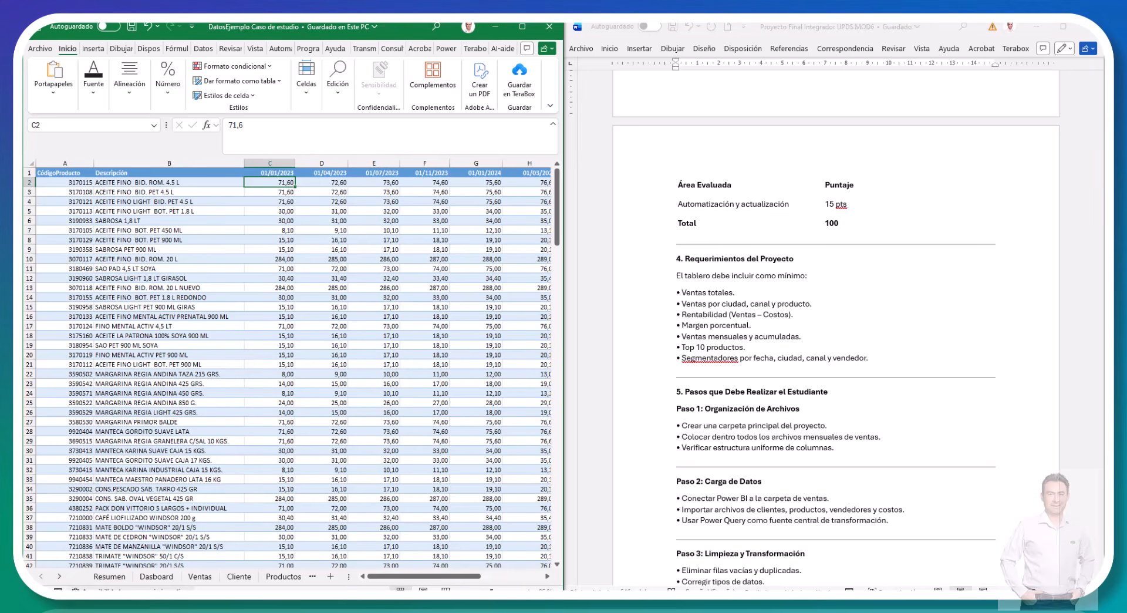
pyautogui.click(106, 577)
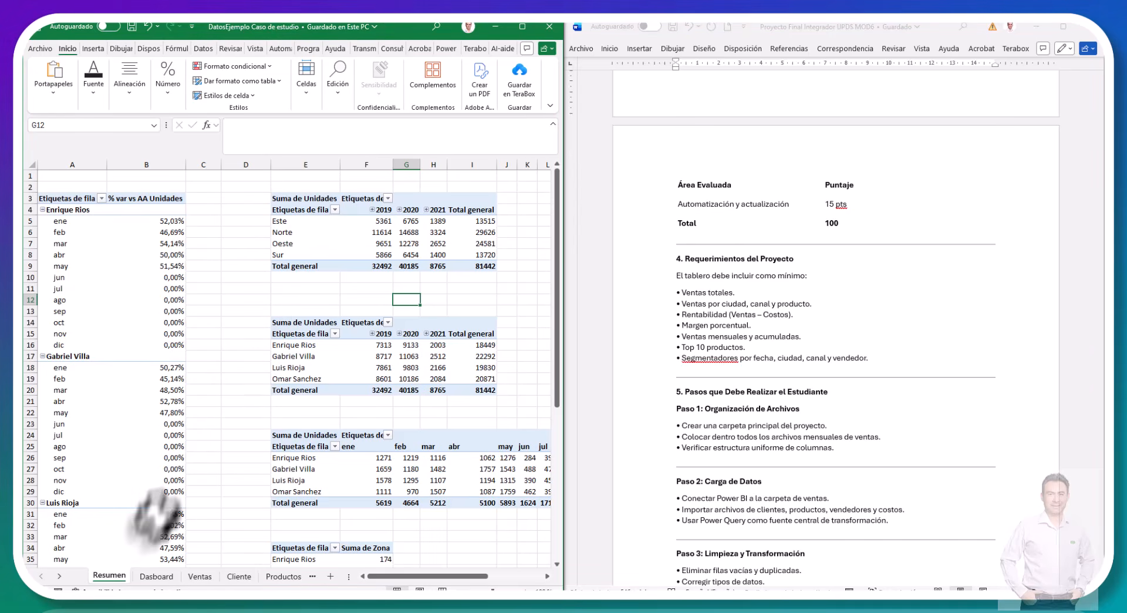
pyautogui.click(144, 575)
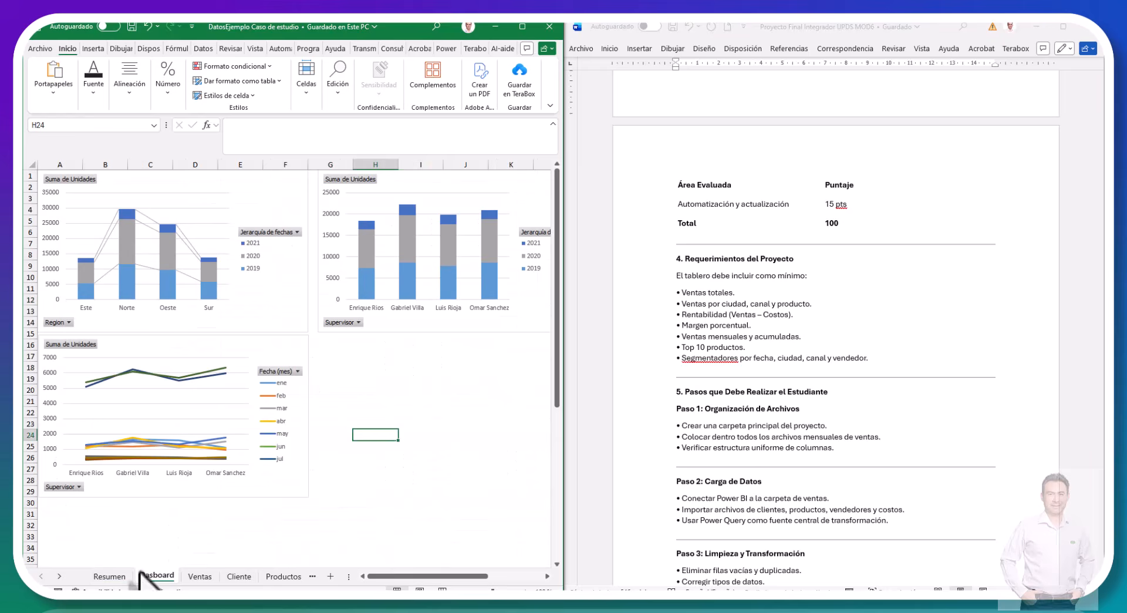
pyautogui.click(199, 576)
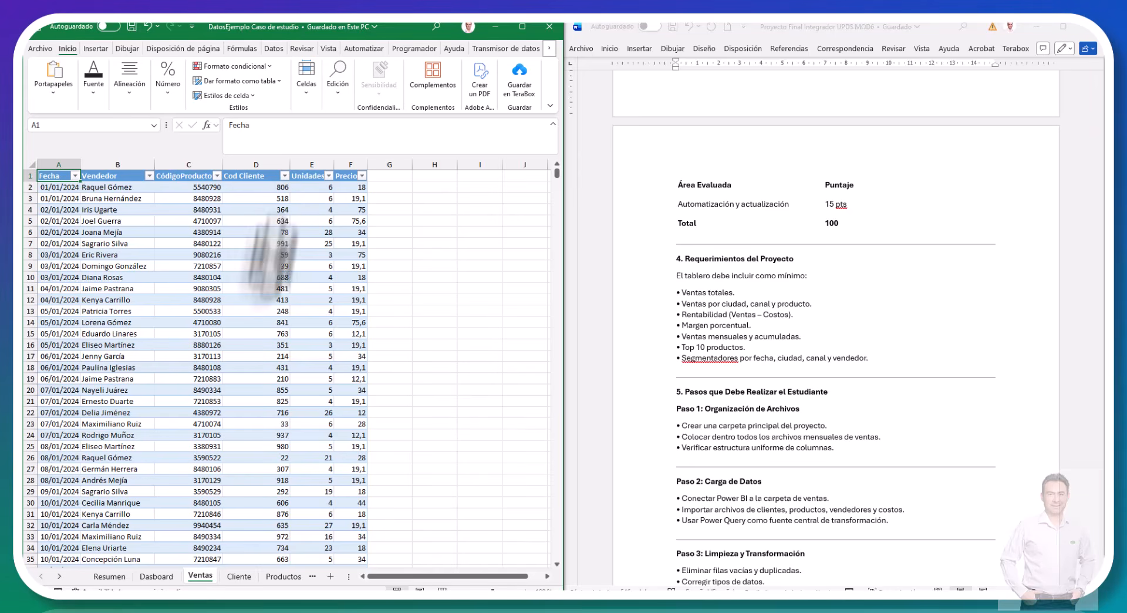
pyautogui.click(246, 577)
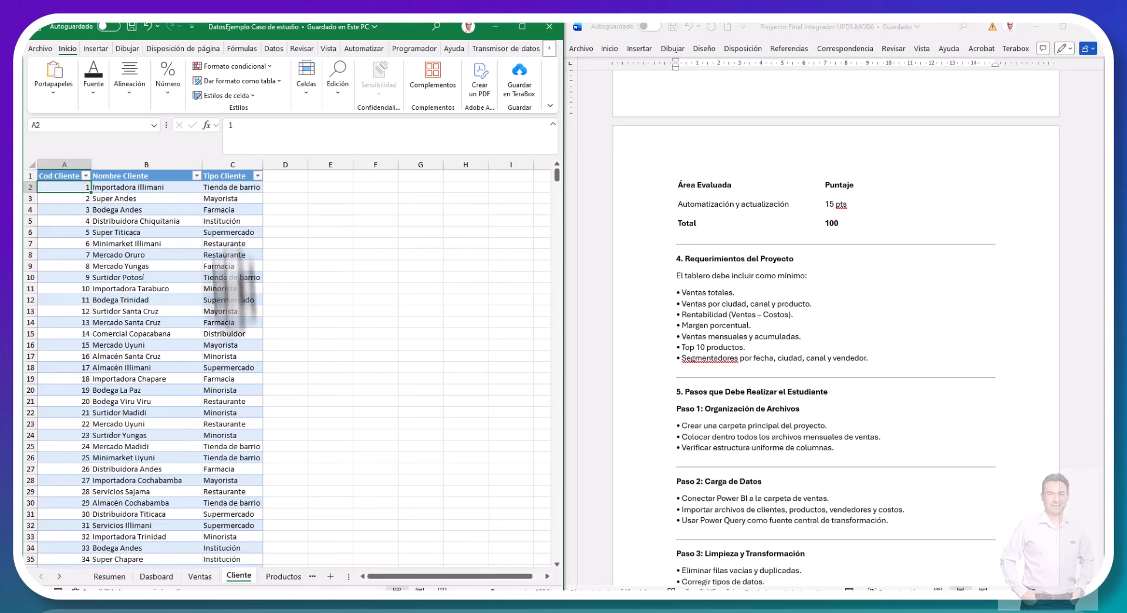
pyautogui.click(274, 579)
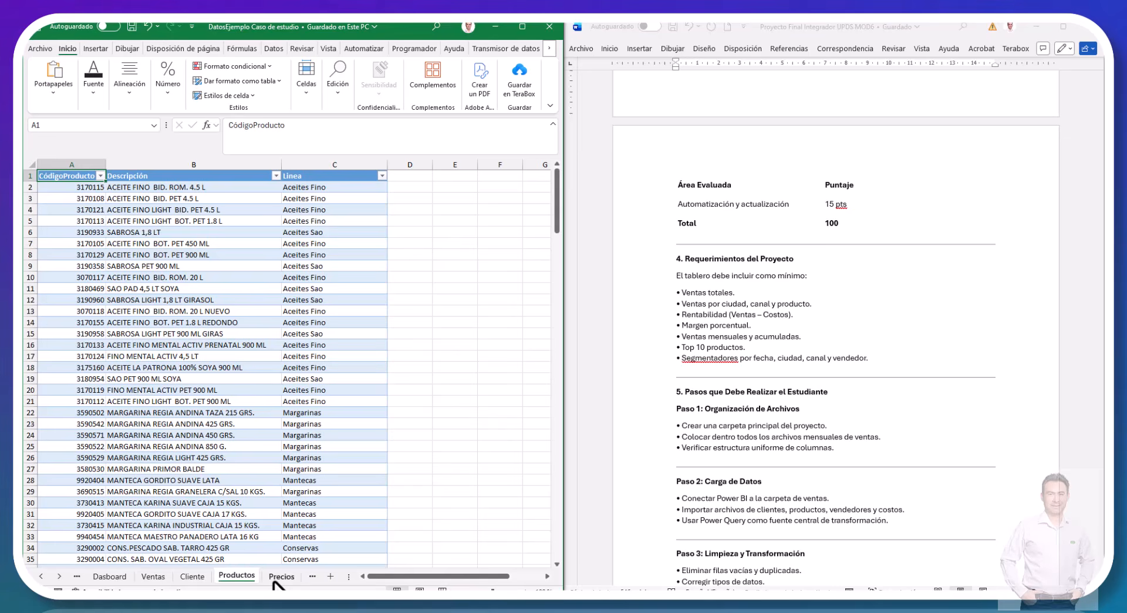
pyautogui.click(281, 578)
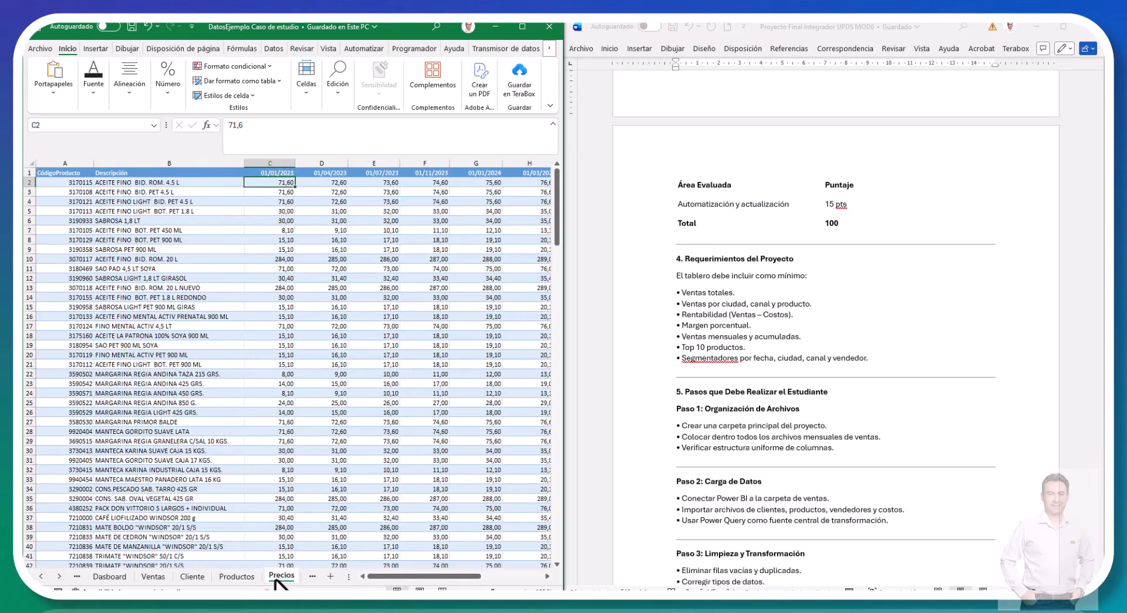
pyautogui.click(308, 578)
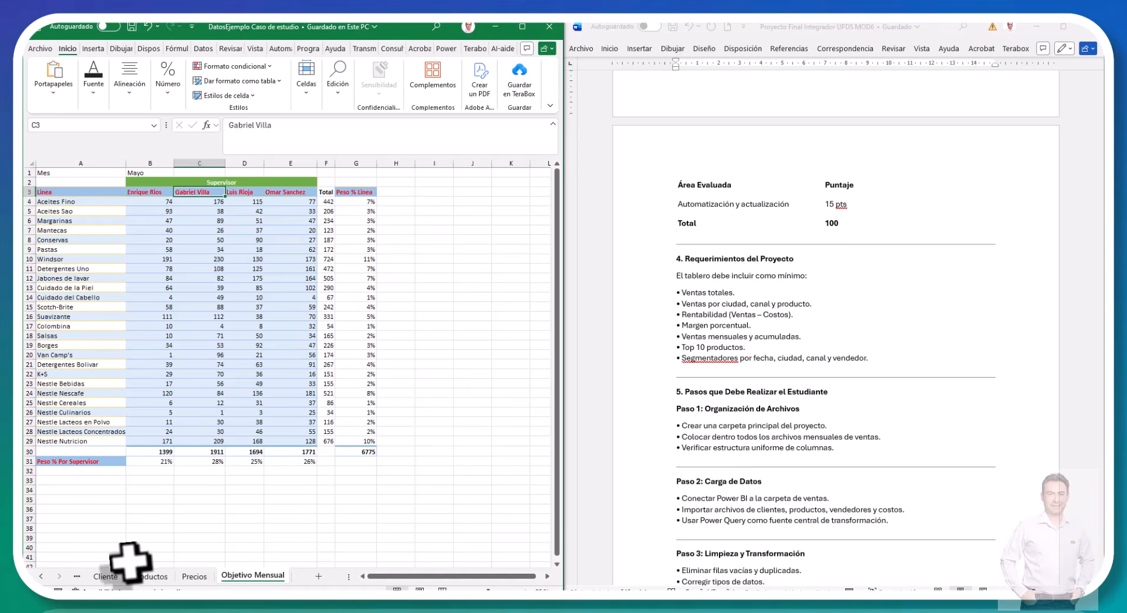
# Step: Revisit the Cliente and Productos sheets to examine their columns
pyautogui.click(106, 577)
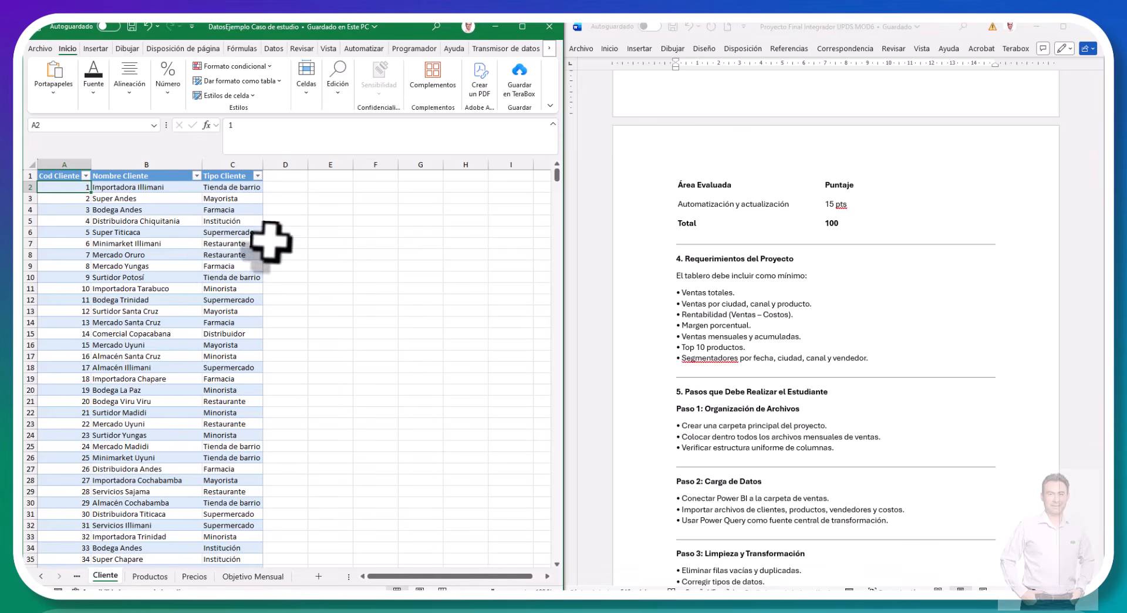
pyautogui.click(141, 578)
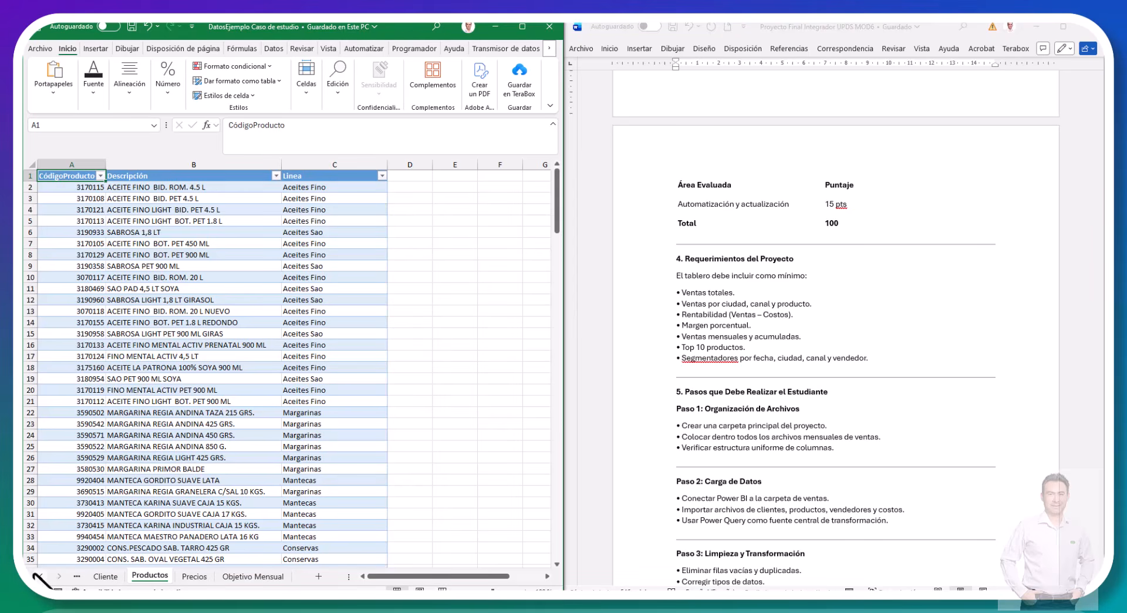
pyautogui.click(37, 575)
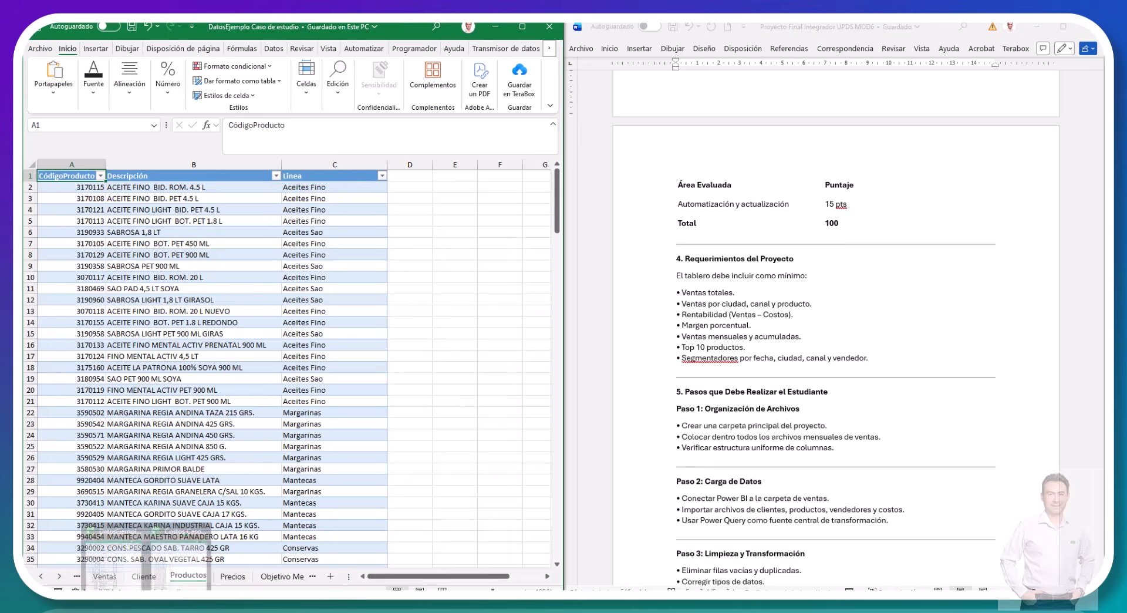
# Step: Switch to the Costos Caso de estudio workbook, auto-fit the Descripción column and enable header filters
pyautogui.click(171, 567)
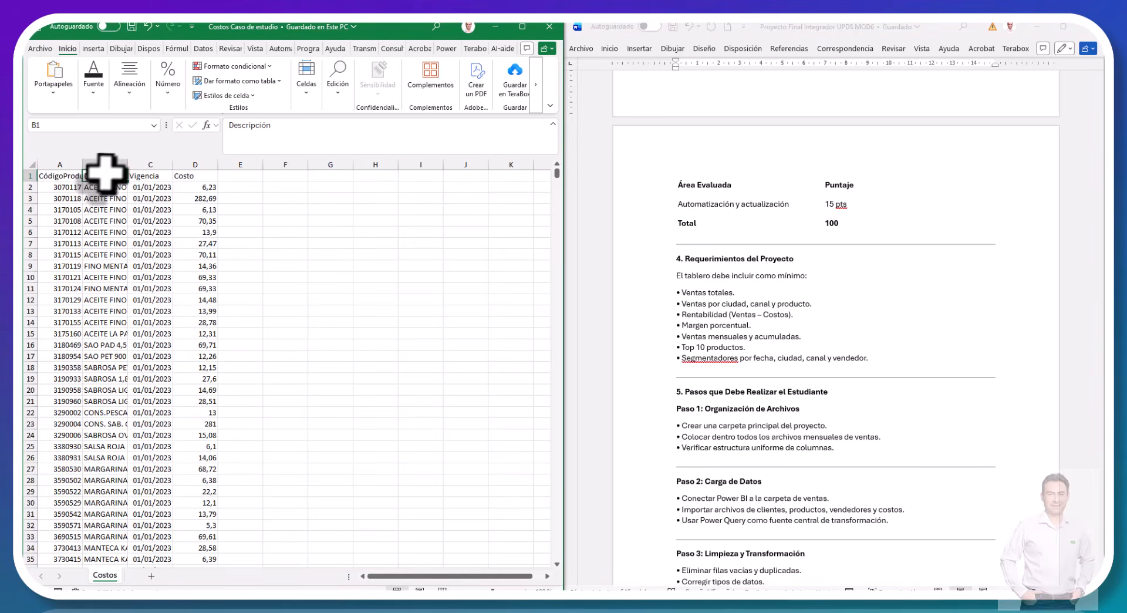
pyautogui.doubleClick(128, 163)
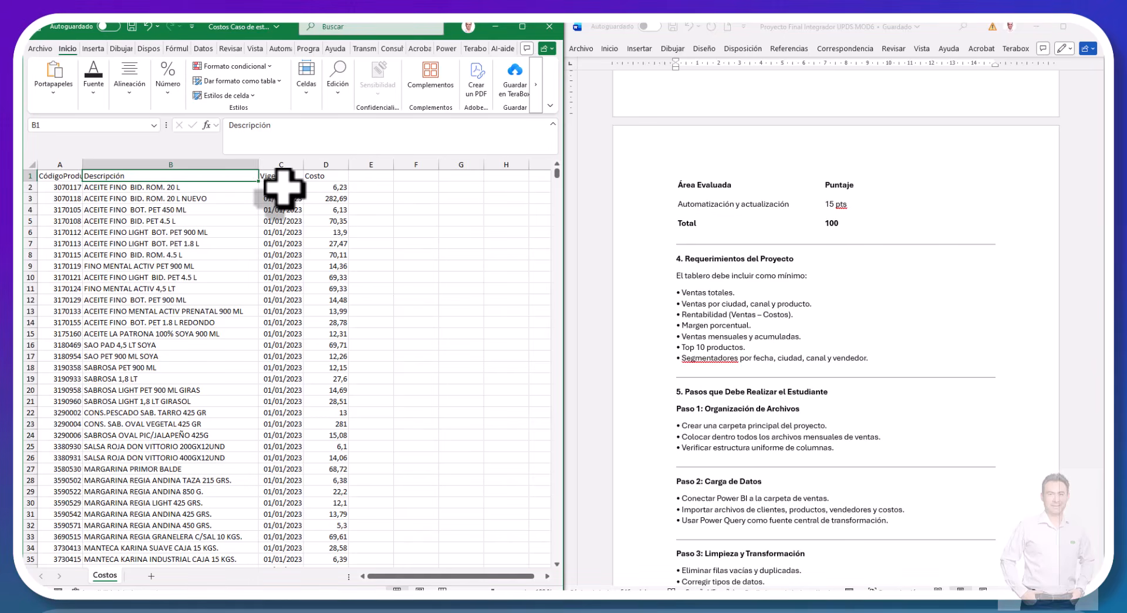
# Step: Filter the CódigoProducto column of the costs table to product 3070117
pyautogui.click(52, 187)
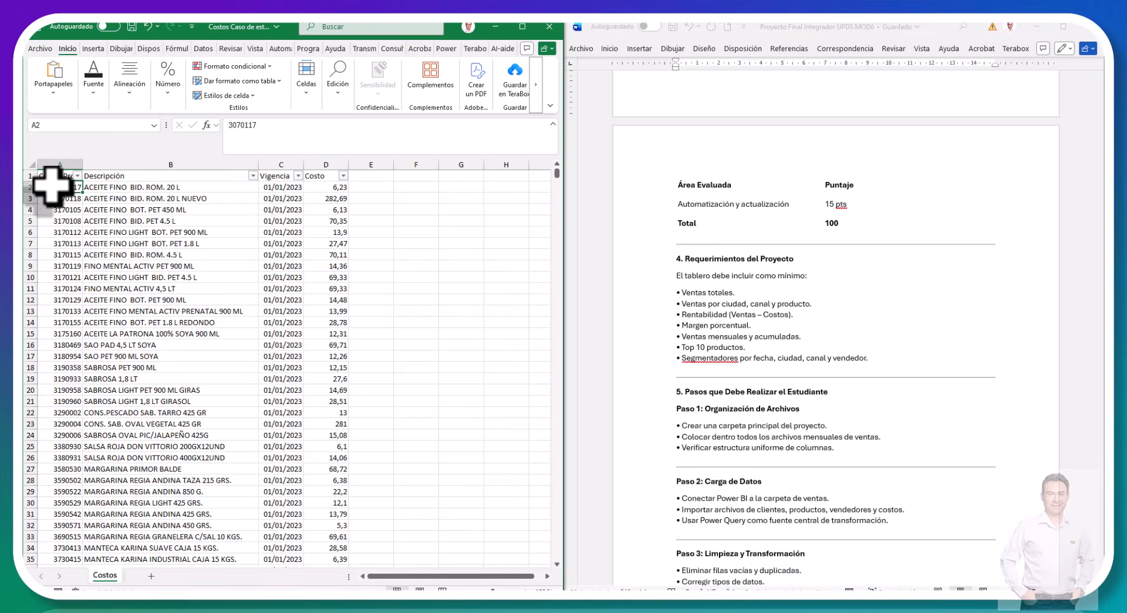
pyautogui.click(77, 176)
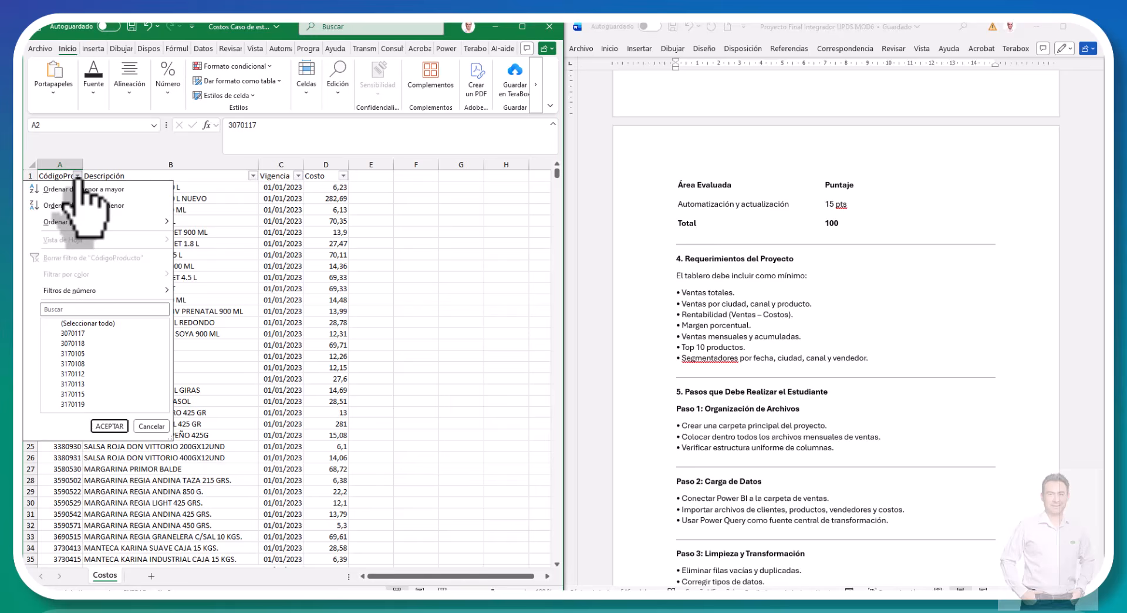
pyautogui.click(101, 309)
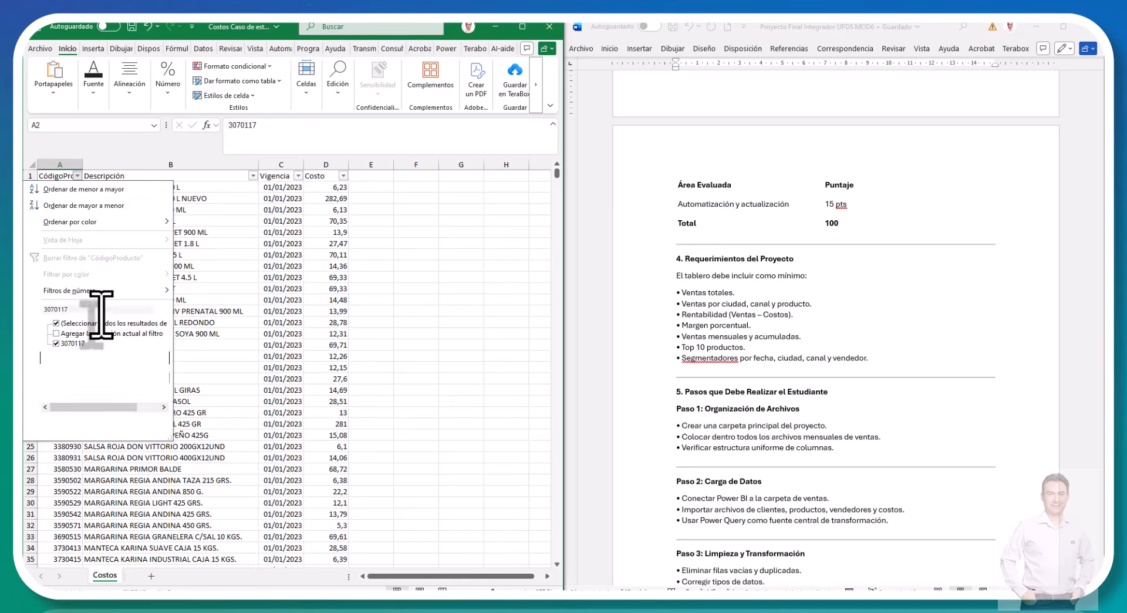
pyautogui.press('Return')
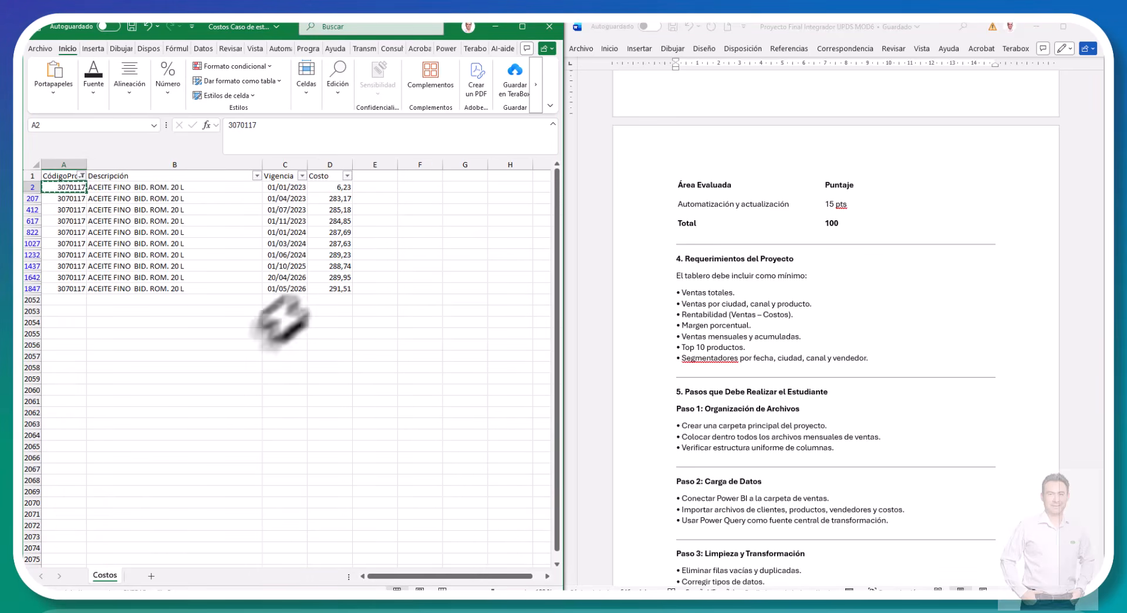
# Step: Examine the filtered product's costs against their Vigencia dates
pyautogui.click(285, 198)
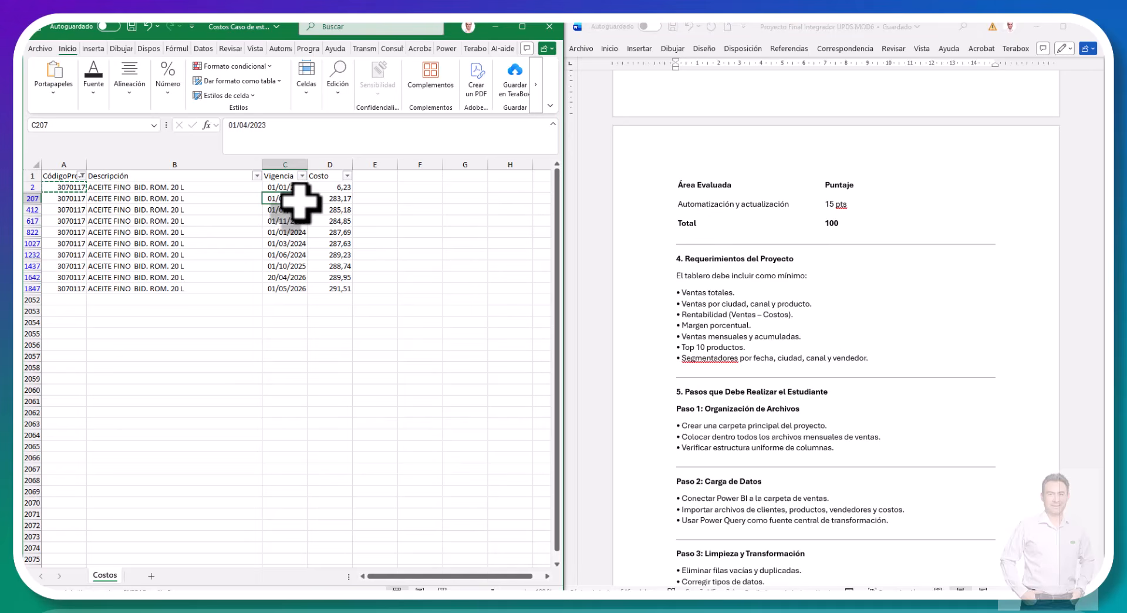
pyautogui.click(326, 198)
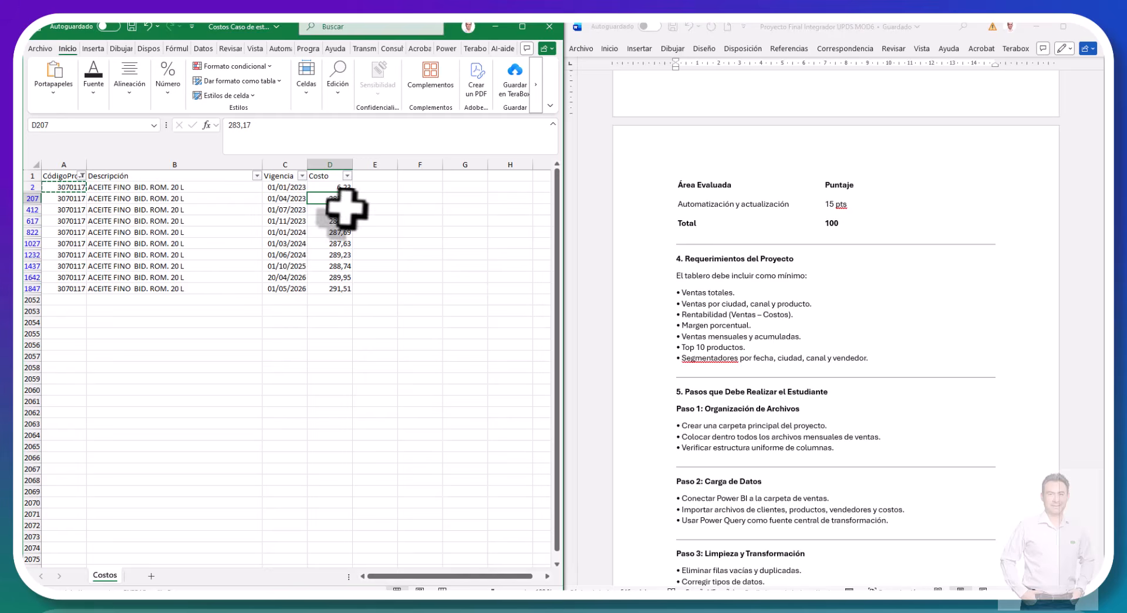
pyautogui.click(323, 265)
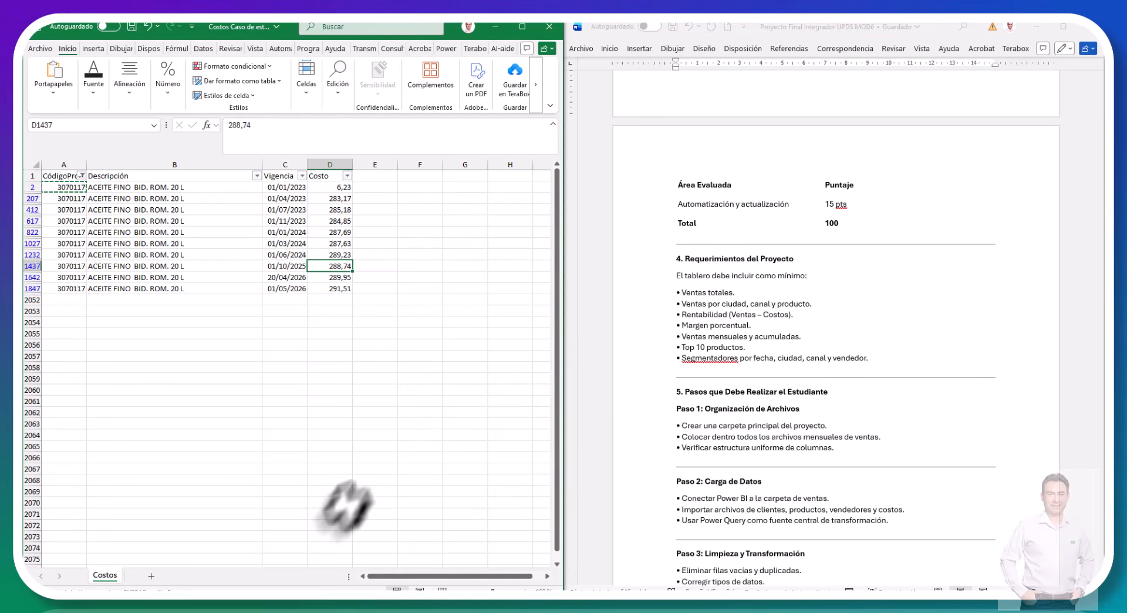
# Step: Return to the DatosEjemplo Caso de estudio workbook and review the Ventas and Cliente sheets
pyautogui.hotkey('alt', 'Tab')
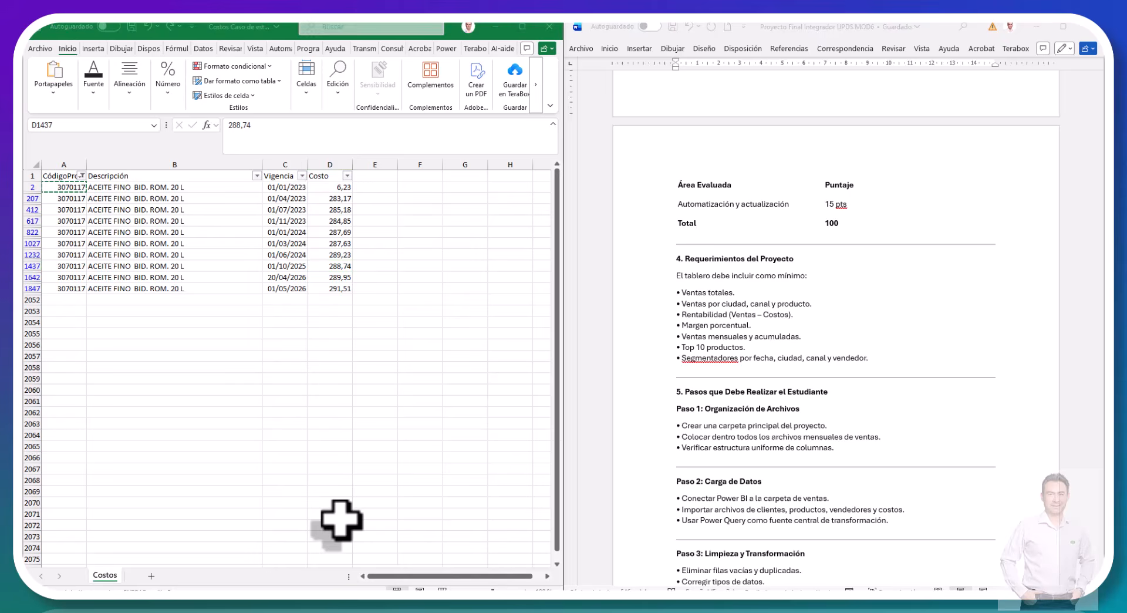
pyautogui.hotkey('alt', 'Tab')
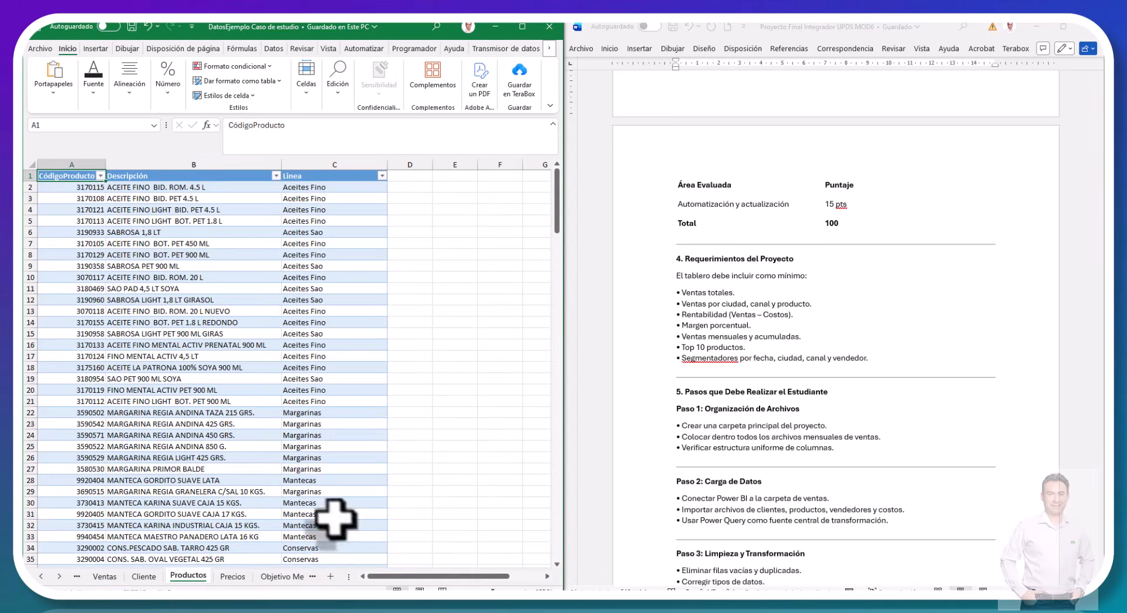
pyautogui.click(104, 576)
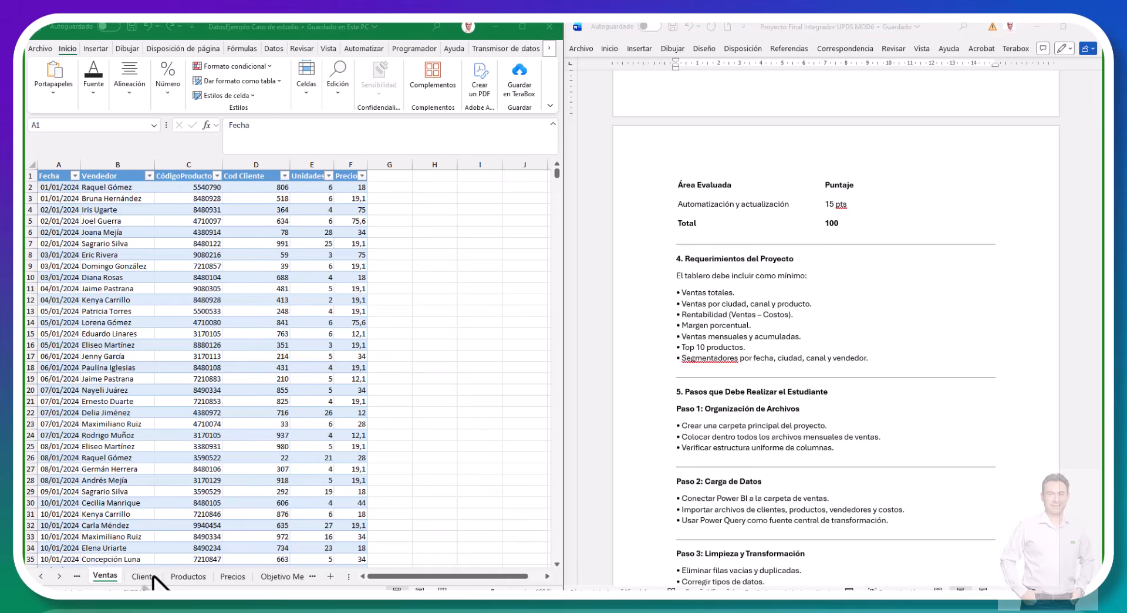
pyautogui.click(150, 576)
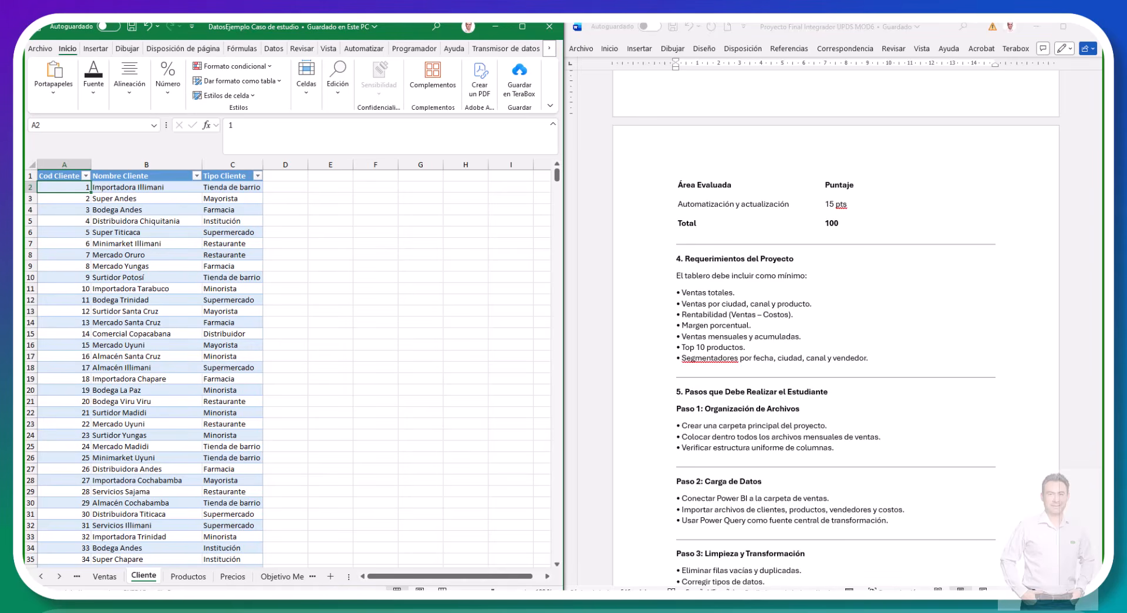
# Step: Check the monthly sales files in the Ventas_por_mes folder and reread the brief's list of data delivered to the student
pyautogui.hotkey('alt', 'Tab')
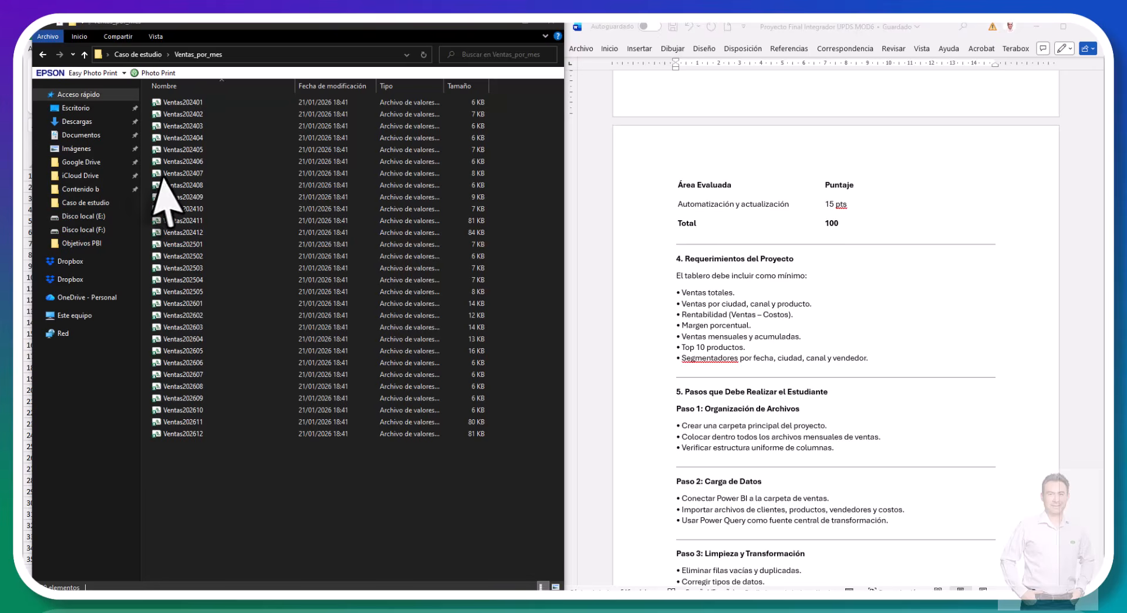
pyautogui.click(976, 317)
pyautogui.scroll(1, 975, 317)
pyautogui.scroll(8, 976, 317)
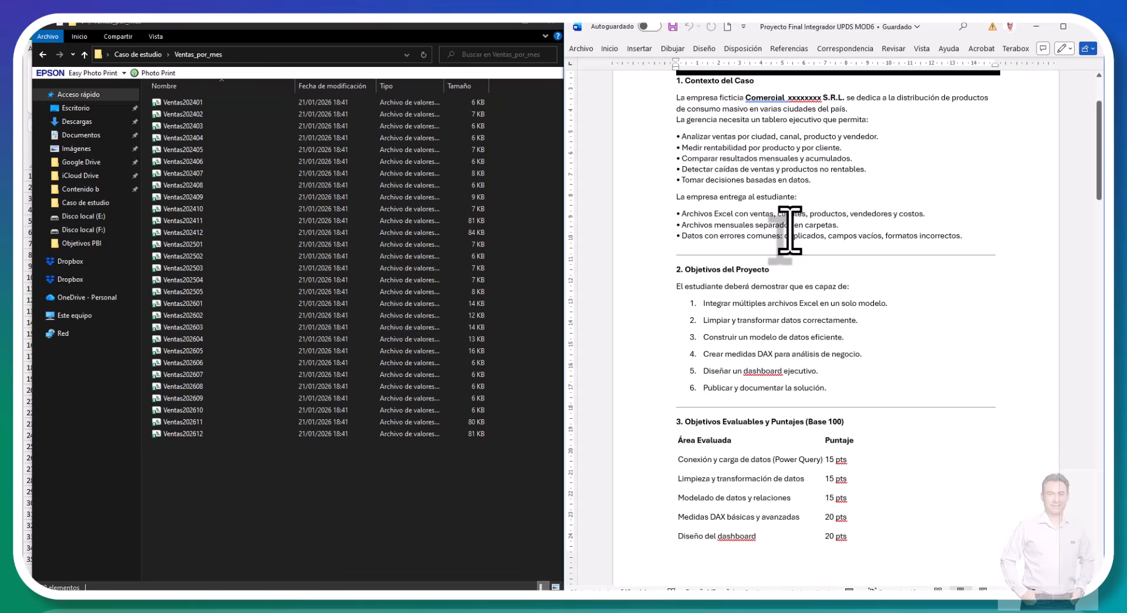
pyautogui.click(450, 279)
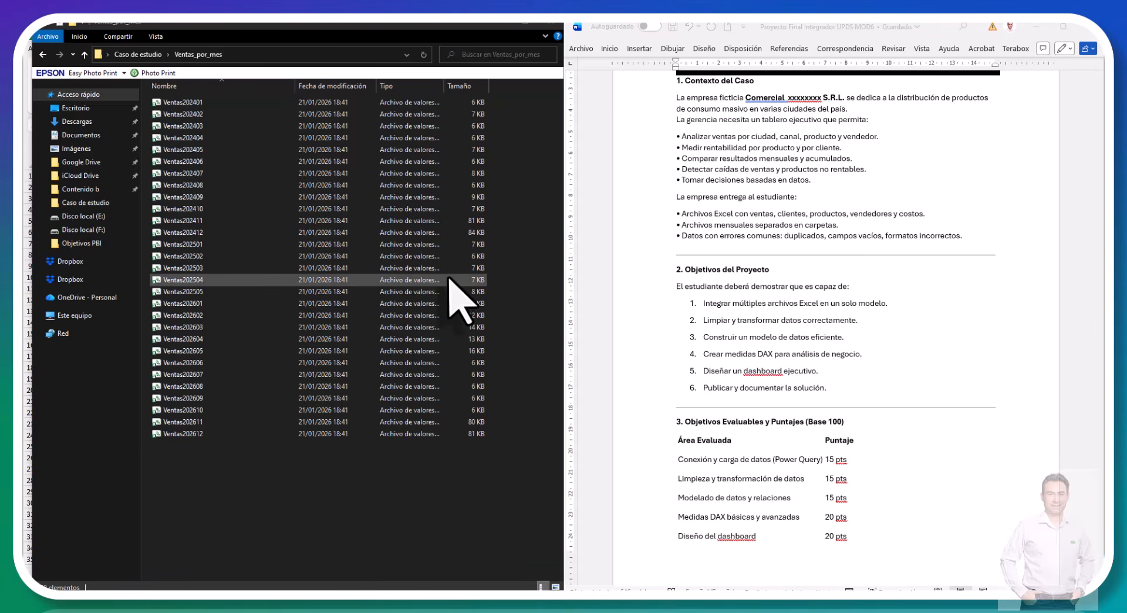
# Step: Switch back to the DatosEjemplo Caso de estudio workbook and look over the sales records in the Ventas sheet
pyautogui.hotkey('alt', 'Tab')
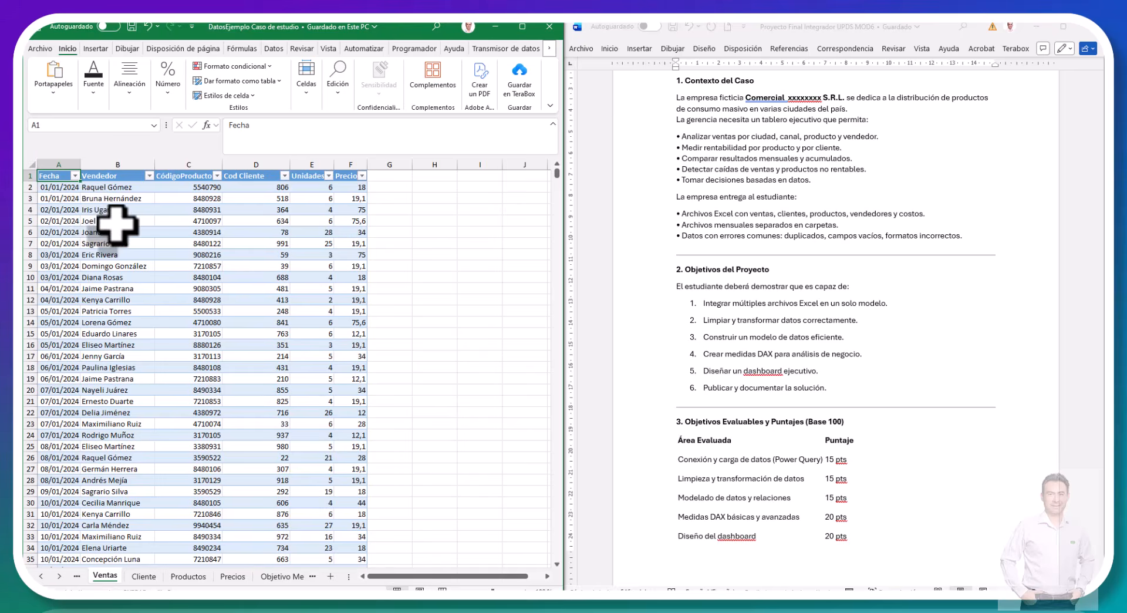
pyautogui.scroll(-5, 117, 225)
pyautogui.scroll(5, 117, 225)
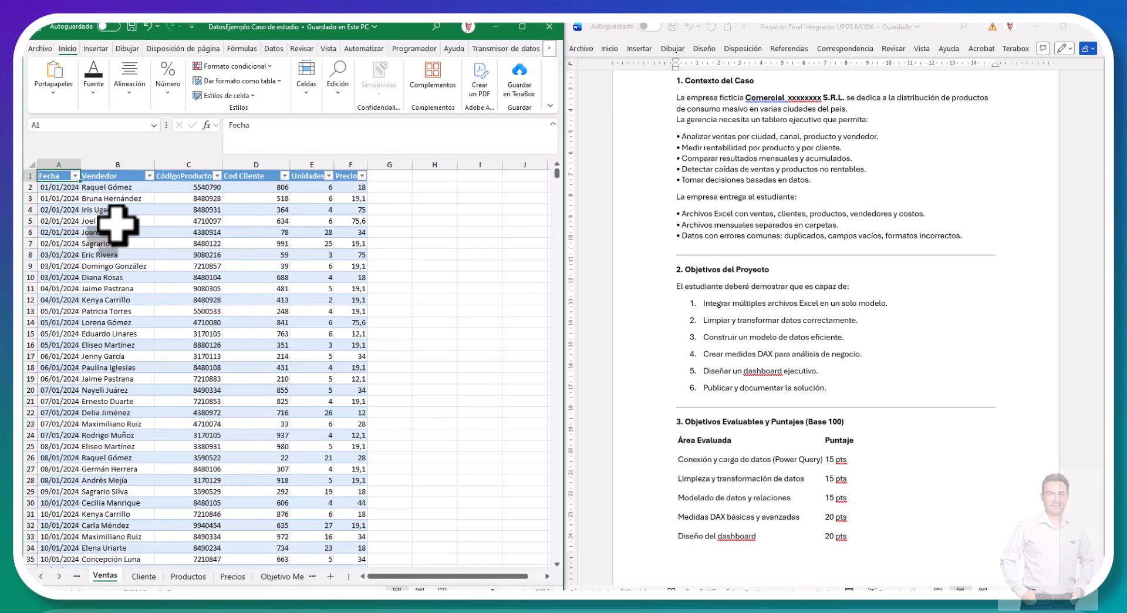
# Step: Switch to File Explorer and open the Productos_por_linea folder inside Caso de estudio
pyautogui.hotkey('alt', 'Tab')
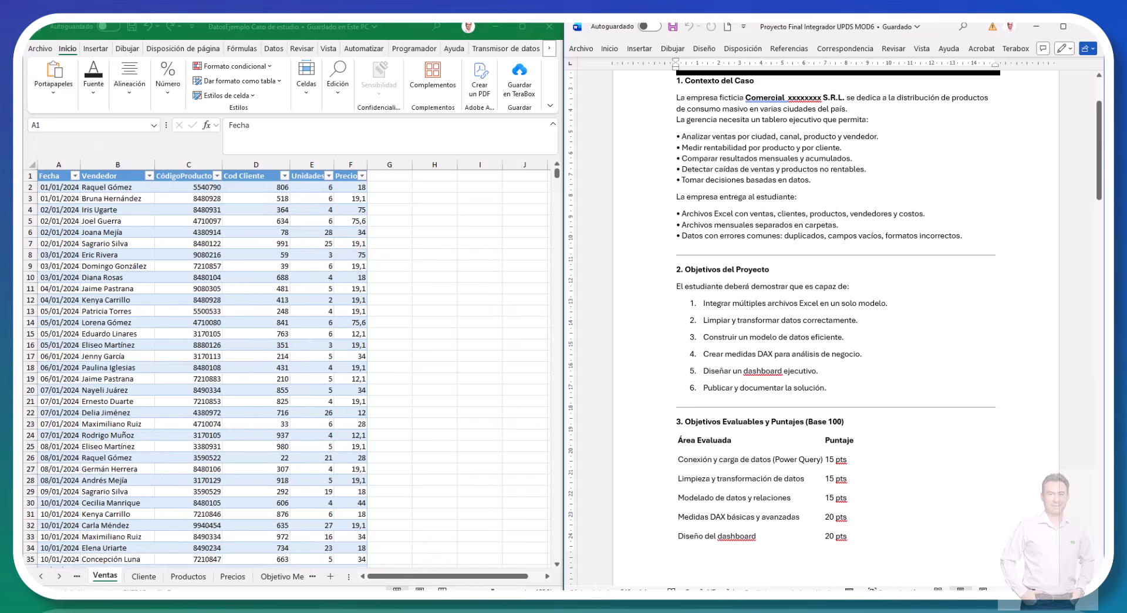
pyautogui.hotkey('alt', 'Tab')
pyautogui.hotkey('alt', 'Tab')
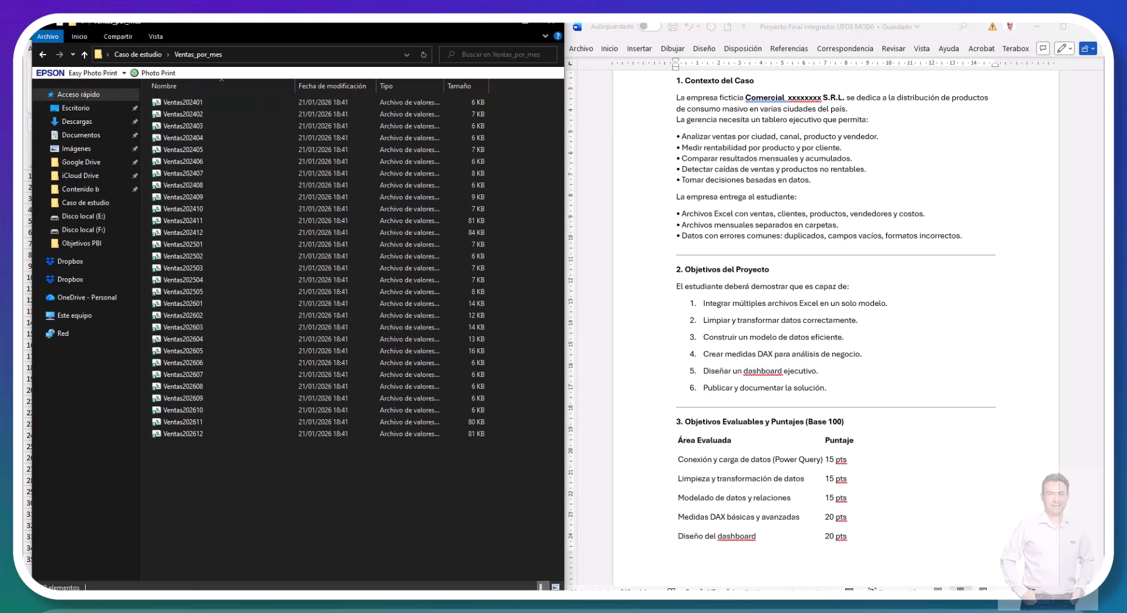
pyautogui.hotkey('alt', 'Up')
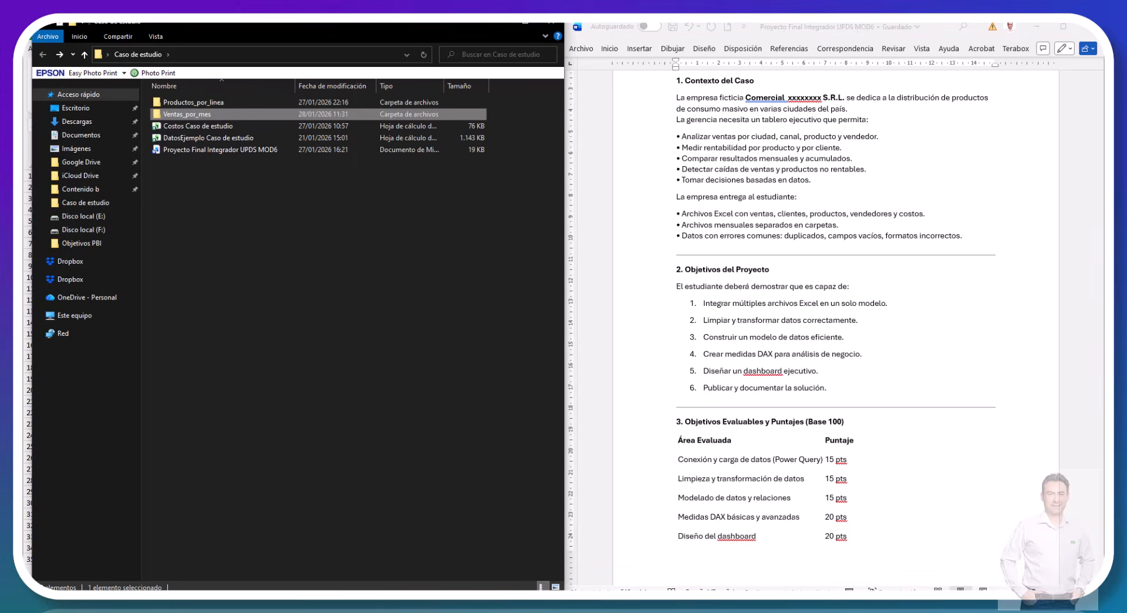
pyautogui.click(193, 102)
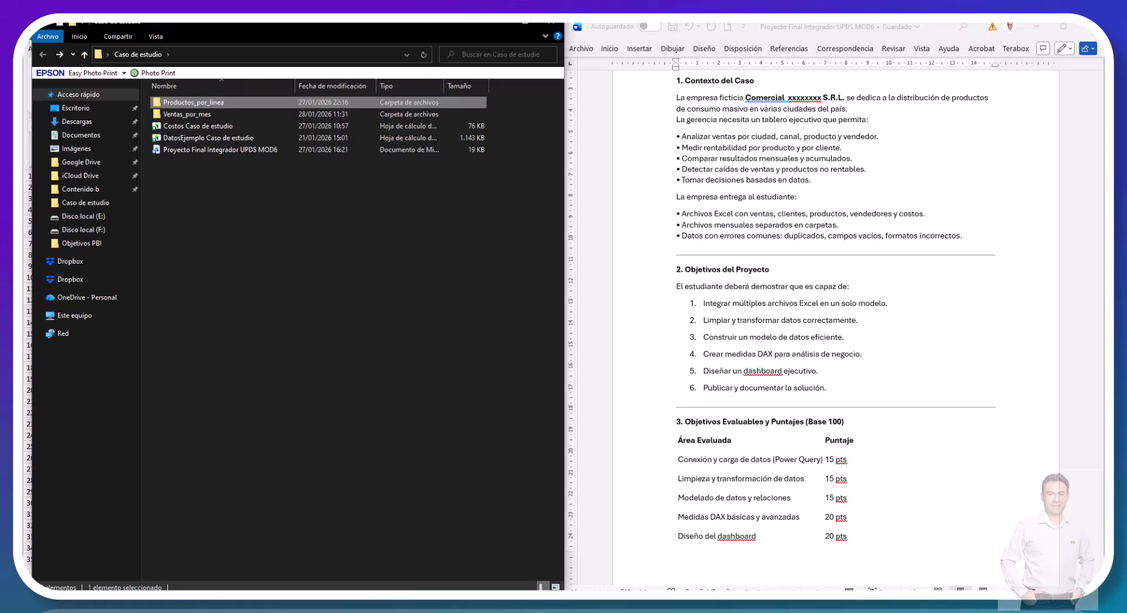
pyautogui.press('Return')
# Step: Look through the CSV files in Productos_por_linea, comparing the auditoria_linea_inyectada file with the individual product line files
pyautogui.press('Down')
pyautogui.press('Down')
pyautogui.press('Down')
pyautogui.press('Down')
pyautogui.press('Down')
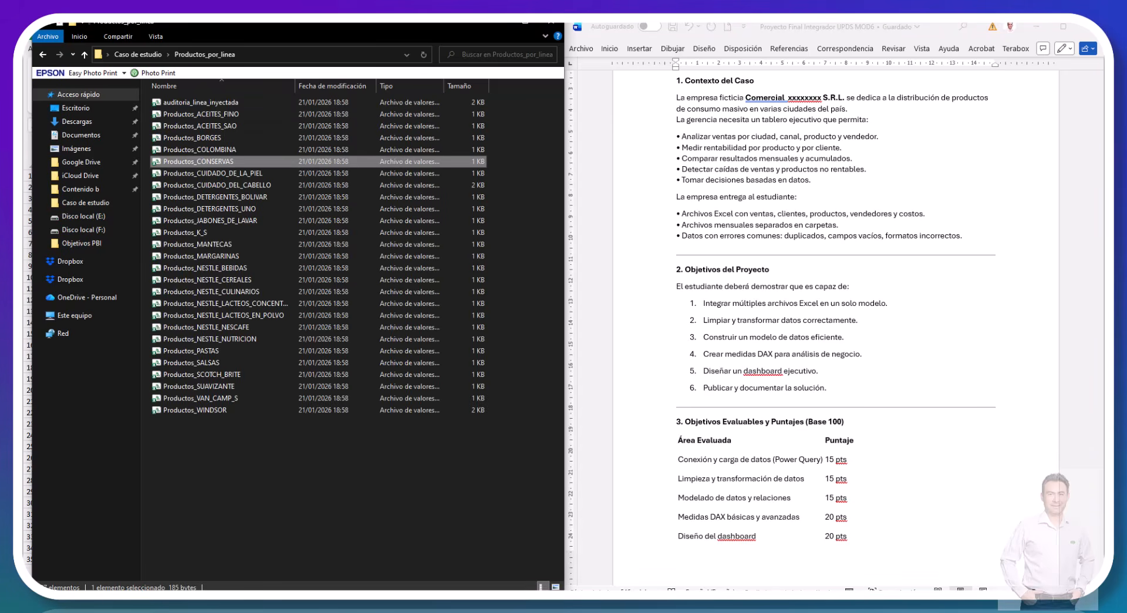
pyautogui.press('Up')
pyautogui.press('Up')
pyautogui.press('Up')
pyautogui.press('Up')
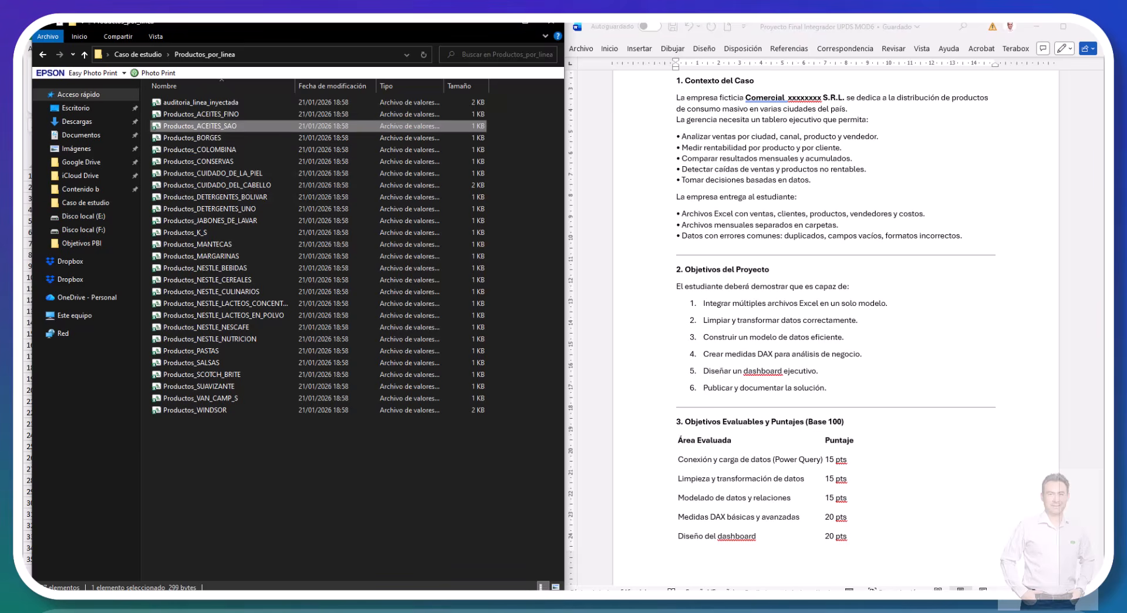
pyautogui.press('Down')
pyautogui.press('Down')
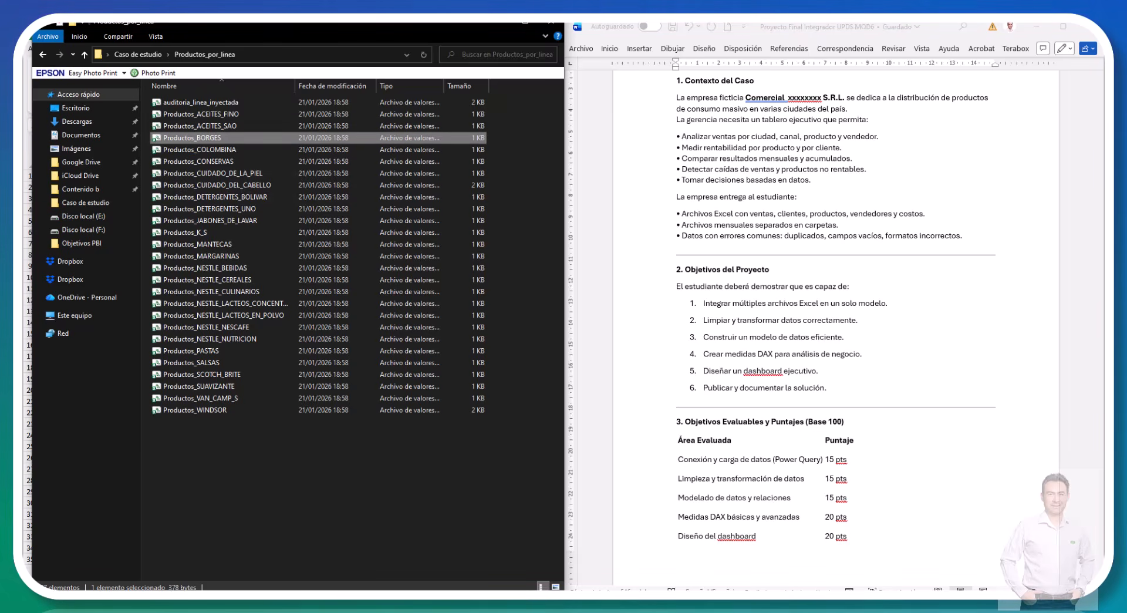
pyautogui.press('Up')
pyautogui.press('Up')
pyautogui.press('Up')
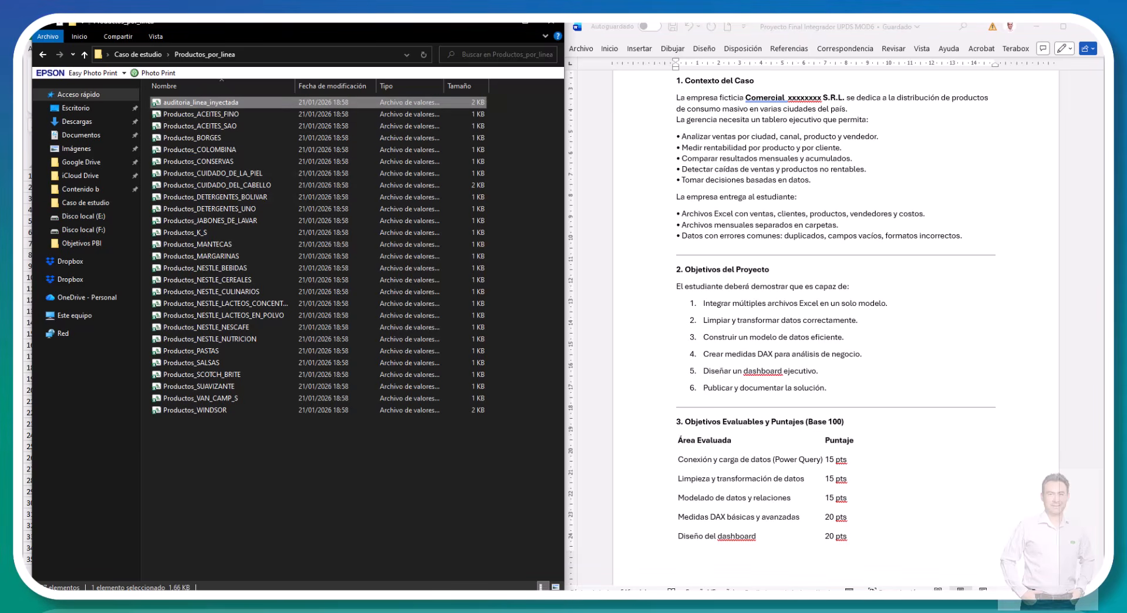
pyautogui.press('Down')
pyautogui.press('Up')
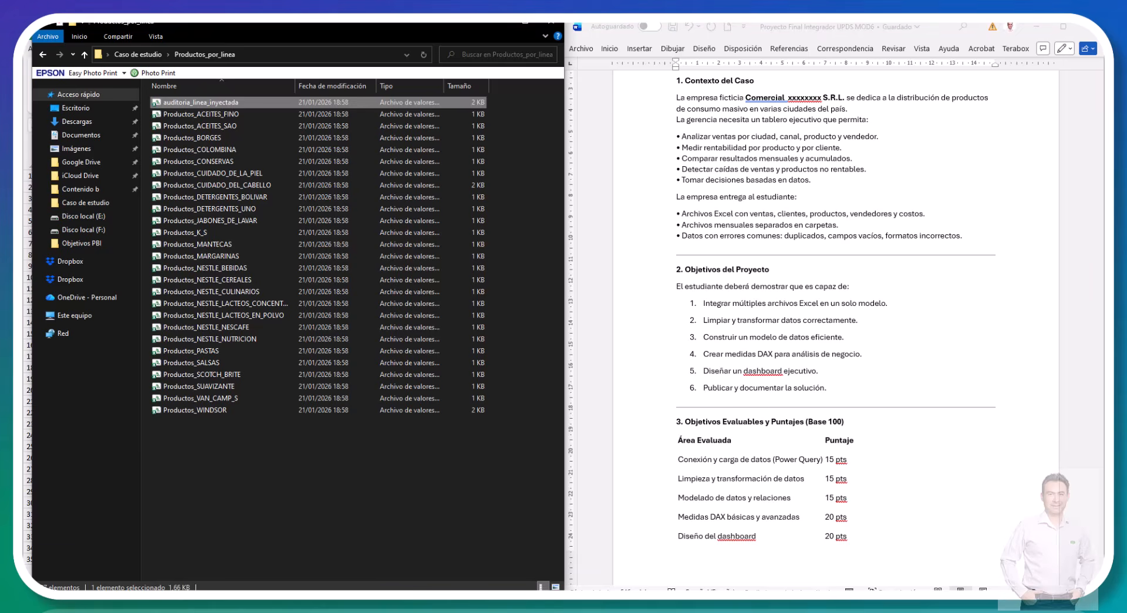
pyautogui.press('Down')
pyautogui.press('Down')
pyautogui.press('Down')
pyautogui.press('Down')
pyautogui.press('Down')
pyautogui.press('Down')
pyautogui.press('Down')
pyautogui.press('Down')
pyautogui.press('Down')
pyautogui.press('Down')
pyautogui.press('Down')
pyautogui.press('Down')
pyautogui.press('Down')
pyautogui.press('Down')
pyautogui.press('Down')
pyautogui.press('Down')
pyautogui.press('Down')
pyautogui.press('Down')
pyautogui.press('Down')
pyautogui.press('Down')
pyautogui.press('Down')
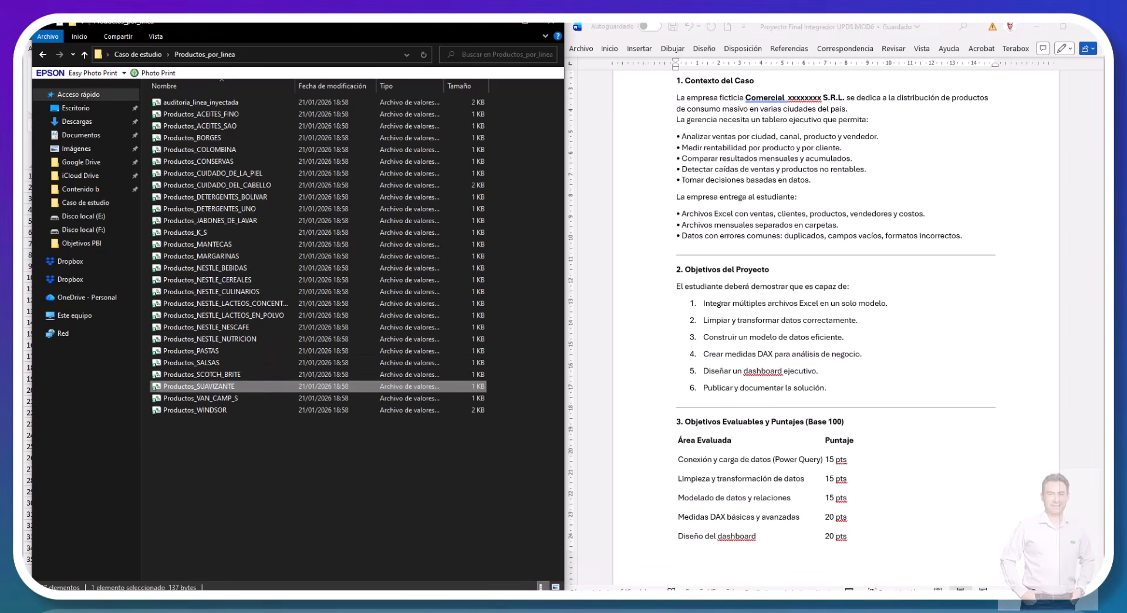
pyautogui.press('Up')
pyautogui.press('Up')
pyautogui.press('Up')
pyautogui.press('Up')
pyautogui.press('Up')
pyautogui.press('Up')
pyautogui.press('Up')
pyautogui.press('Up')
pyautogui.press('Up')
pyautogui.press('Up')
pyautogui.press('Up')
pyautogui.press('Up')
pyautogui.press('Up')
pyautogui.press('Up')
pyautogui.press('Up')
pyautogui.press('Up')
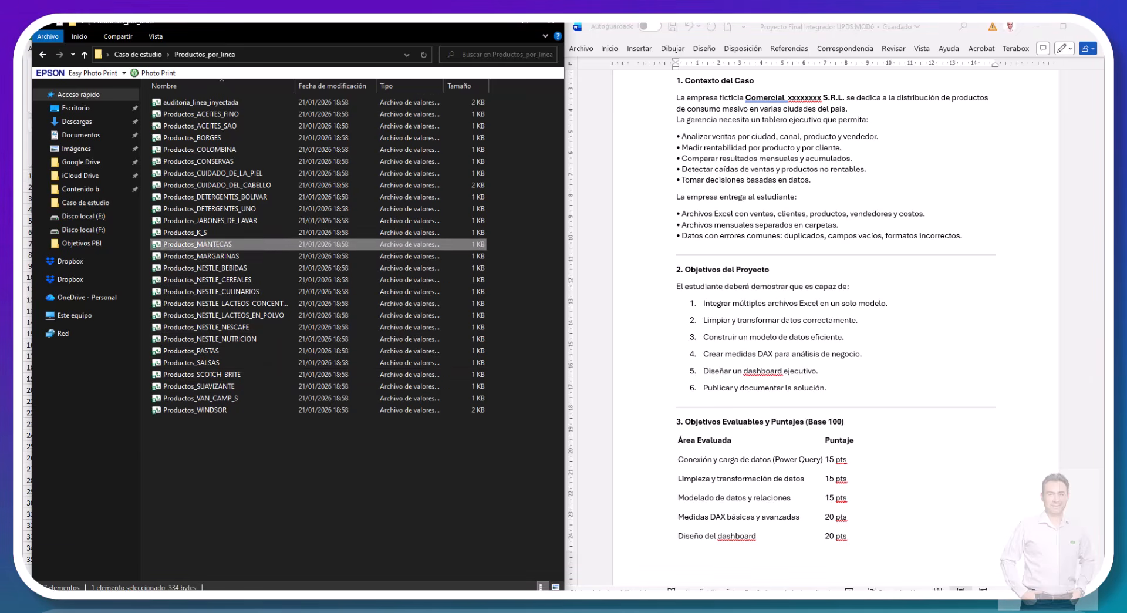
pyautogui.press('Up')
pyautogui.press('Up')
pyautogui.press('Up')
pyautogui.press('Up')
pyautogui.press('Up')
pyautogui.press('Up')
pyautogui.press('Up')
pyautogui.press('Up')
pyautogui.press('Up')
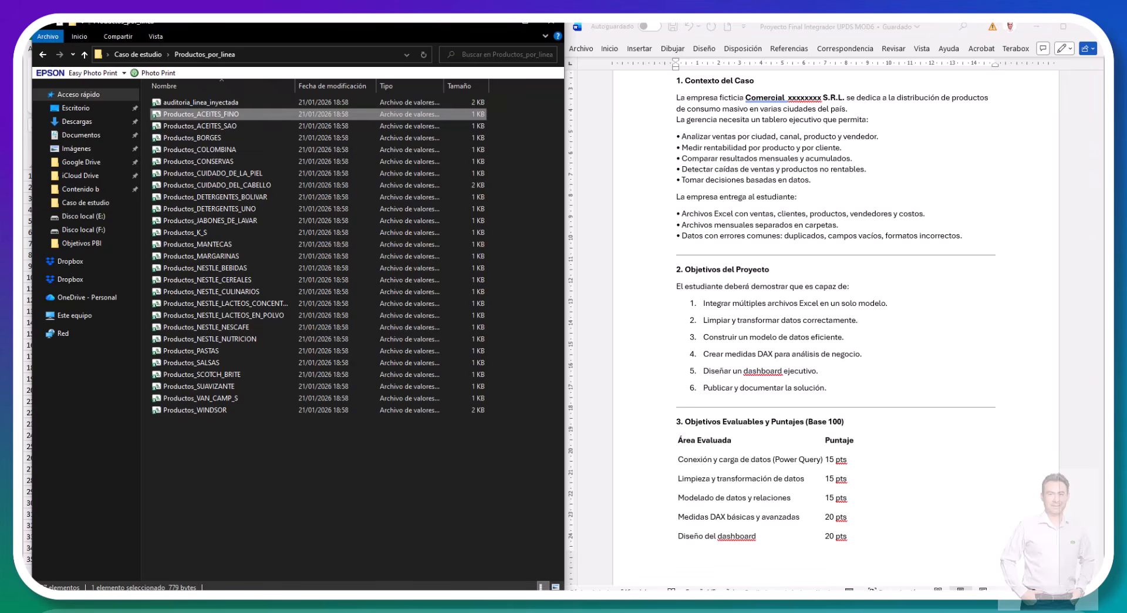
pyautogui.press('Down')
pyautogui.press('Down')
pyautogui.press('Down')
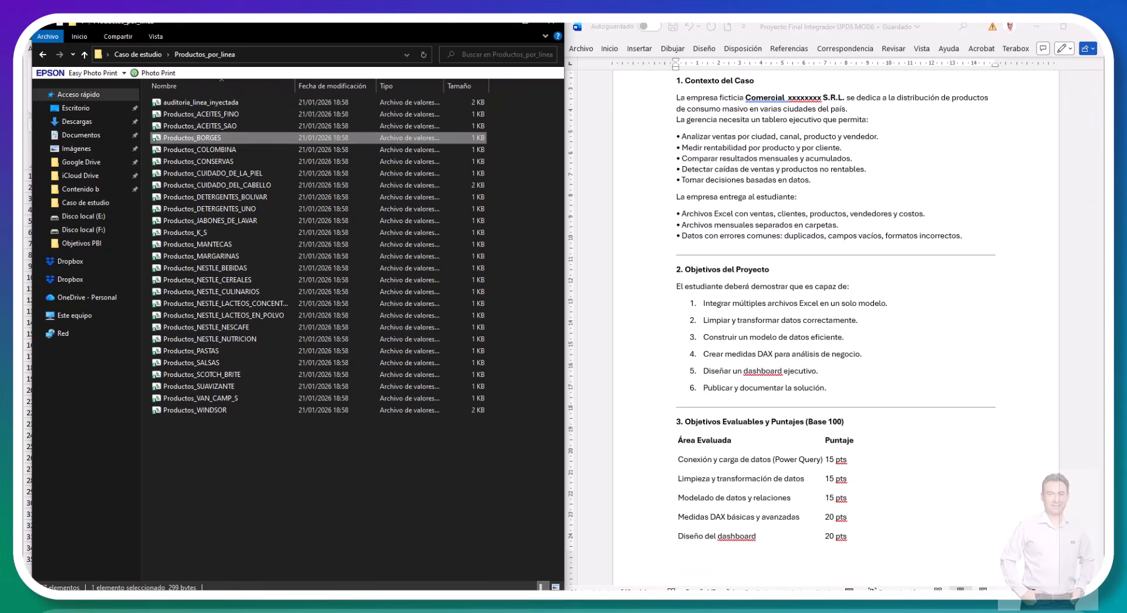
pyautogui.press('Up')
pyautogui.press('Up')
pyautogui.press('Up')
pyautogui.press('Up')
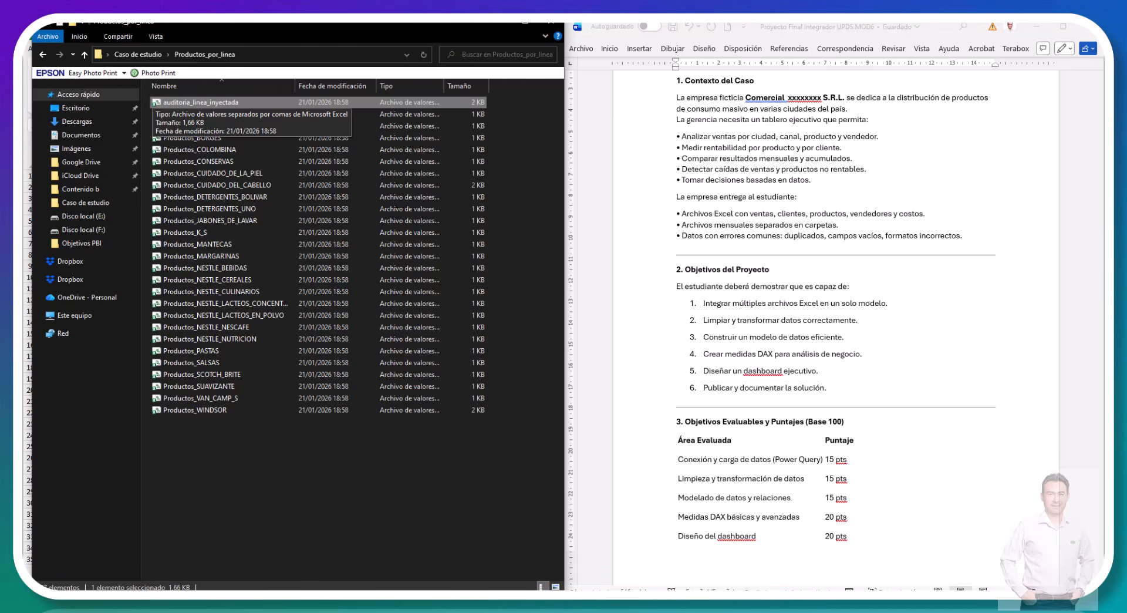
pyautogui.press('Down')
pyautogui.press('Down')
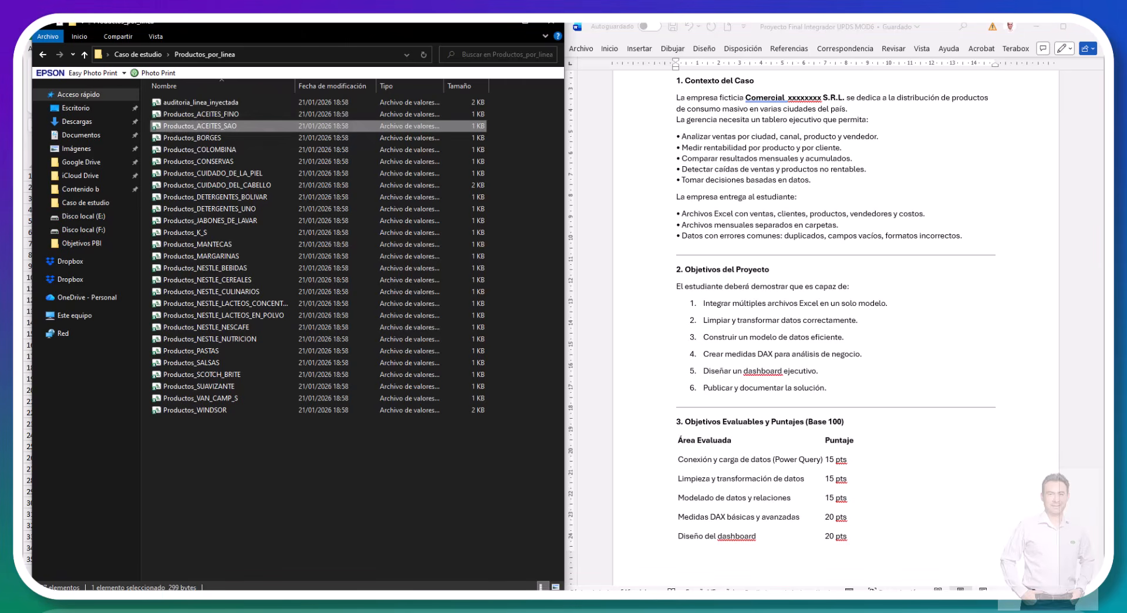
pyautogui.press('Up')
pyautogui.press('Up')
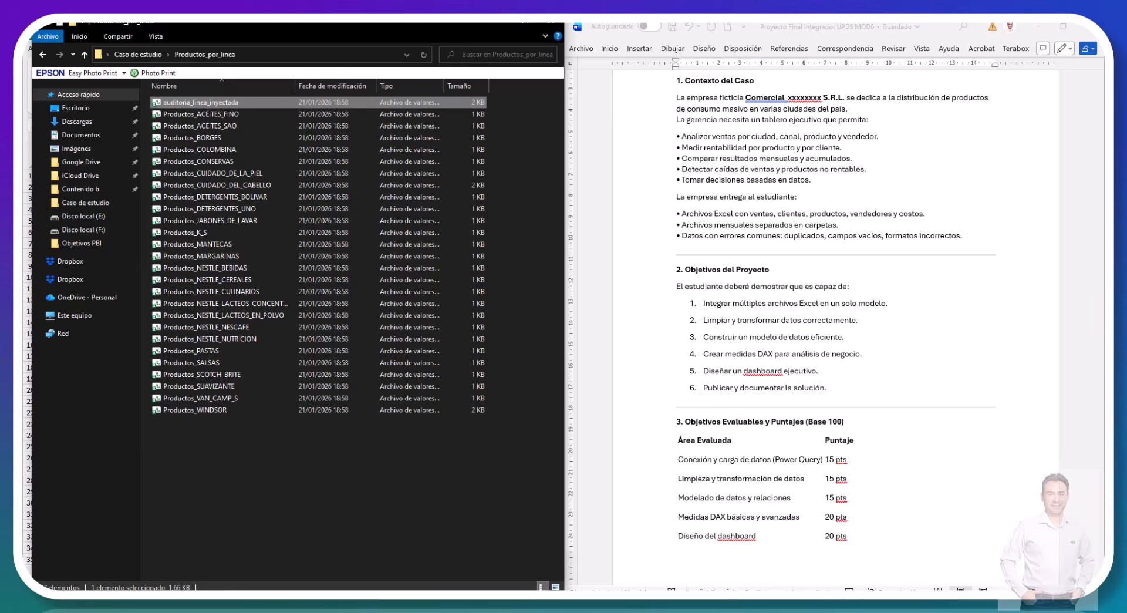
pyautogui.press('Down')
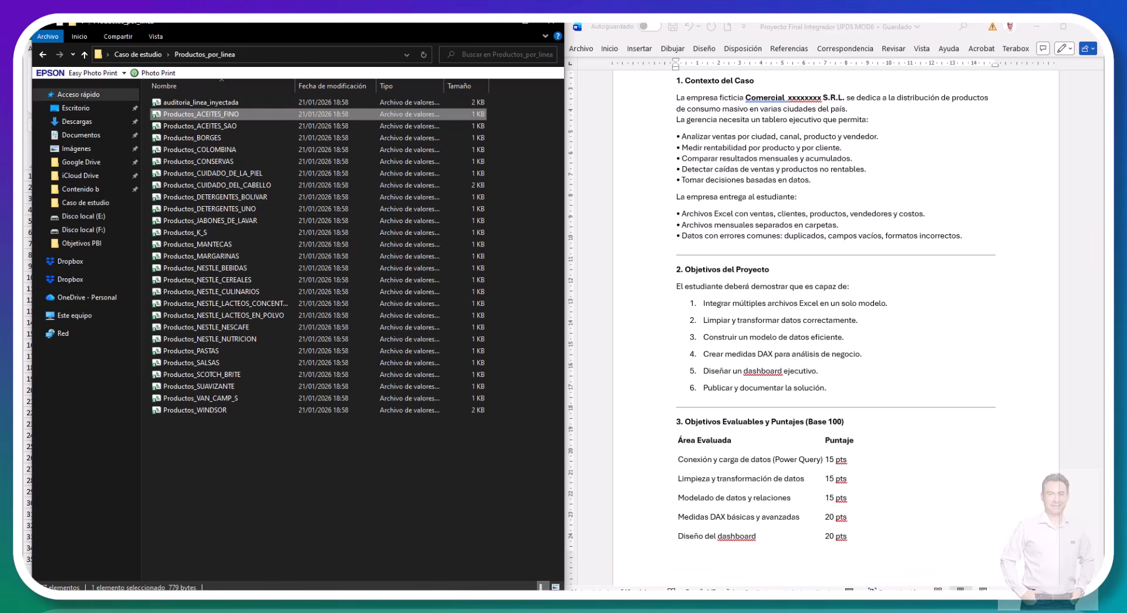
pyautogui.press('Up')
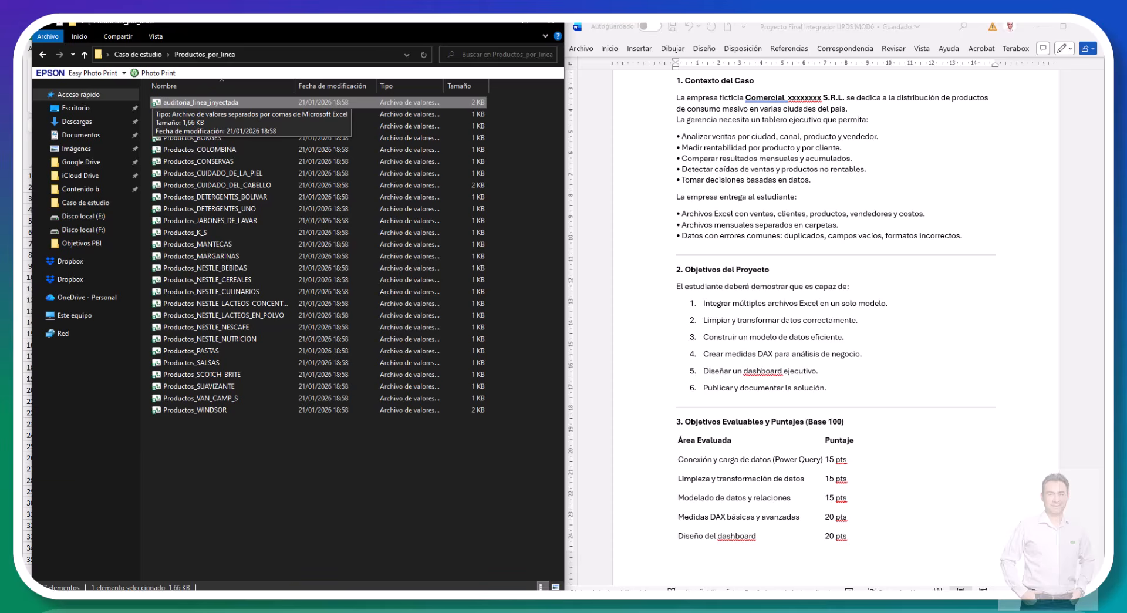
pyautogui.press('Down')
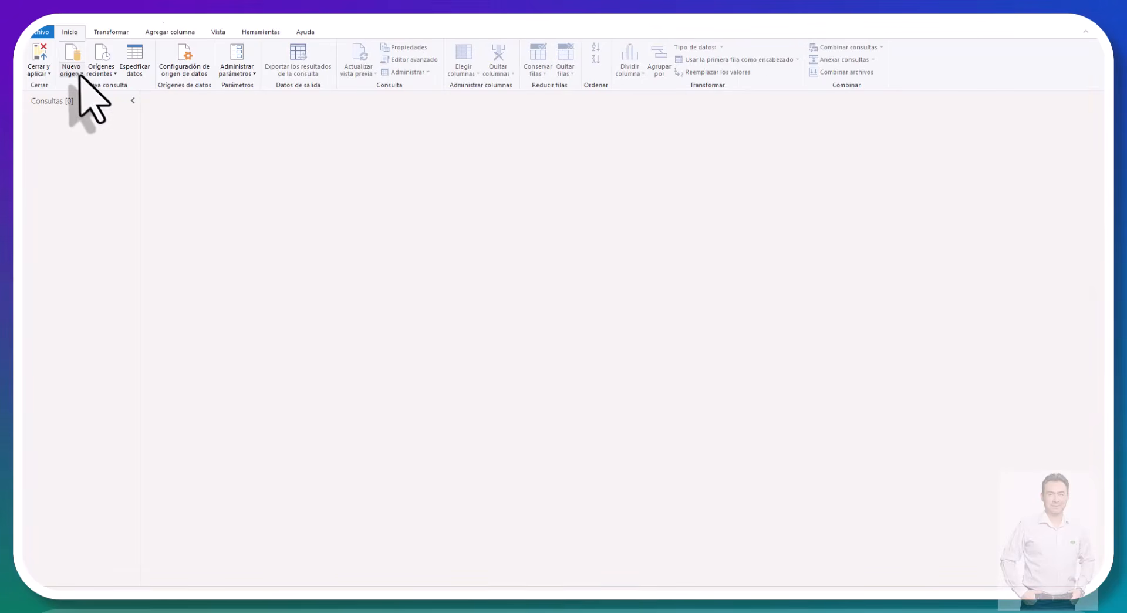
# Step: In Power Query Editor, connect to the DatosEjemplo Caso de estudio Excel workbook as a new source and preview its Cliente sheet
pyautogui.click(80, 75)
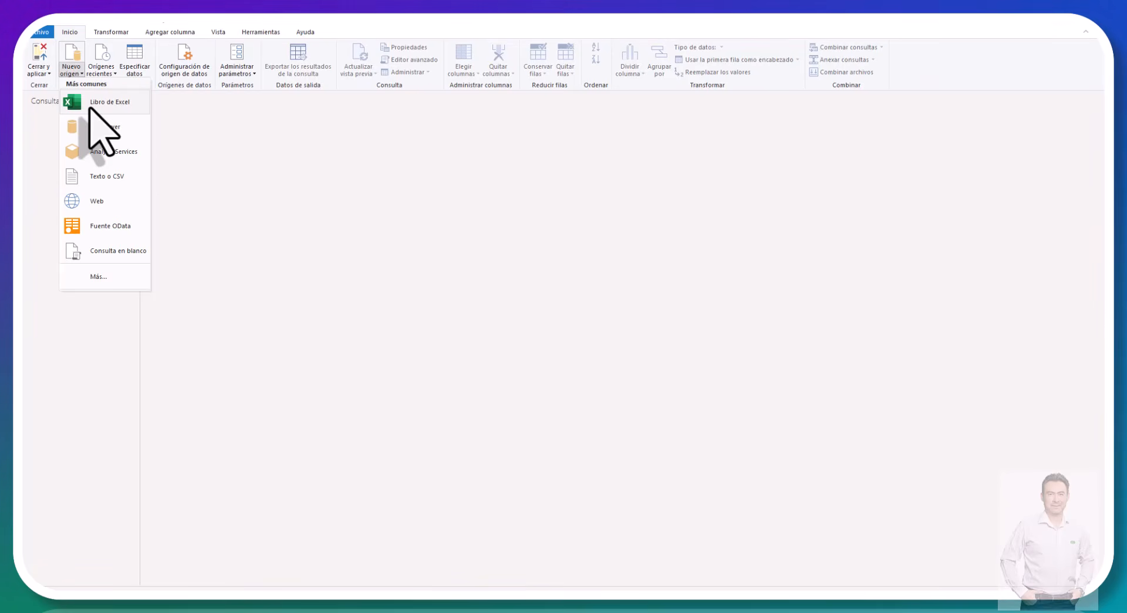
pyautogui.click(88, 104)
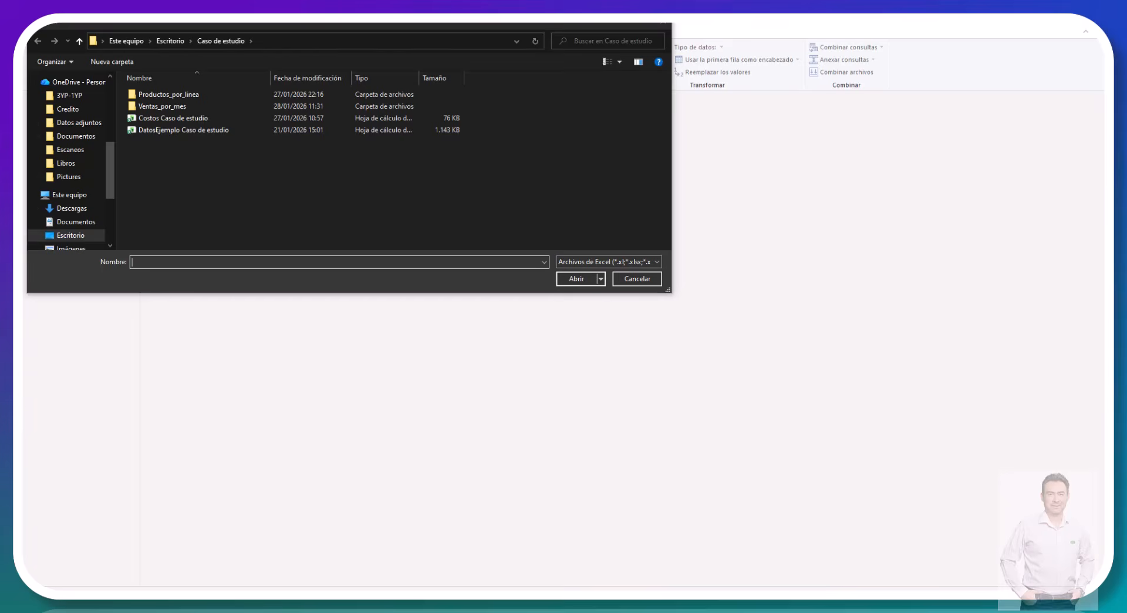
pyautogui.click(143, 132)
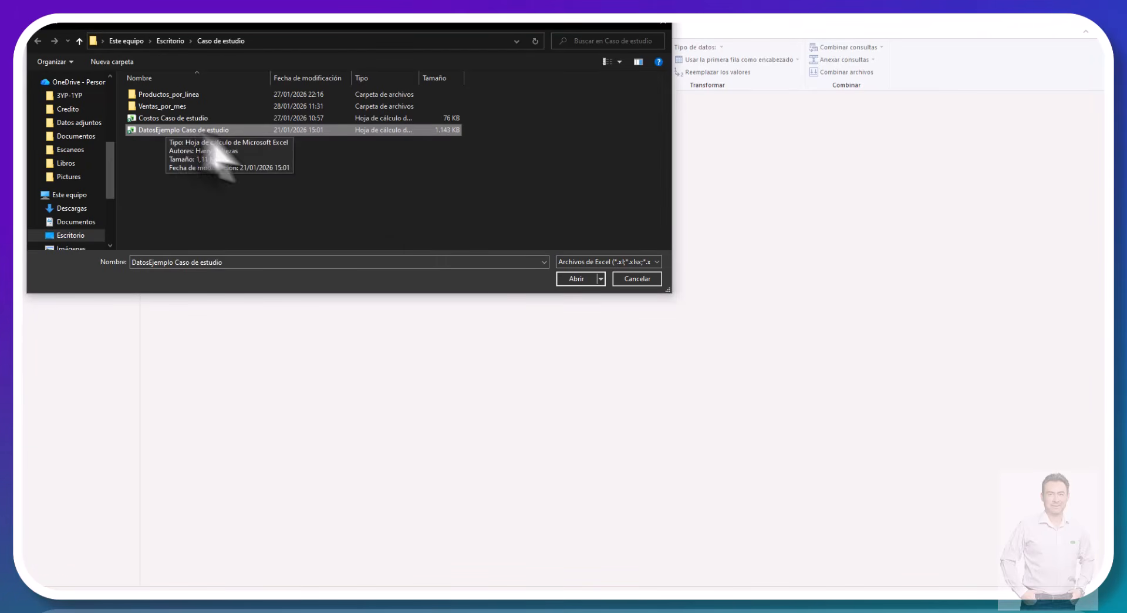
pyautogui.click(569, 278)
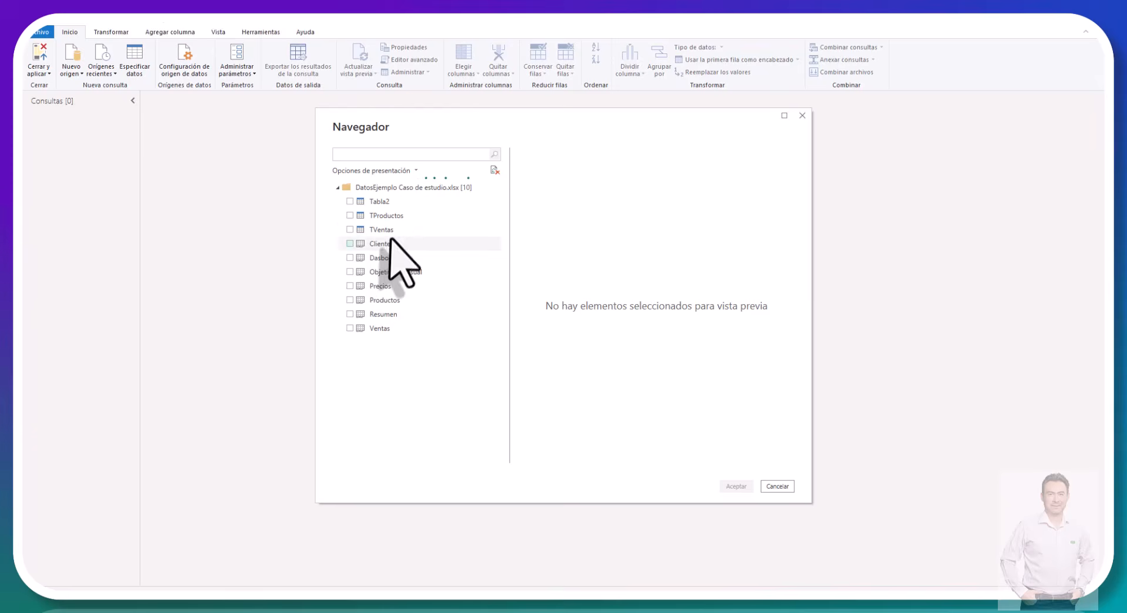
pyautogui.click(376, 244)
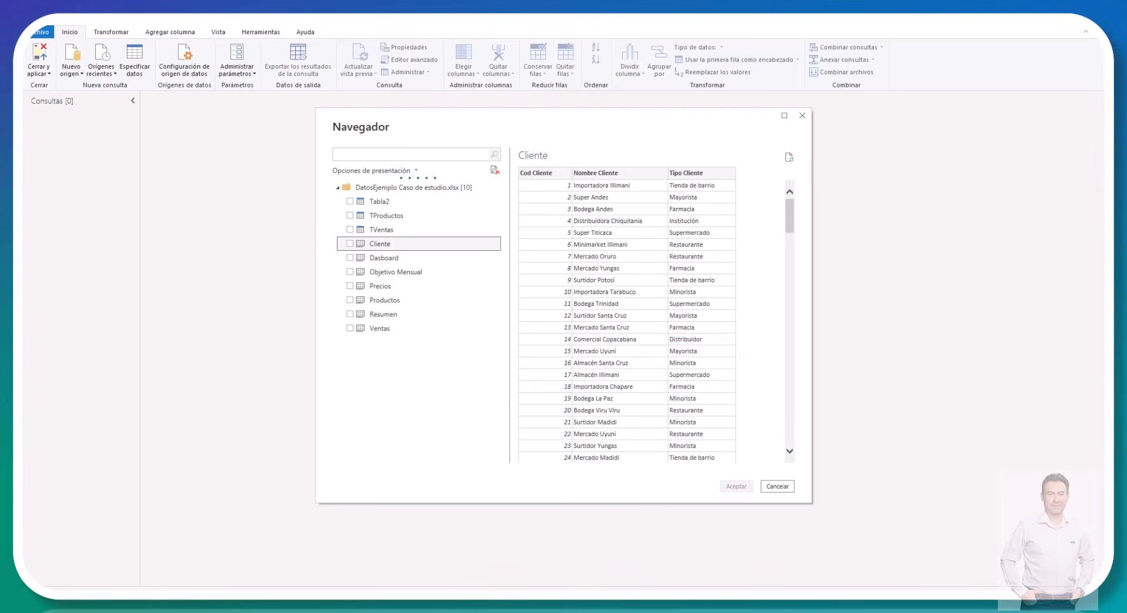
# Step: Switch to the DatosEjemplo Caso de estudio workbook in Excel, maximize it, bring all sheet names into view, and look over the Ventas records
pyautogui.hotkey('alt', 'Tab')
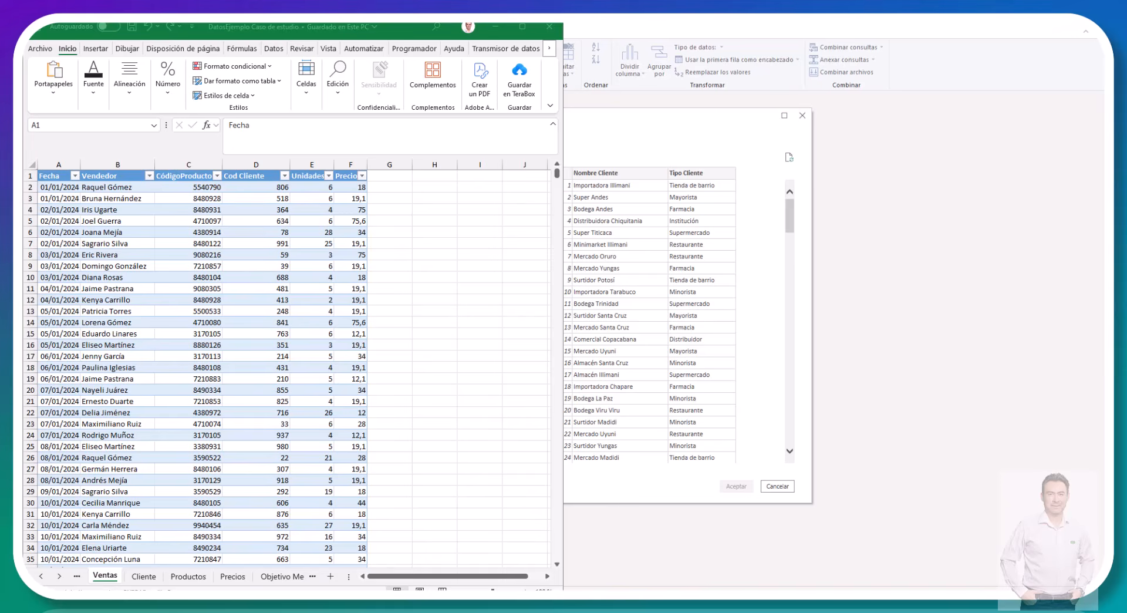
pyautogui.click(522, 28)
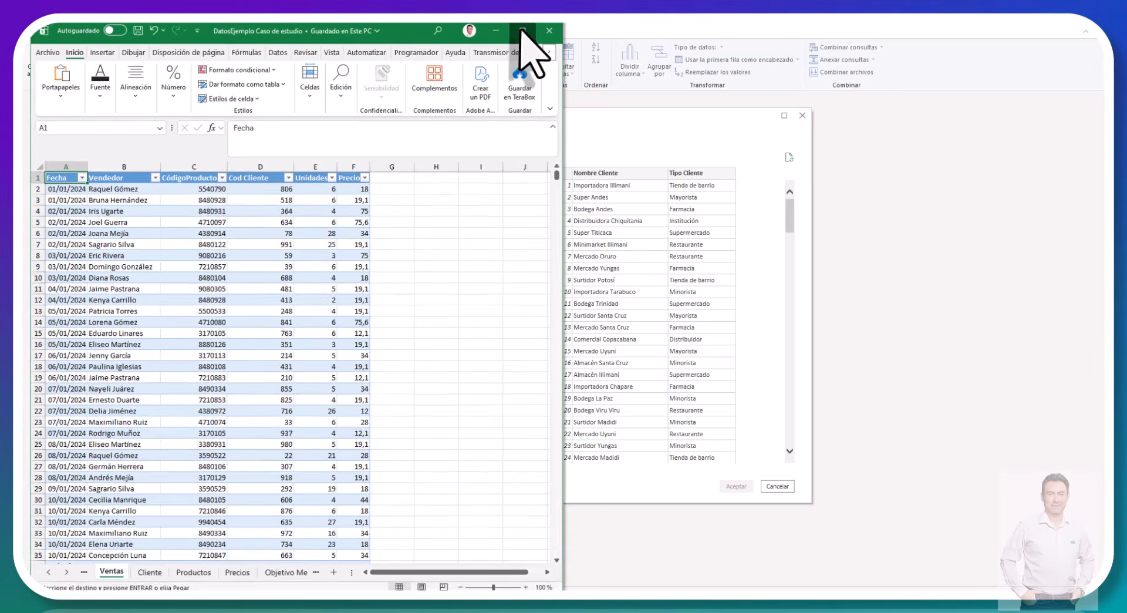
pyautogui.click(59, 572)
pyautogui.click(59, 573)
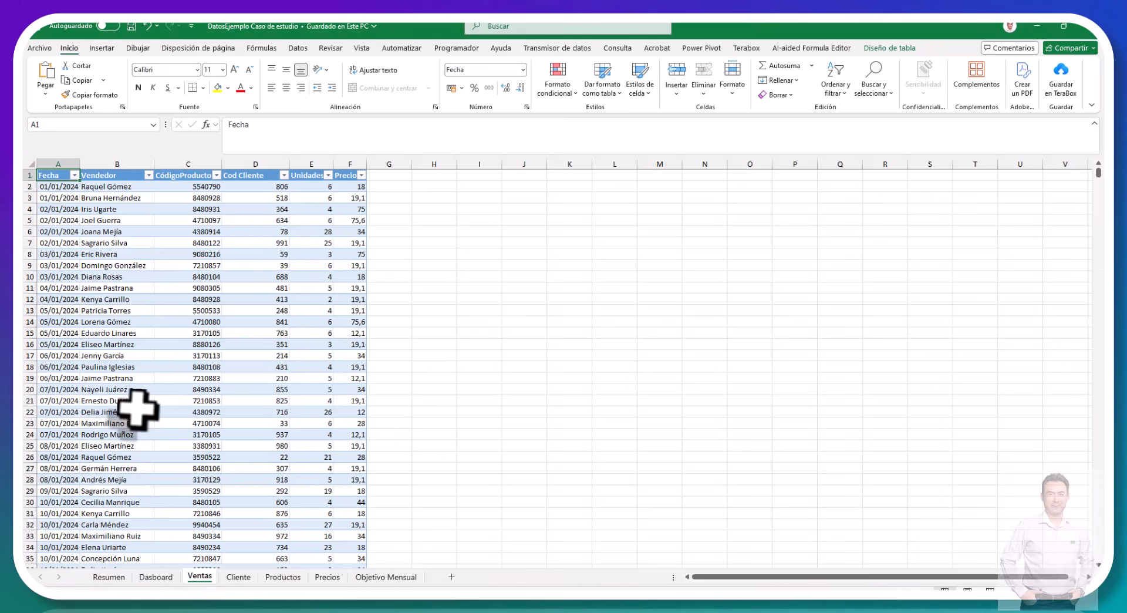
pyautogui.click(137, 409)
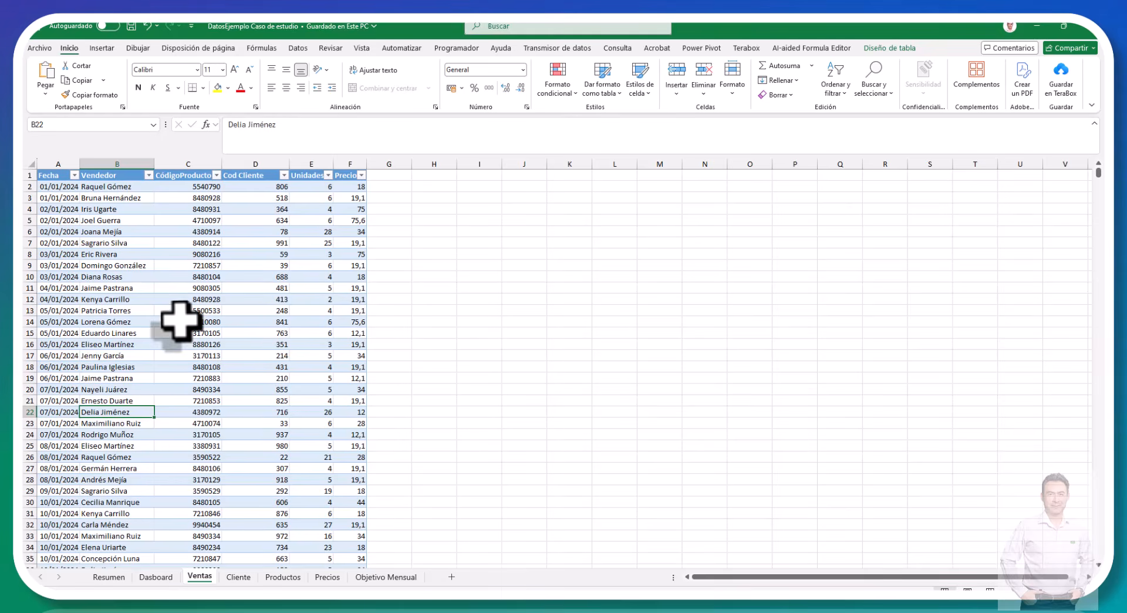
pyautogui.scroll(-7, 179, 320)
pyautogui.scroll(7, 179, 320)
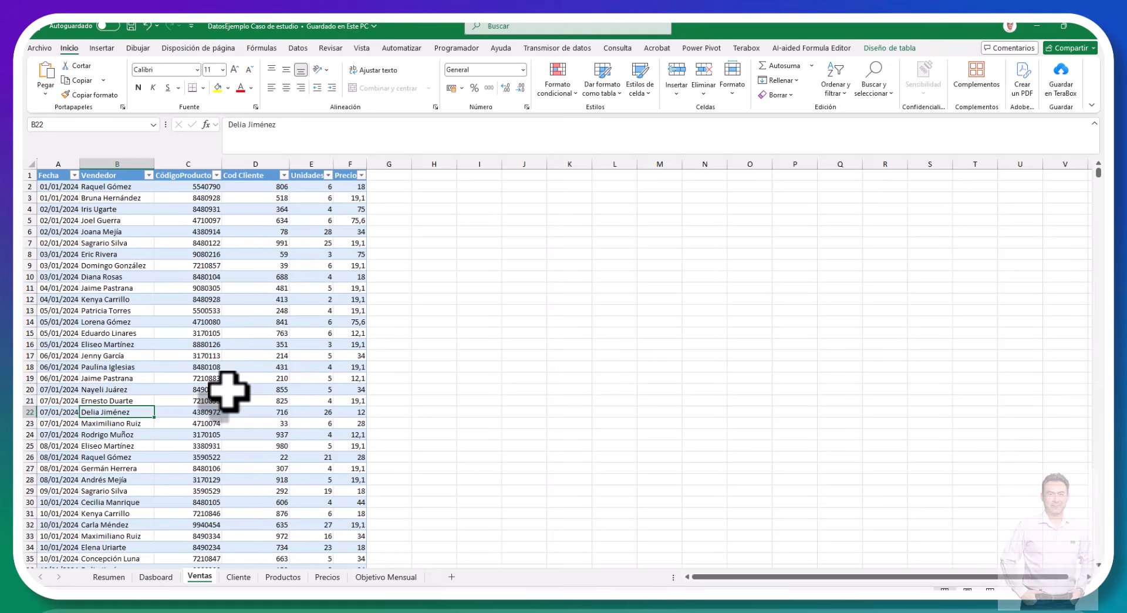
# Step: Check the name of the table holding the customer data in the Cliente sheet
pyautogui.click(238, 577)
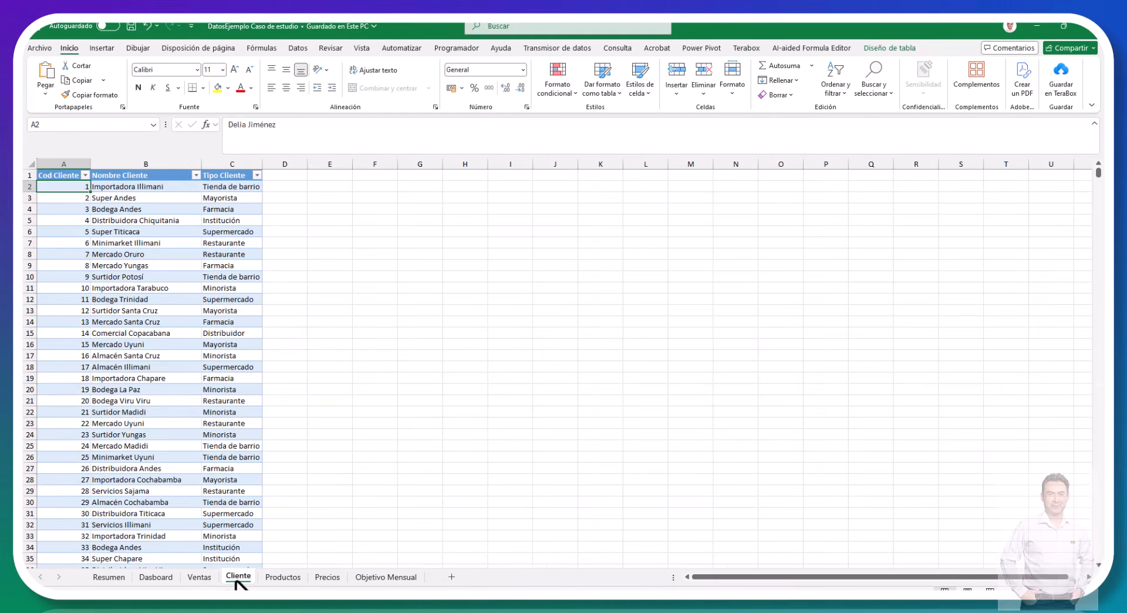
pyautogui.click(188, 300)
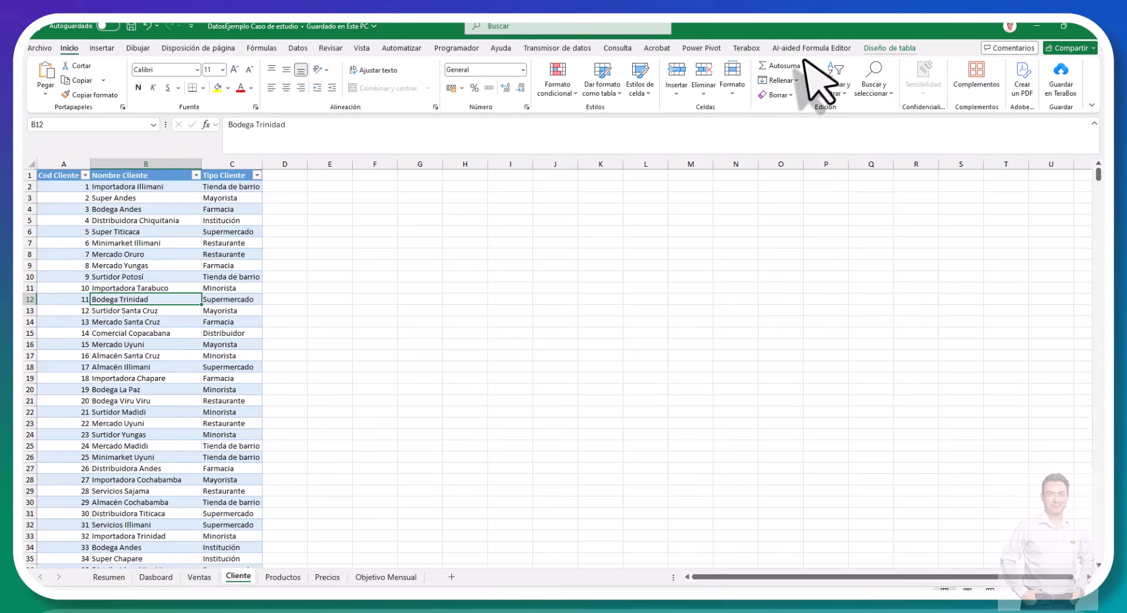
pyautogui.click(887, 49)
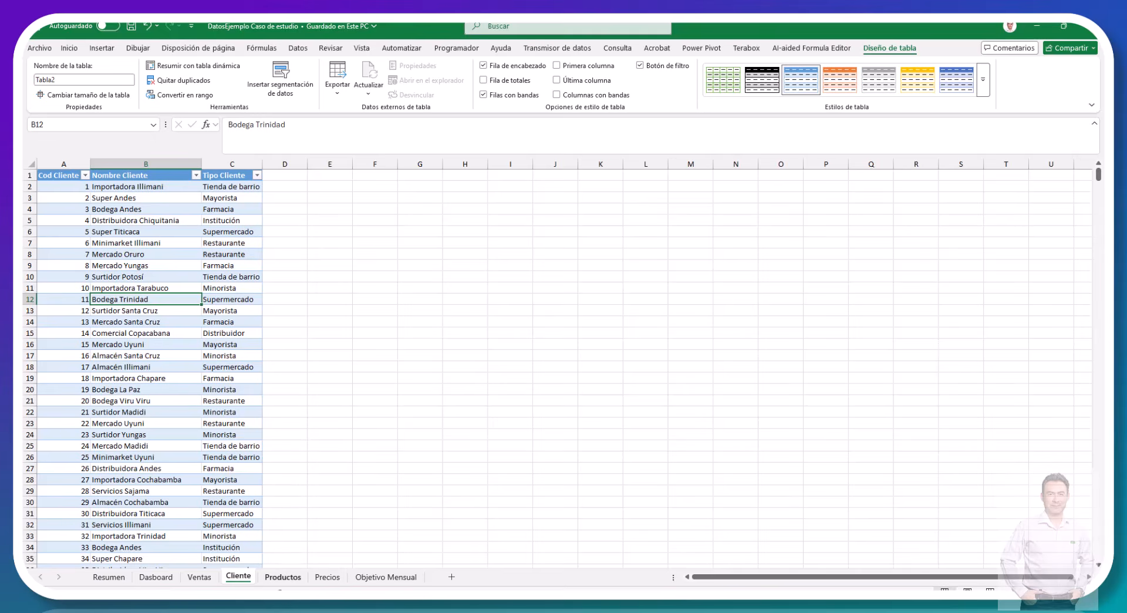
# Step: Review the product table in the Productos sheet and the dated price columns in the Precios sheet
pyautogui.click(277, 577)
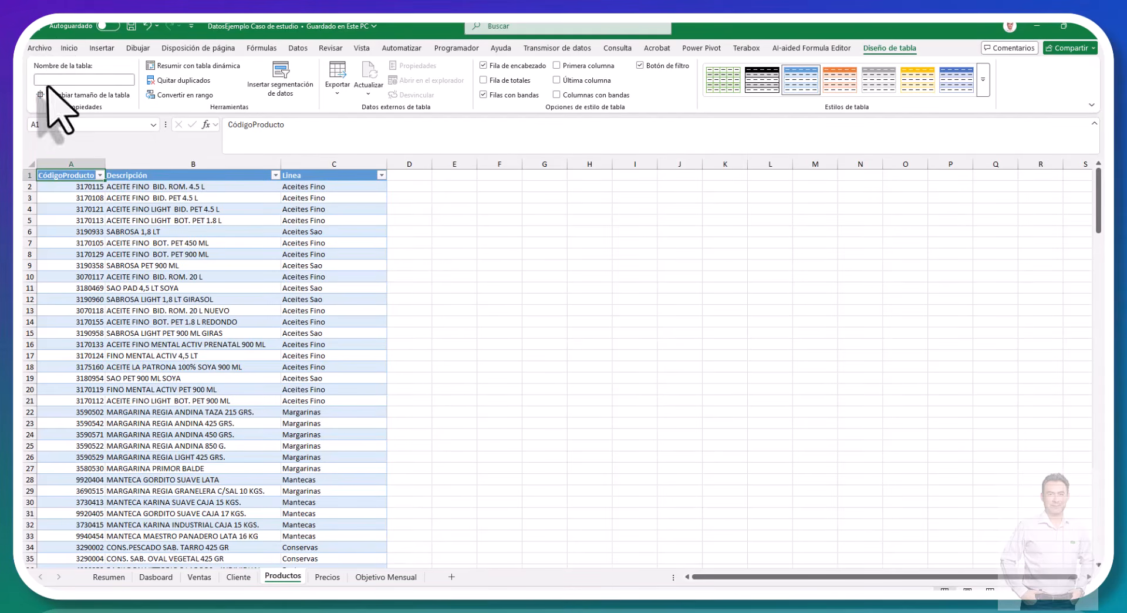
pyautogui.click(325, 577)
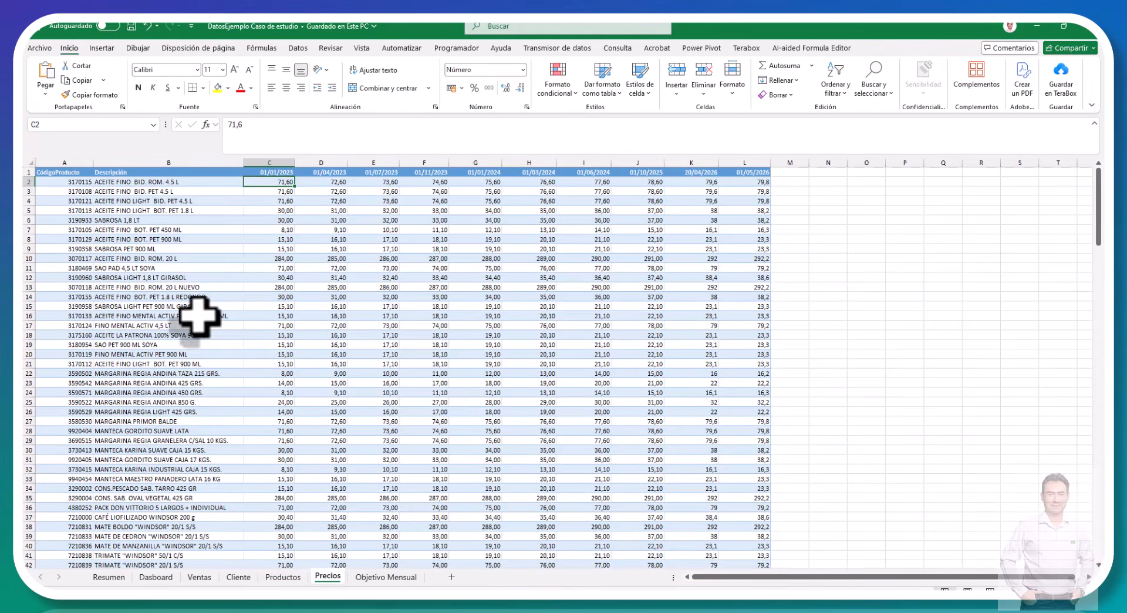
pyautogui.click(357, 258)
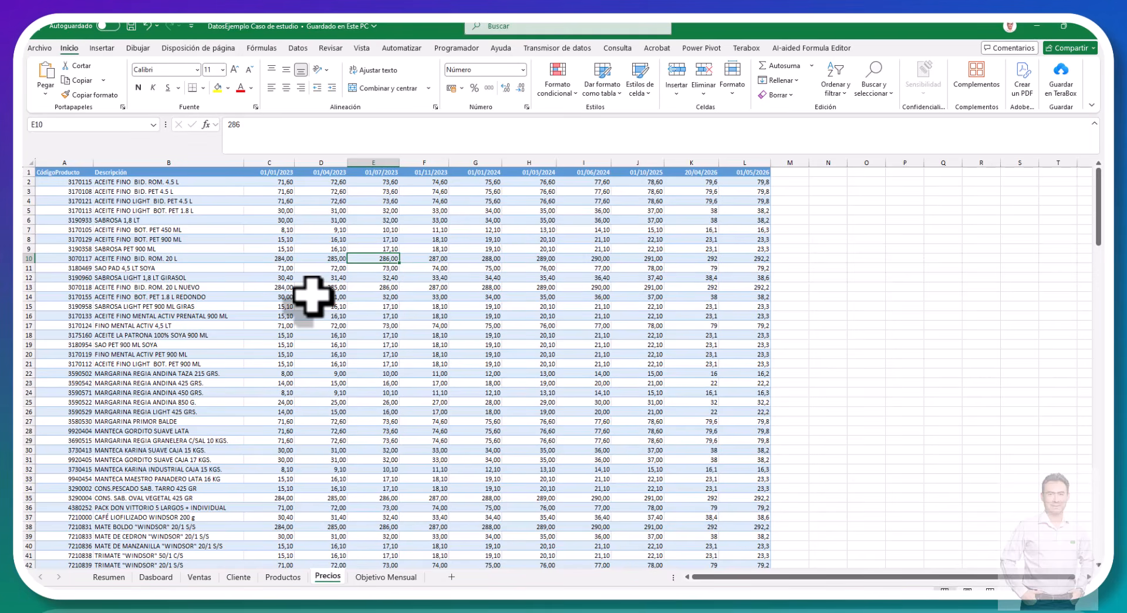
# Step: Review the supervisor targets in the Objetivo Mensual sheet and recheck the Precios, Productos and Cliente sheets
pyautogui.click(372, 581)
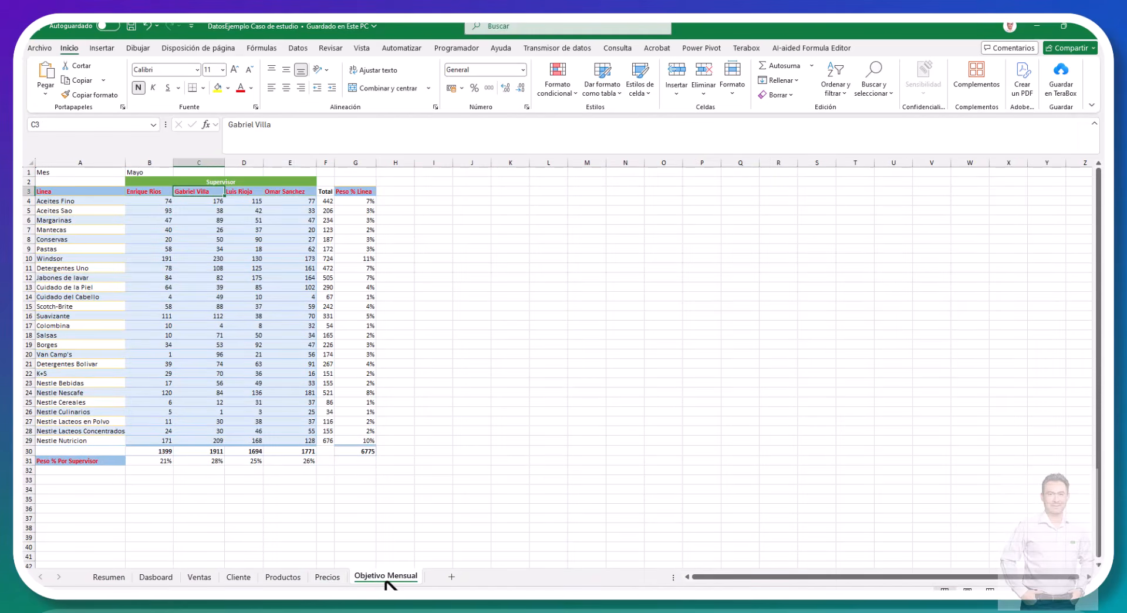
pyautogui.click(328, 577)
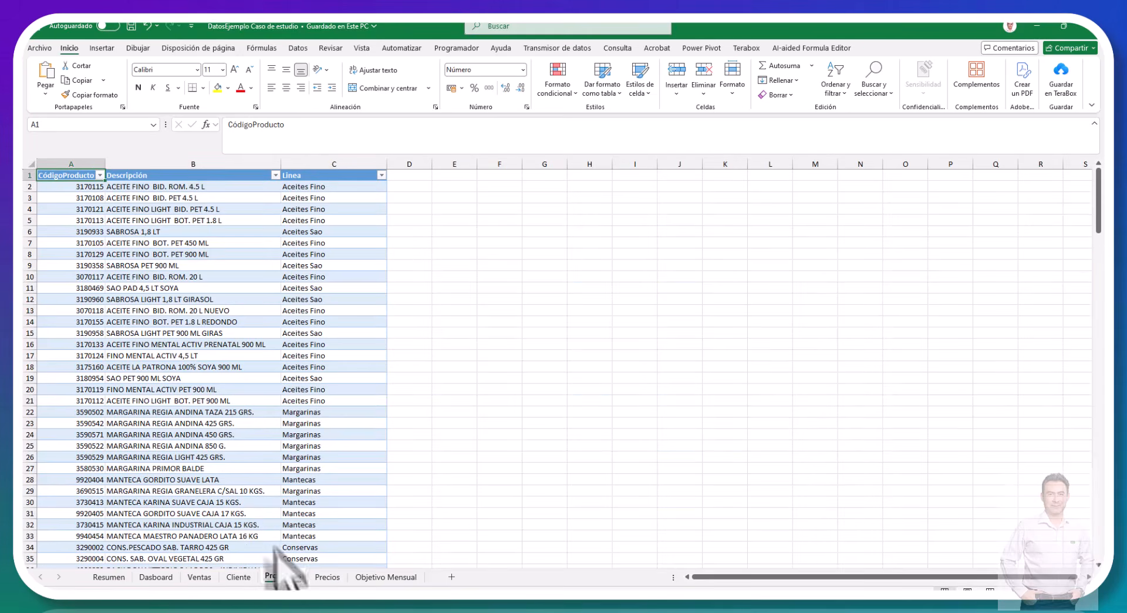
pyautogui.click(283, 577)
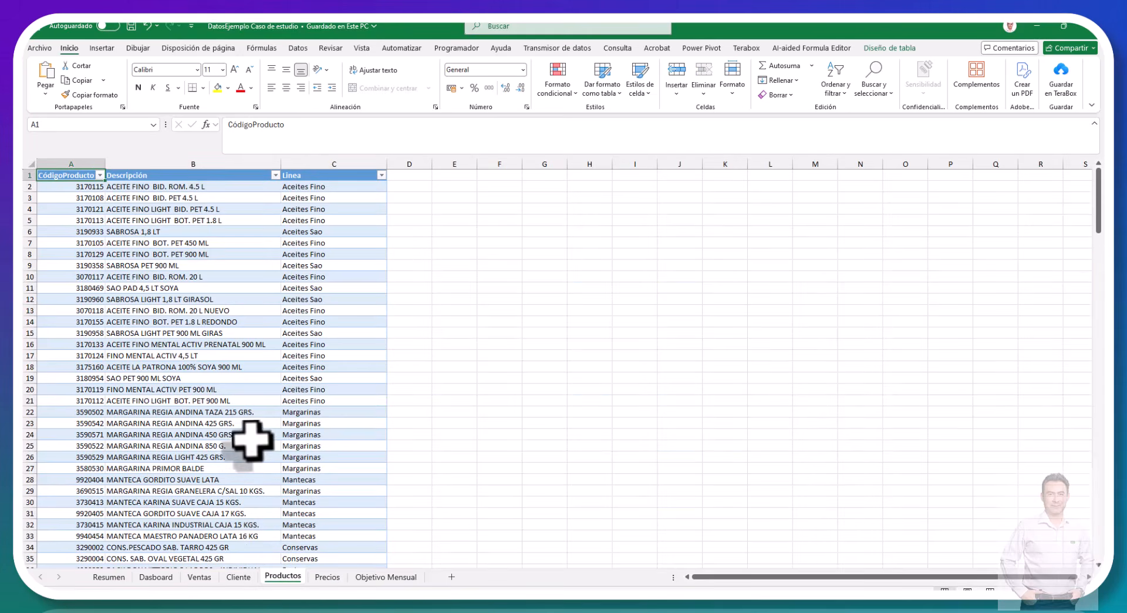
pyautogui.click(241, 577)
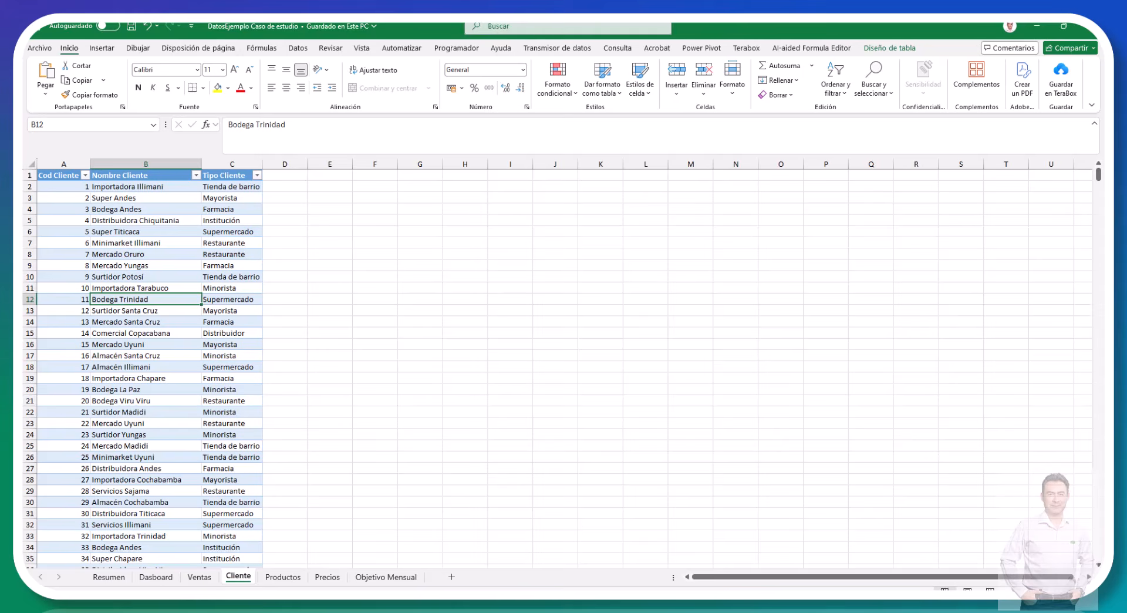
# Step: Switch back to Power Query Editor and load Tabla2, TProductos and the Precios sheet from the DatosEjemplo workbook as queries
pyautogui.click(177, 602)
pyautogui.click(203, 570)
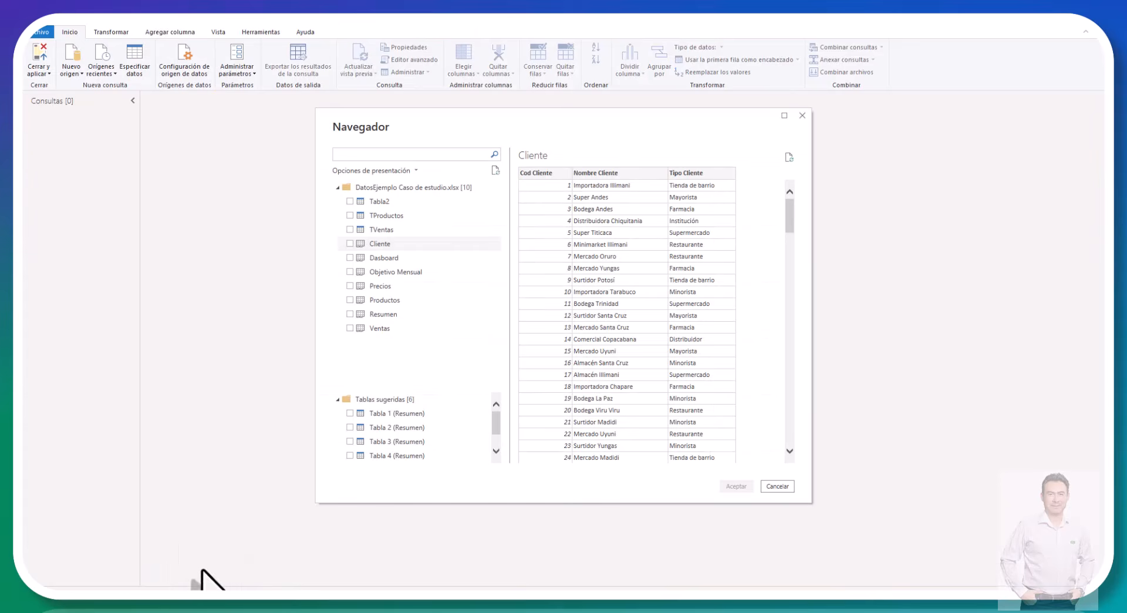
pyautogui.click(350, 243)
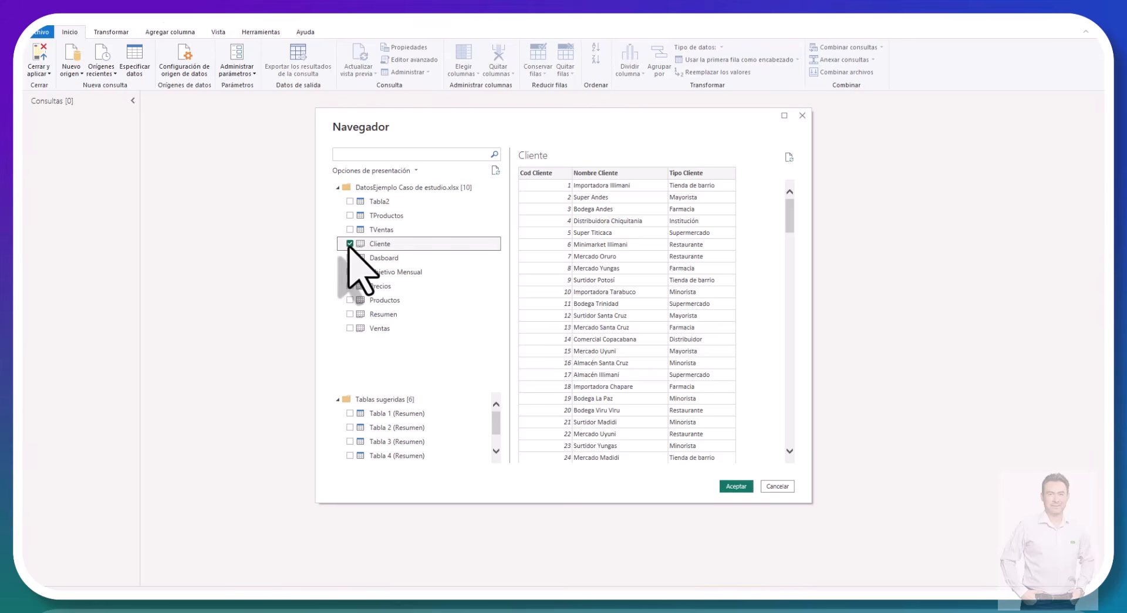
pyautogui.click(352, 202)
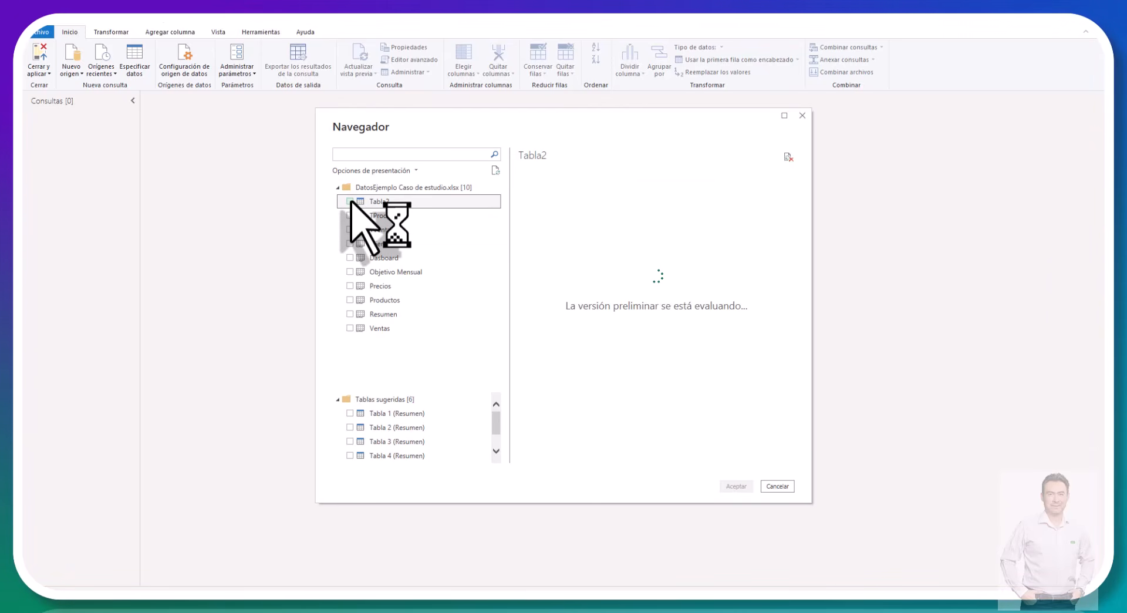
pyautogui.click(350, 202)
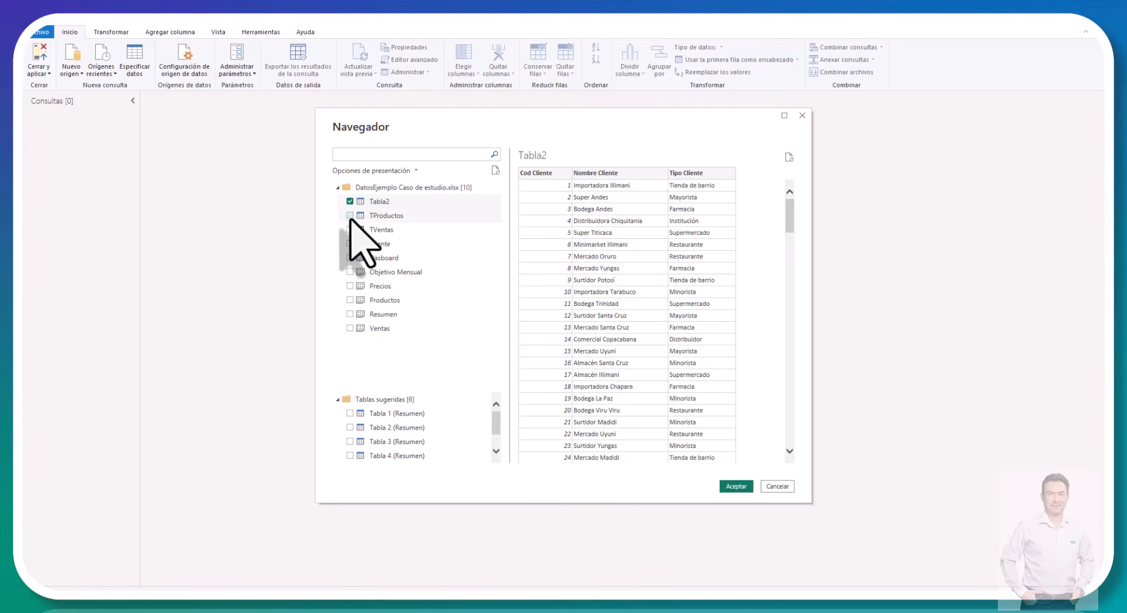
pyautogui.click(350, 214)
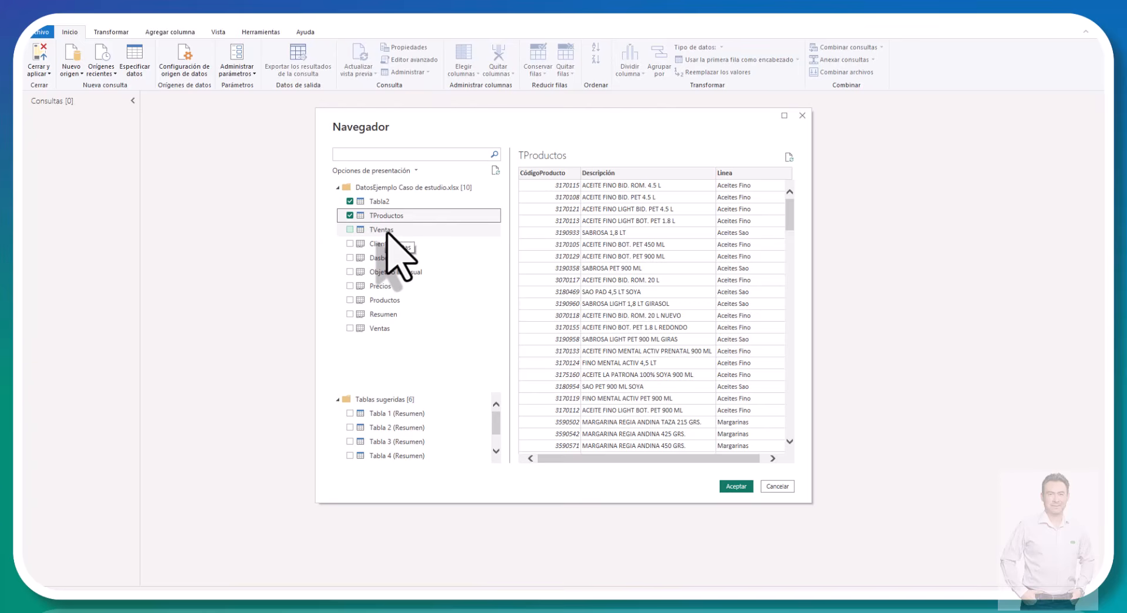
pyautogui.click(349, 286)
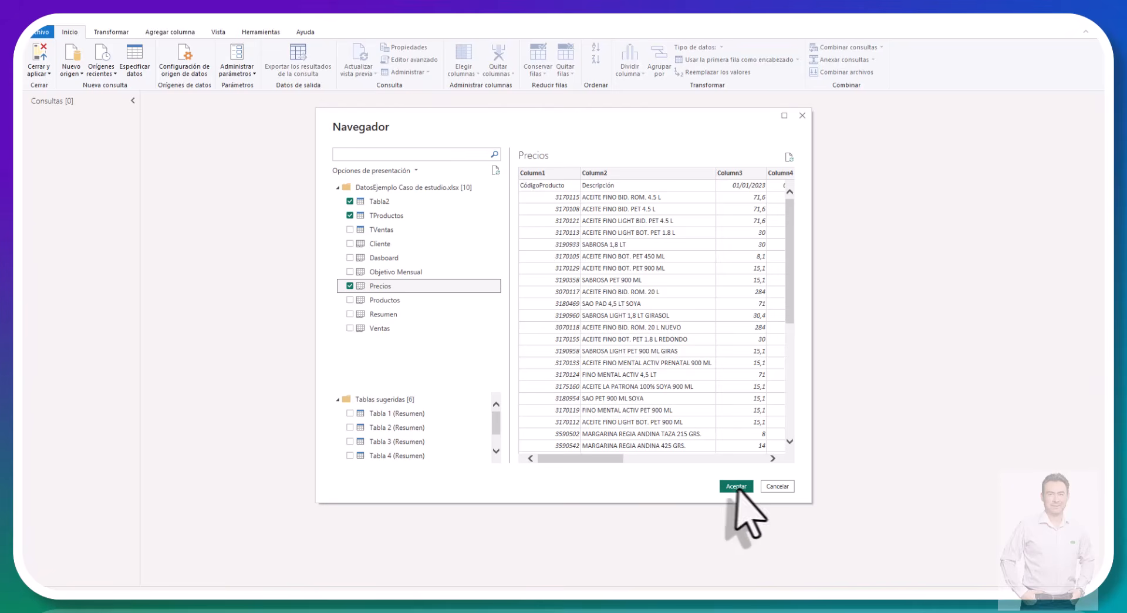
pyautogui.click(734, 486)
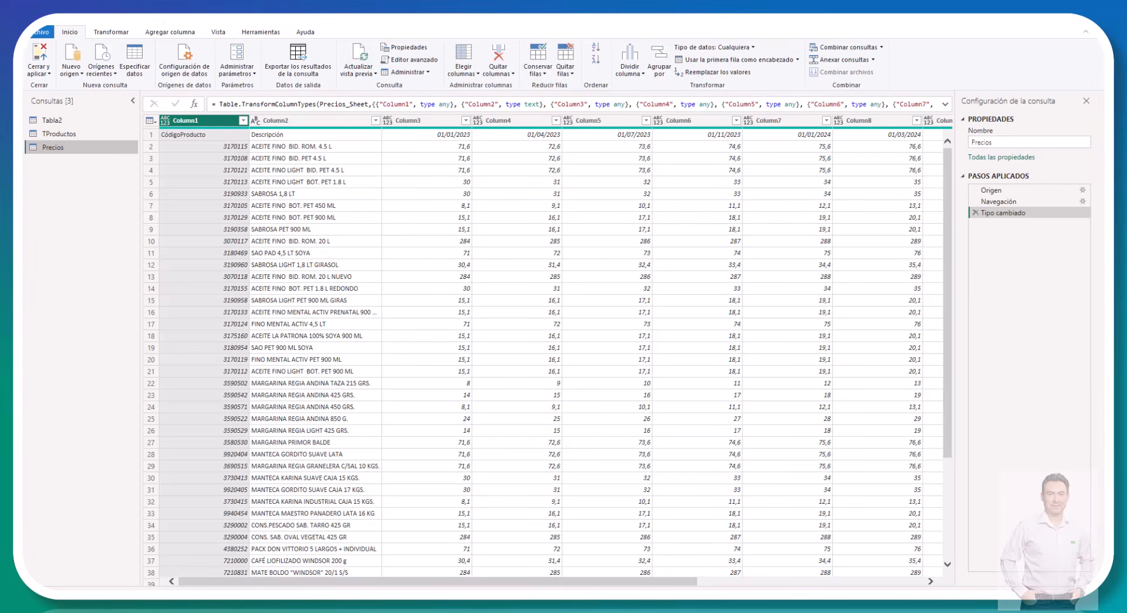
# Step: Rename the Tabla2 customer query as TCliente
pyautogui.click(59, 120)
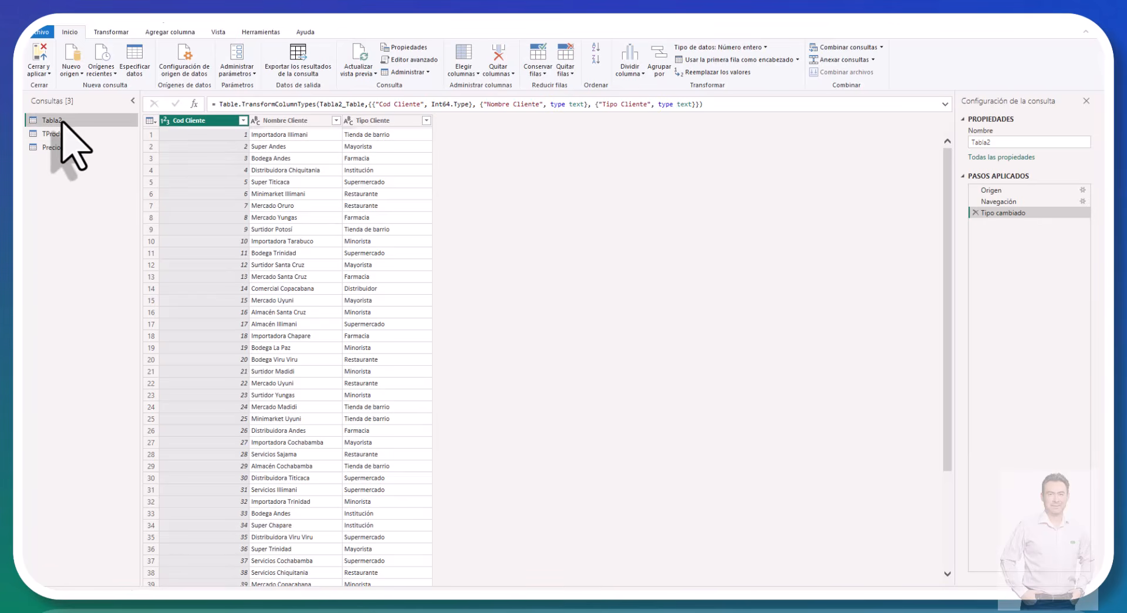
pyautogui.doubleClick(61, 122)
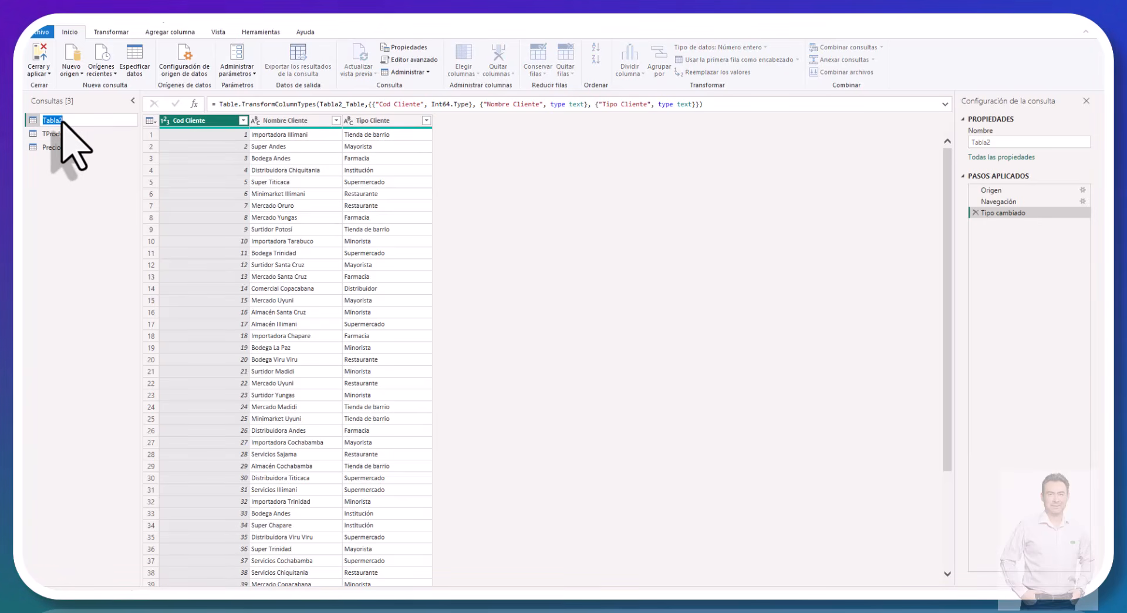
pyautogui.write('T')
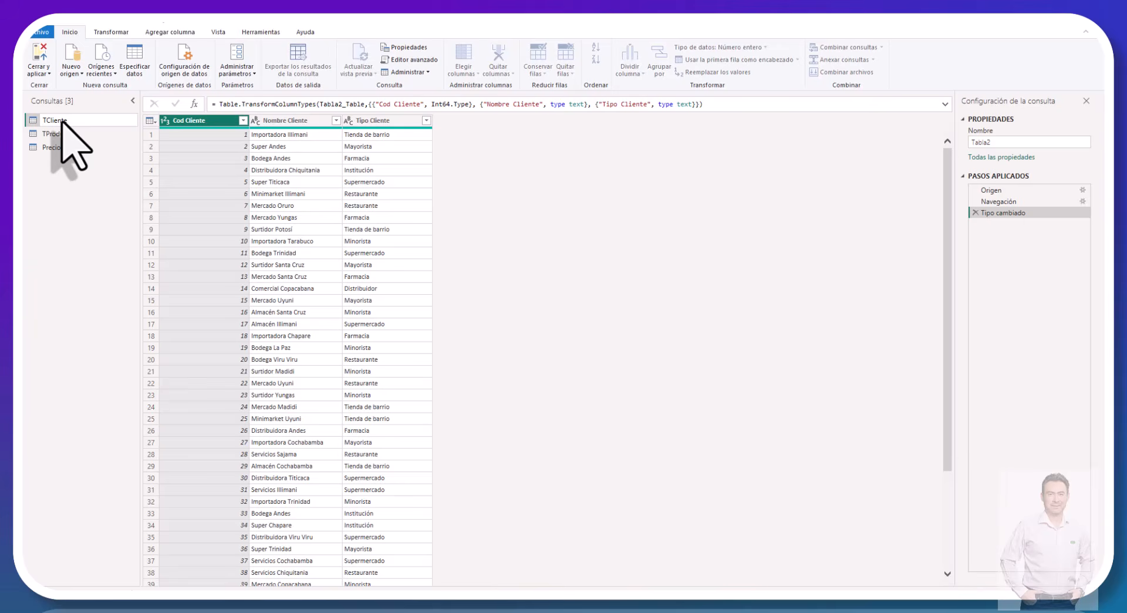
pyautogui.write('Cliente')
pyautogui.press('Return')
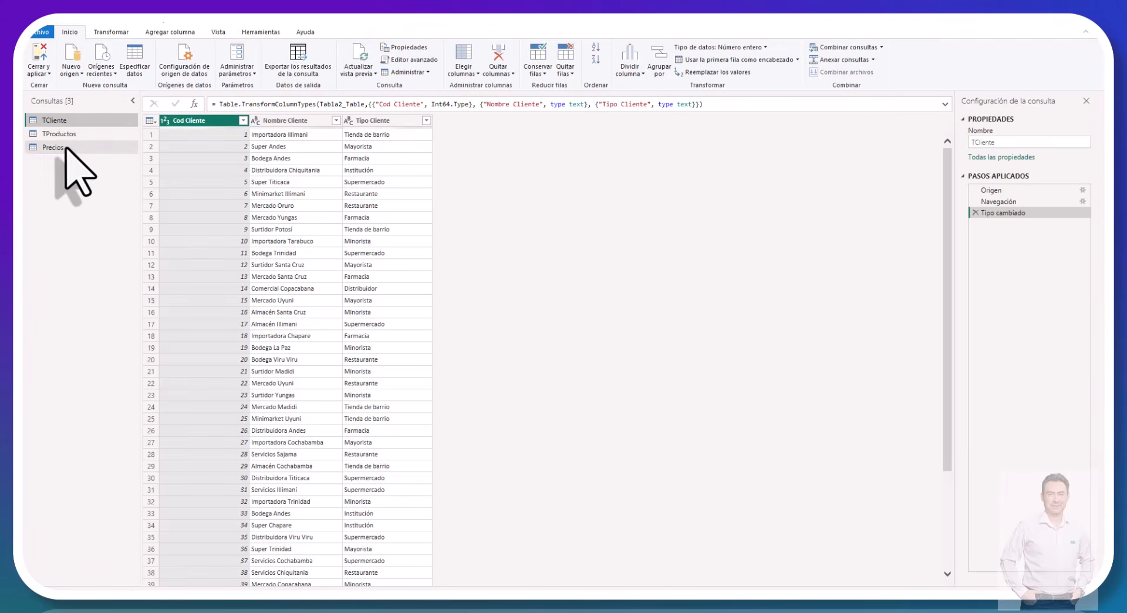
# Step: Promote the first row of the Precios query to column headers
pyautogui.click(53, 147)
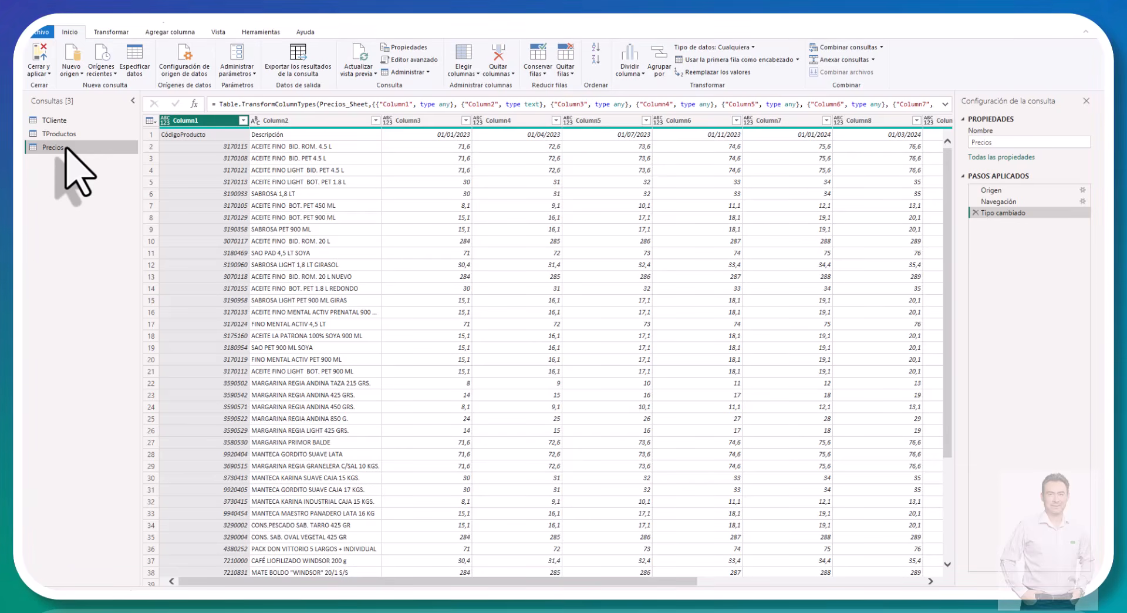
pyautogui.click(150, 121)
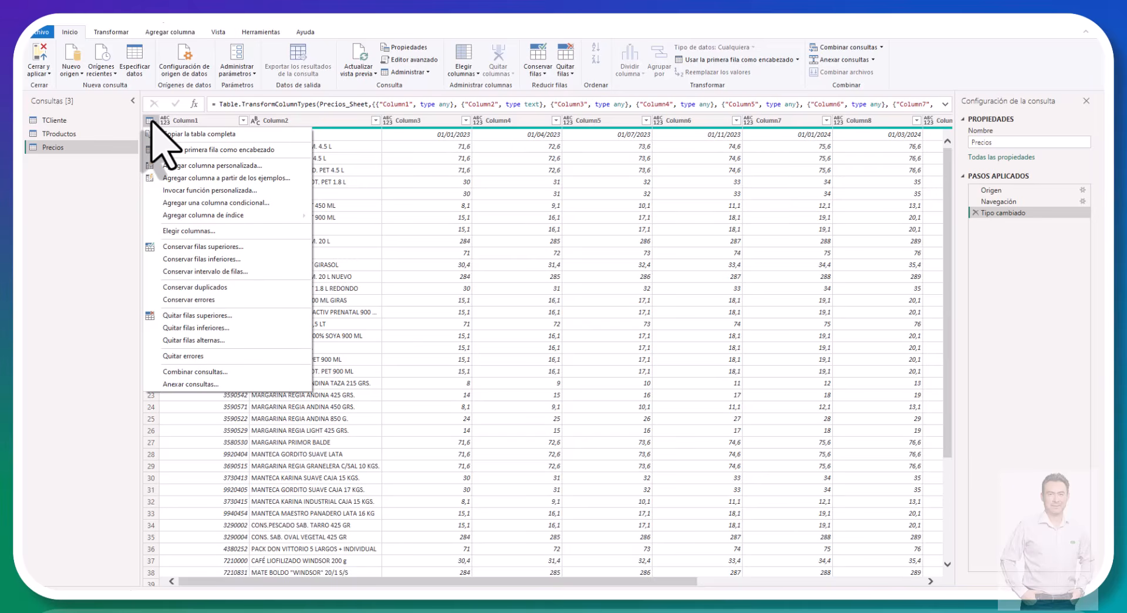
pyautogui.click(219, 150)
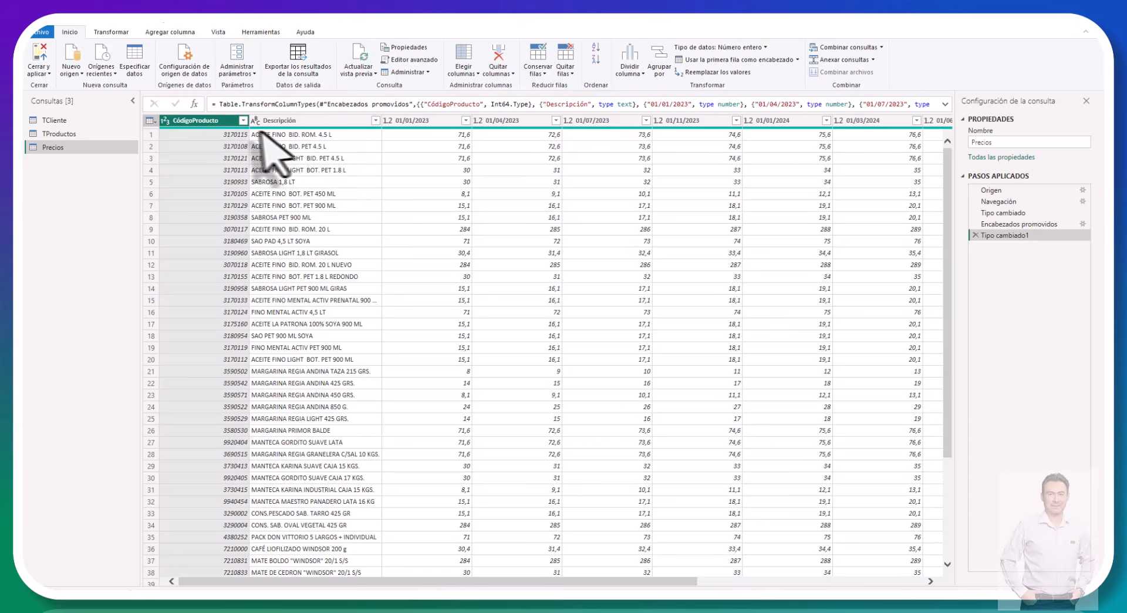
# Step: Unpivot all dated price columns in Precios, keeping CódigoProducto and Descripción as the fixed columns
pyautogui.click(304, 121)
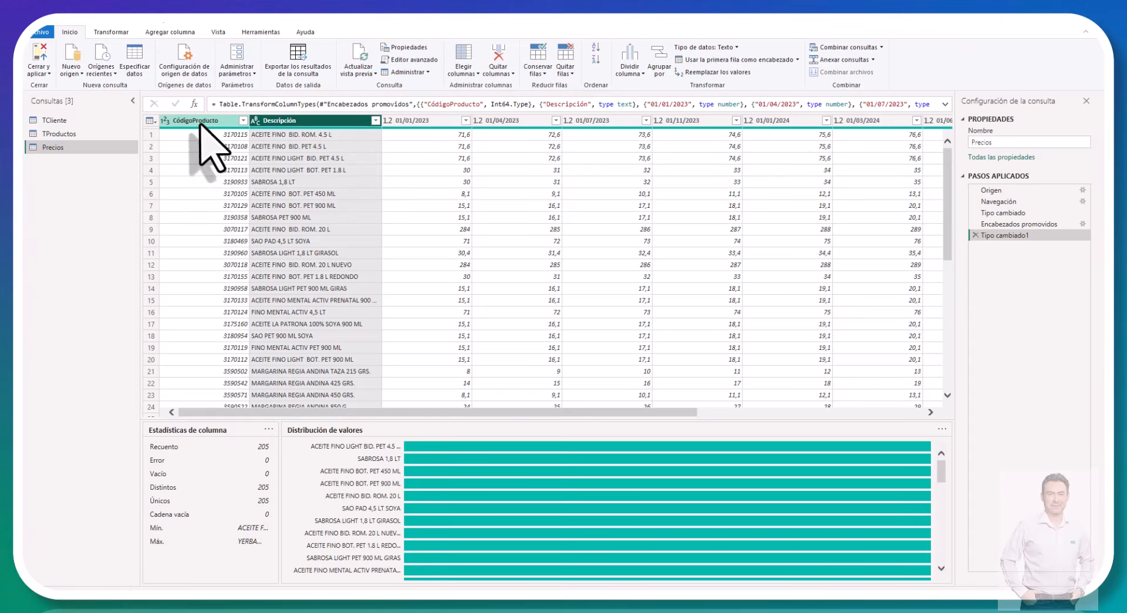
pyautogui.keyDown('ctrl'); pyautogui.click(199, 121); pyautogui.keyUp('ctrl')
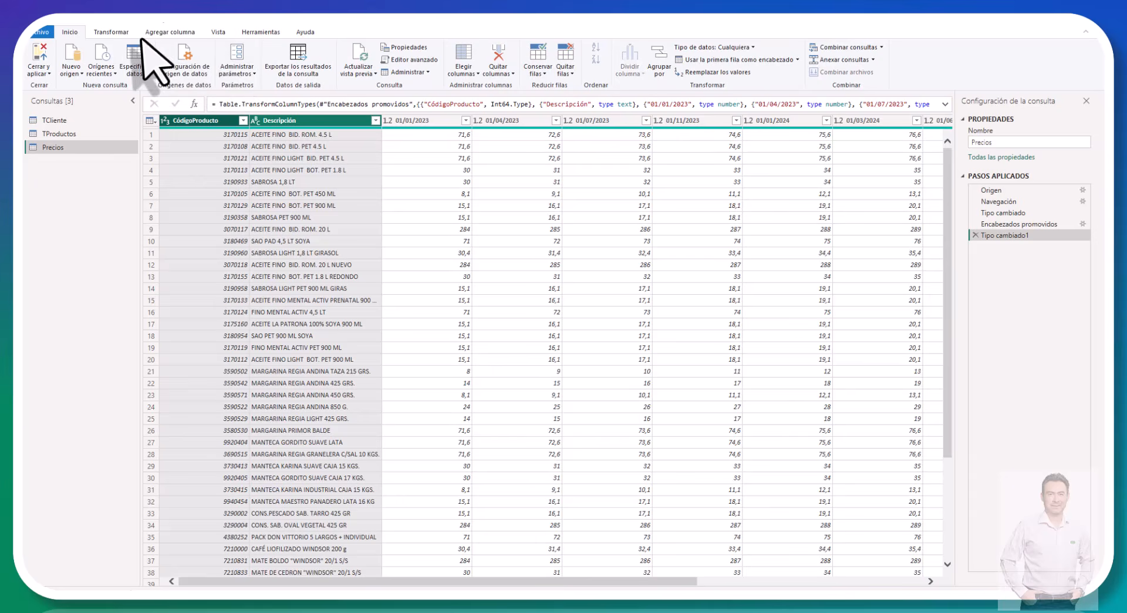
pyautogui.click(123, 32)
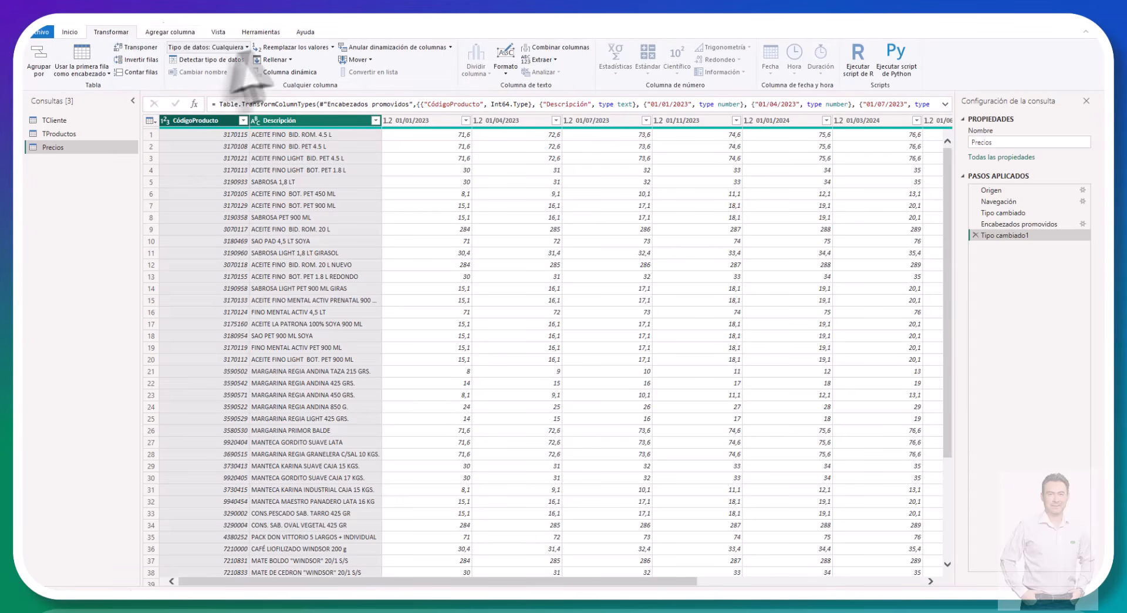
pyautogui.click(451, 47)
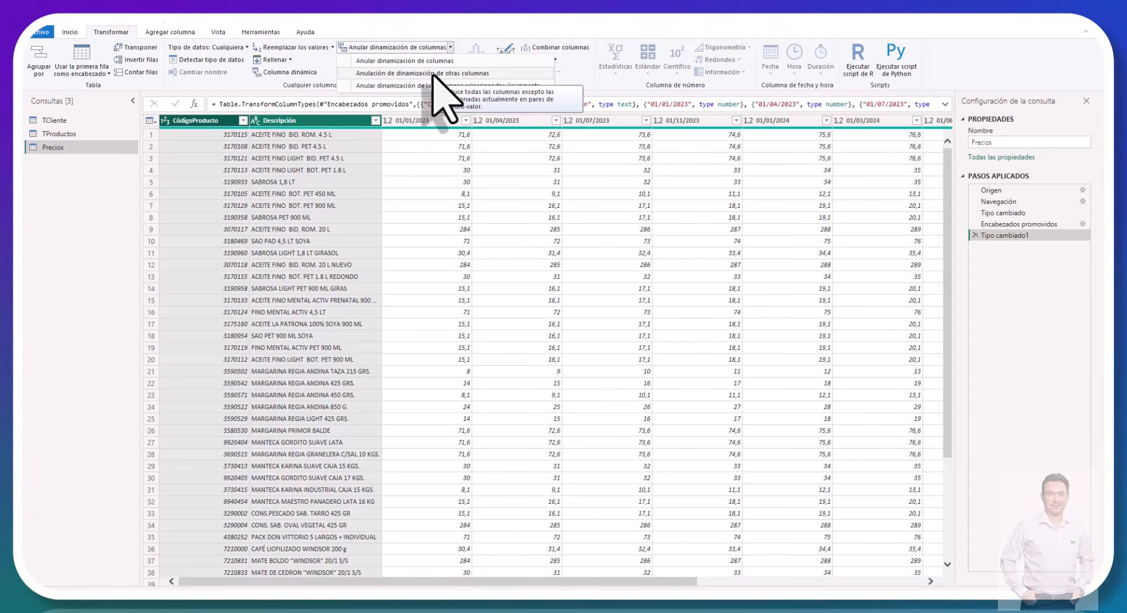
pyautogui.click(433, 74)
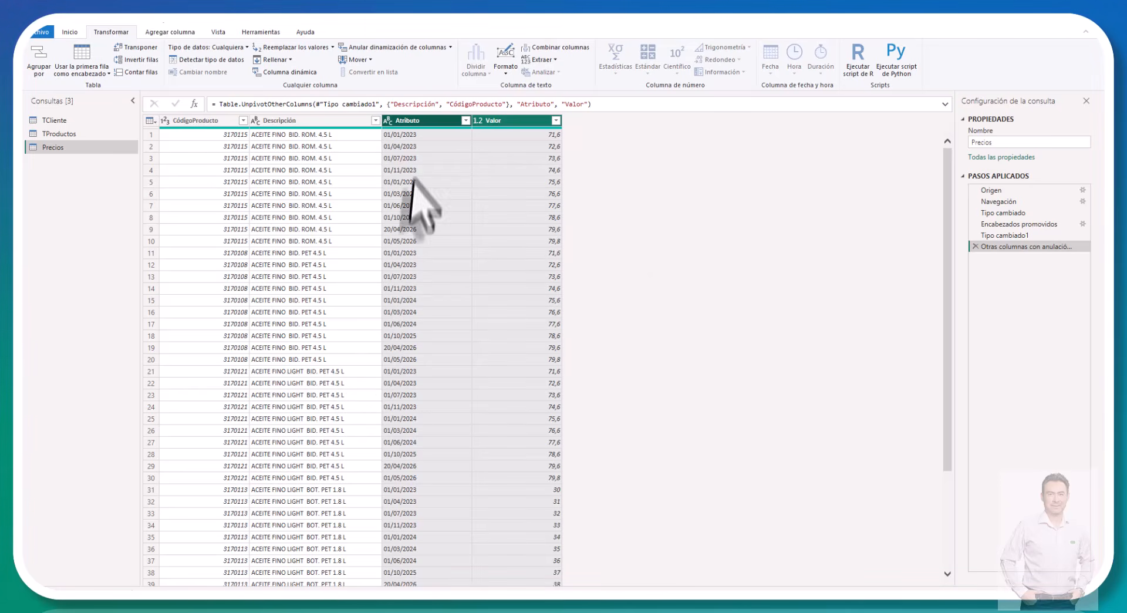
# Step: Rename the unpivoted Atributo column as Vigencia and the Valor column as Precio
pyautogui.doubleClick(418, 121)
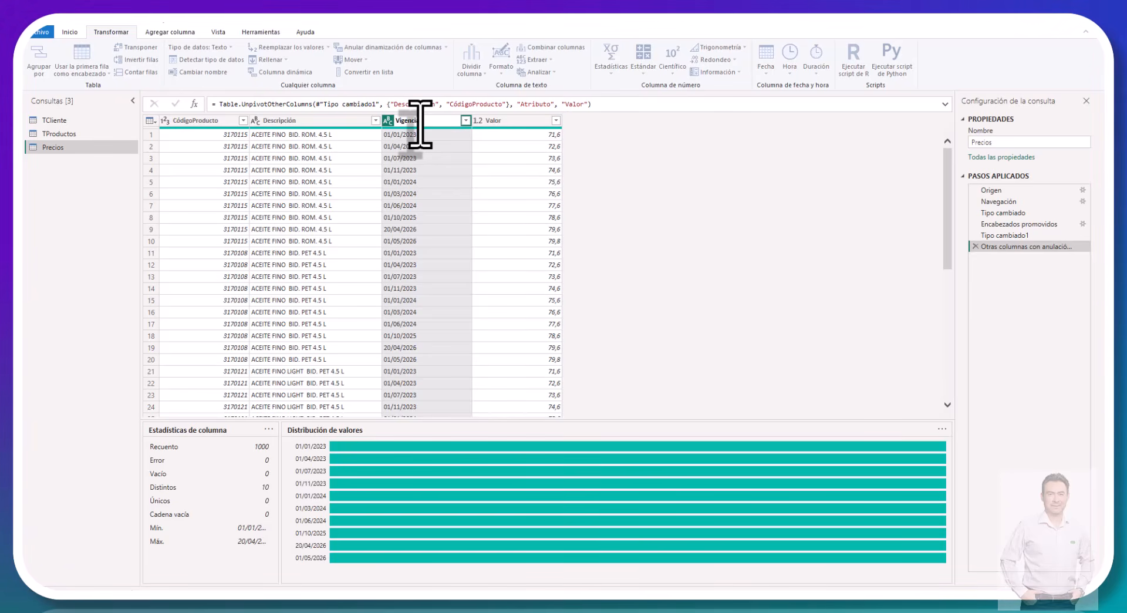
pyautogui.press('Return')
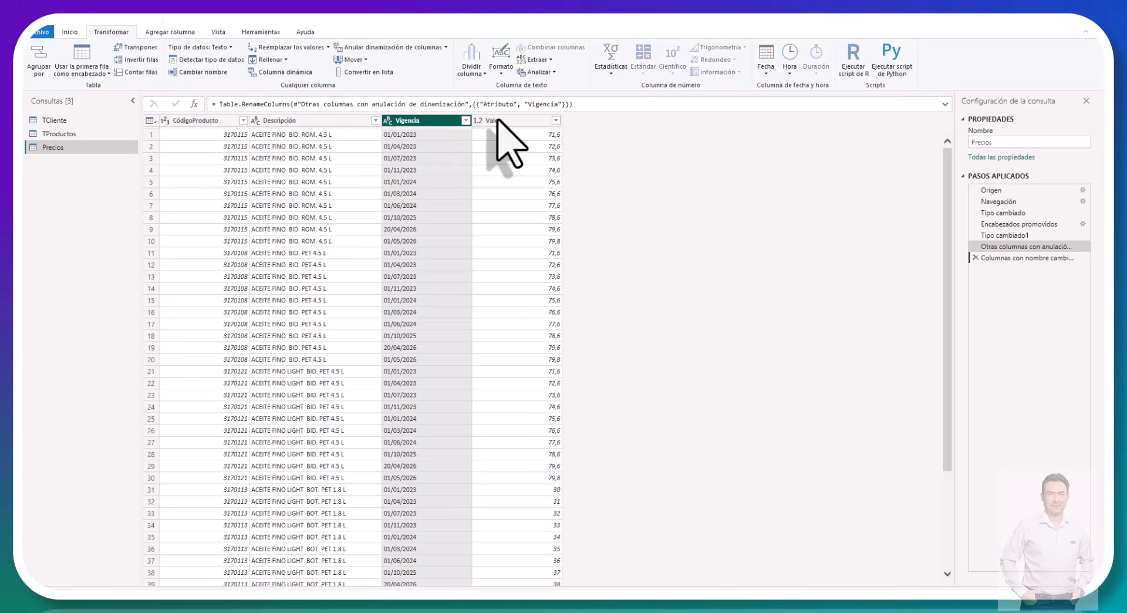
pyautogui.doubleClick(497, 121)
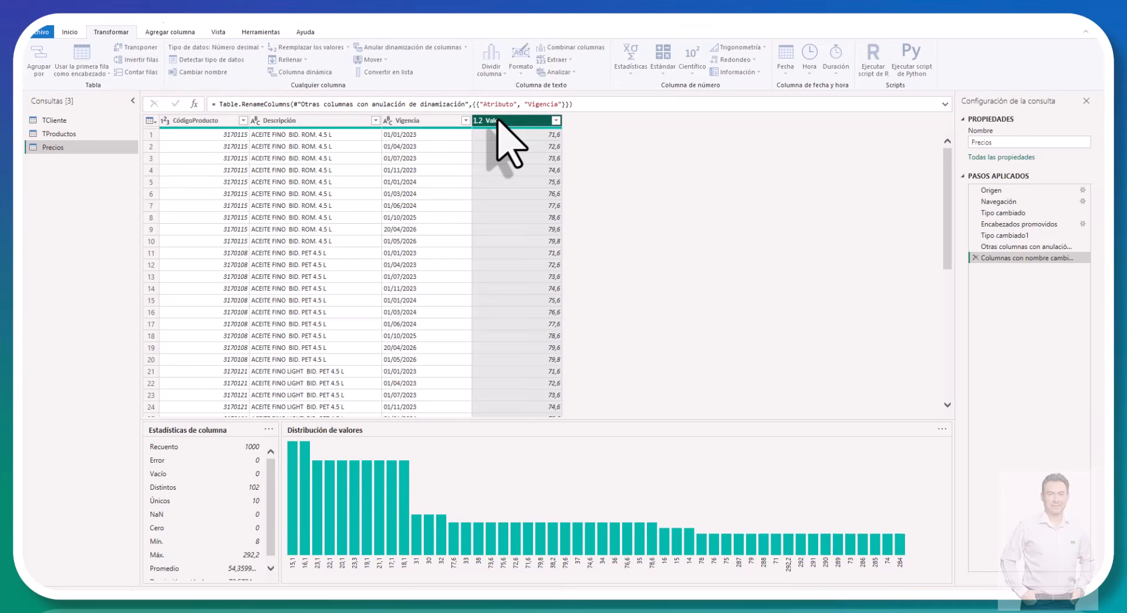
pyautogui.write('Precio')
pyautogui.press('Return')
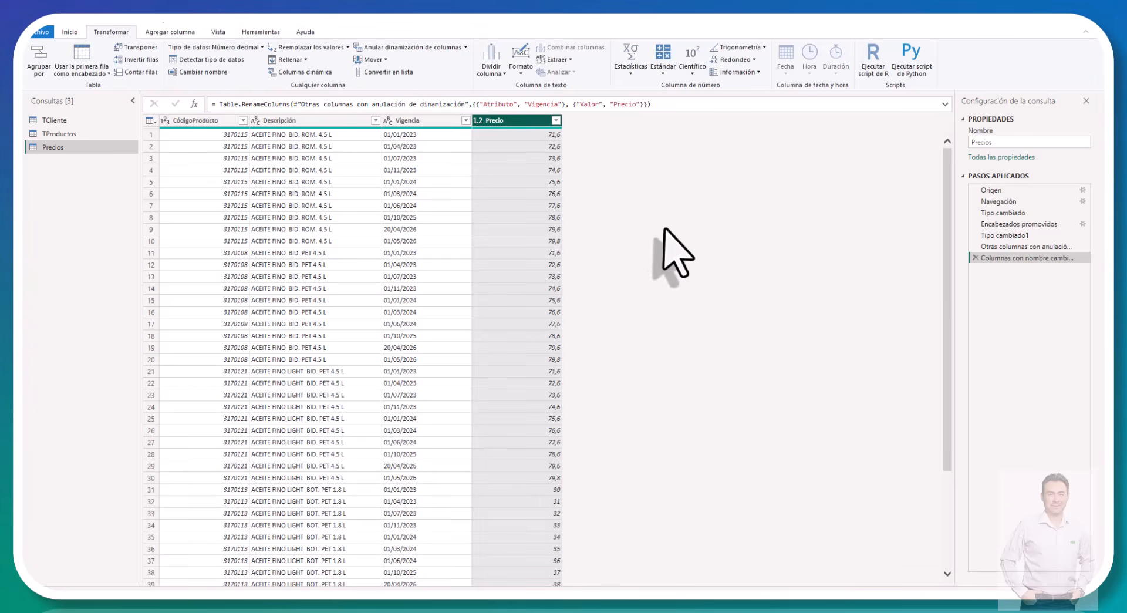
# Step: Change the data type of the Vigencia column in Precios to Fecha
pyautogui.click(387, 121)
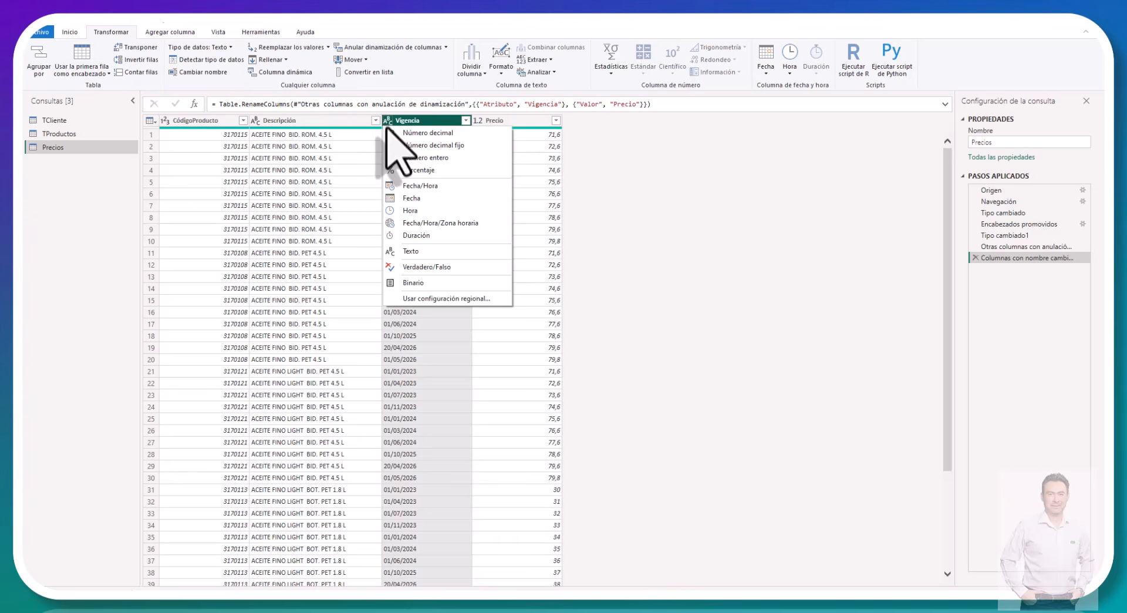
pyautogui.click(394, 198)
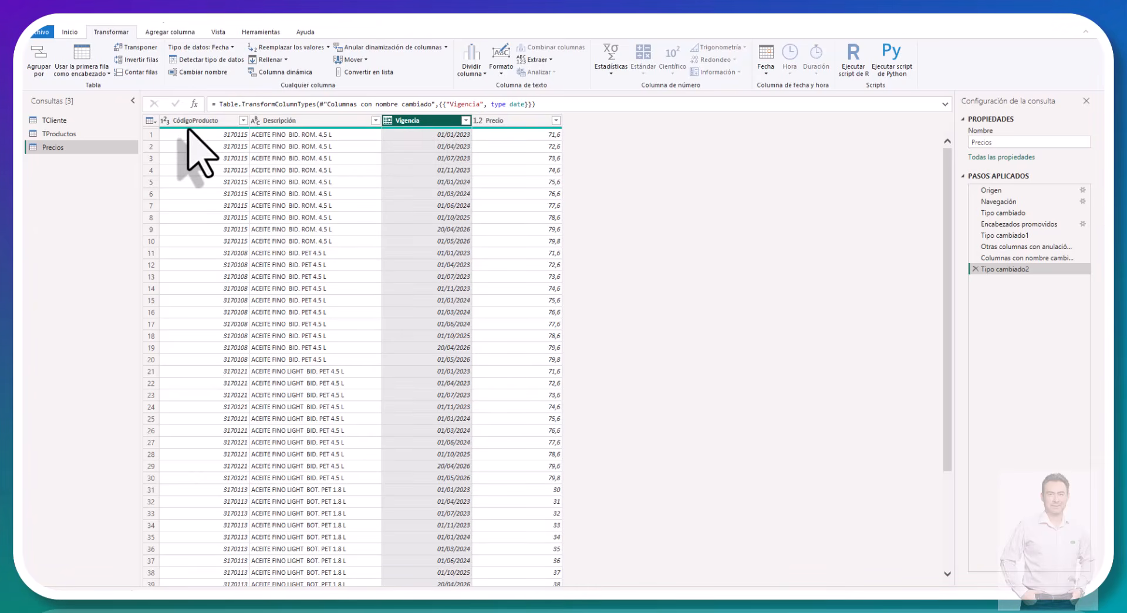
pyautogui.moveTo(188, 128)
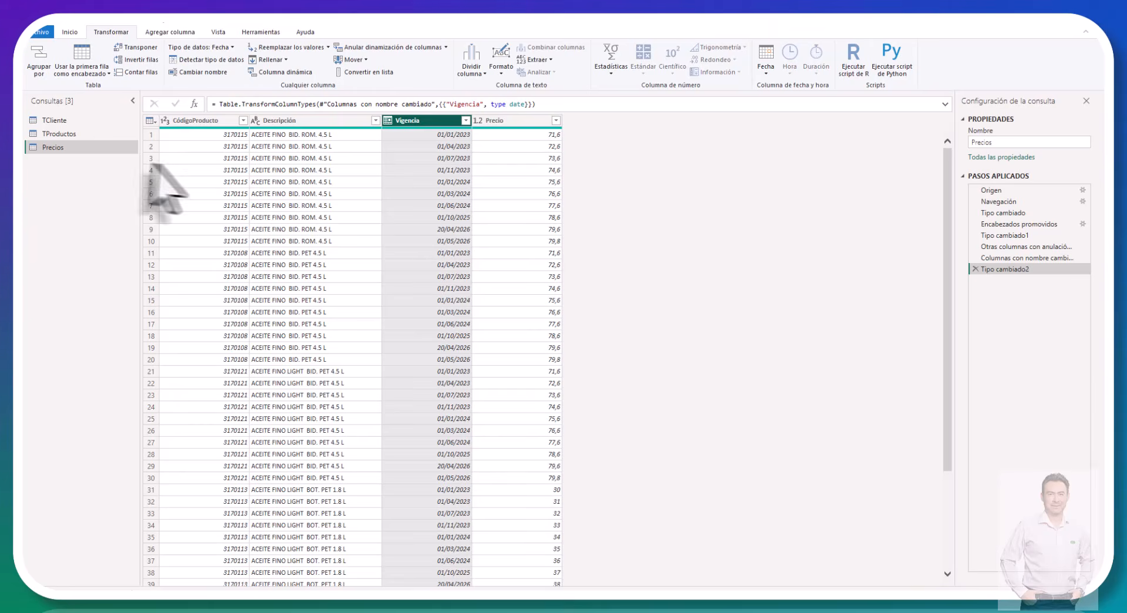
pyautogui.click(216, 166)
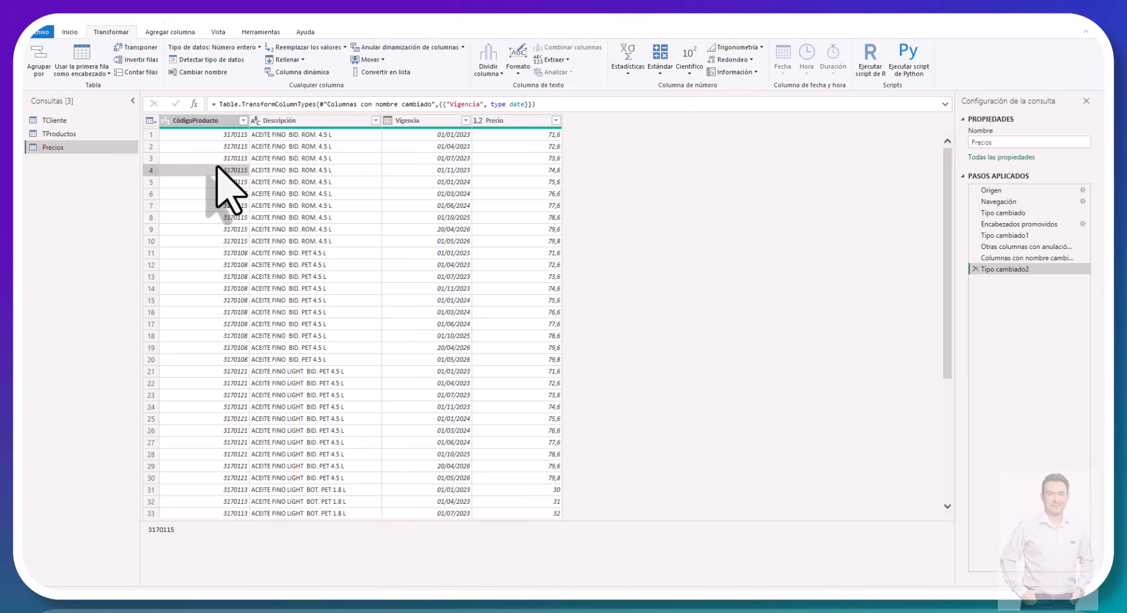
# Step: Start a new query that uses Carpeta as its data source
pyautogui.click(63, 32)
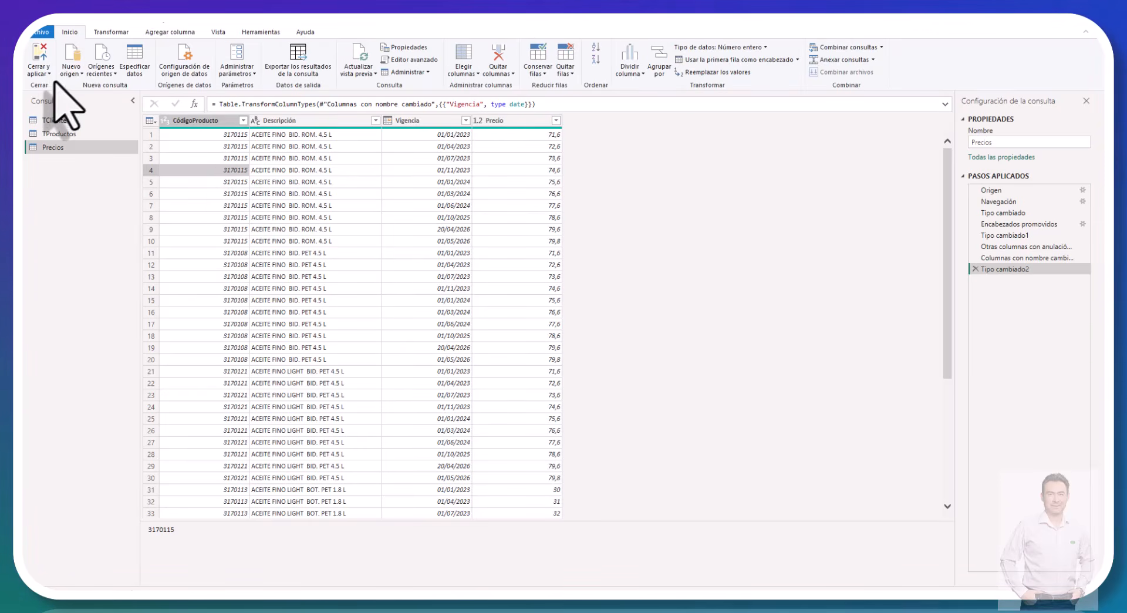
pyautogui.click(72, 71)
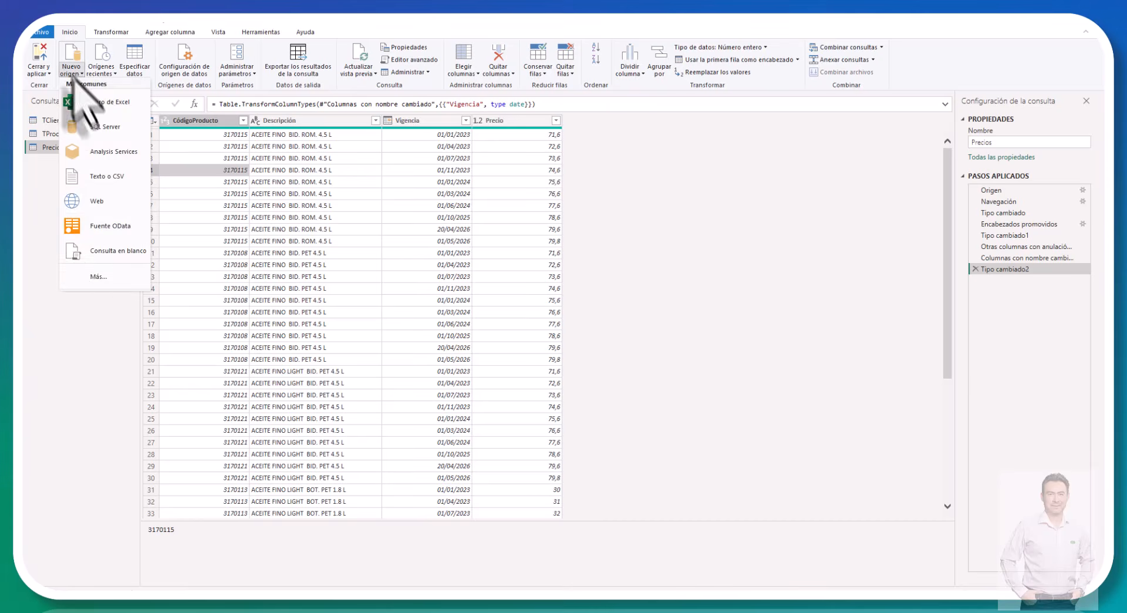
pyautogui.click(90, 283)
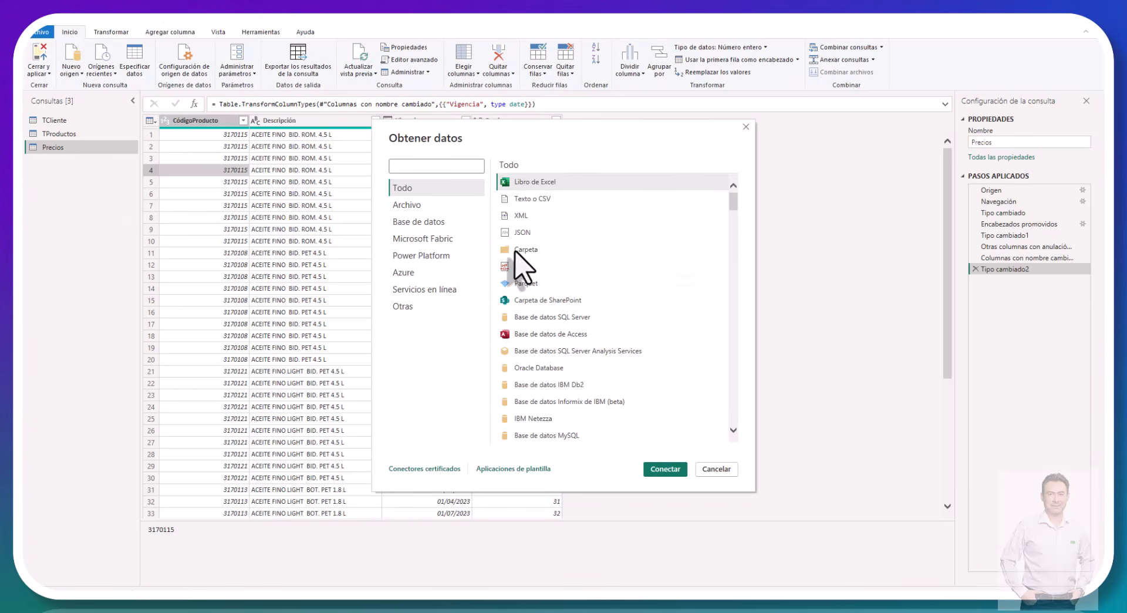
pyautogui.click(519, 249)
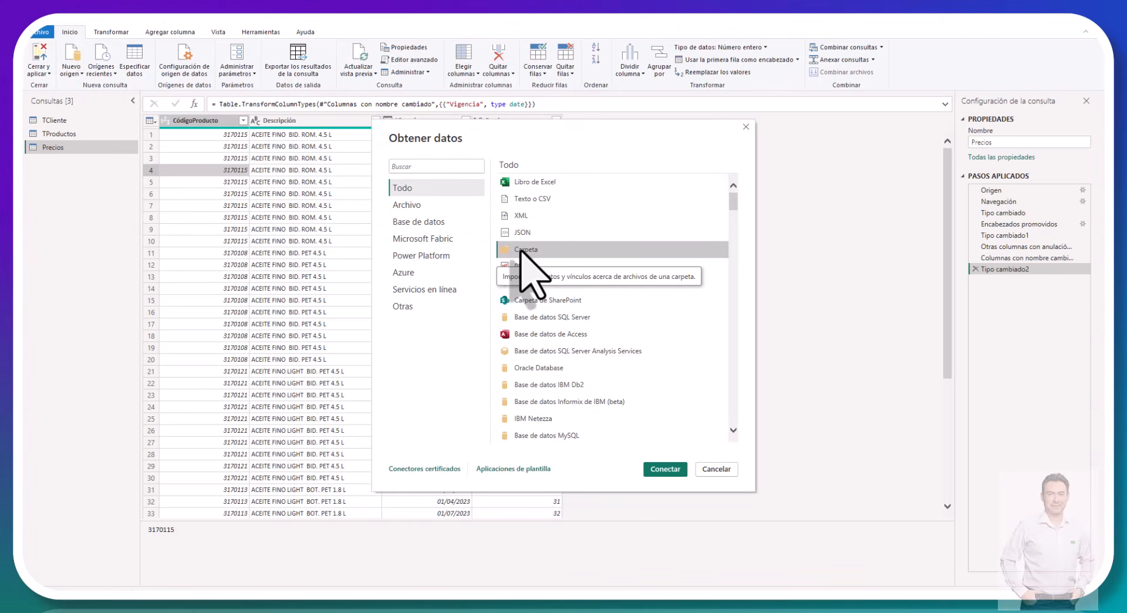
pyautogui.click(655, 469)
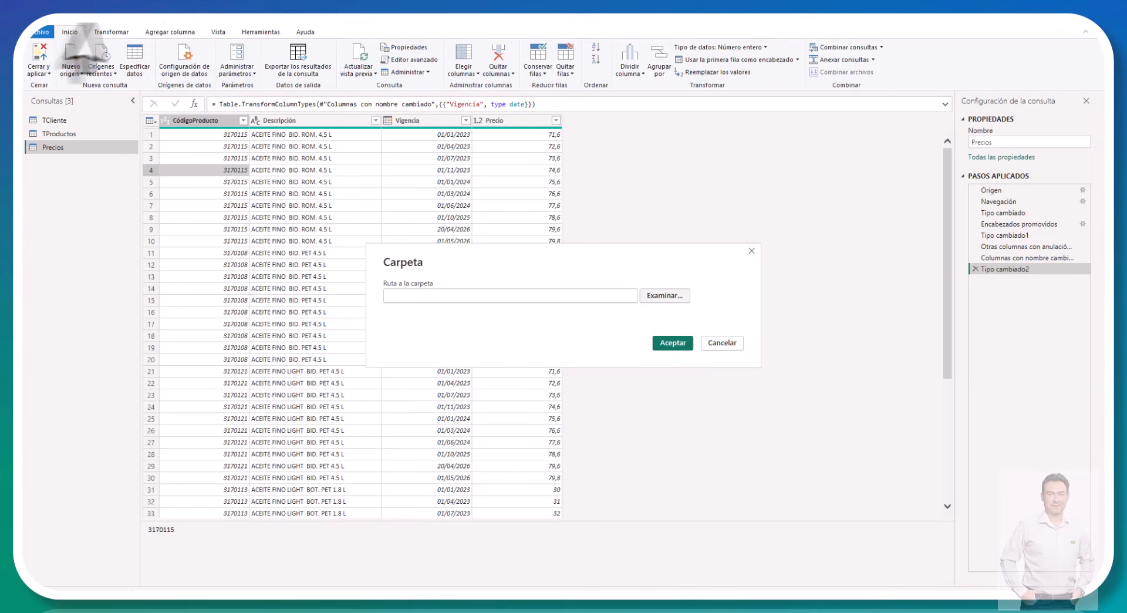
# Step: Set the folder path to Ventas_por_mes inside Caso de estudio on the desktop and list its files
pyautogui.click(658, 293)
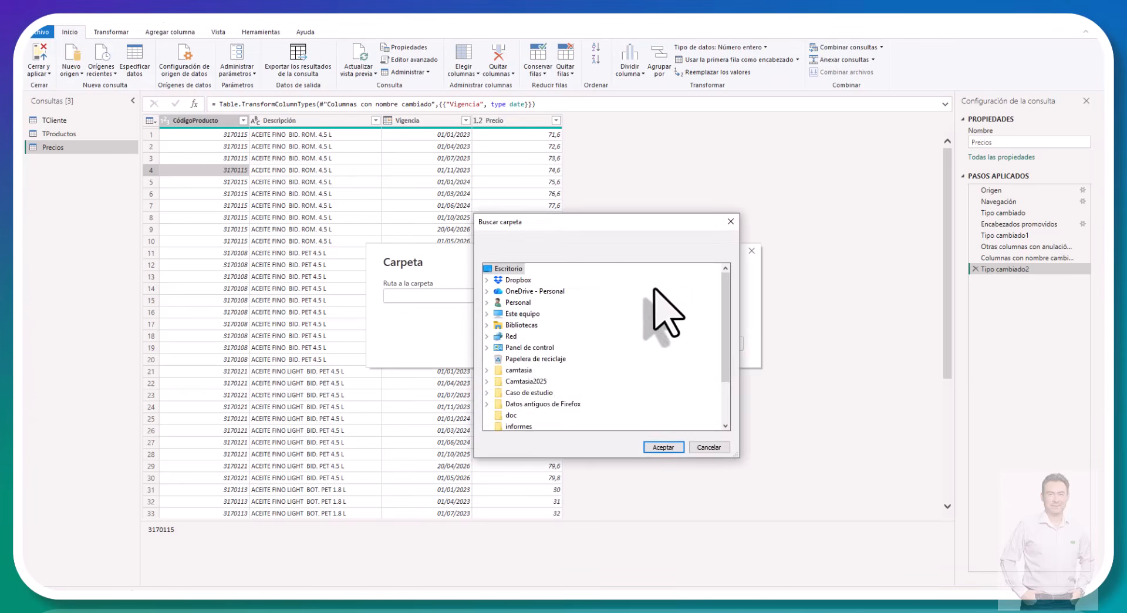
pyautogui.click(533, 393)
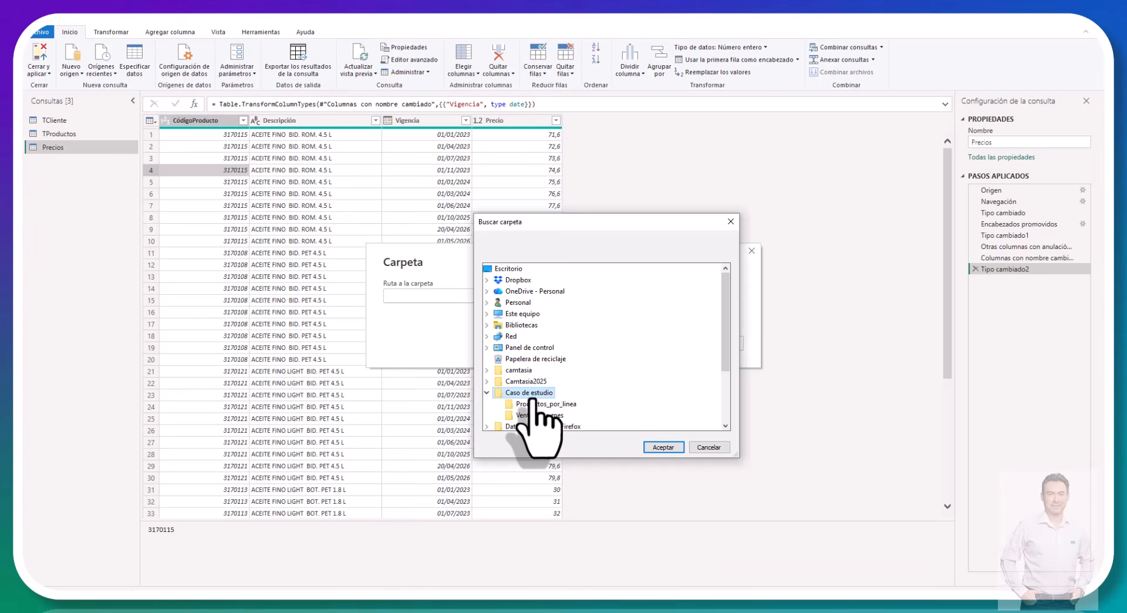
pyautogui.scroll(-1, 536, 399)
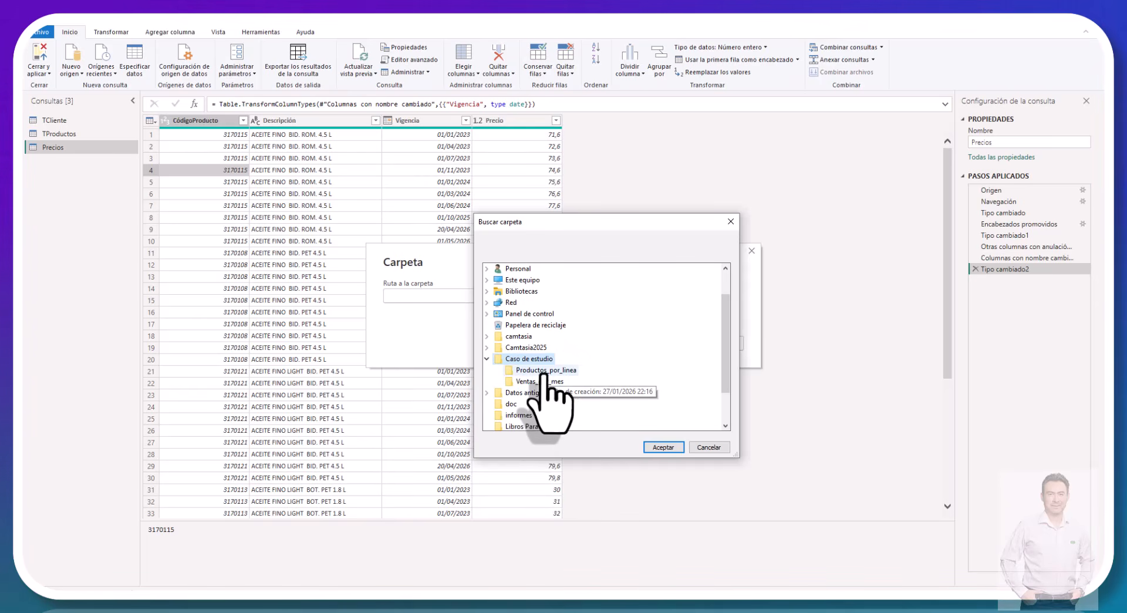
pyautogui.click(546, 381)
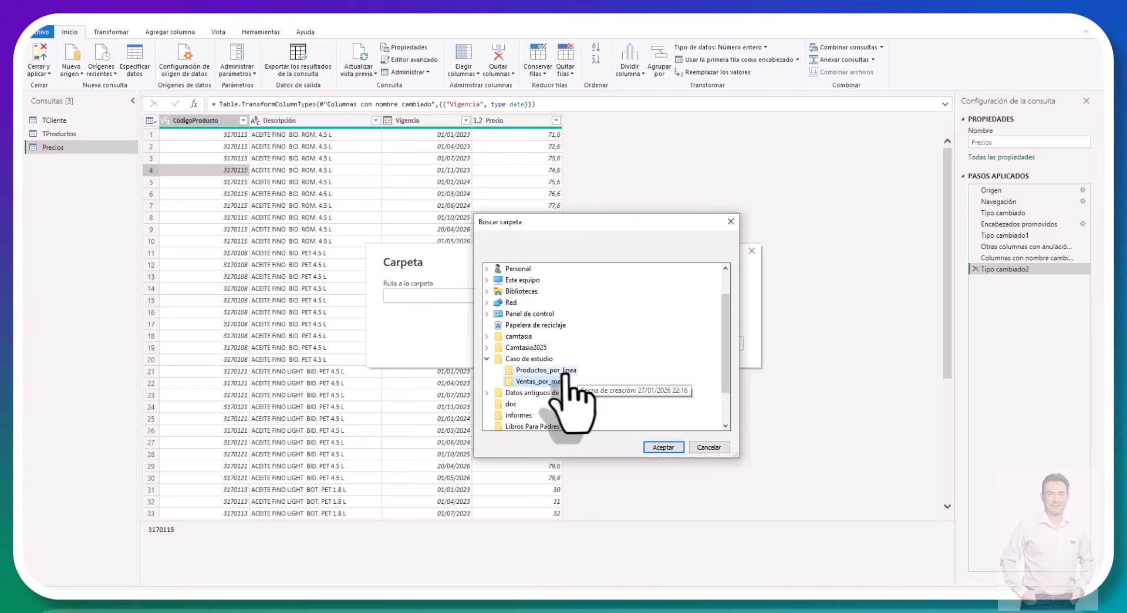
pyautogui.click(561, 372)
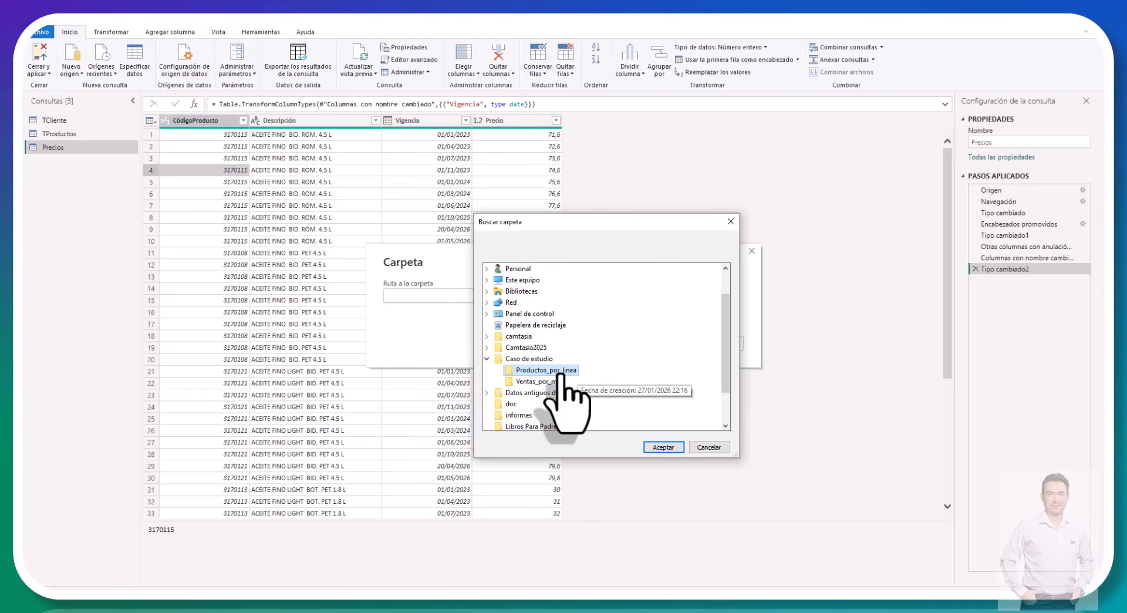
pyautogui.click(546, 381)
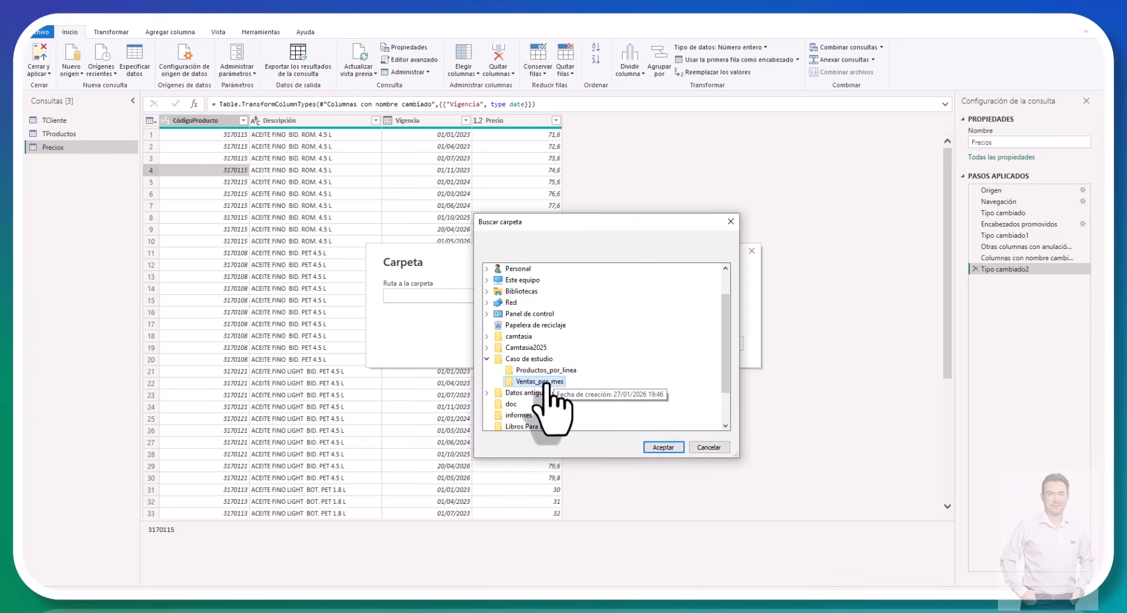
pyautogui.click(660, 447)
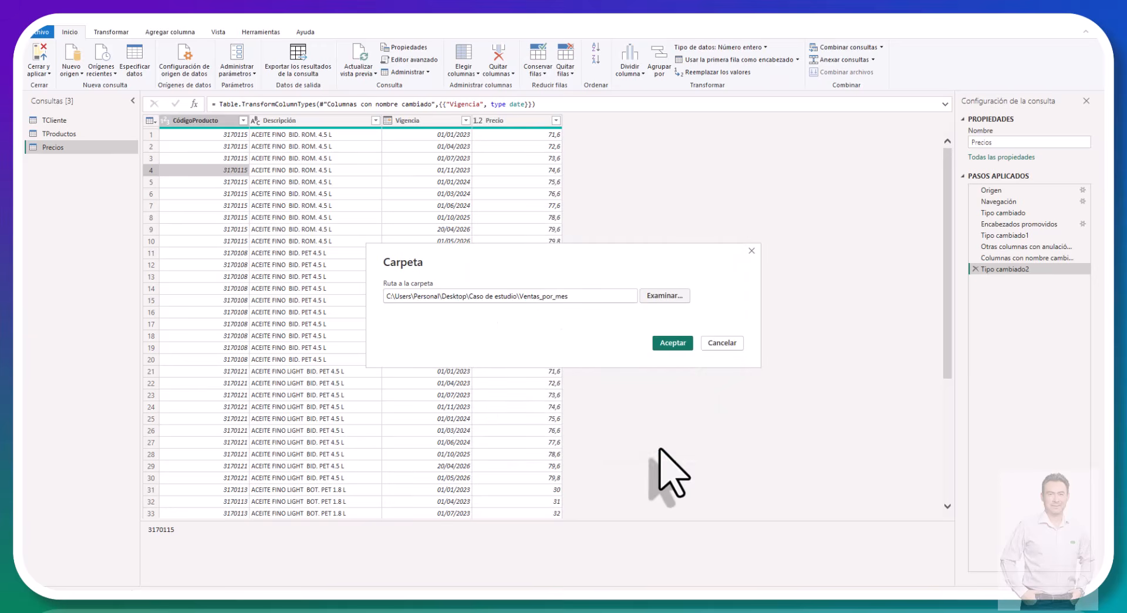
pyautogui.click(673, 345)
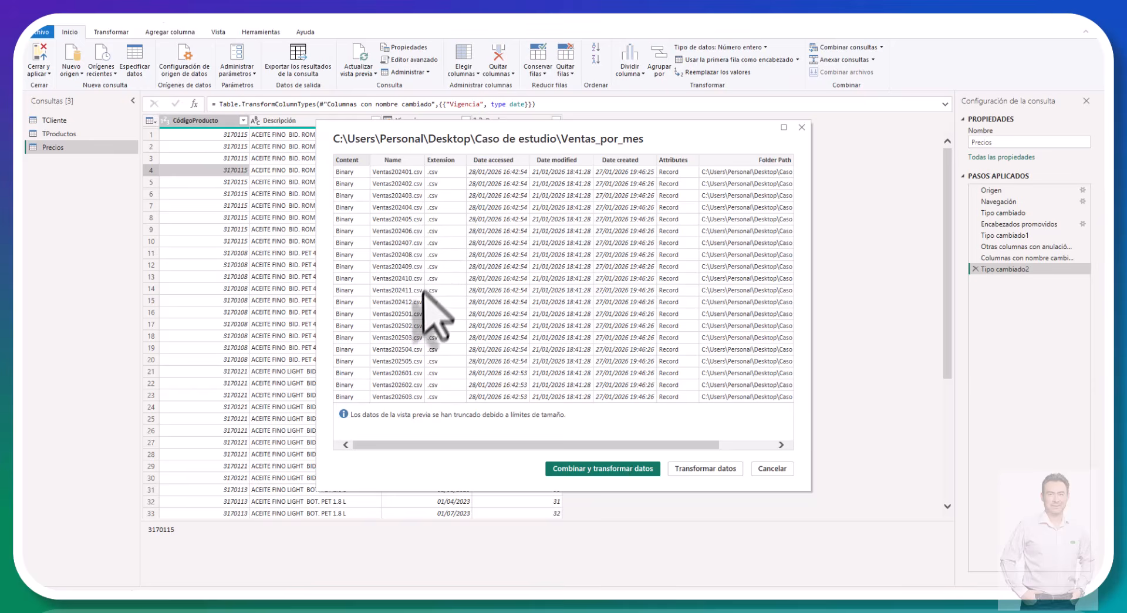
# Step: Try to combine and transform the monthly sales files, keeping Primer archivo as the sample file
pyautogui.click(593, 469)
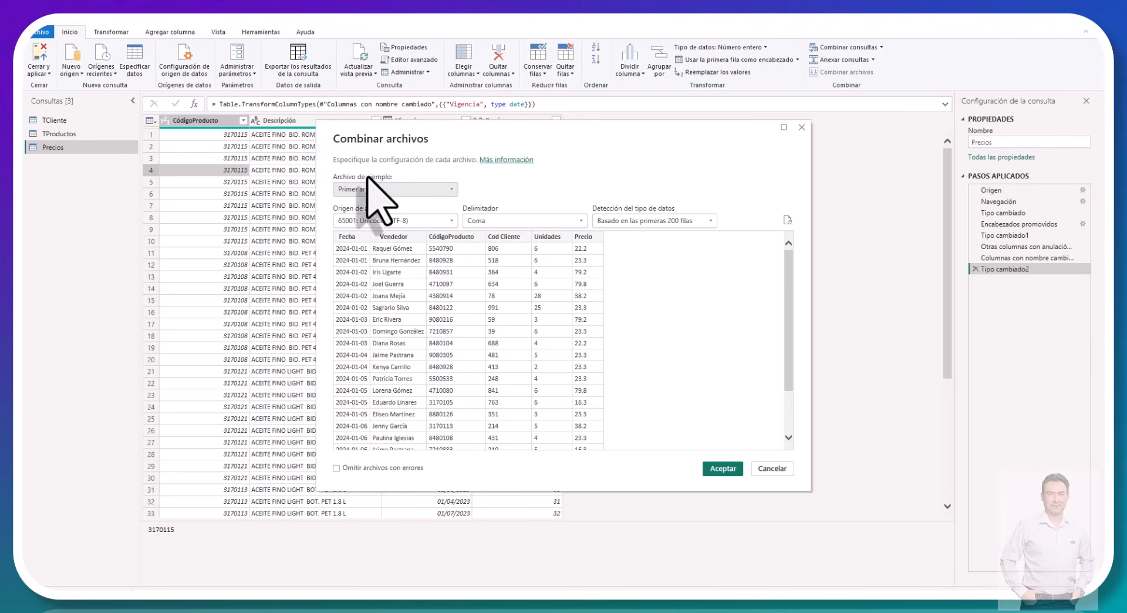
pyautogui.click(415, 189)
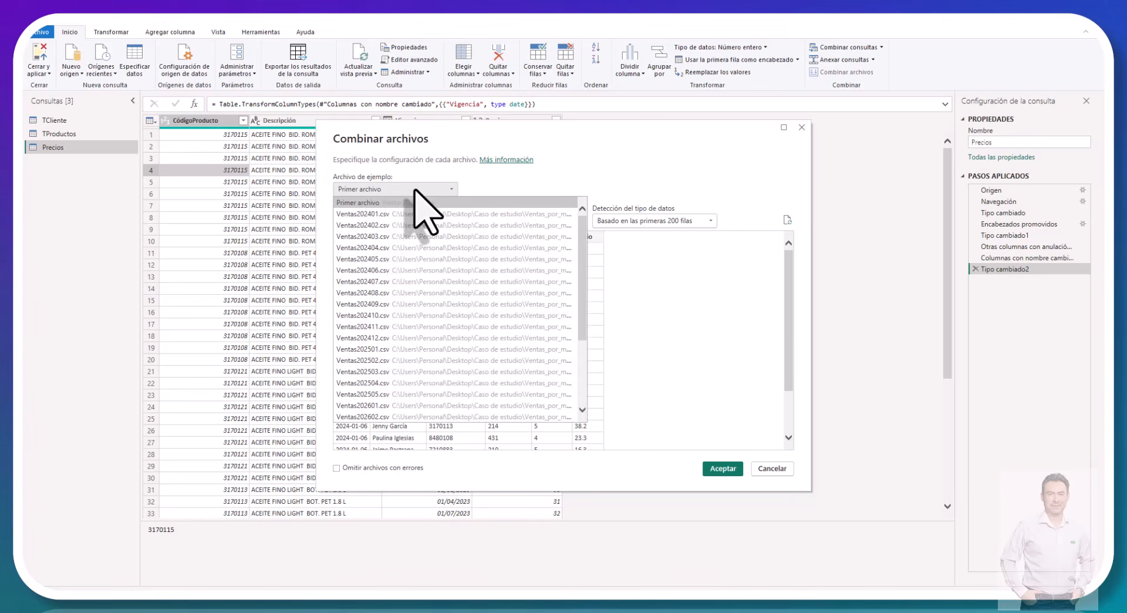
pyautogui.click(415, 189)
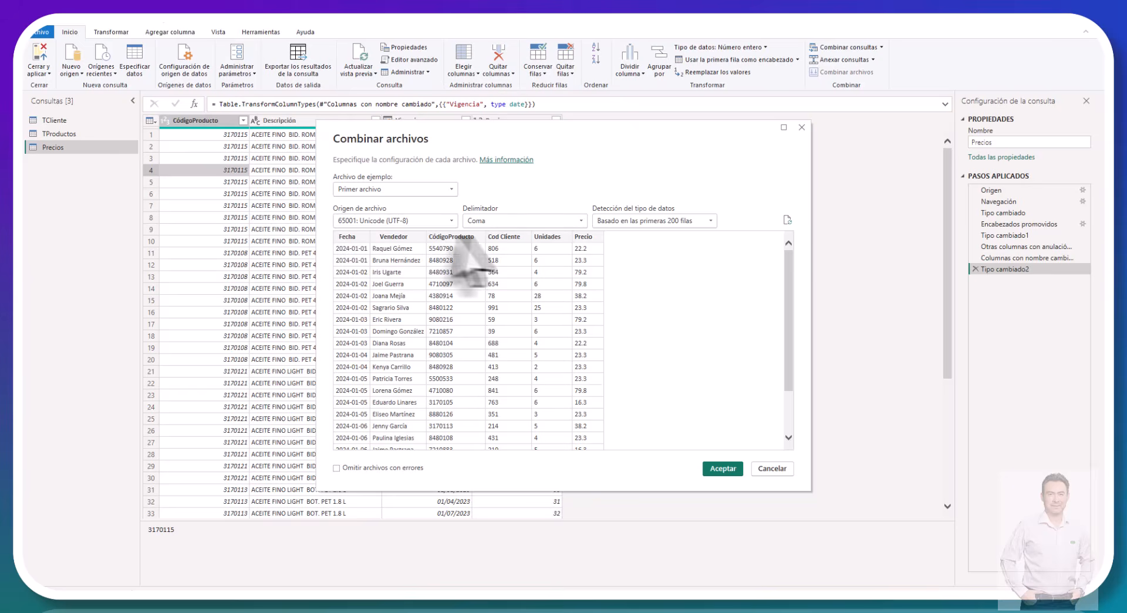
pyautogui.click(713, 469)
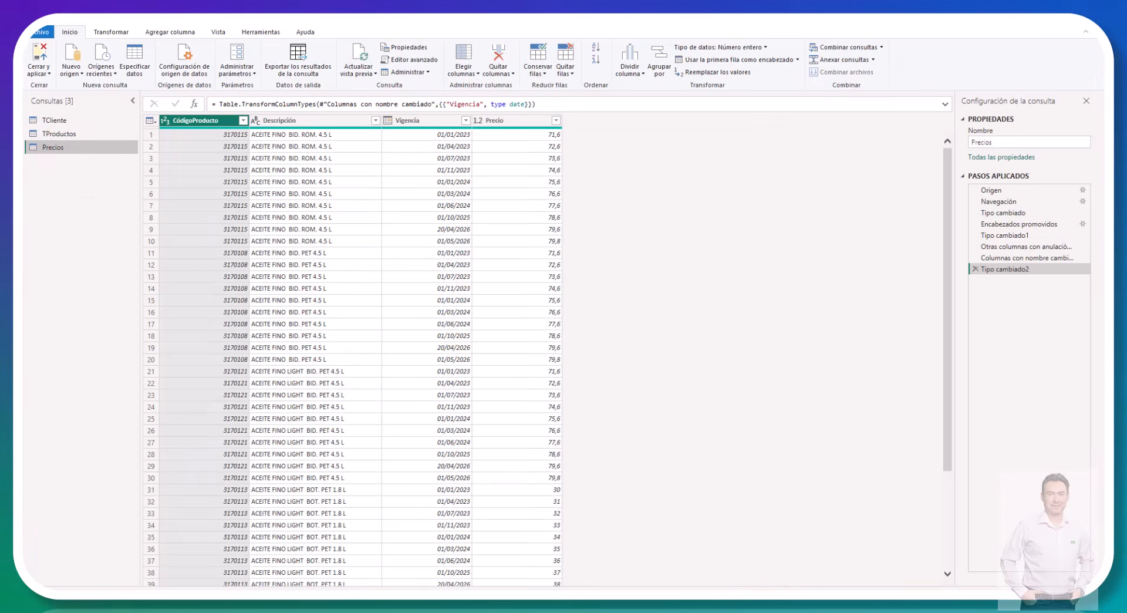
# Step: Create a new source connection of type Carpeta for the monthly sales files
pyautogui.click(75, 75)
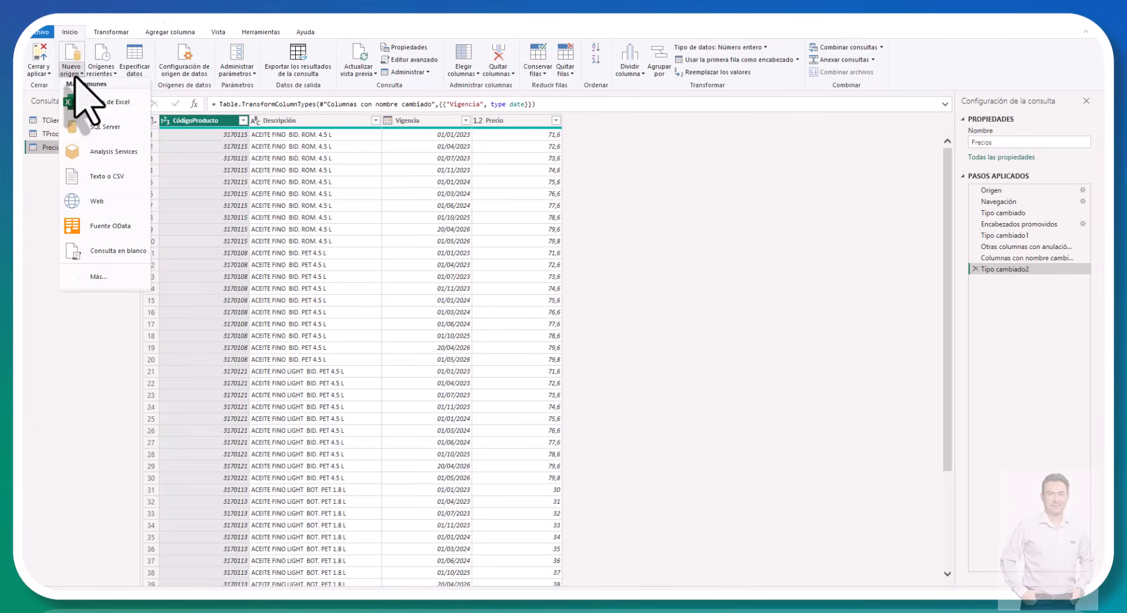
pyautogui.click(93, 283)
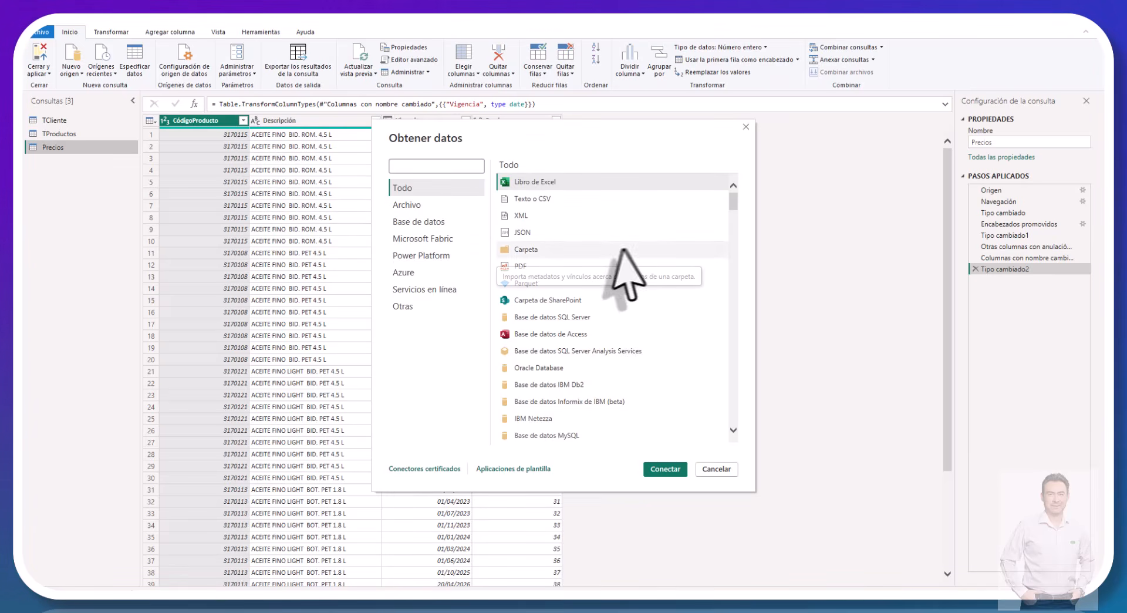
pyautogui.click(618, 249)
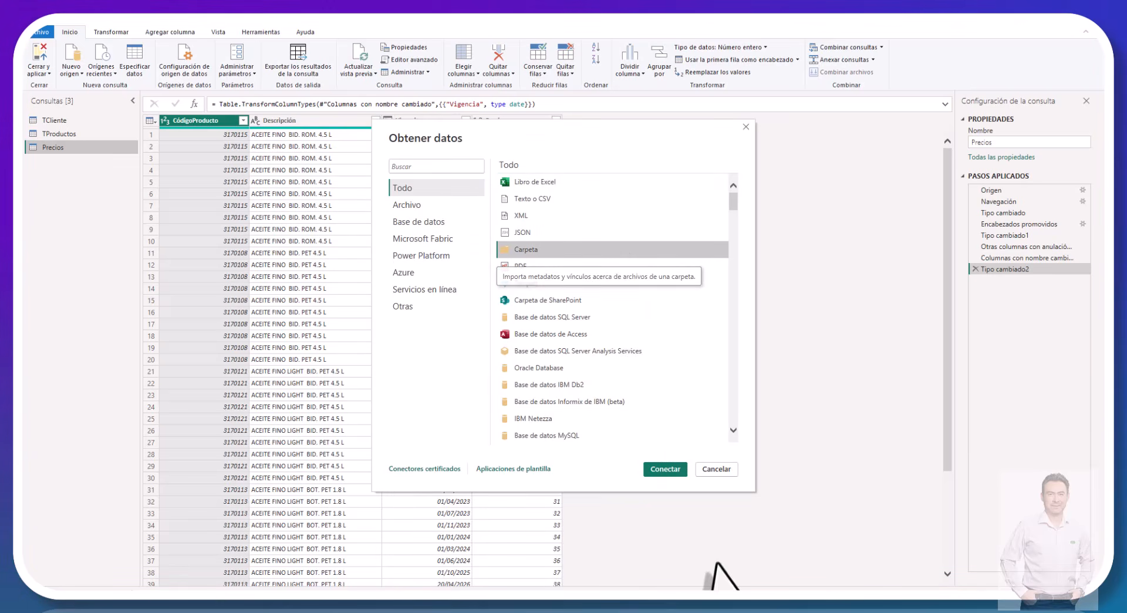
pyautogui.click(666, 468)
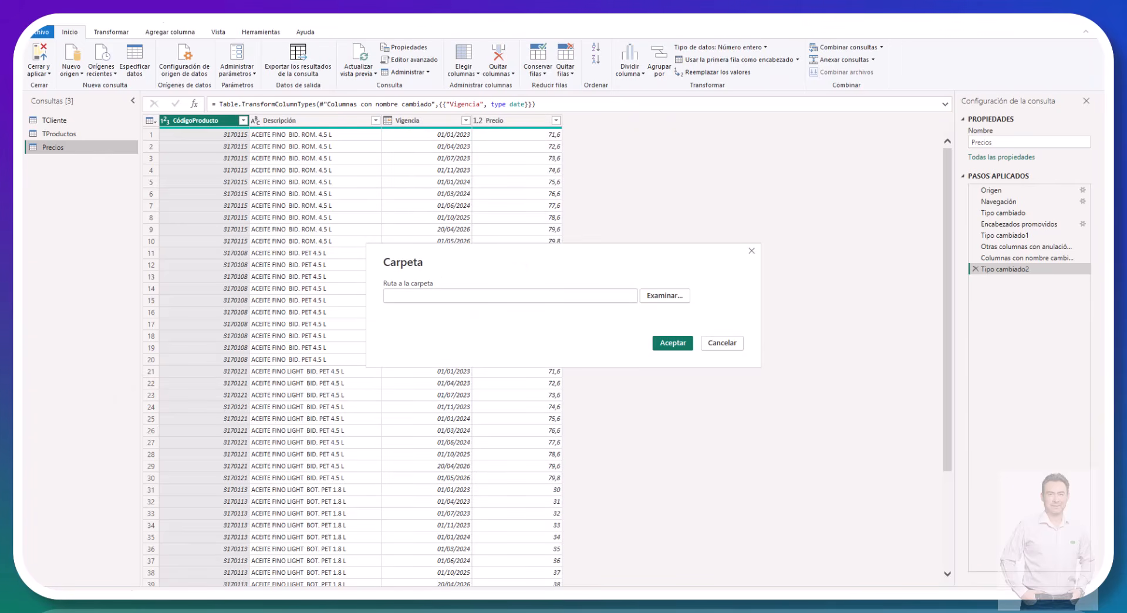
# Step: Point the folder connection to Caso de estudio\Ventas_por_mes on the desktop and load its file list
pyautogui.click(656, 297)
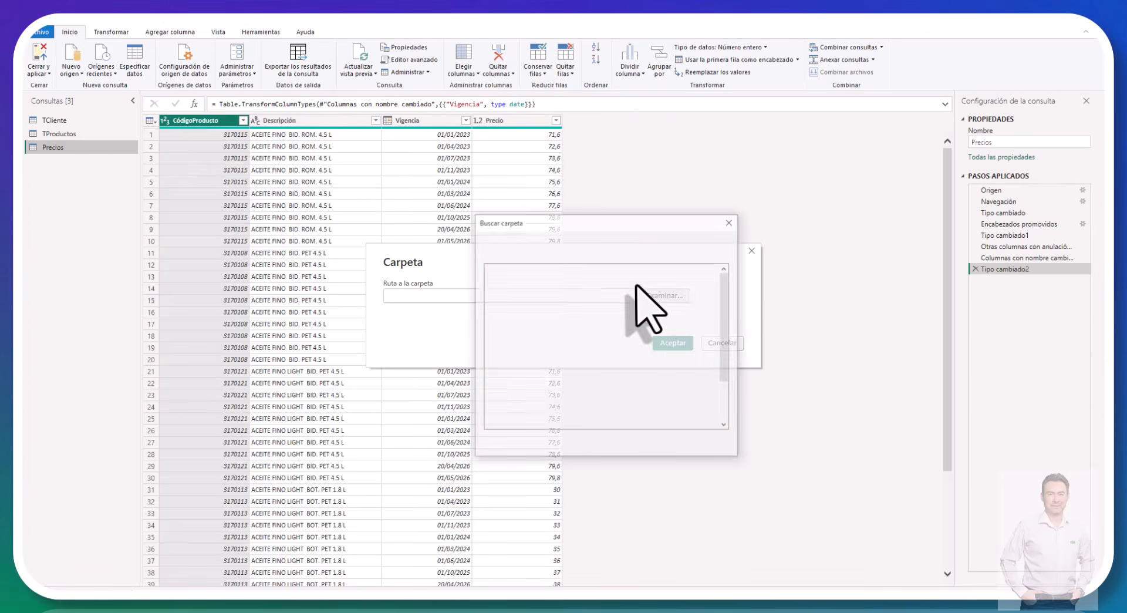
pyautogui.doubleClick(531, 393)
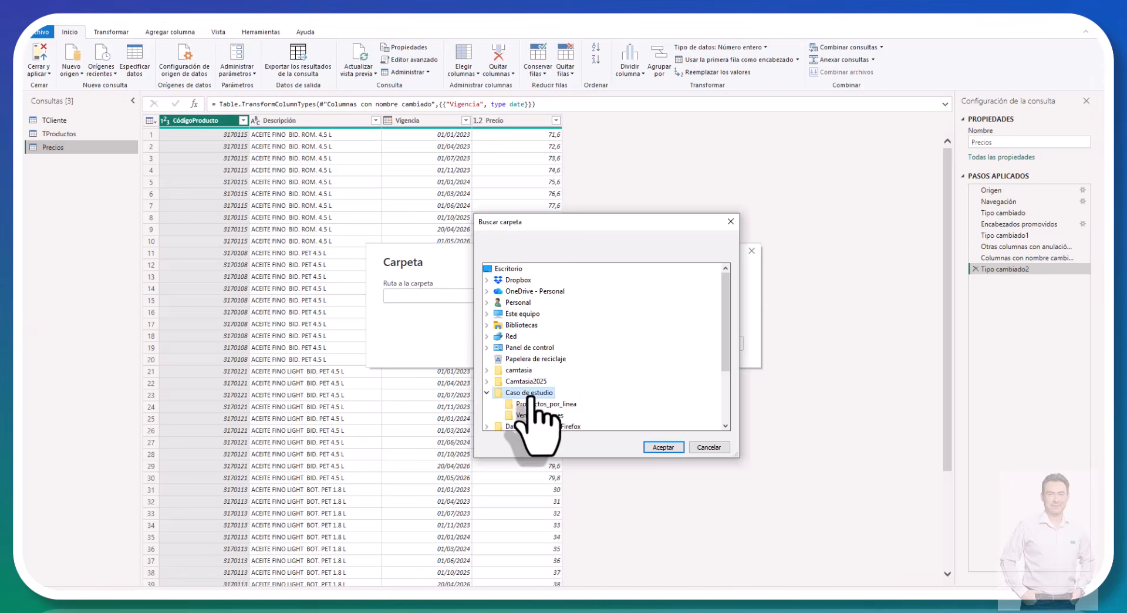
pyautogui.scroll(-2, 543, 405)
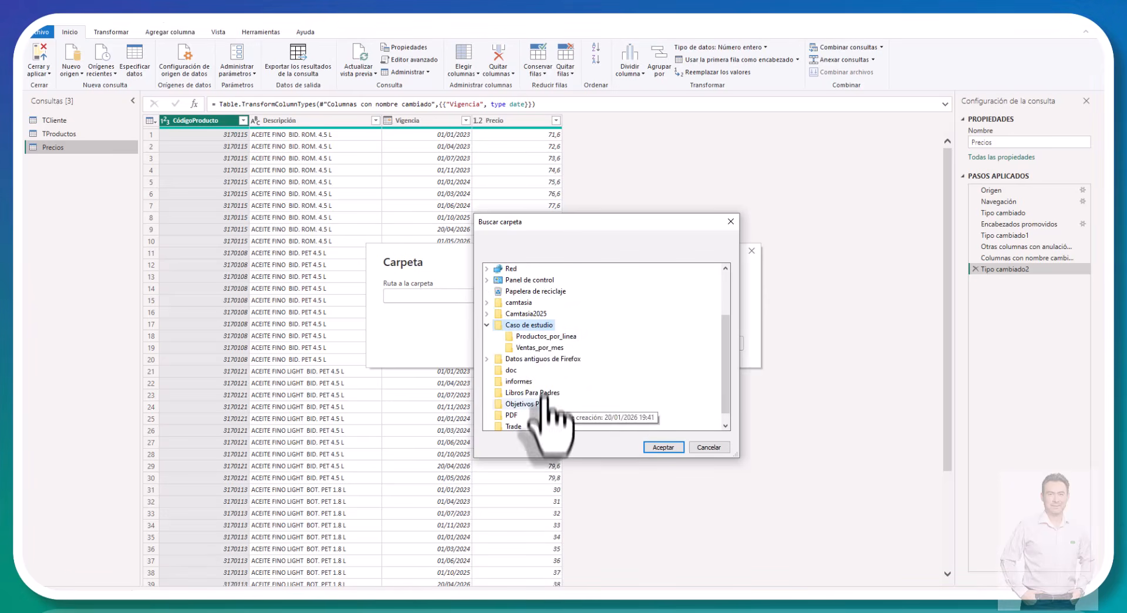
pyautogui.click(537, 348)
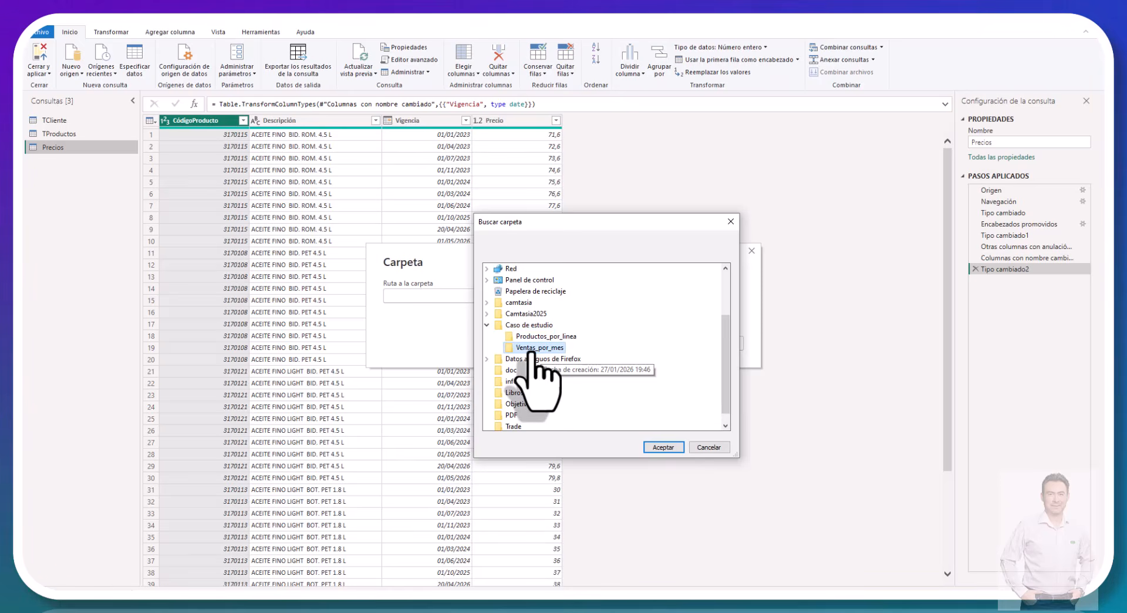
pyautogui.click(658, 448)
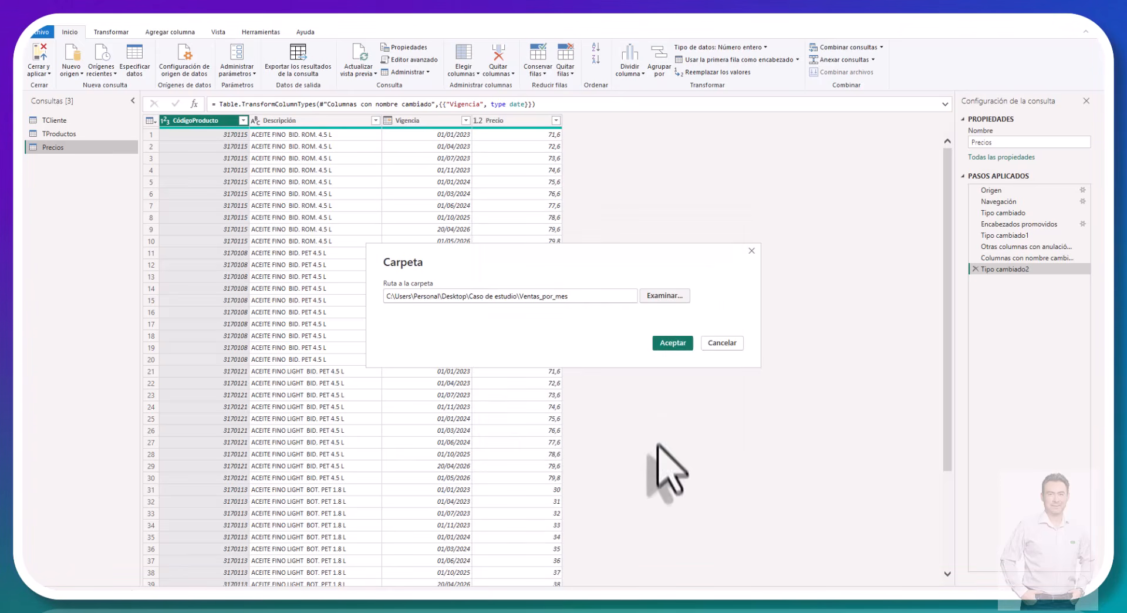
pyautogui.click(669, 343)
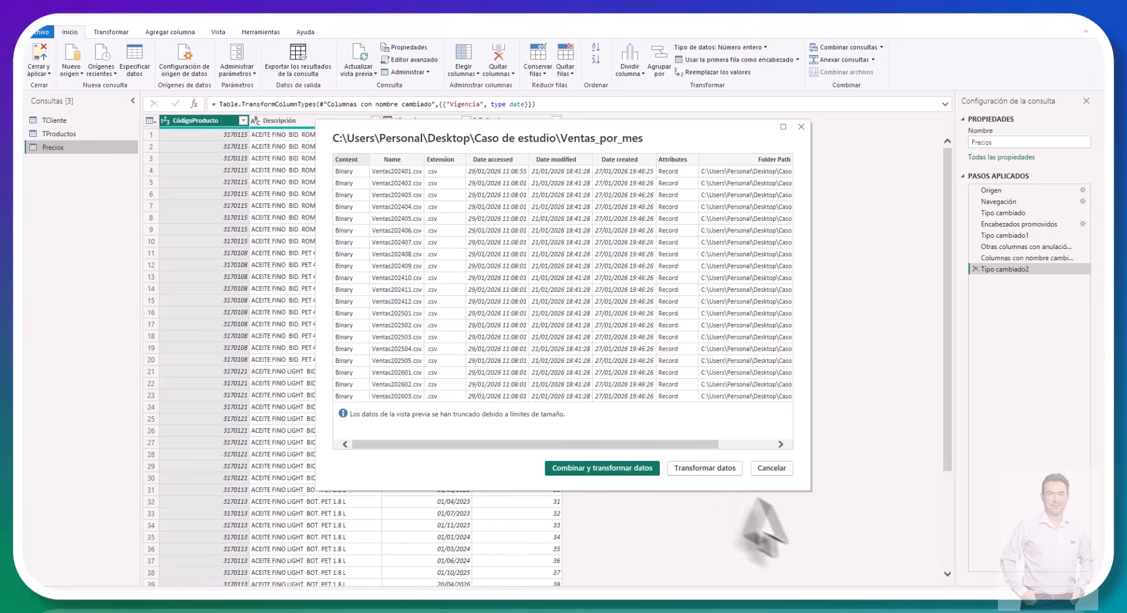
# Step: Combine and transform the Ventas_por_mes files, omitting files with errors, and remove the Source.Name column from the combined query
pyautogui.click(587, 469)
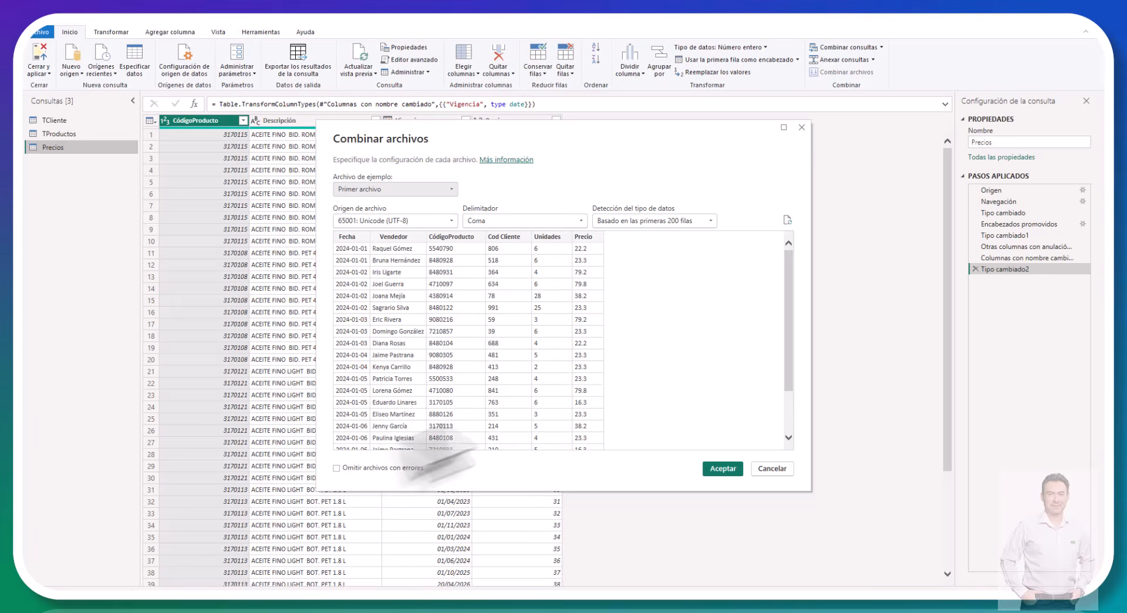
pyautogui.click(344, 467)
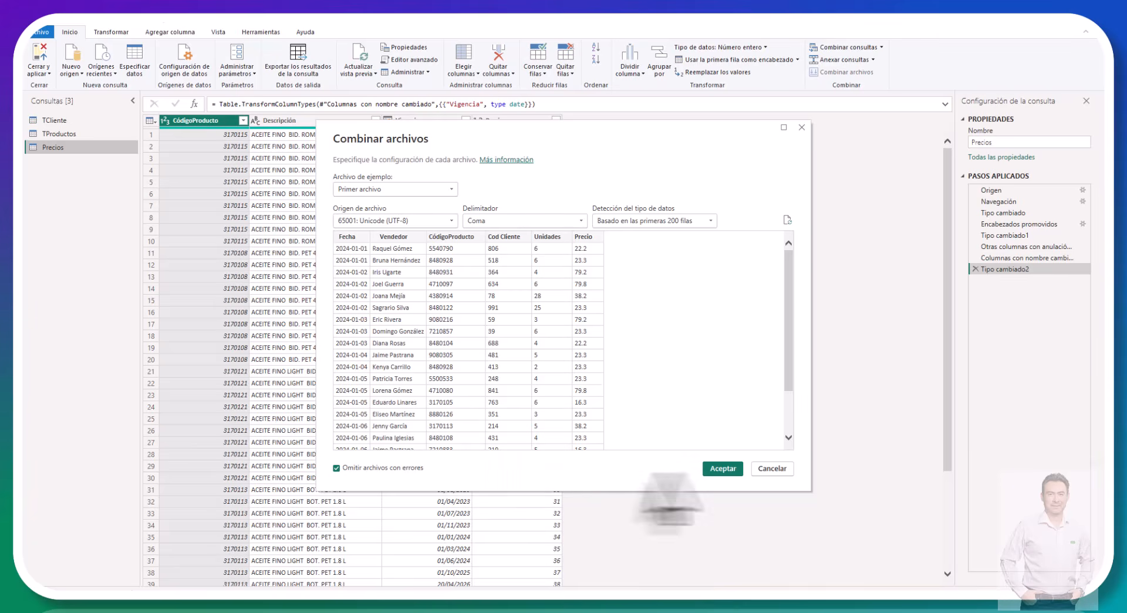
pyautogui.click(731, 469)
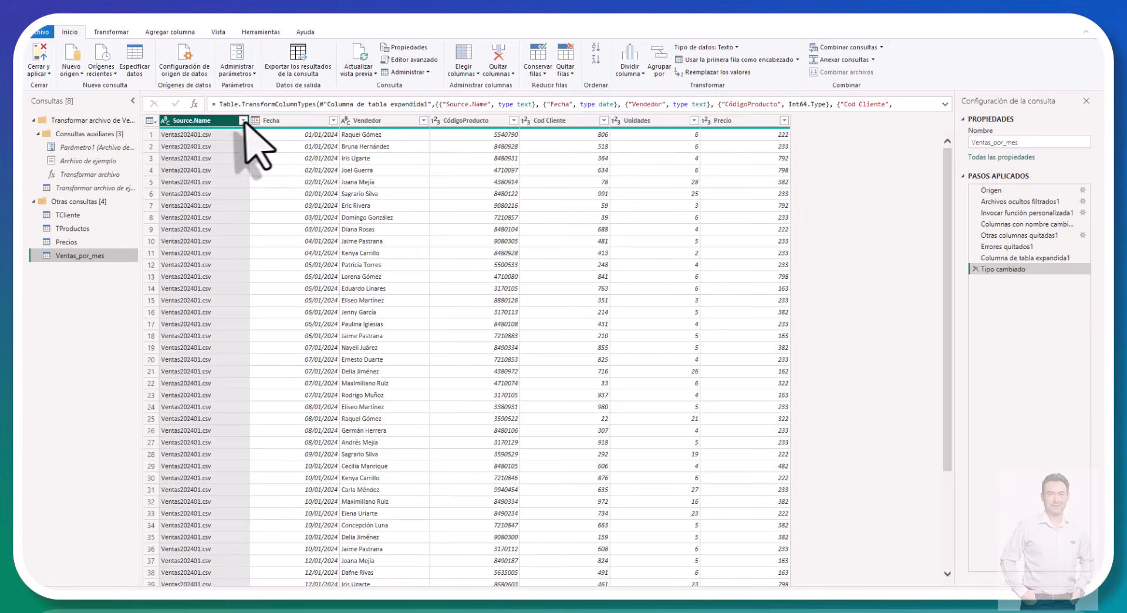
pyautogui.rightClick(217, 120)
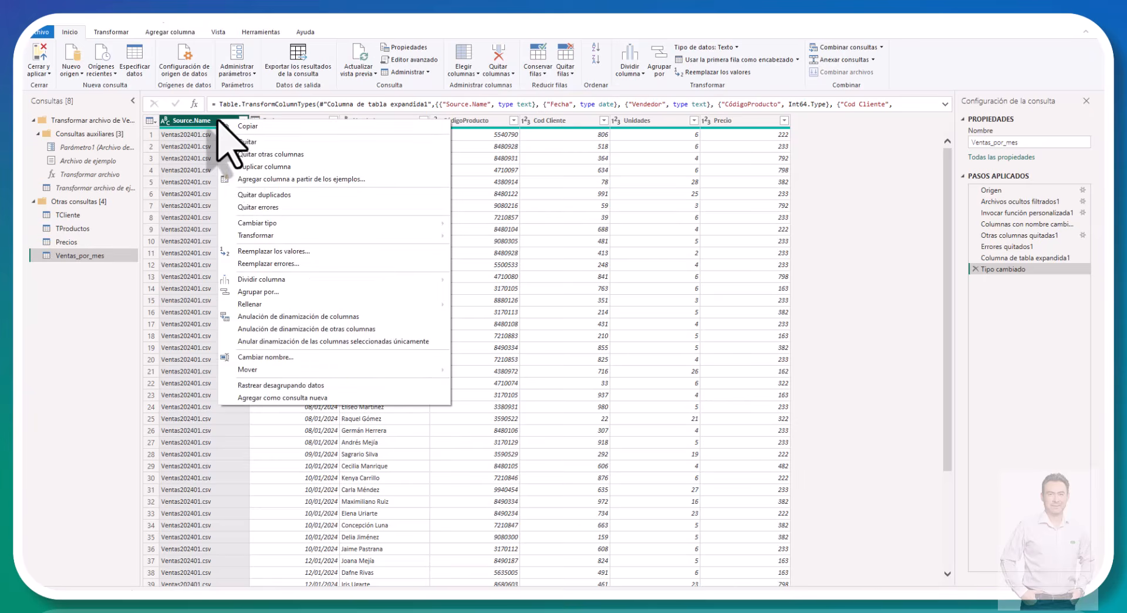
pyautogui.click(239, 146)
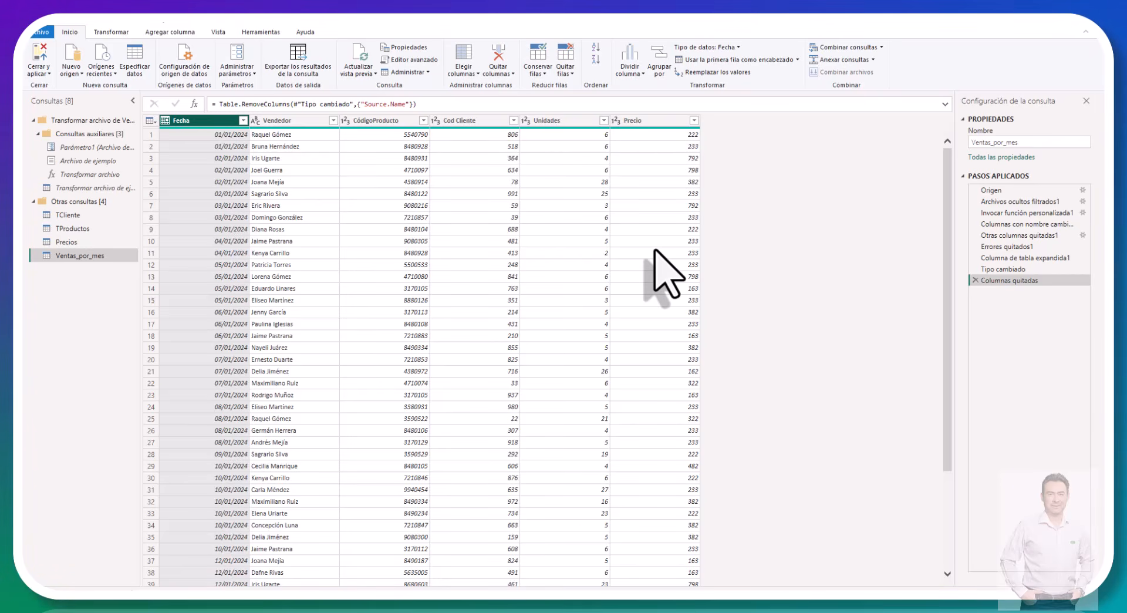
# Step: Check the Precios query, then remove the Precio column from the Ventas_por_mes query
pyautogui.click(67, 243)
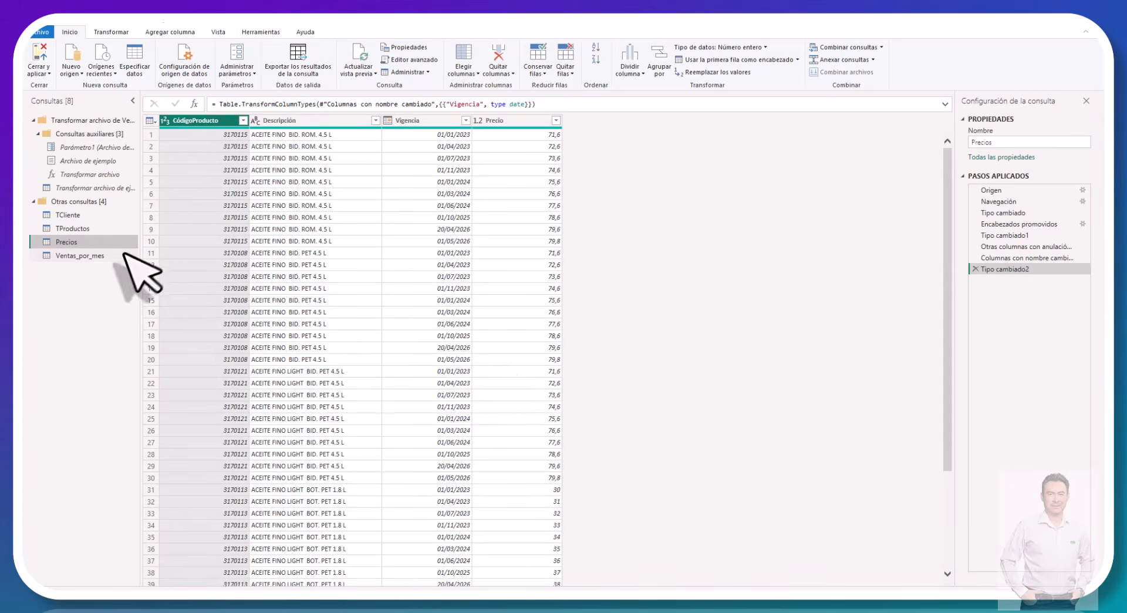
pyautogui.click(79, 256)
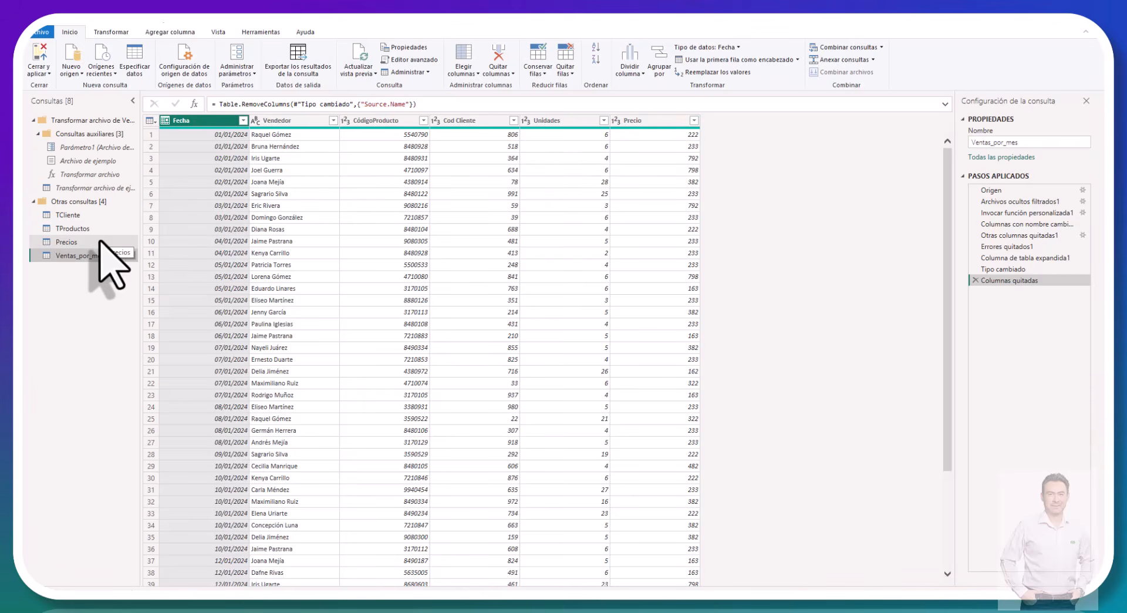
pyautogui.click(635, 123)
pyautogui.rightClick(637, 123)
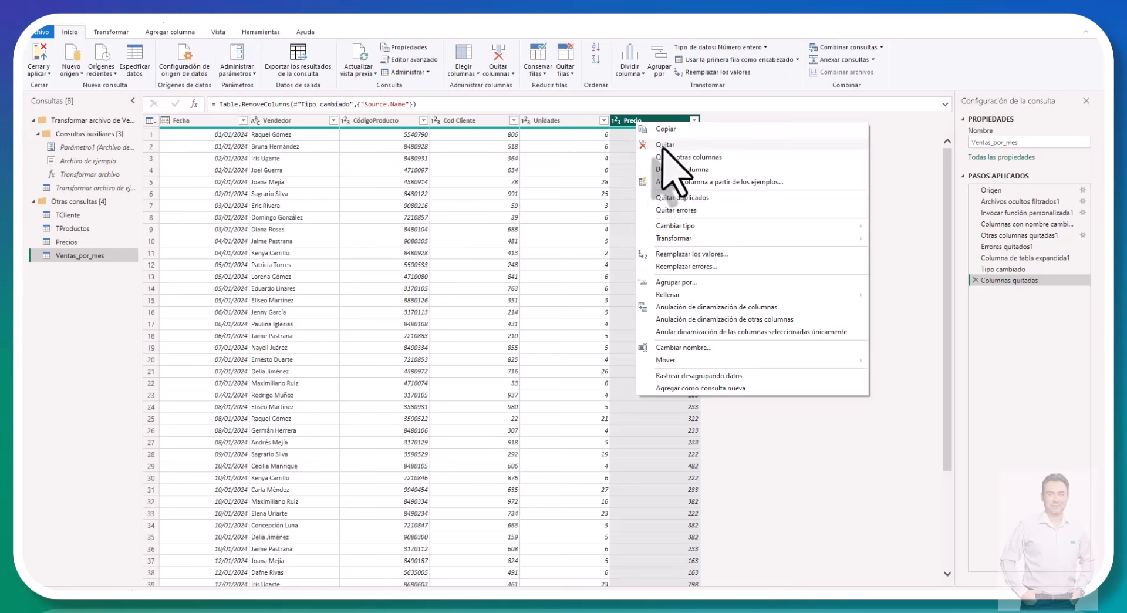
pyautogui.click(663, 145)
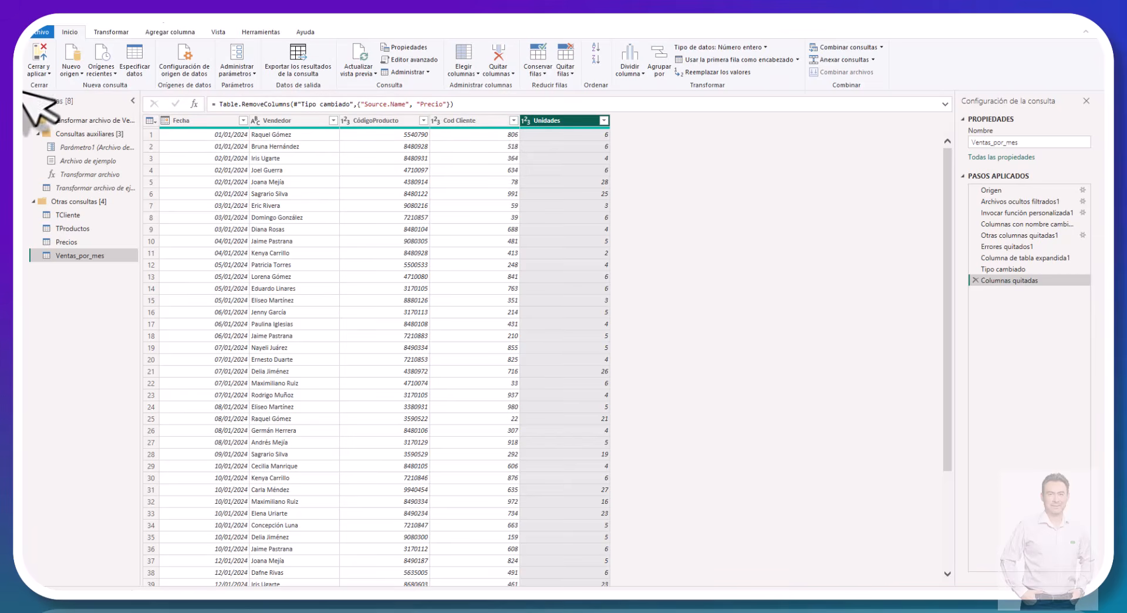
# Step: Create a new source connection of type Carpeta for the product line files
pyautogui.click(78, 74)
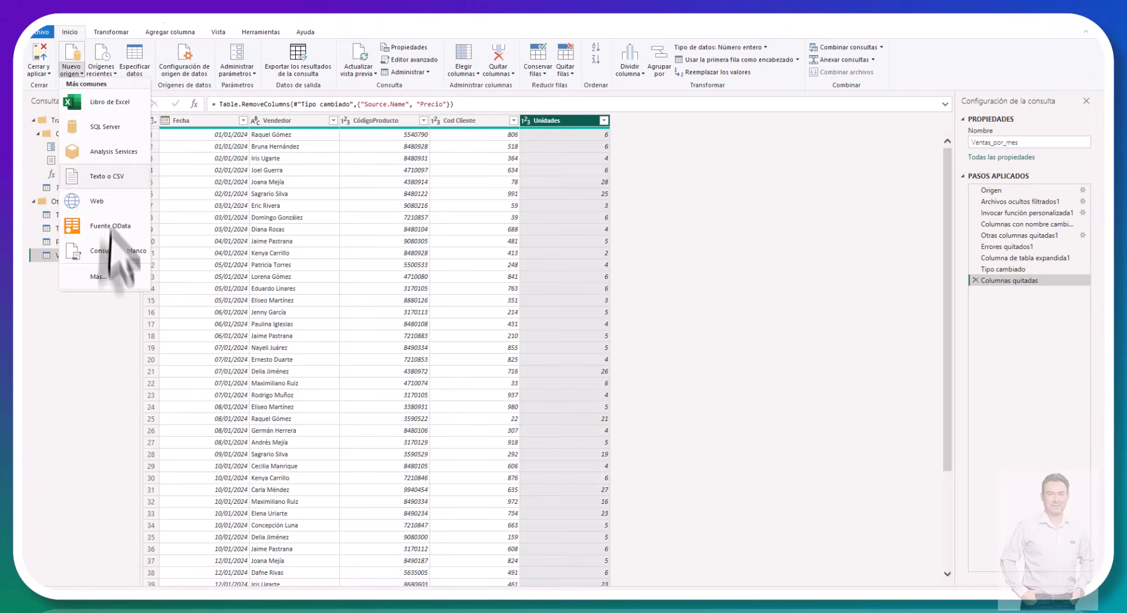
pyautogui.click(101, 277)
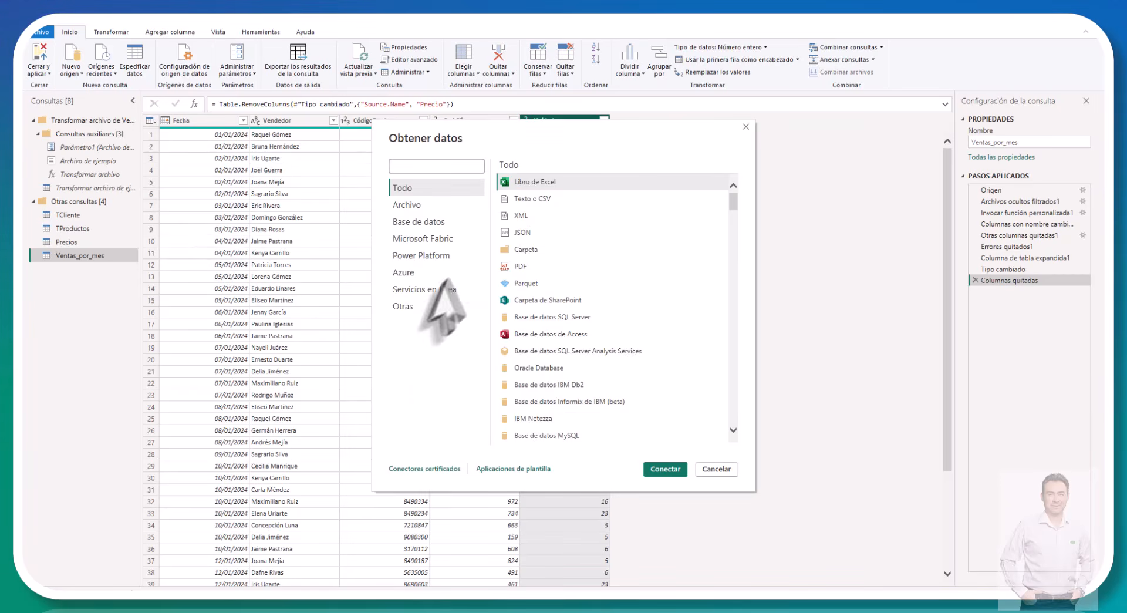
pyautogui.click(534, 249)
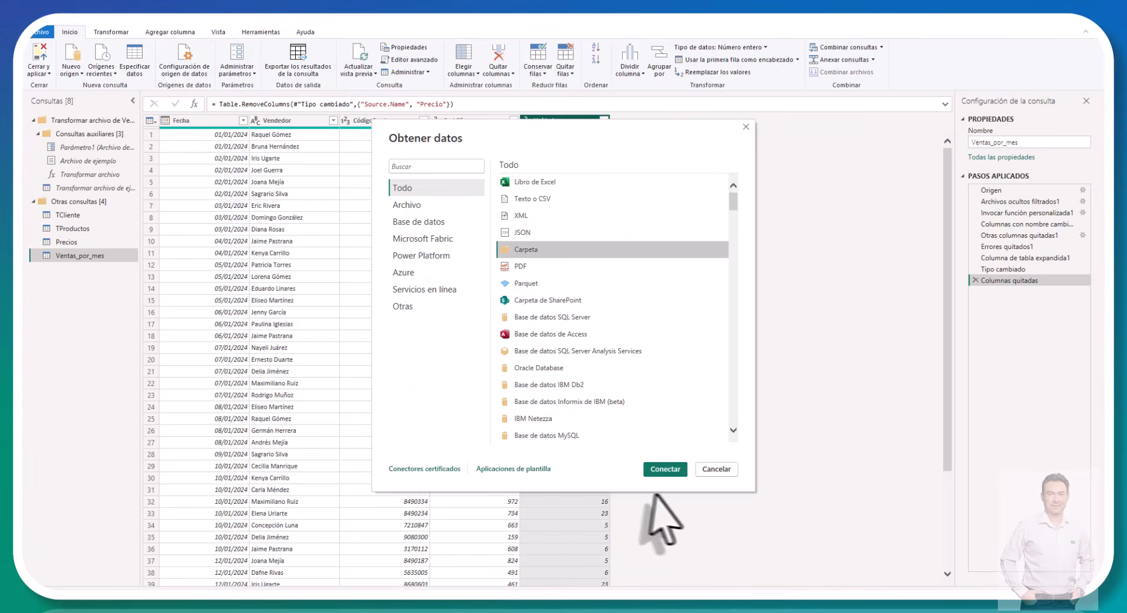
pyautogui.click(660, 468)
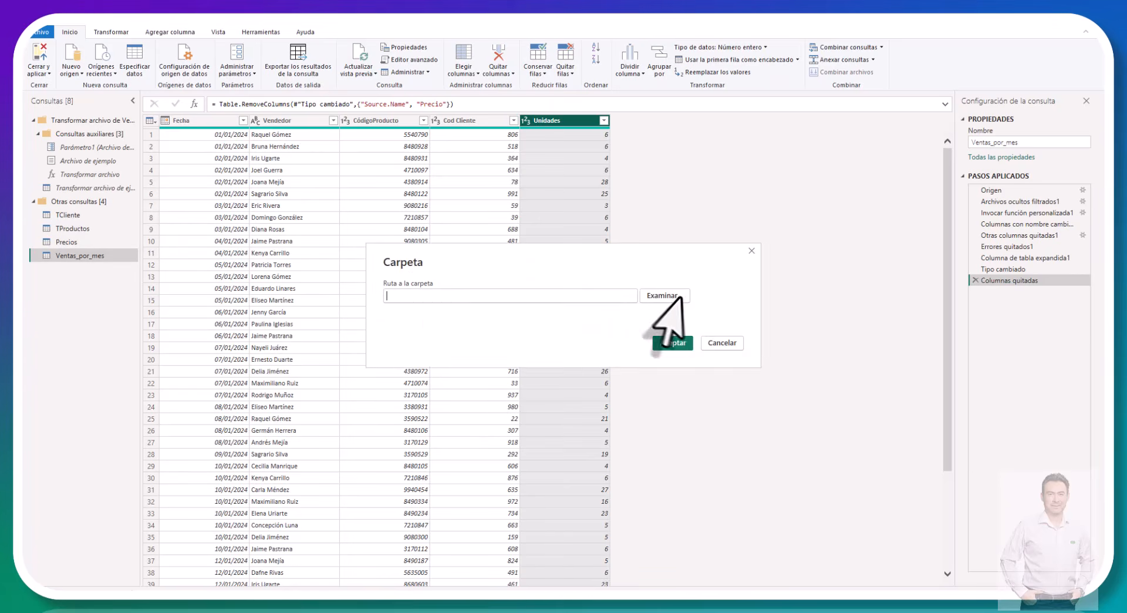
# Step: Point the folder connection to Caso de estudio\Productos_por_linea on the desktop and load its file list for transformation without combining
pyautogui.click(678, 297)
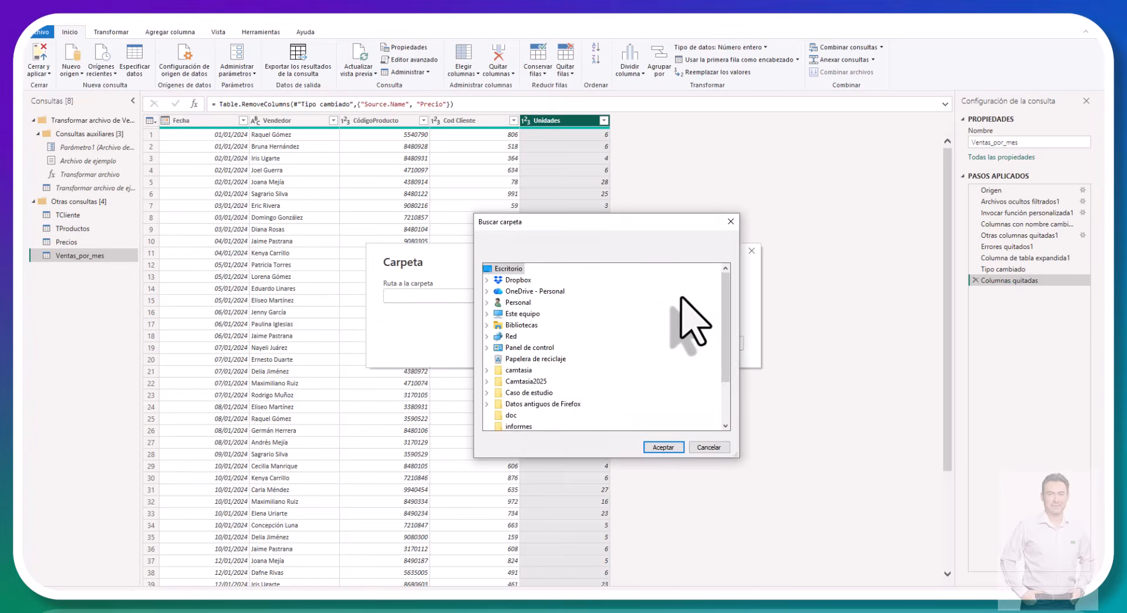
pyautogui.click(529, 393)
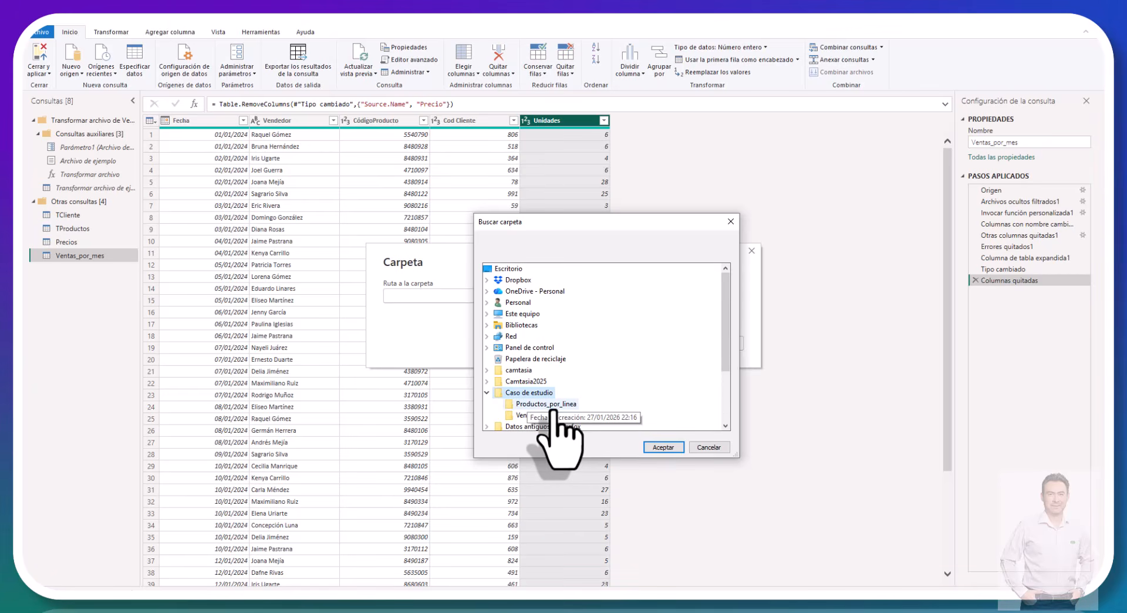
pyautogui.click(542, 405)
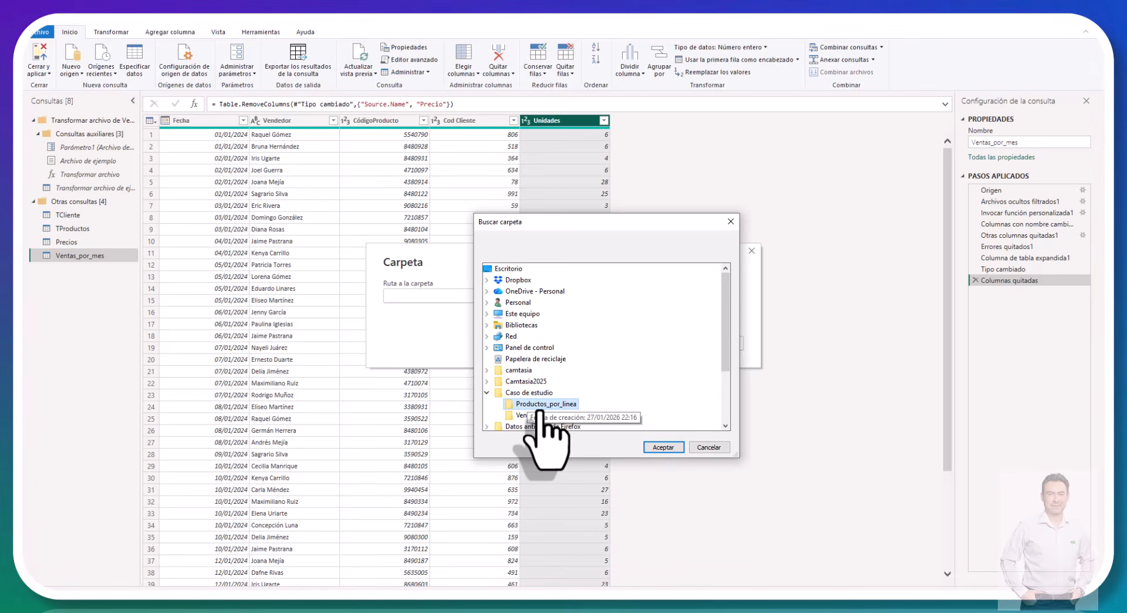
pyautogui.click(662, 446)
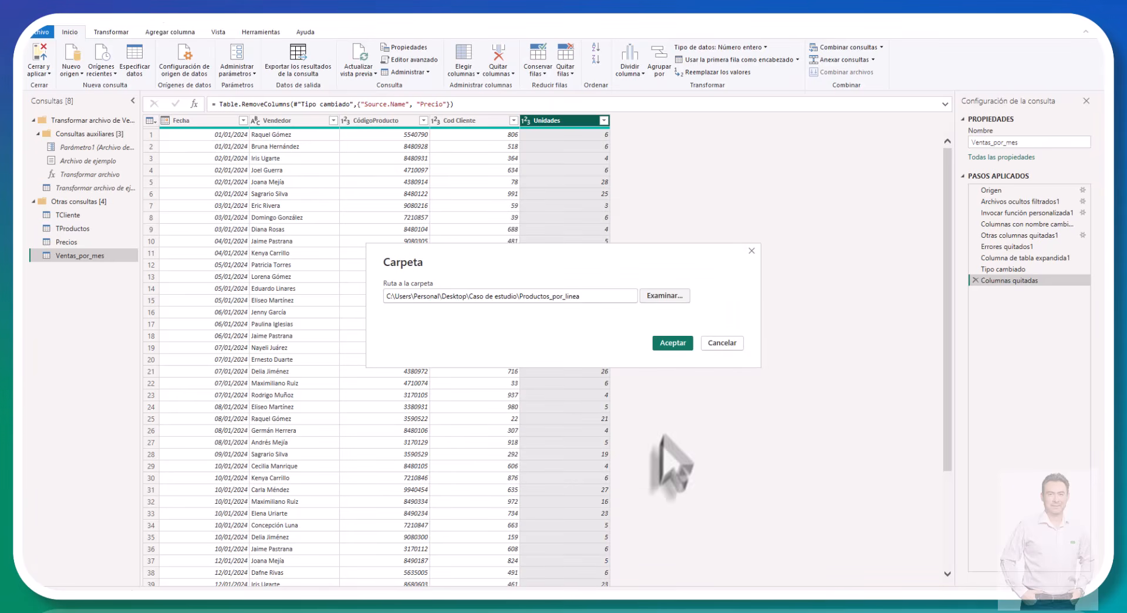
pyautogui.click(674, 343)
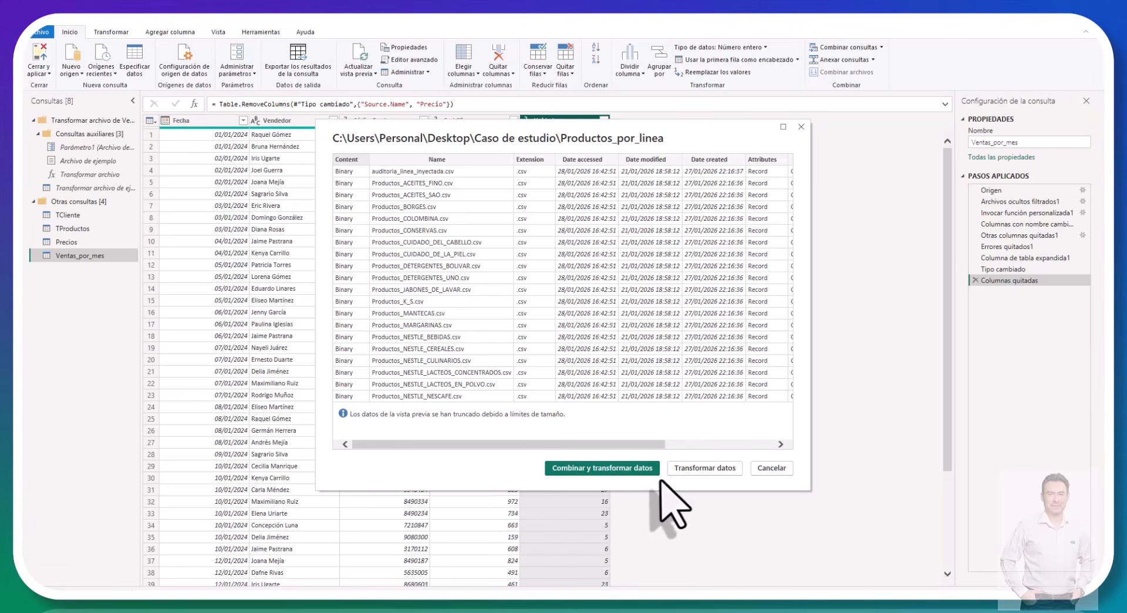
pyautogui.click(704, 468)
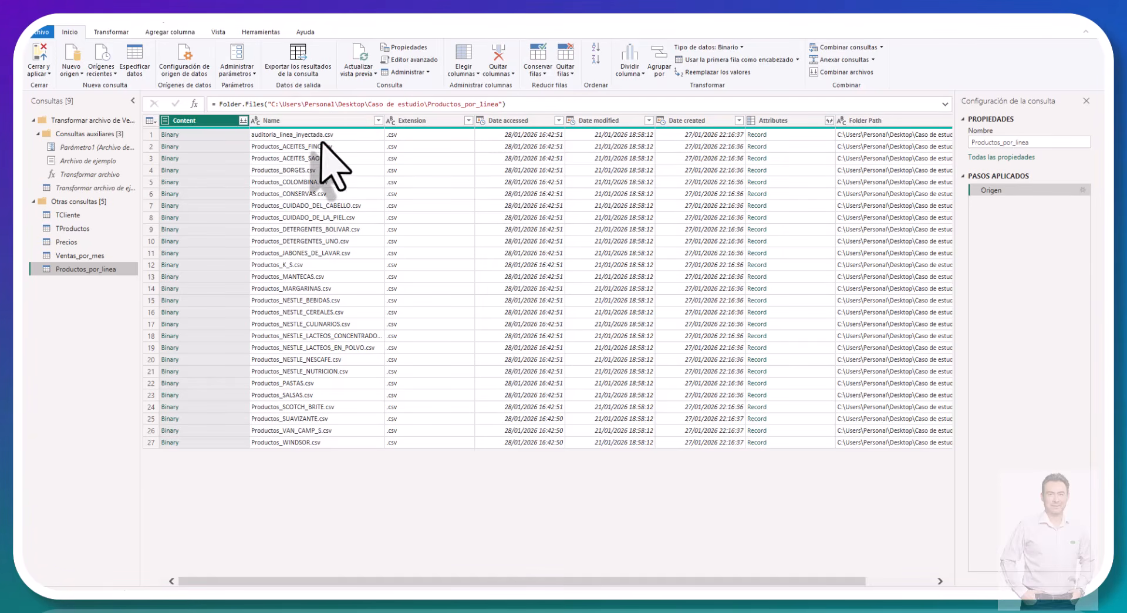
# Step: Filter the Name column of Productos_por_linea to keep only files whose name begins with Productos
pyautogui.click(378, 121)
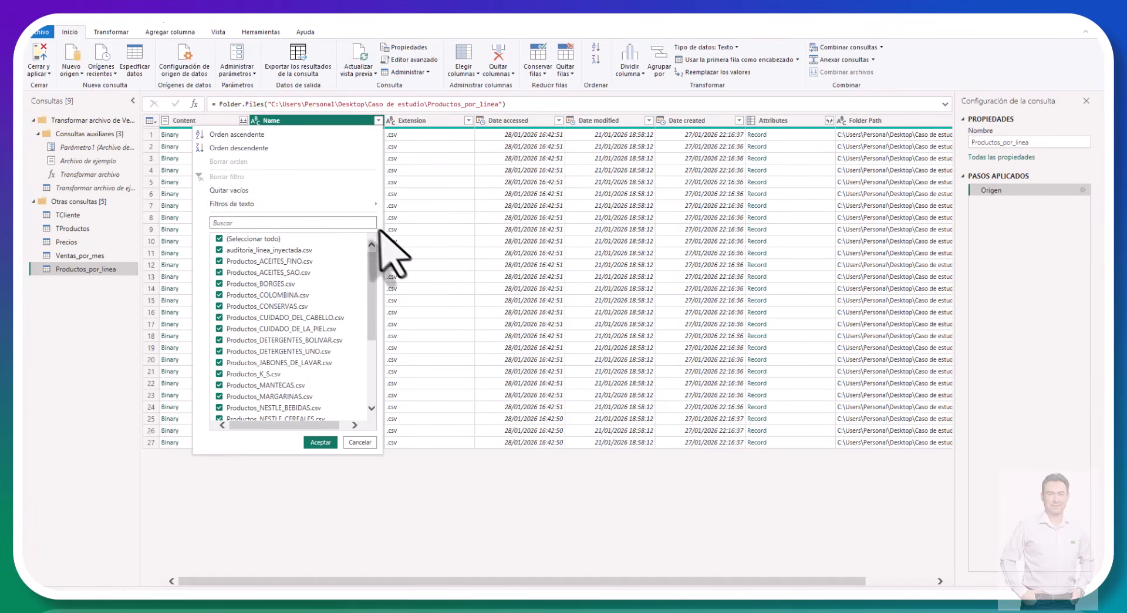
pyautogui.moveTo(369, 205)
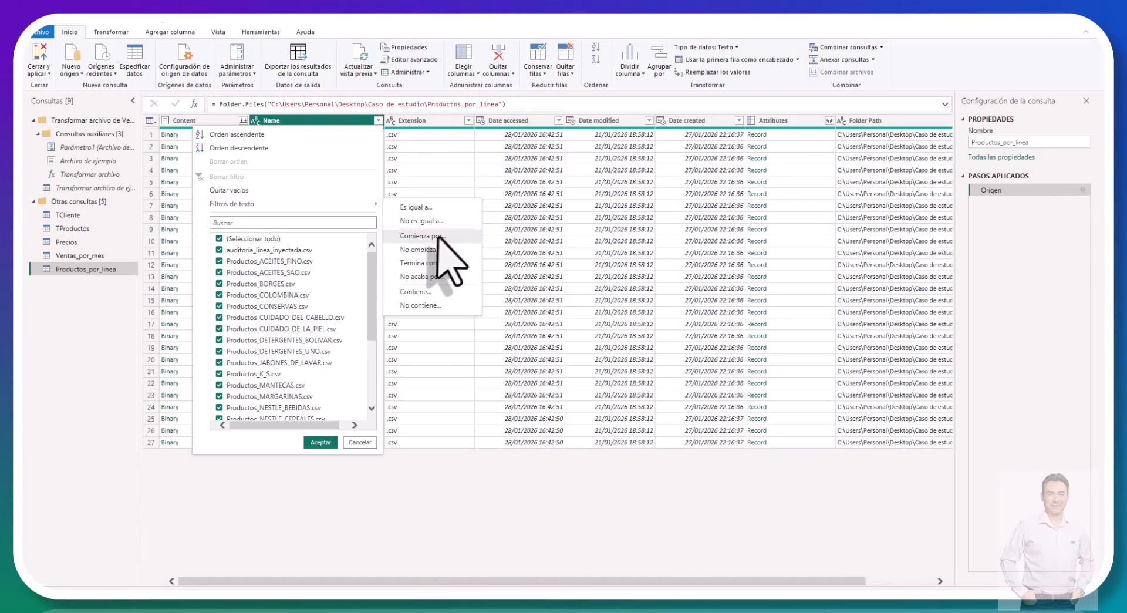
pyautogui.click(437, 237)
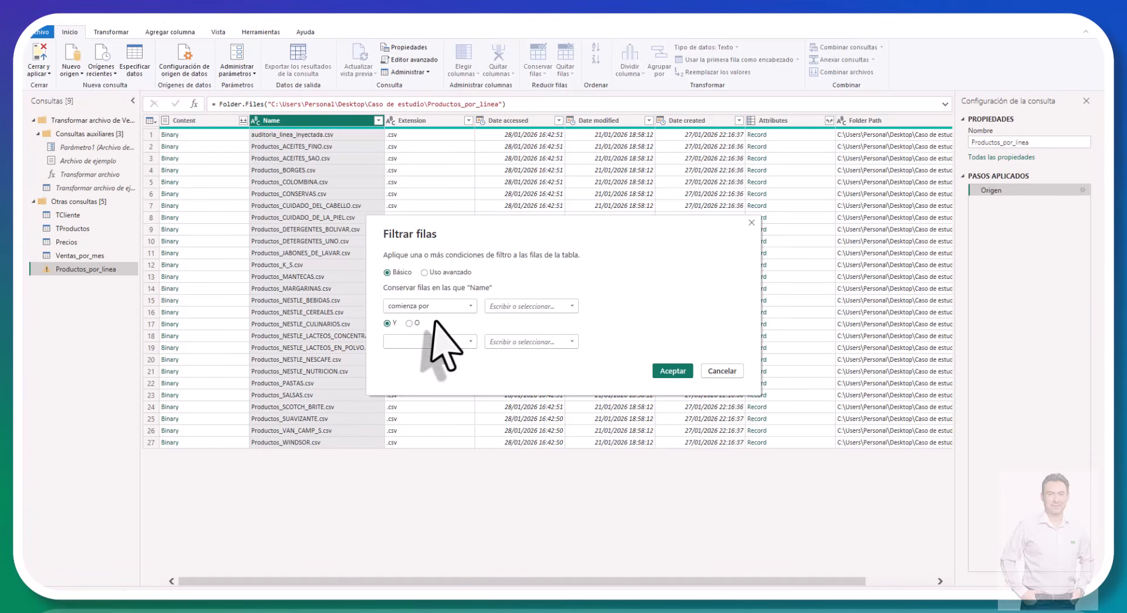
pyautogui.click(521, 305)
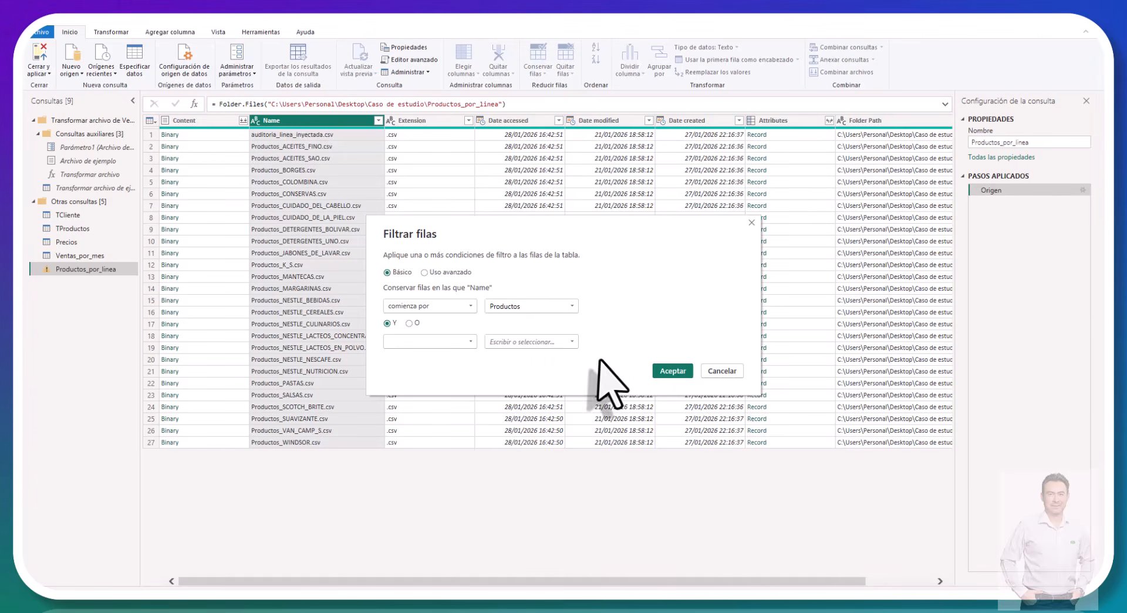
pyautogui.click(671, 371)
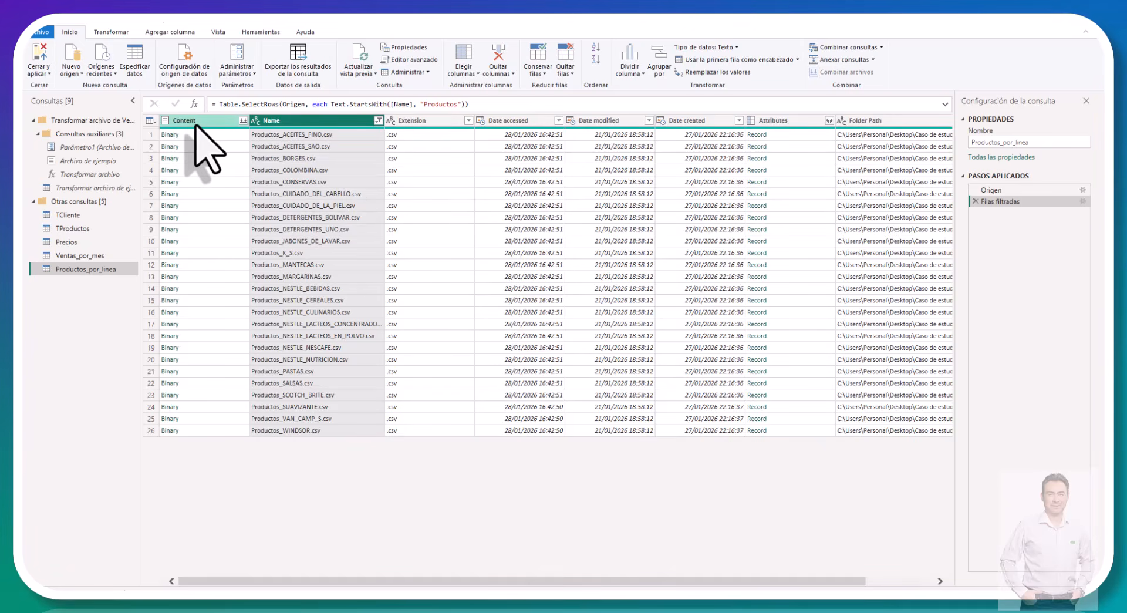
# Step: Combine the filtered product files from the Content column, using Primer archivo as sample, UTF-8 origin and Coma as delimiter
pyautogui.click(240, 121)
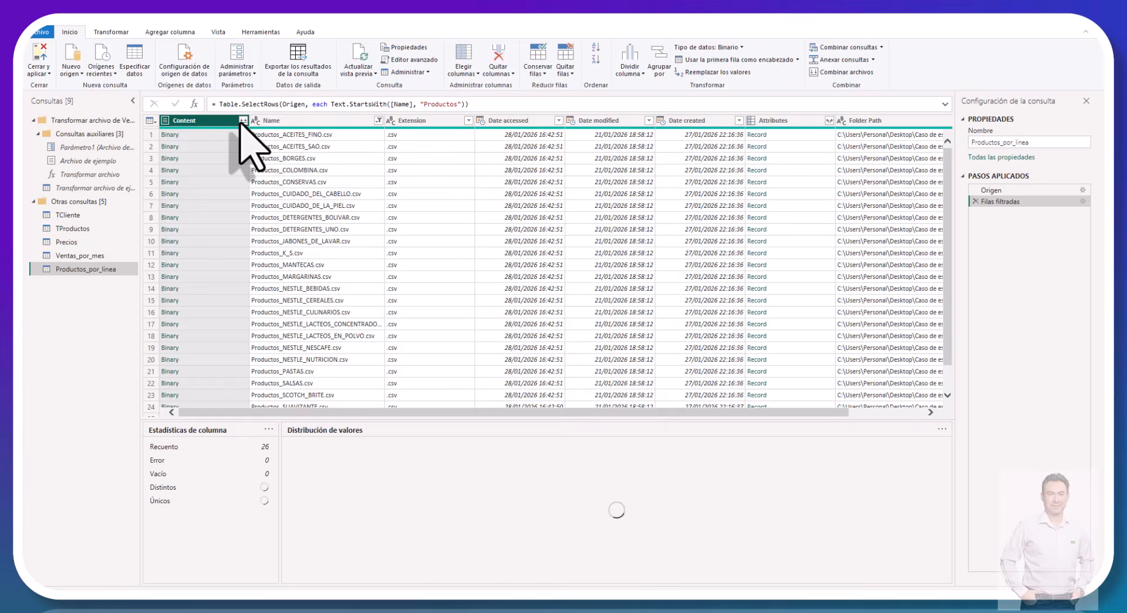
pyautogui.click(242, 121)
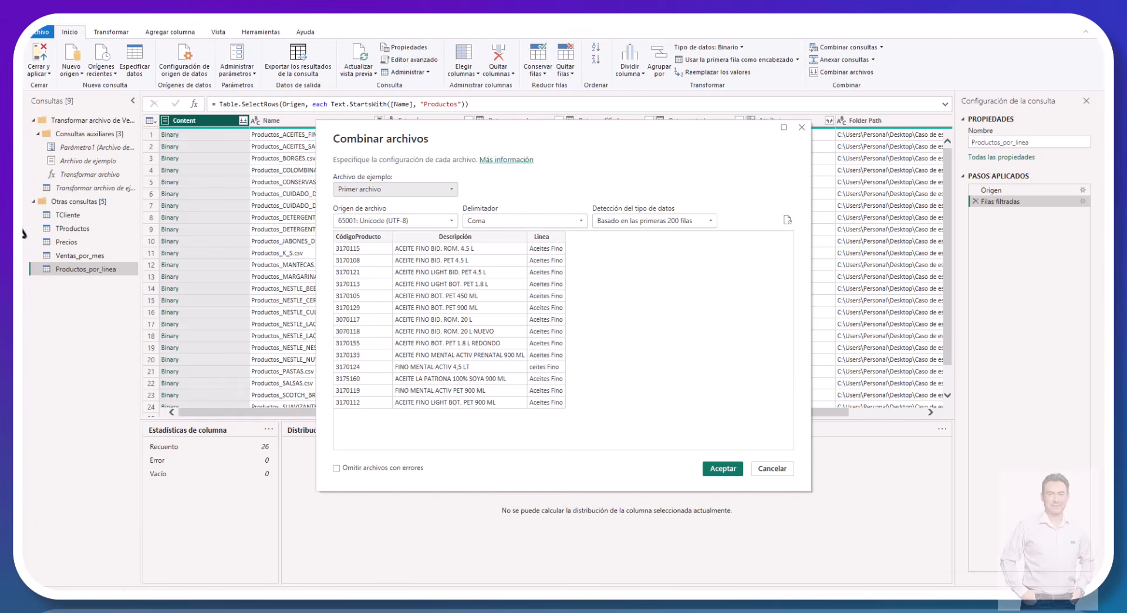
pyautogui.click(723, 469)
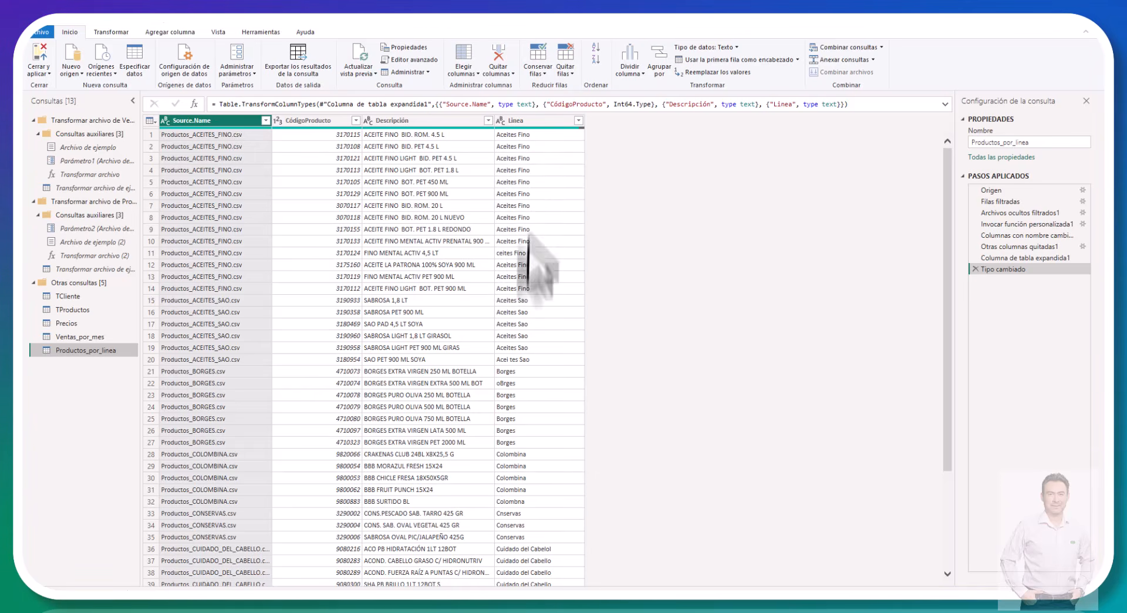
# Step: Examine the Linea column of the combined Productos_por_linea query and its list of distinct values for misspelled line names
pyautogui.click(504, 254)
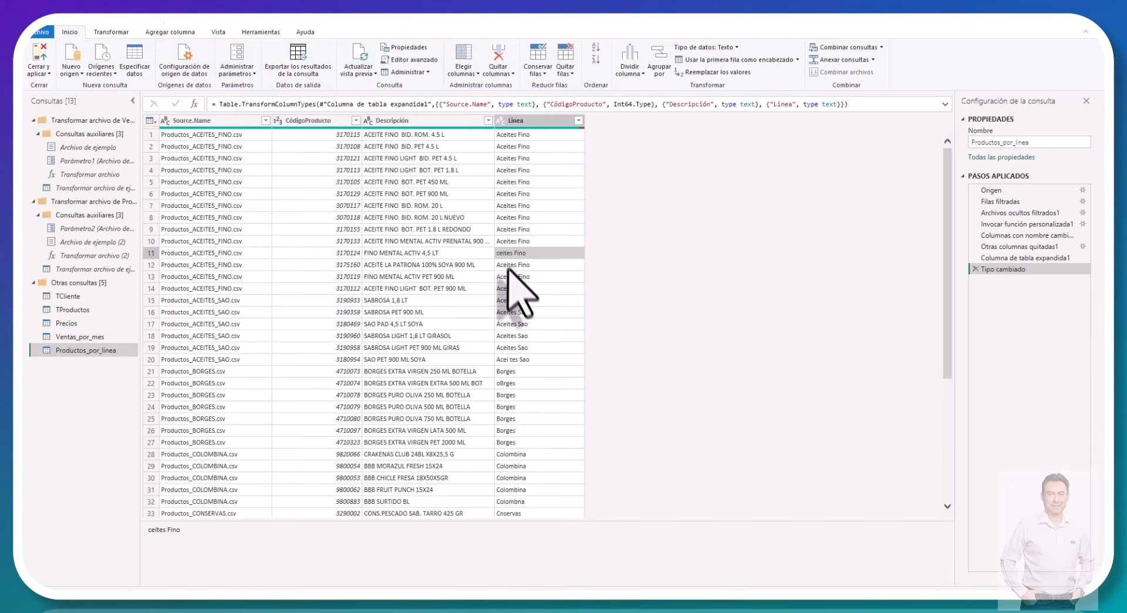
pyautogui.click(507, 385)
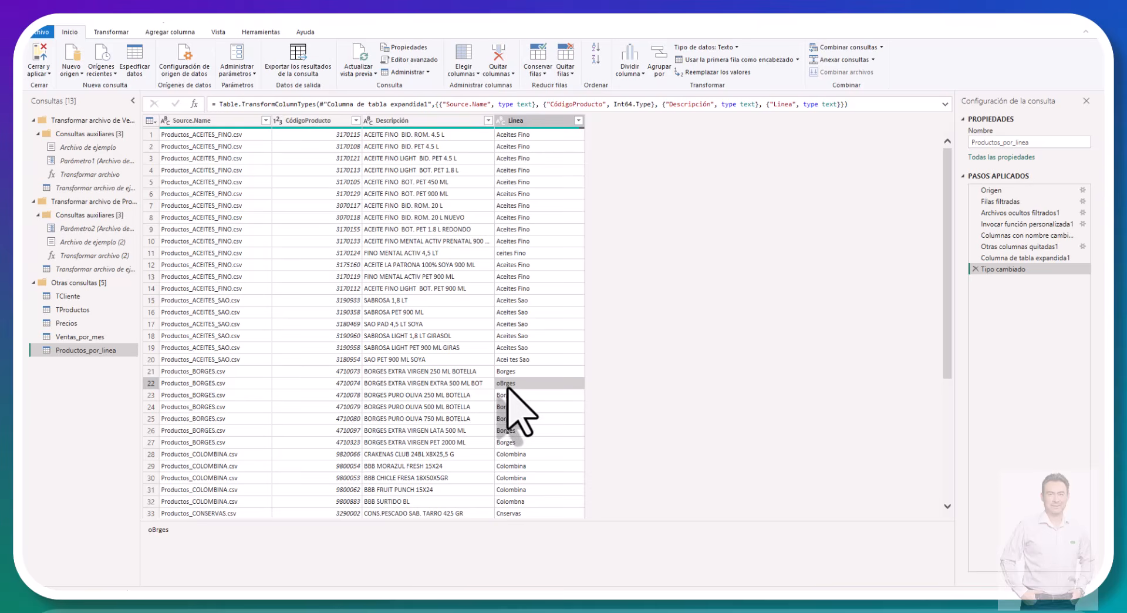
pyautogui.click(508, 359)
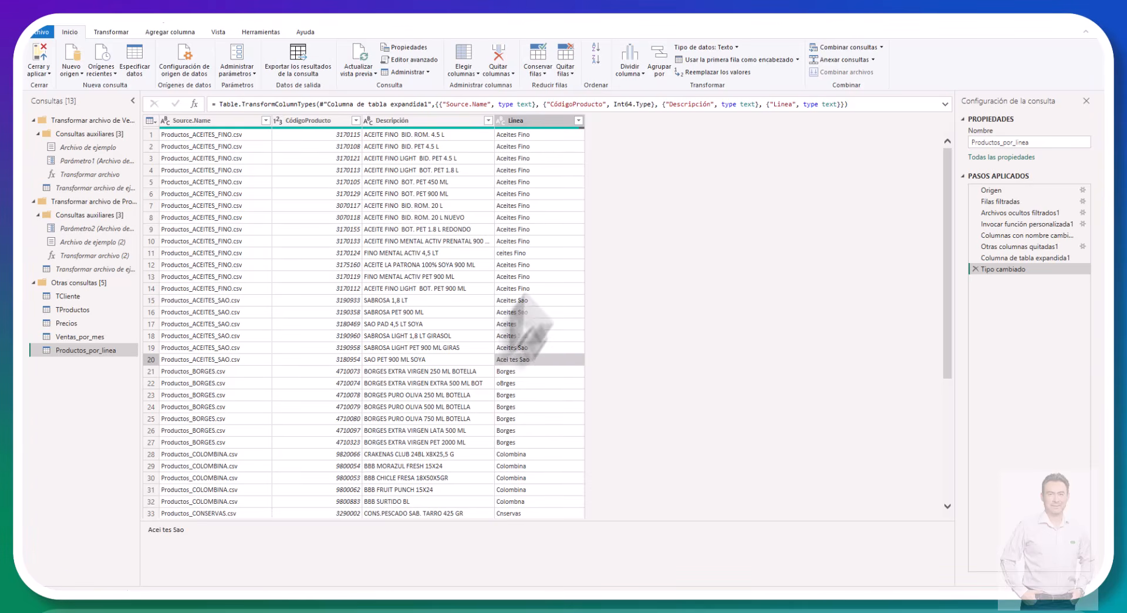
pyautogui.click(578, 121)
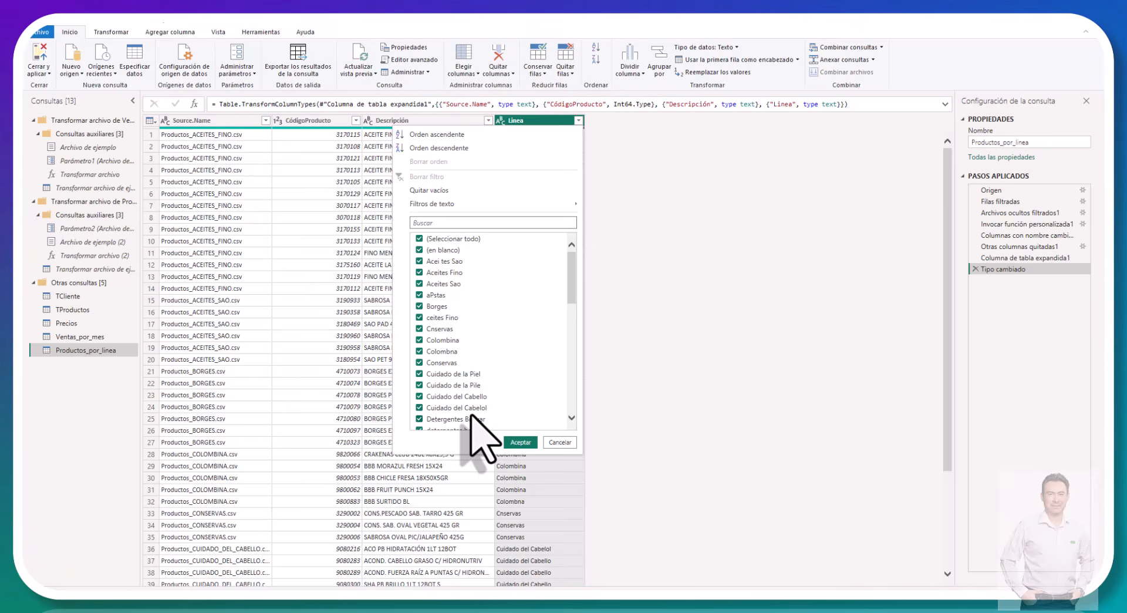
pyautogui.click(553, 442)
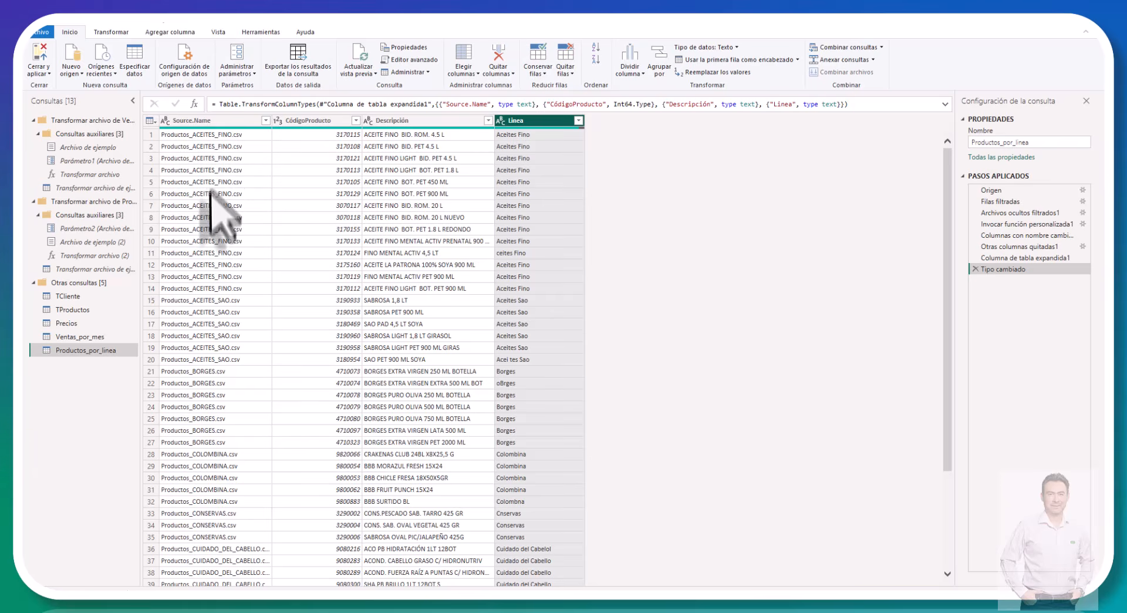
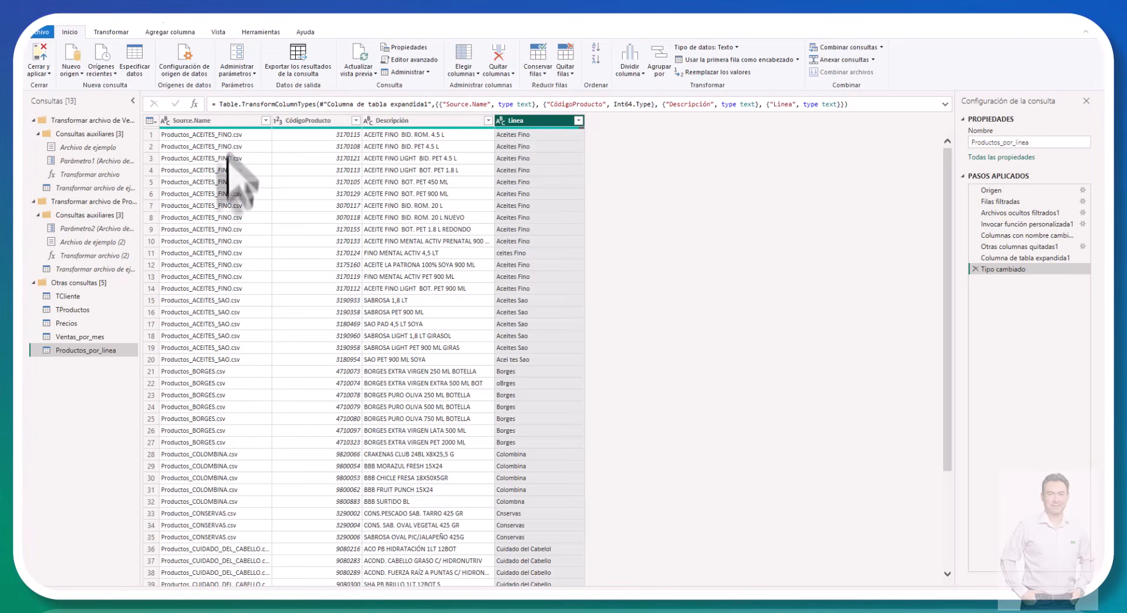
# Step: Split the Source.Name column at the leftmost underscore (custom delimiter _) and remove the resulting Source.Name.1 column
pyautogui.click(241, 121)
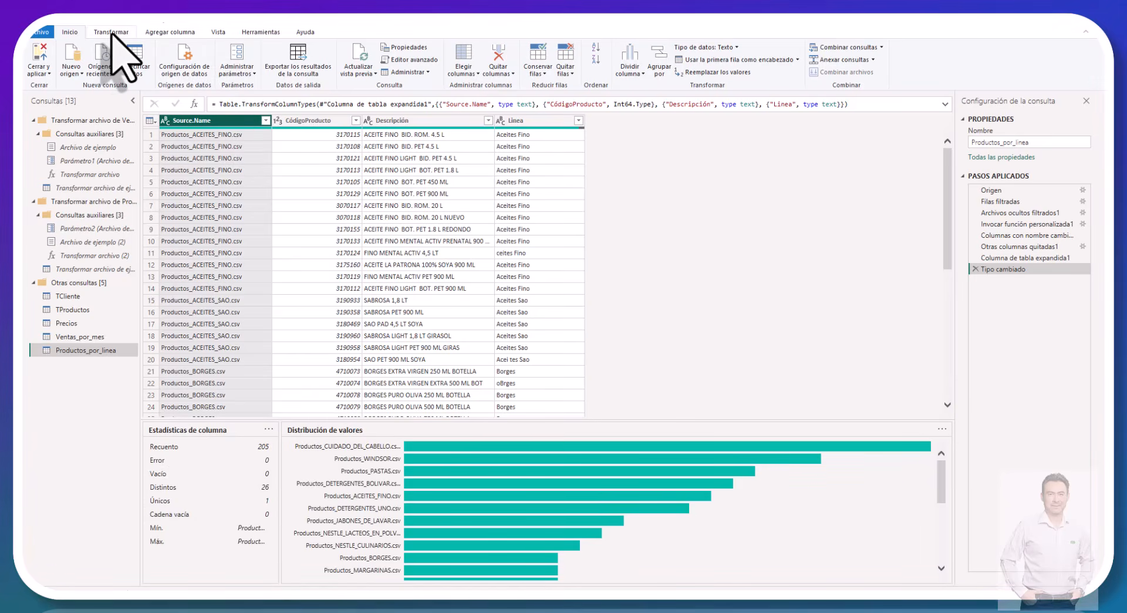
pyautogui.click(111, 33)
pyautogui.click(70, 32)
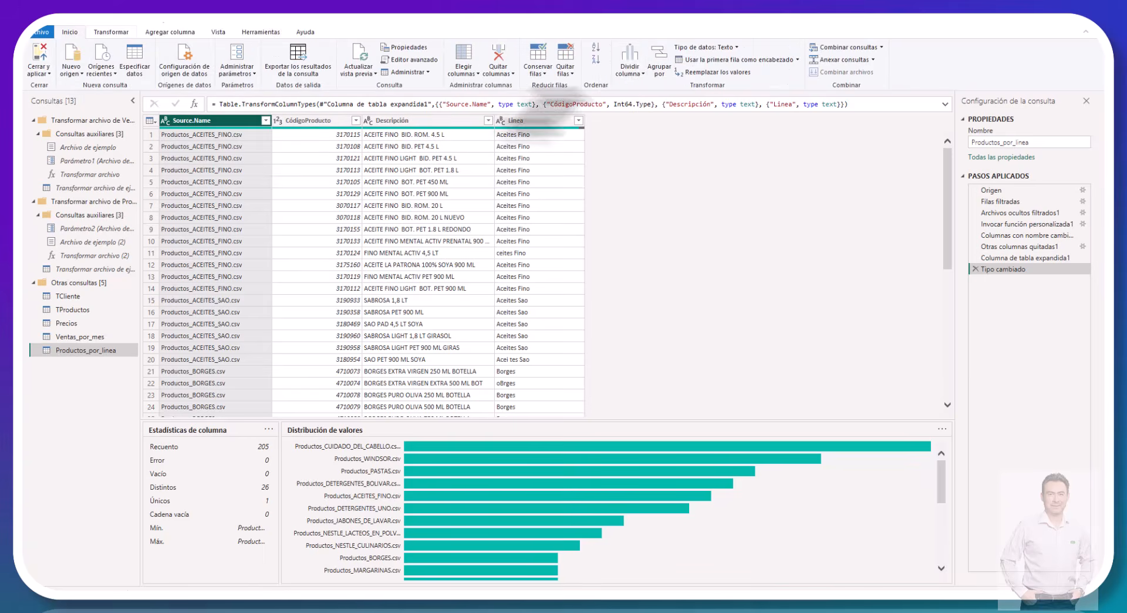
pyautogui.click(623, 67)
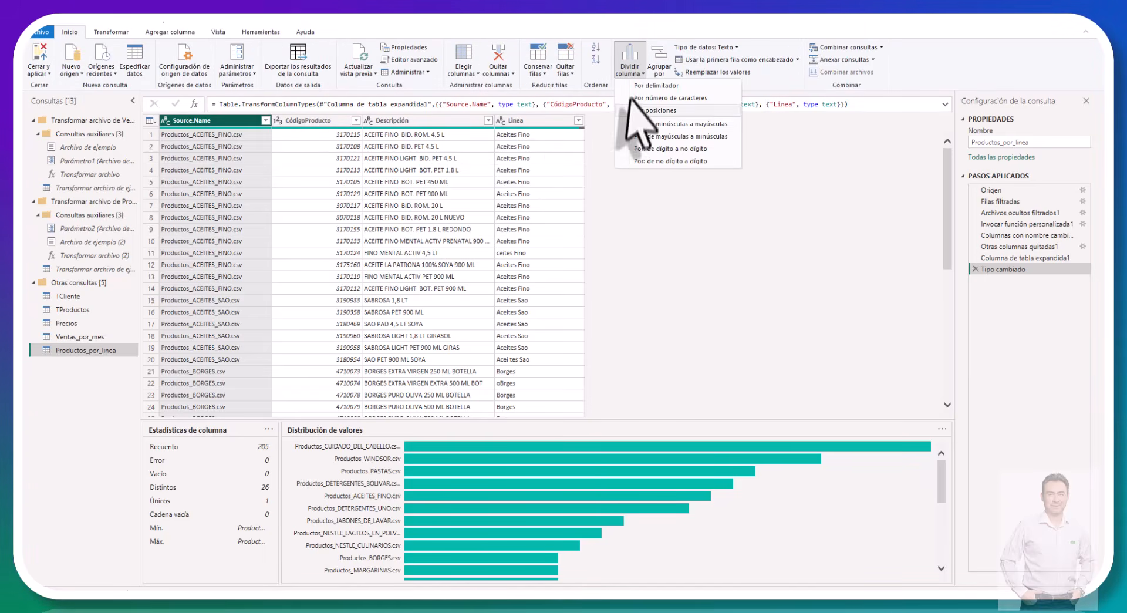
pyautogui.click(640, 87)
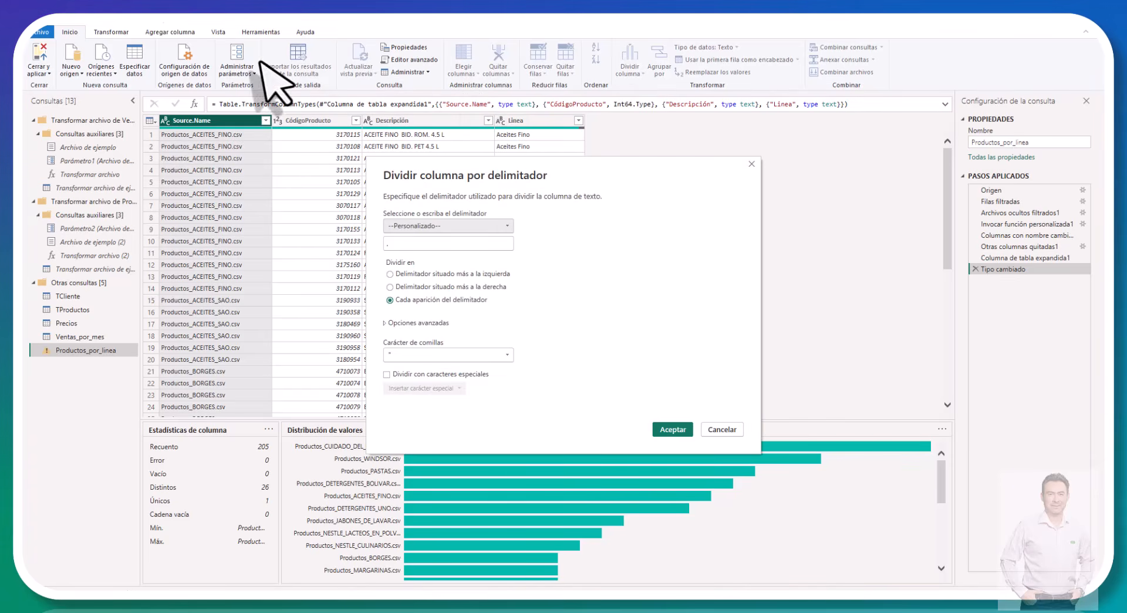
pyautogui.click(509, 227)
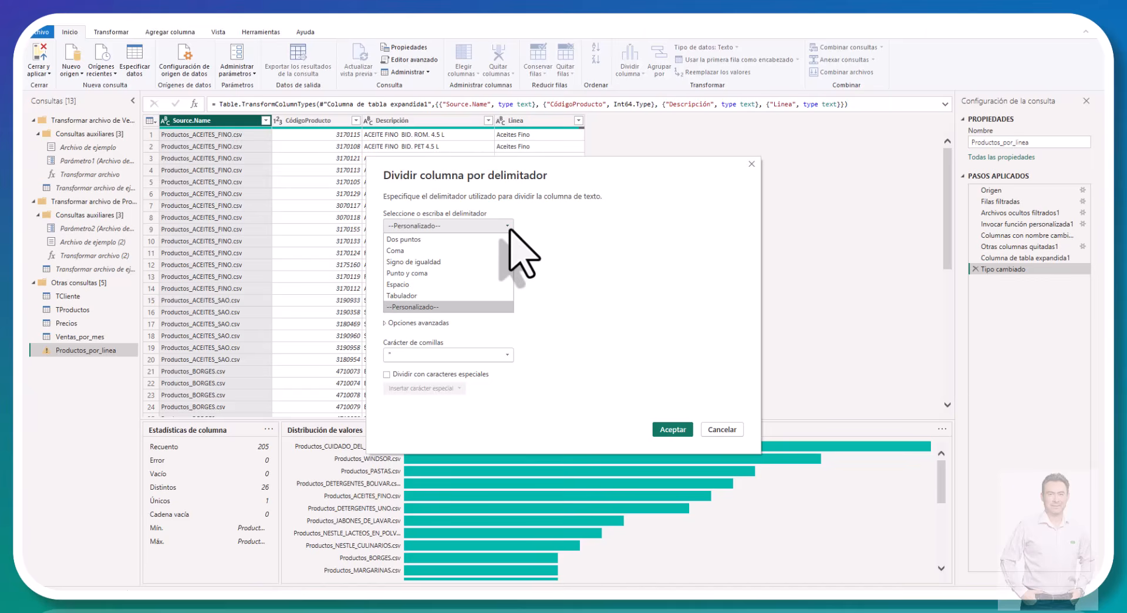
pyautogui.click(509, 229)
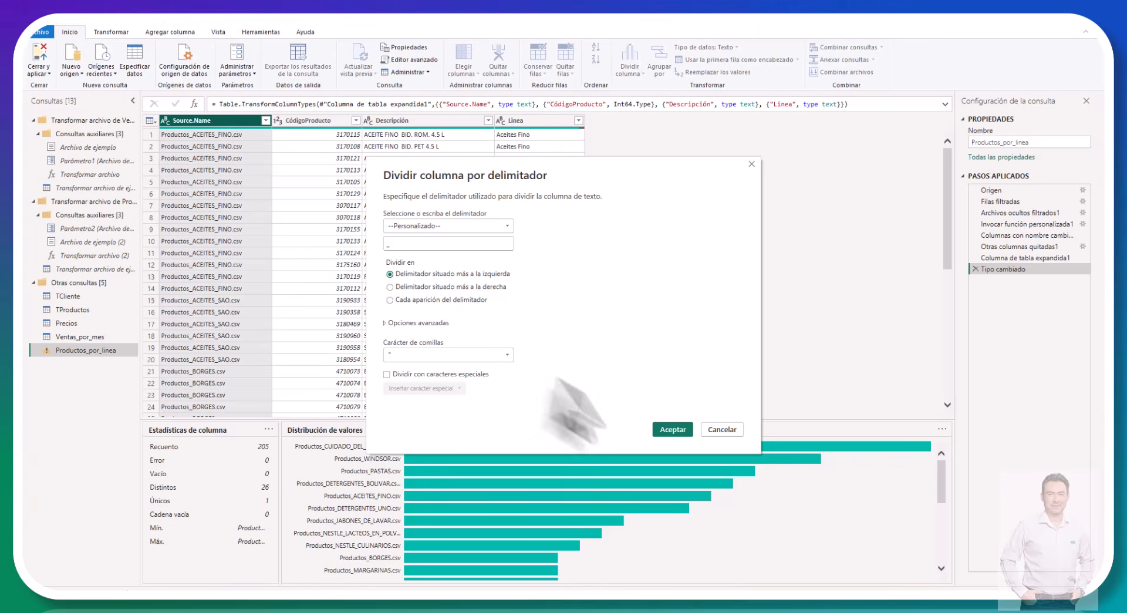
pyautogui.click(673, 430)
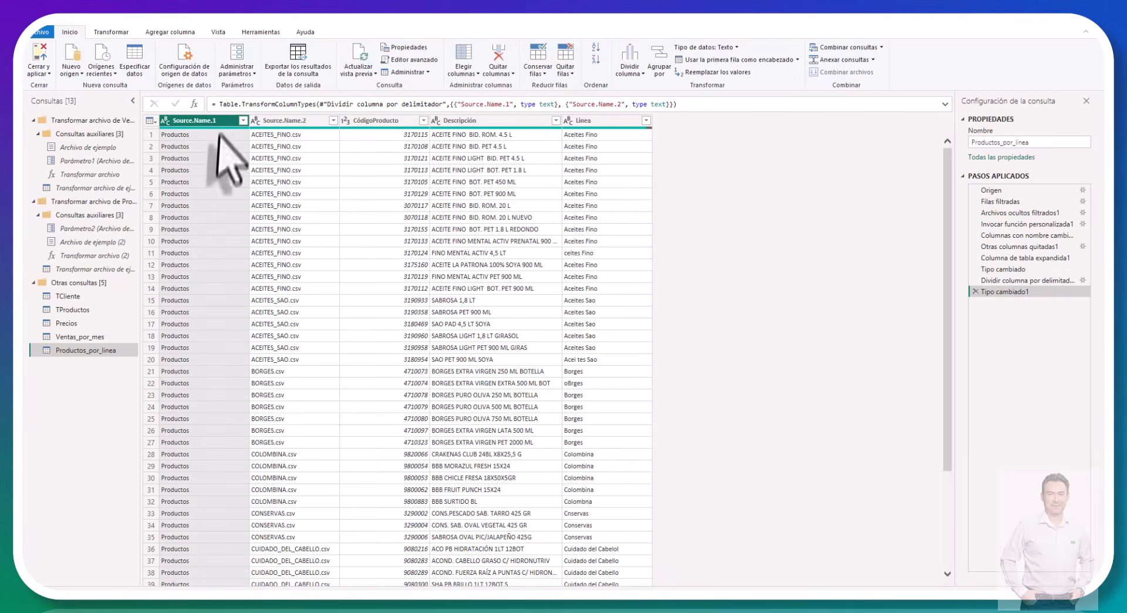
pyautogui.rightClick(188, 122)
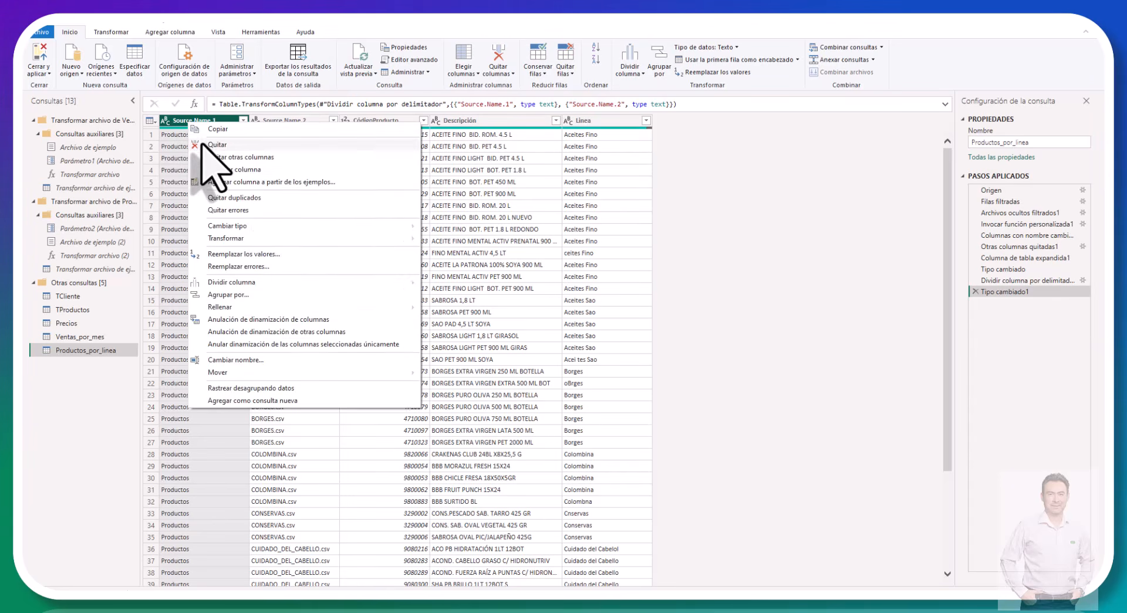
pyautogui.click(203, 144)
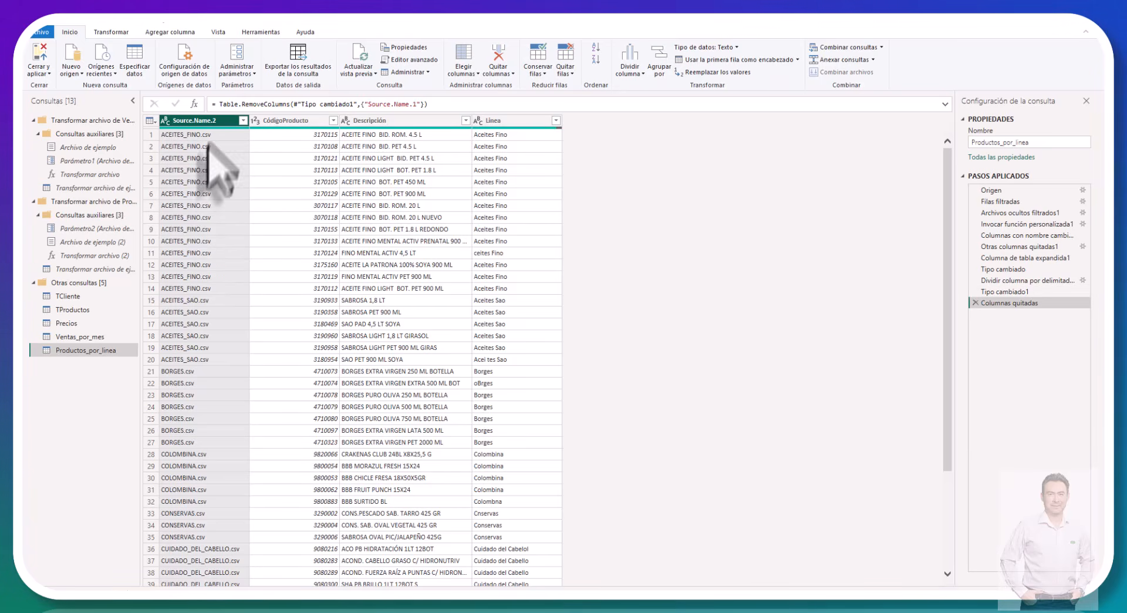
# Step: Split the Source.Name.2 column at the rightmost period and remove the Source.Name.2.2 column holding the csv extension
pyautogui.click(631, 69)
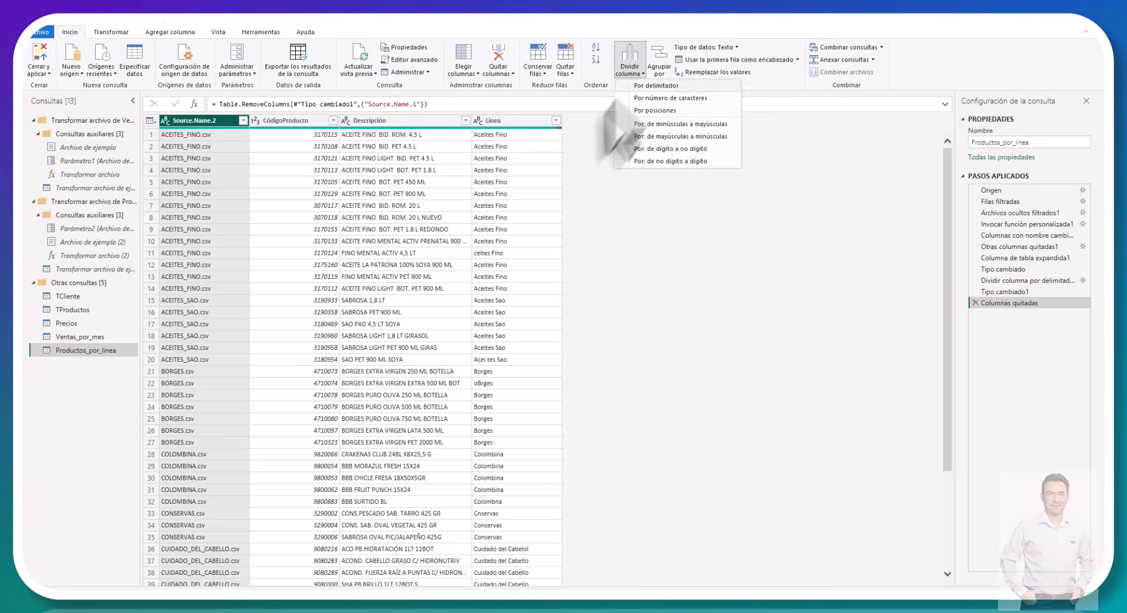
pyautogui.click(660, 86)
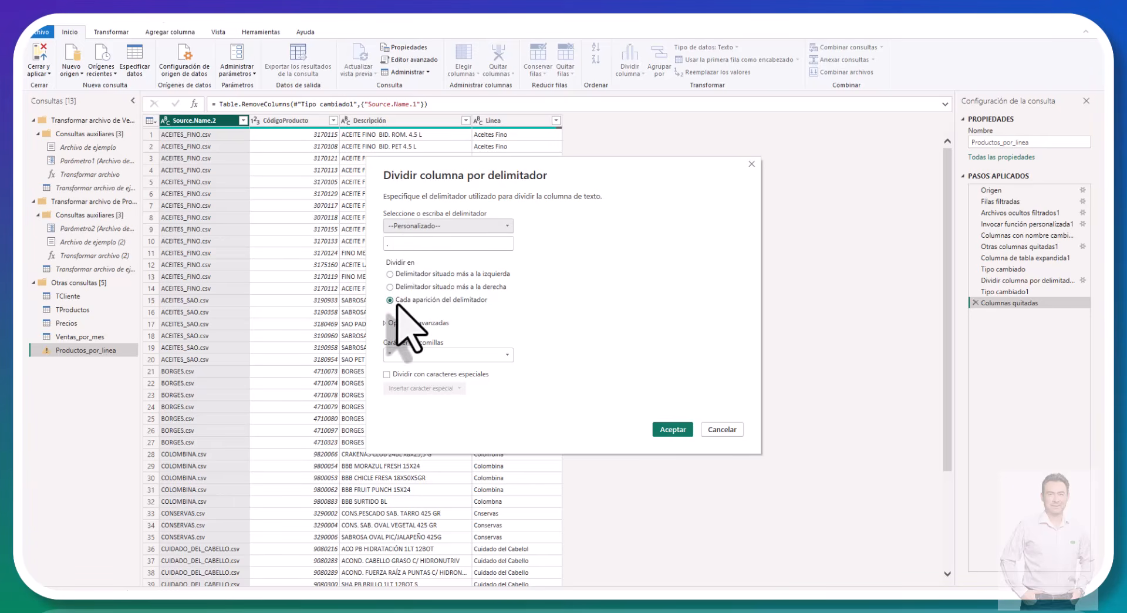
pyautogui.click(390, 274)
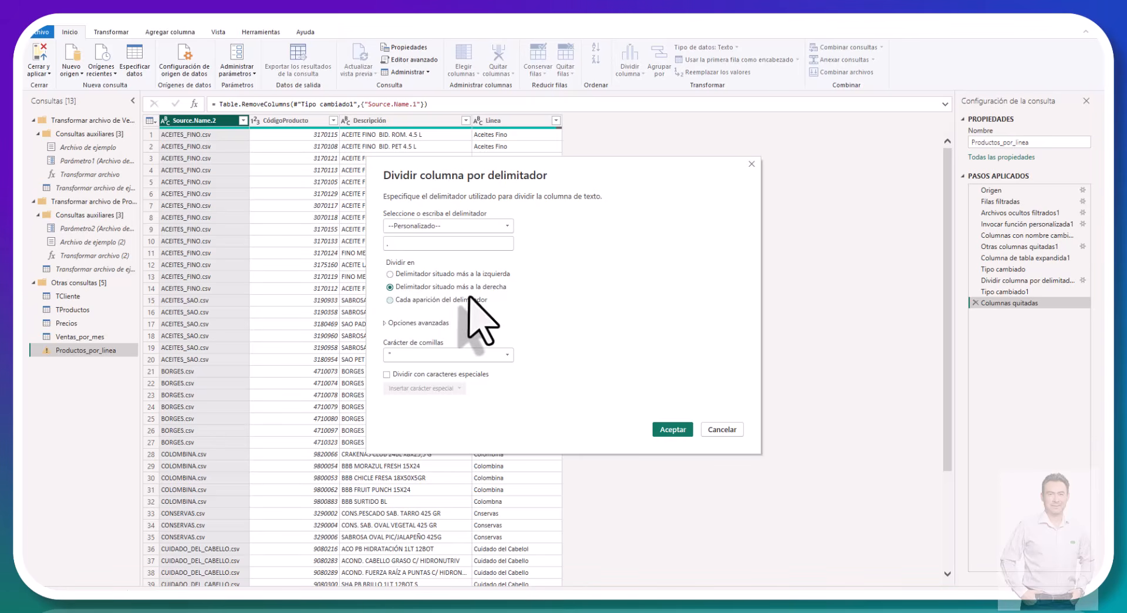
pyautogui.click(663, 430)
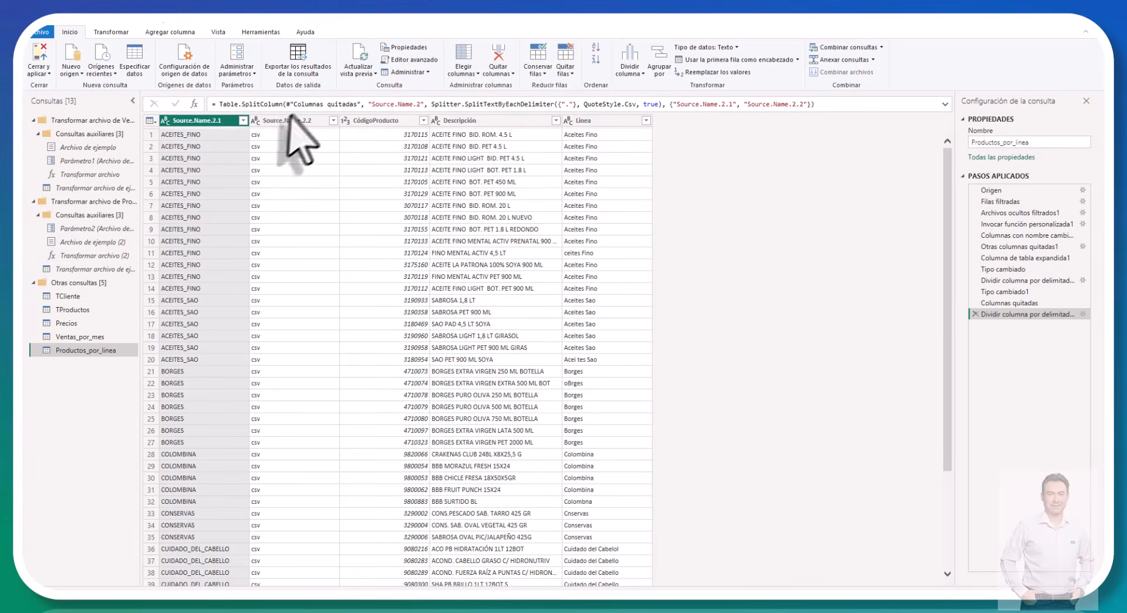
pyautogui.rightClick(287, 121)
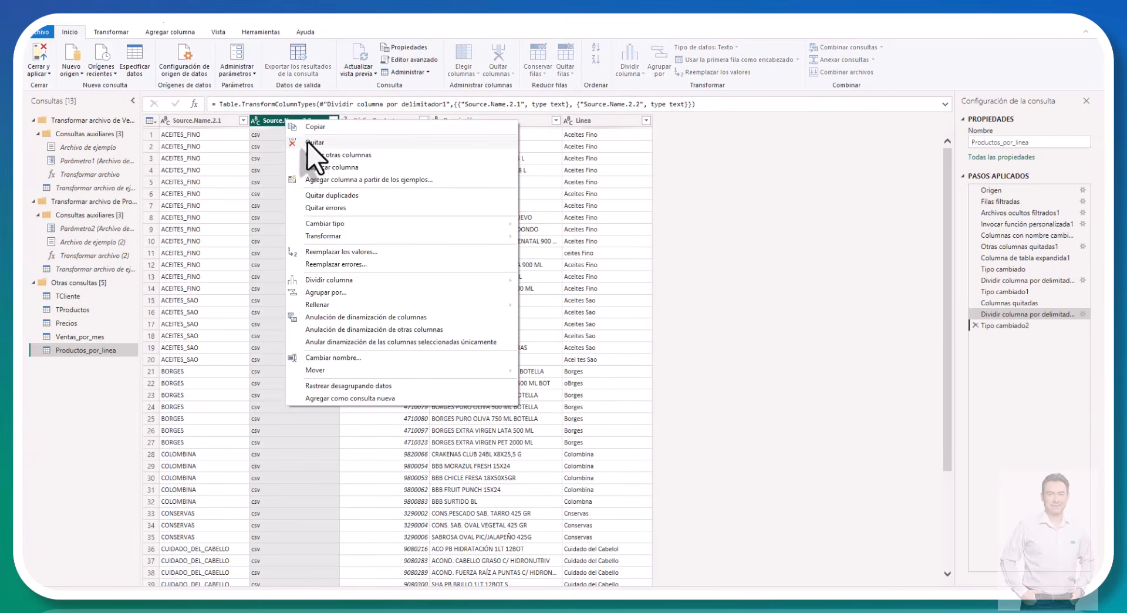
pyautogui.click(308, 143)
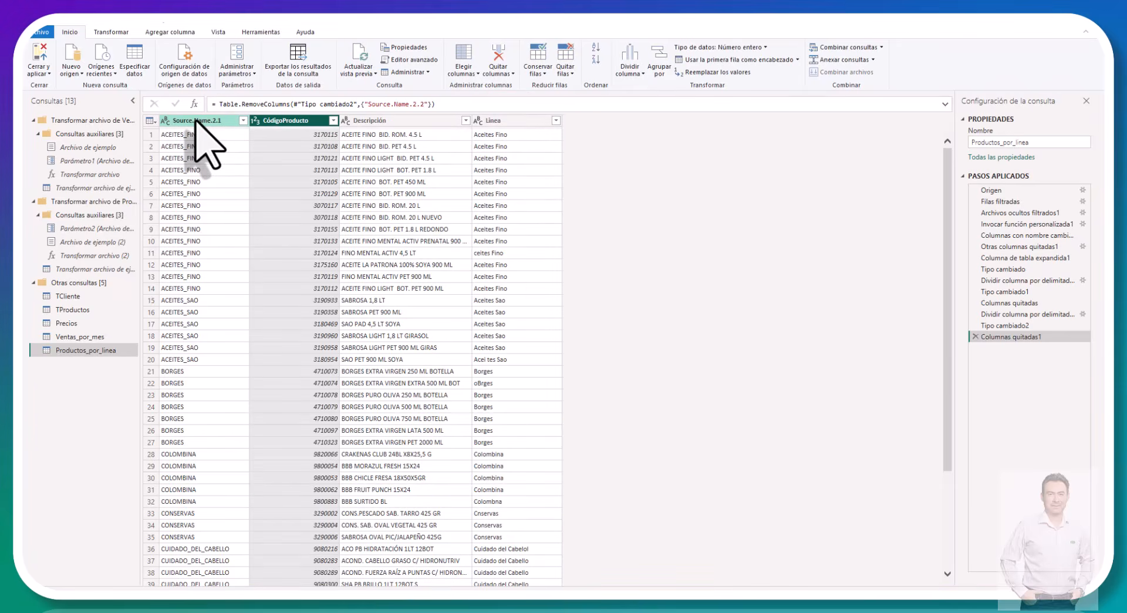
# Step: Replace every underscore with a space in the Source.Name.2.1 column
pyautogui.click(196, 121)
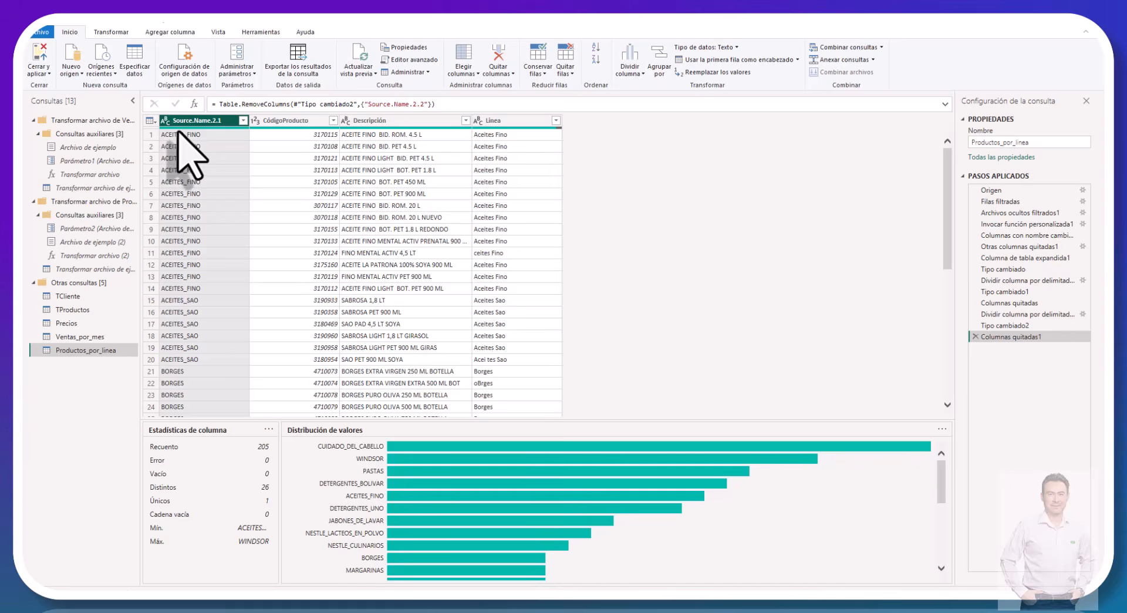
pyautogui.click(114, 32)
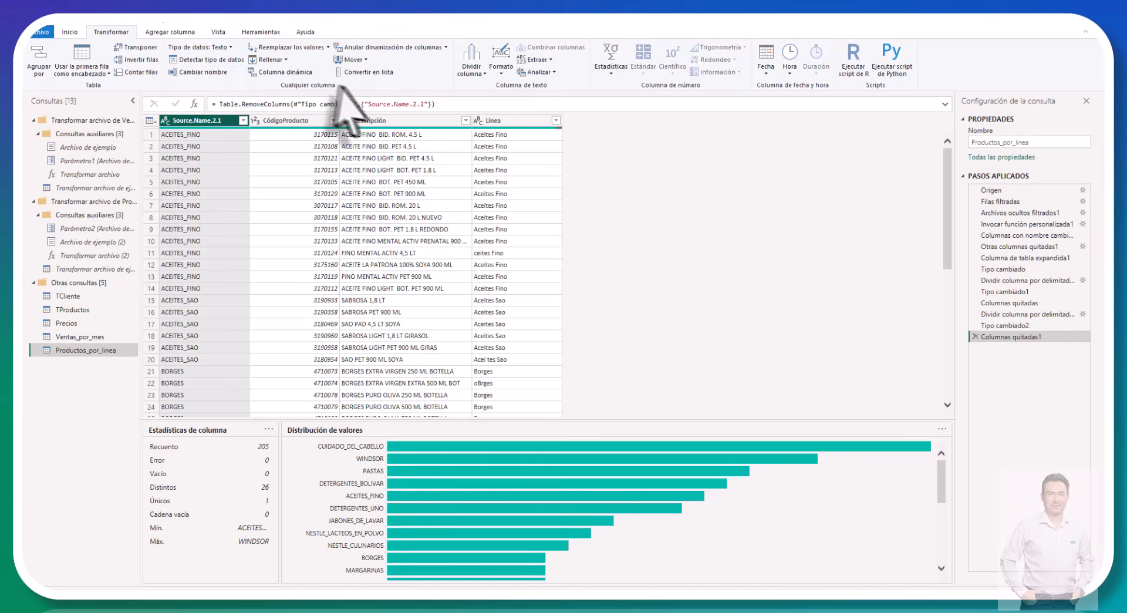
pyautogui.click(320, 47)
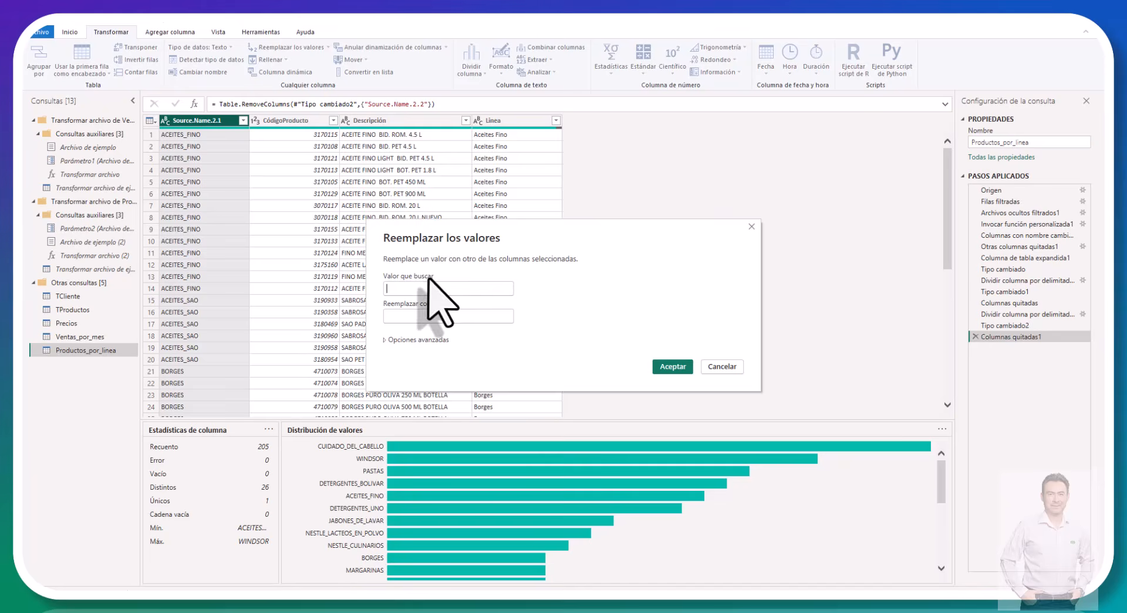
pyautogui.click(412, 289)
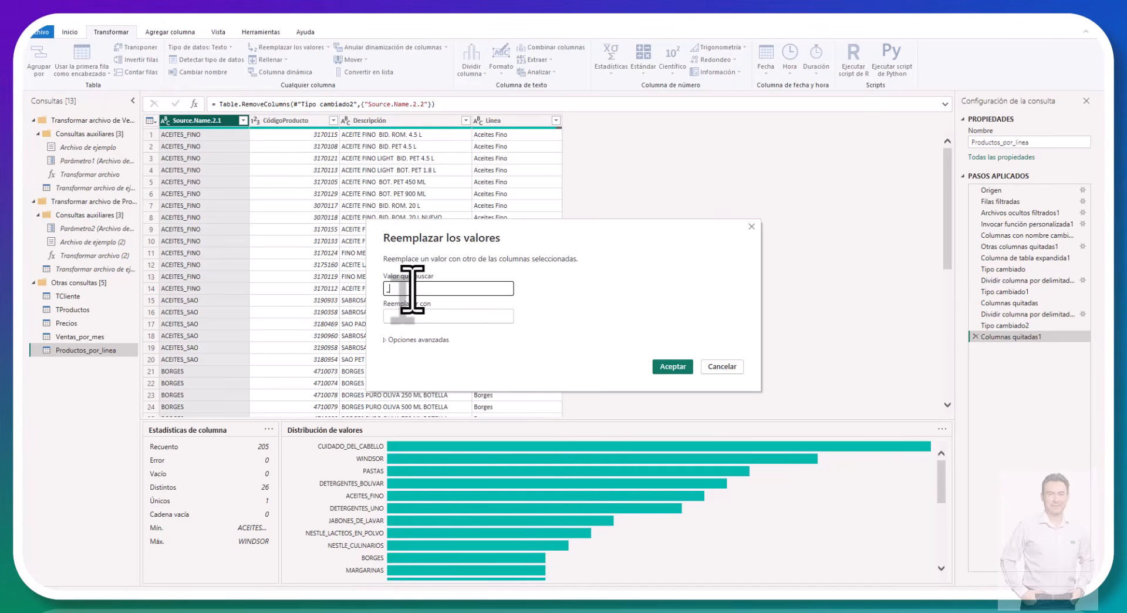
pyautogui.click(414, 317)
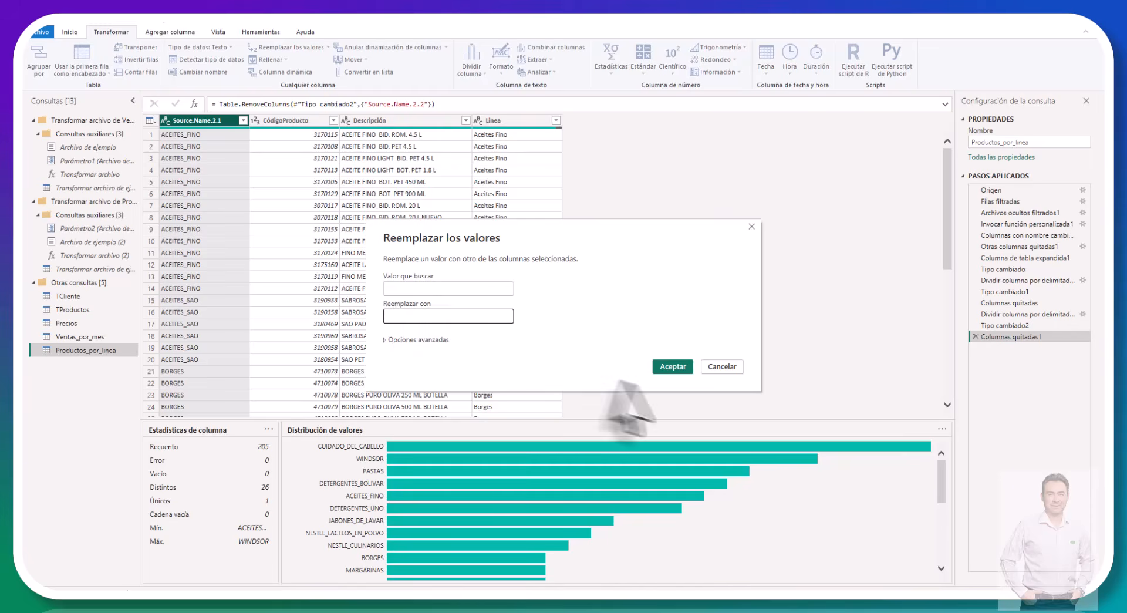
pyautogui.click(672, 366)
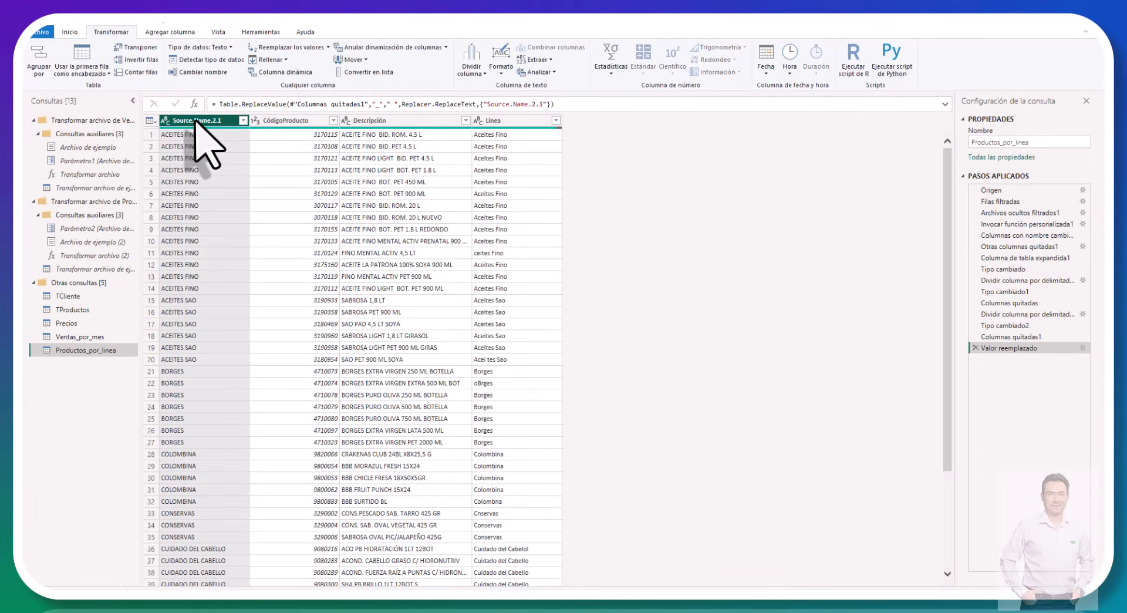
# Step: Move the Source.Name.2.1 column to the end of the table and remove the original misspelled Línea column
pyautogui.moveTo(195, 121); pyautogui.dragTo(587, 153)
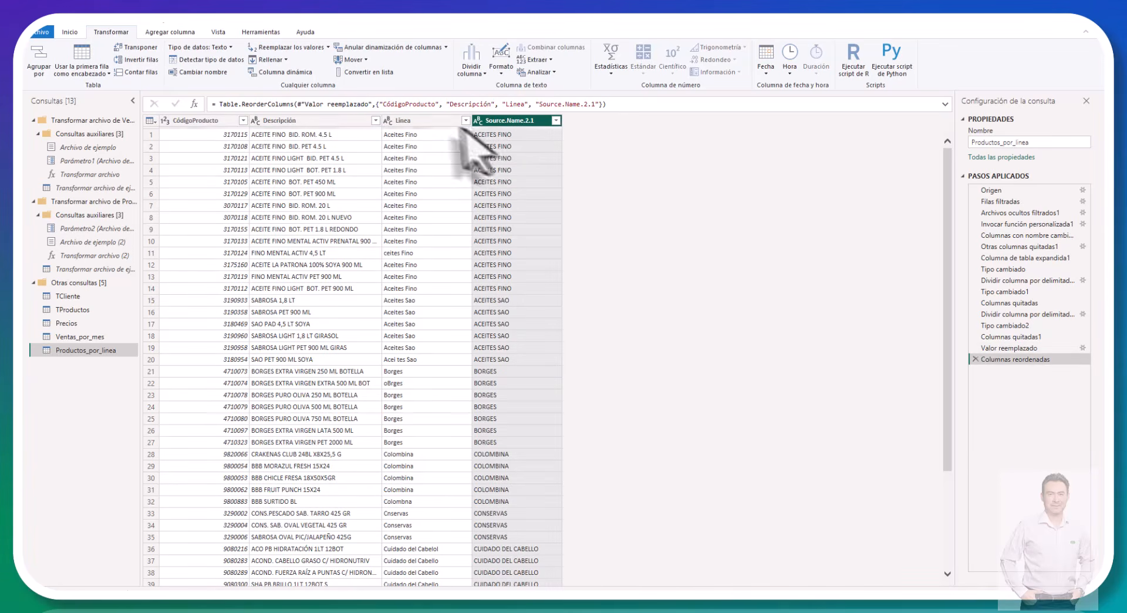
pyautogui.rightClick(410, 122)
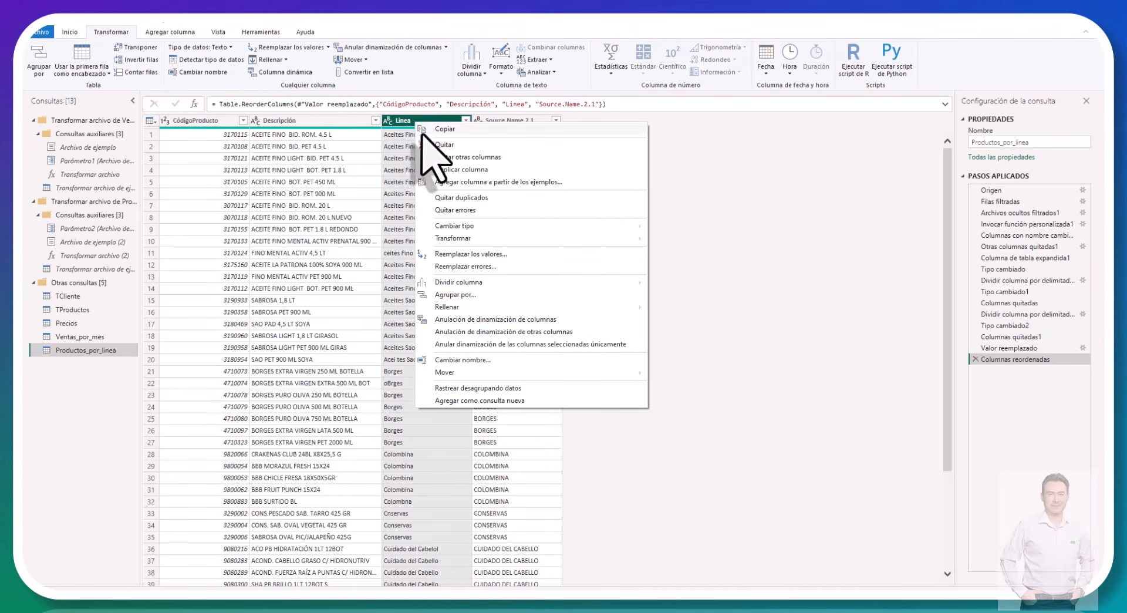
pyautogui.click(437, 145)
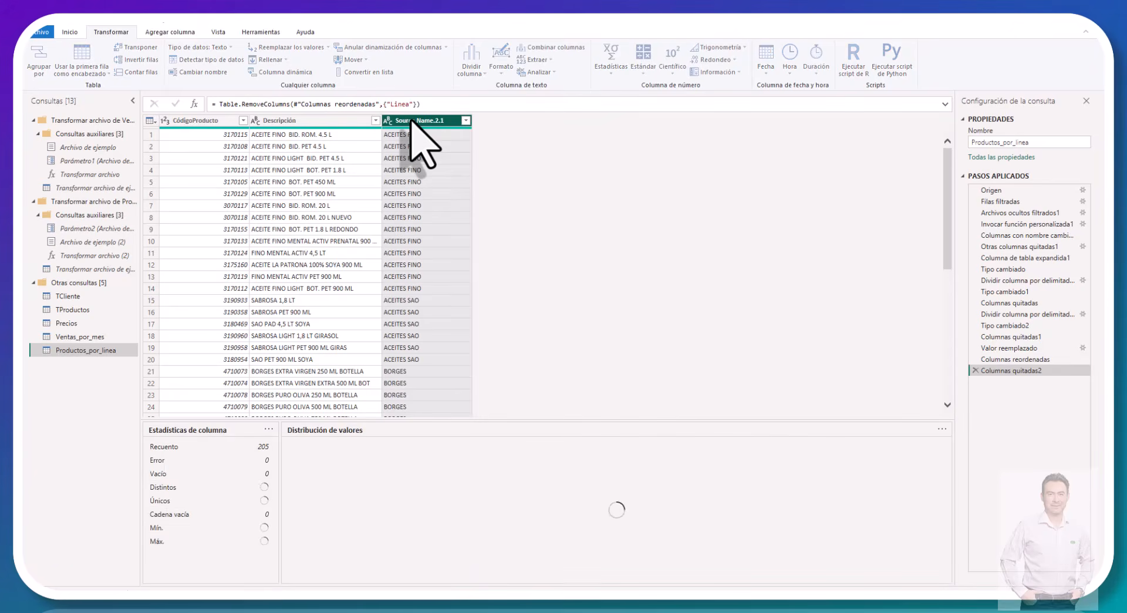
# Step: Rename the Source.Name.2.1 column as Línea
pyautogui.doubleClick(410, 120)
pyautogui.write('Linea')
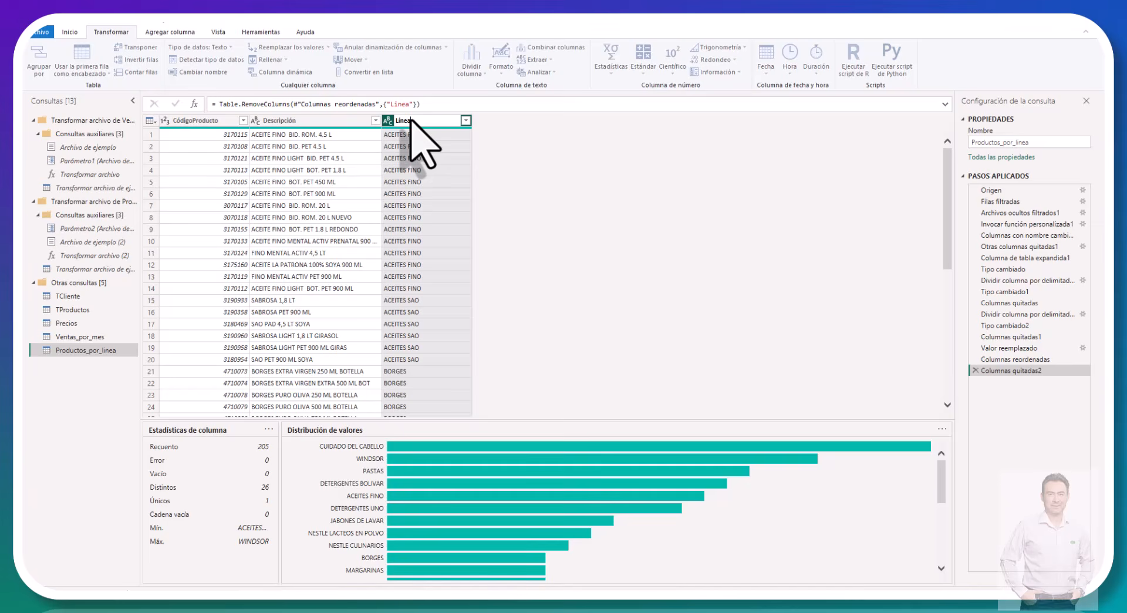
pyautogui.press('Return')
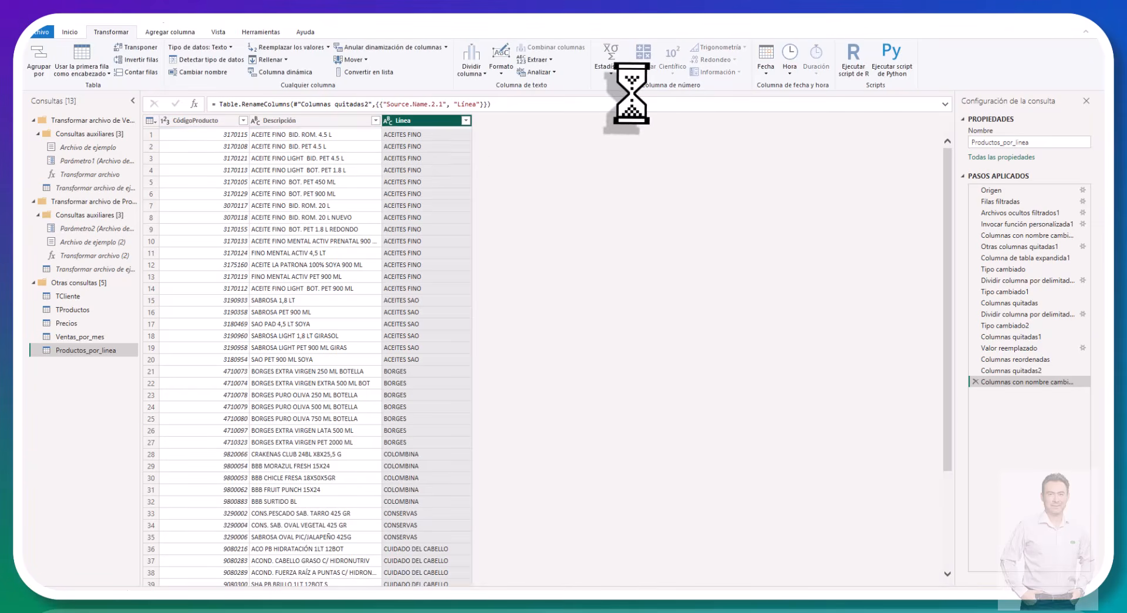
# Step: Review the distinct line names in the Línea column's filter list and accept it with all values selected
pyautogui.click(466, 120)
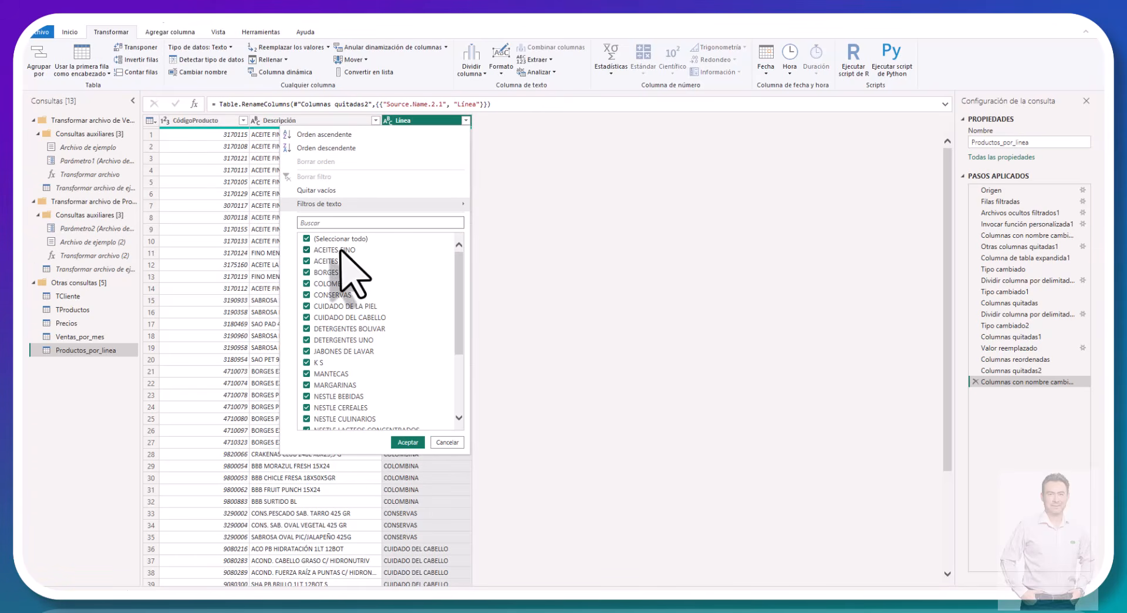
pyautogui.scroll(-4, 340, 264)
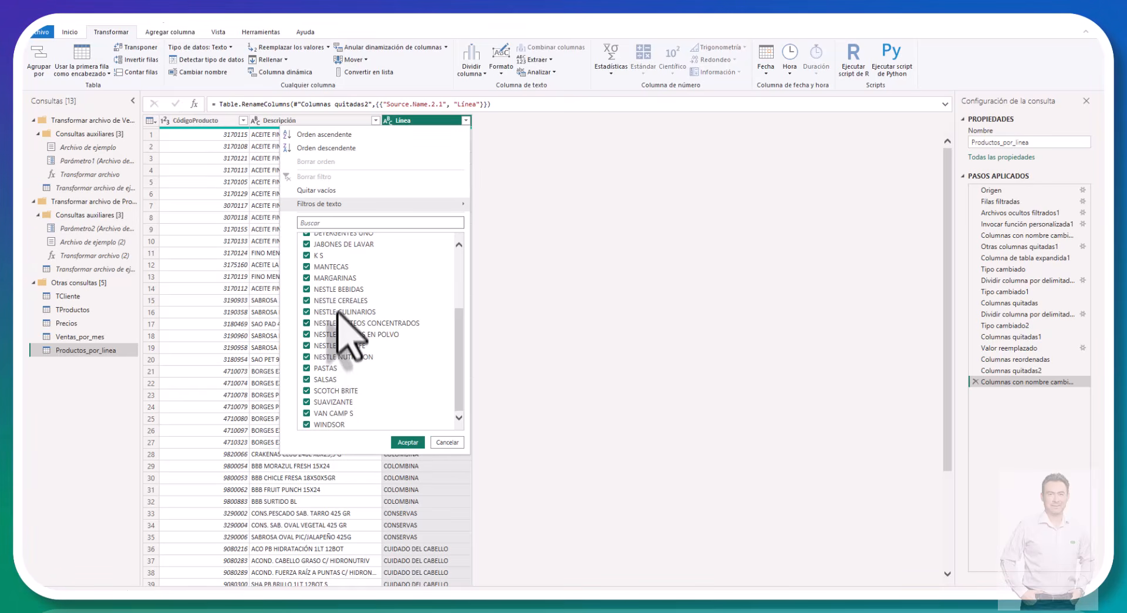
pyautogui.scroll(5, 338, 299)
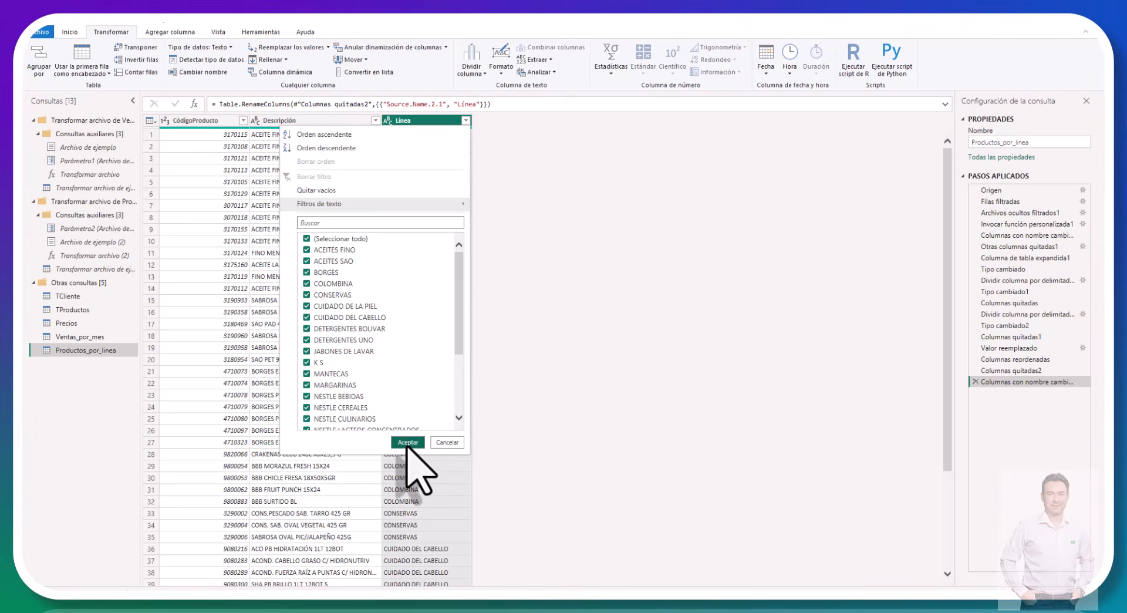
pyautogui.click(407, 442)
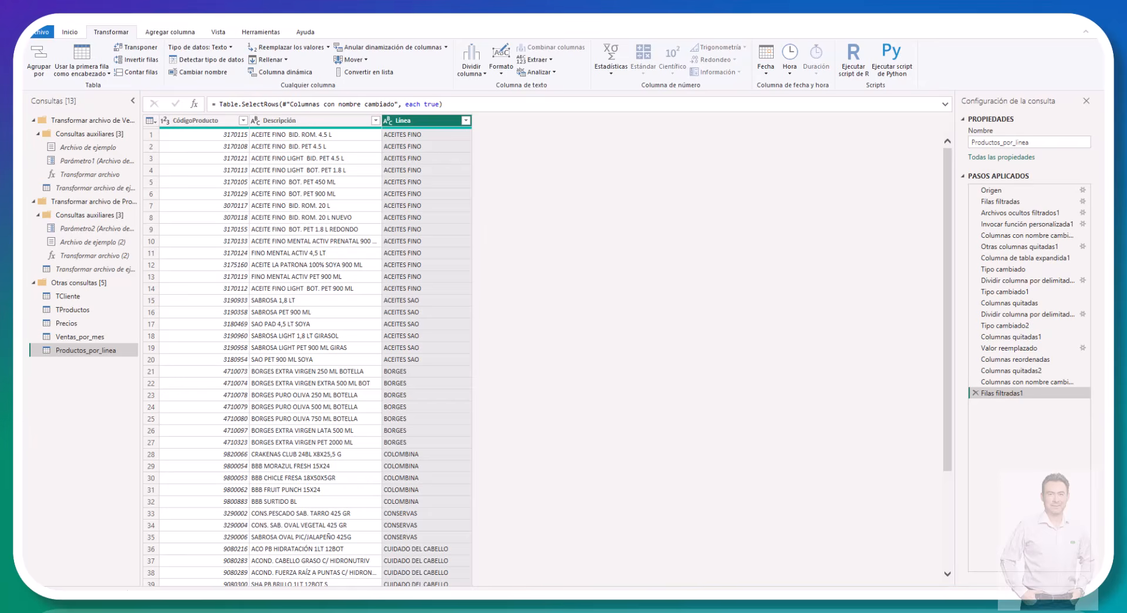
# Step: Import the Costos sheet from the Excel workbook Costos Caso de estudio as a new query
pyautogui.click(70, 33)
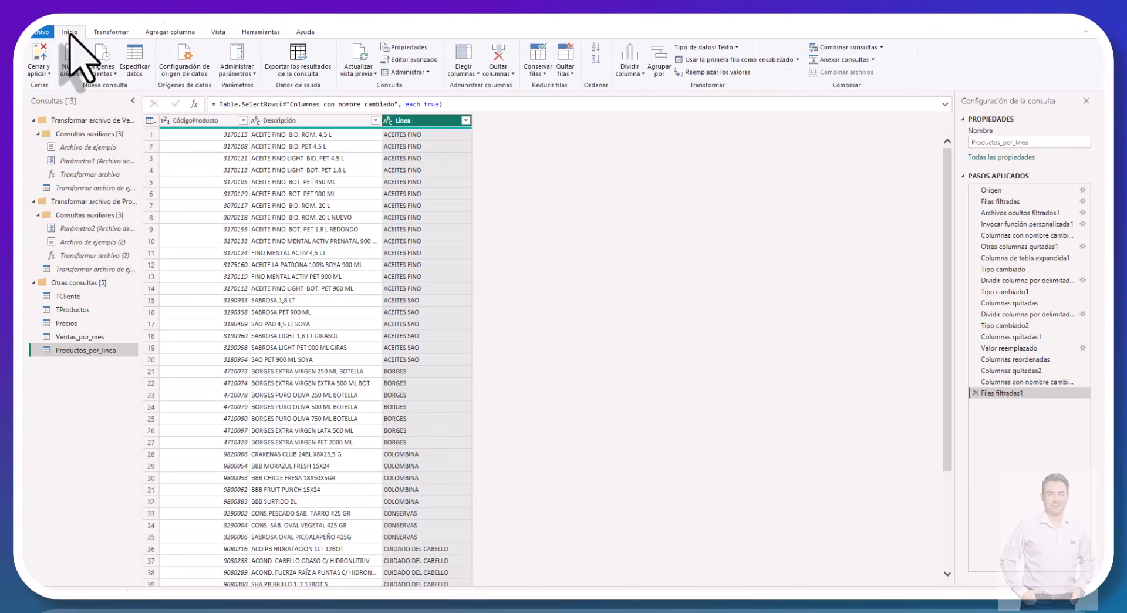
pyautogui.click(71, 68)
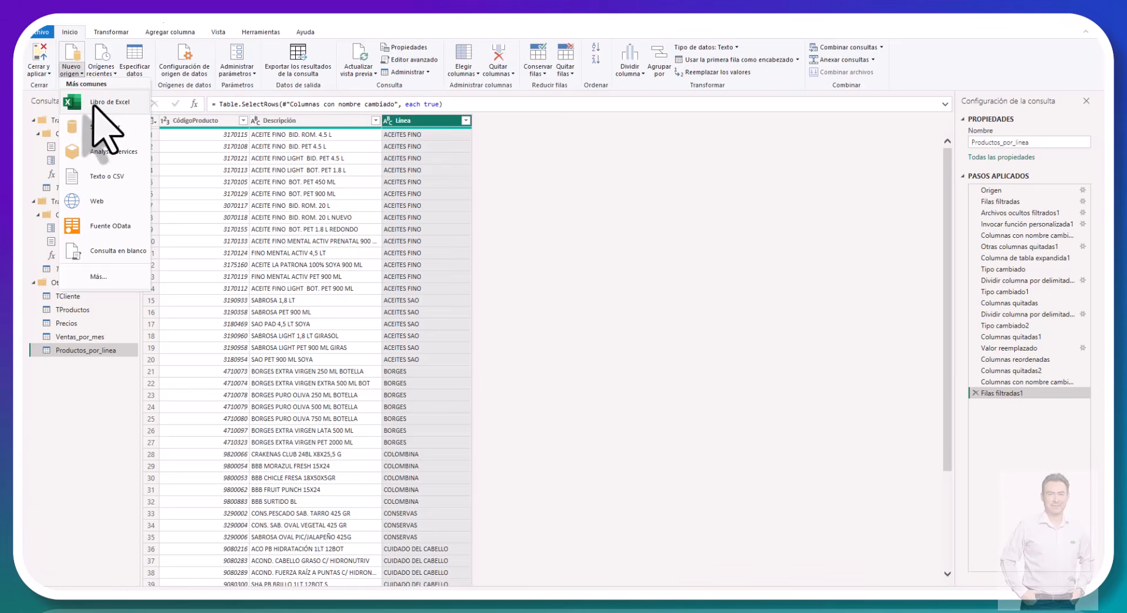
pyautogui.click(94, 105)
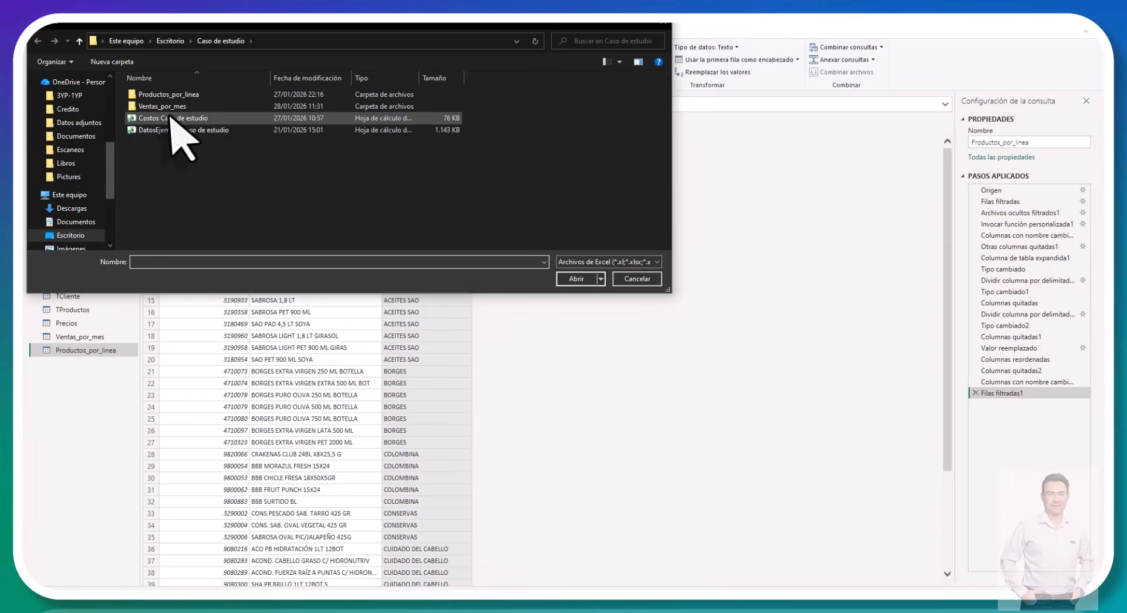
pyautogui.click(172, 118)
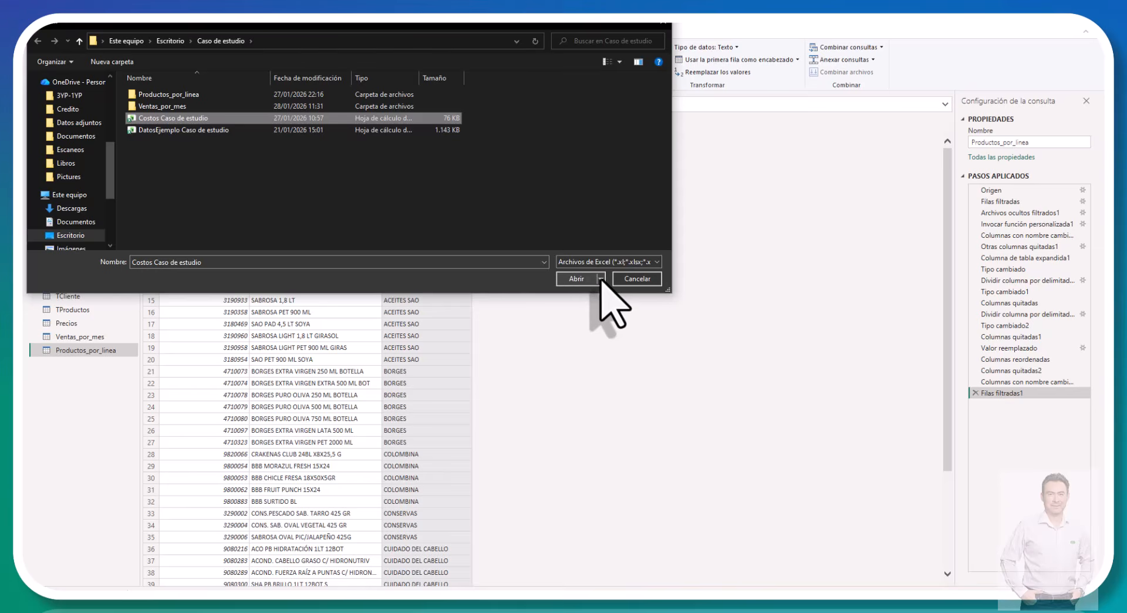
pyautogui.click(581, 280)
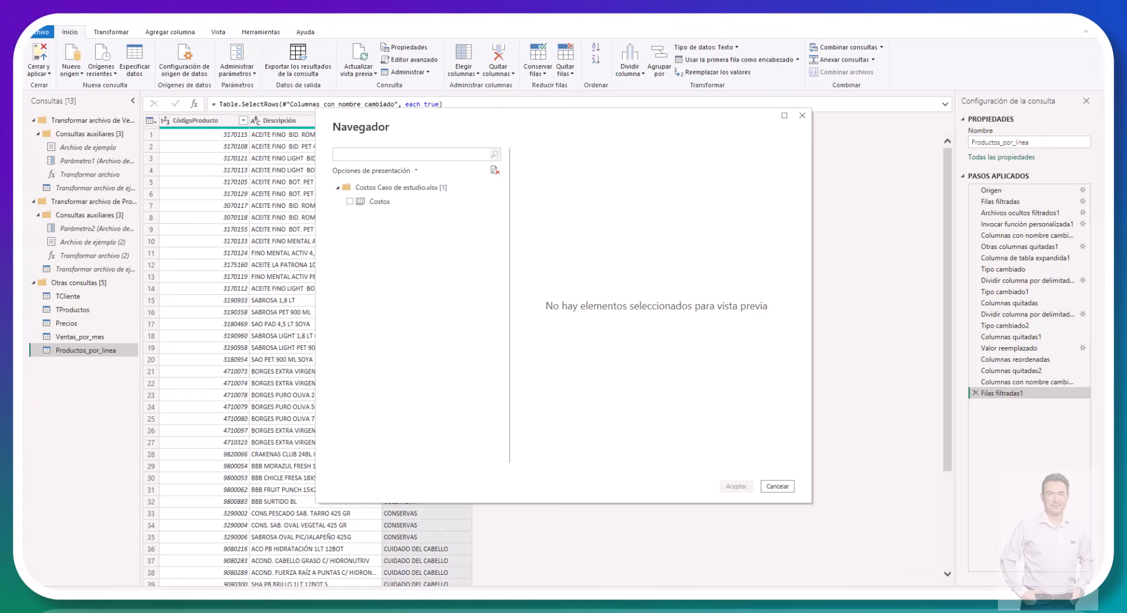
pyautogui.click(349, 201)
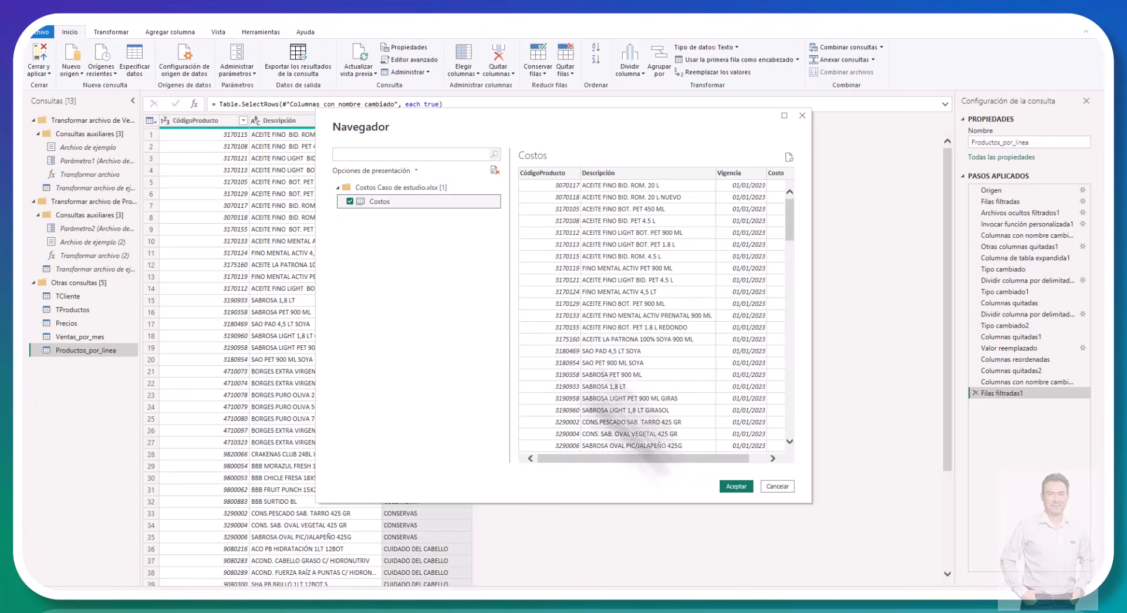
pyautogui.moveTo(613, 459); pyautogui.dragTo(780, 446)
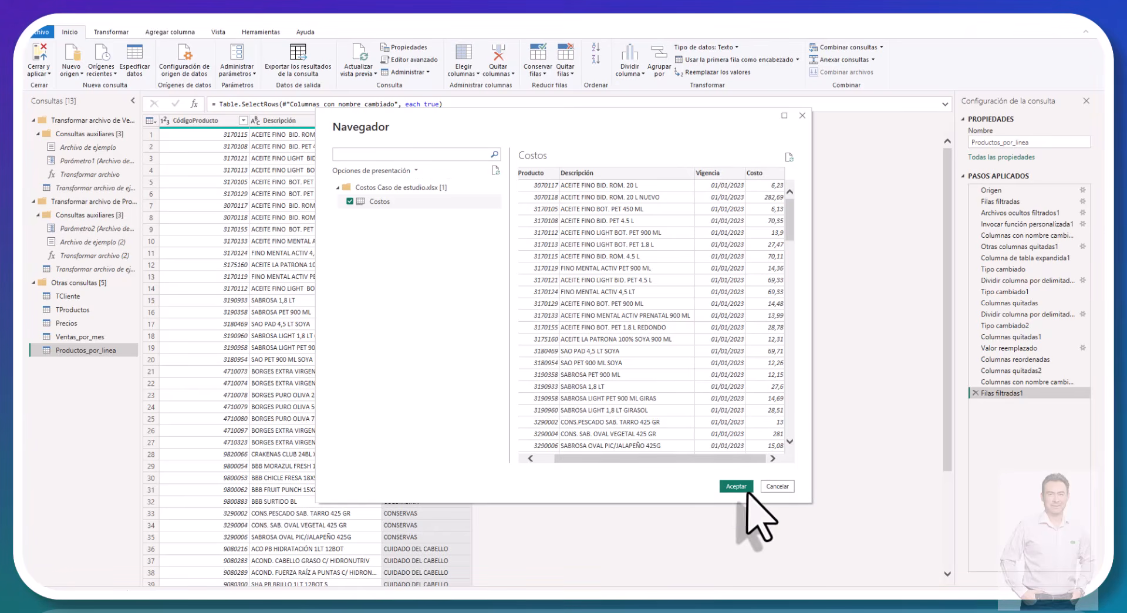
pyautogui.click(743, 487)
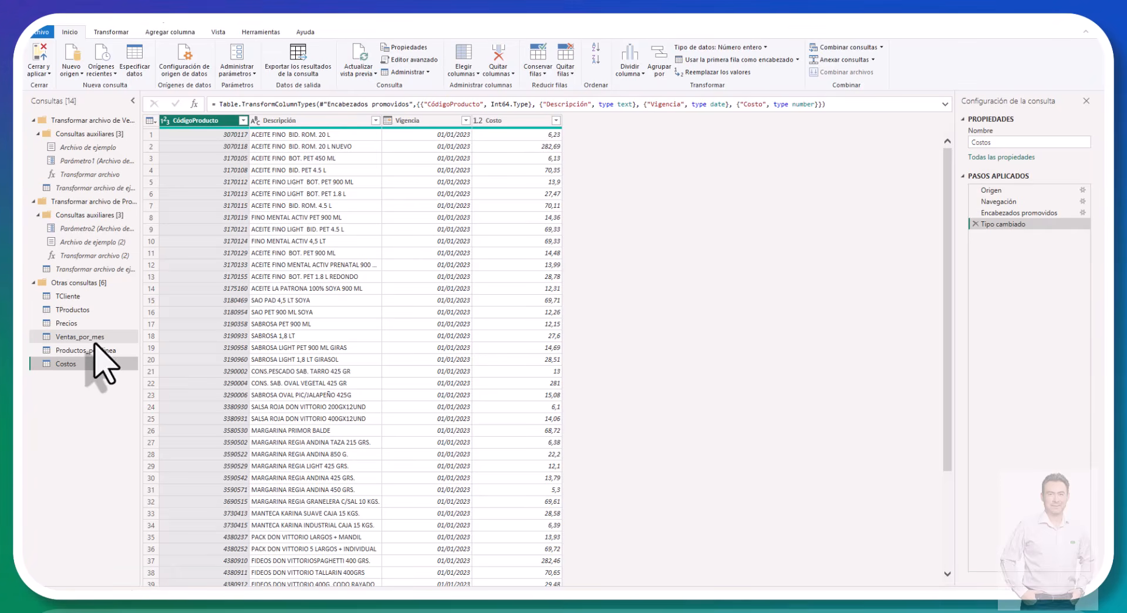
pyautogui.click(94, 340)
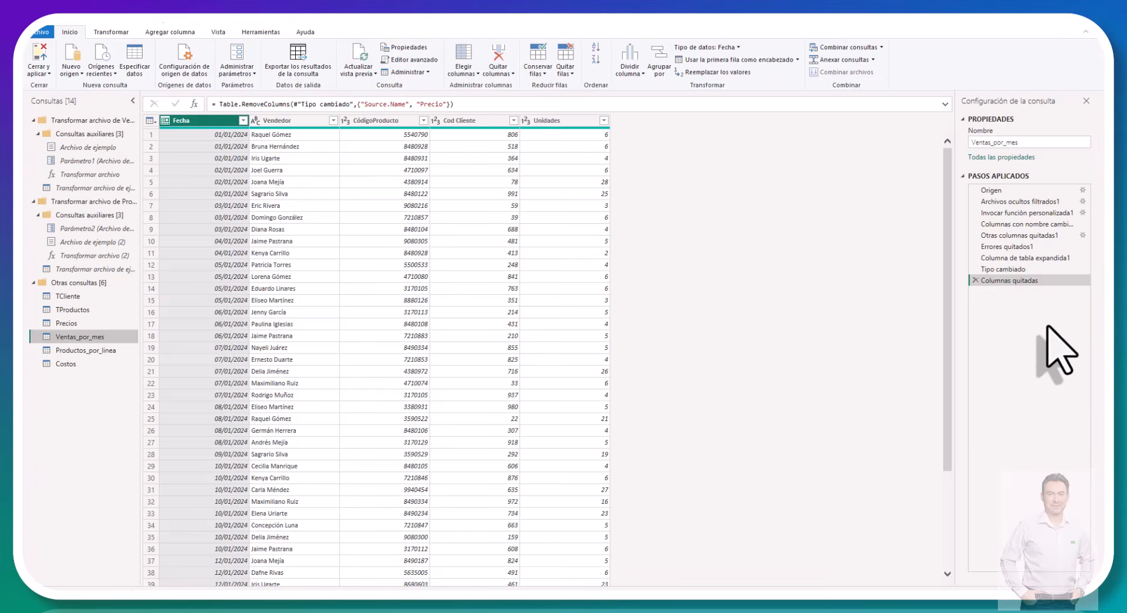
pyautogui.click(167, 32)
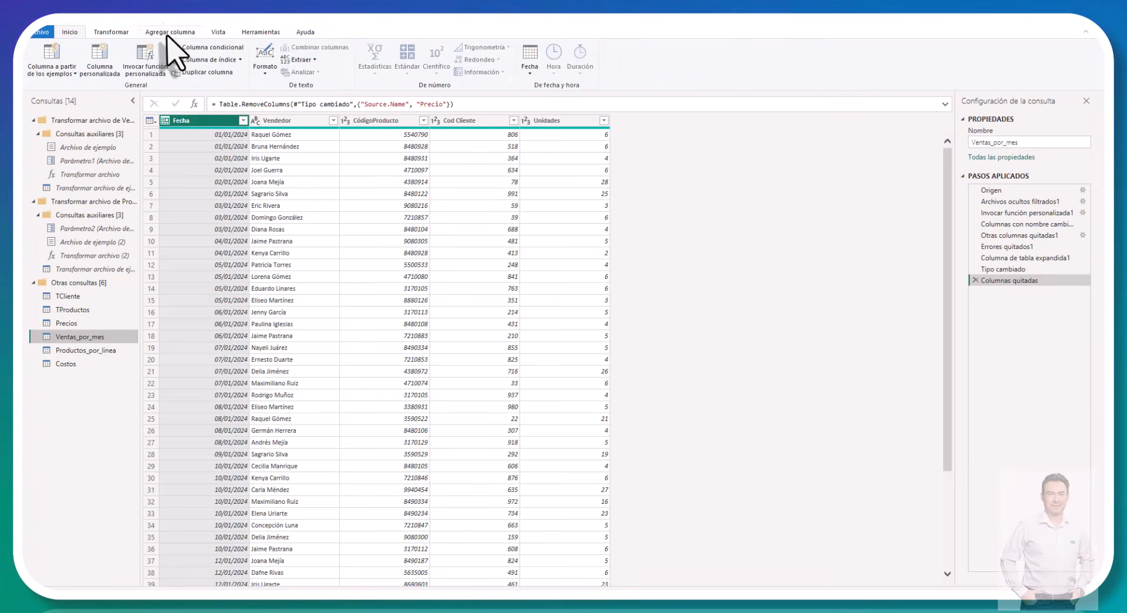
pyautogui.click(97, 64)
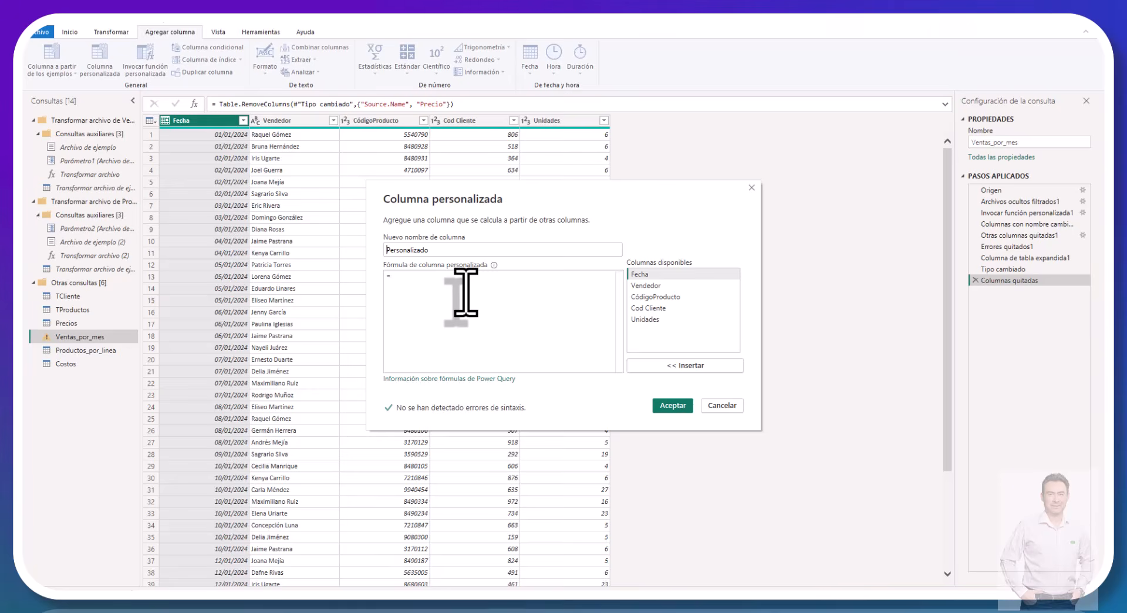
pyautogui.click(723, 405)
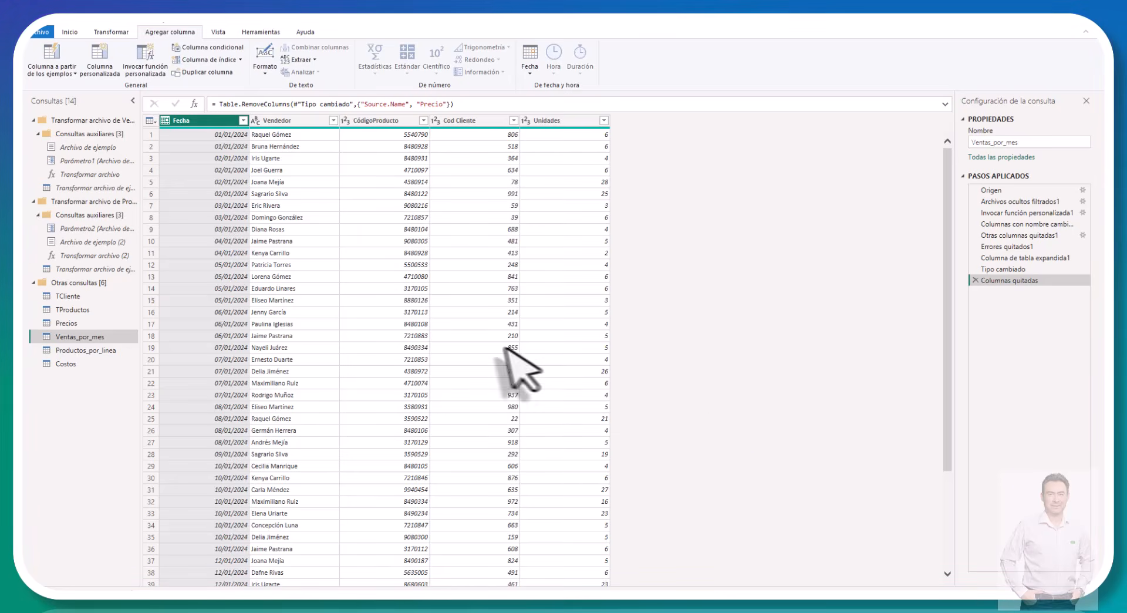
# Step: Duplicate the Costos query and rename the copy as Version Costos
pyautogui.click(71, 366)
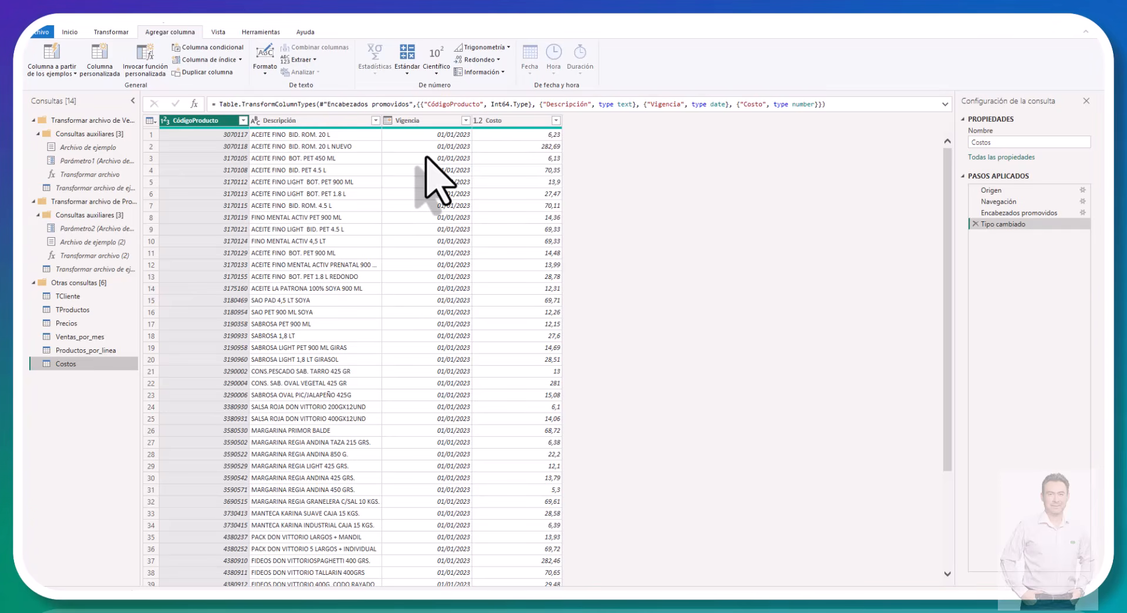
pyautogui.rightClick(63, 370)
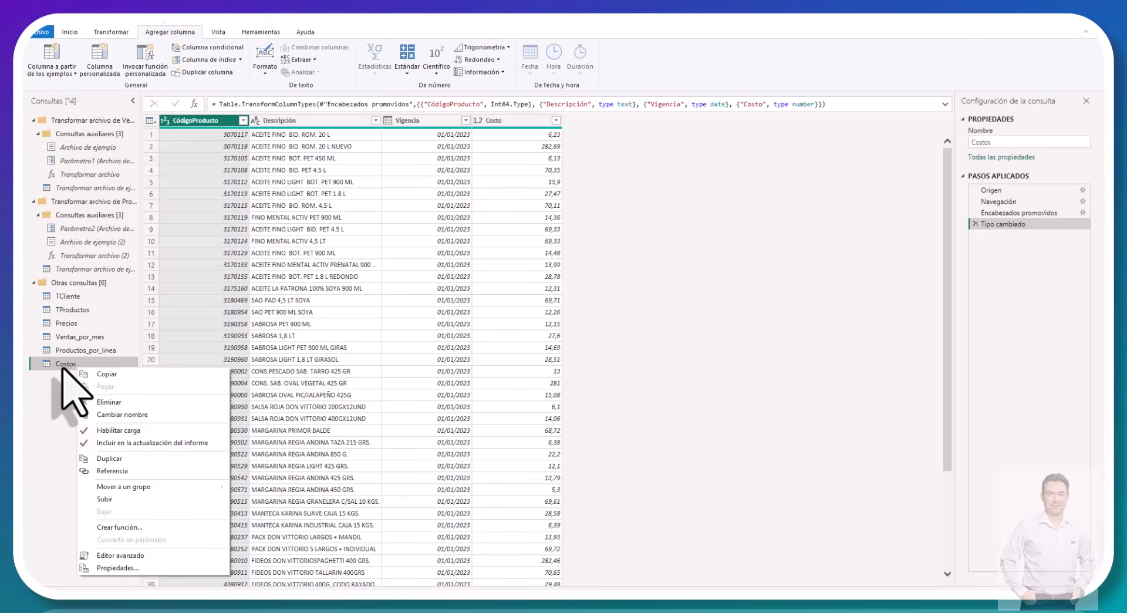
pyautogui.click(110, 458)
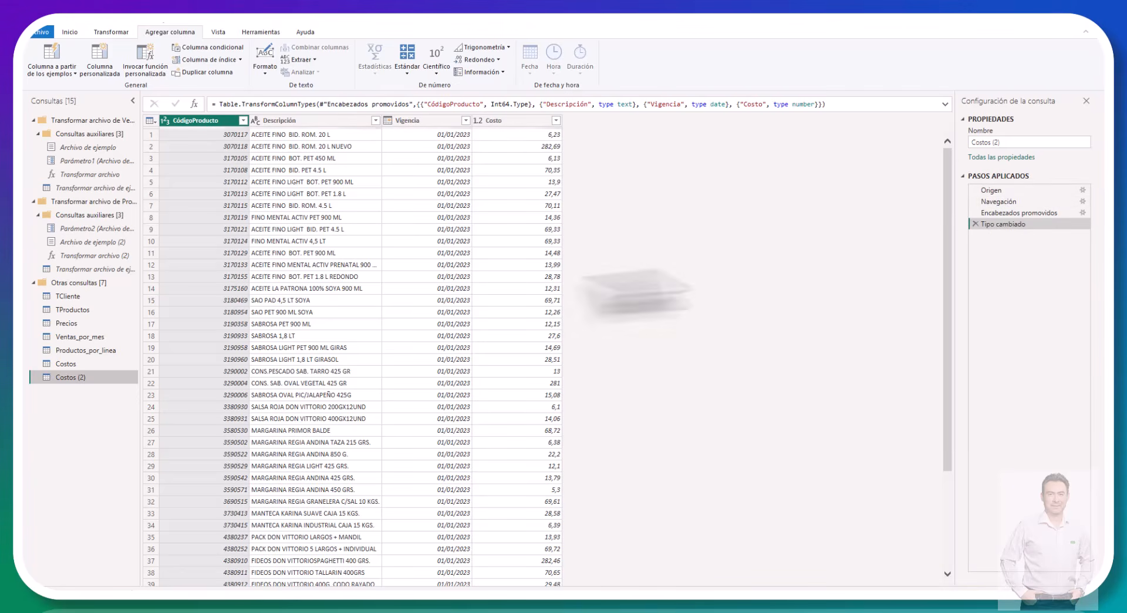
pyautogui.doubleClick(78, 379)
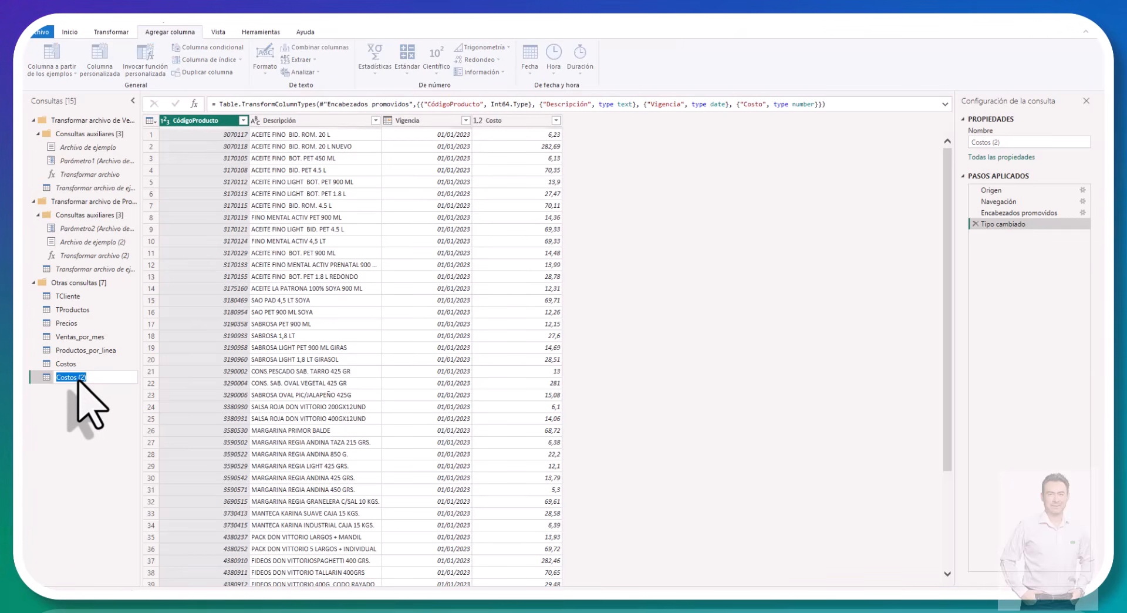
pyautogui.write('Version')
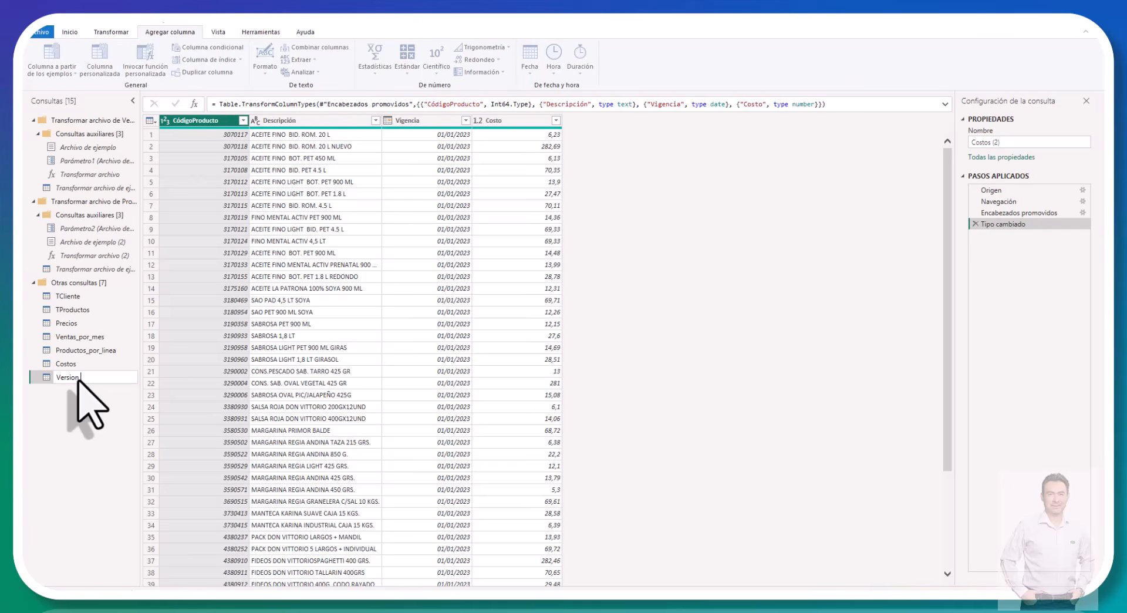
pyautogui.press('Return')
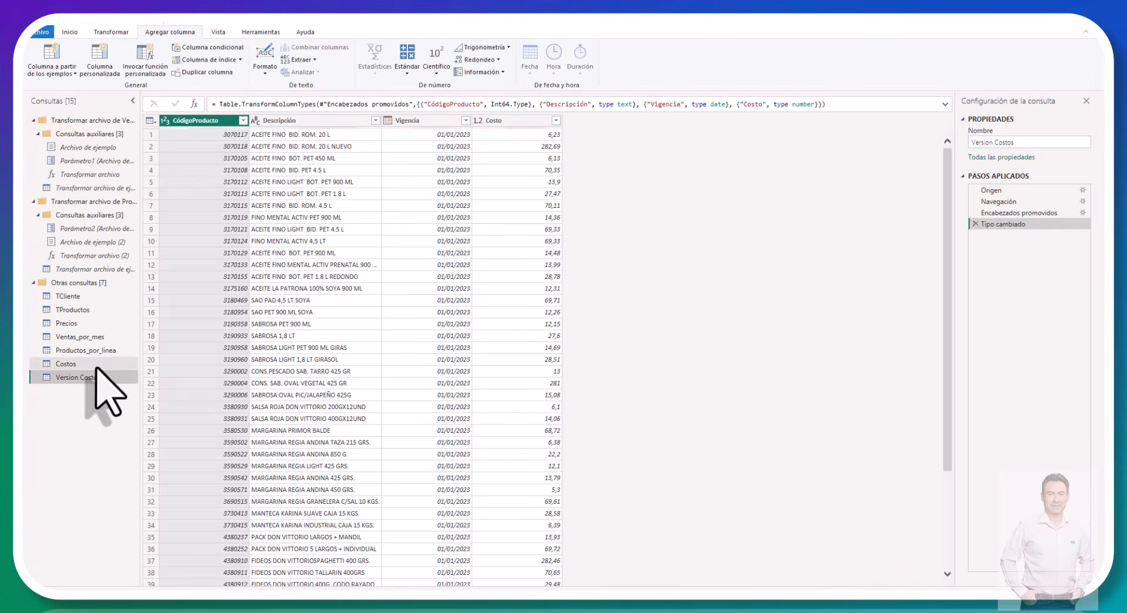
# Step: Group the Version Costos query by Vigencia with a row count and remove the resulting Recuento column
pyautogui.click(431, 121)
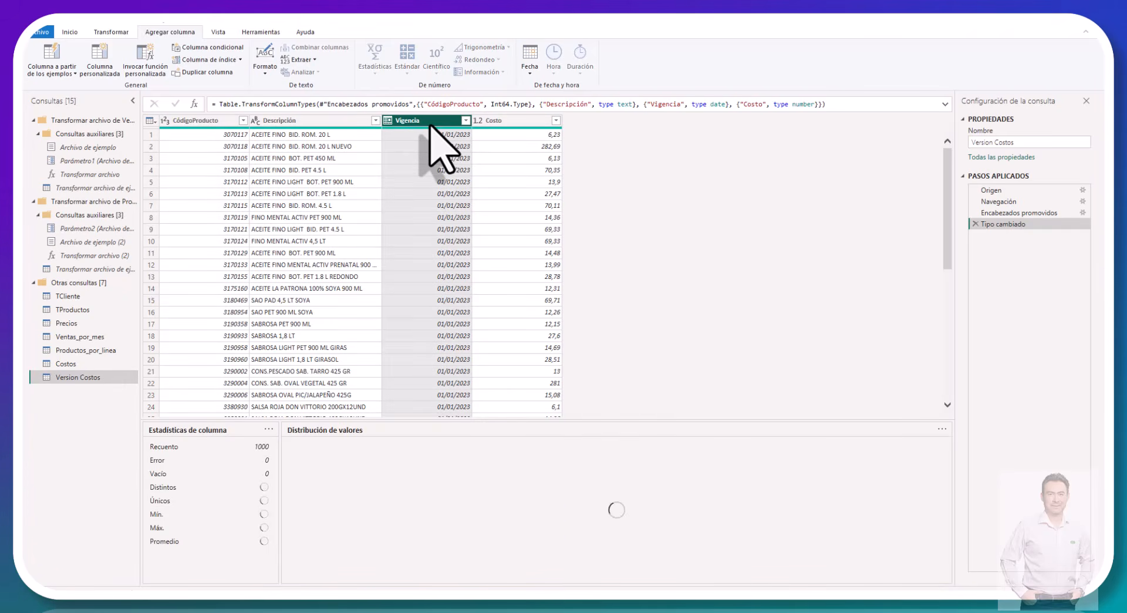
pyautogui.click(69, 32)
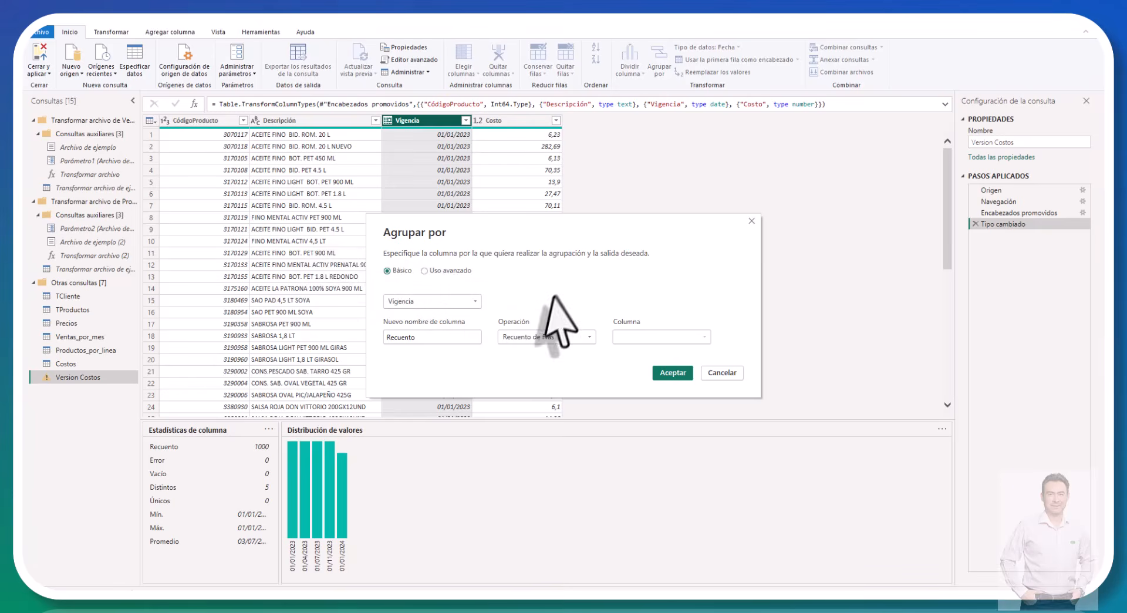
pyautogui.click(670, 373)
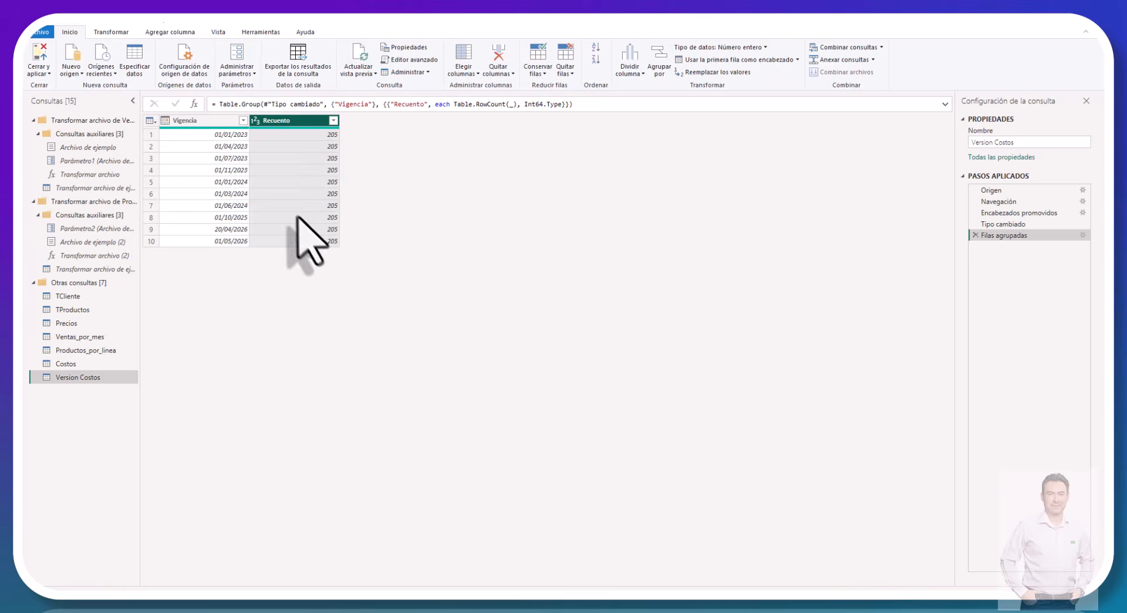
pyautogui.rightClick(282, 121)
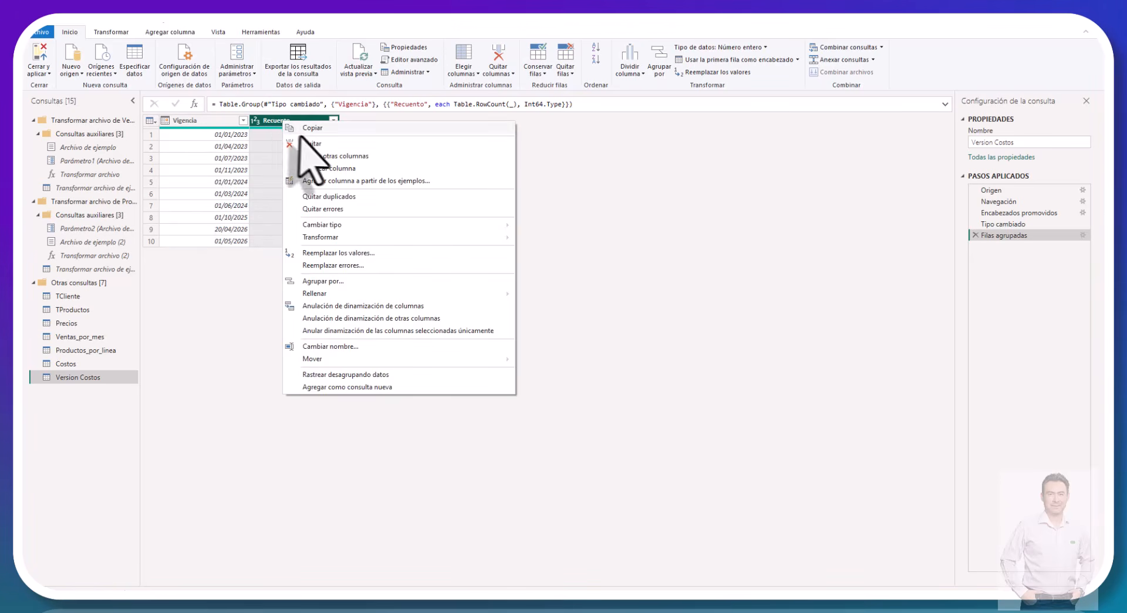
pyautogui.click(315, 148)
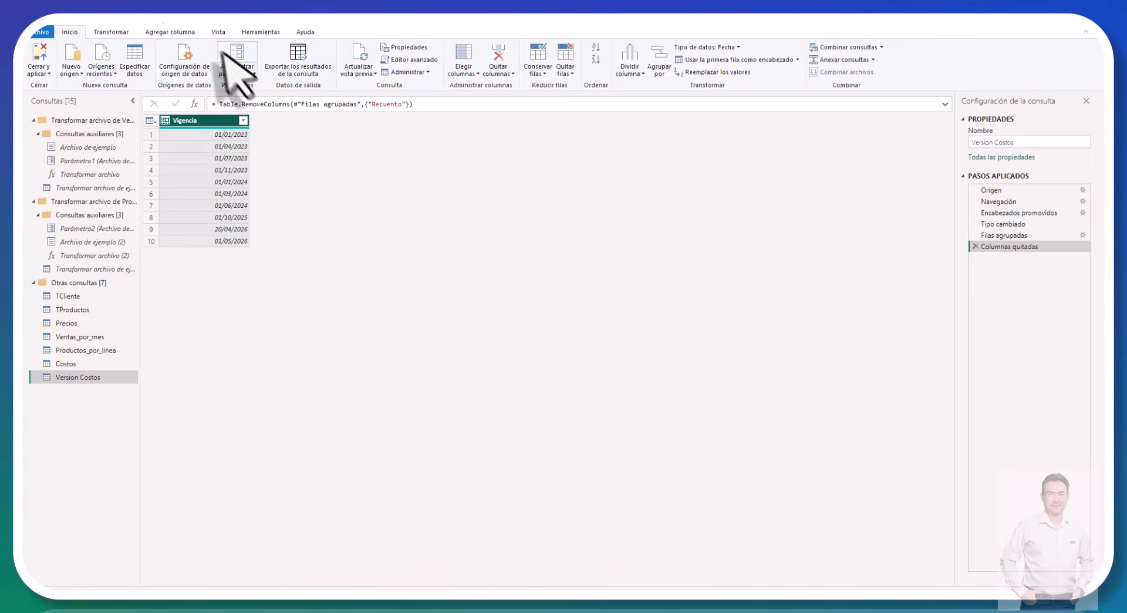
# Step: Add an index column starting from 1 to the Version Costos query and rename it as Versión_Costos
pyautogui.click(187, 34)
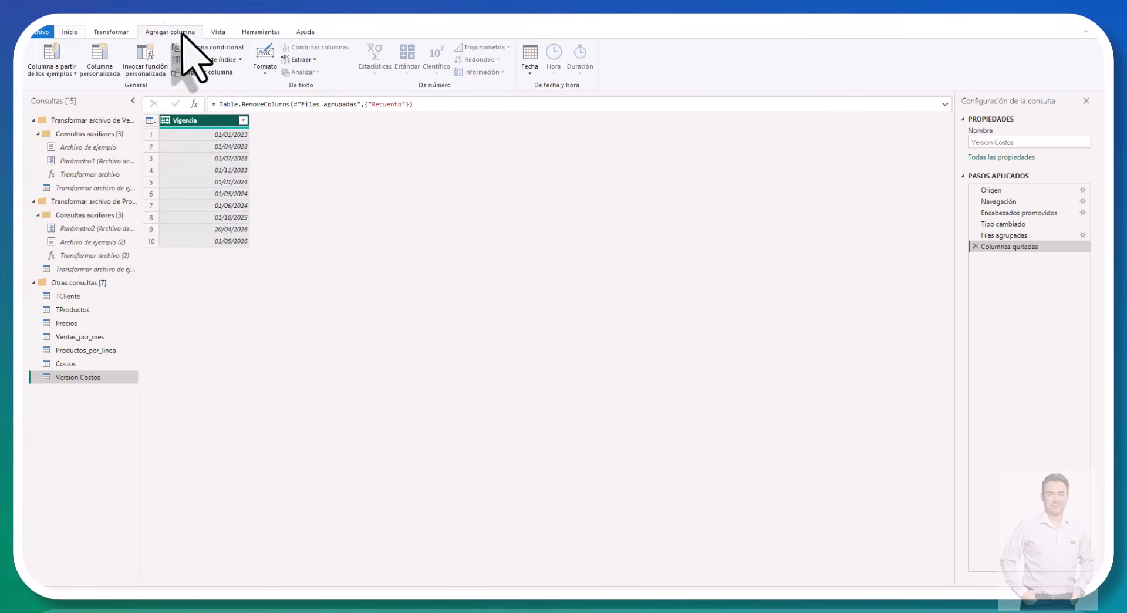
pyautogui.click(240, 60)
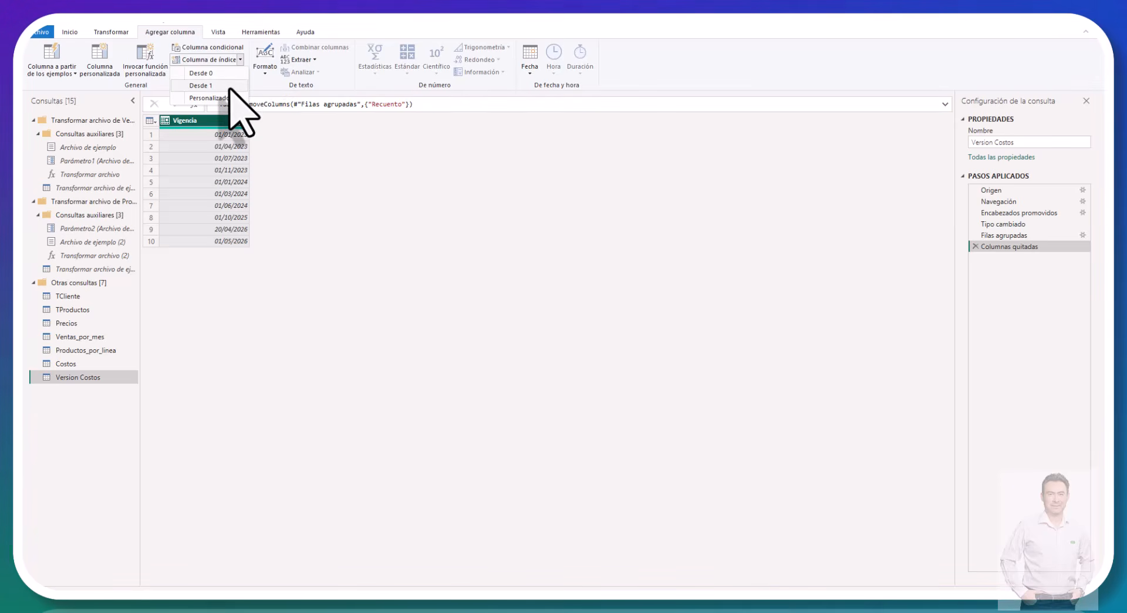
pyautogui.click(229, 87)
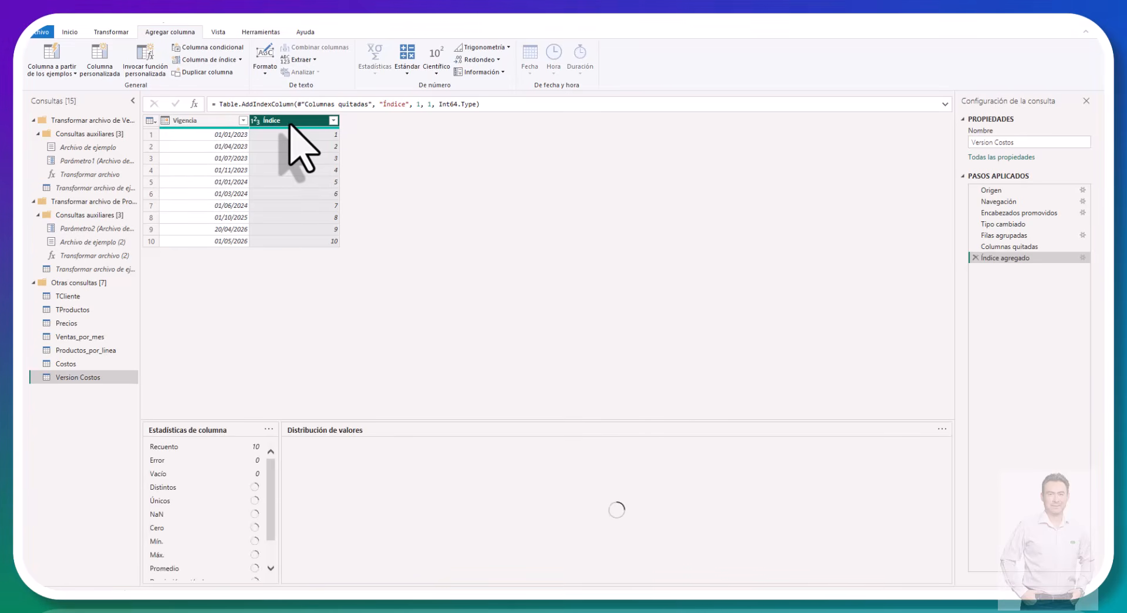
pyautogui.doubleClick(290, 122)
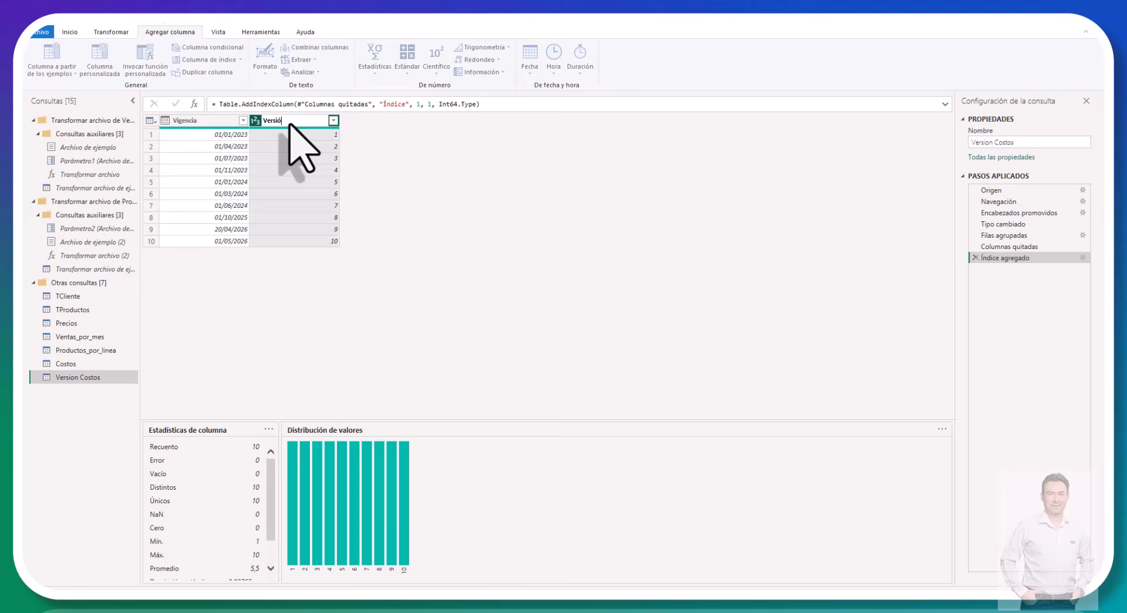
pyautogui.write('Versión')
pyautogui.press('Return')
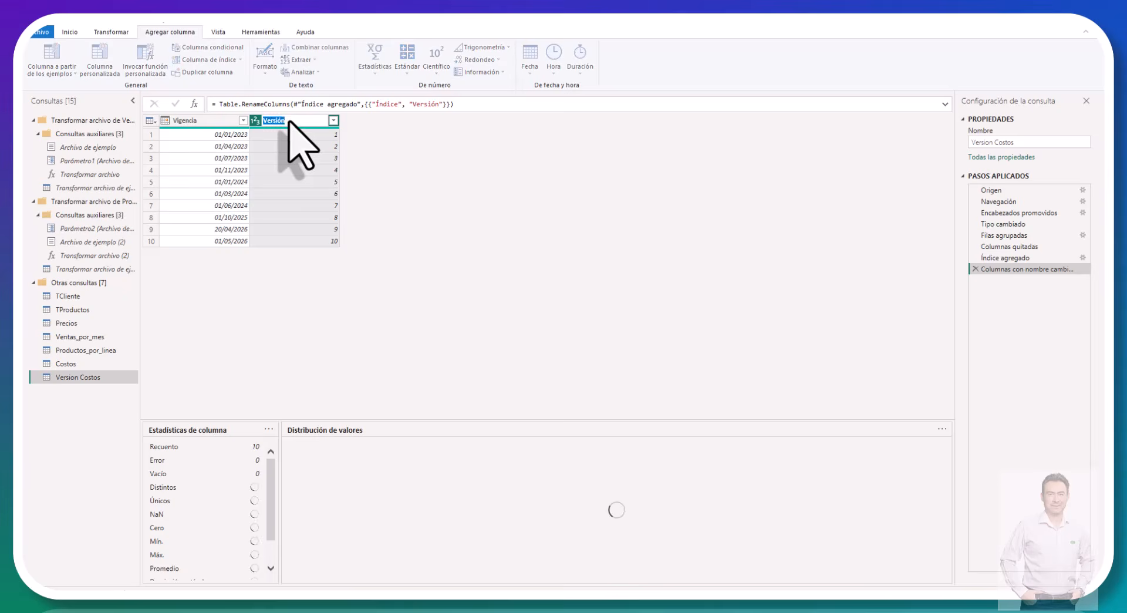
pyautogui.doubleClick(288, 121)
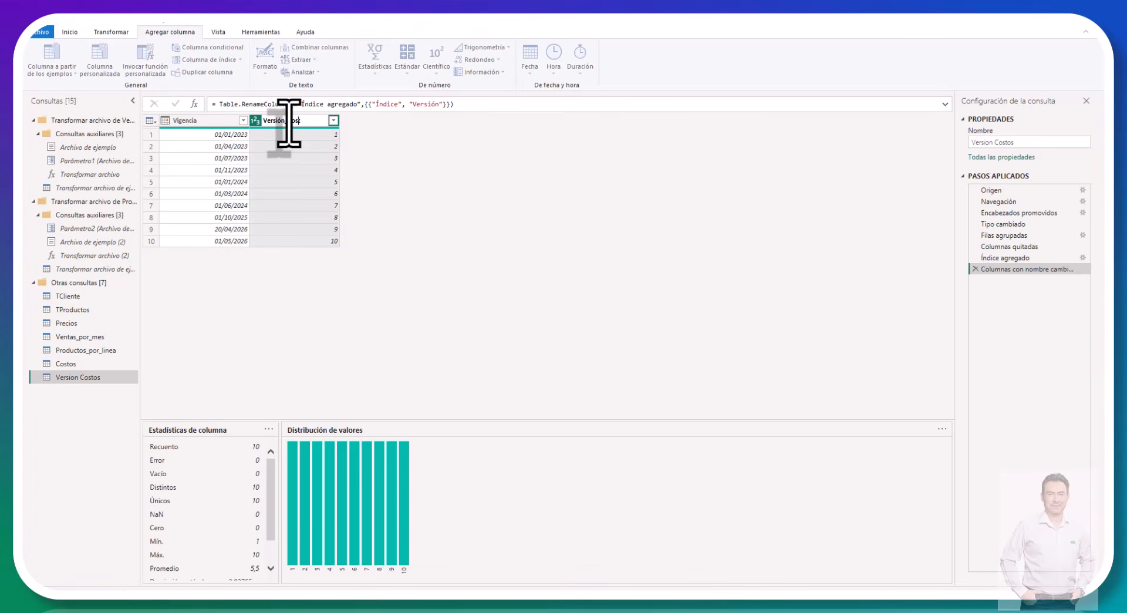
pyautogui.write('_Costos')
pyautogui.press('Return')
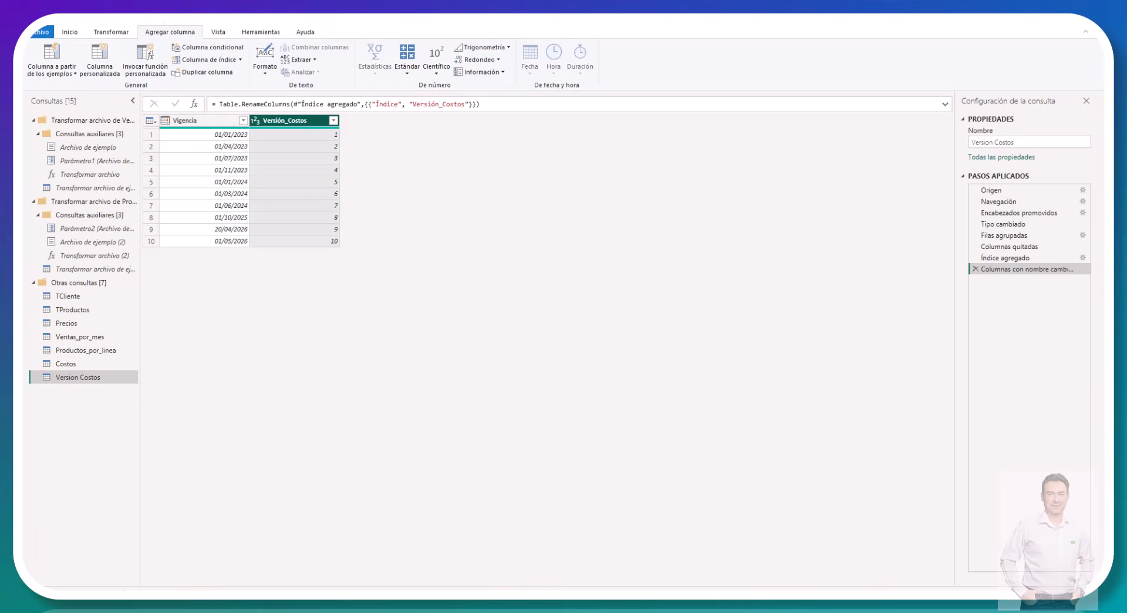
# Step: Duplicate the Precios query and rename the copy as Version precios
pyautogui.click(74, 326)
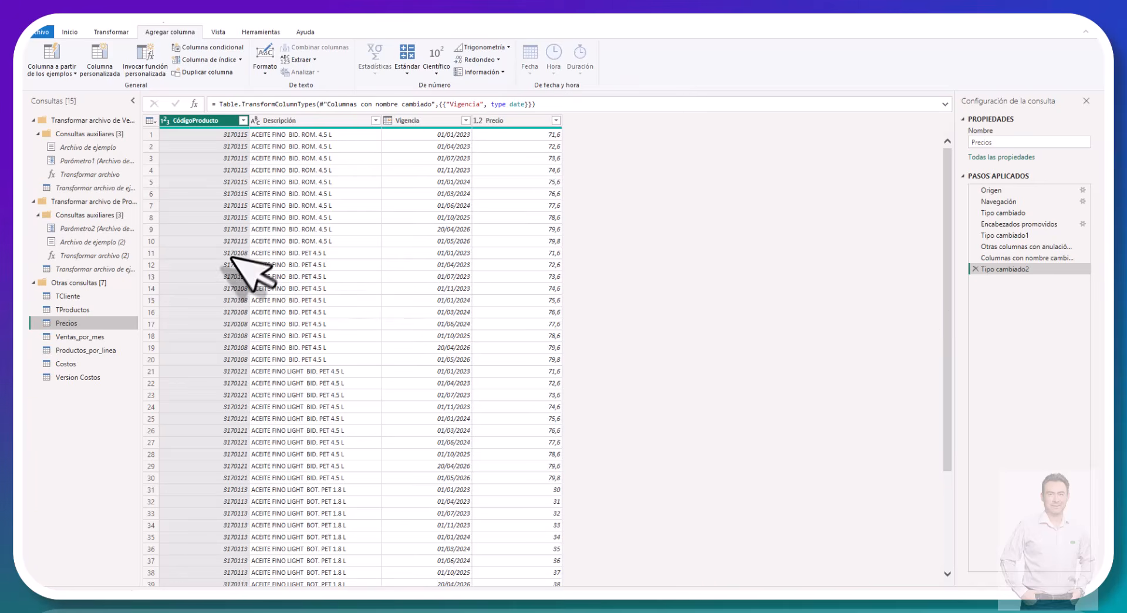
pyautogui.rightClick(57, 326)
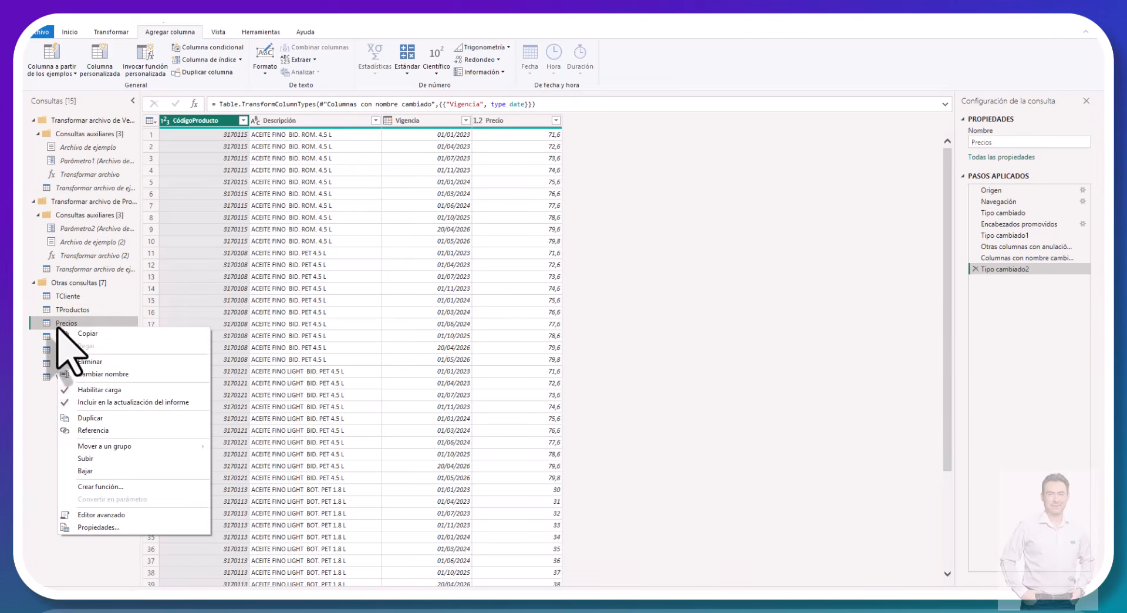
pyautogui.click(82, 419)
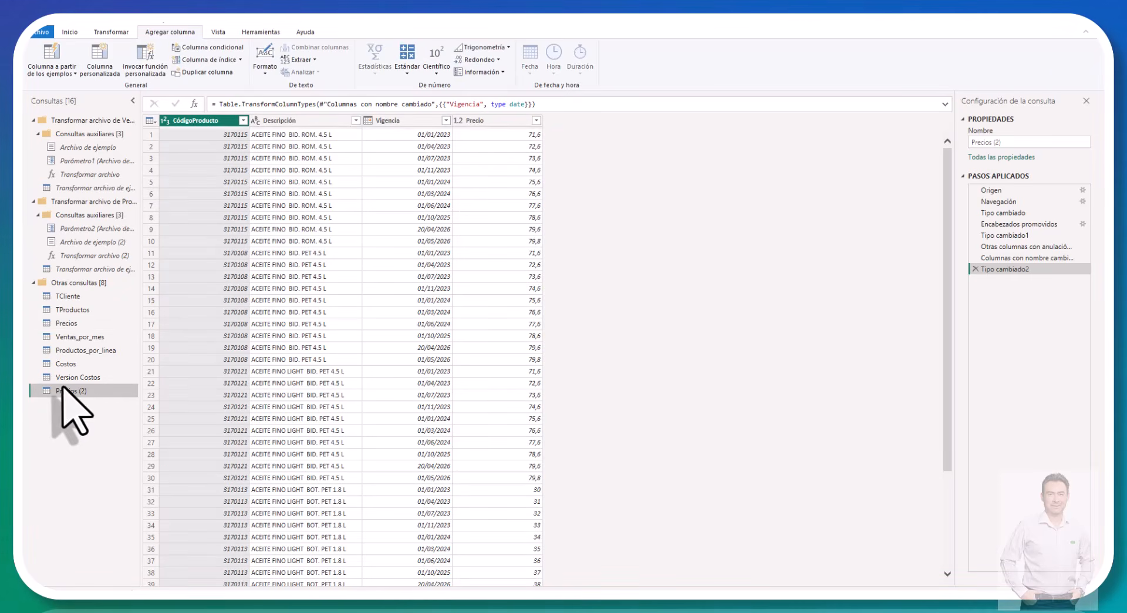
pyautogui.doubleClick(82, 391)
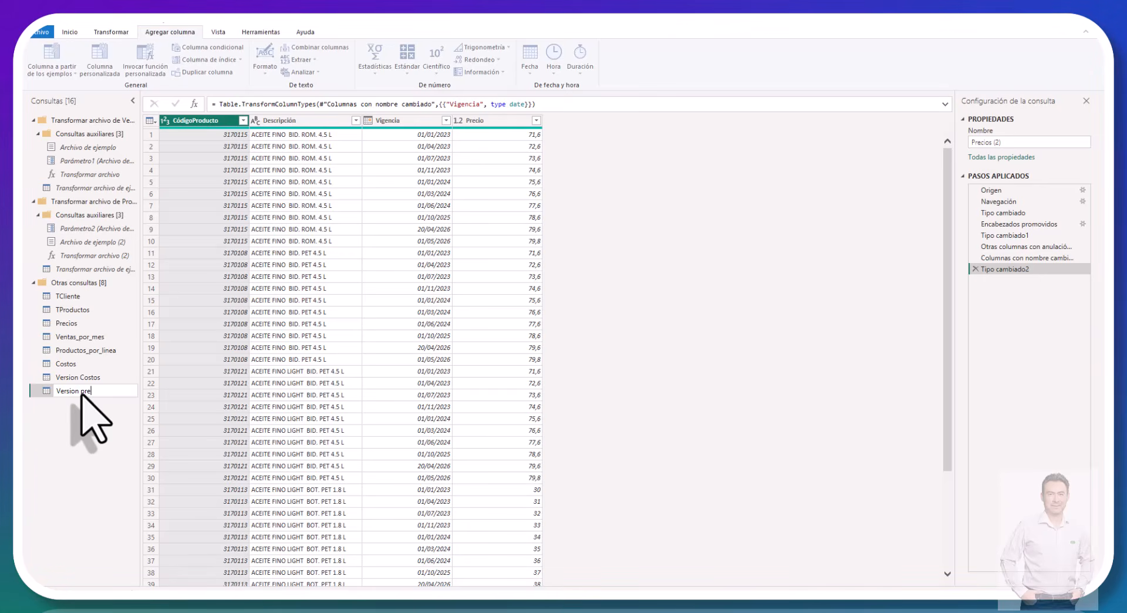
pyautogui.press('Return')
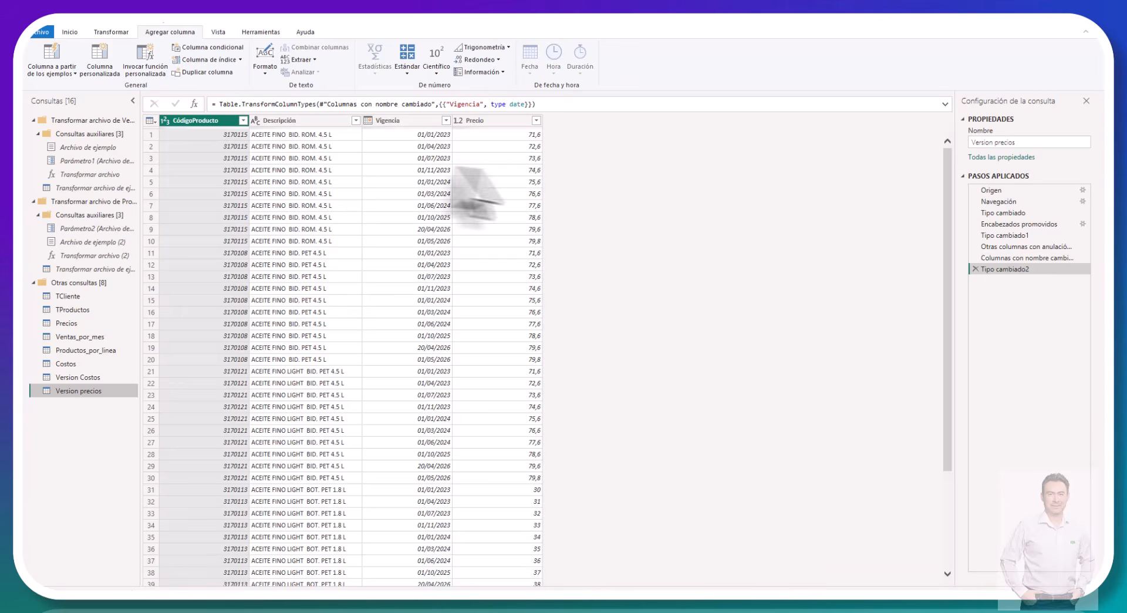
# Step: Group the Version precios query by Vigencia with a row count and remove the resulting Recuento column
pyautogui.click(396, 125)
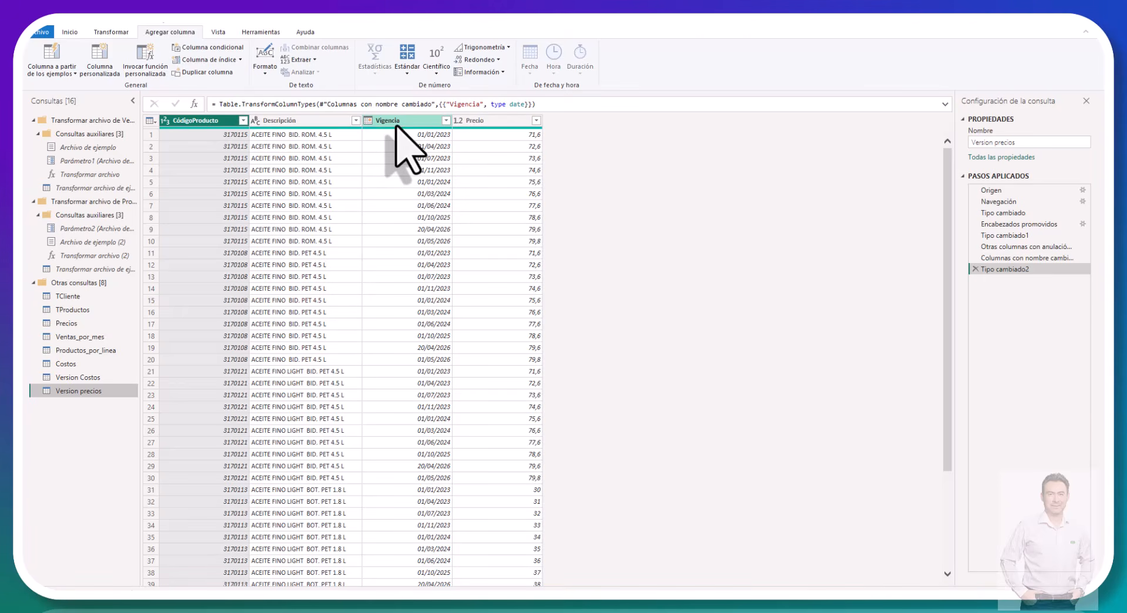
pyautogui.click(397, 122)
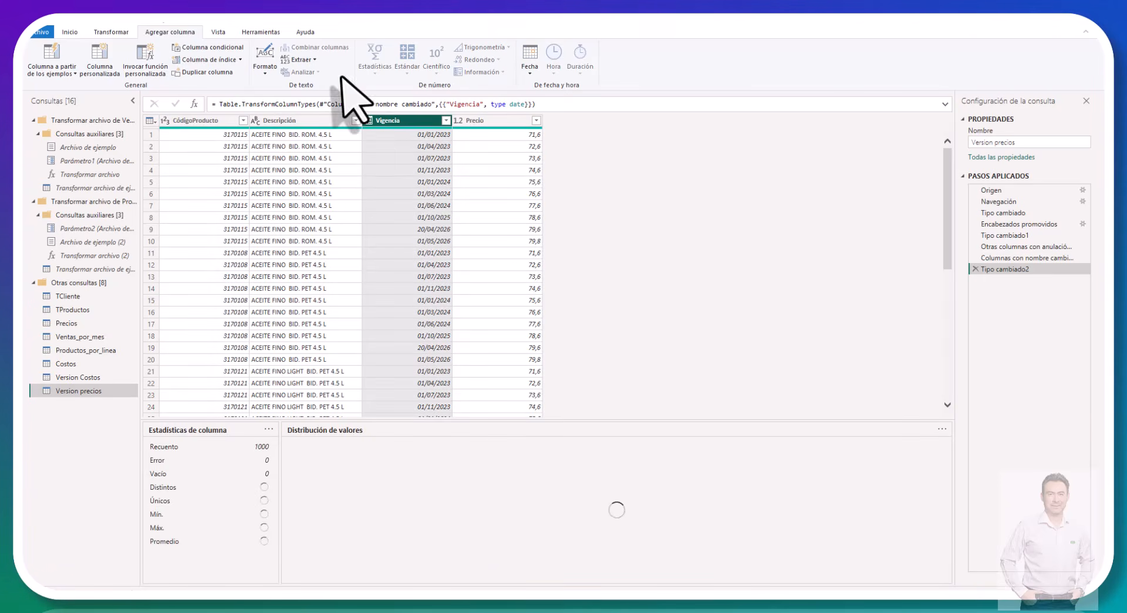
pyautogui.click(70, 31)
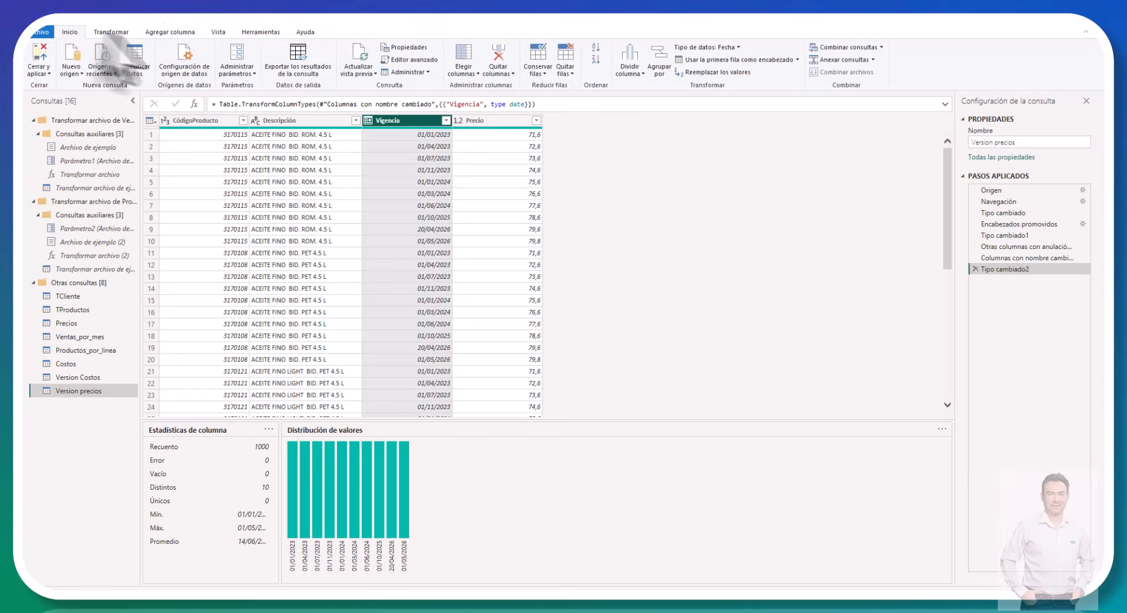
pyautogui.click(666, 65)
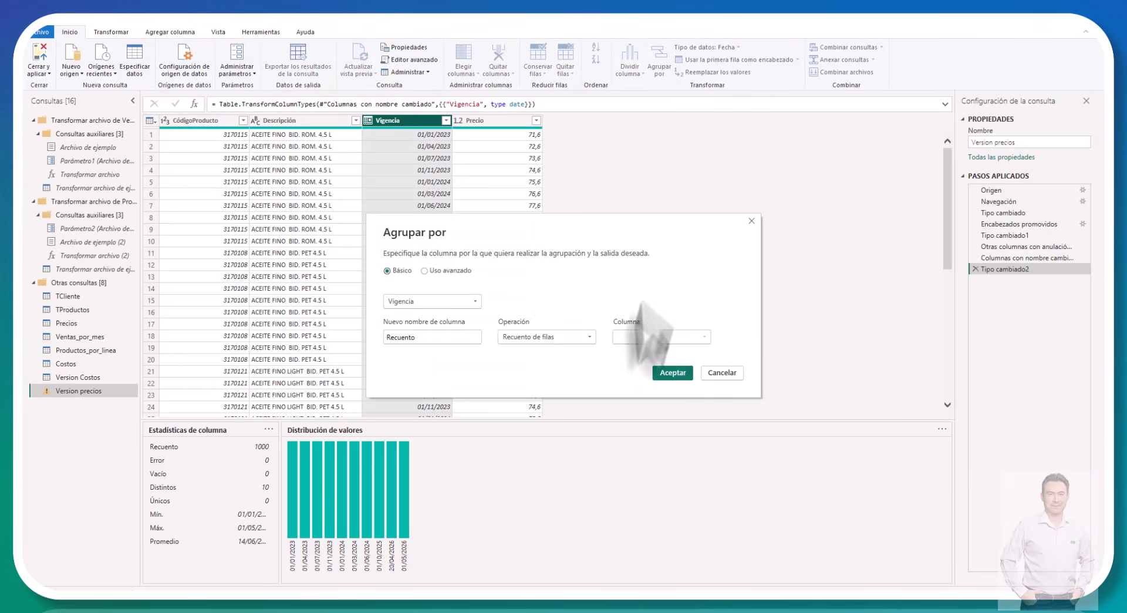
pyautogui.click(672, 372)
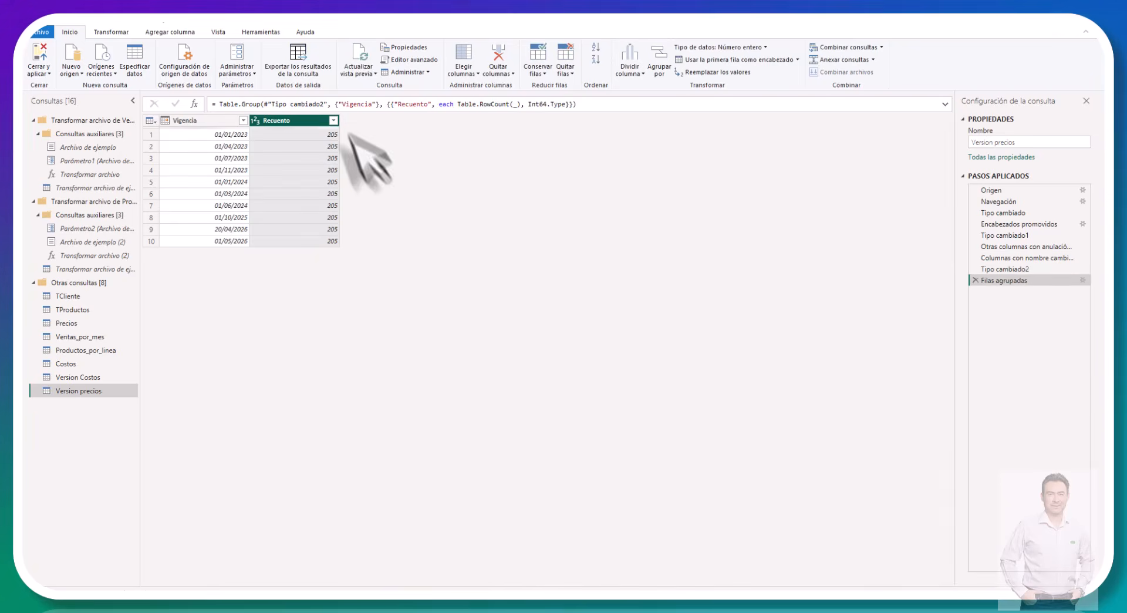
pyautogui.rightClick(285, 122)
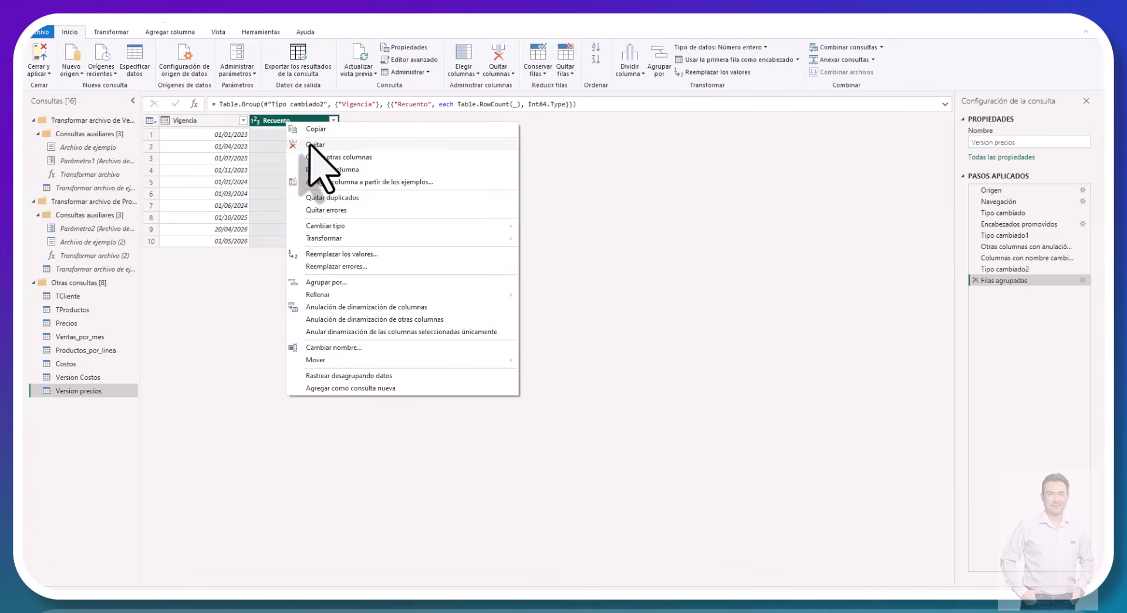
pyautogui.click(308, 145)
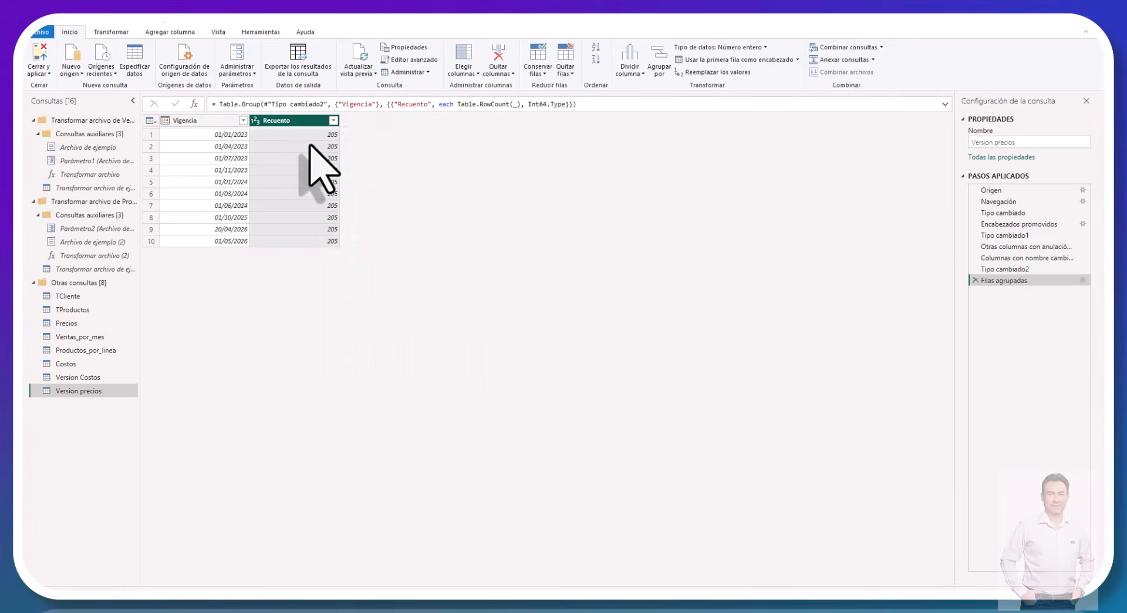
# Step: Add an index column starting from 1 to the Version precios query
pyautogui.click(170, 32)
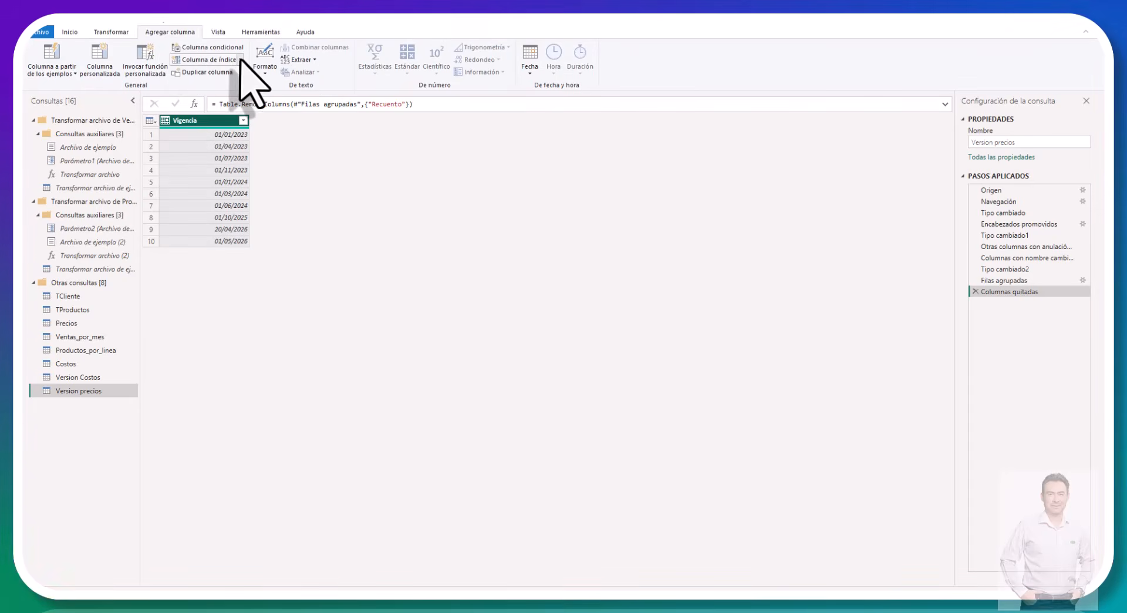
pyautogui.click(239, 60)
pyautogui.click(226, 86)
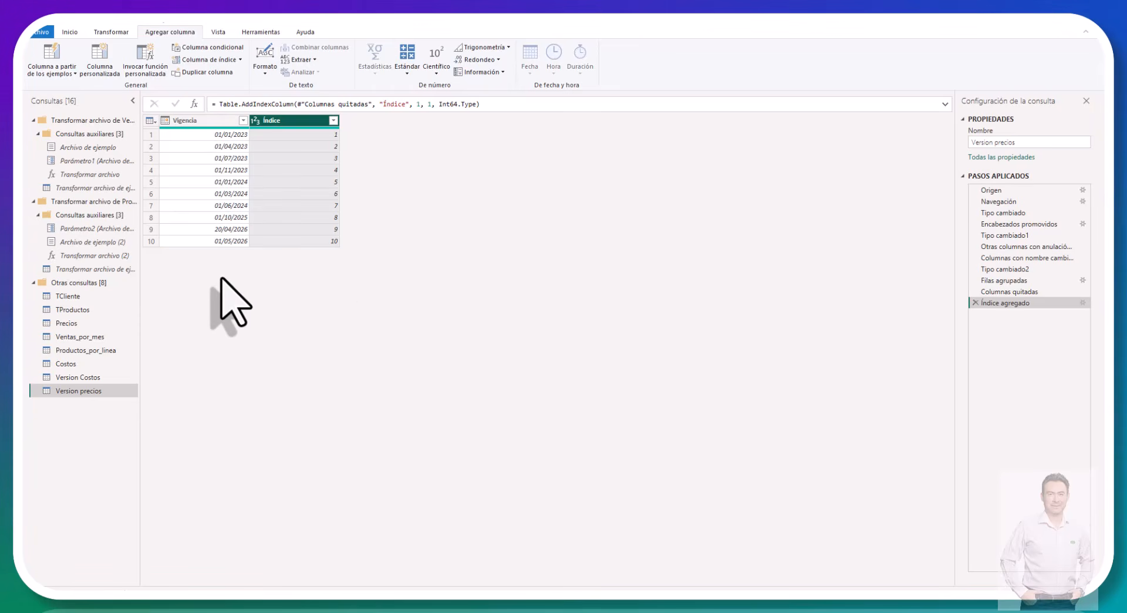
# Step: Start a custom column in the Ventas_por_mes query and open its formula with a let expression
pyautogui.click(88, 322)
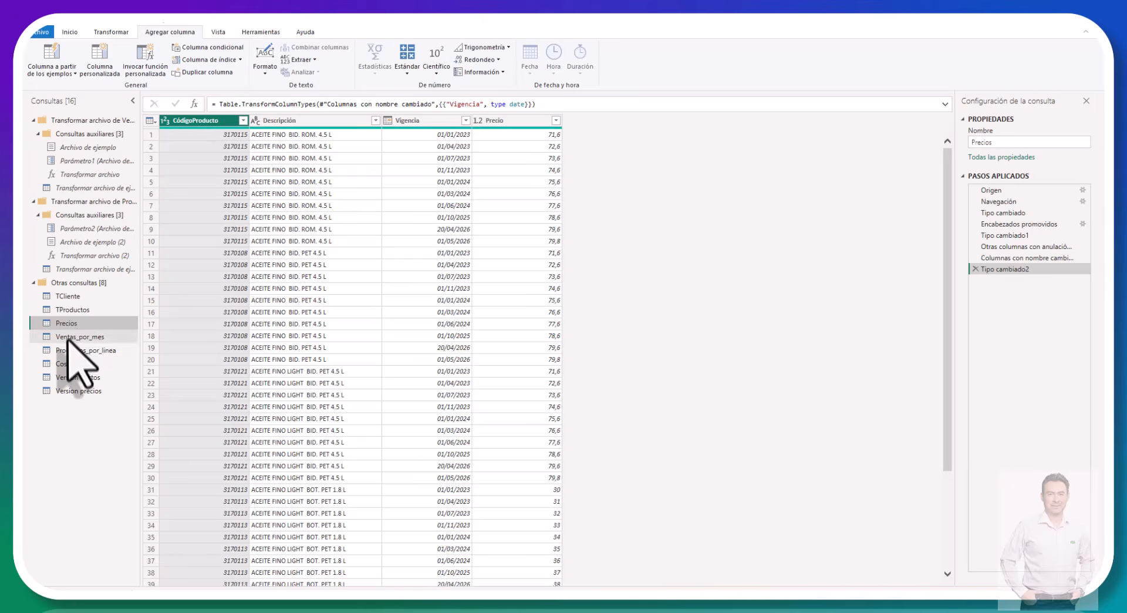
pyautogui.click(73, 336)
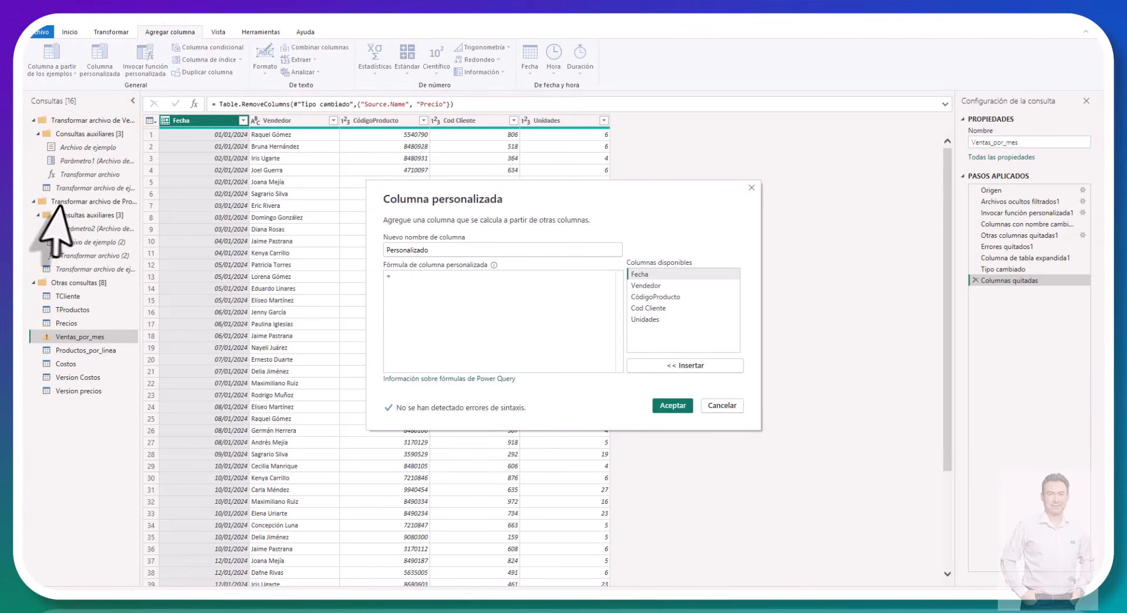
pyautogui.click(412, 279)
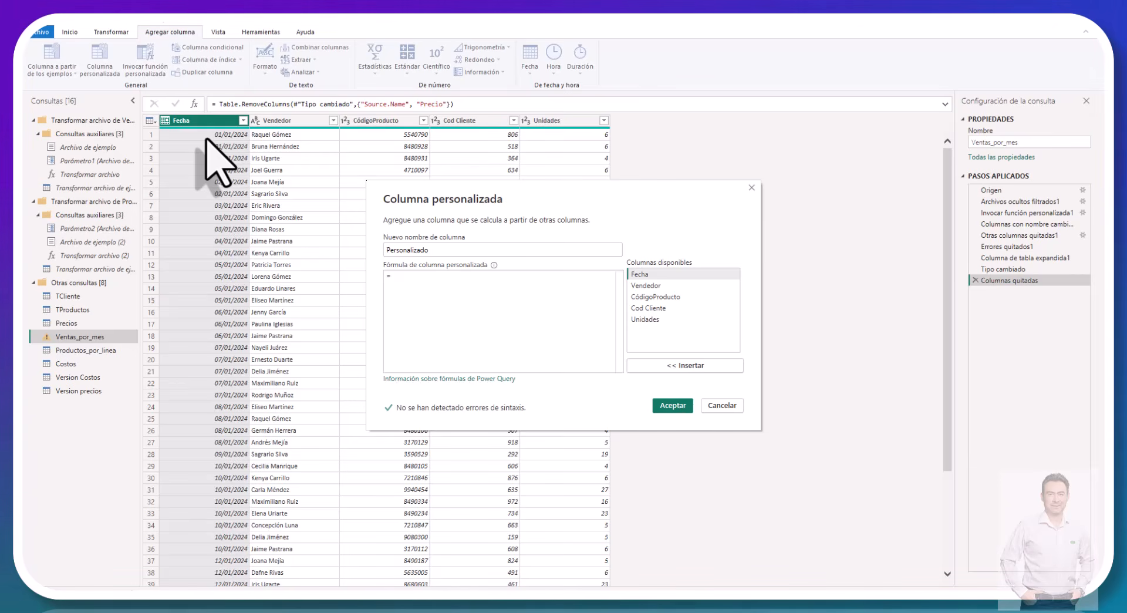
pyautogui.write('let')
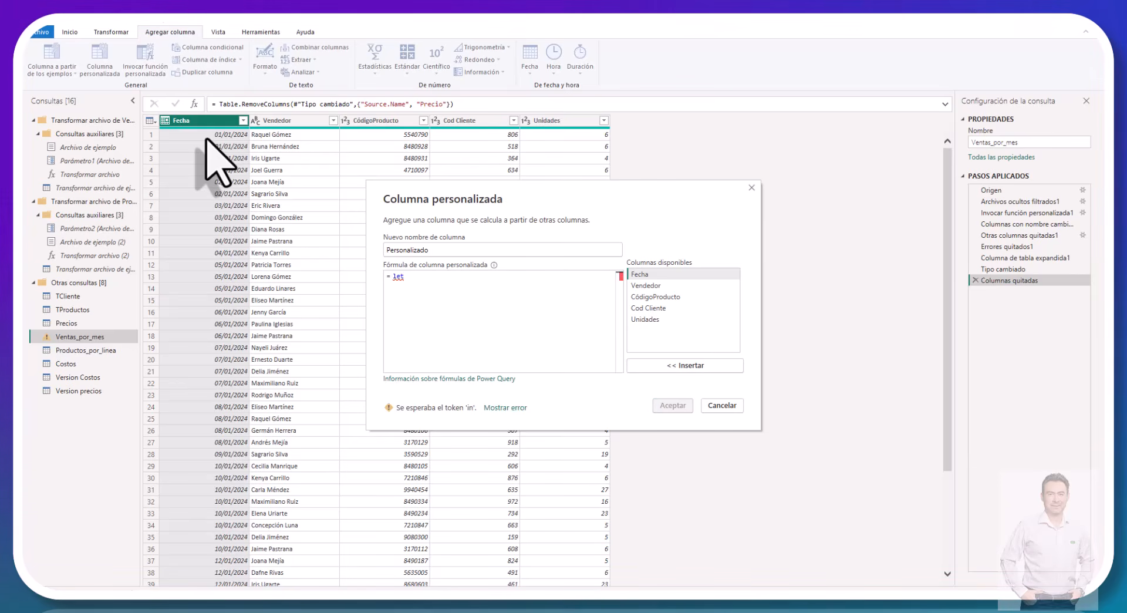
pyautogui.press('Return')
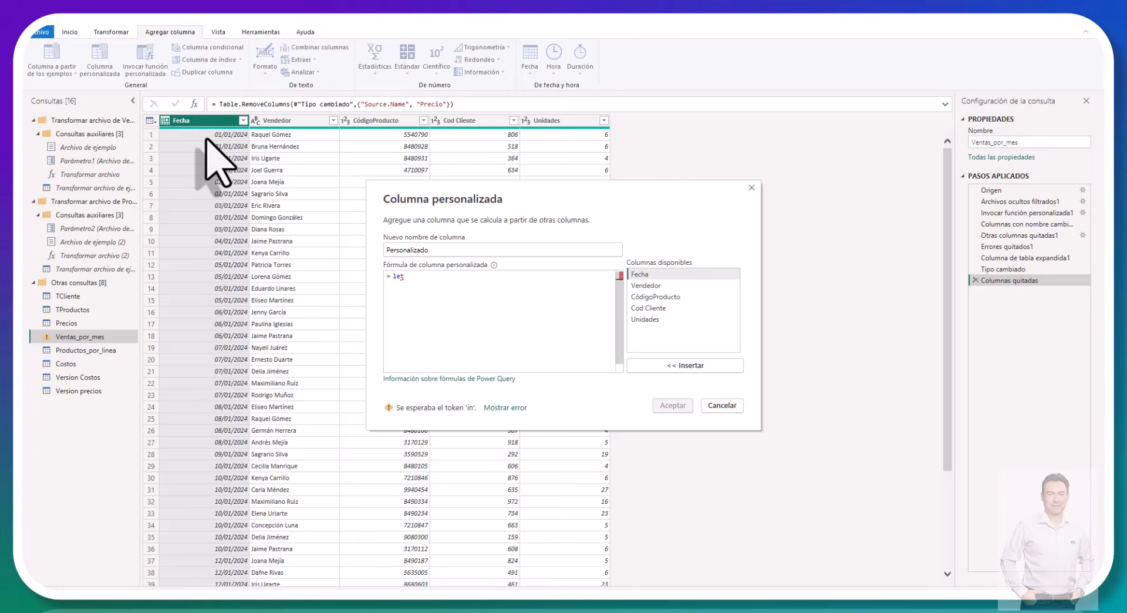
# Step: Define the variable f as [Fecha] in the custom column formula, ending the line with a comma
pyautogui.write('f=')
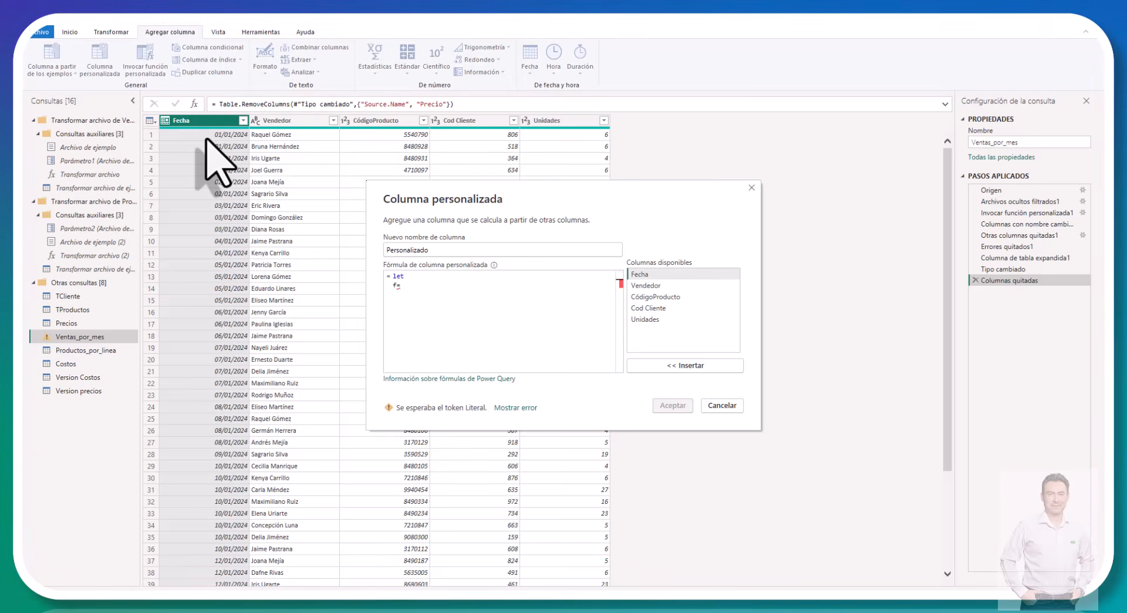
pyautogui.write('[')
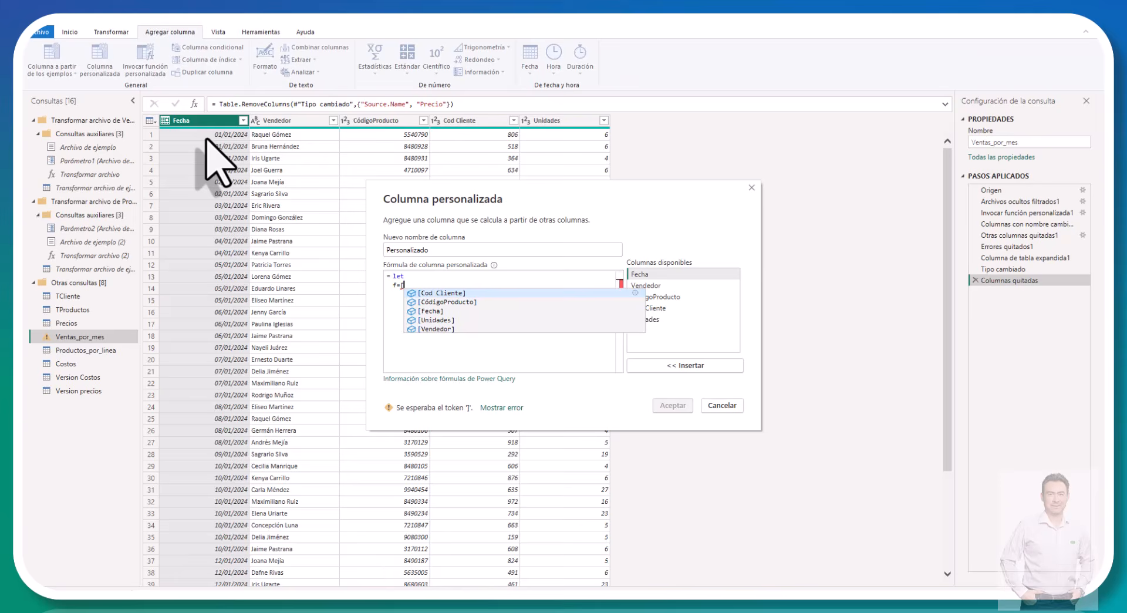
pyautogui.write('Fecha')
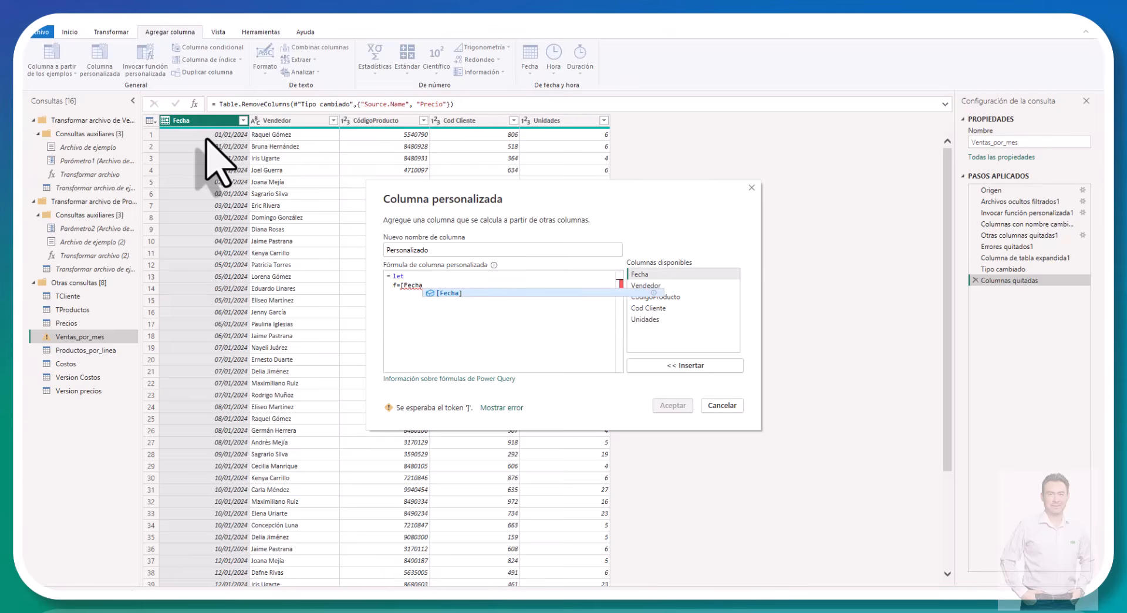
pyautogui.write(']')
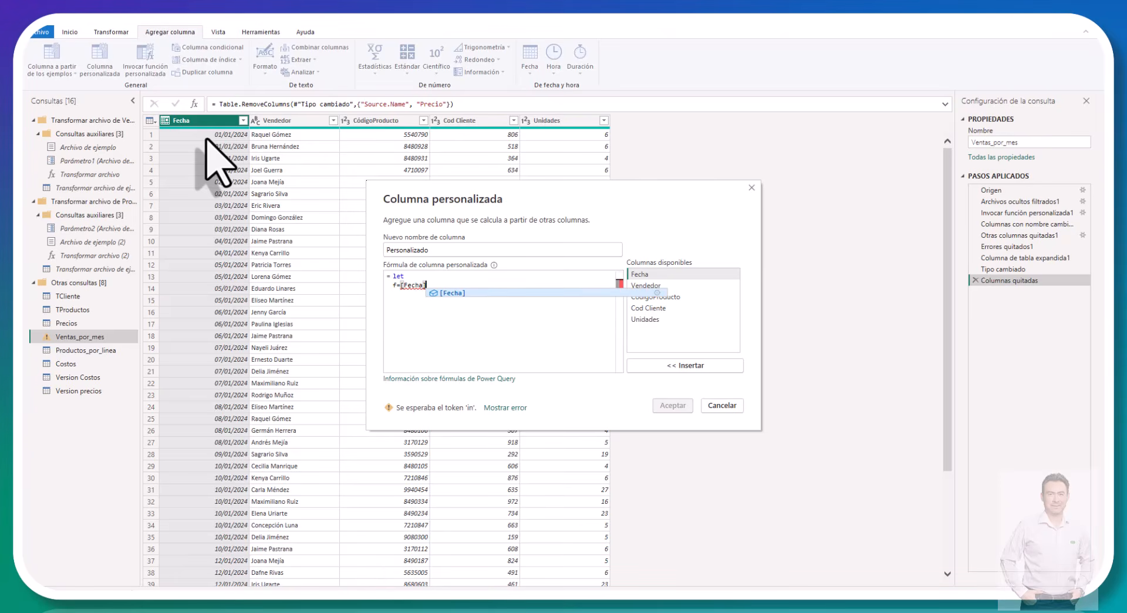
pyautogui.press('Escape')
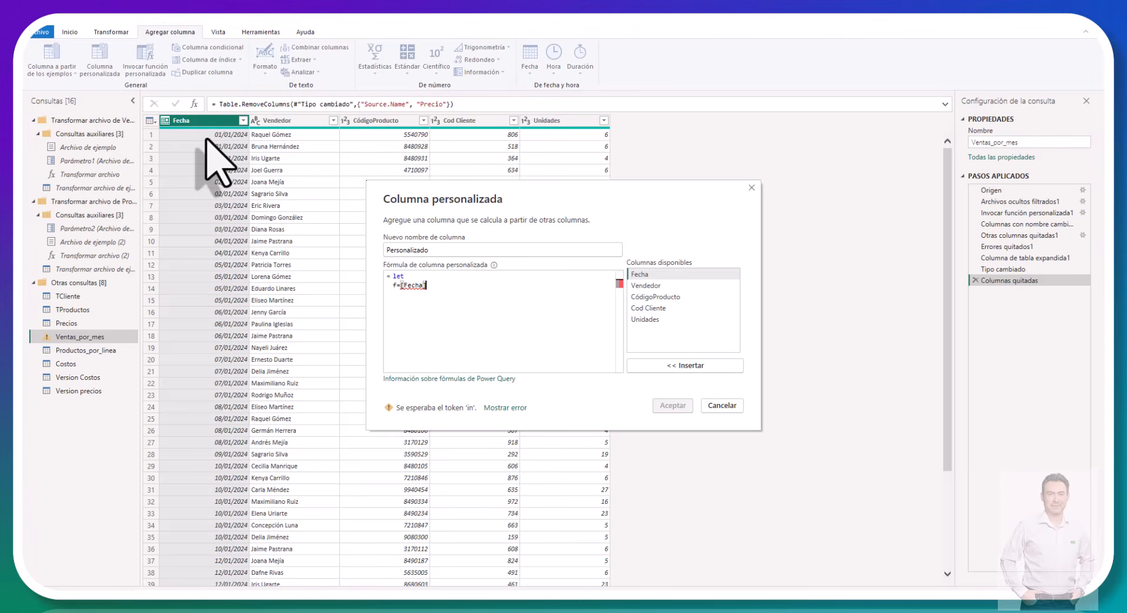
pyautogui.press('Return')
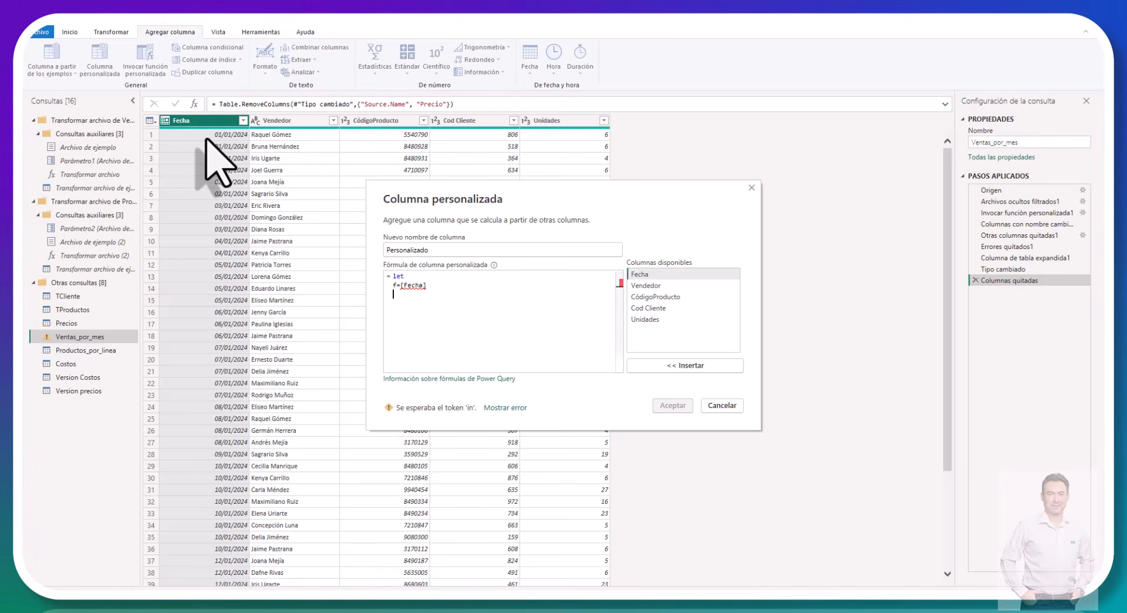
pyautogui.write(',')
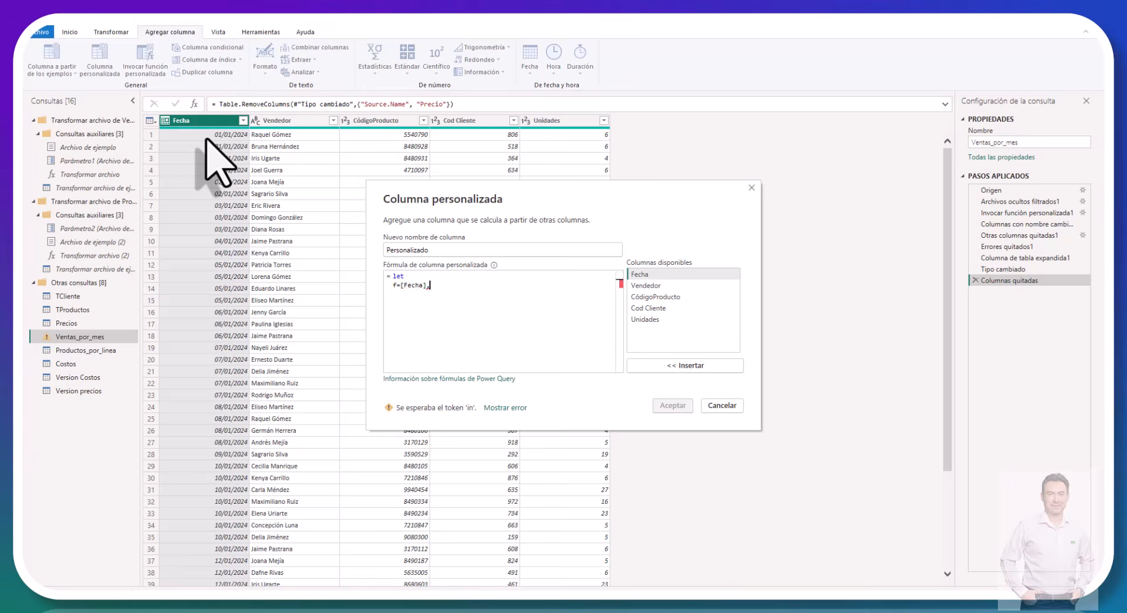
pyautogui.press('Return')
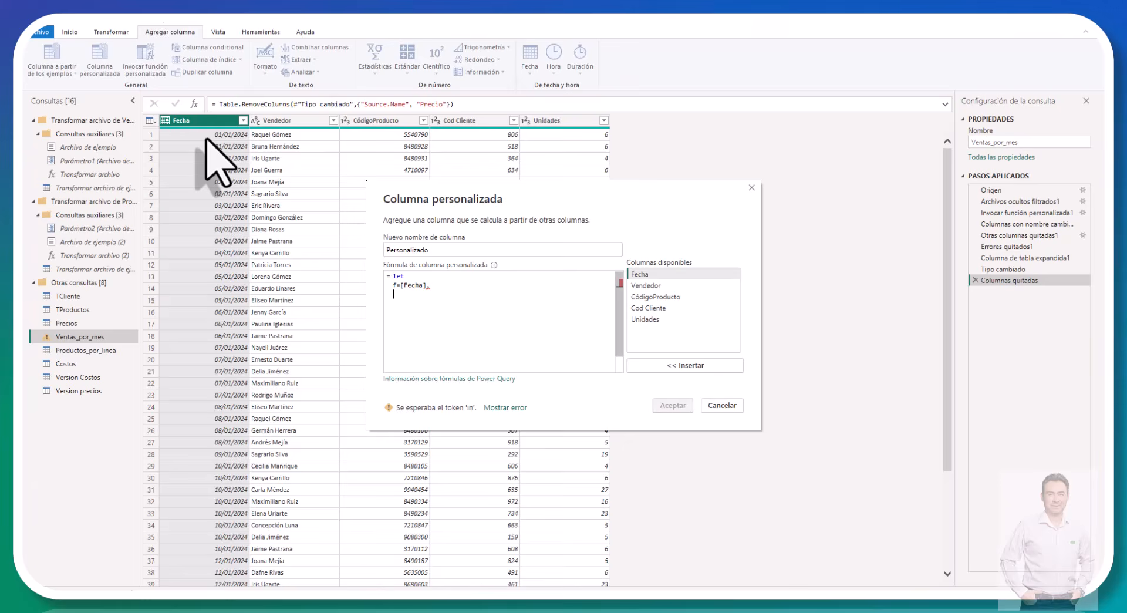
# Step: Begin the definition of the variable t in the formula with a Table.SelectRows function call
pyautogui.write('t=')
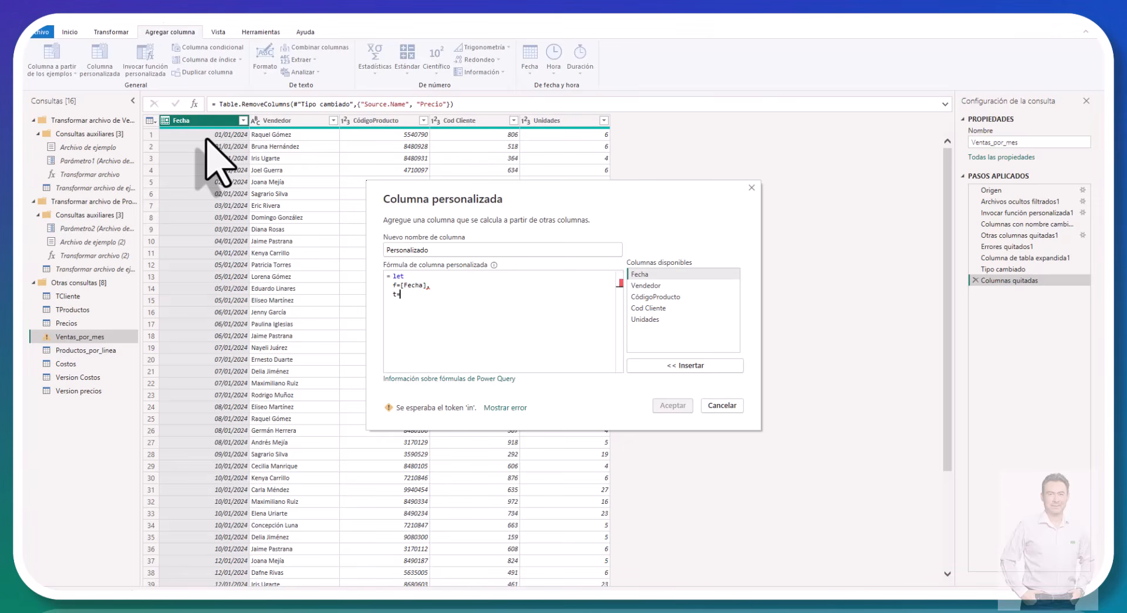
pyautogui.write('Tabl')
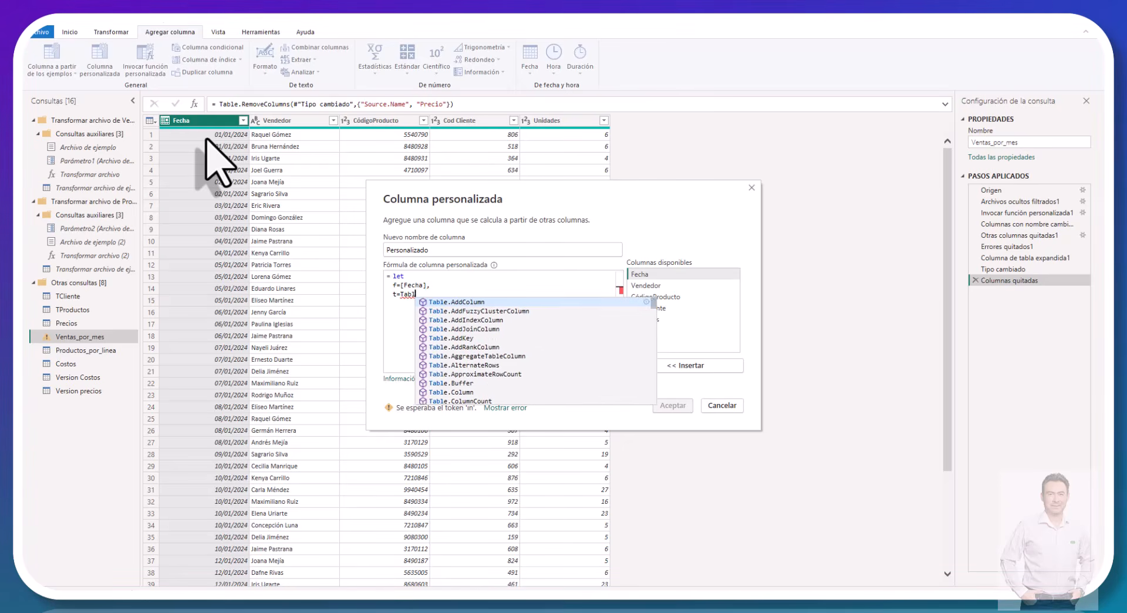
pyautogui.write('e.')
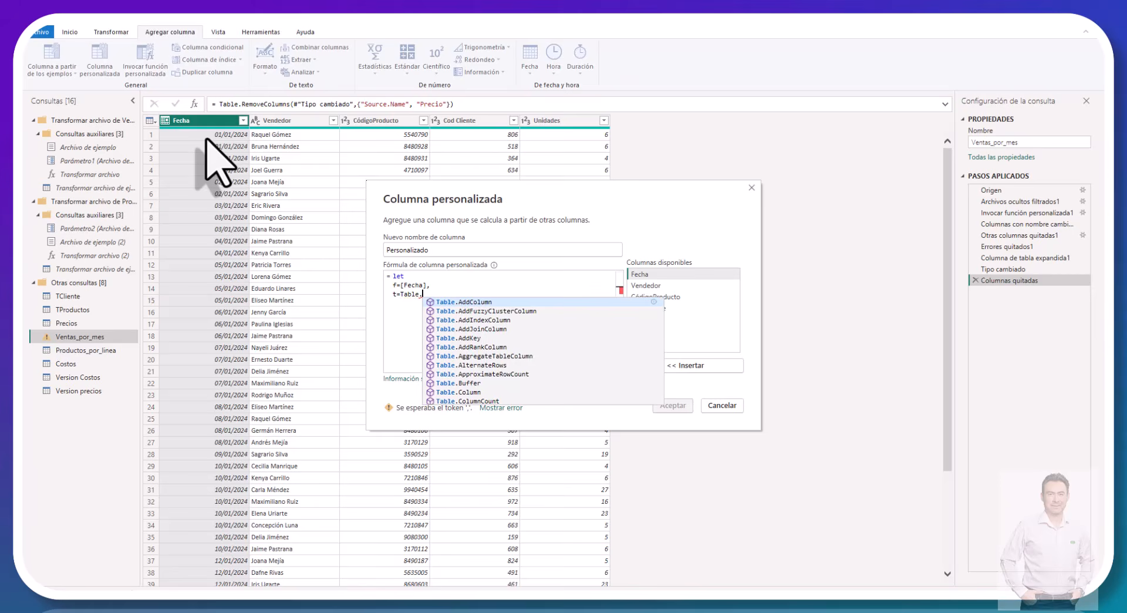
pyautogui.write('Selec')
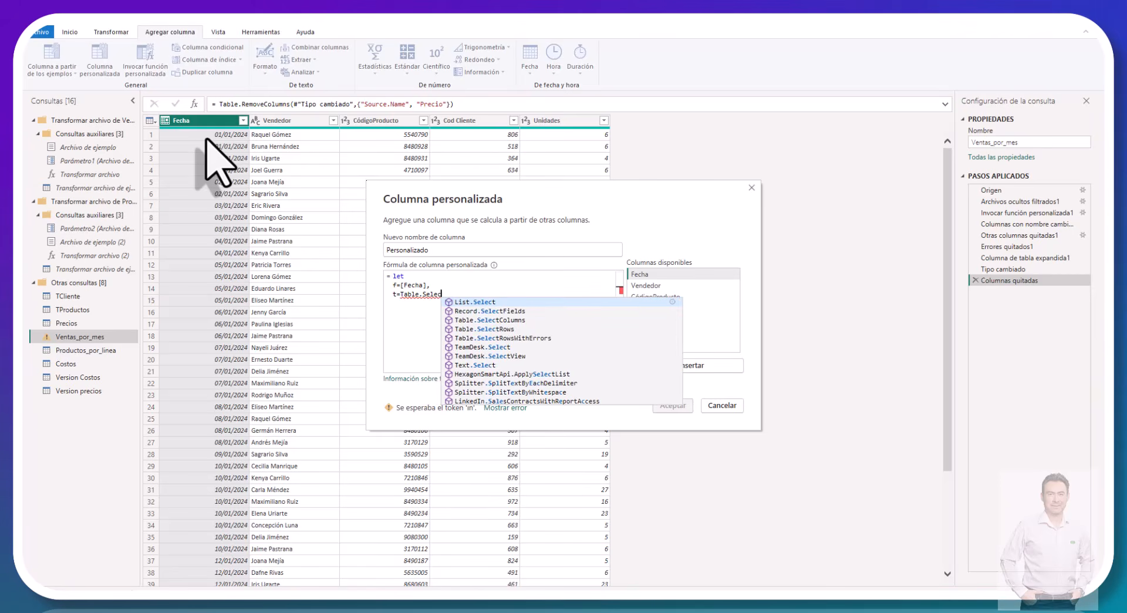
pyautogui.write('t')
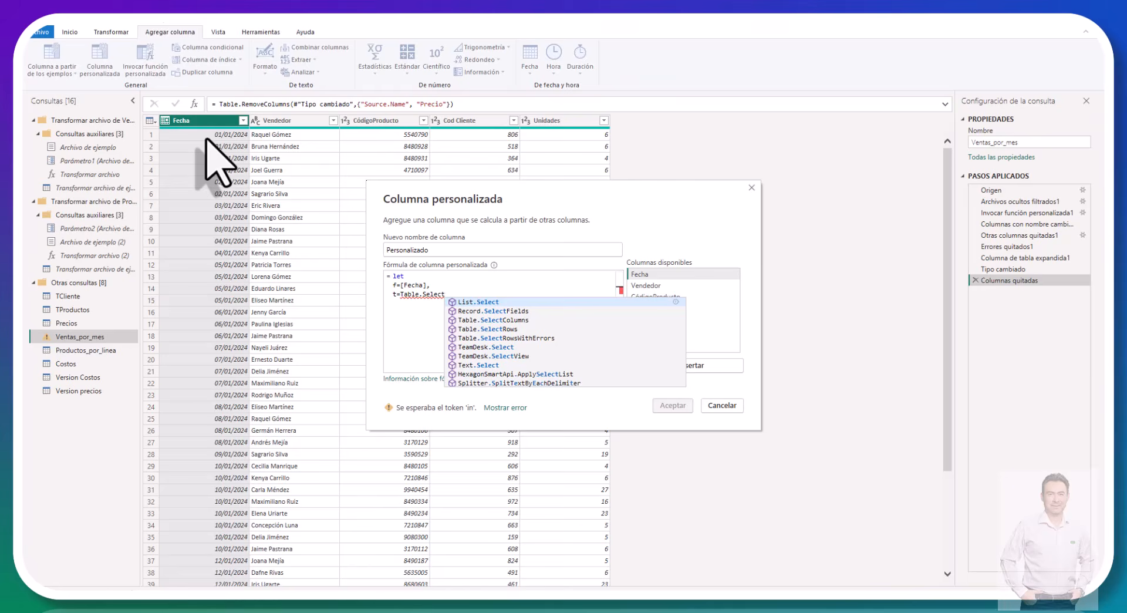
pyautogui.press('Down')
pyautogui.press('Down')
pyautogui.press('Down')
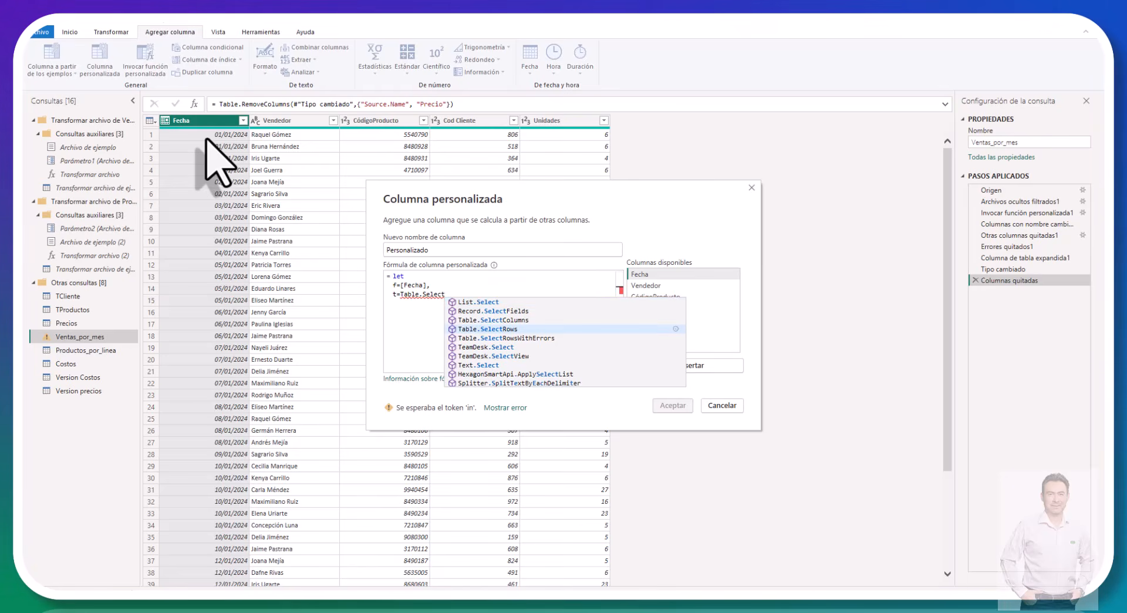
pyautogui.press('Tab')
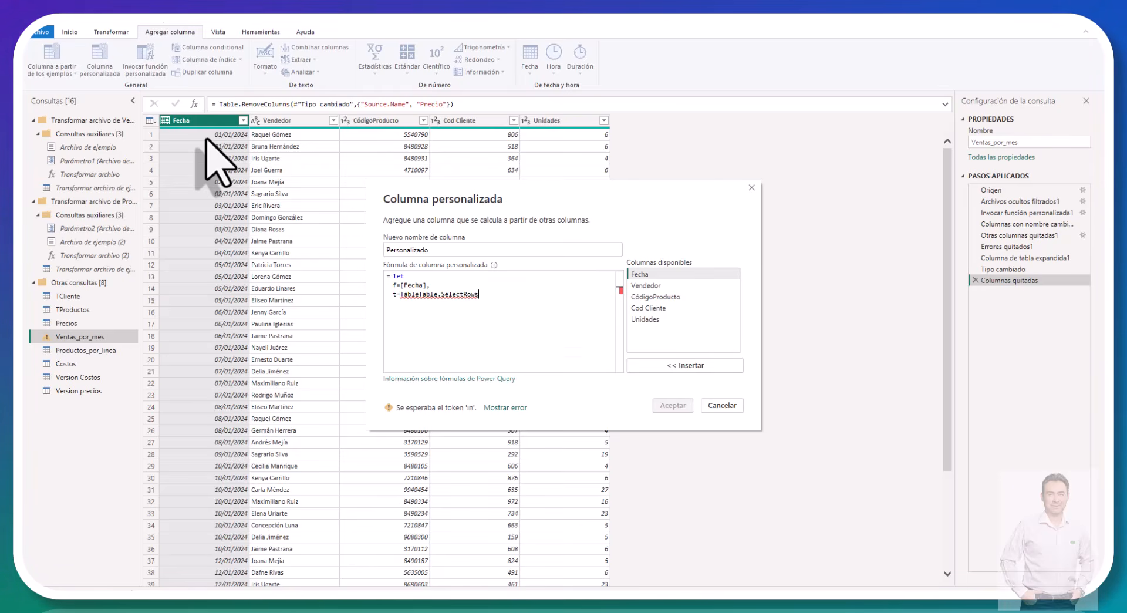
pyautogui.write('(')
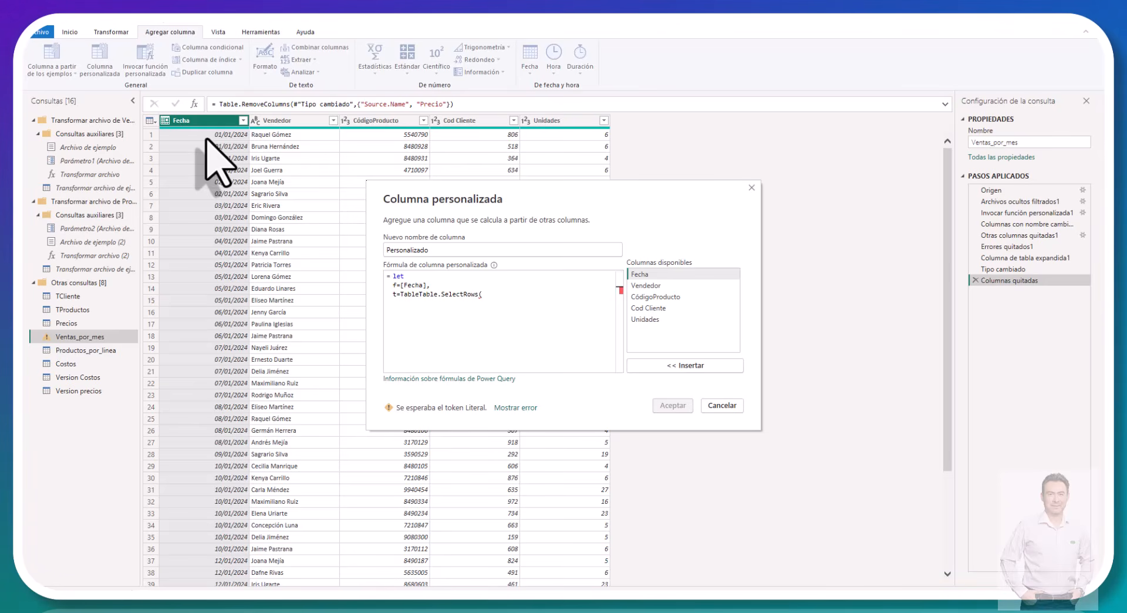
pyautogui.write('#')
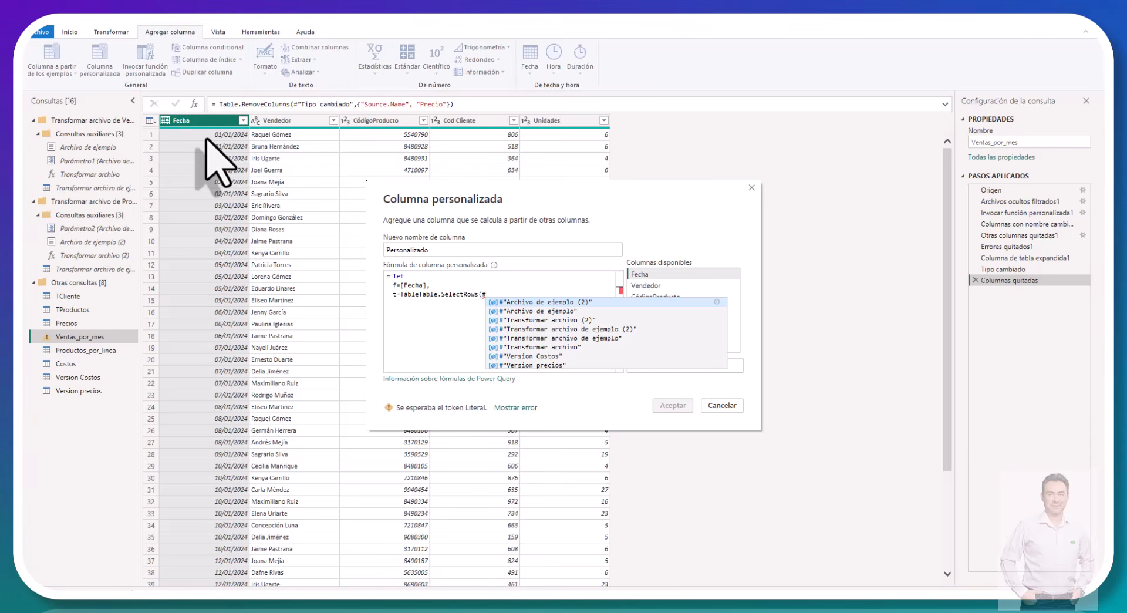
# Step: Set #"Version Costos" as the table argument of Table.SelectRows, followed by a comma
pyautogui.press('Down')
pyautogui.press('Down')
pyautogui.press('Down')
pyautogui.press('Down')
pyautogui.press('Down')
pyautogui.press('Down')
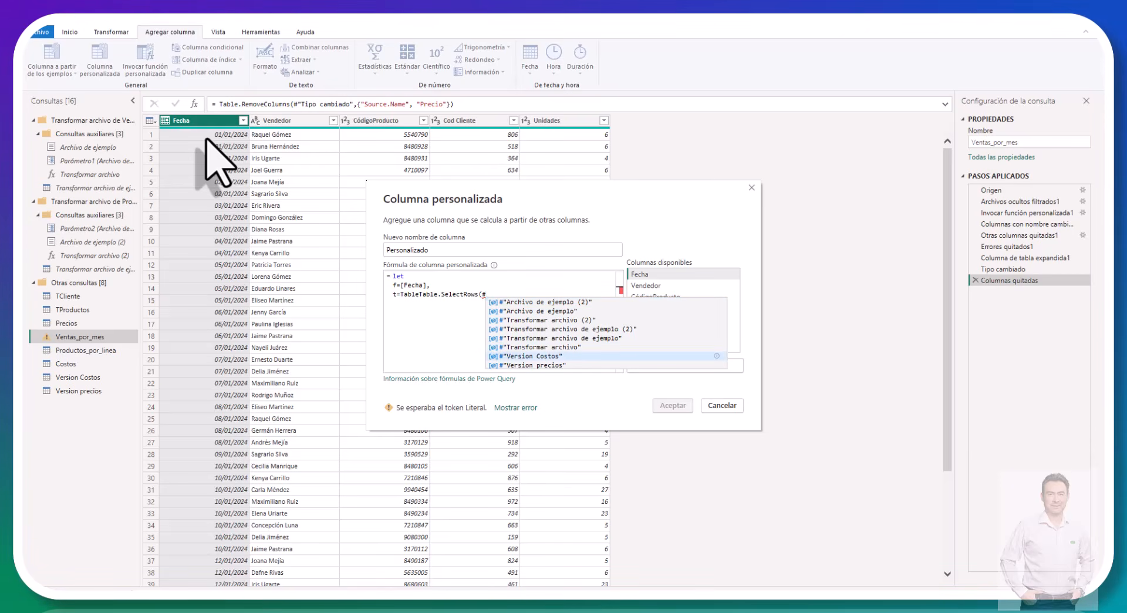
pyautogui.press('Tab')
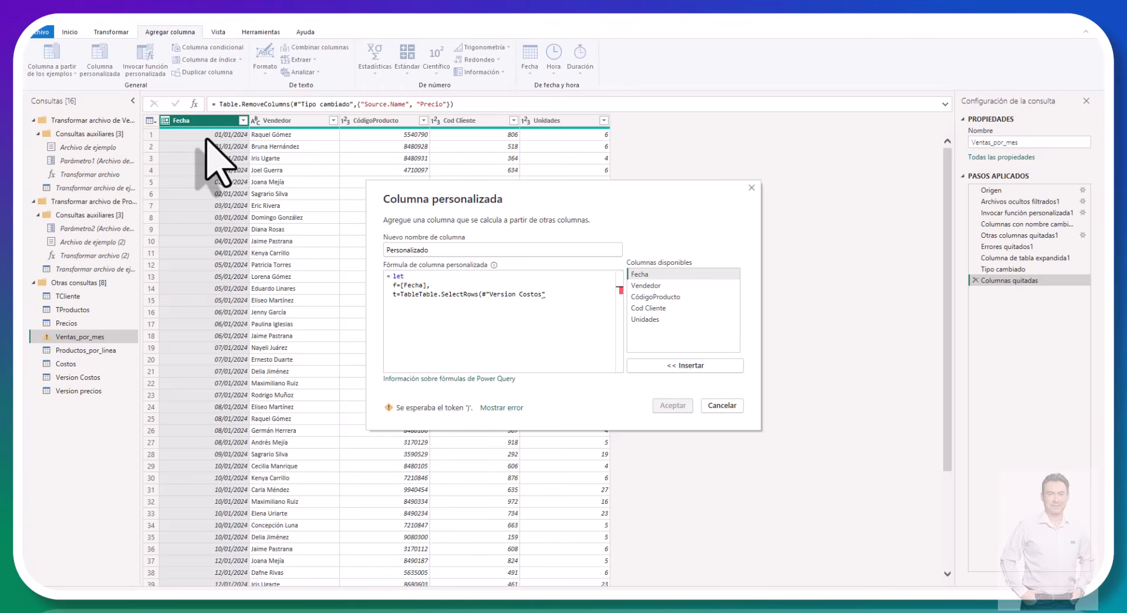
pyautogui.write(',')
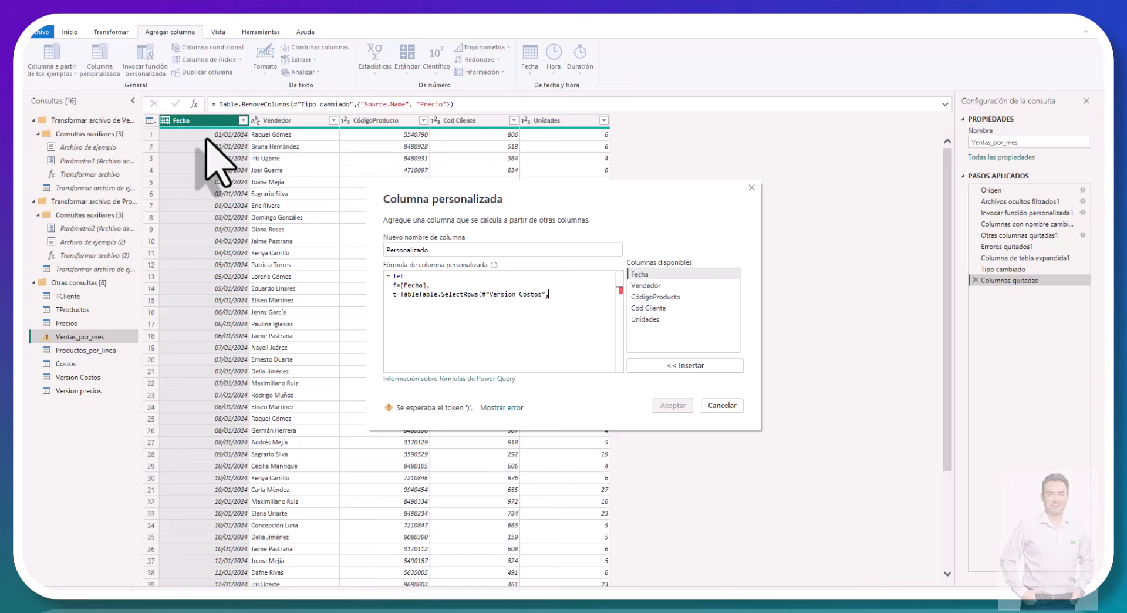
pyautogui.write(' e')
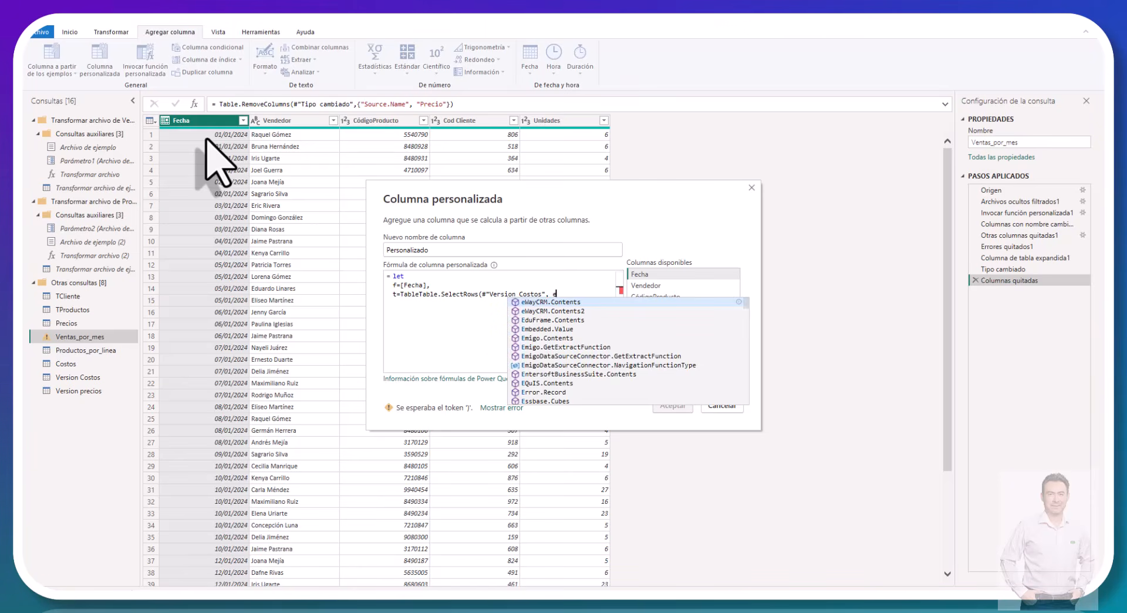
pyautogui.write('ach')
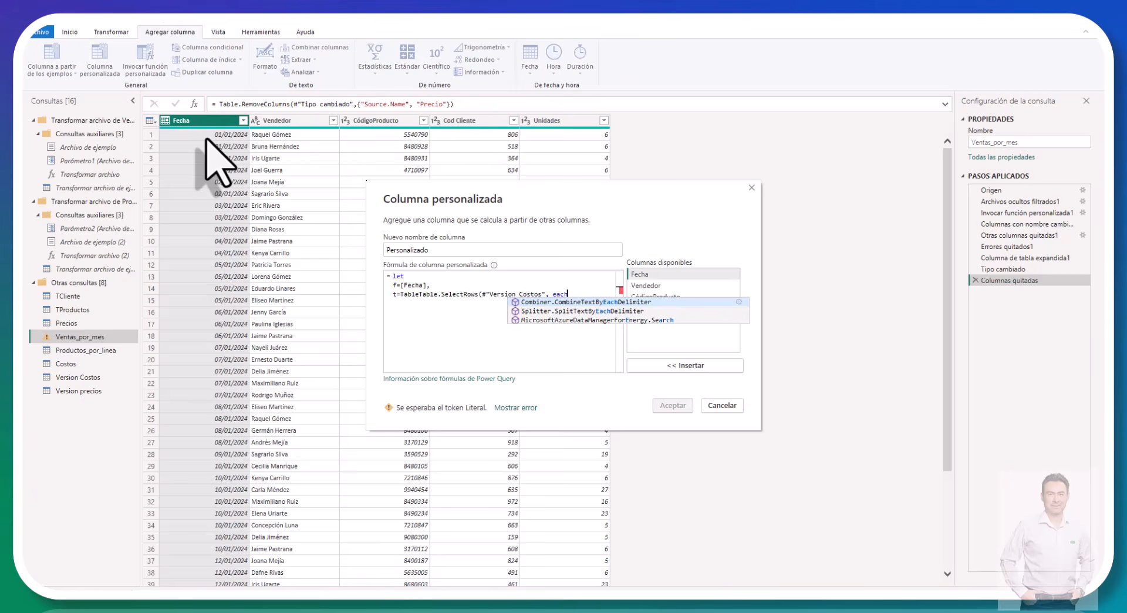
pyautogui.write(' [')
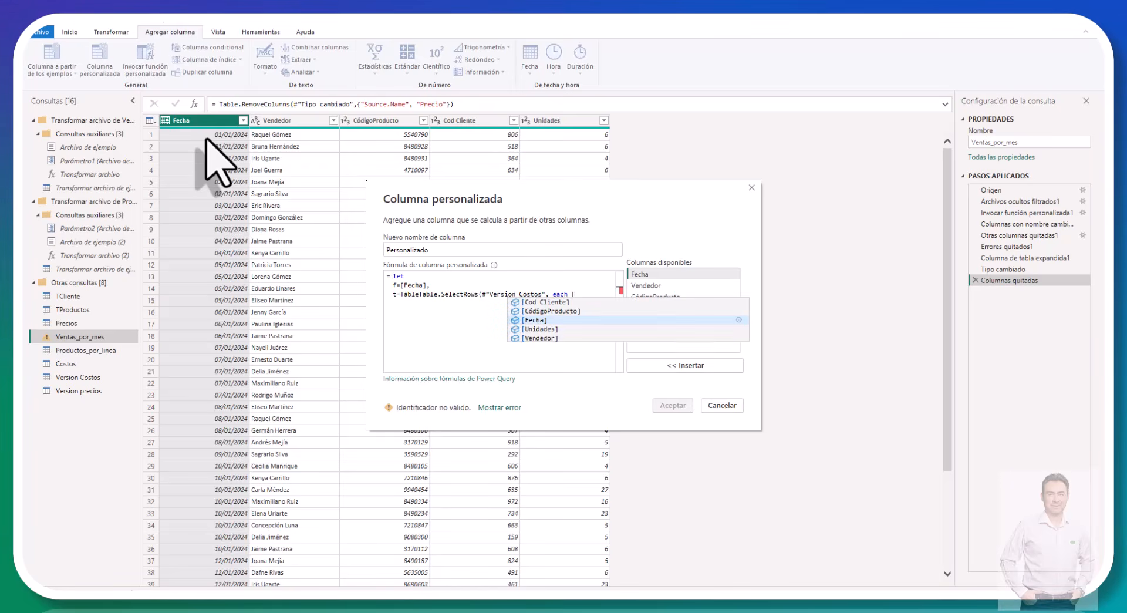
pyautogui.write('Vigencia')
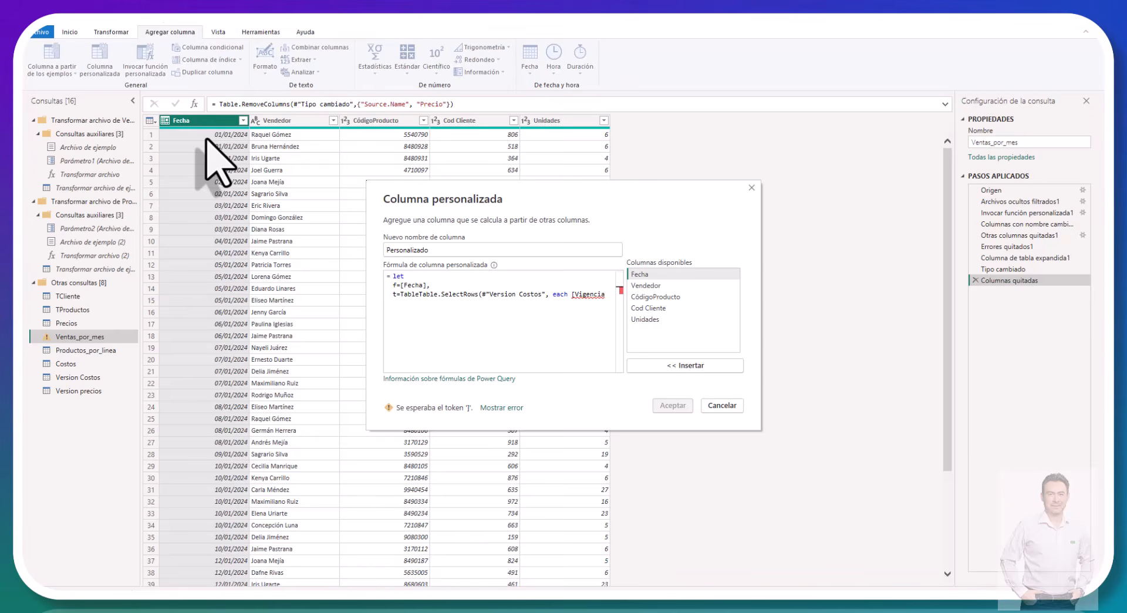
pyautogui.write('] <')
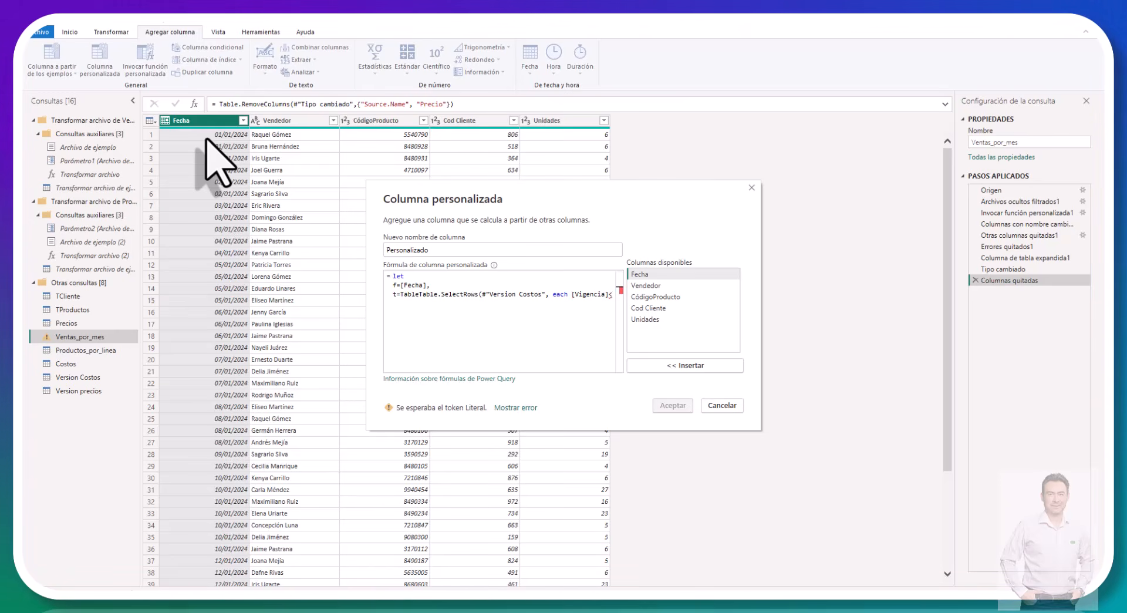
pyautogui.write('= f')
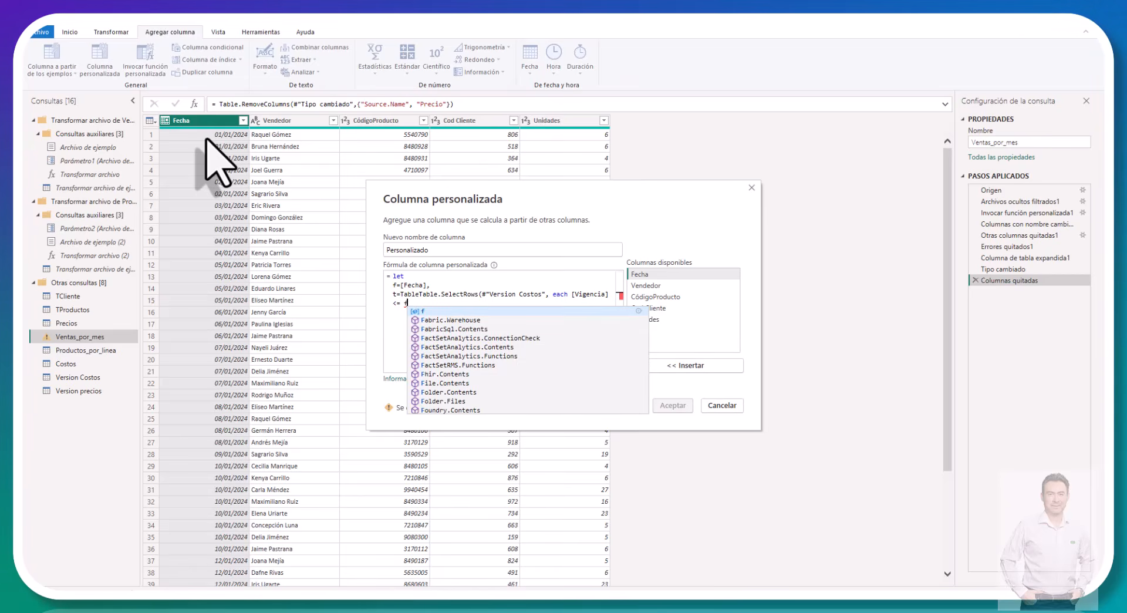
pyautogui.write('),')
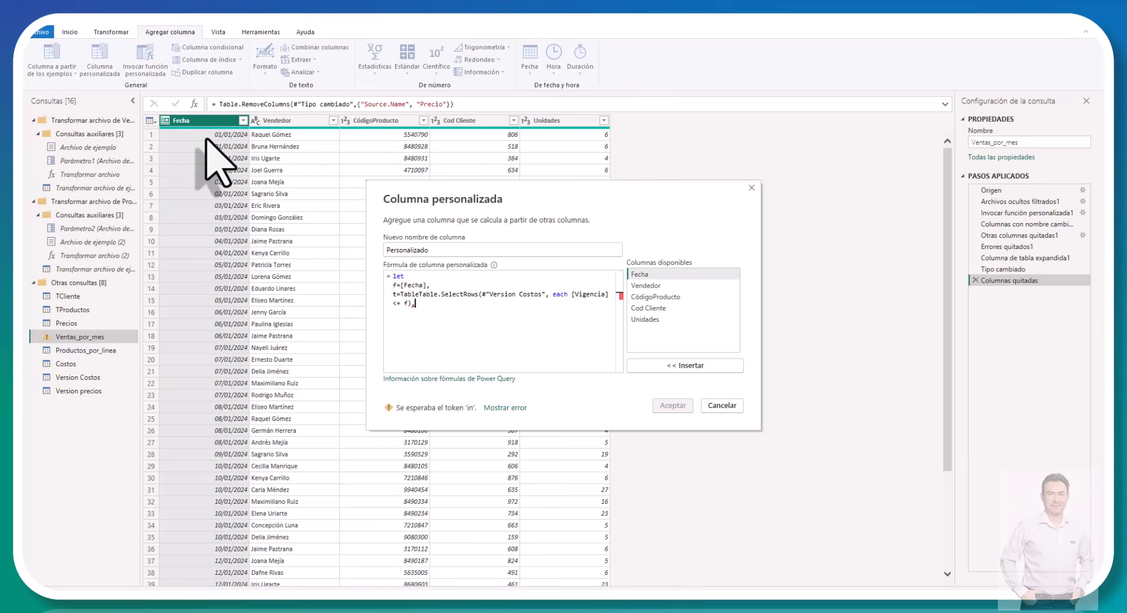
# Step: Add the row condition each [Vigencia] <= f to Table.SelectRows, close the call with a comma and start a new line
pyautogui.press('Return')
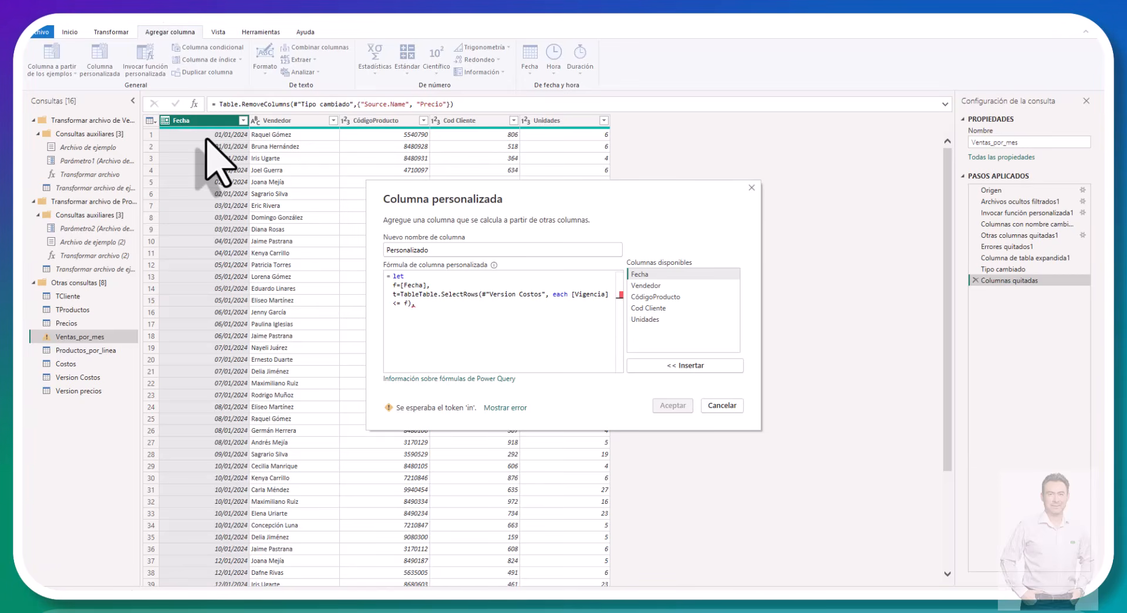
# Step: Begin the definition of the variable idx in the formula with try and a List.Last function call
pyautogui.write('idx')
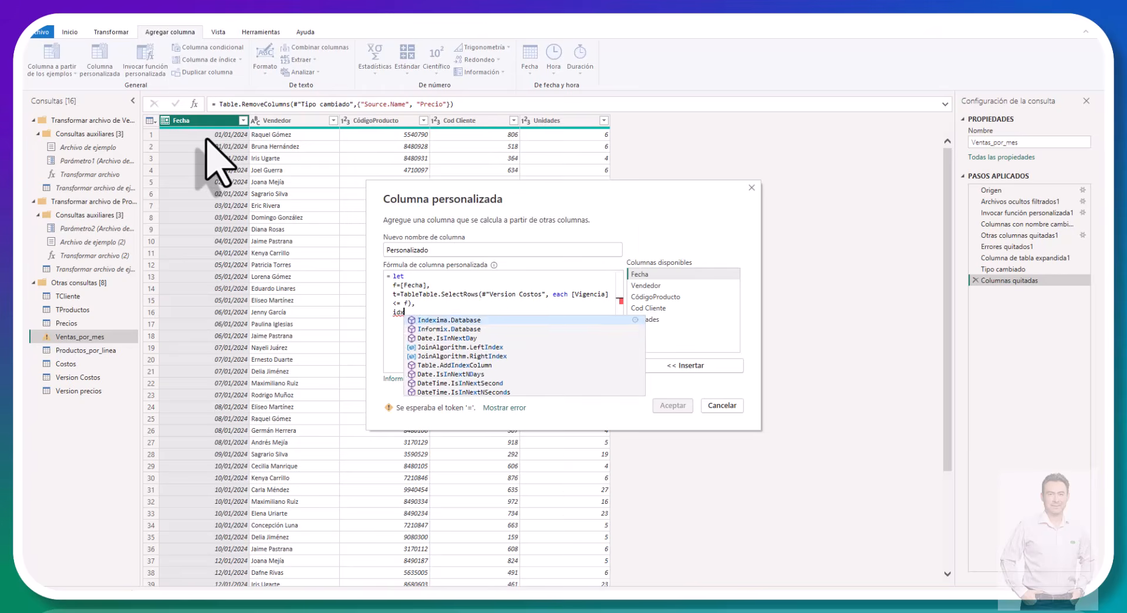
pyautogui.write(' =')
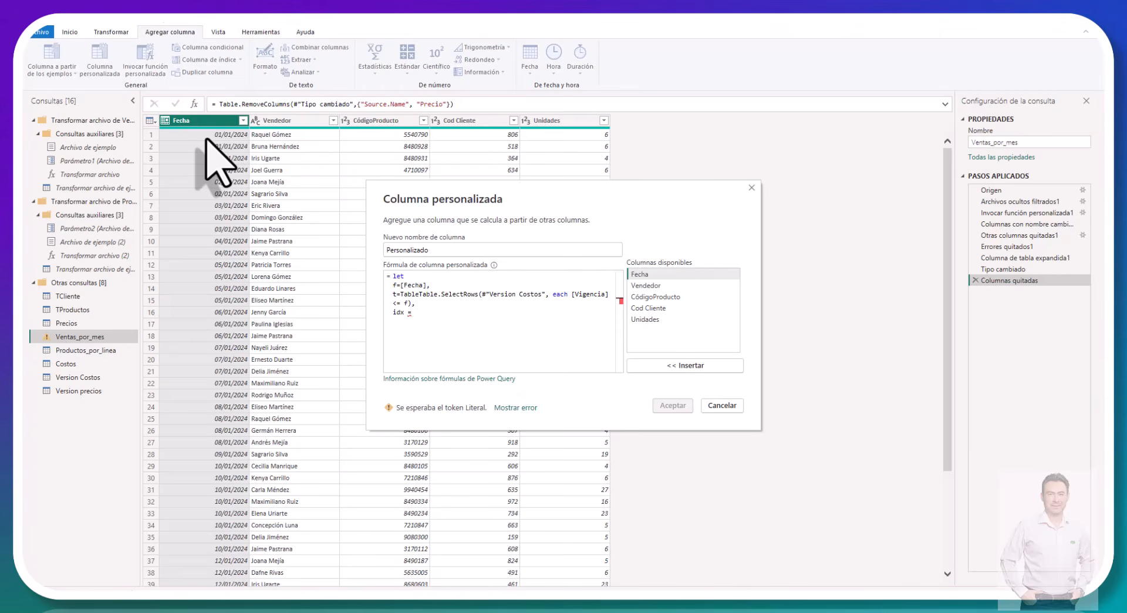
pyautogui.write(' try ')
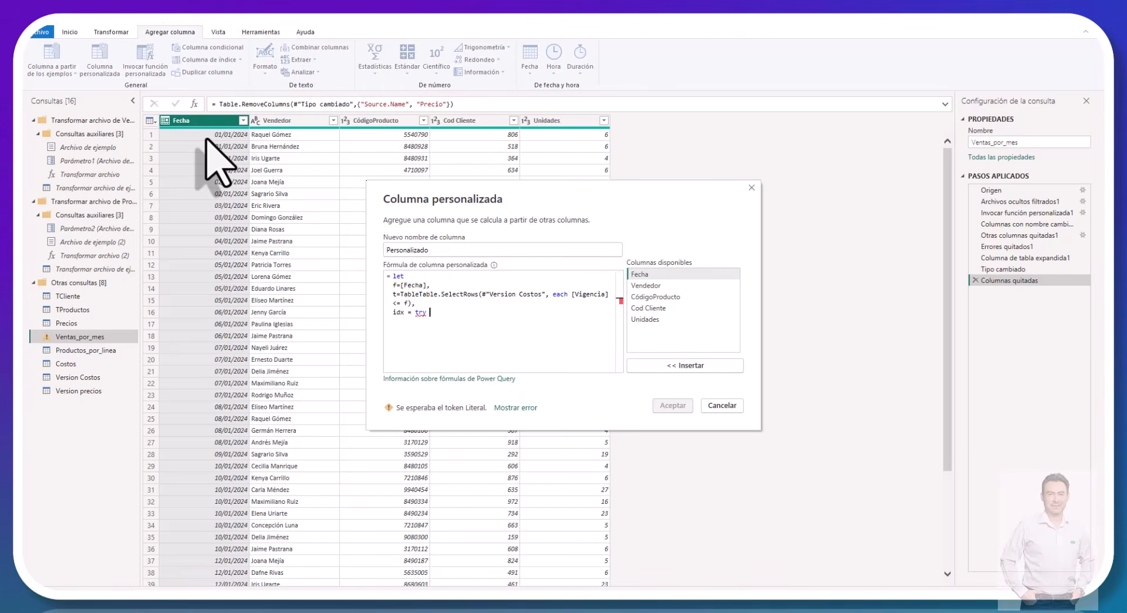
pyautogui.write('lis')
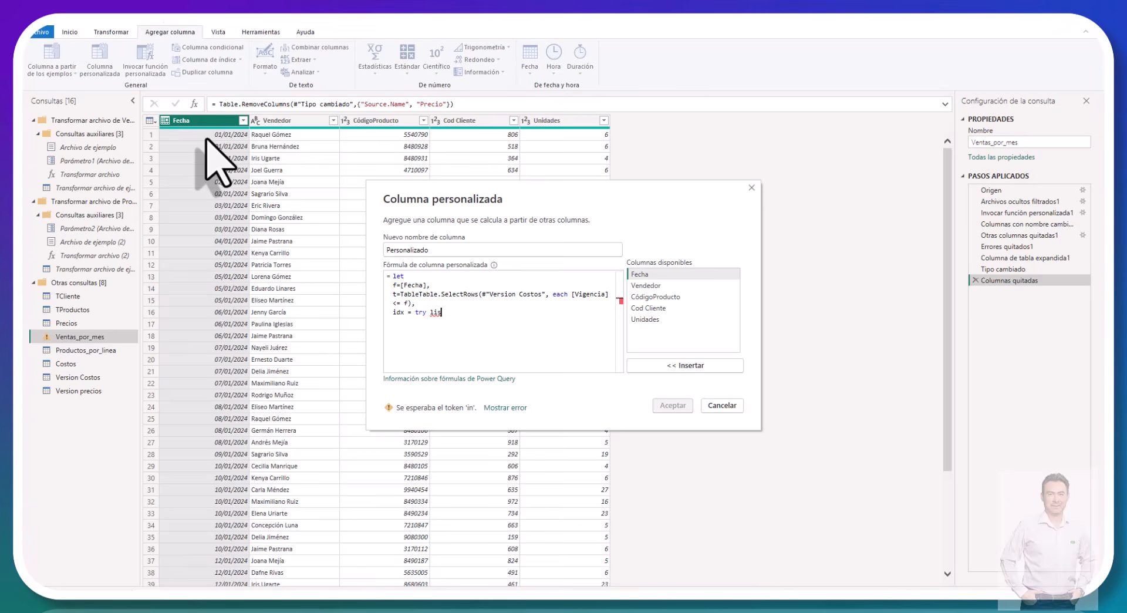
pyautogui.press('BackSpace')
pyautogui.press('BackSpace')
pyautogui.press('BackSpace')
pyautogui.write('List')
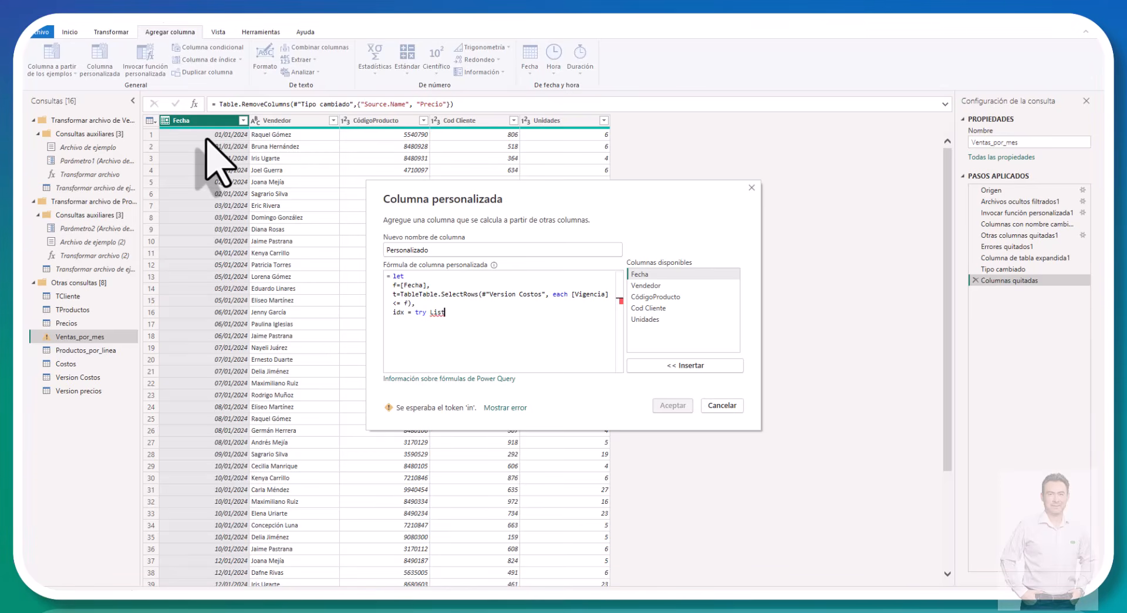
pyautogui.write('.')
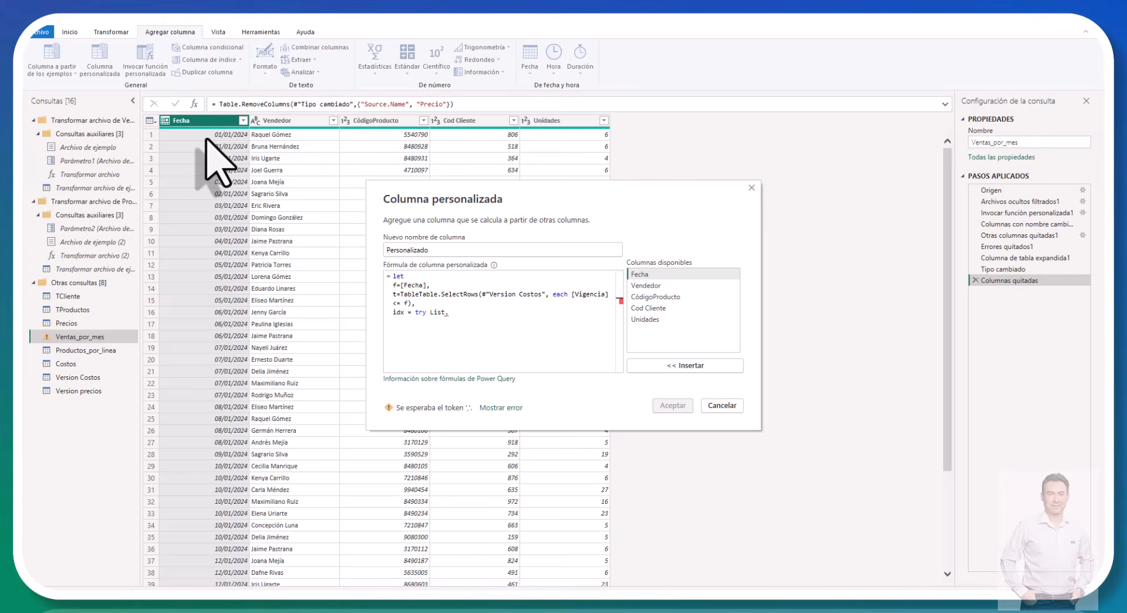
pyautogui.write('Last')
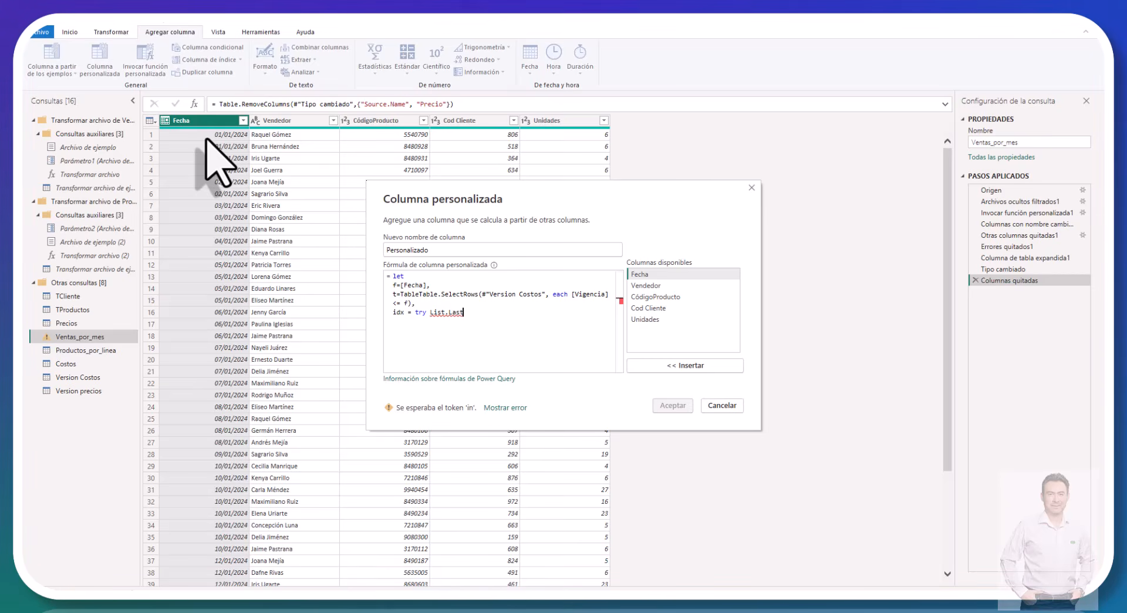
pyautogui.write('(')
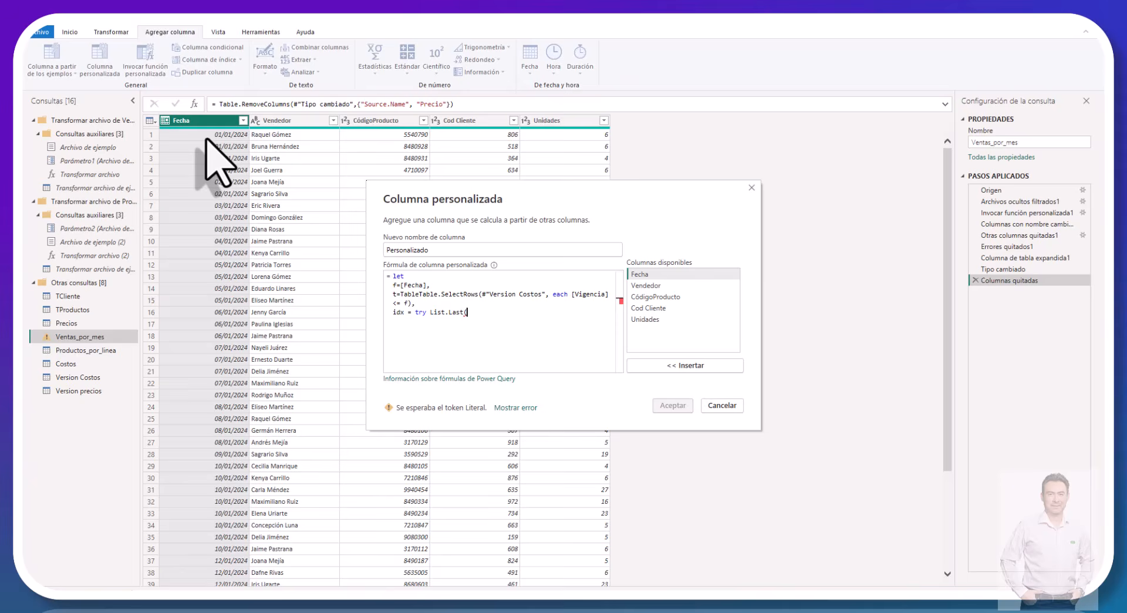
pyautogui.write('t')
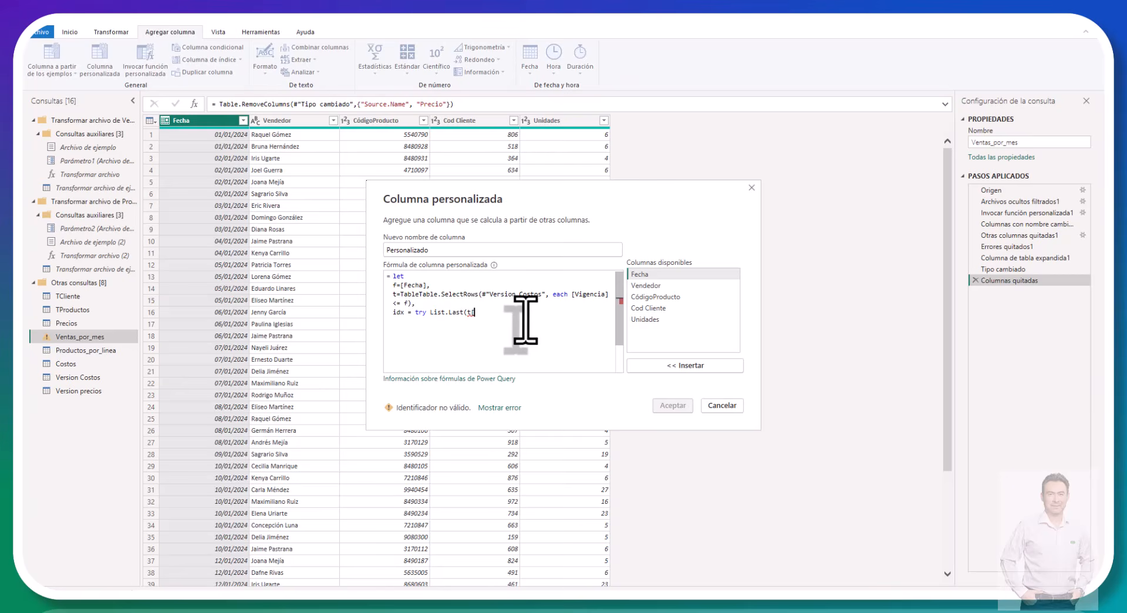
# Step: Pass t[Versión] as the argument of List.Last, close the call and add the otherwise keyword
pyautogui.write(']')
pyautogui.write('er')
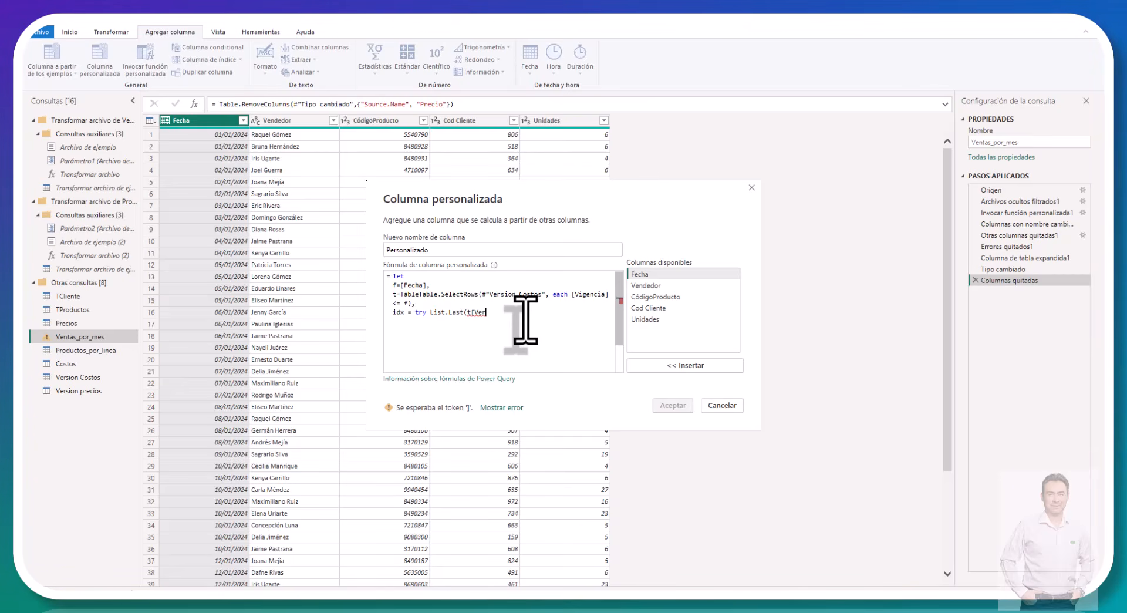
pyautogui.write('sión]) otherwi')
pyautogui.write('se null')
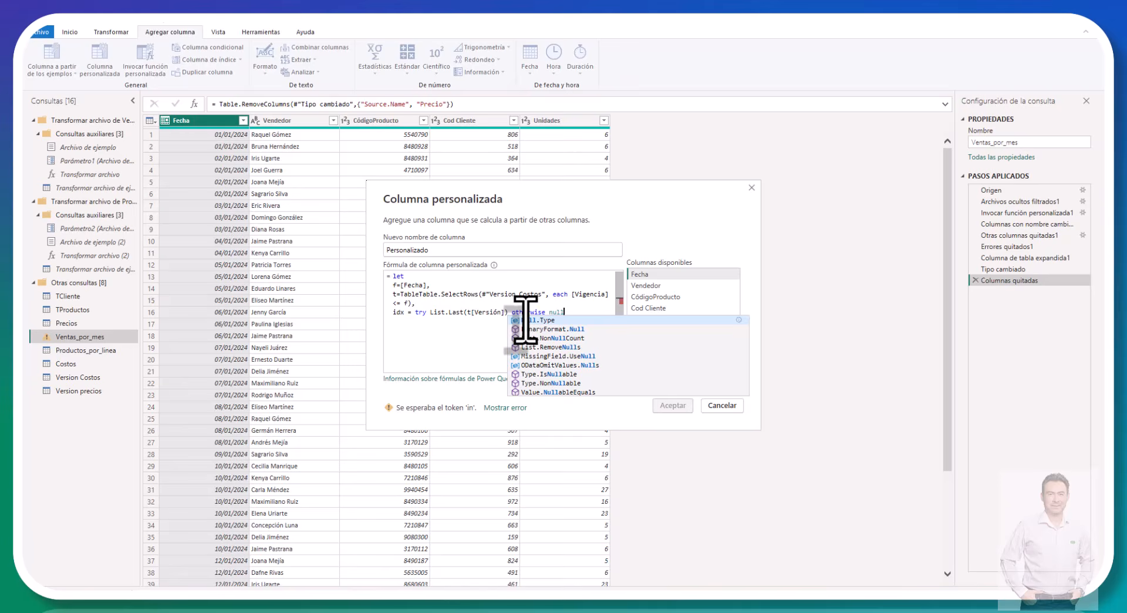
# Step: Enter plain null as the fallback value after otherwise, removing any autocompleted Null.Type text
pyautogui.press('Tab')
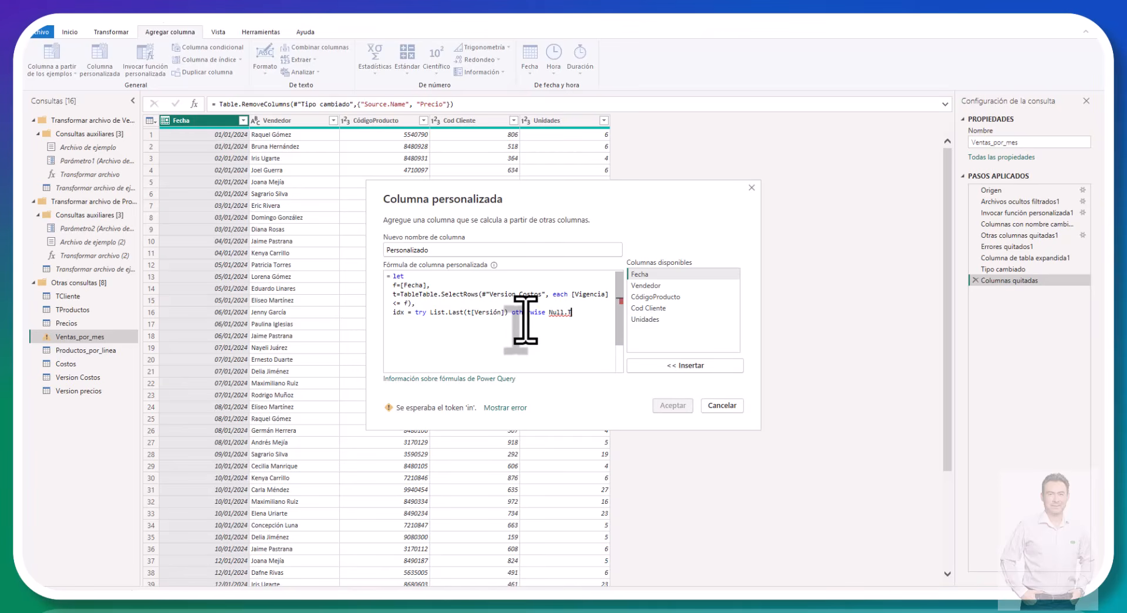
pyautogui.press('BackSpace')
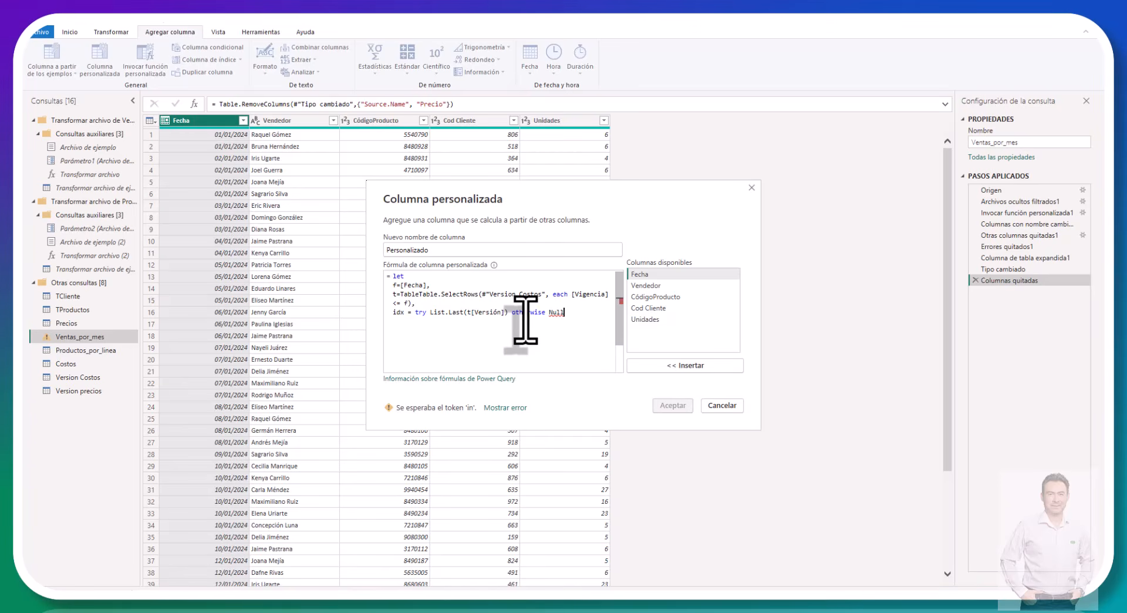
pyautogui.press('BackSpace')
pyautogui.write('null')
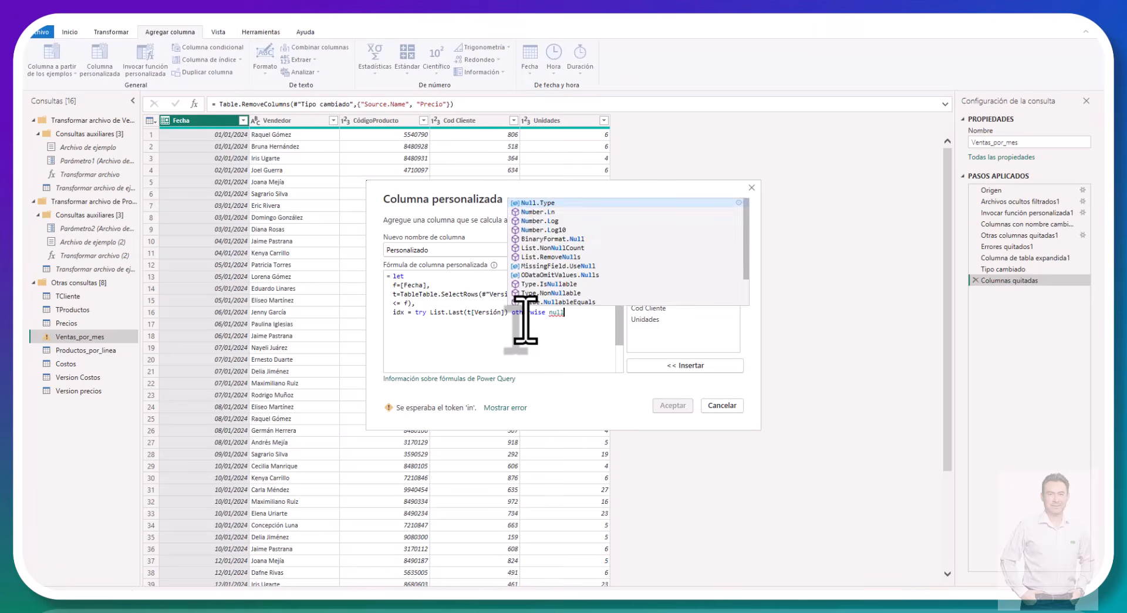
pyautogui.press('Tab')
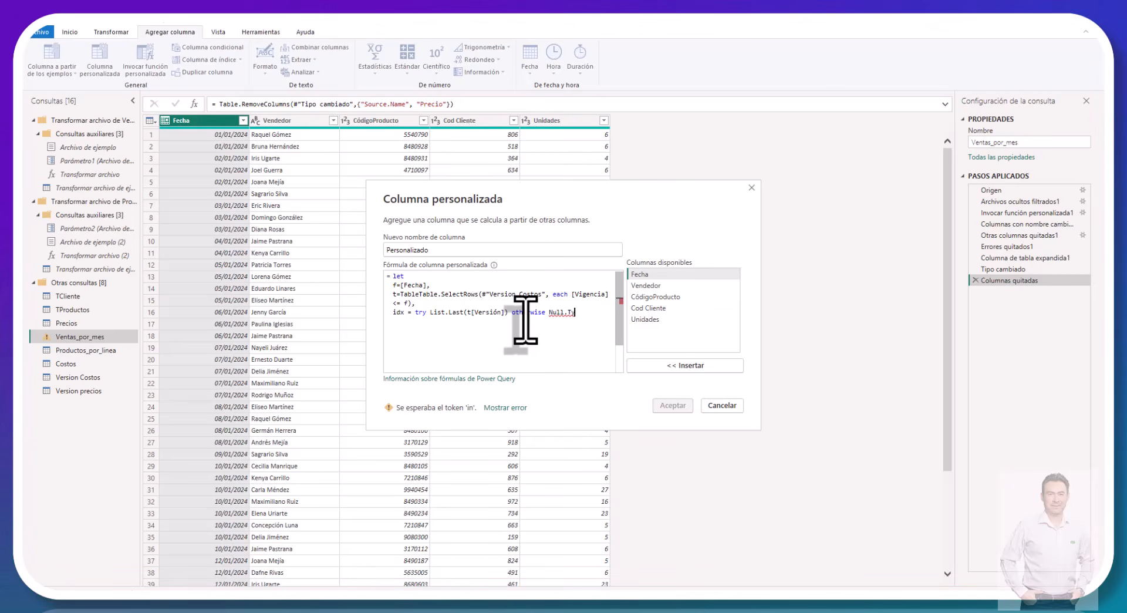
pyautogui.press('BackSpace')
pyautogui.press('BackSpace')
pyautogui.press('BackSpace')
pyautogui.press('BackSpace')
pyautogui.write('null')
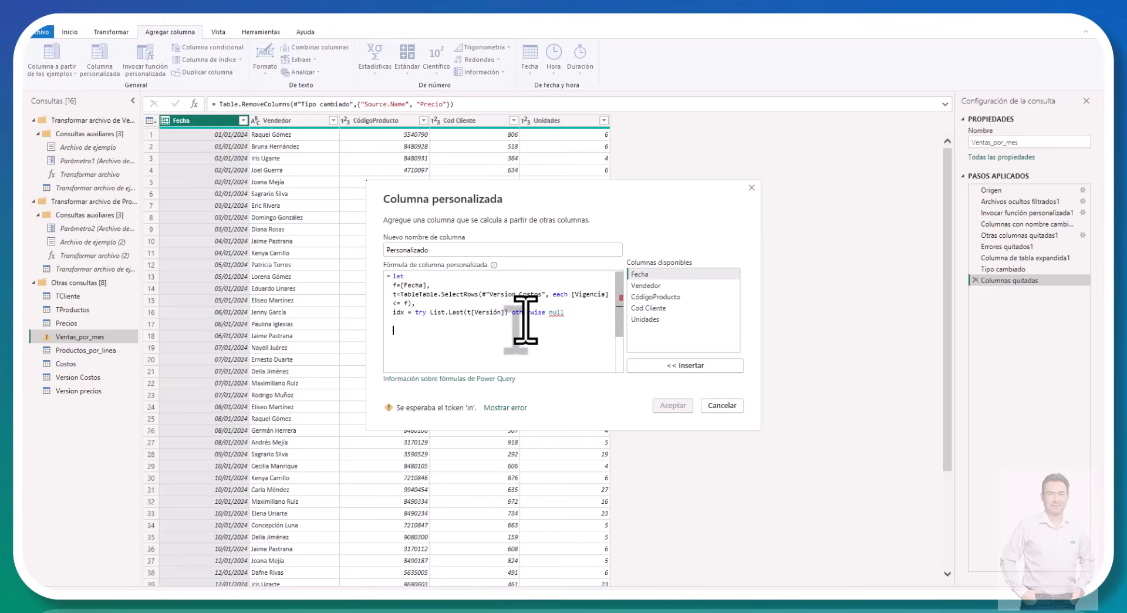
pyautogui.write(' in ')
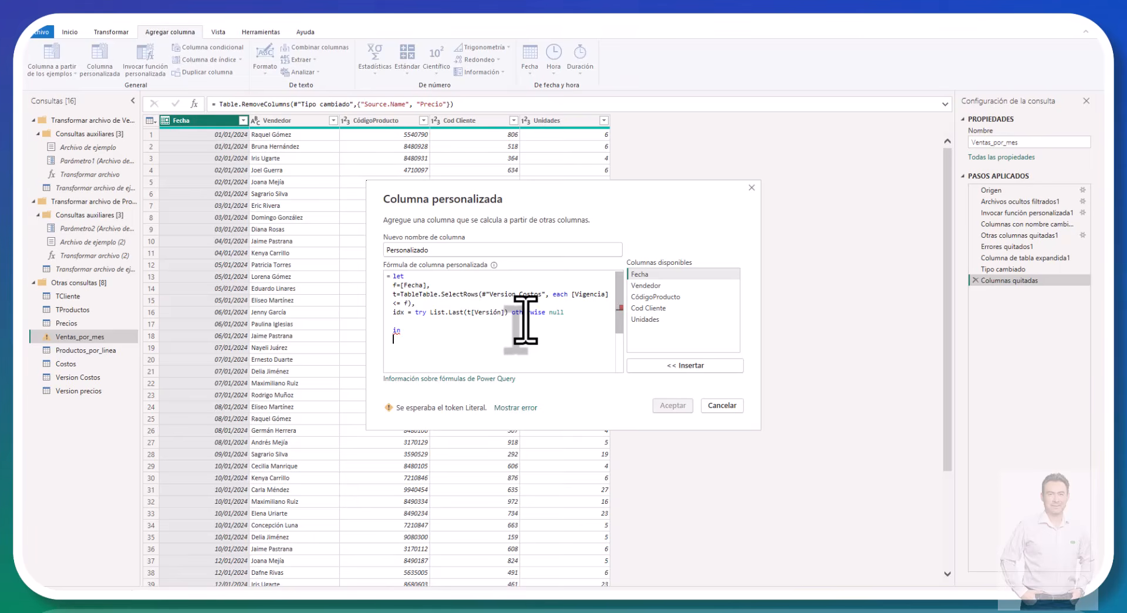
pyautogui.write('id')
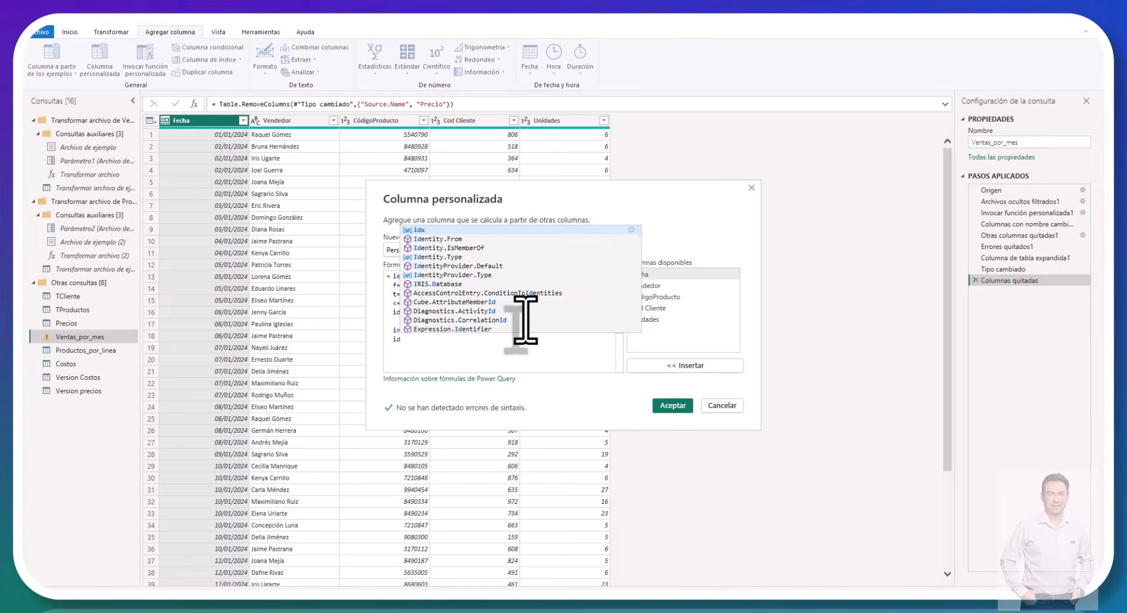
pyautogui.write('x')
# Step: Finish the let expression with an in clause returning idx and add the custom column to Ventas_por_mes
pyautogui.press('Escape')
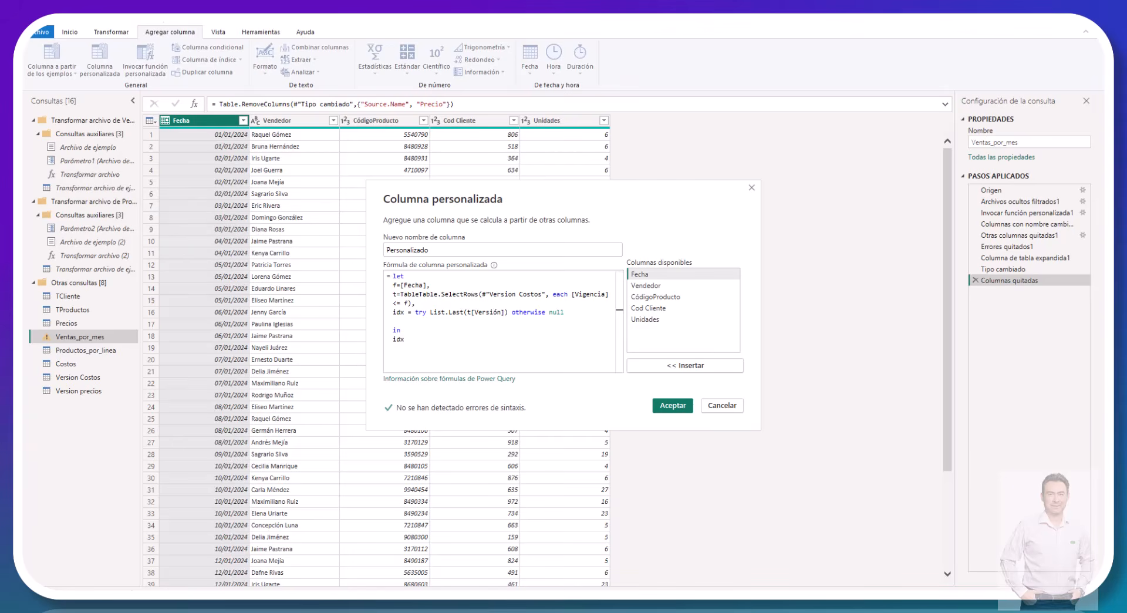
pyautogui.press('Return')
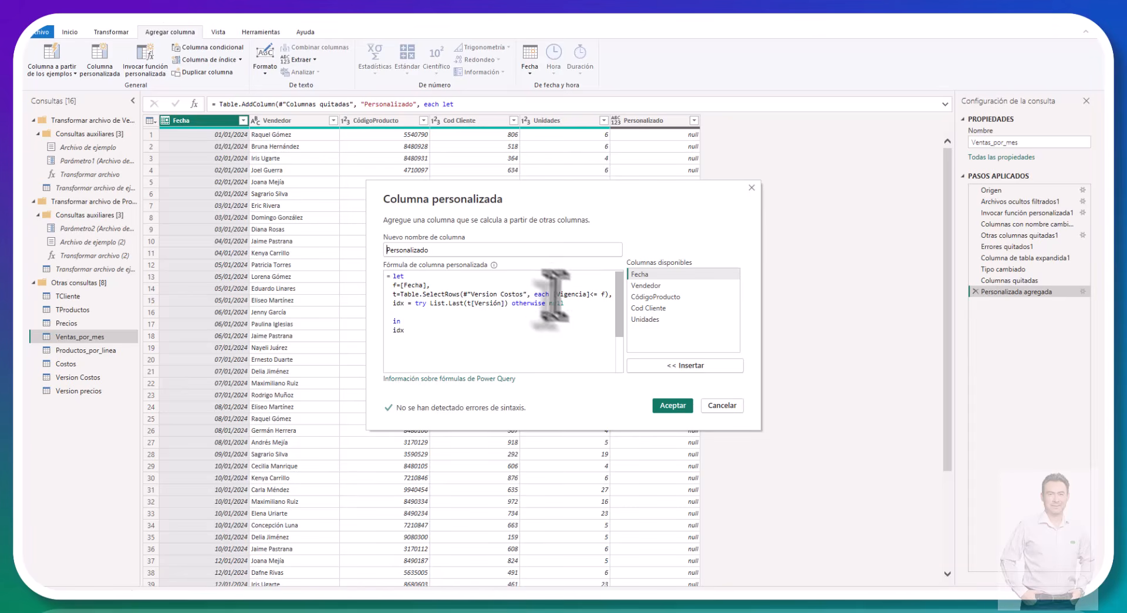
# Step: Leave the custom column formula, check the column names in the Version Costos query and return to Ventas_por_mes
pyautogui.click(726, 405)
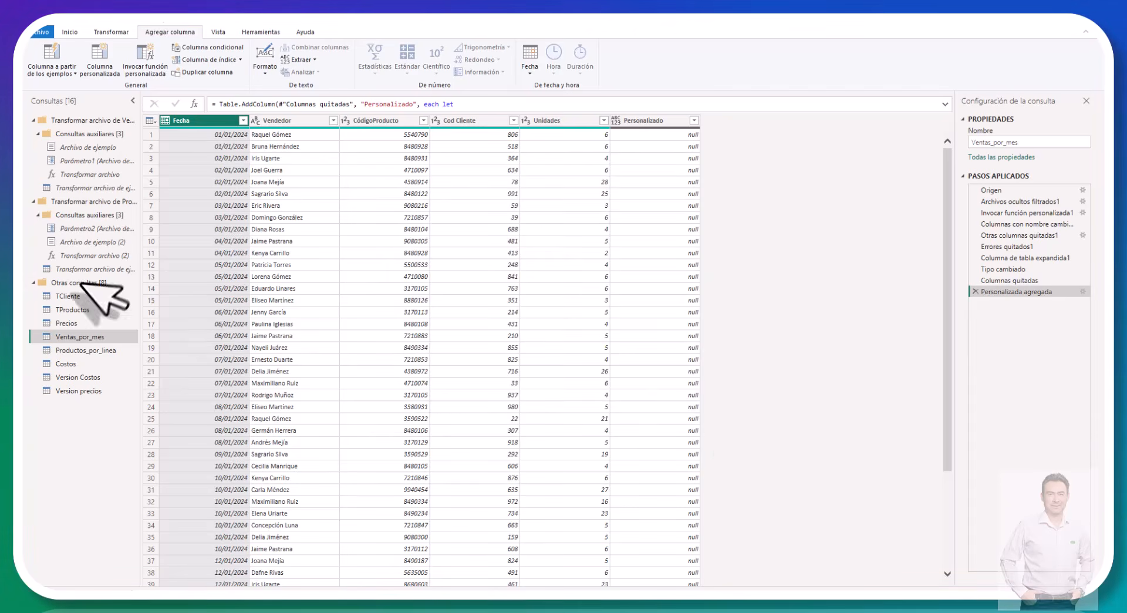
pyautogui.click(79, 378)
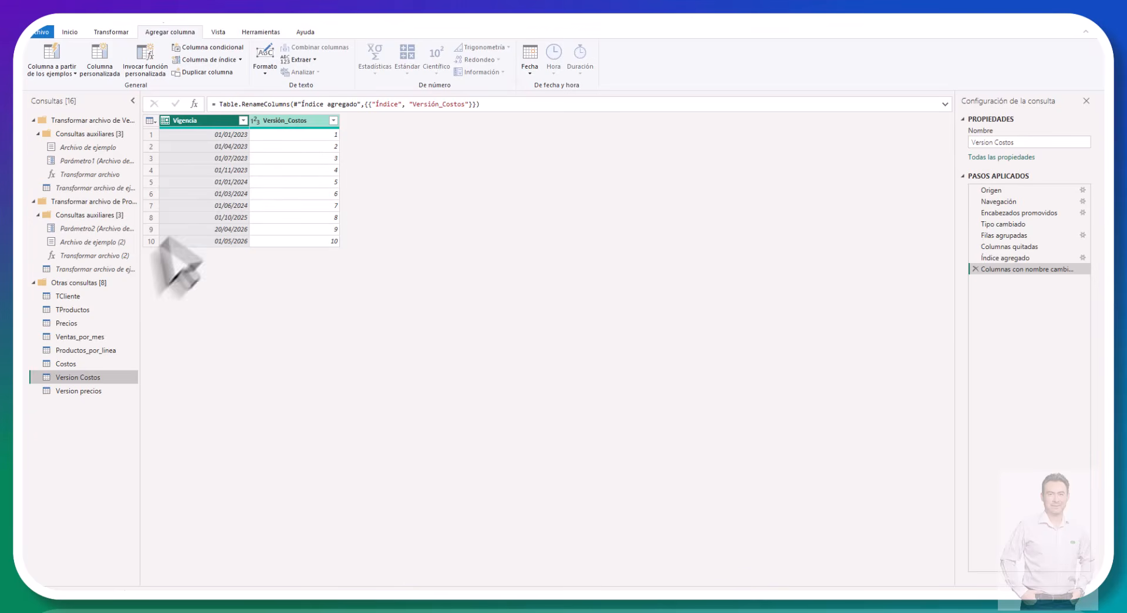
pyautogui.click(76, 338)
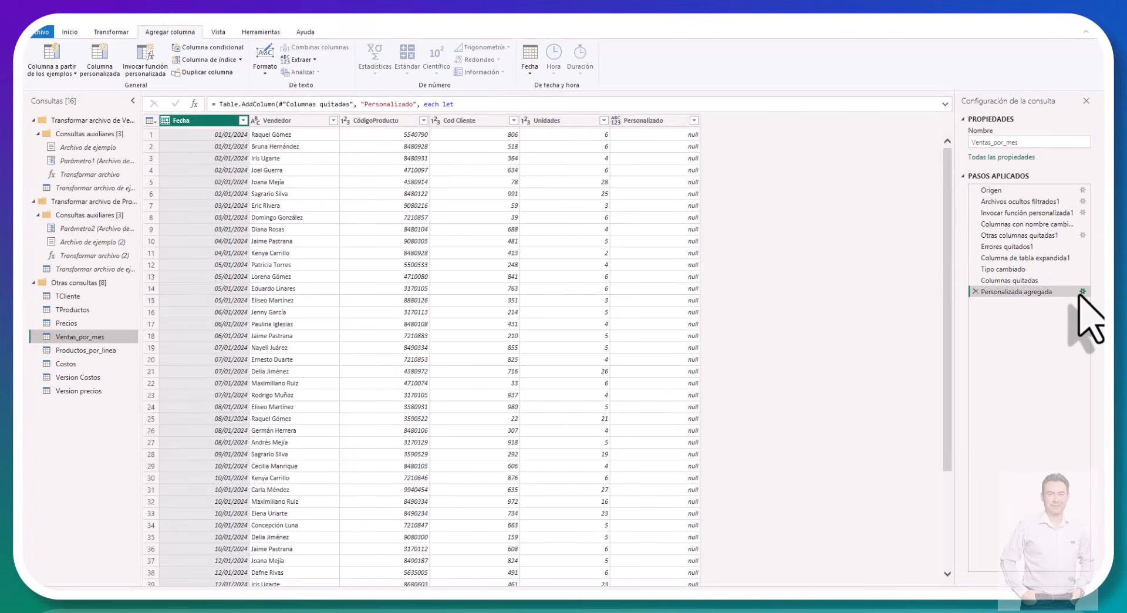
# Step: Edit the added custom column's formula so List.Last reads t[Versión_Costos], and apply the change
pyautogui.click(1082, 291)
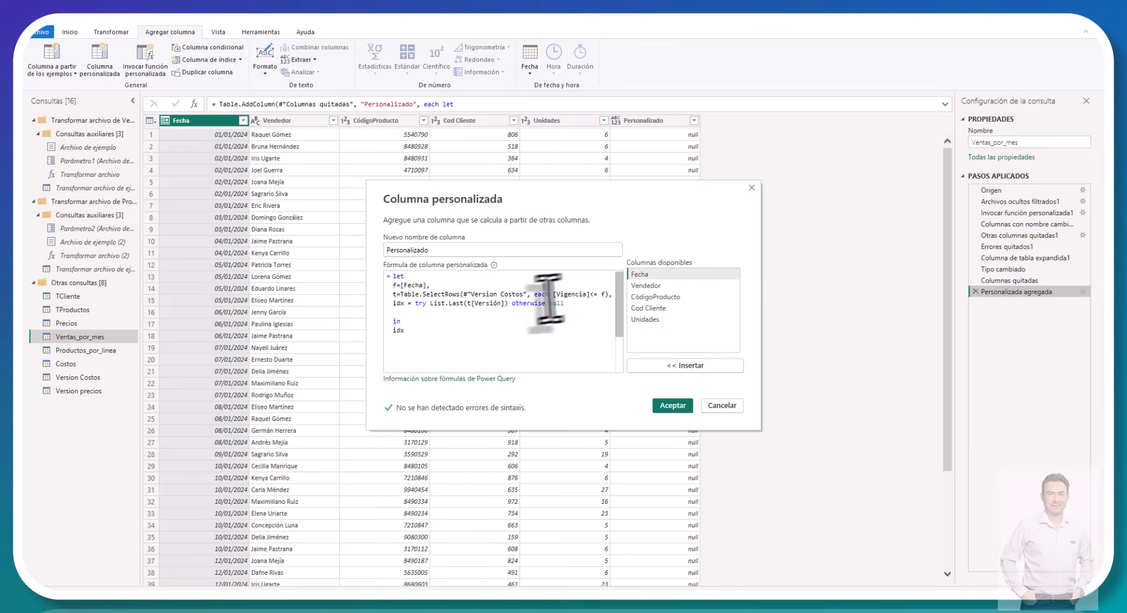
pyautogui.click(501, 302)
pyautogui.write(')')
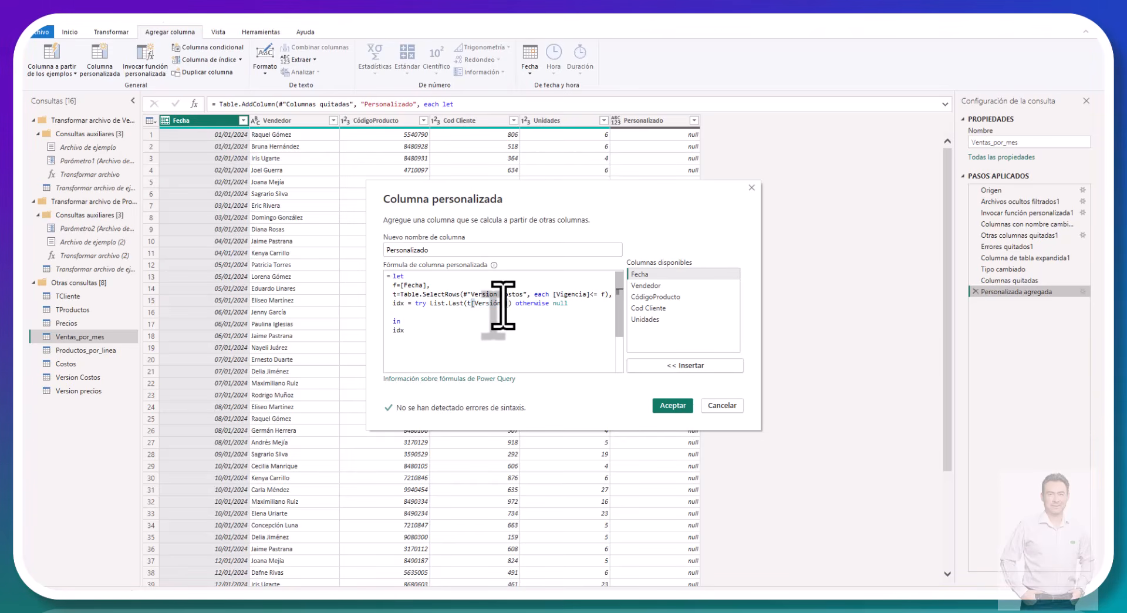
pyautogui.write('Costos')
pyautogui.press('Return')
pyautogui.press('BackSpace')
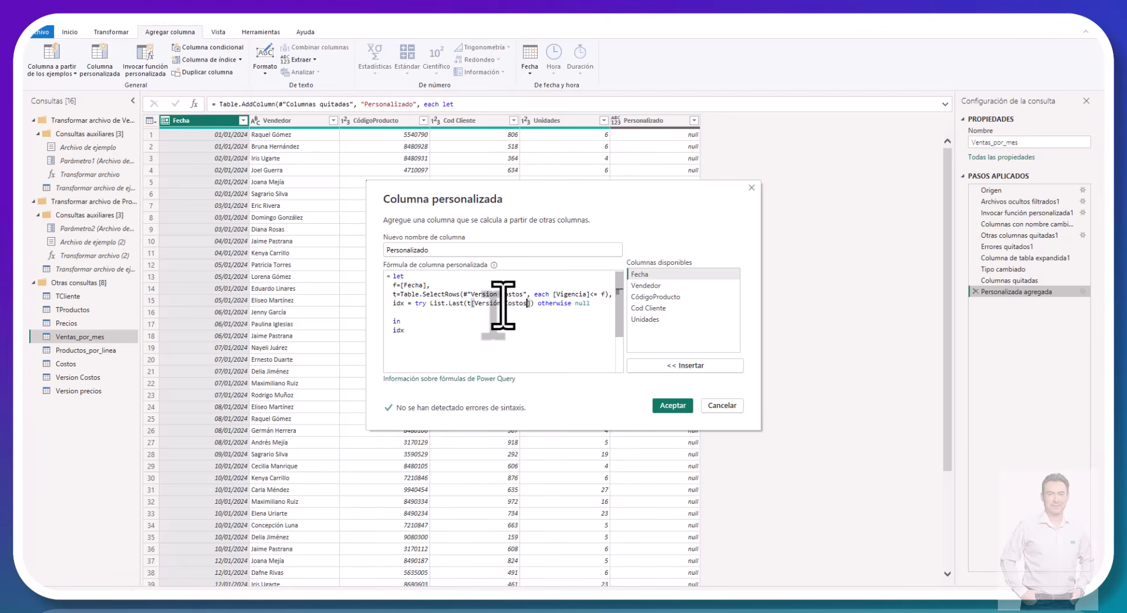
pyautogui.click(671, 405)
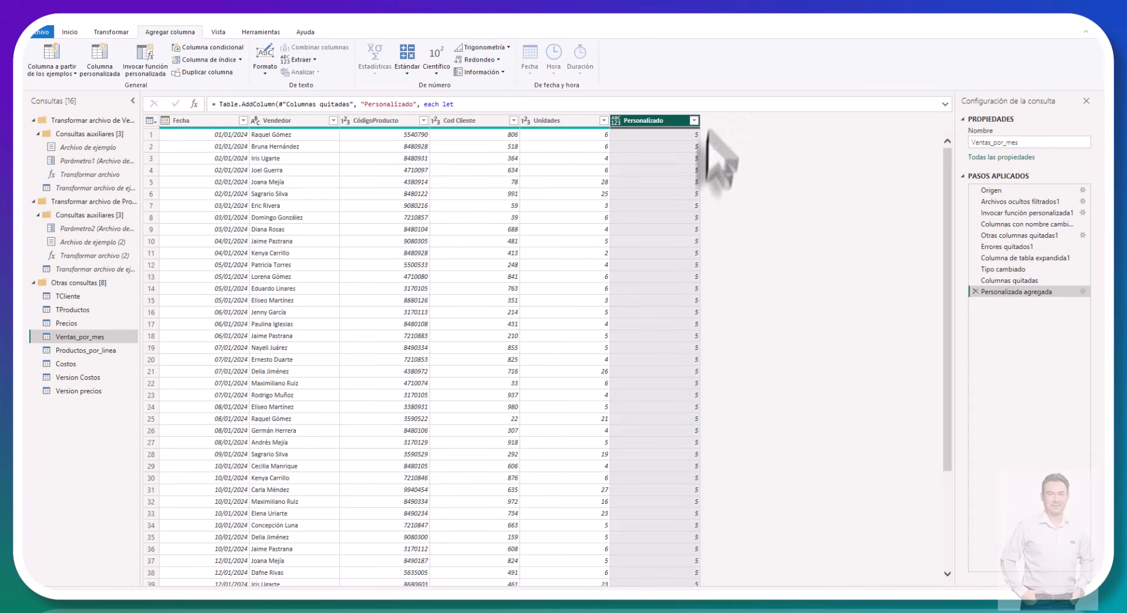
# Step: Check the validity dates in Version Costos against the versions assigned by date in the Personalizado column of Ventas_por_mes
pyautogui.click(74, 382)
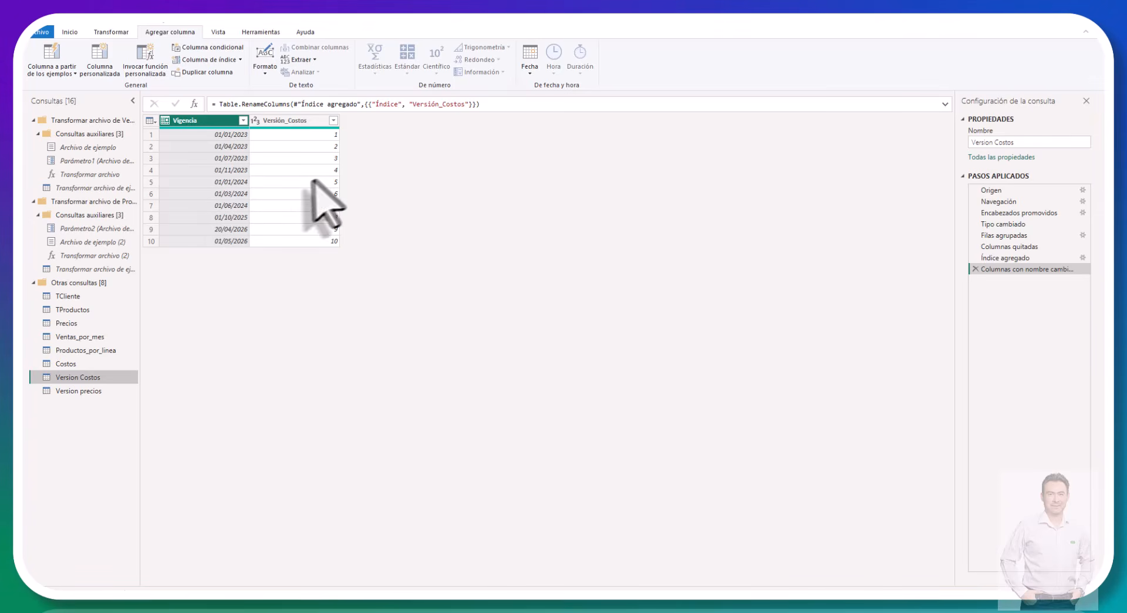
pyautogui.click(94, 340)
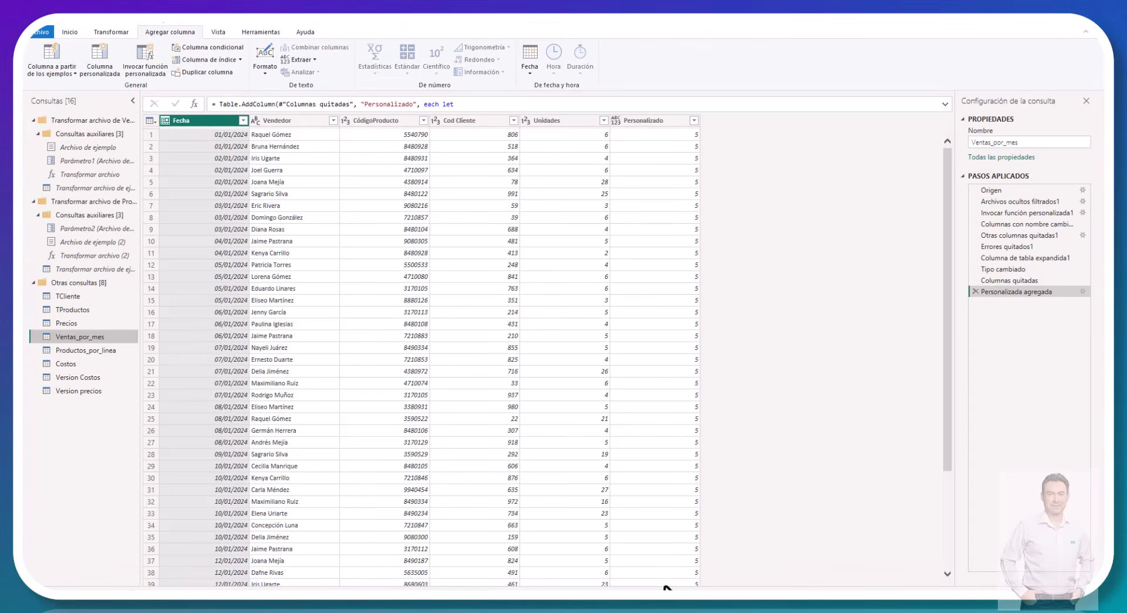
pyautogui.scroll(-10, 648, 511)
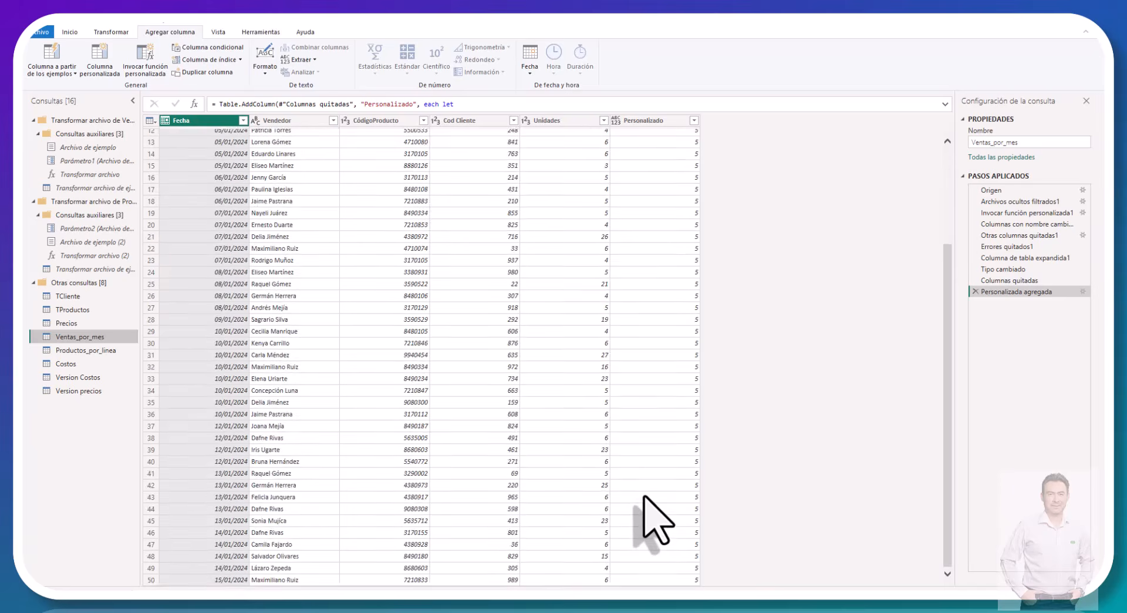
pyautogui.scroll(-20, 649, 510)
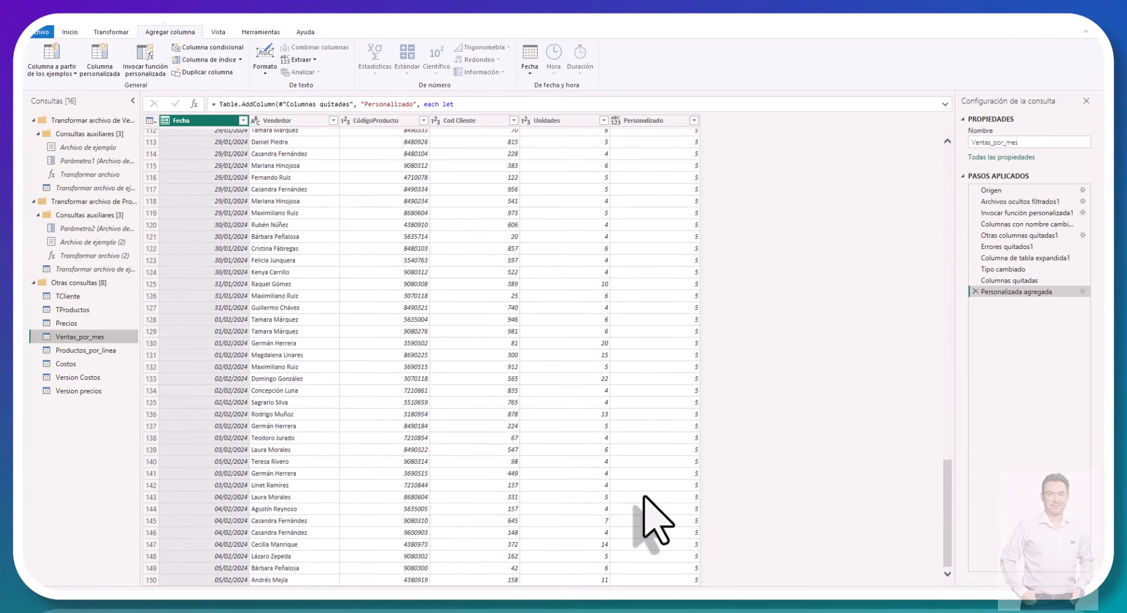
pyautogui.scroll(-12, 652, 516)
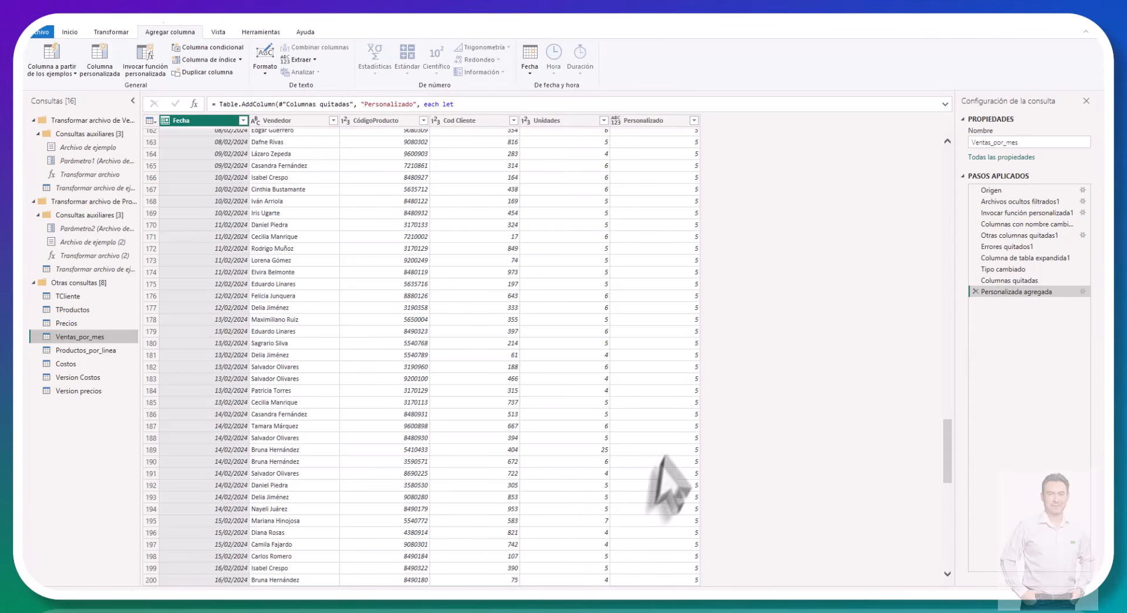
pyautogui.scroll(-10, 679, 465)
pyautogui.scroll(-20, 679, 465)
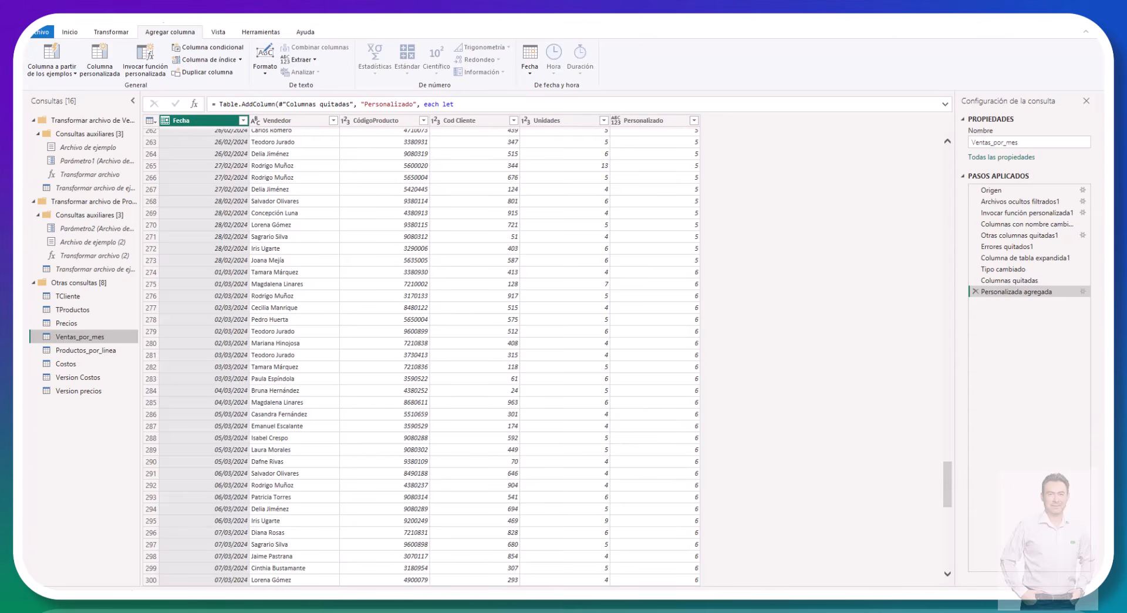
# Step: Rename the Personalizado column in Ventas_por_mes as Versión Costo
pyautogui.click(635, 120)
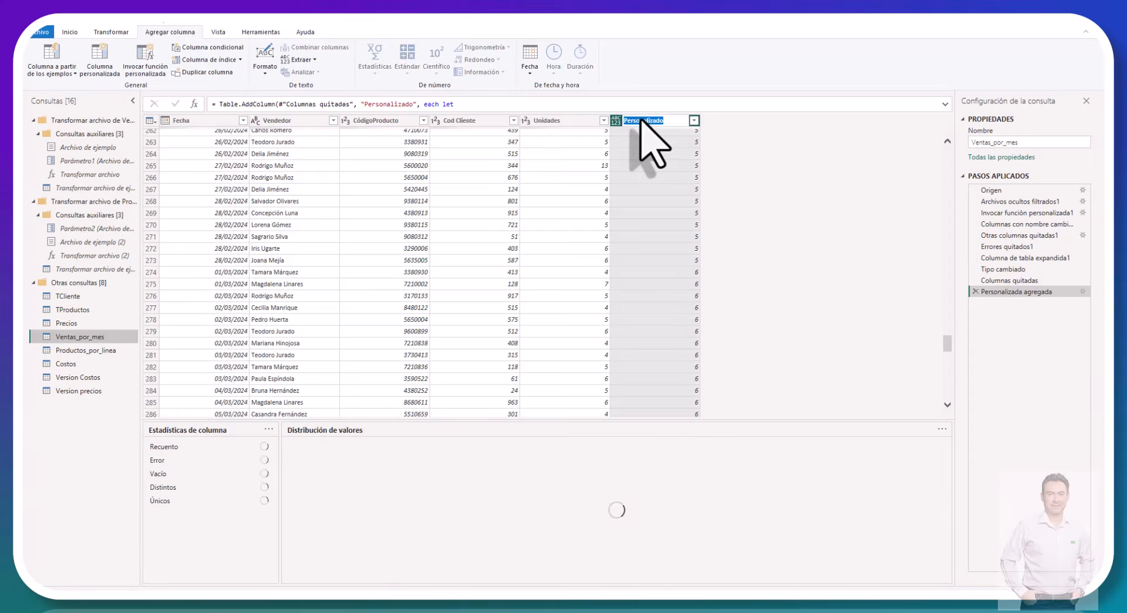
pyautogui.doubleClick(640, 121)
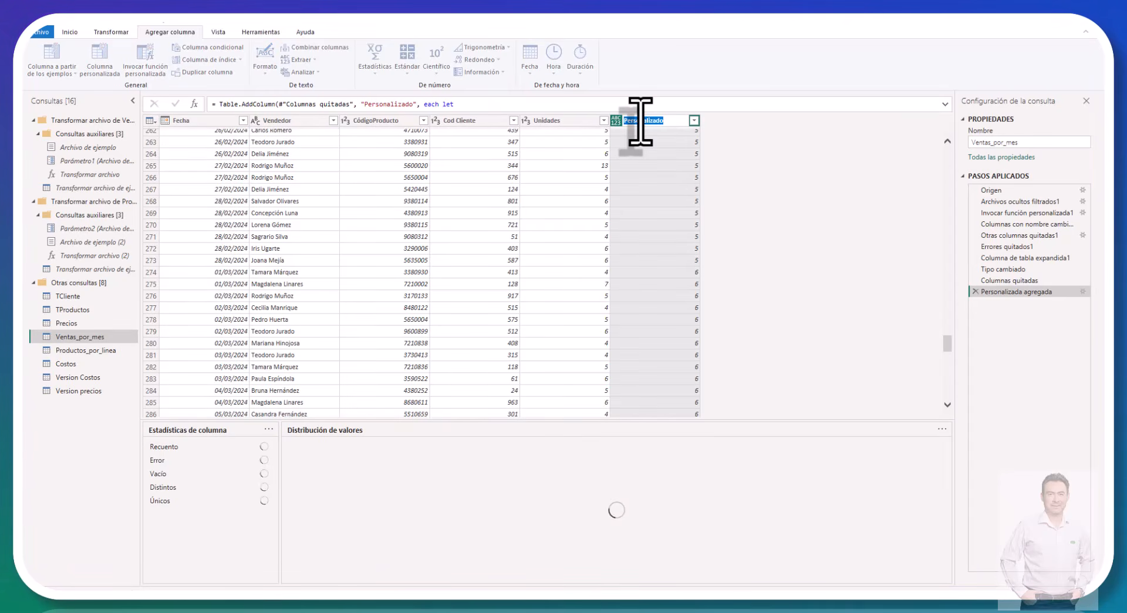
pyautogui.write('Version ')
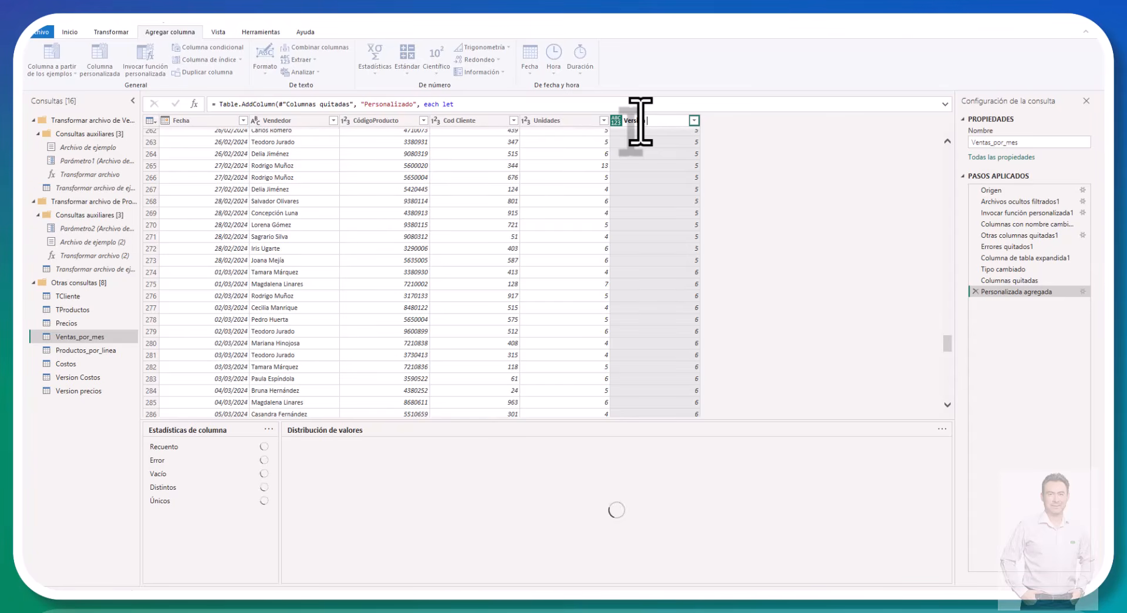
pyautogui.write('Costo')
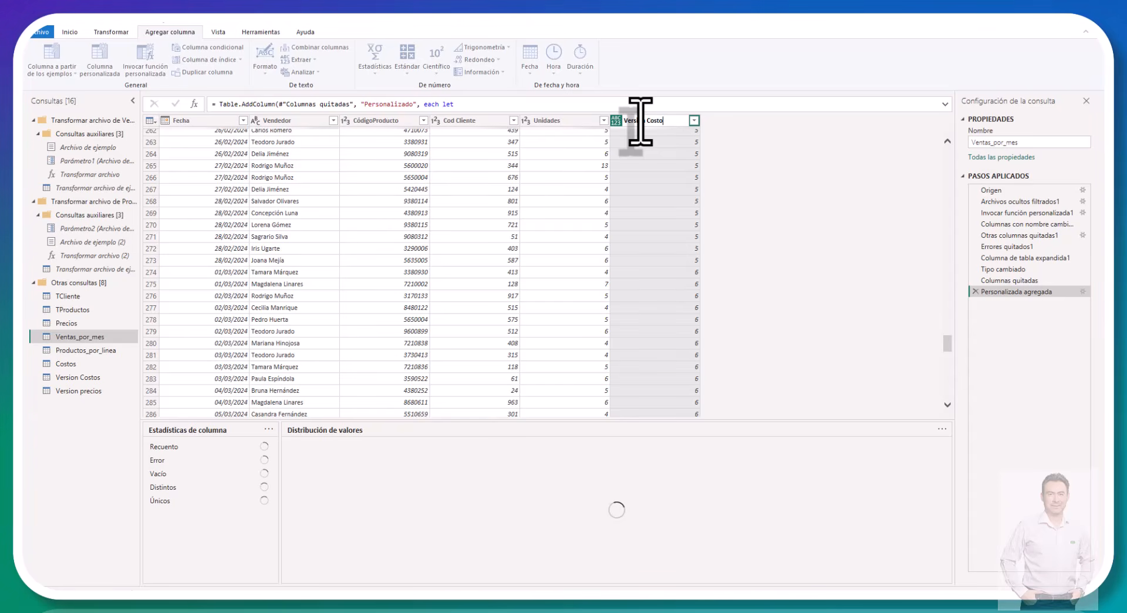
pyautogui.press('Return')
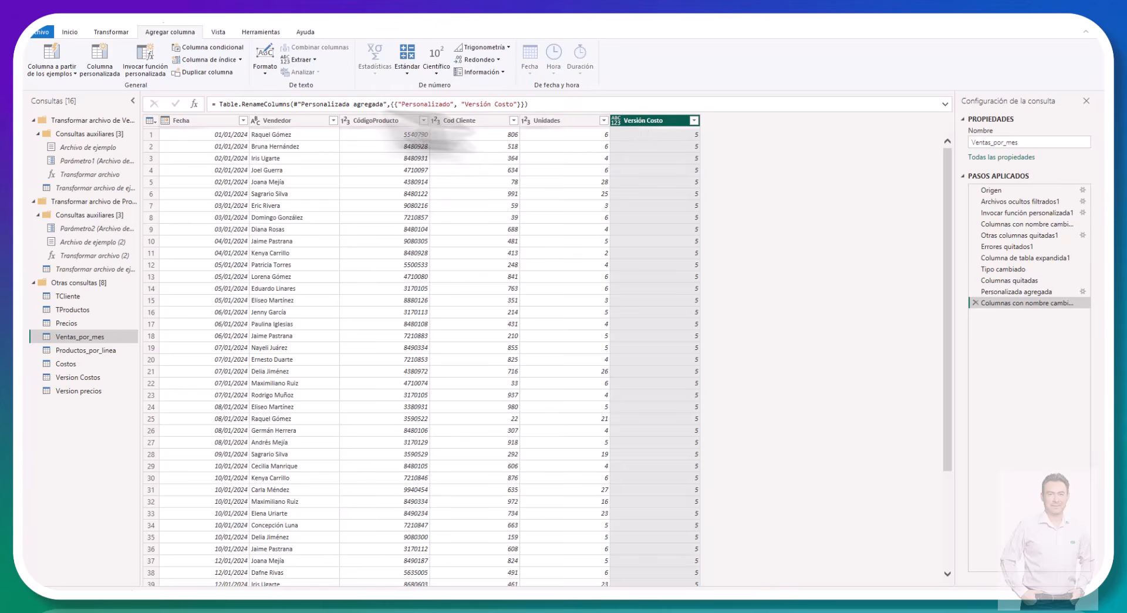
# Step: Rename the Índice column in the Version precios query as Versión Precios
pyautogui.click(108, 57)
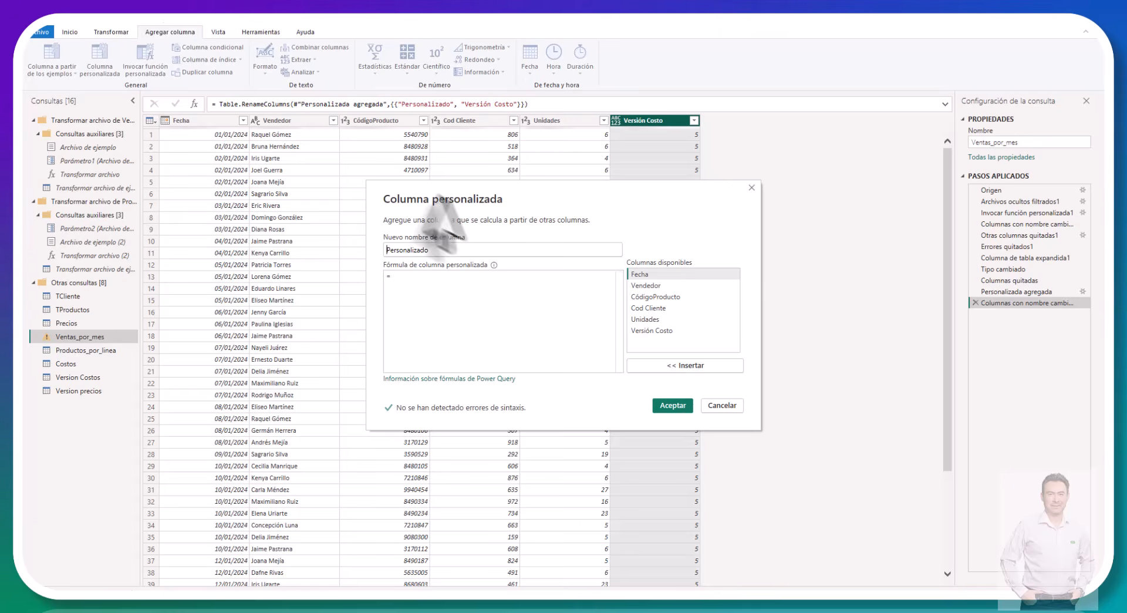
pyautogui.click(738, 409)
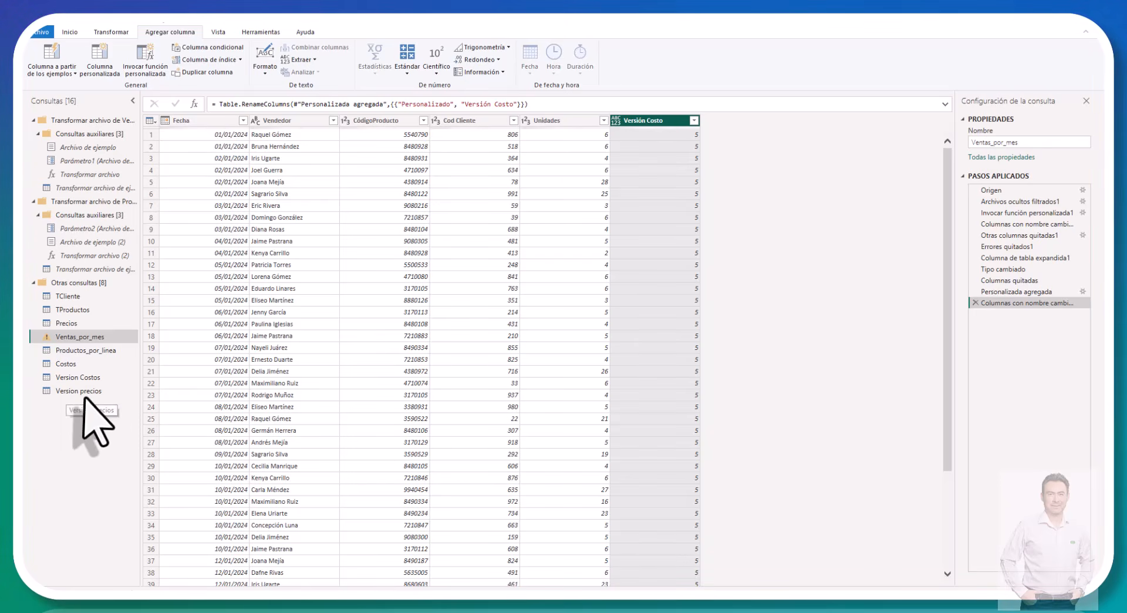
pyautogui.click(88, 391)
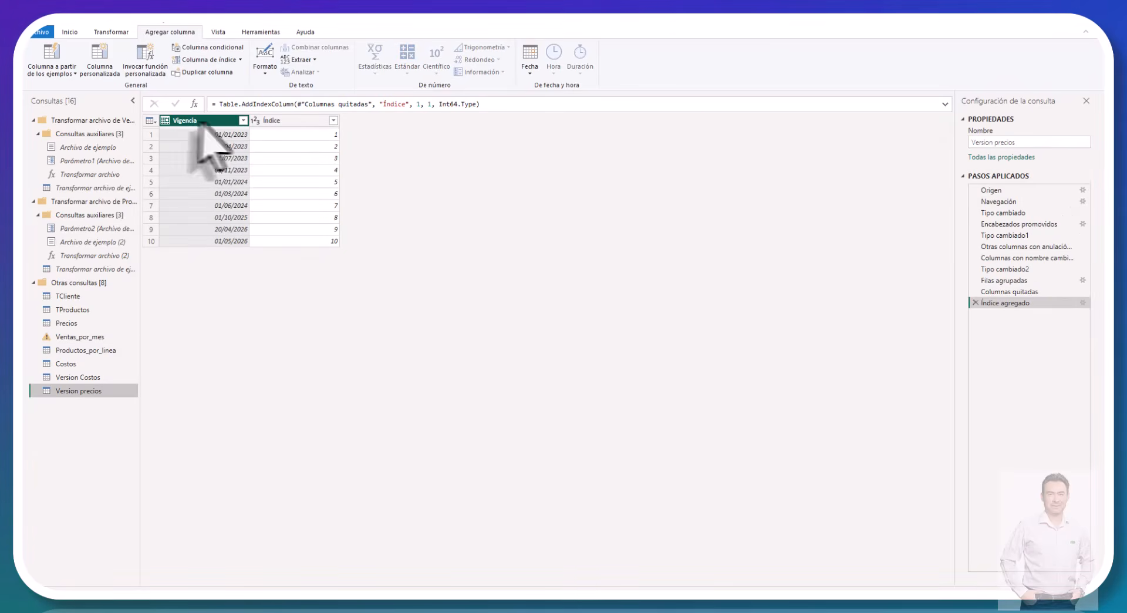
pyautogui.click(286, 121)
pyautogui.doubleClick(285, 121)
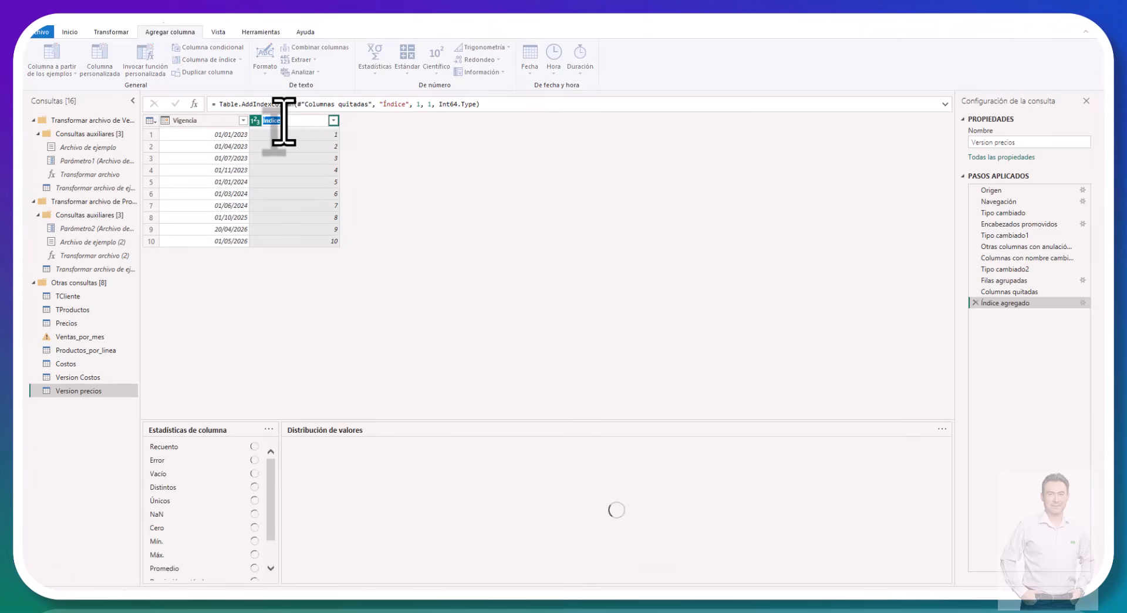
pyautogui.write('Versió')
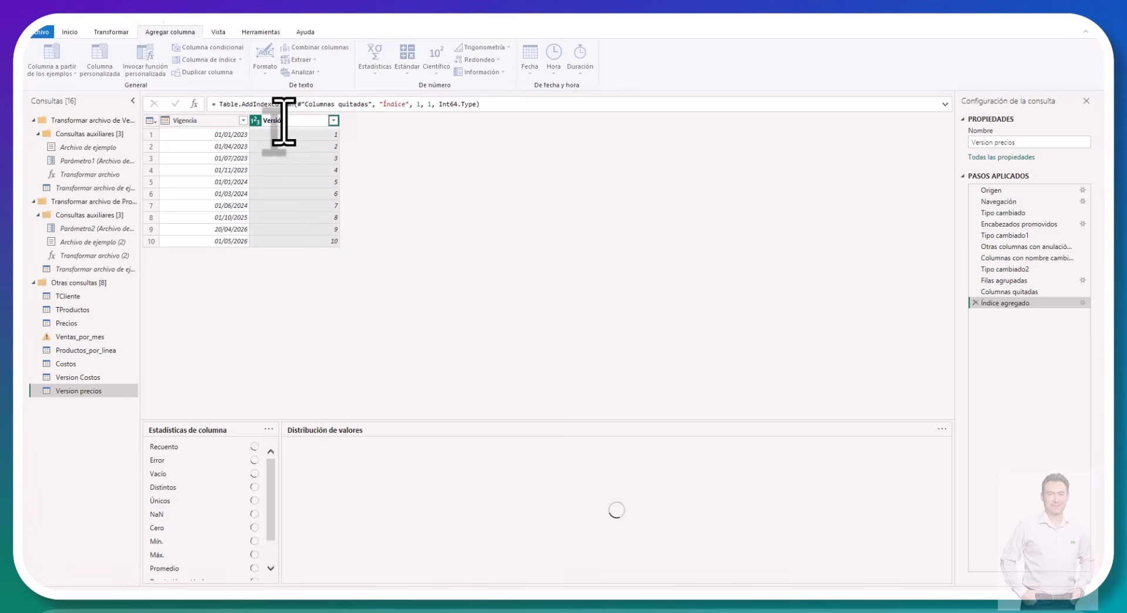
pyautogui.write('recios')
pyautogui.press('Return')
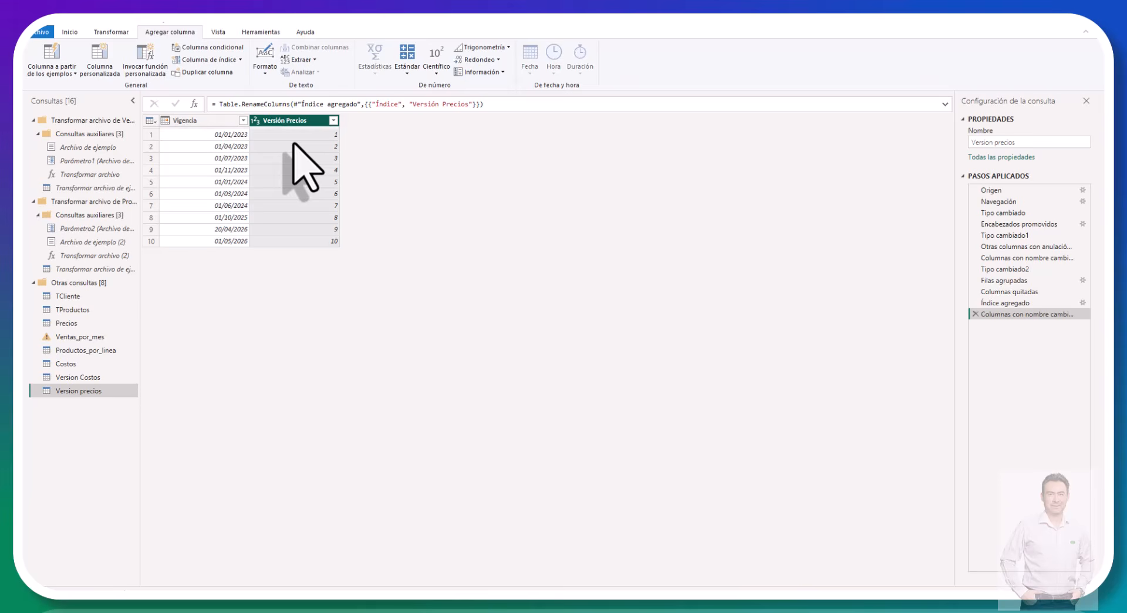
# Step: Start another custom column in Ventas_por_mes and open its formula with a let expression
pyautogui.click(99, 338)
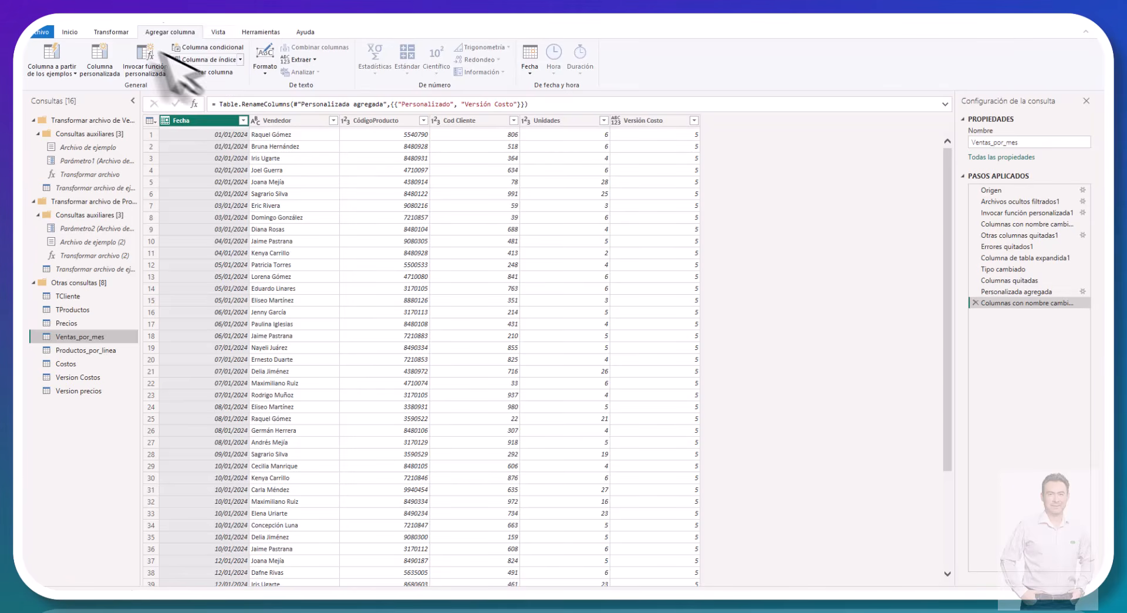
pyautogui.click(96, 54)
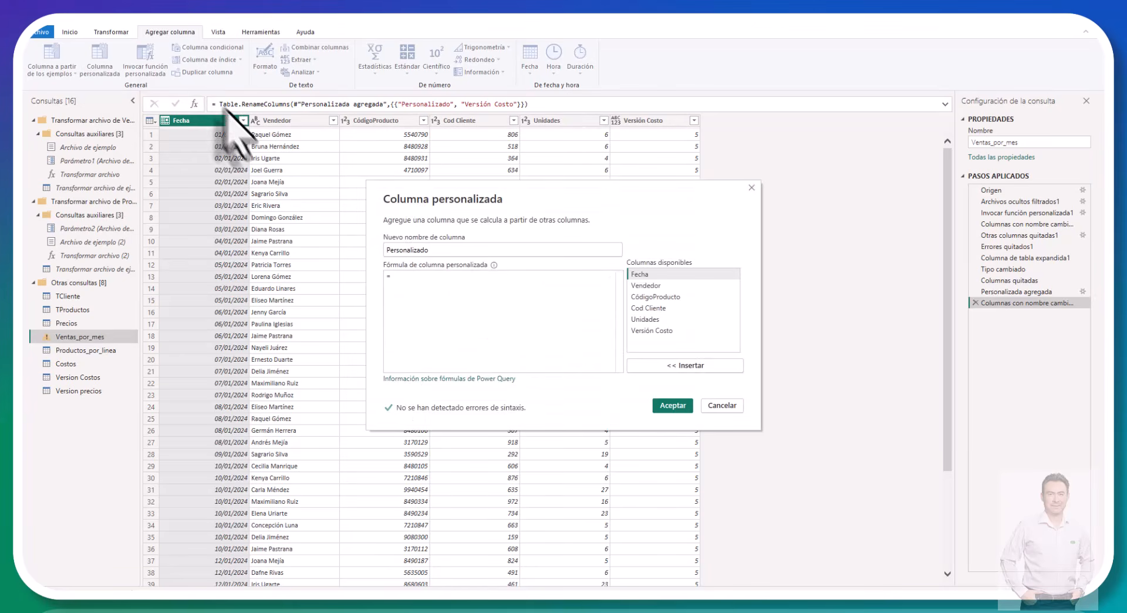
pyautogui.click(478, 295)
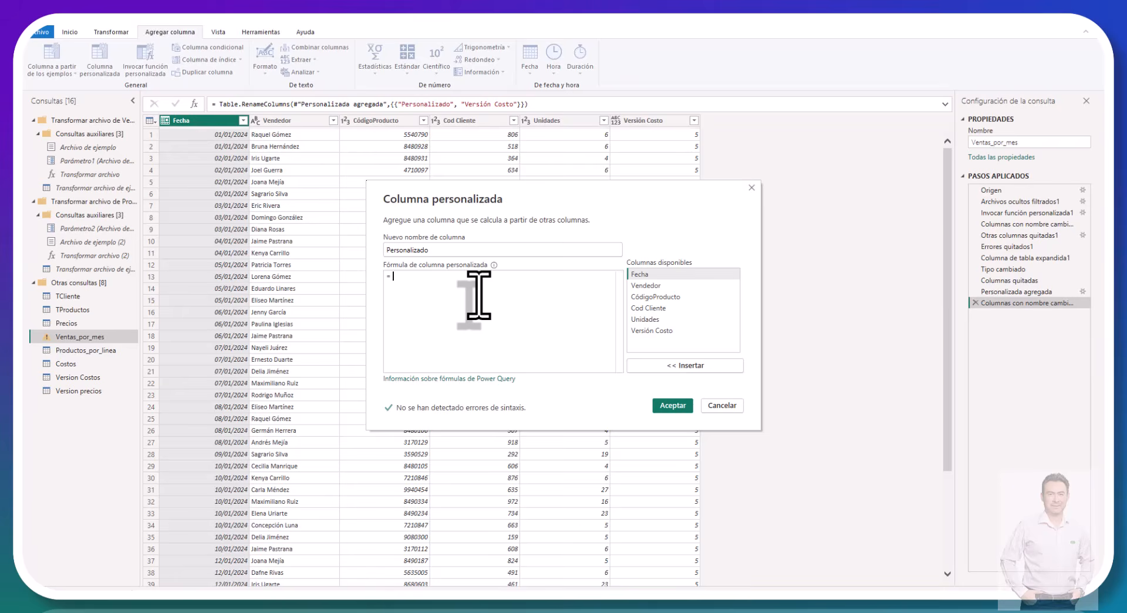
pyautogui.write('let')
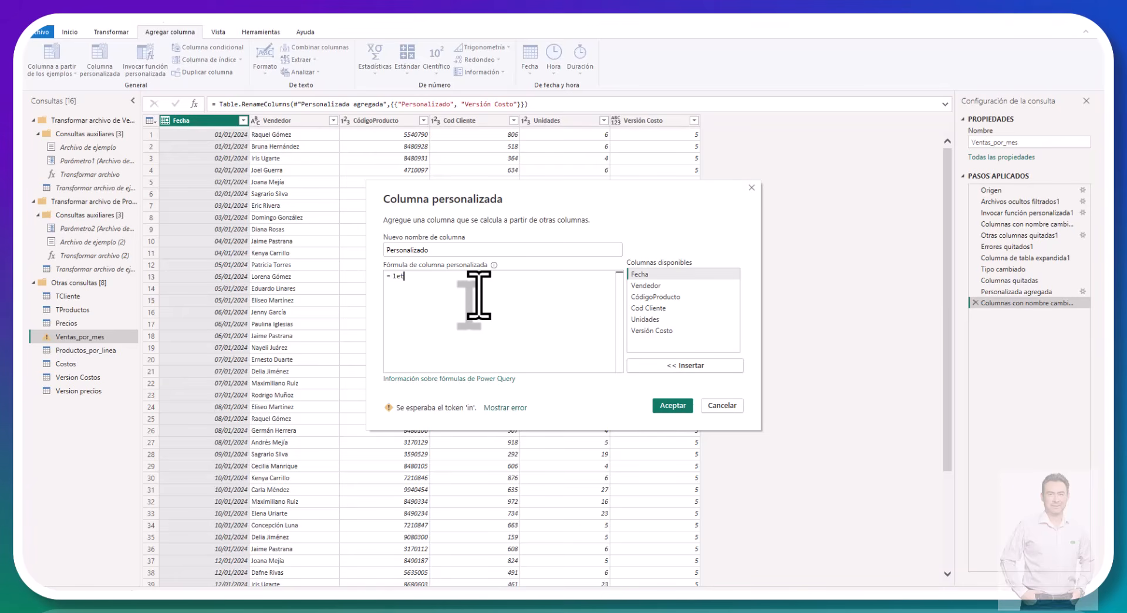
pyautogui.press('Return')
# Step: Define the variable f = [Fecha] in the let expression, removing the duplicated opening bracket
pyautogui.write('f')
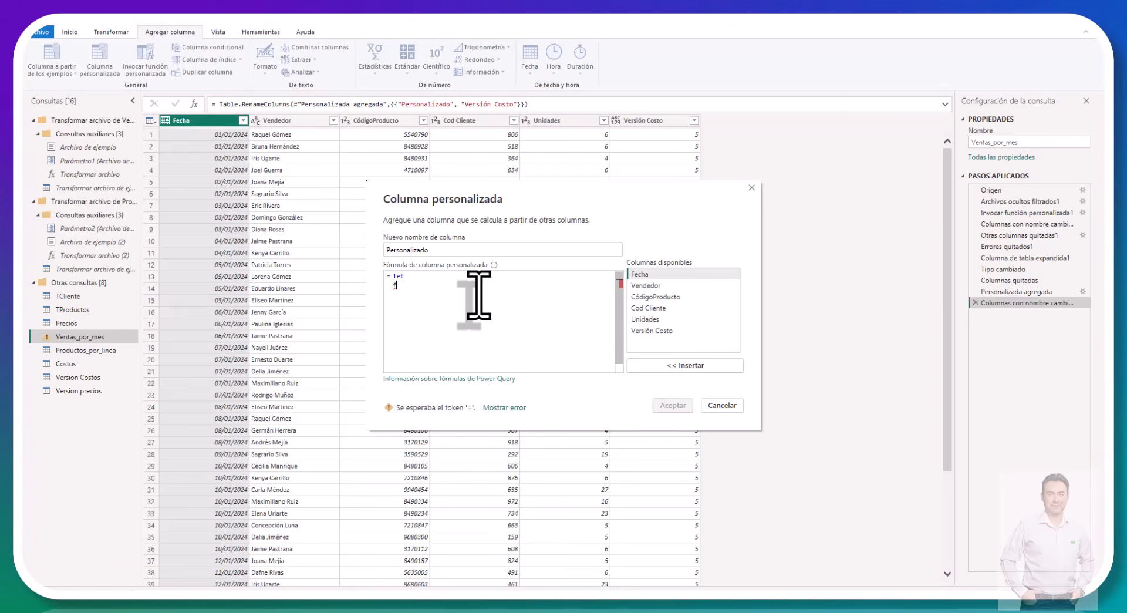
pyautogui.write(' = [fe')
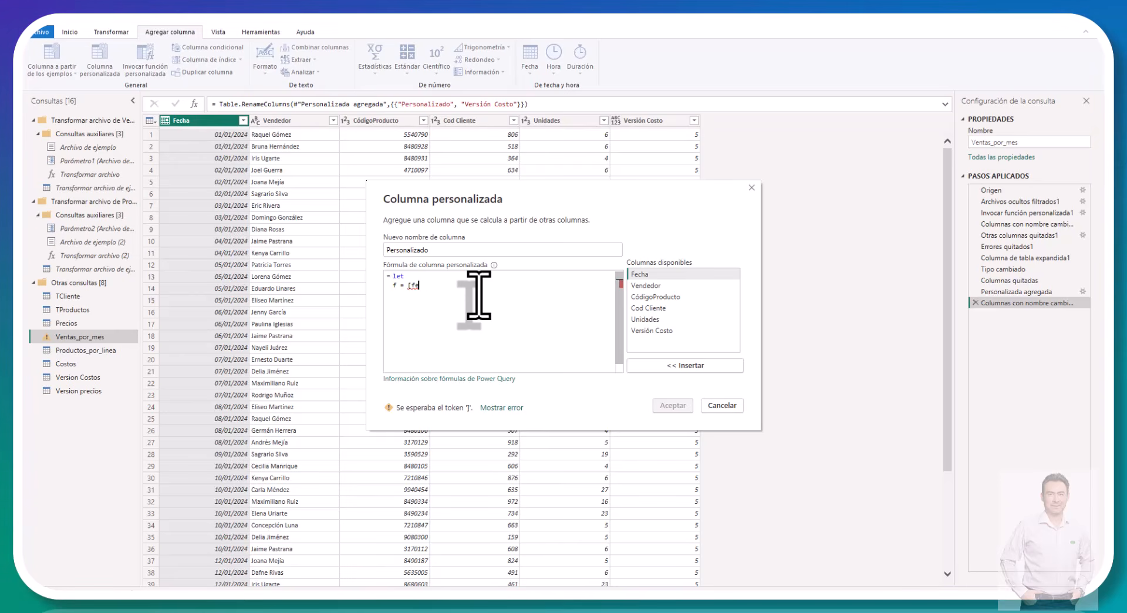
pyautogui.write('fchc')
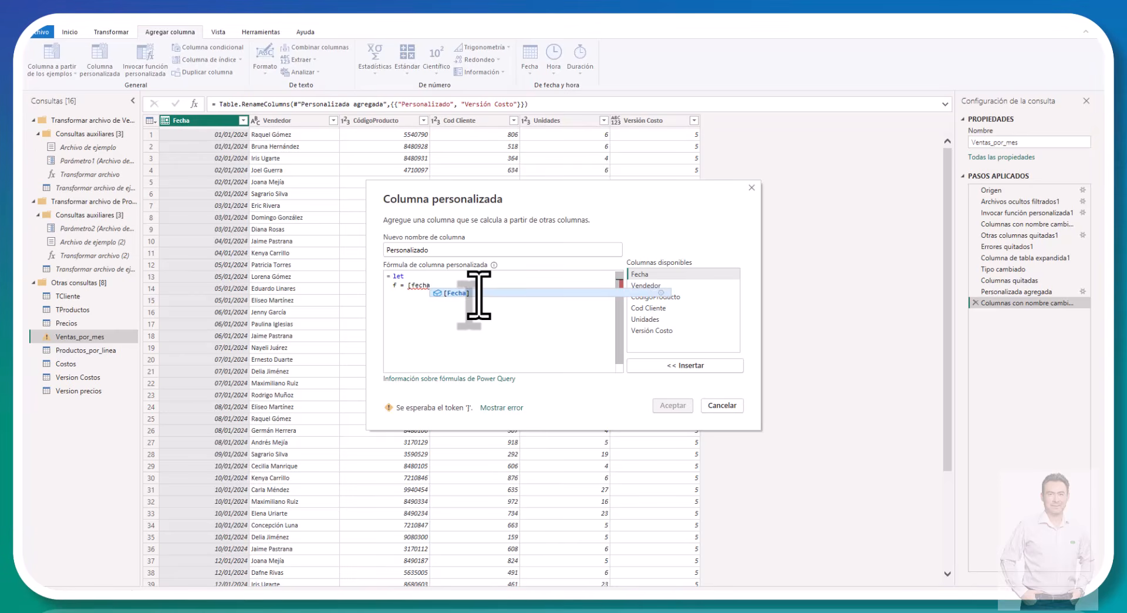
pyautogui.press('Tab')
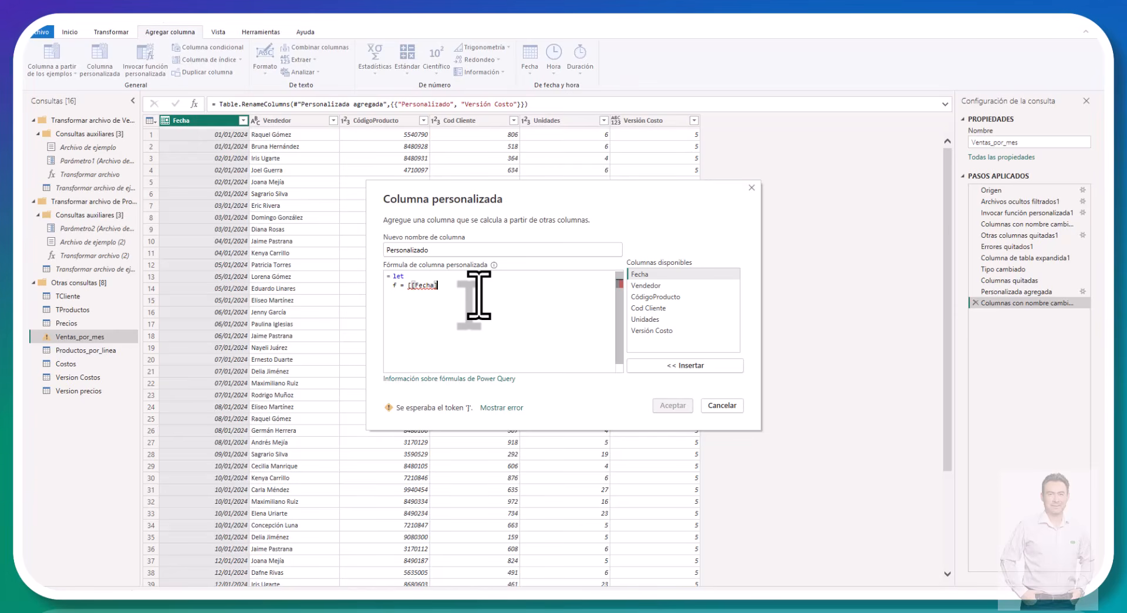
pyautogui.press('Left')
pyautogui.press('Left')
pyautogui.press('Left')
pyautogui.press('Left')
pyautogui.press('Left')
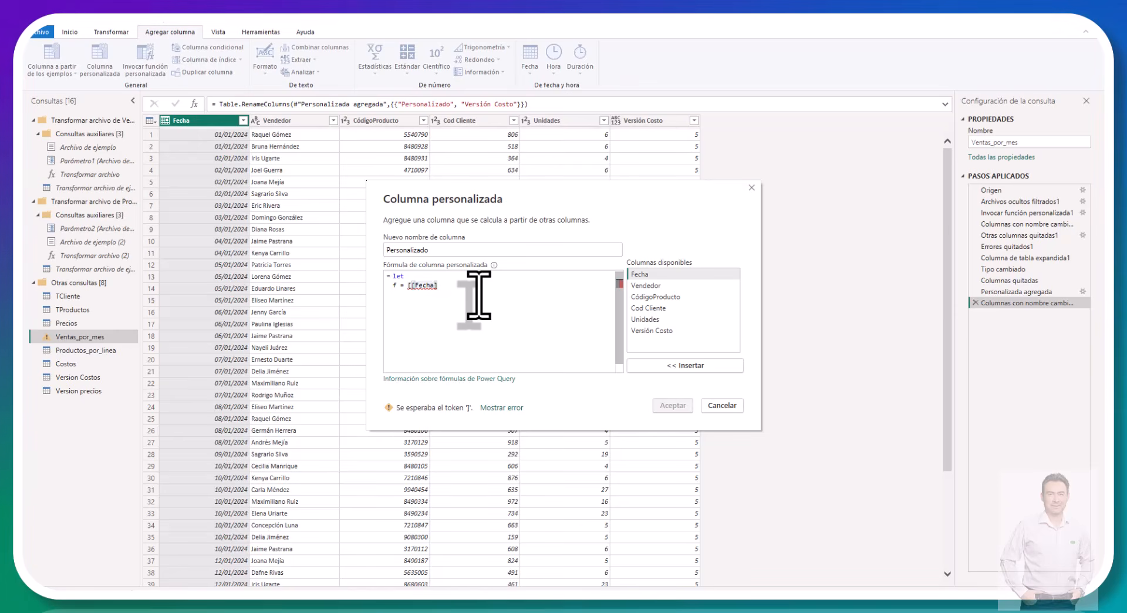
pyautogui.press('BackSpace')
pyautogui.press('Right')
pyautogui.press('Right')
pyautogui.press('Right')
pyautogui.press('Right')
pyautogui.press('Right')
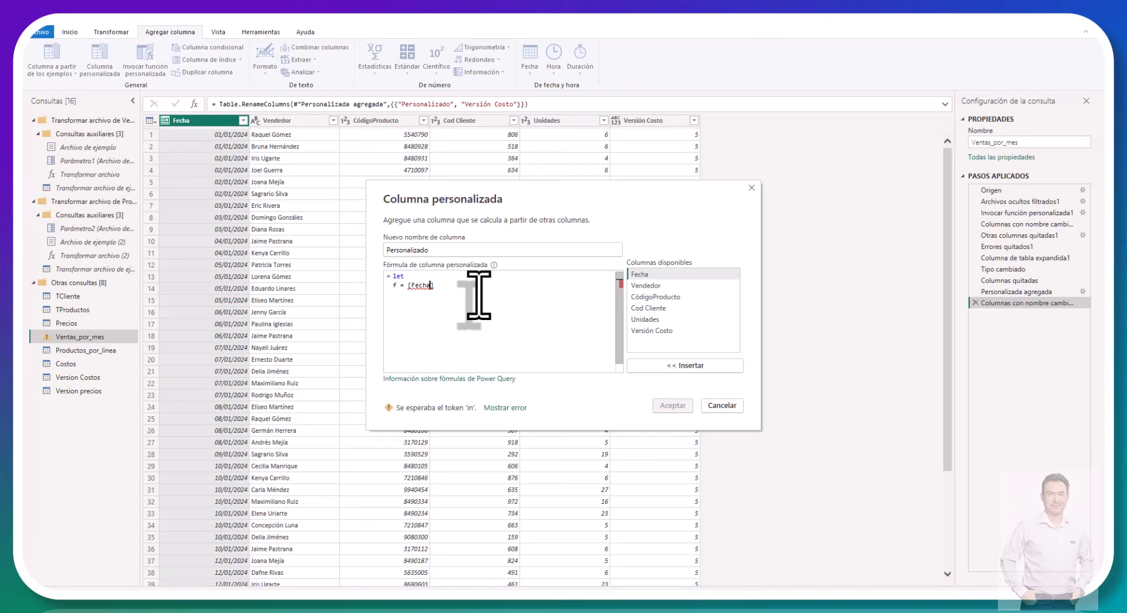
pyautogui.press('Right')
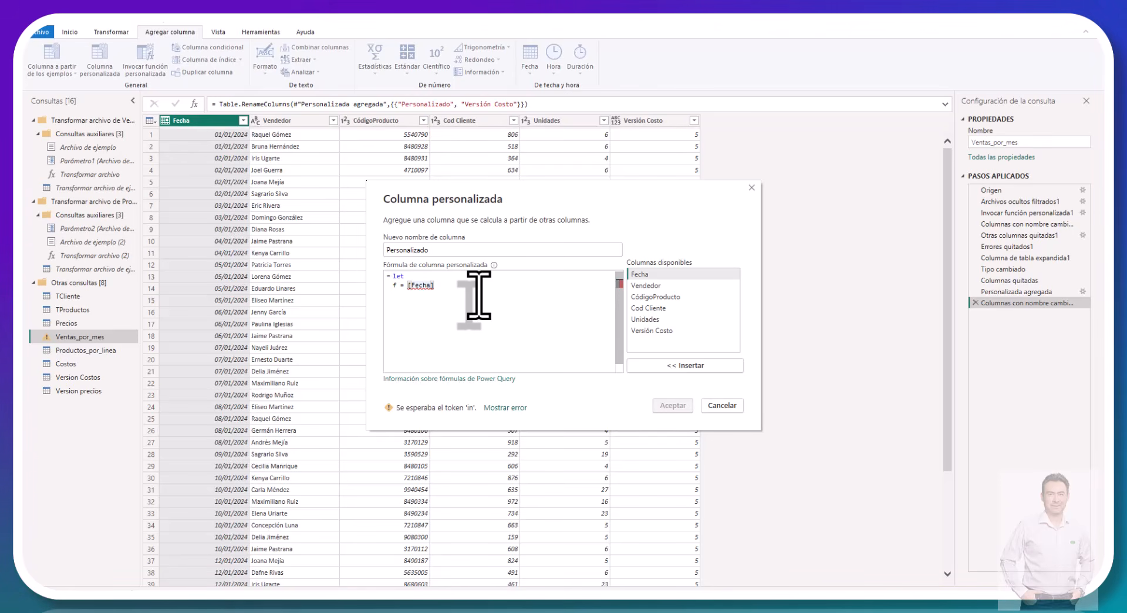
# Step: Add a comma after [Fecha] and begin a variable t that uses the Table.SelectRows function
pyautogui.write(',t')
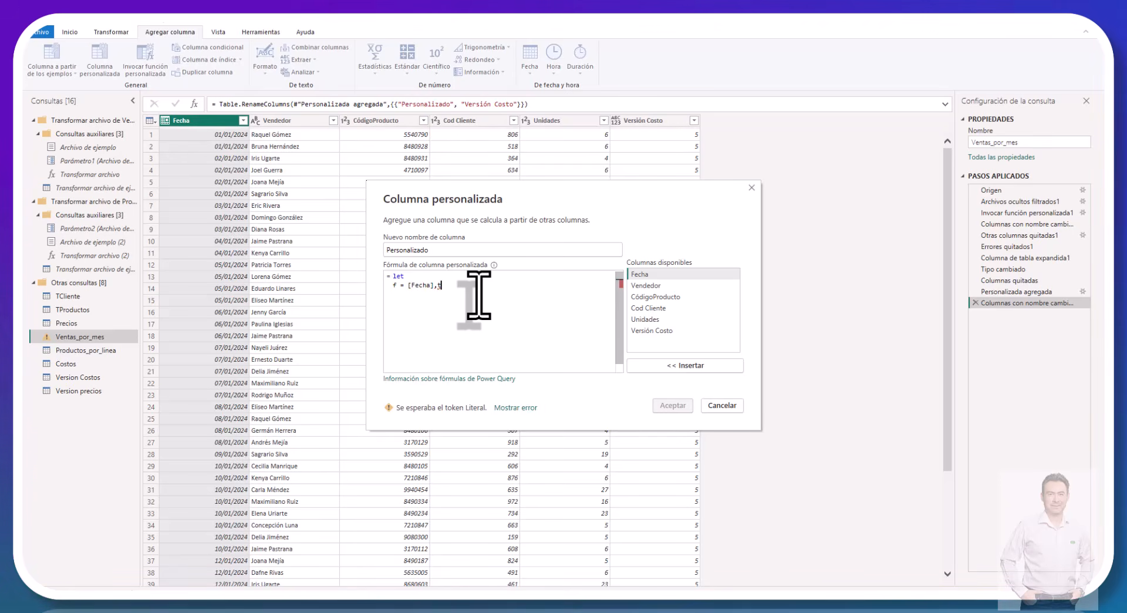
pyautogui.write('= t')
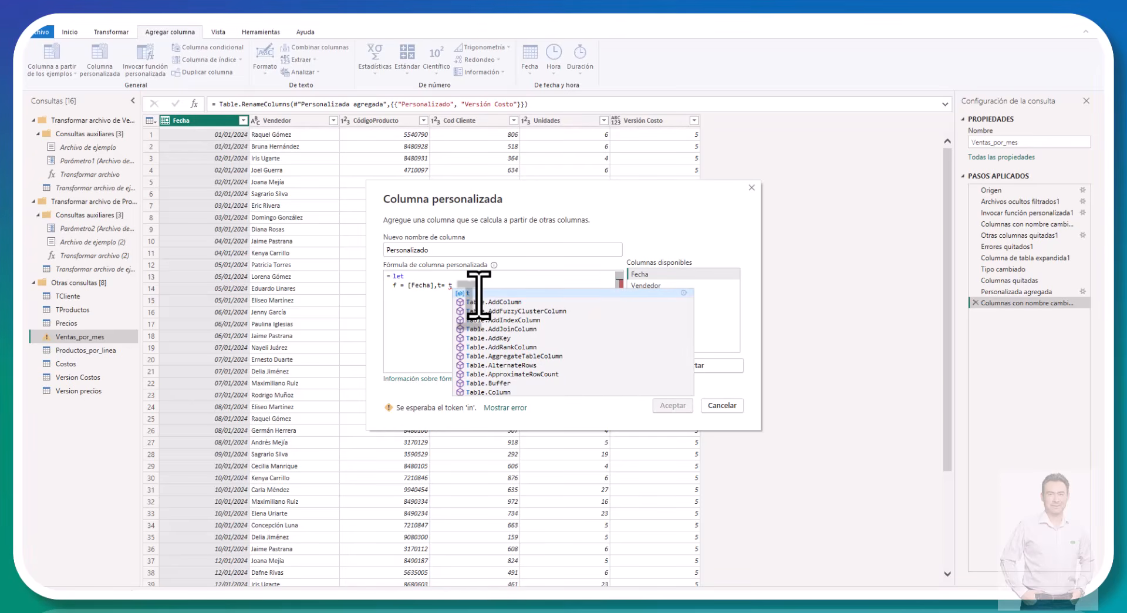
pyautogui.press('Down')
pyautogui.press('Down')
pyautogui.press('Down')
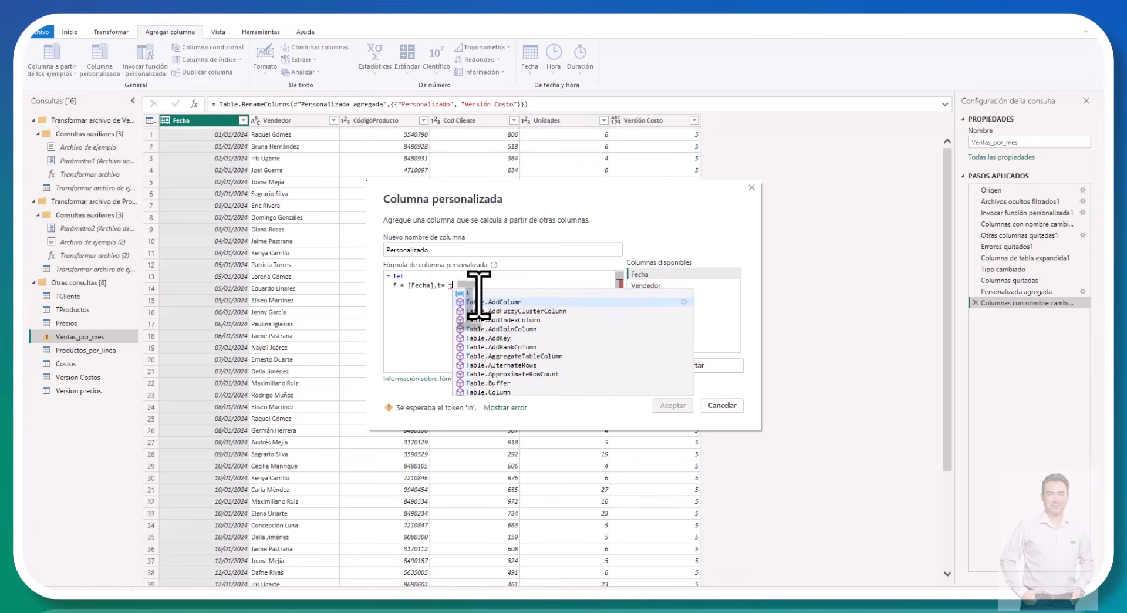
pyautogui.press('Down')
pyautogui.press('Down')
pyautogui.press('Down')
pyautogui.press('Down')
pyautogui.press('Down')
pyautogui.press('Down')
pyautogui.press('Down')
pyautogui.press('Down')
pyautogui.press('Down')
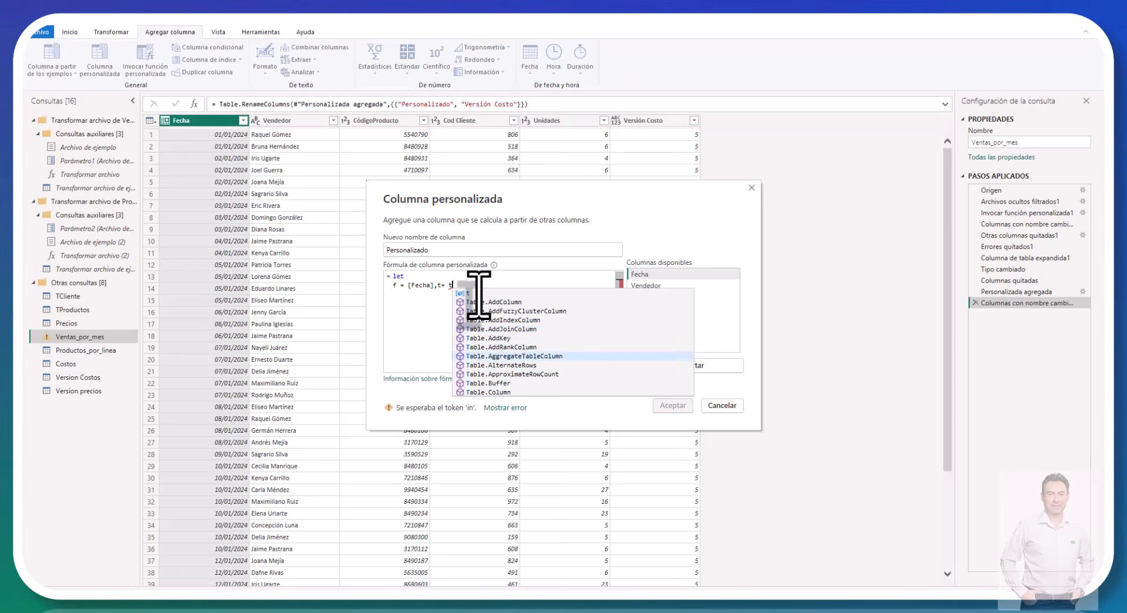
pyautogui.press('Down')
pyautogui.press('Down')
pyautogui.press('Down')
pyautogui.press('Down')
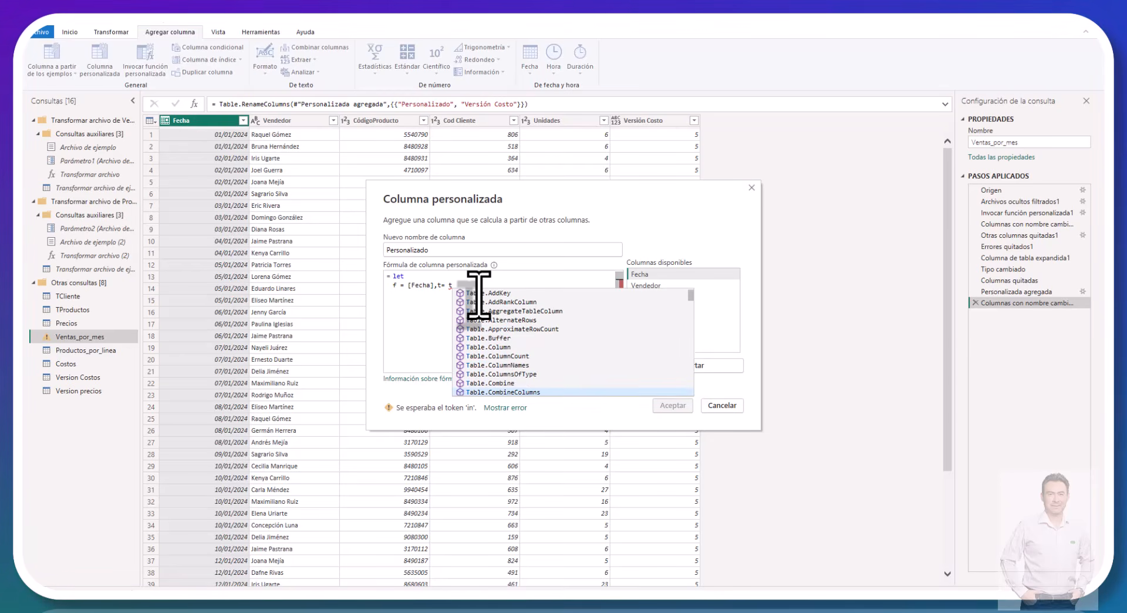
pyautogui.press('Down')
pyautogui.press('Down')
pyautogui.press('Down')
pyautogui.press('Down')
pyautogui.press('Down')
pyautogui.press('Down')
pyautogui.press('Down')
pyautogui.press('Down')
pyautogui.press('Down')
pyautogui.press('Down')
pyautogui.press('Down')
pyautogui.press('Down')
pyautogui.press('Down')
pyautogui.press('Down')
pyautogui.press('Down')
pyautogui.press('Down')
pyautogui.press('Down')
pyautogui.press('Down')
pyautogui.press('Down')
pyautogui.press('Down')
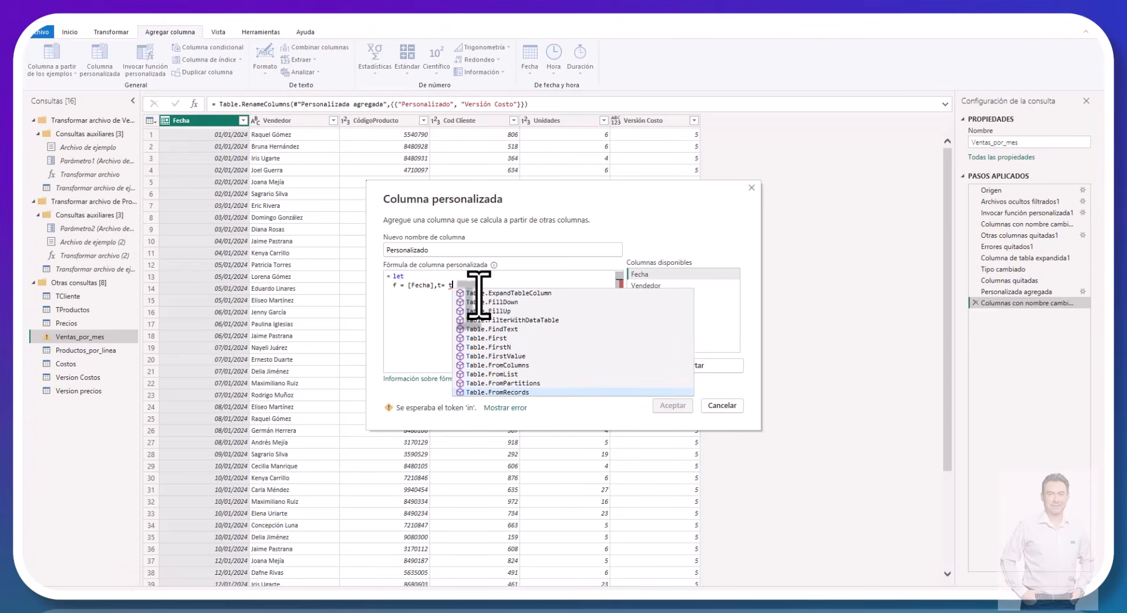
pyautogui.press('Down')
pyautogui.press('Down')
pyautogui.press('Down')
pyautogui.press('Down')
pyautogui.press('Down')
pyautogui.press('Down')
pyautogui.press('Down')
pyautogui.press('Down')
pyautogui.press('Down')
pyautogui.press('Down')
pyautogui.press('Down')
pyautogui.press('Down')
pyautogui.press('Down')
pyautogui.press('Down')
pyautogui.press('Down')
pyautogui.press('Down')
pyautogui.press('Down')
pyautogui.press('Down')
pyautogui.press('Down')
pyautogui.press('Down')
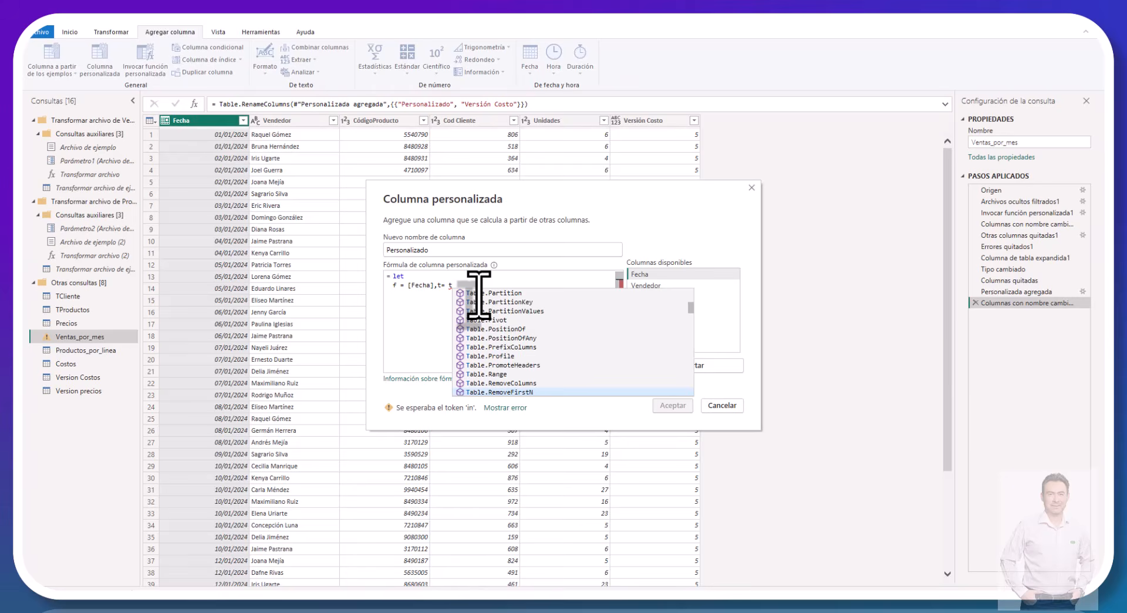
pyautogui.press('Down')
pyautogui.press('Down')
pyautogui.press('Down')
pyautogui.press('Down')
pyautogui.press('Down')
pyautogui.press('Down')
pyautogui.press('Down')
pyautogui.press('Down')
pyautogui.press('Down')
pyautogui.press('Down')
pyautogui.press('Down')
pyautogui.press('Down')
pyautogui.press('Down')
pyautogui.press('Down')
pyautogui.press('Down')
pyautogui.press('Down')
pyautogui.press('Down')
pyautogui.press('Down')
pyautogui.press('Down')
pyautogui.press('Down')
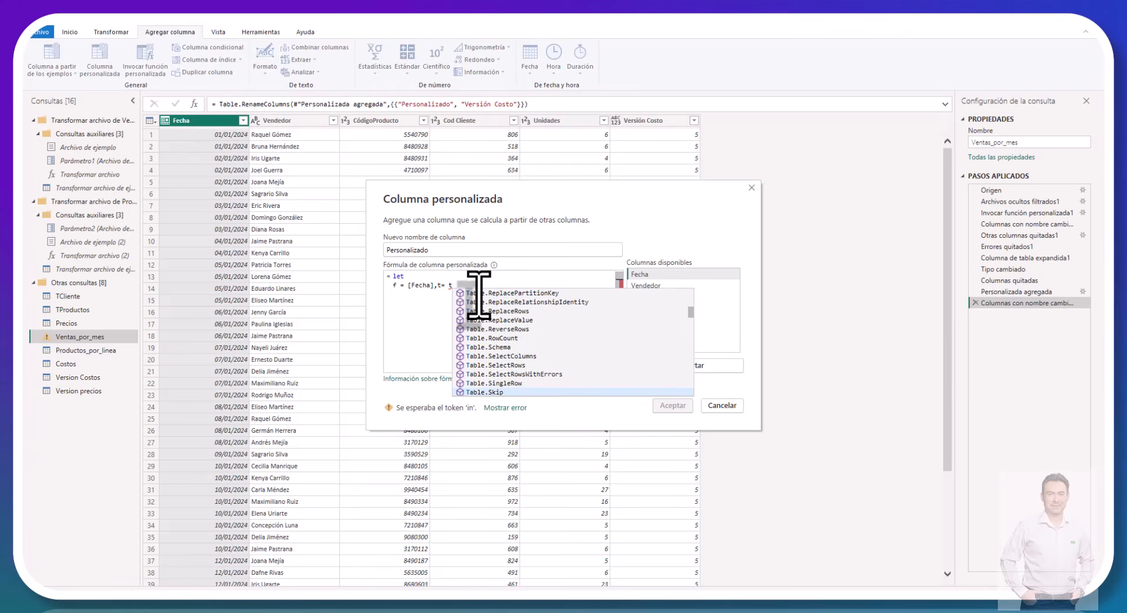
pyautogui.press('Up')
pyautogui.press('Up')
pyautogui.press('Up')
pyautogui.press('Tab')
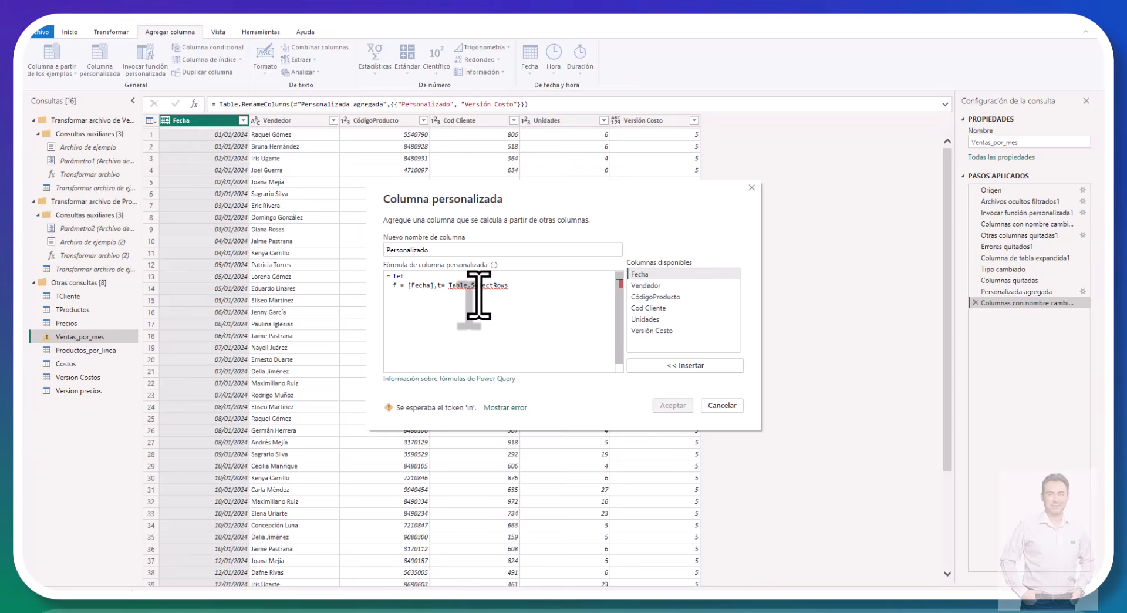
# Step: Supply the query #"Version precios" as the table argument of Table.SelectRows
pyautogui.write('(')
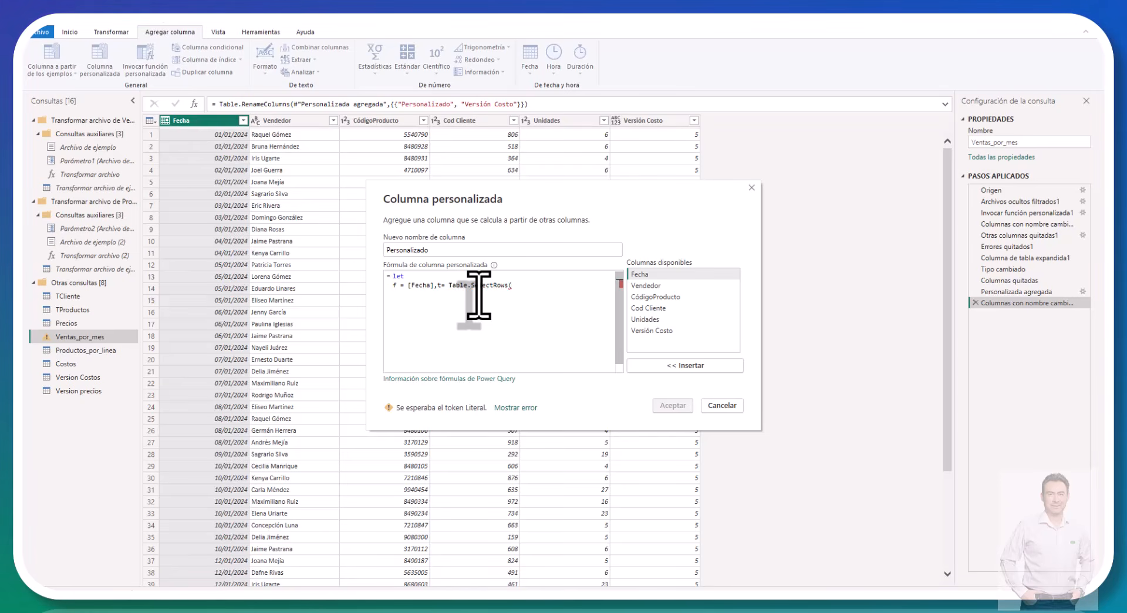
pyautogui.write('#"')
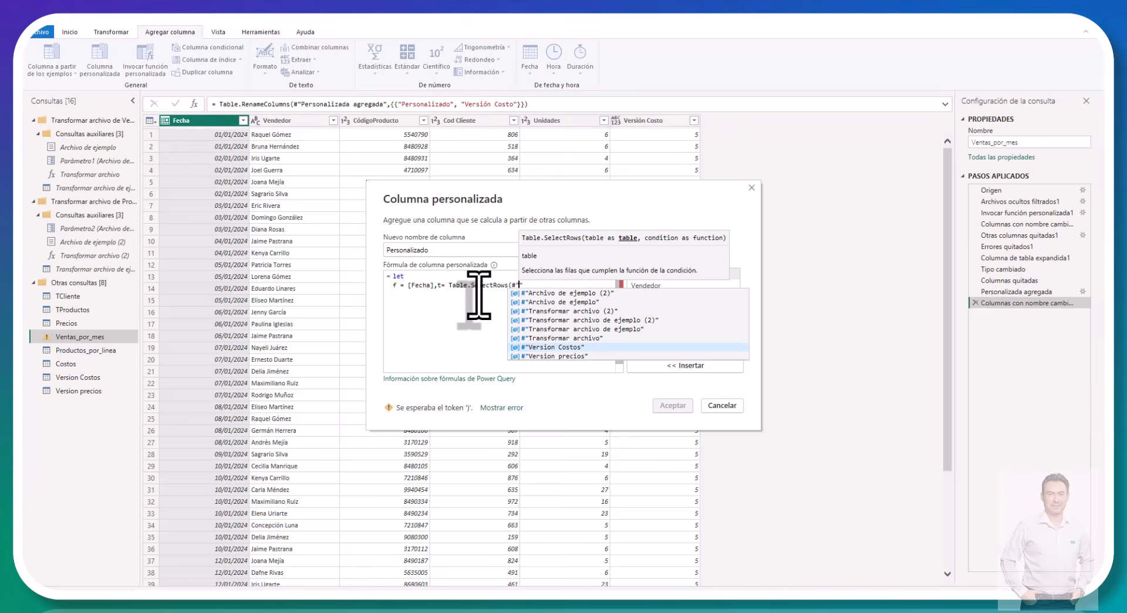
pyautogui.write('Ver')
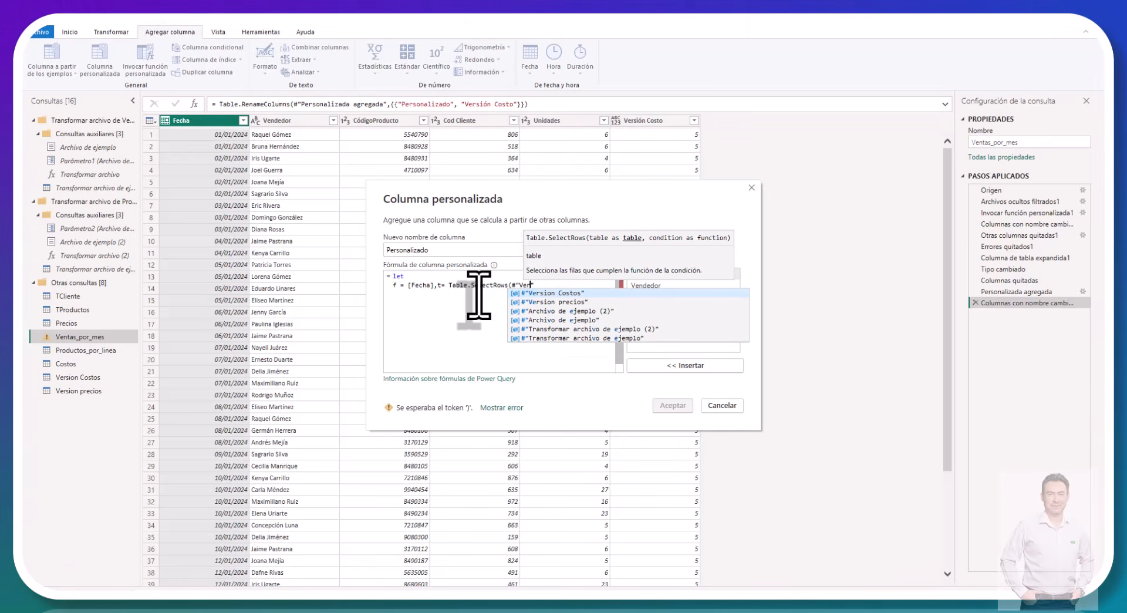
pyautogui.press('Down')
pyautogui.press('Tab')
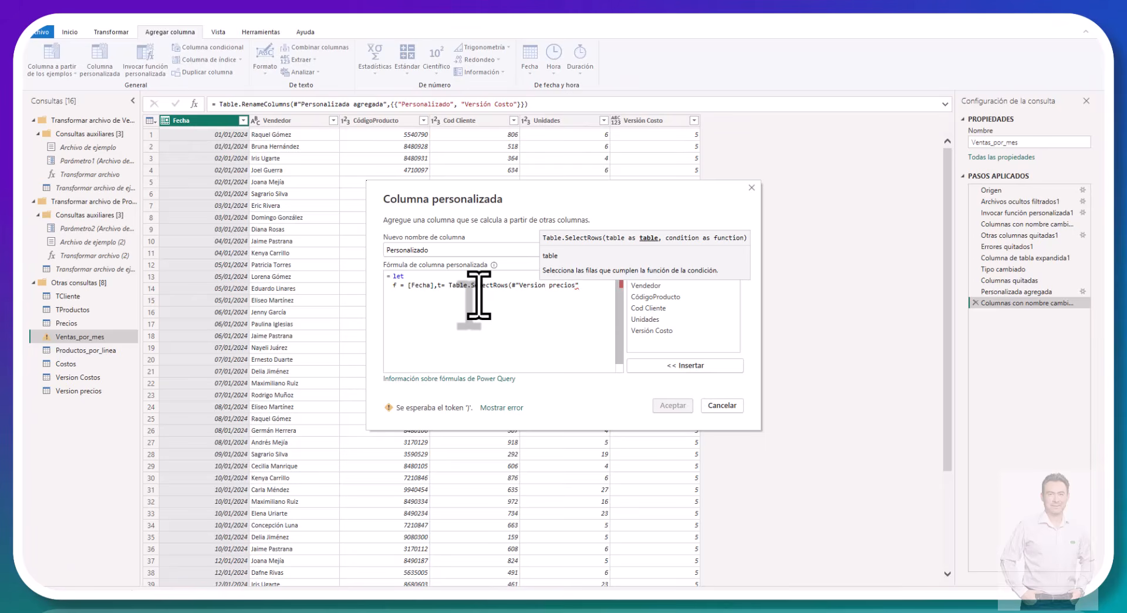
# Step: Start the row condition of Table.SelectRows with each [Vigencia]
pyautogui.write(', ')
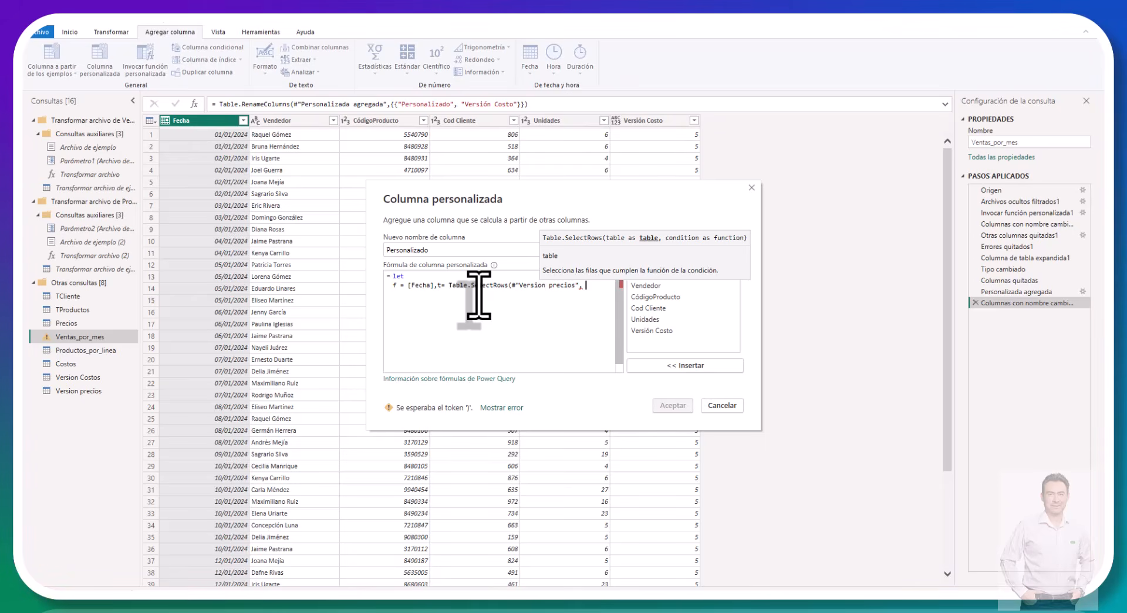
pyautogui.write('each   [V')
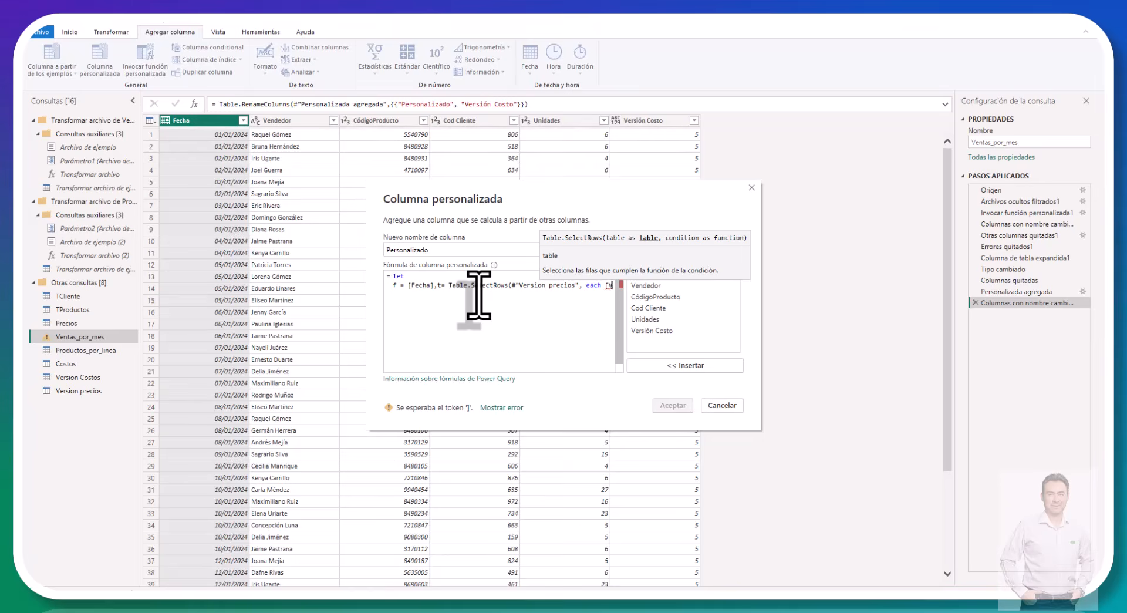
pyautogui.write('i')
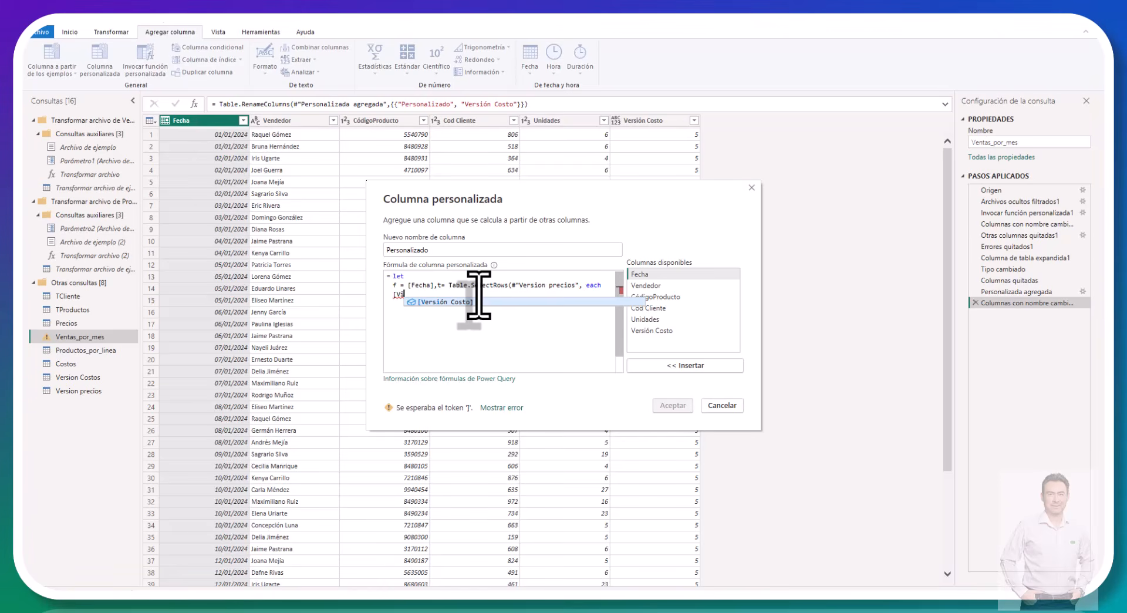
pyautogui.write('g')
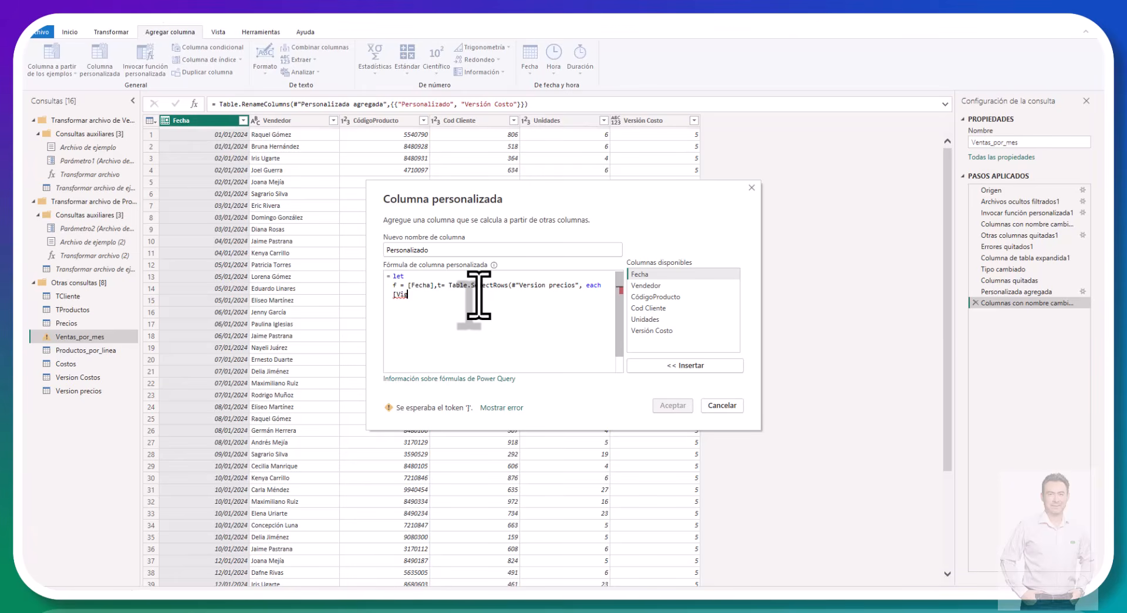
pyautogui.press('BackSpace')
pyautogui.press('BackSpace')
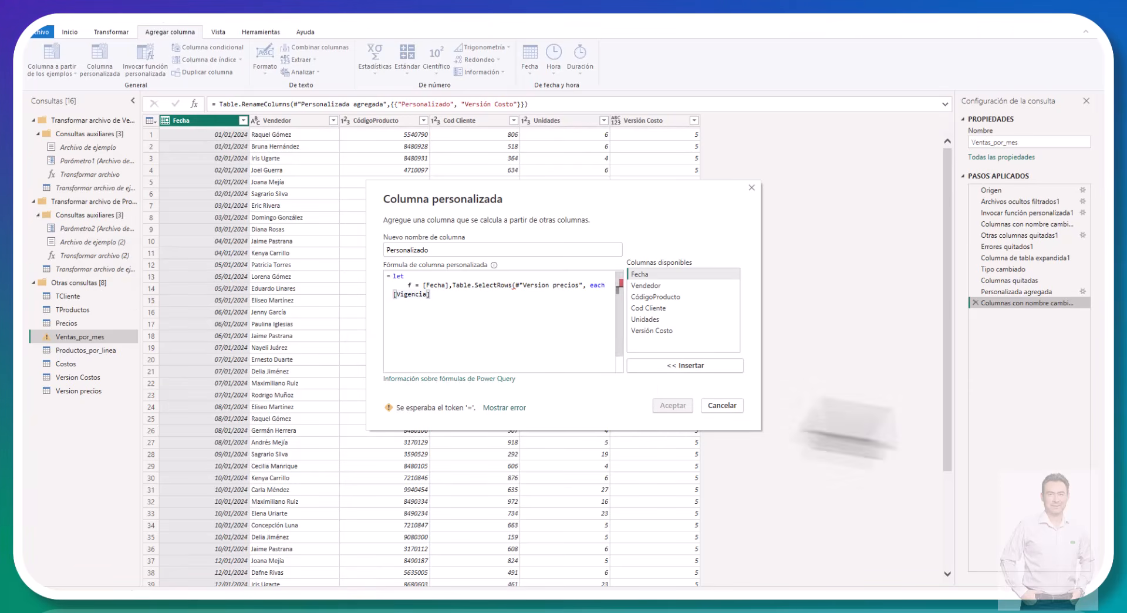
# Step: Move the Table.SelectRows expression to its own line and restore the t = assignment in front of it
pyautogui.click(451, 286)
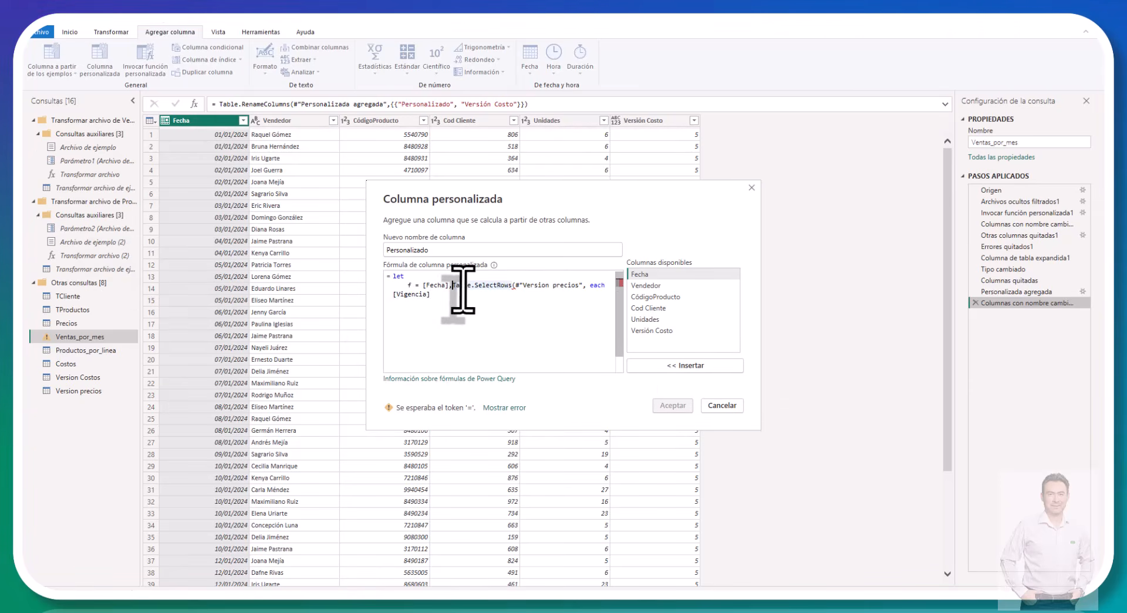
pyautogui.press('Return')
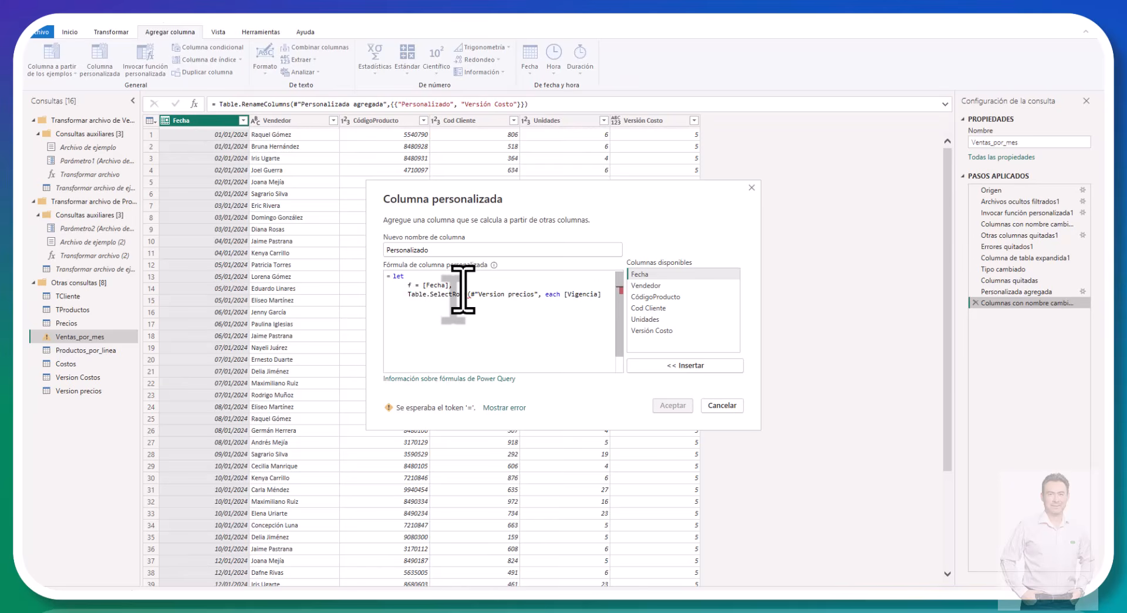
pyautogui.write('t =')
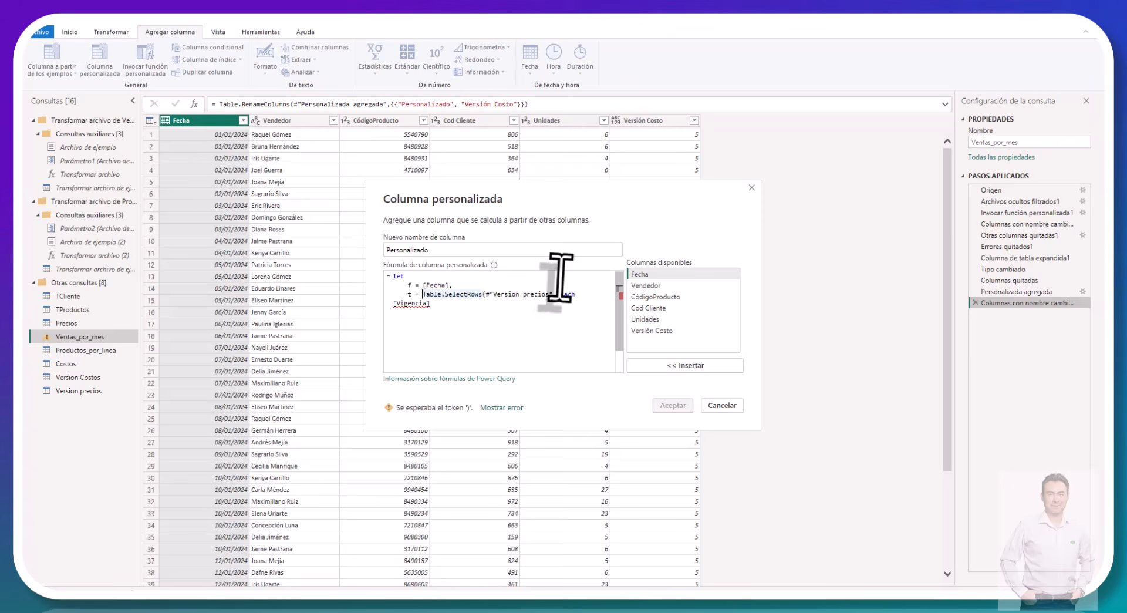
# Step: Complete the row condition as [Vigencia] <= f and close the Table.SelectRows parenthesis
pyautogui.hotkey('ctrl', 'End')
pyautogui.press('Up')
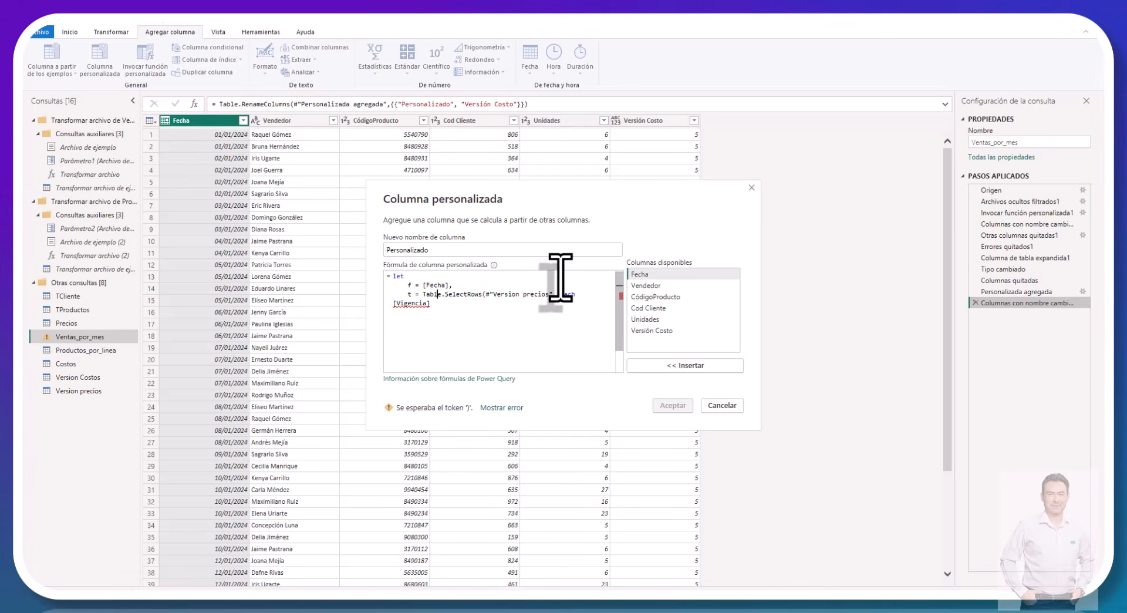
pyautogui.press('Right')
pyautogui.press('Right')
pyautogui.press('Right')
pyautogui.press('Right')
pyautogui.press('Right')
pyautogui.press('Right')
pyautogui.press('Right')
pyautogui.press('Right')
pyautogui.press('Right')
pyautogui.press('Right')
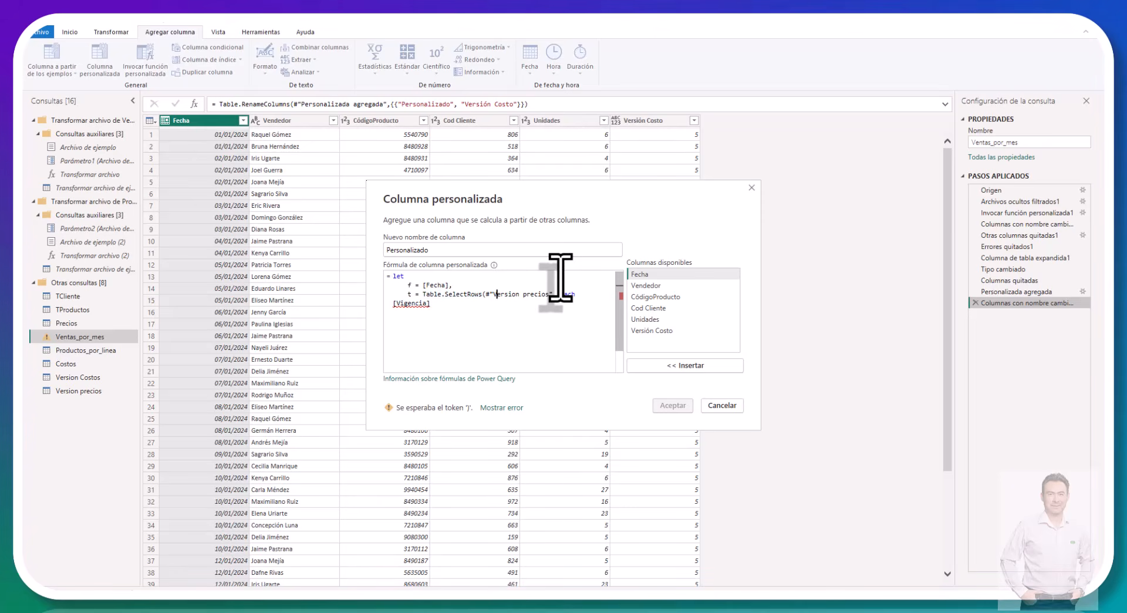
pyautogui.press('Down')
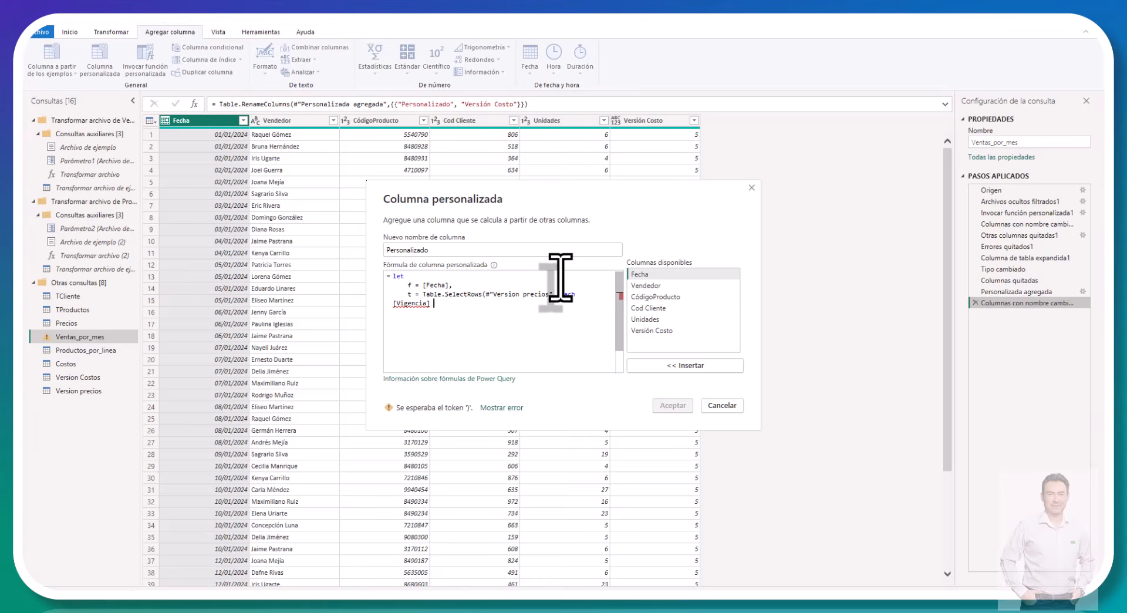
pyautogui.write('<')
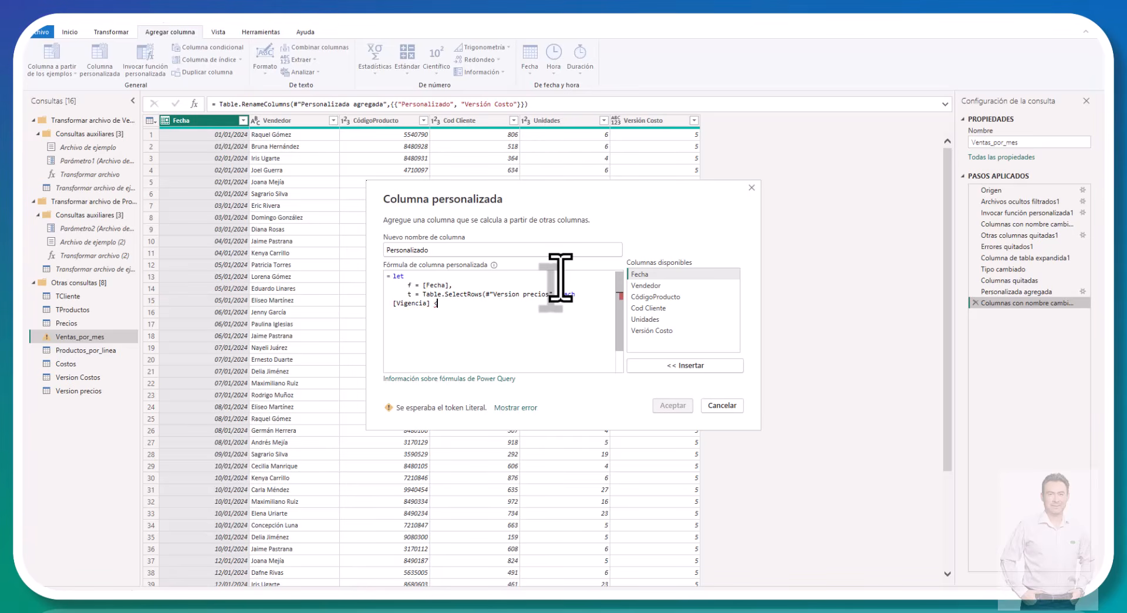
pyautogui.write('= f')
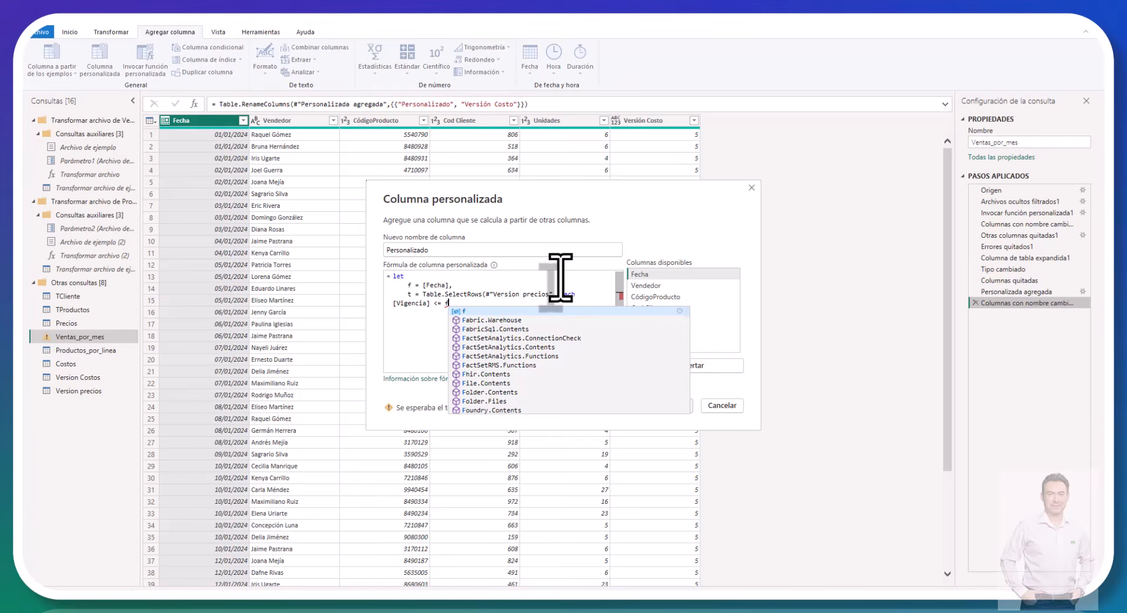
pyautogui.write(')')
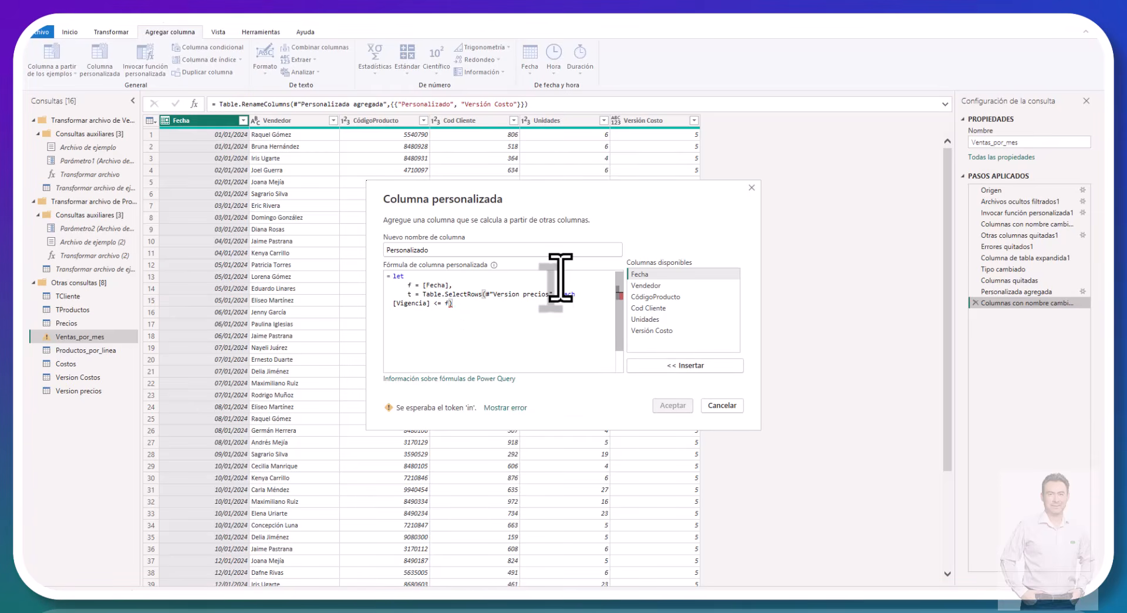
pyautogui.write(',')
# Step: Add a new idx variable to the let expression and begin its value with try List.Last
pyautogui.press('Return')
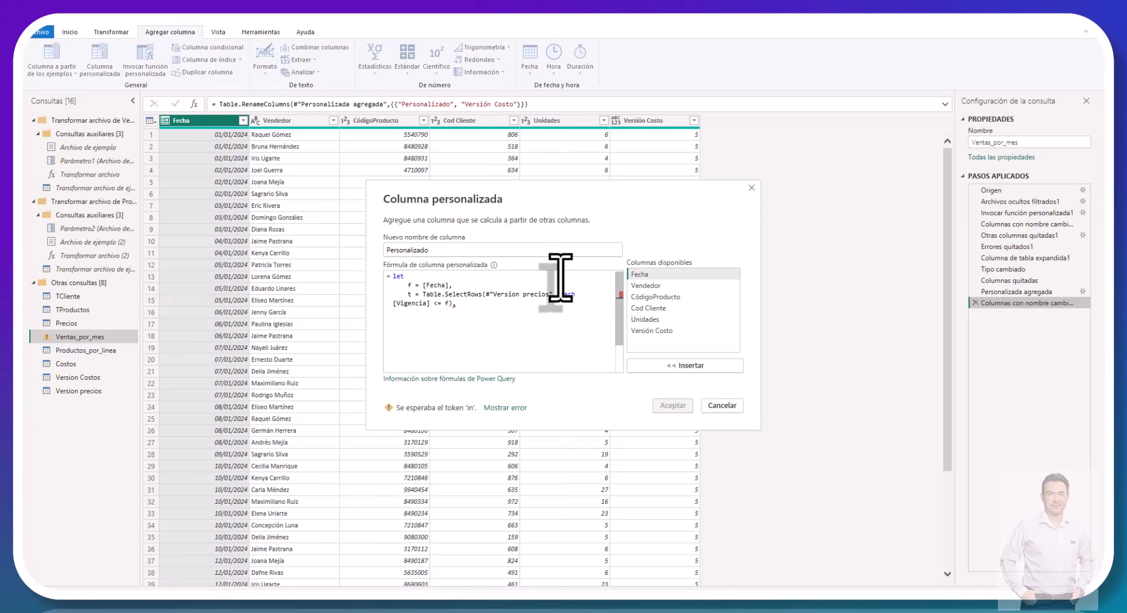
pyautogui.write('id')
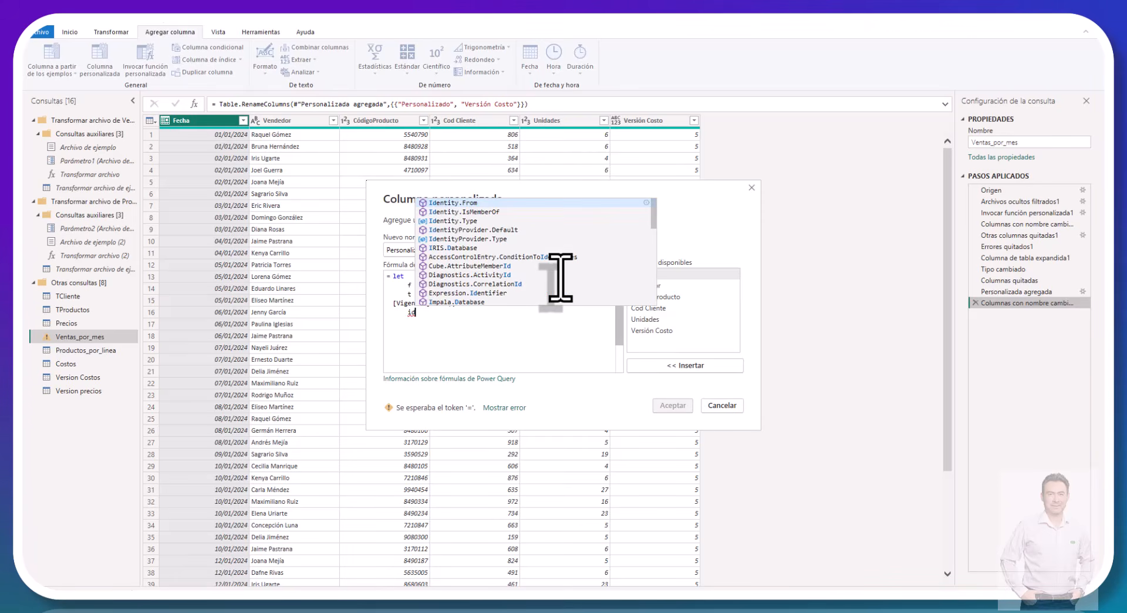
pyautogui.write('x ')
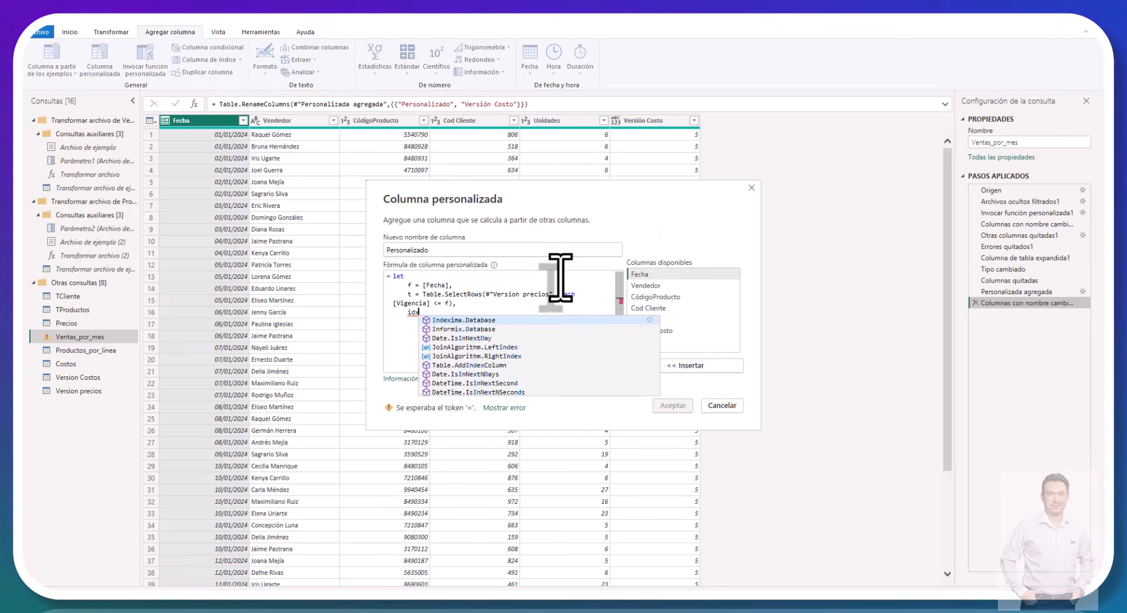
pyautogui.write('=')
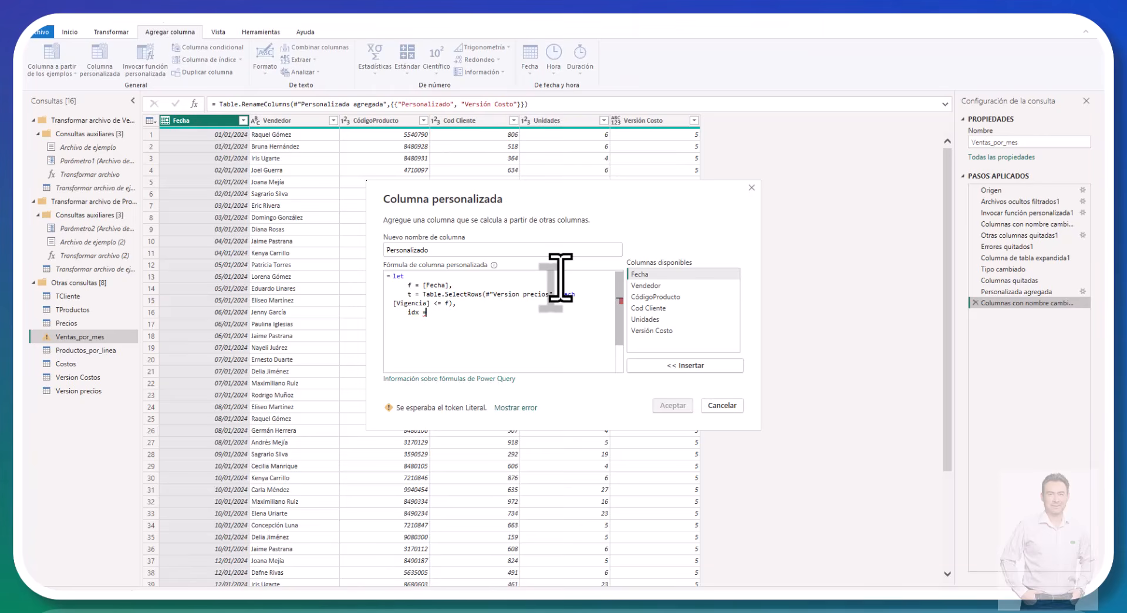
pyautogui.write(' try ')
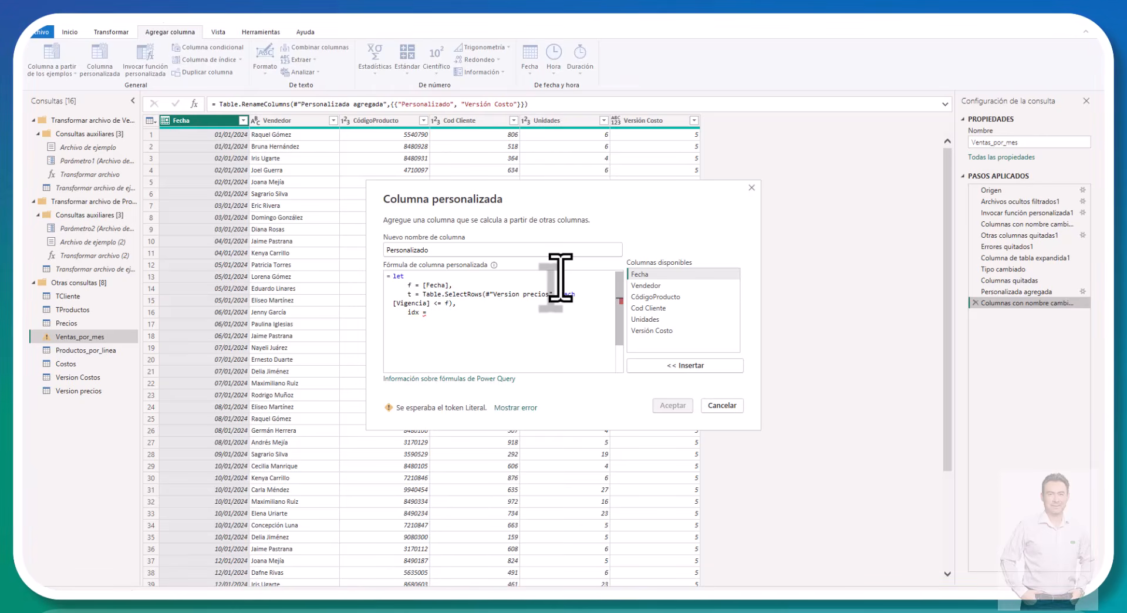
pyautogui.write('List.Last')
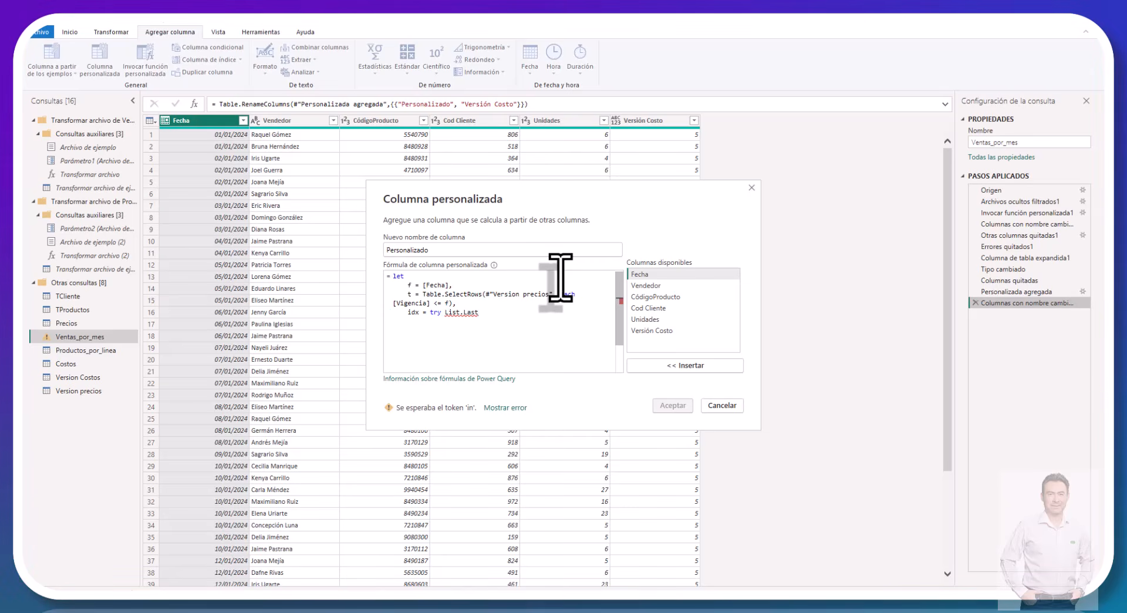
pyautogui.write('(t')
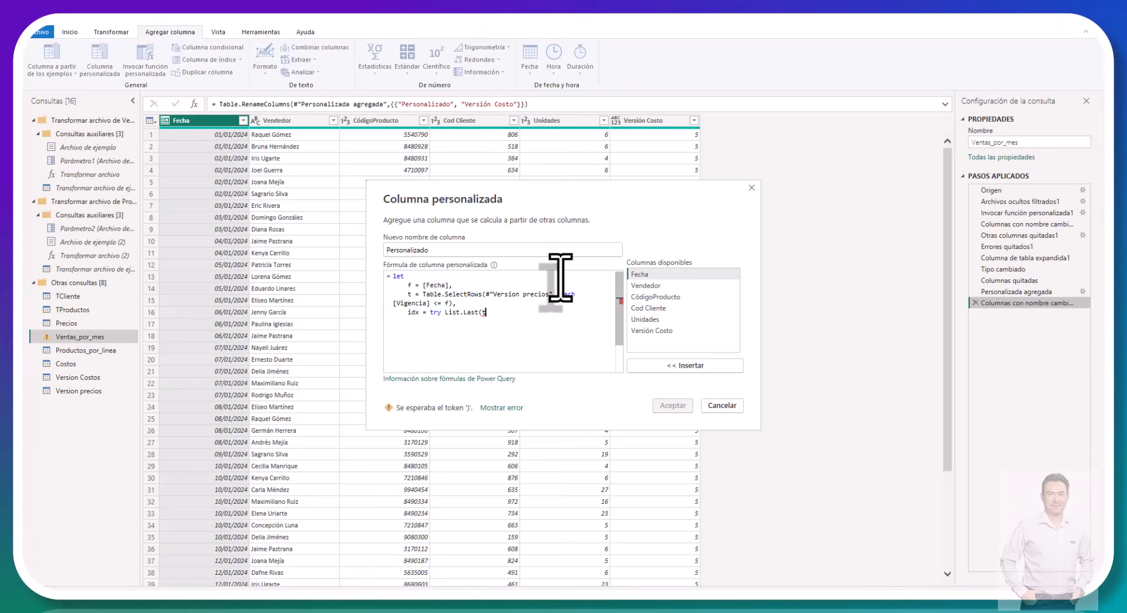
pyautogui.write('[')
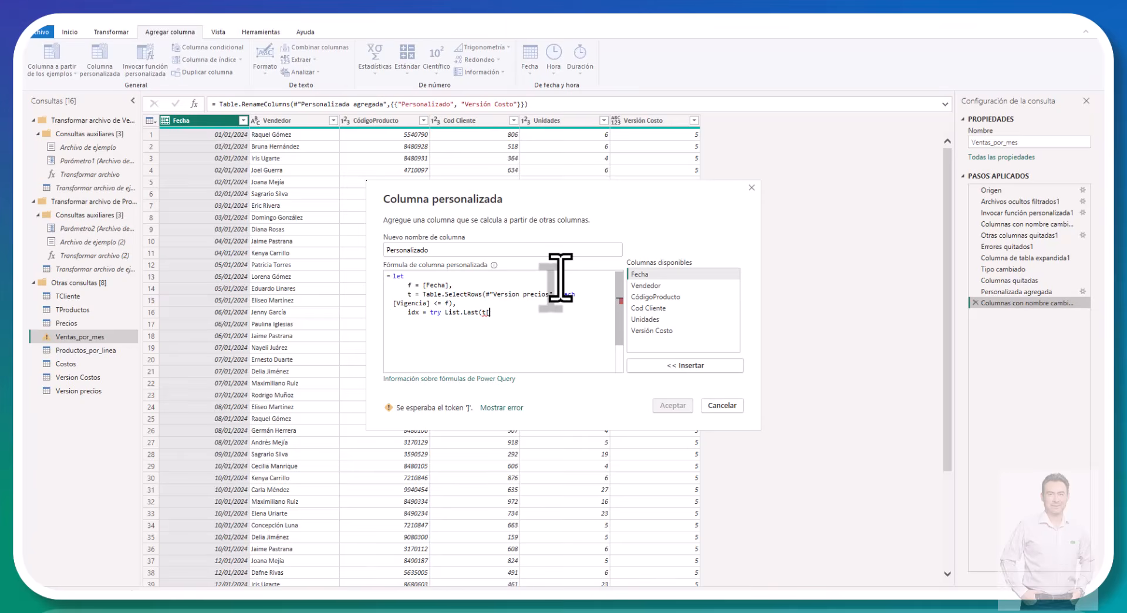
pyautogui.write('Versión')
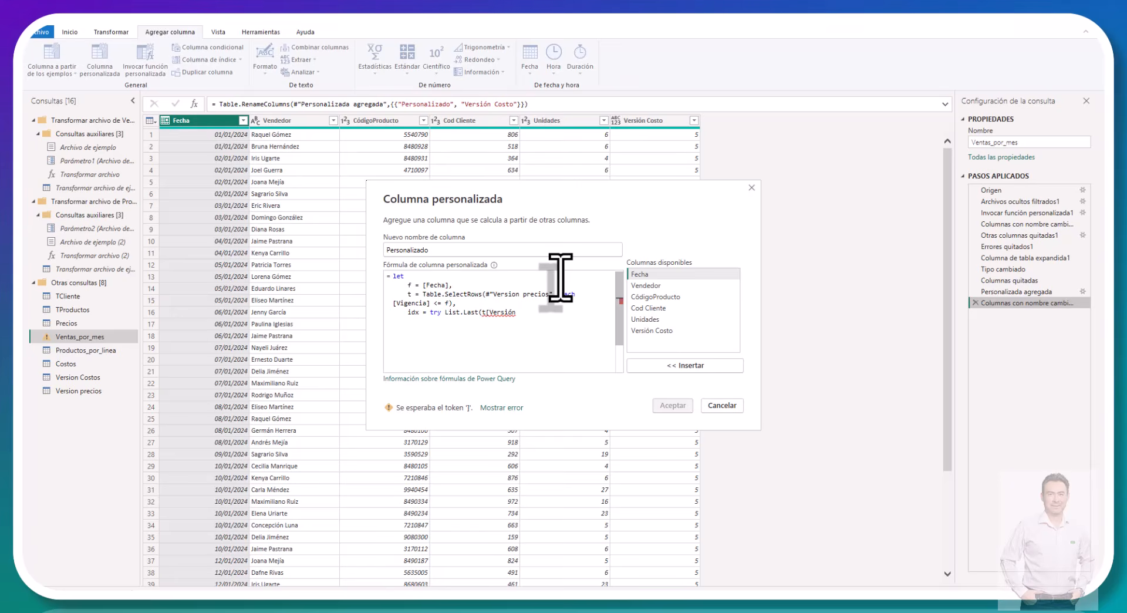
pyautogui.write(' g')
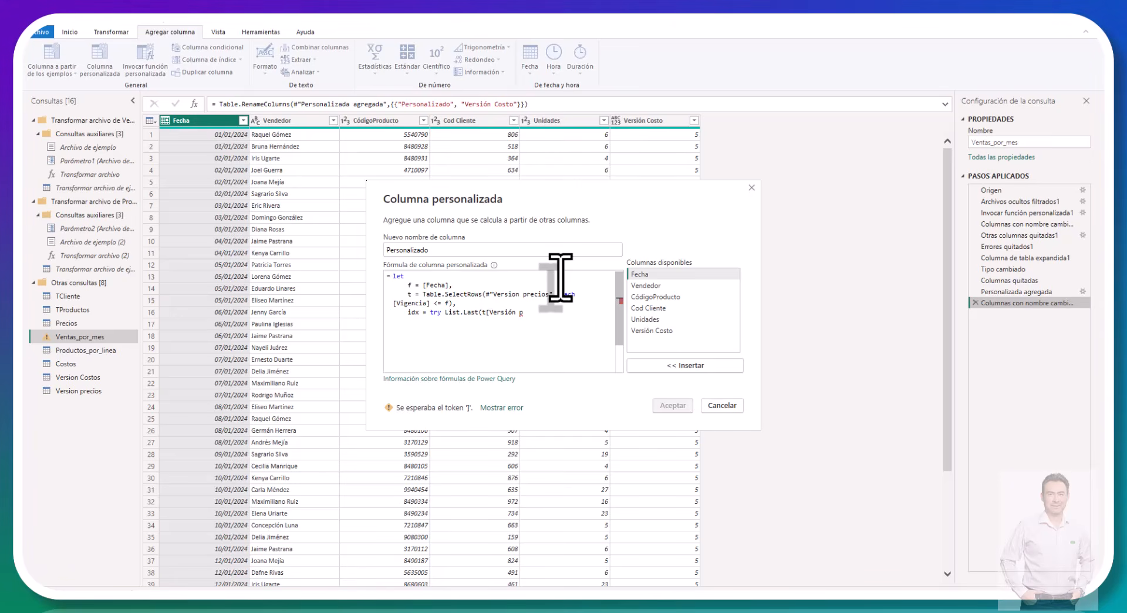
# Step: Supply t[Versión Precios] as the argument of List.Last and close its parenthesis
pyautogui.press('BackSpace')
pyautogui.write('Pr')
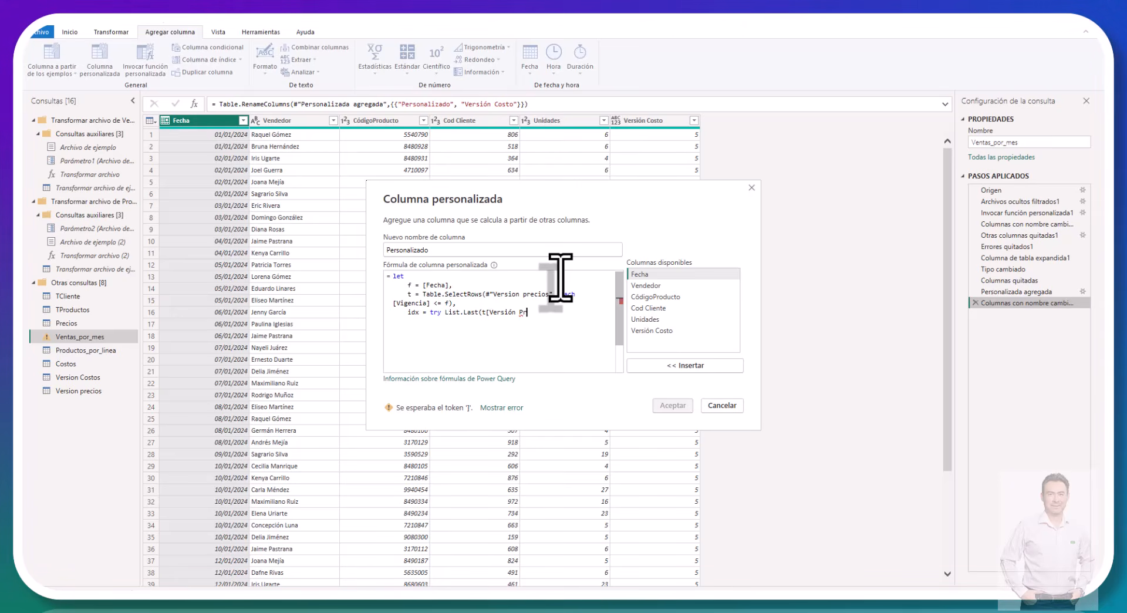
pyautogui.write('ecios')
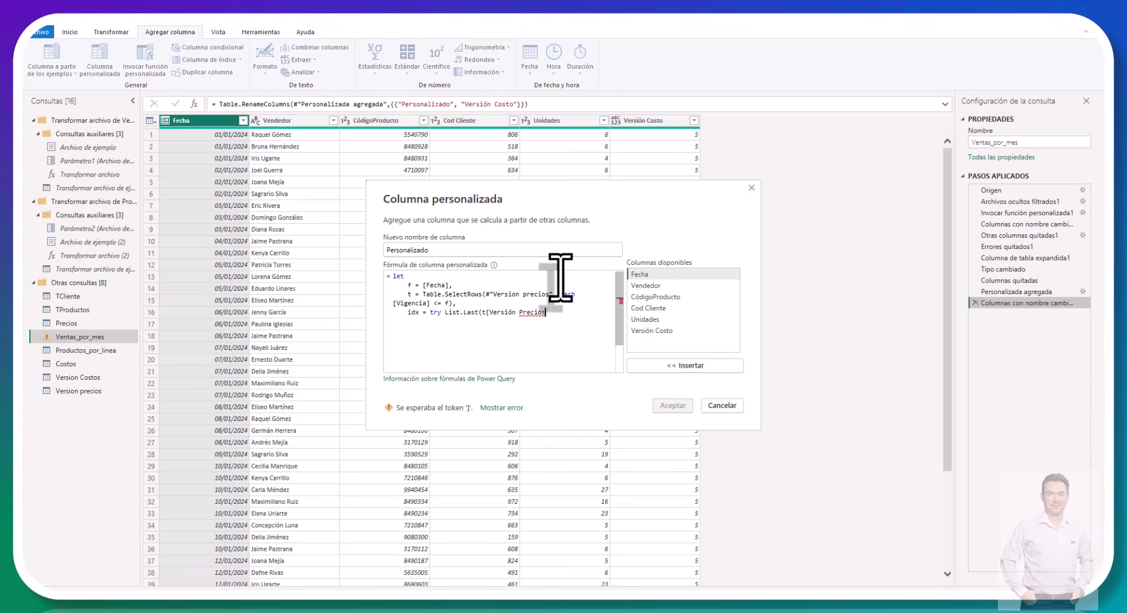
pyautogui.write(']),')
# Step: Complete the idx expression with otherwise null as the fallback value
pyautogui.press('BackSpace')
pyautogui.write('otherwise null')
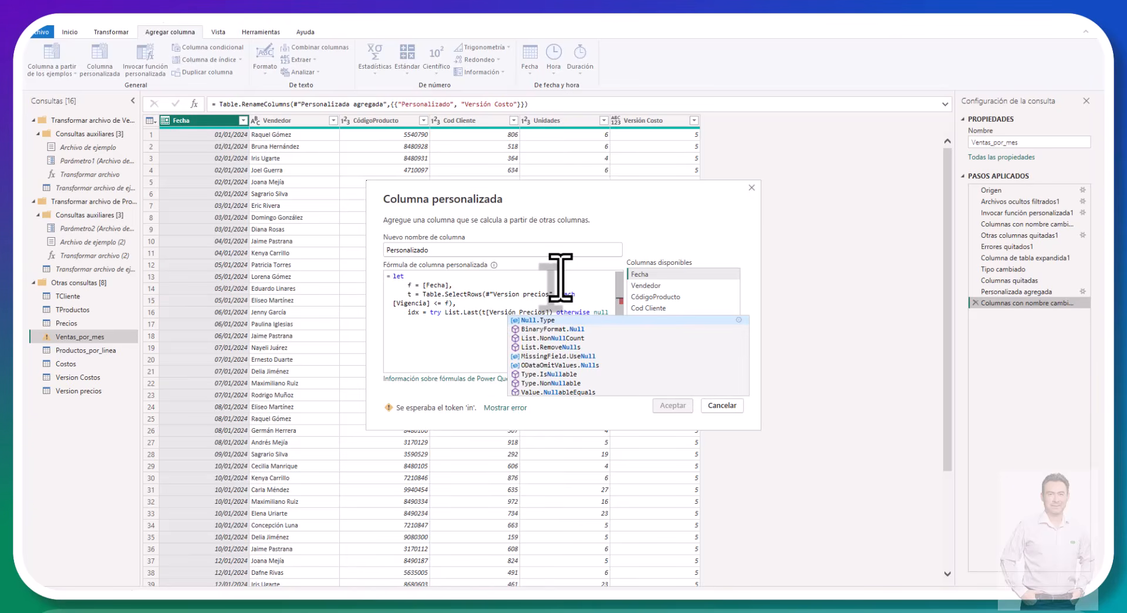
pyautogui.press('Escape')
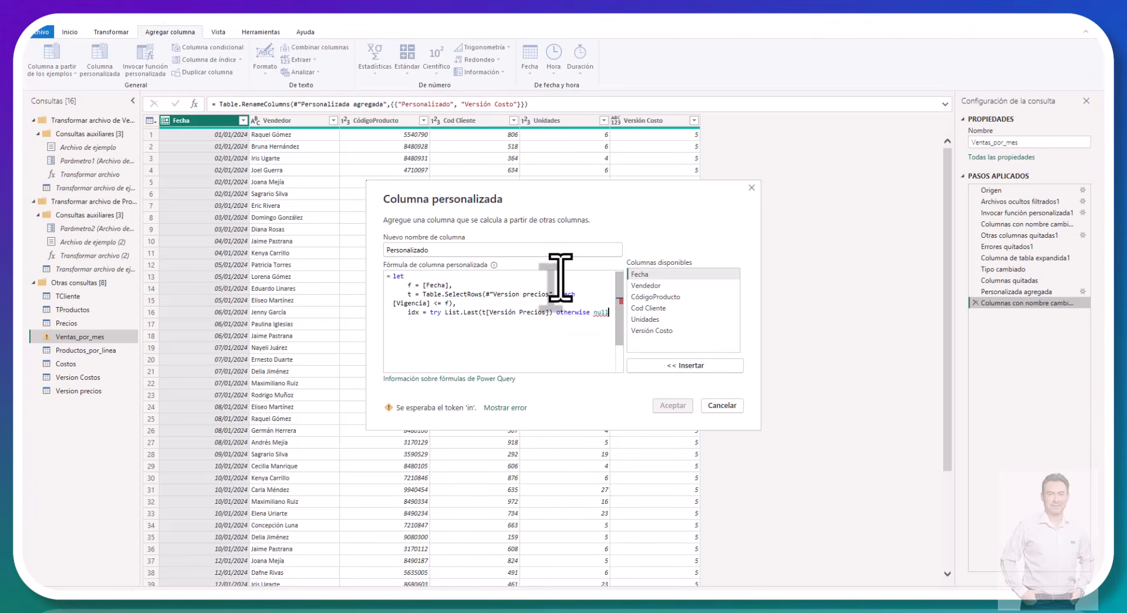
# Step: Close the let expression with in idx and create the custom column
pyautogui.press('Return')
pyautogui.press('Return')
pyautogui.write('in')
pyautogui.press('Return')
pyautogui.write('idx')
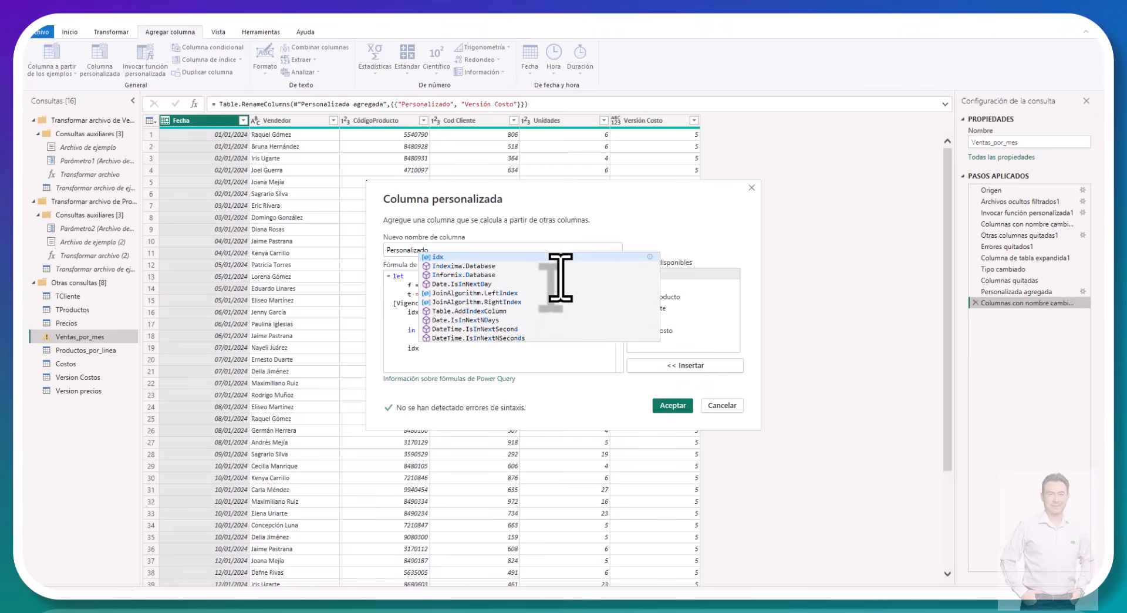
pyautogui.press('Escape')
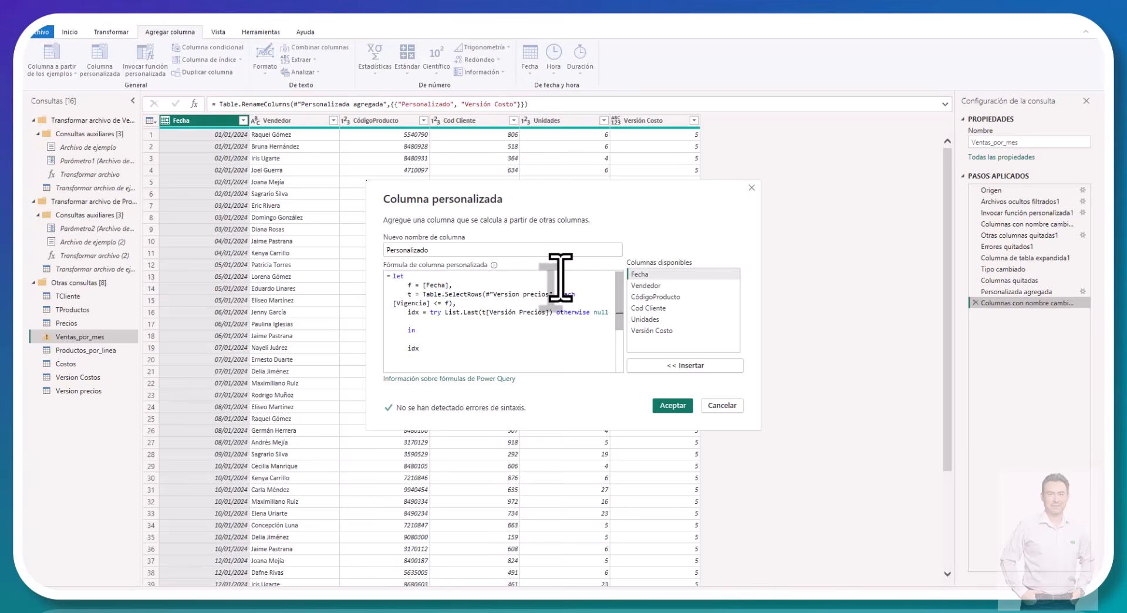
pyautogui.click(672, 405)
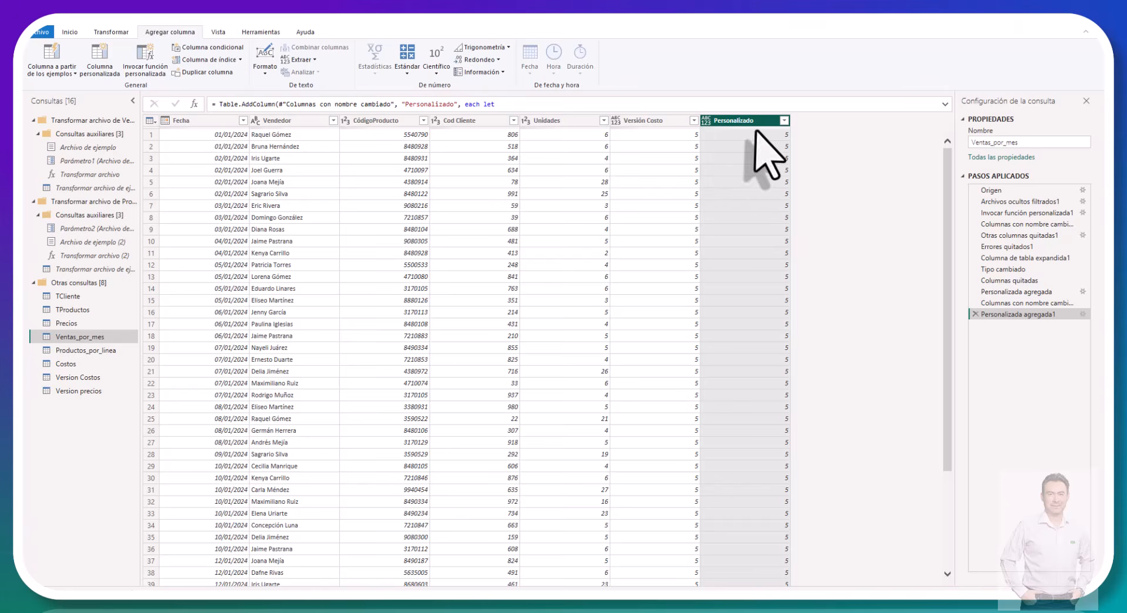
# Step: Check the new column's version numbers in Ventas_por_mes against the validity dates in the Version precios query
pyautogui.scroll(-4, 719, 135)
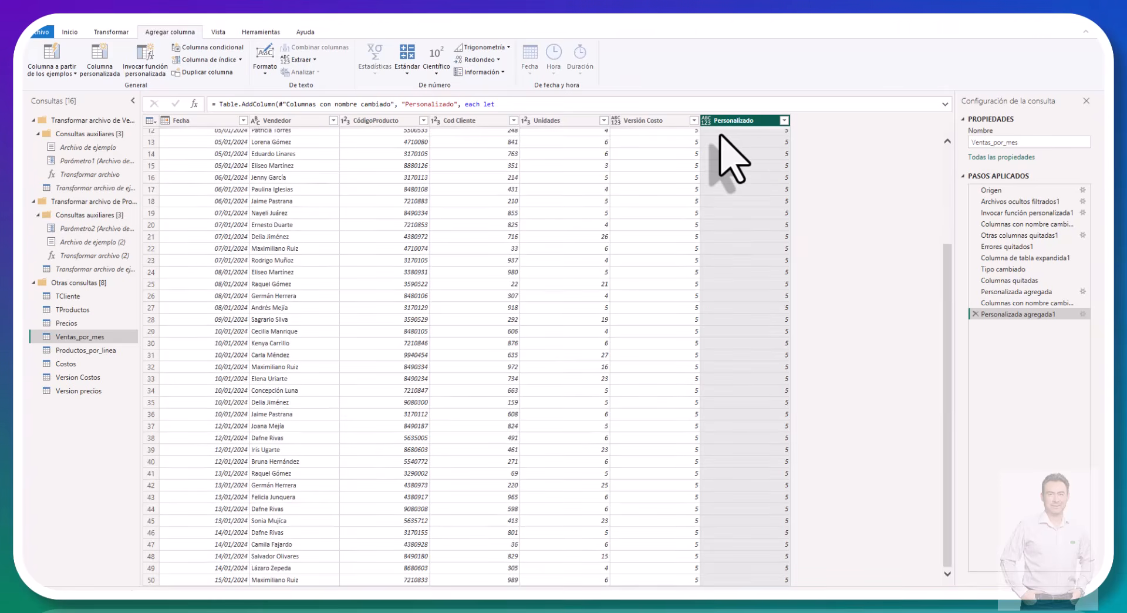
pyautogui.scroll(-12, 728, 154)
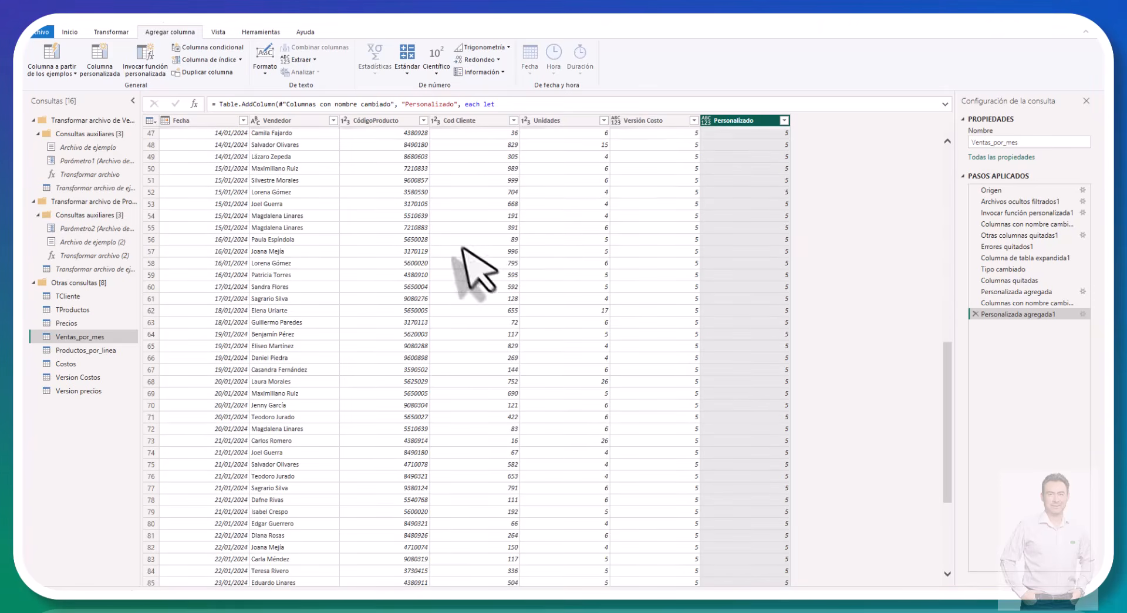
pyautogui.click(92, 392)
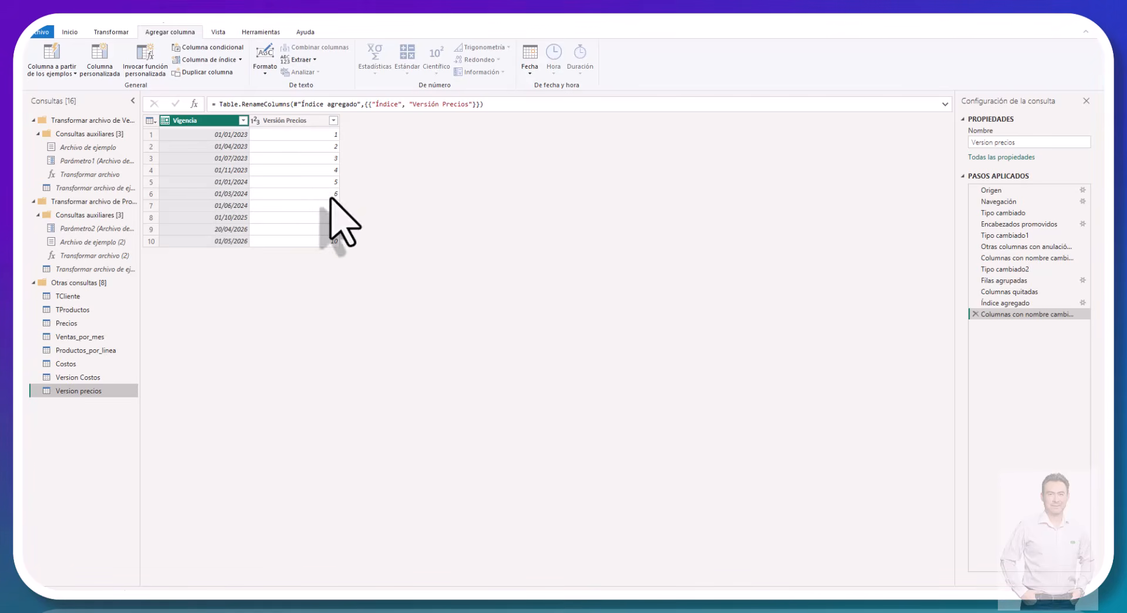
pyautogui.click(72, 335)
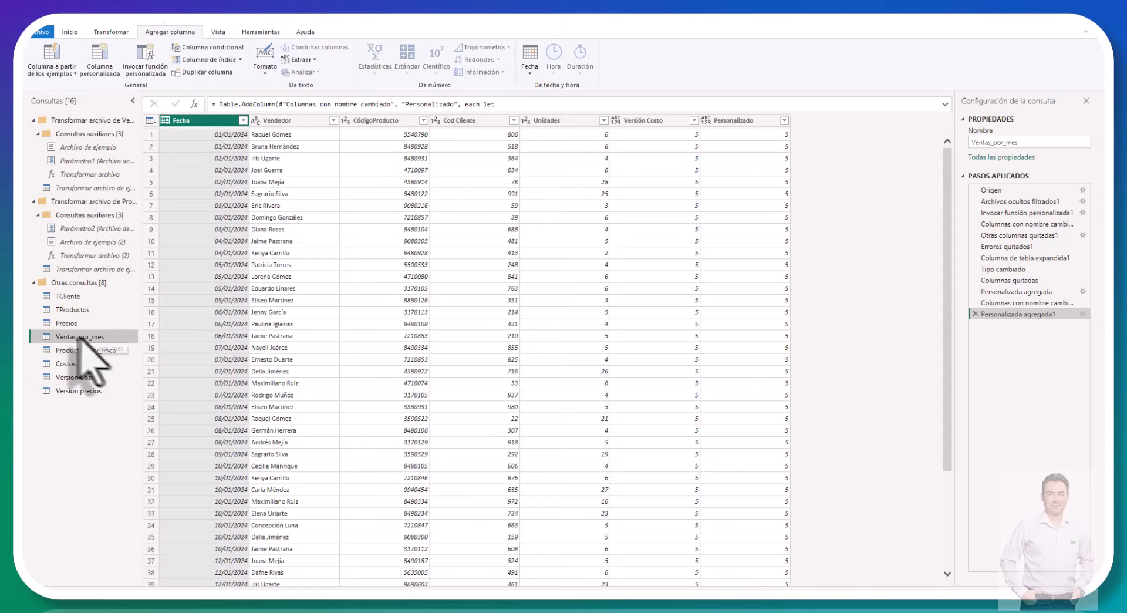
pyautogui.scroll(-15, 300, 276)
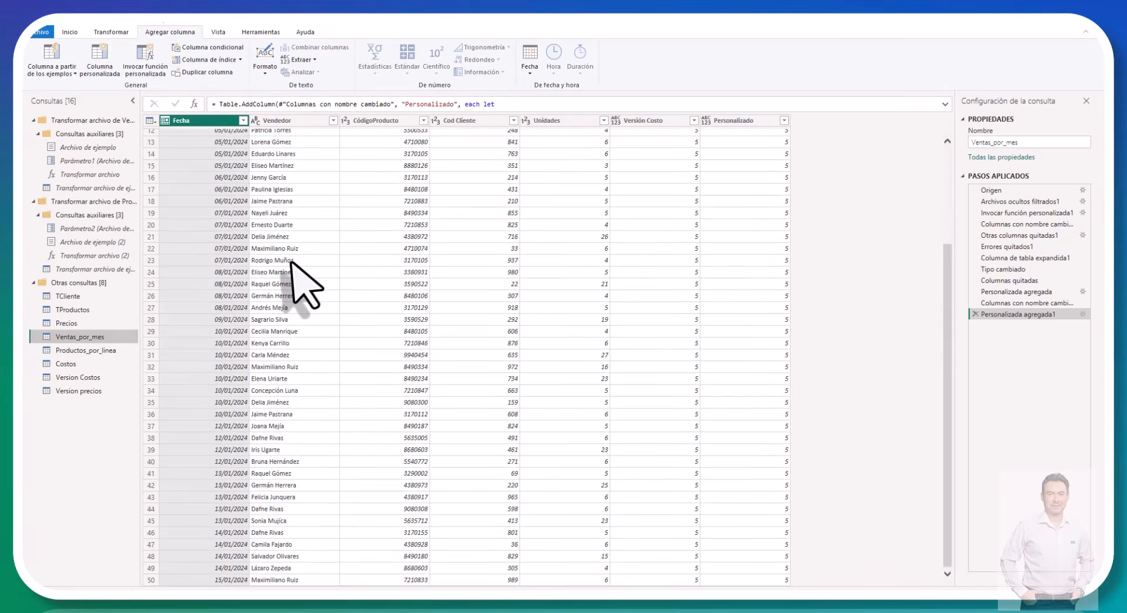
pyautogui.scroll(-20, 291, 262)
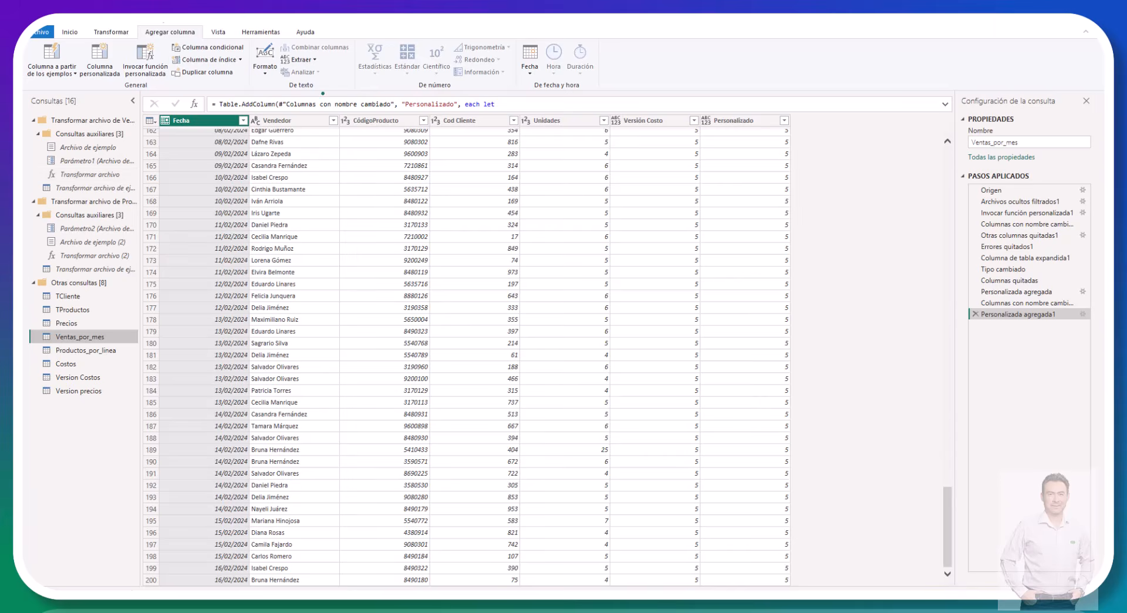
pyautogui.scroll(-8, 296, 305)
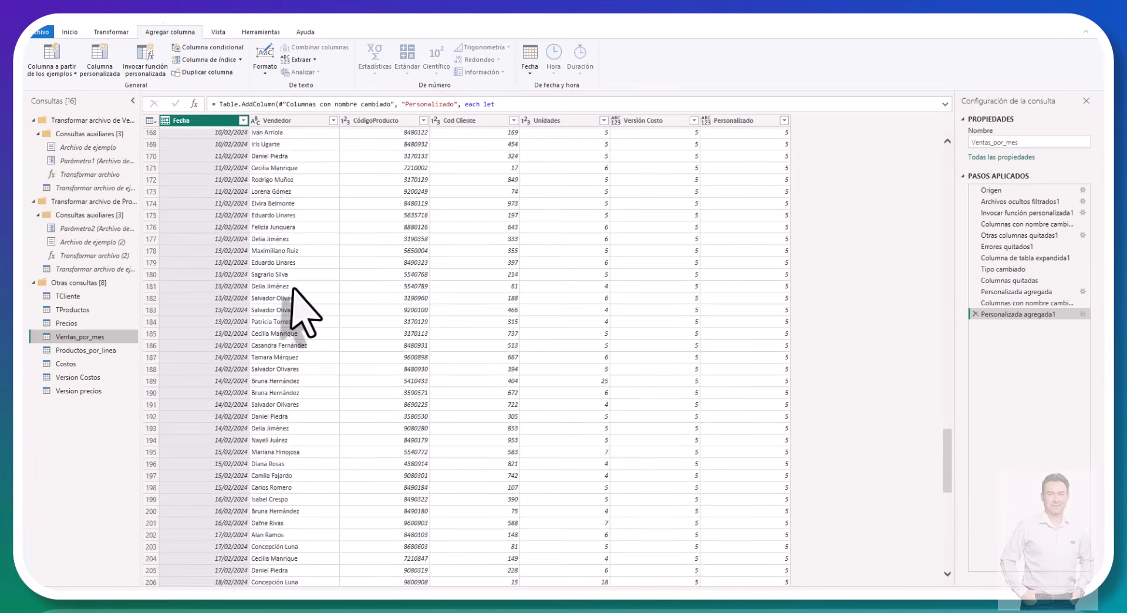
pyautogui.scroll(-20, 300, 305)
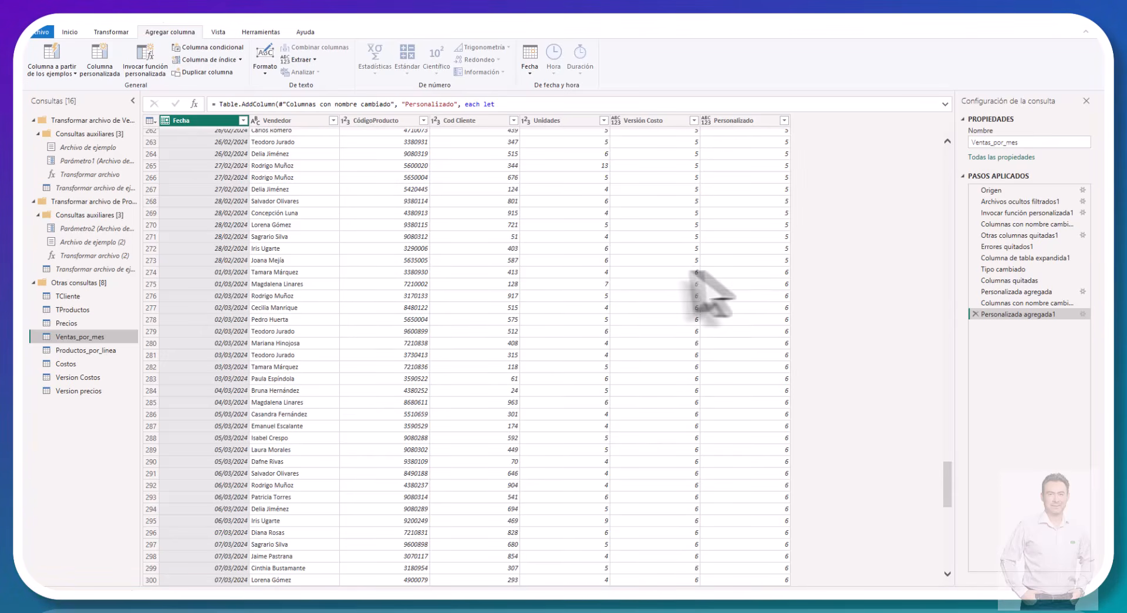
# Step: Rename the new Personalizado column as Versión Precios
pyautogui.click(734, 120)
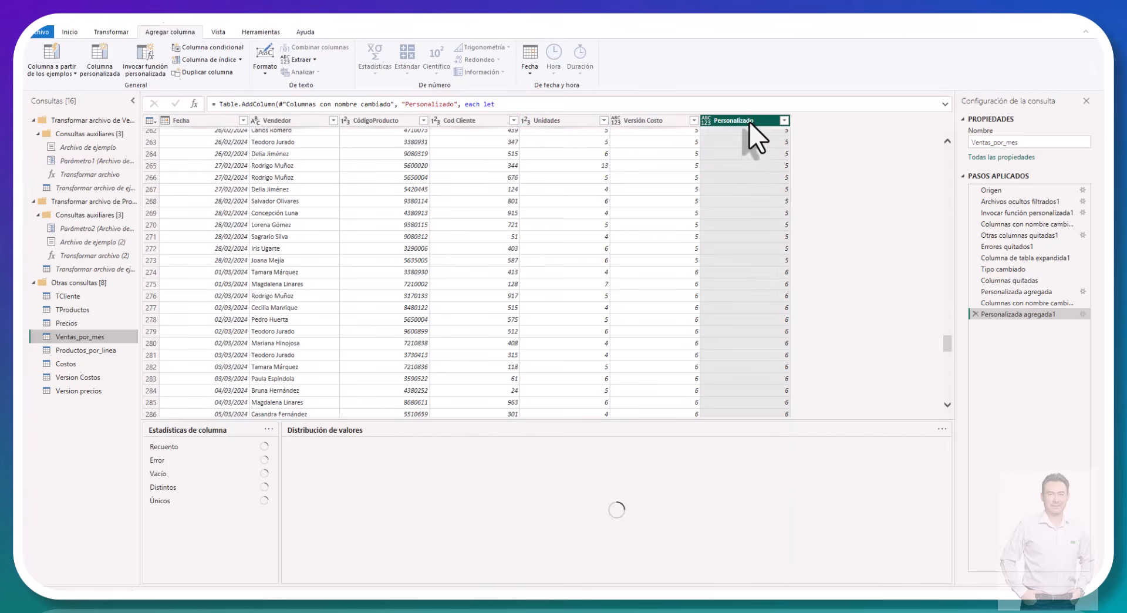
pyautogui.doubleClick(749, 121)
pyautogui.write('Ve')
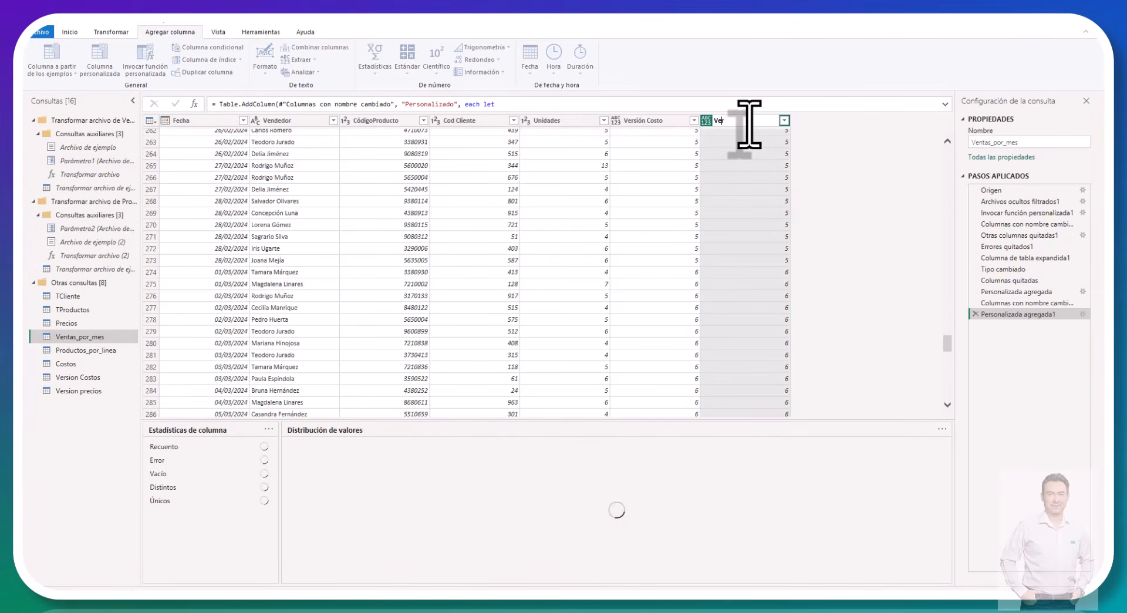
pyautogui.write('rsión Pre')
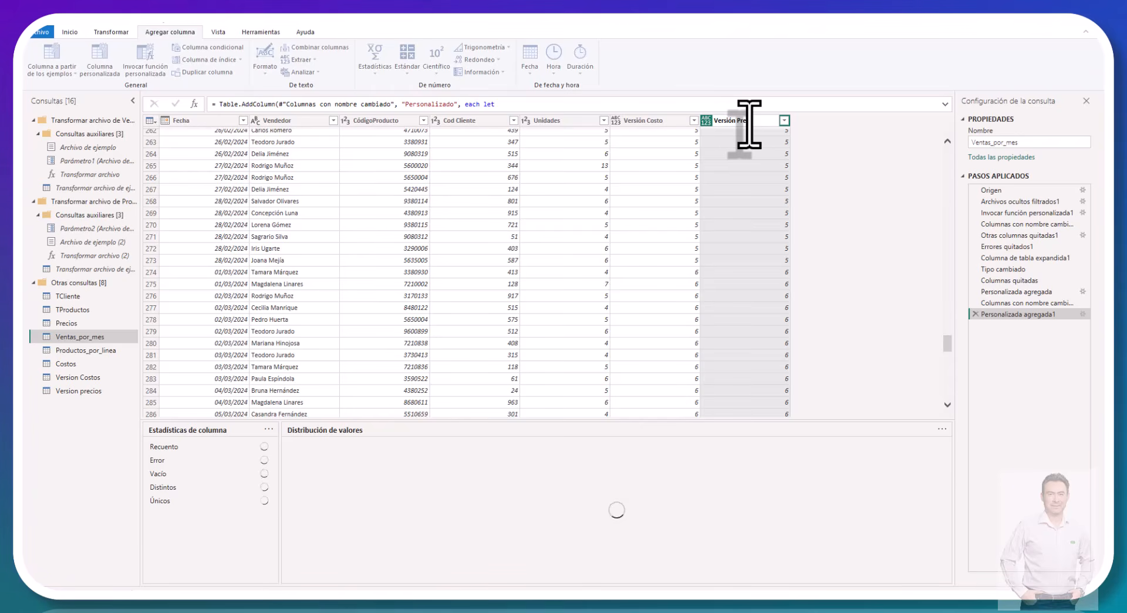
pyautogui.write('cios')
pyautogui.press('Return')
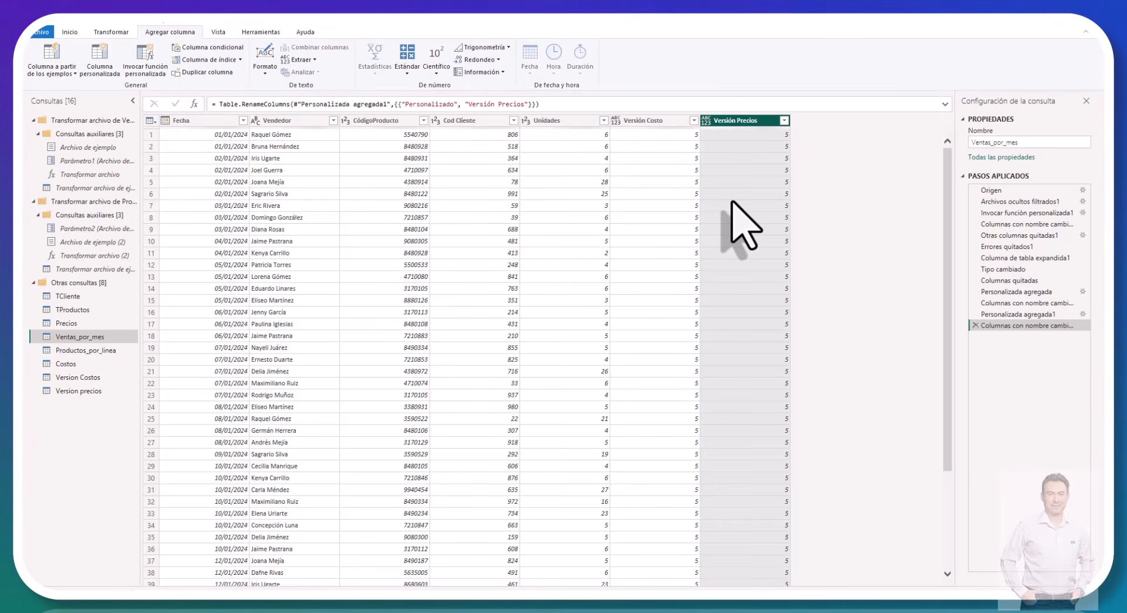
# Step: Duplicate the CódigoProducto column twice in Ventas_por_mes
pyautogui.click(368, 119)
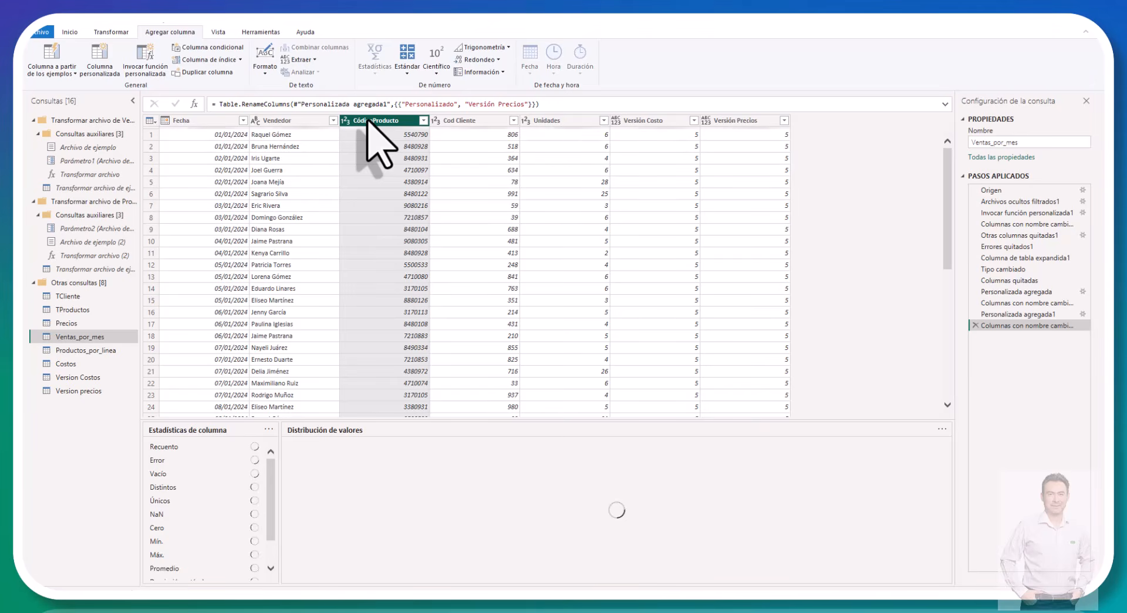
pyautogui.rightClick(368, 119)
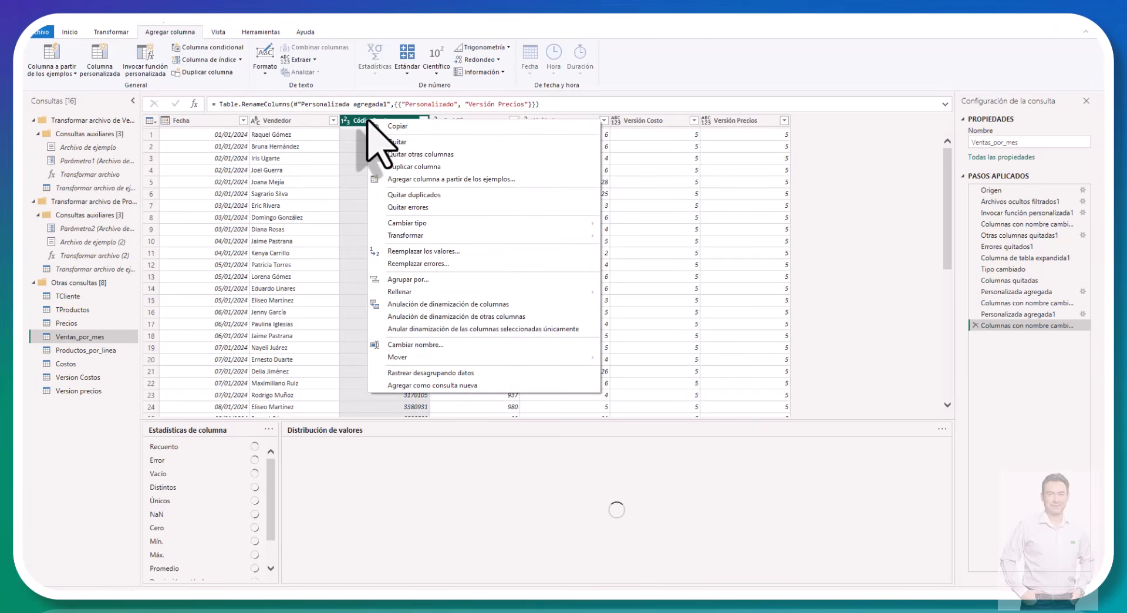
pyautogui.click(393, 167)
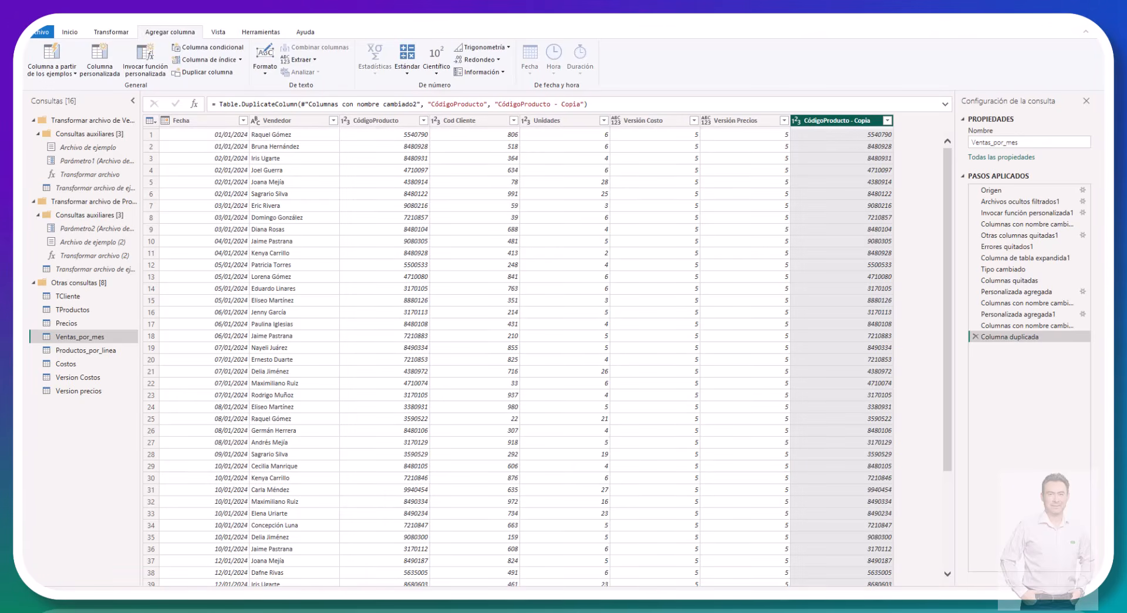
pyautogui.rightClick(397, 123)
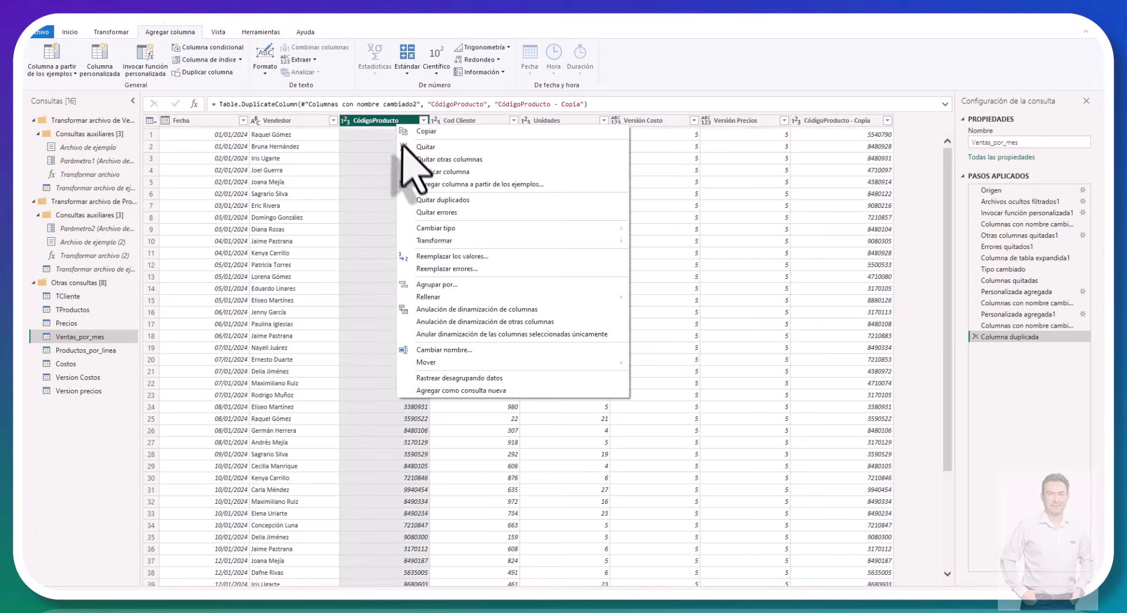
pyautogui.click(410, 172)
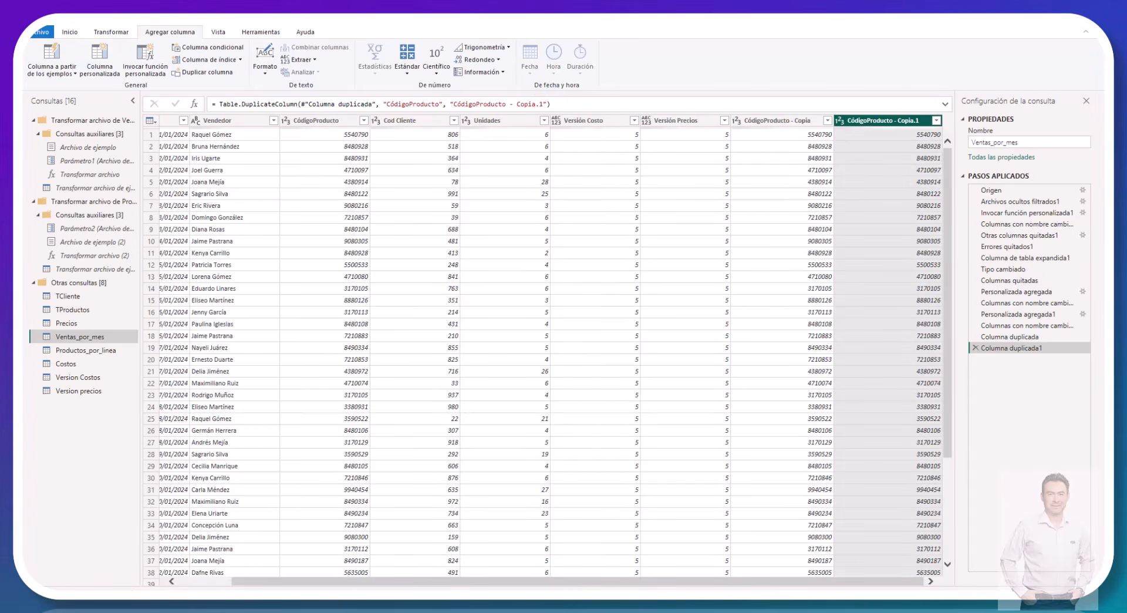
# Step: Select the Versión Costo and CódigoProducto - Copia columns together and bring up the column transformation commands
pyautogui.click(602, 122)
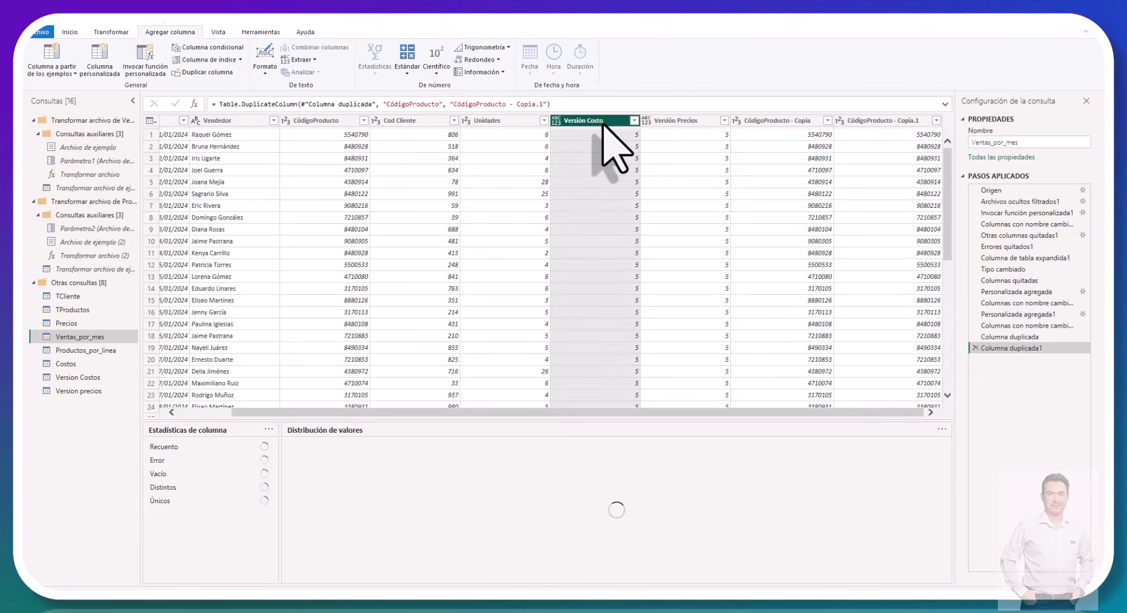
pyautogui.keyDown('ctrl'); pyautogui.click(785, 122); pyautogui.keyUp('ctrl')
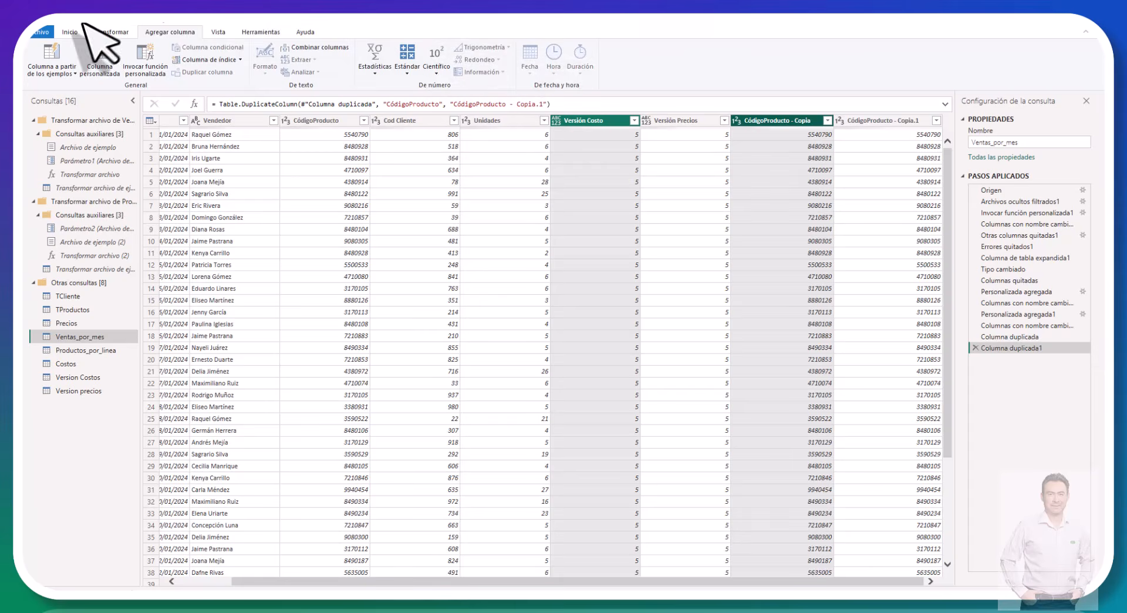
pyautogui.click(109, 33)
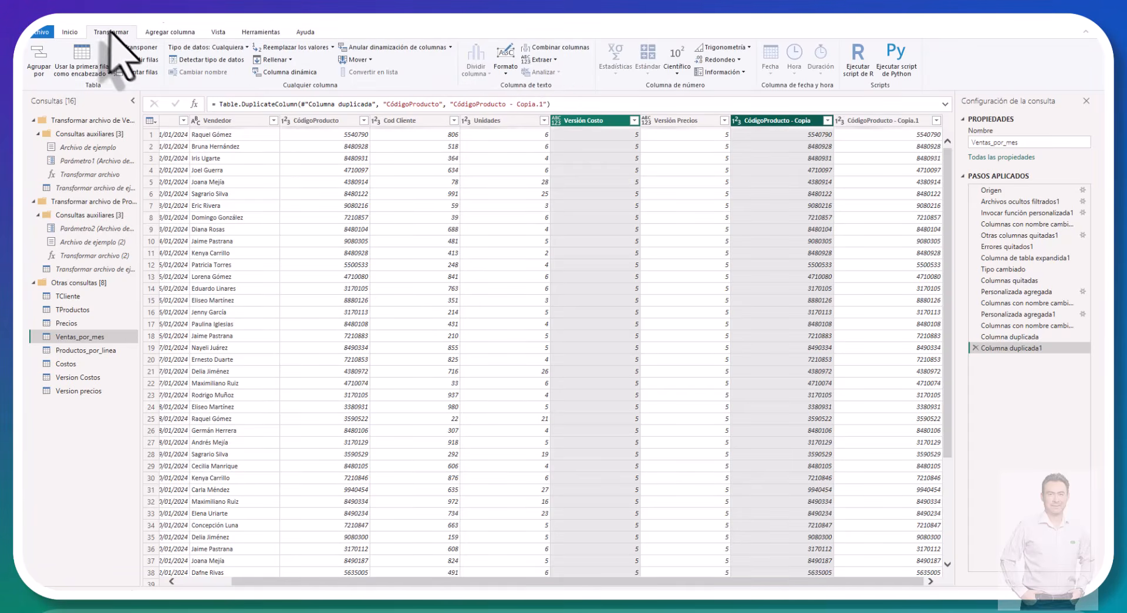
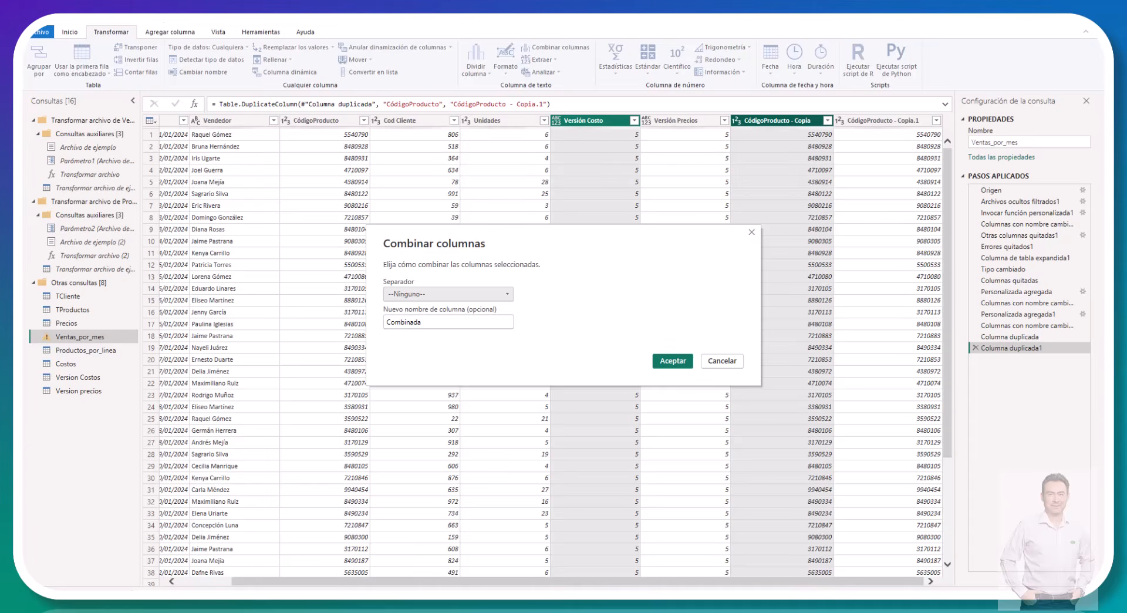
# Step: Merge the two selected columns with the custom separator "-" into a column named Versión Costo - Código Producto
pyautogui.click(506, 293)
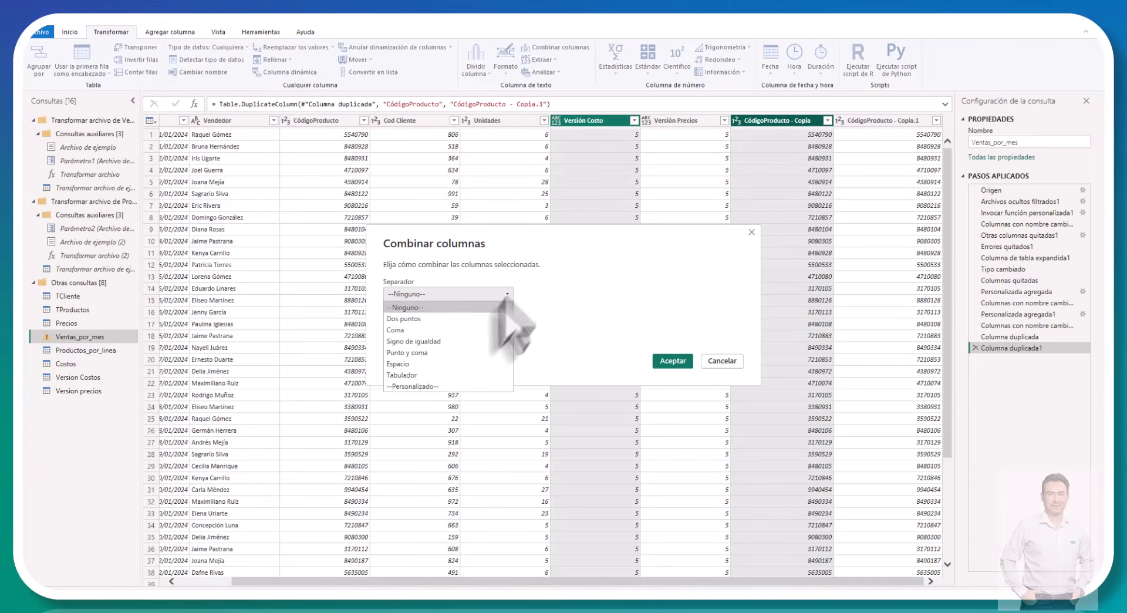
pyautogui.click(442, 387)
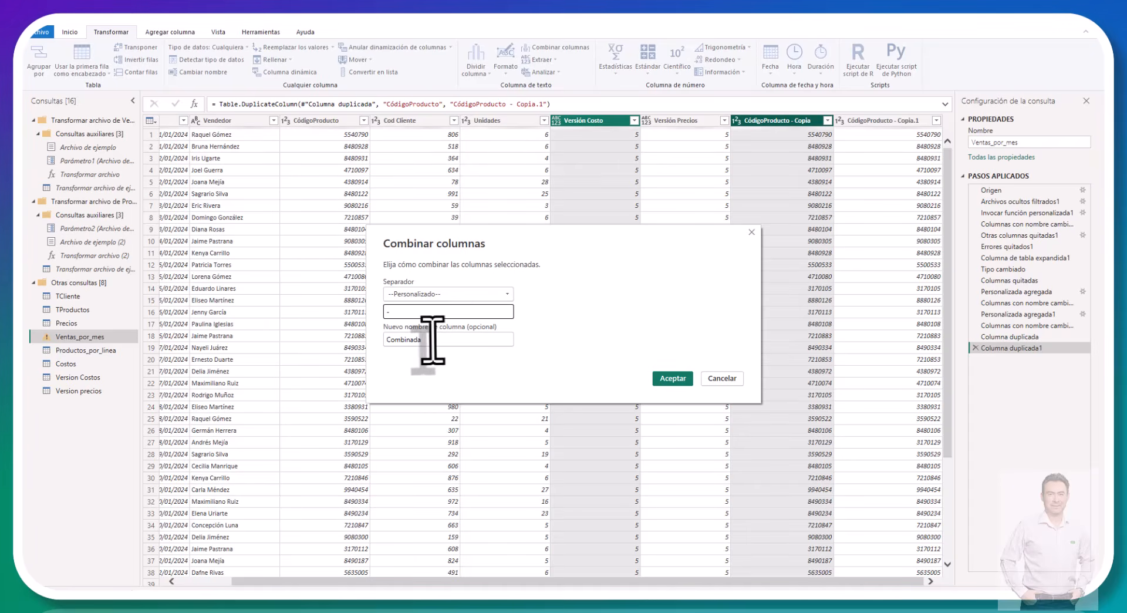
pyautogui.press('Tab')
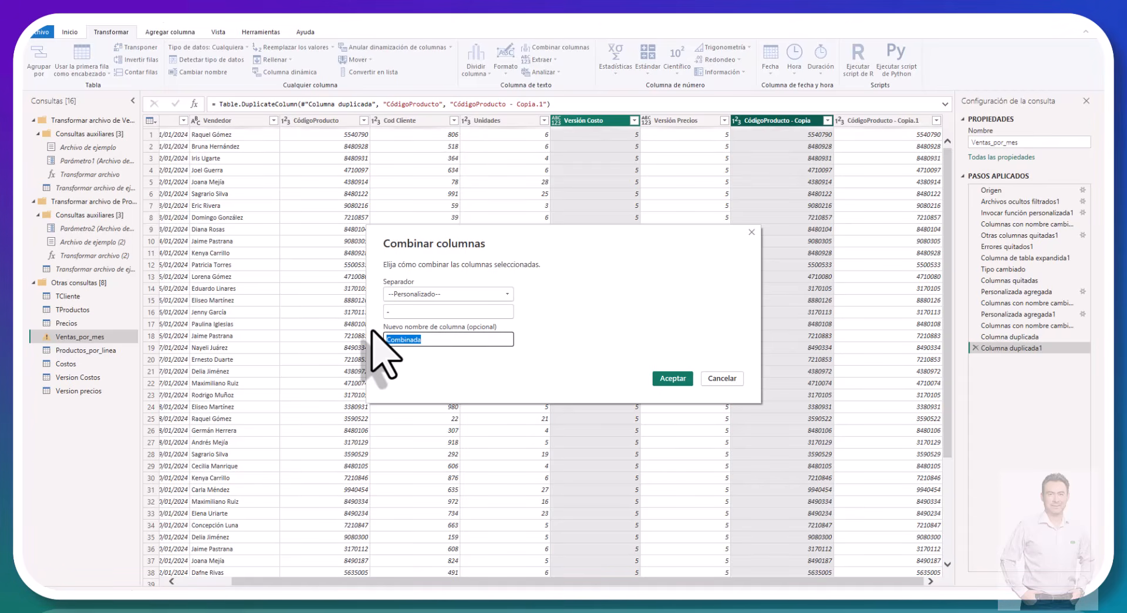
pyautogui.write('Versio')
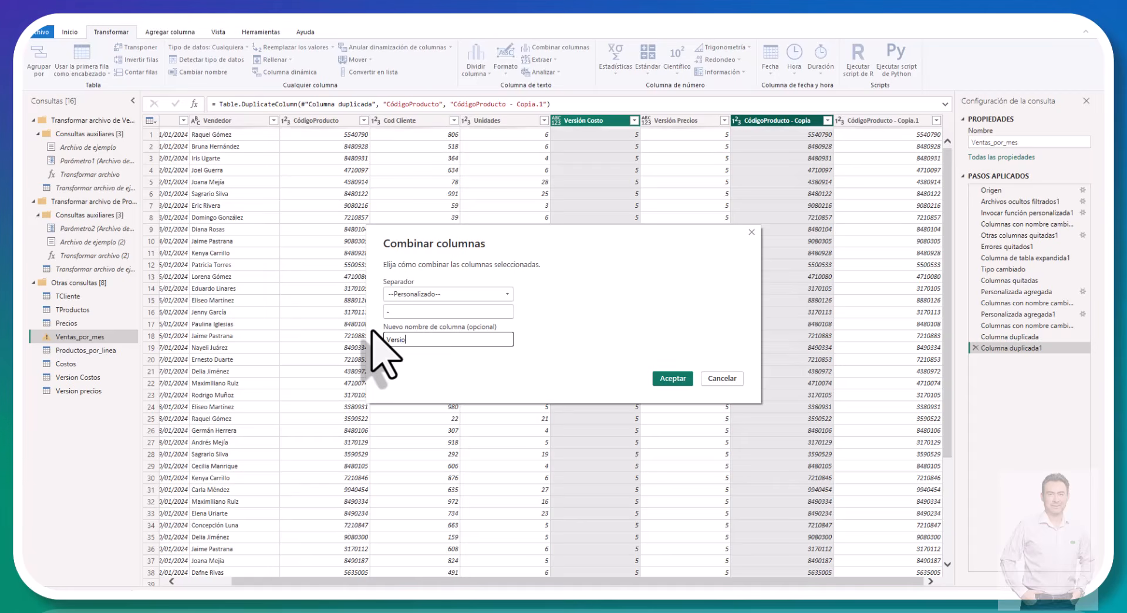
pyautogui.write('n')
pyautogui.write('ó')
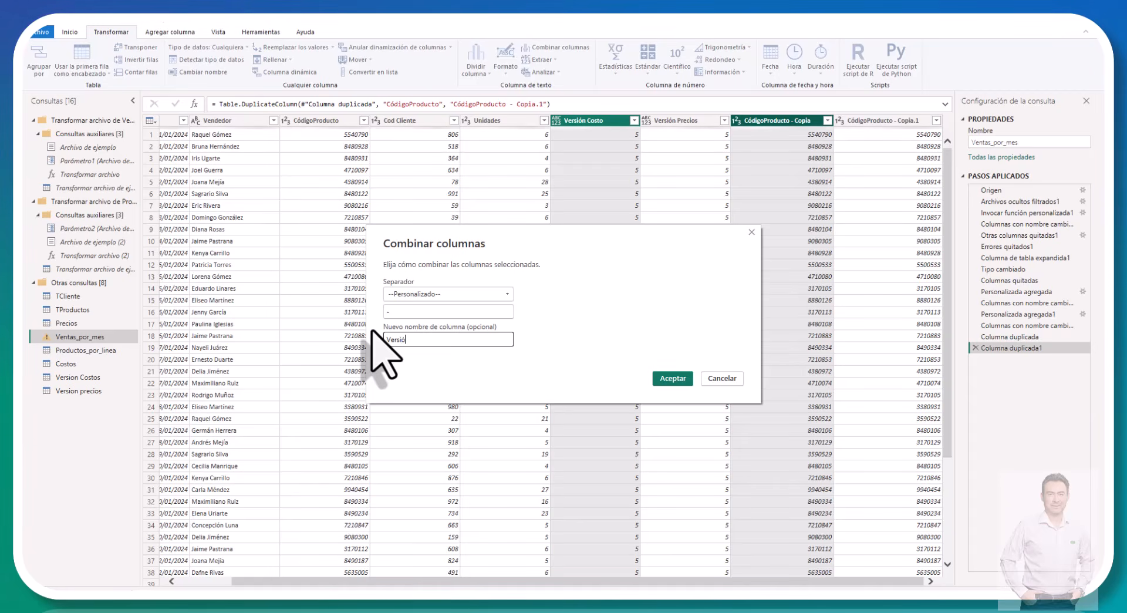
pyautogui.write('n Costo')
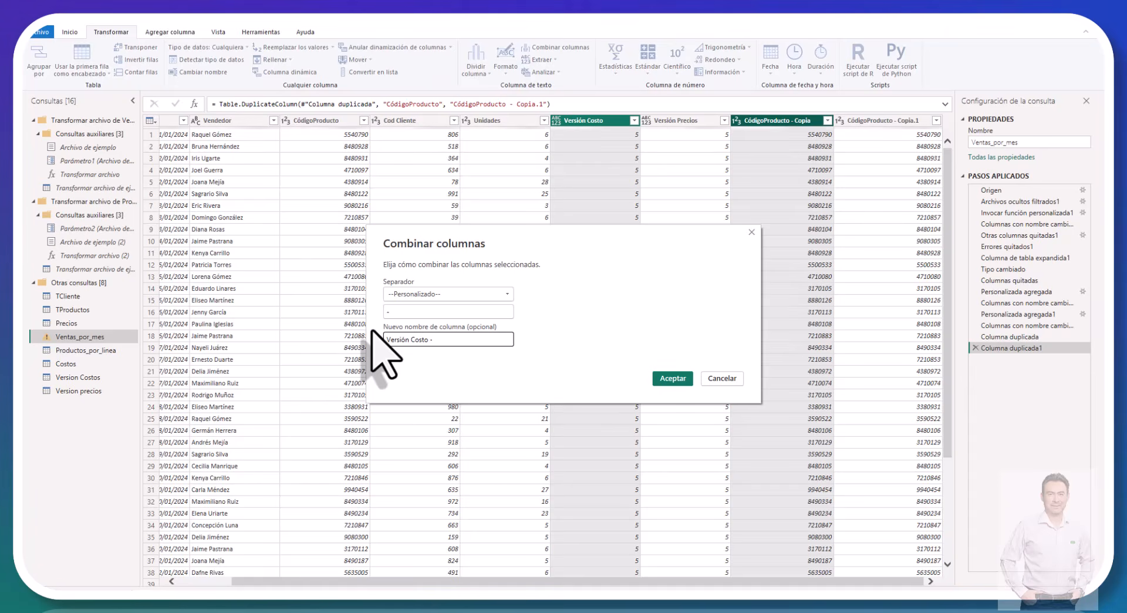
pyautogui.write(' - ')
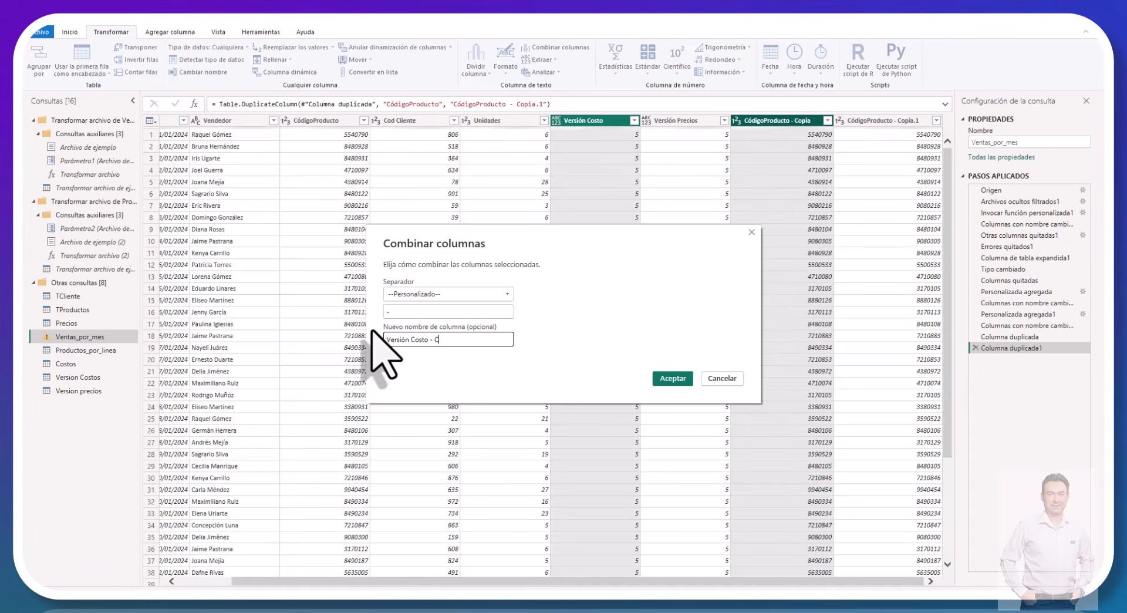
pyautogui.write('Código Producto')
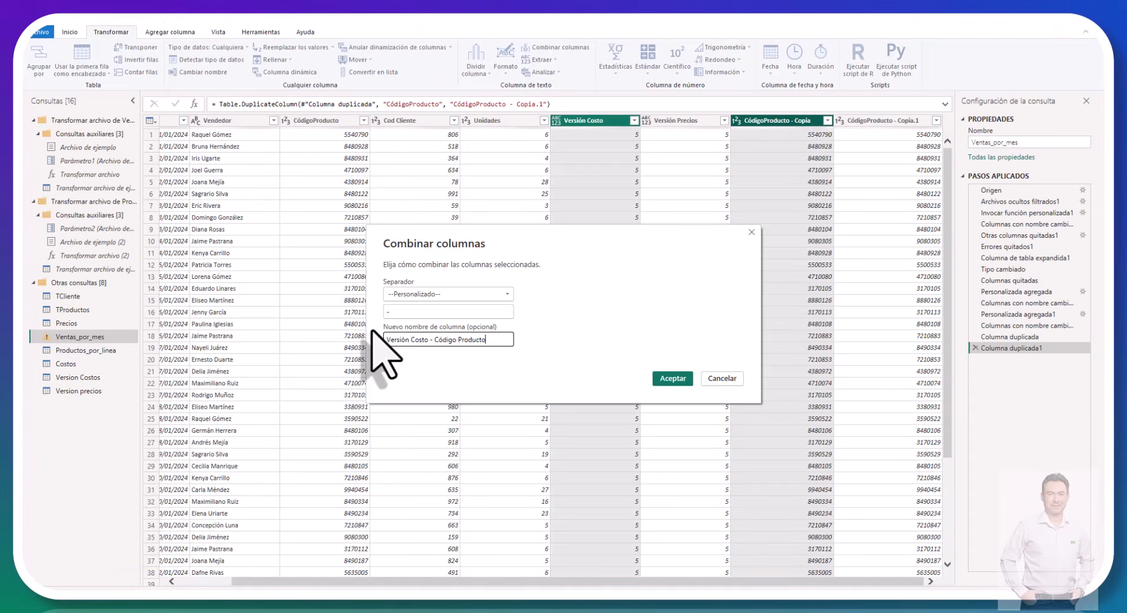
pyautogui.click(683, 378)
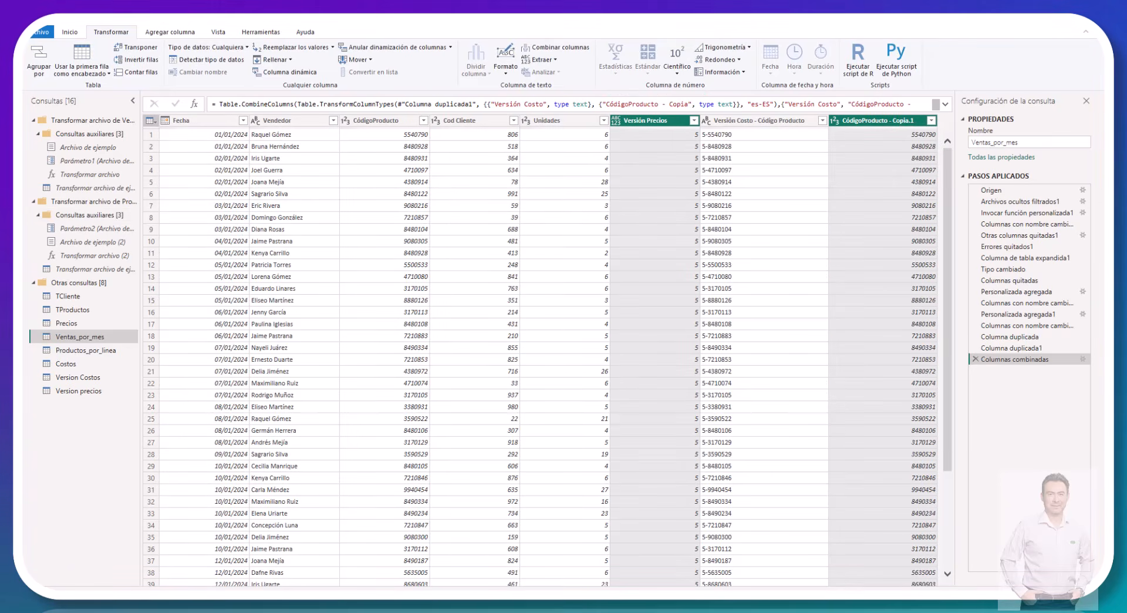
# Step: Set up a merge of the Versión Precios and CódigoProducto - Copia.1 columns with the custom separator "-"
pyautogui.click(753, 121)
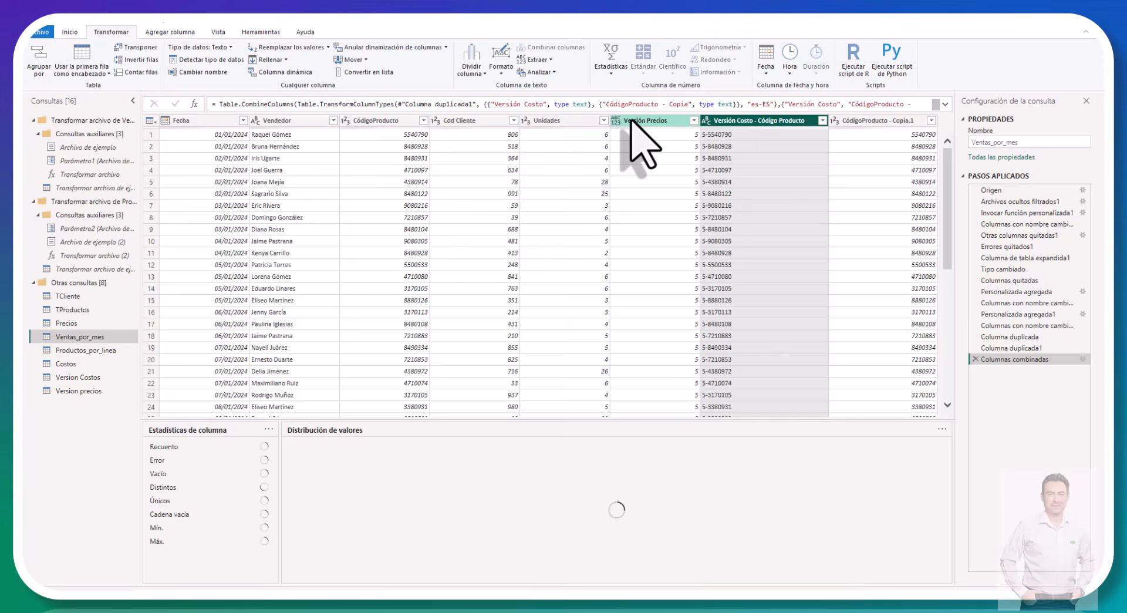
pyautogui.click(632, 121)
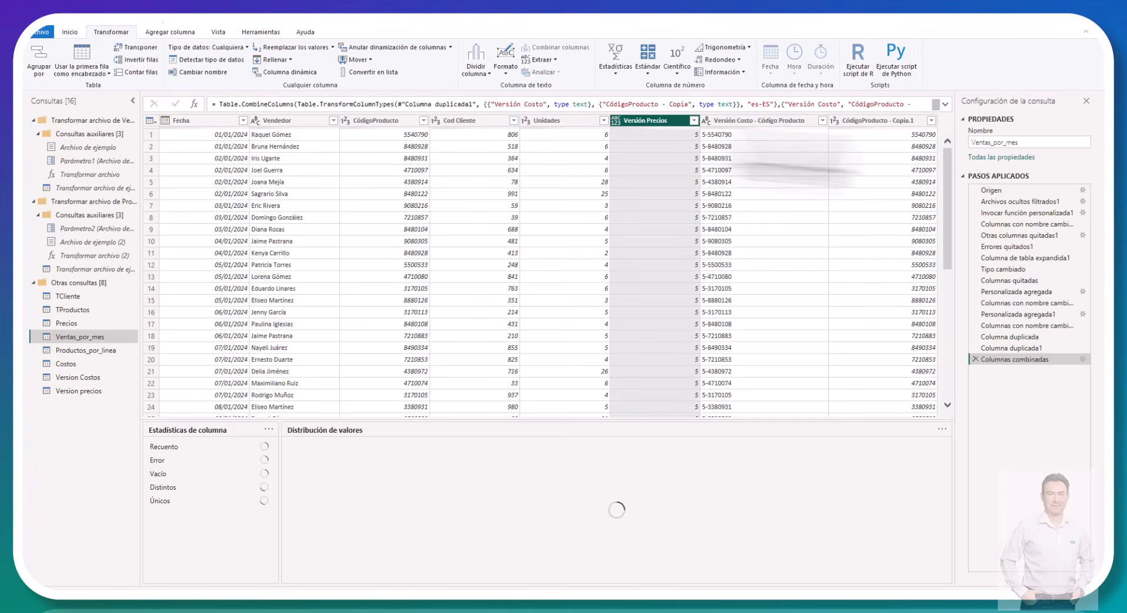
pyautogui.keyDown('ctrl'); pyautogui.click(900, 121); pyautogui.keyUp('ctrl')
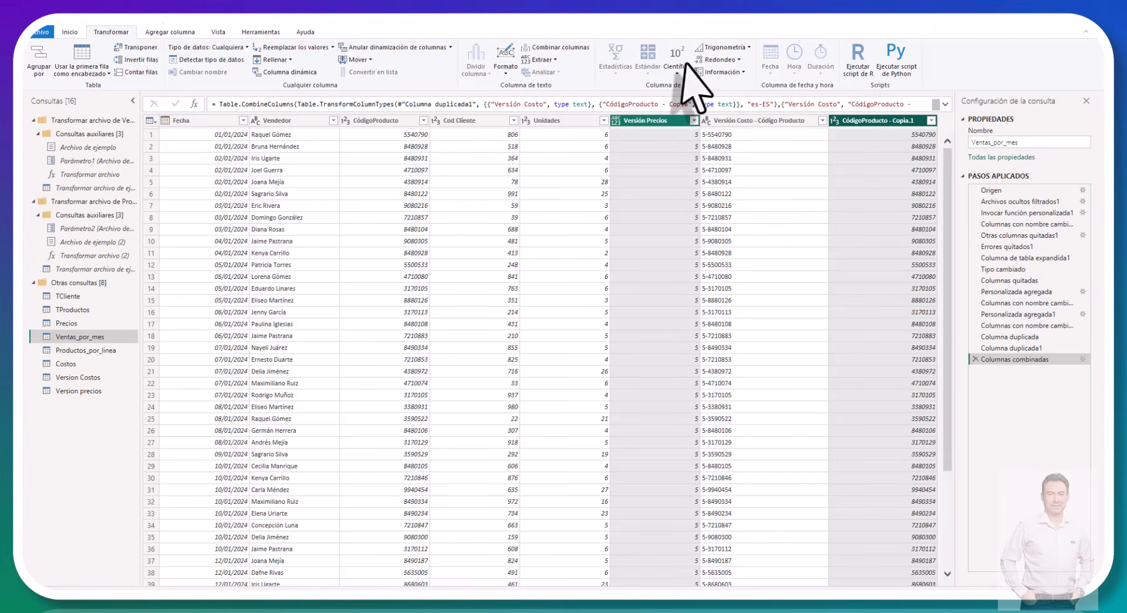
pyautogui.click(535, 47)
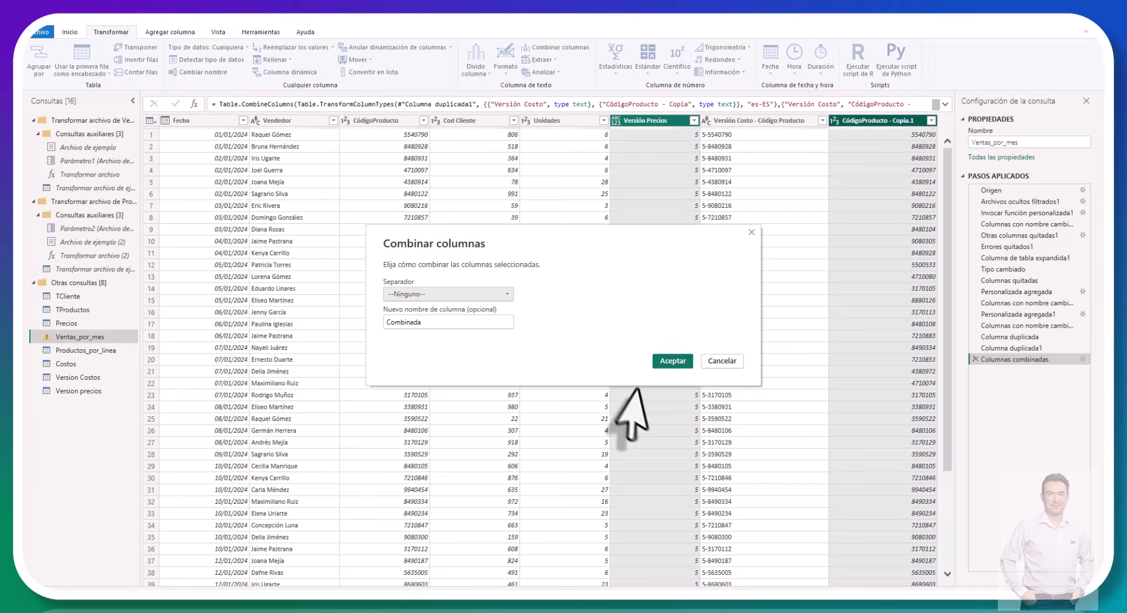
pyautogui.click(501, 295)
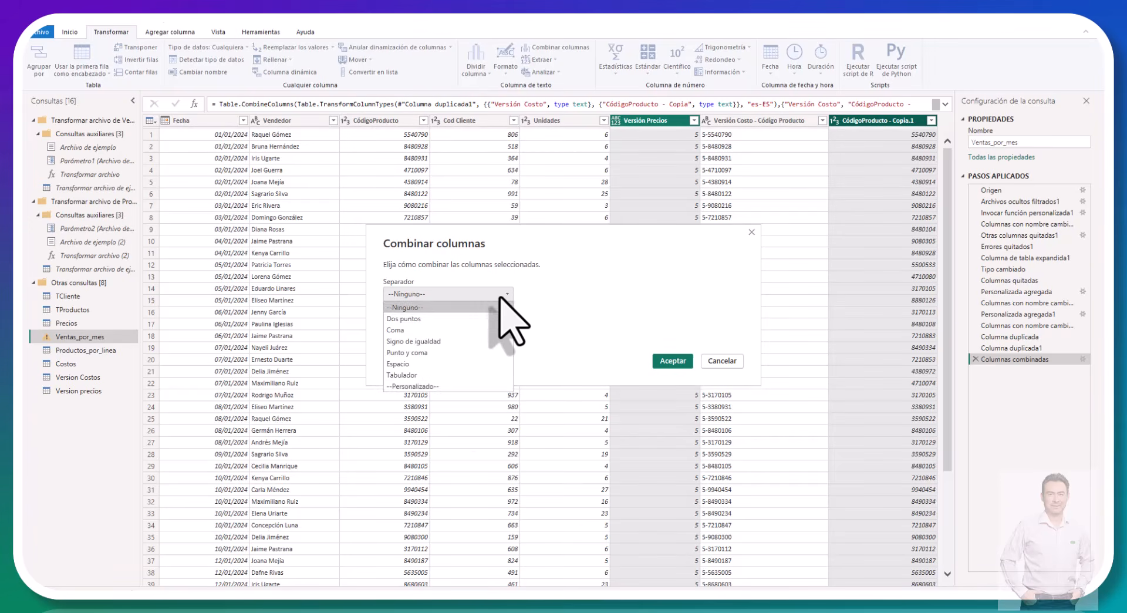
pyautogui.click(453, 386)
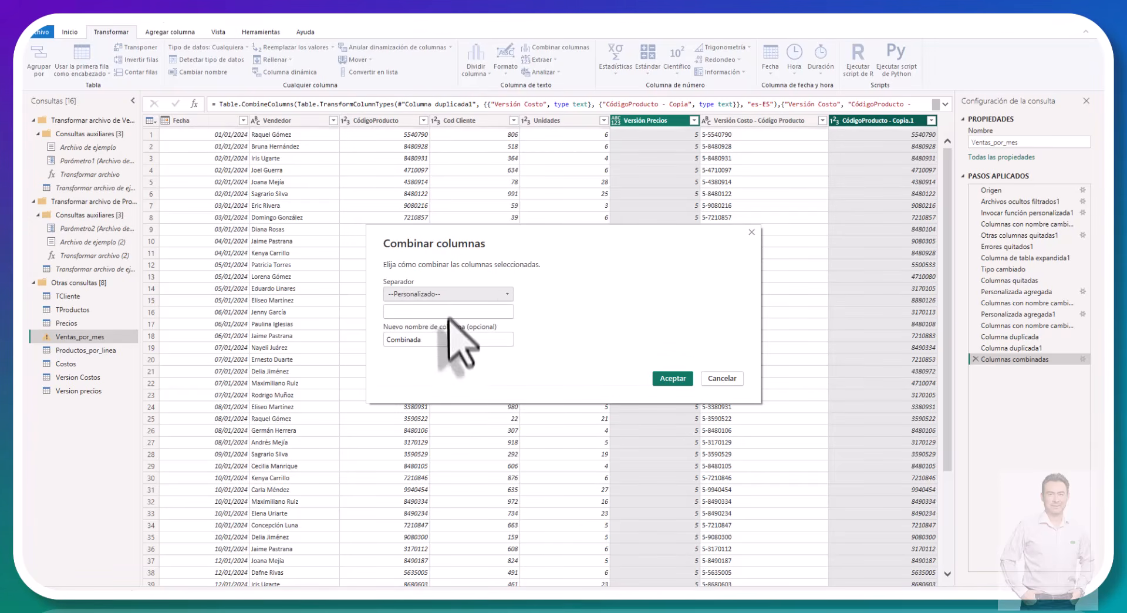
pyautogui.click(440, 311)
pyautogui.write('-')
pyautogui.press('Tab')
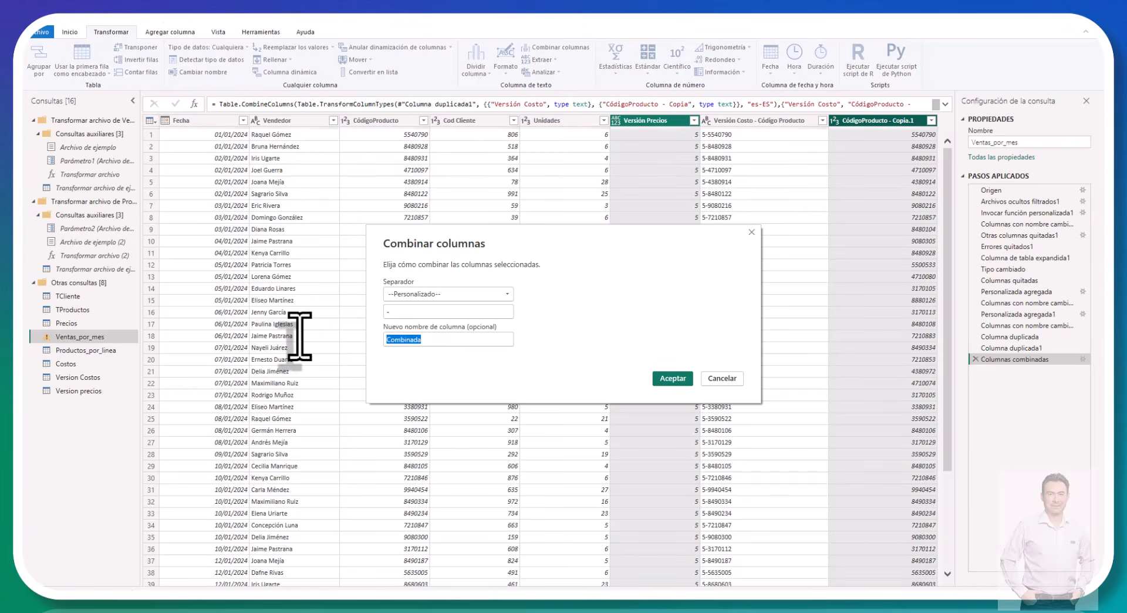
# Step: Name the merged column Versión Precios-Código Producto and apply the column merge
pyautogui.write('Versi')
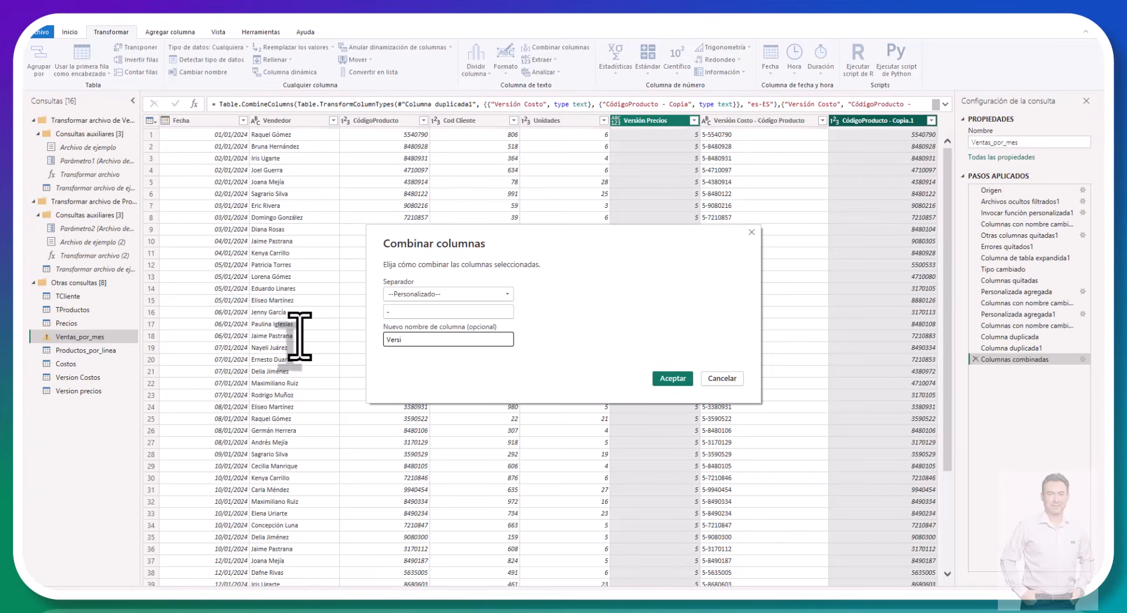
pyautogui.write('ón P')
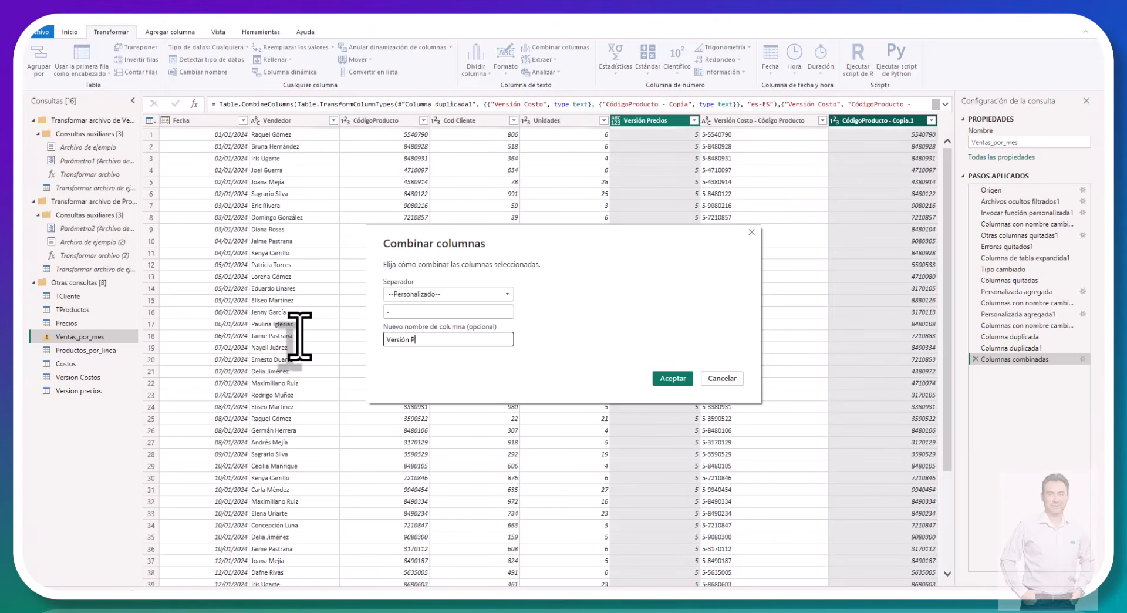
pyautogui.write('recios')
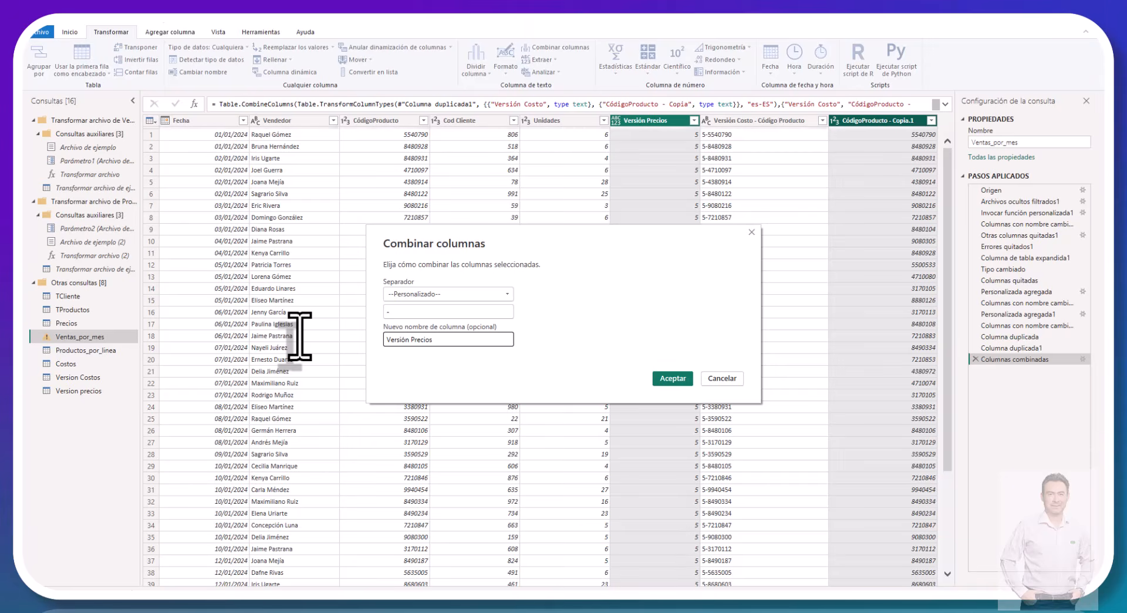
pyautogui.write('-Códig')
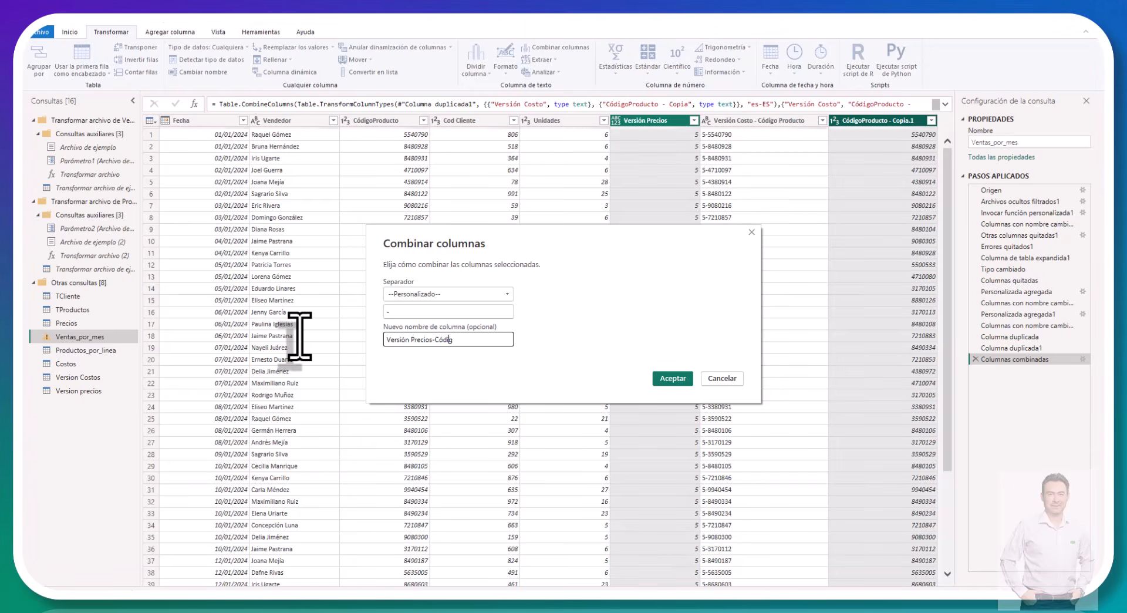
pyautogui.write('o Produc')
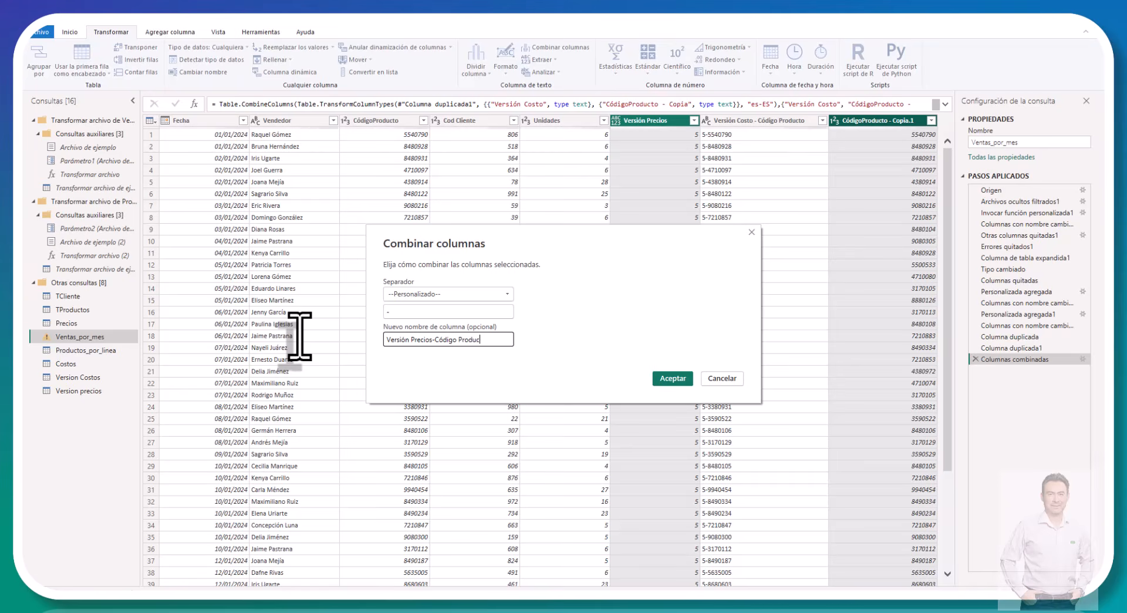
pyautogui.write('to')
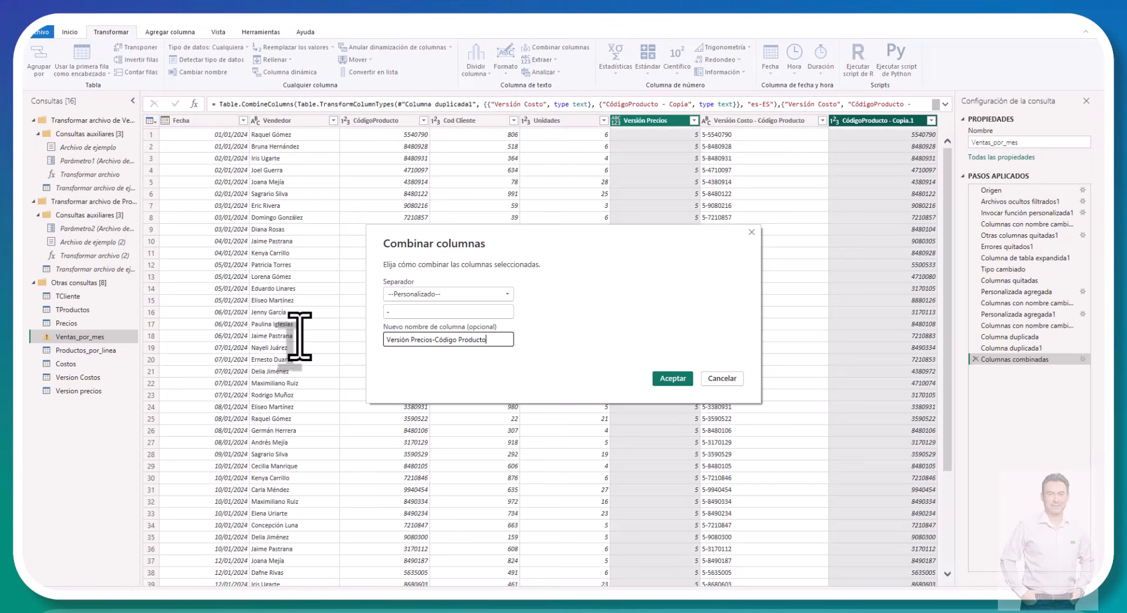
pyautogui.click(665, 381)
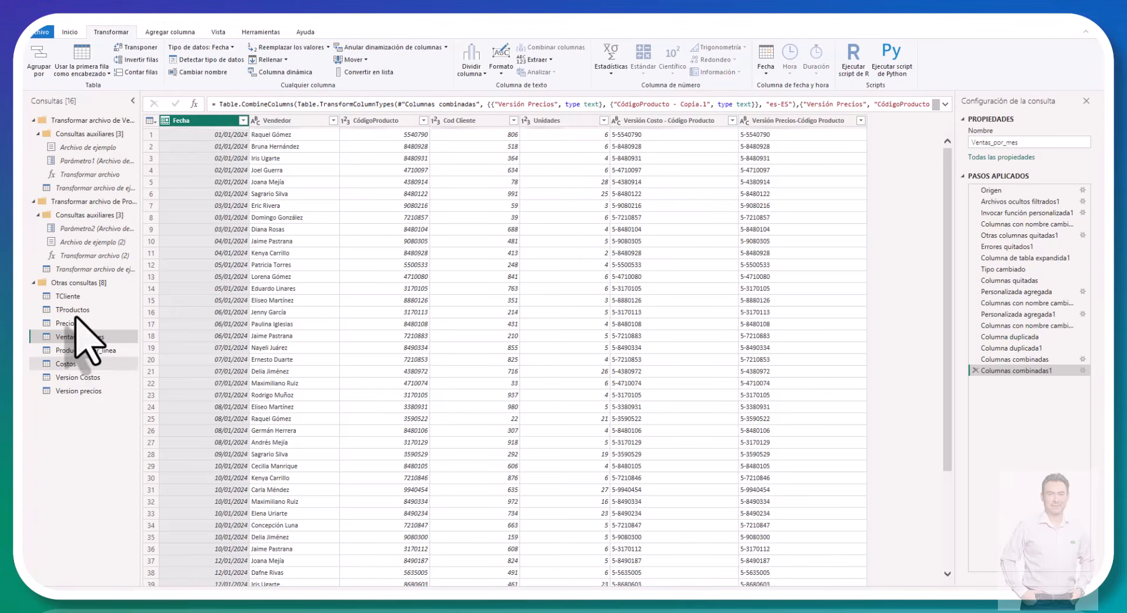
# Step: Merge the Costos query with Version Costos in place, matching both on Vigencia with a left outer join
pyautogui.click(66, 363)
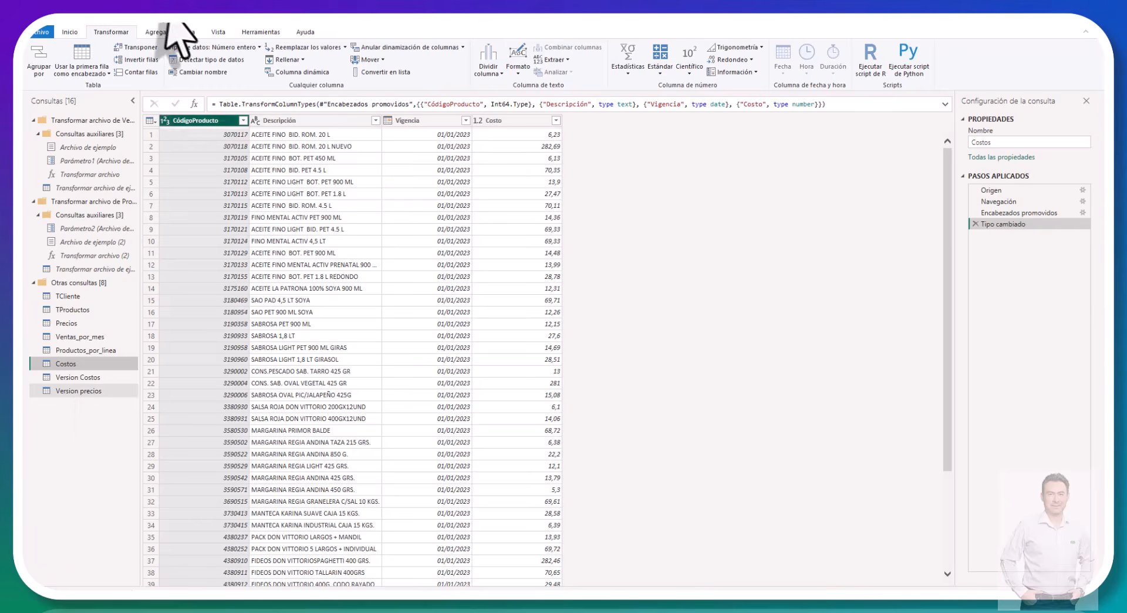
pyautogui.click(69, 32)
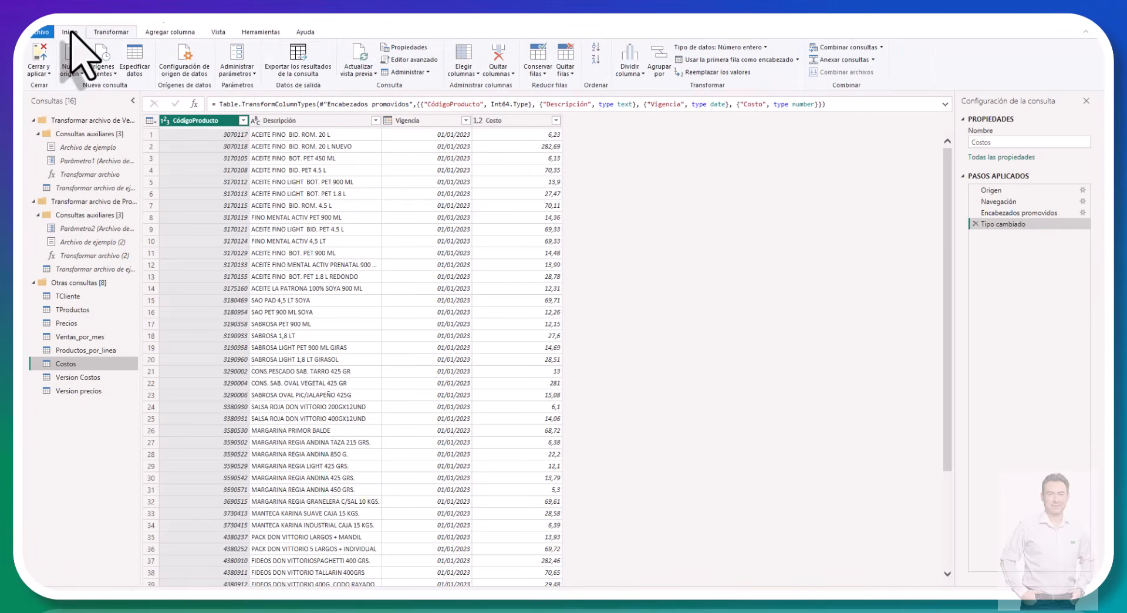
pyautogui.click(881, 47)
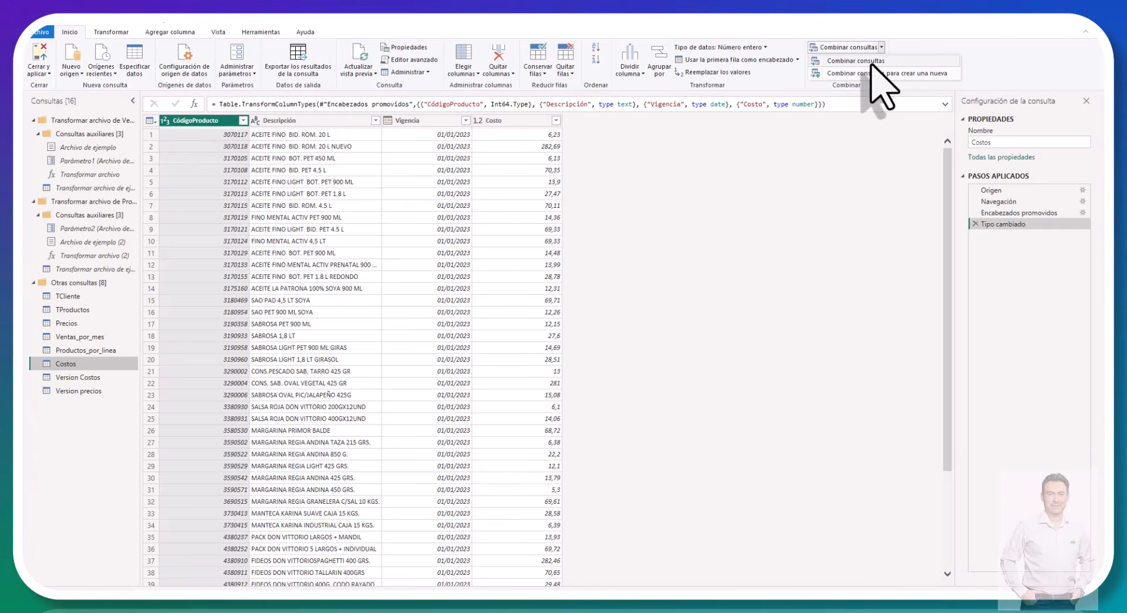
pyautogui.click(873, 73)
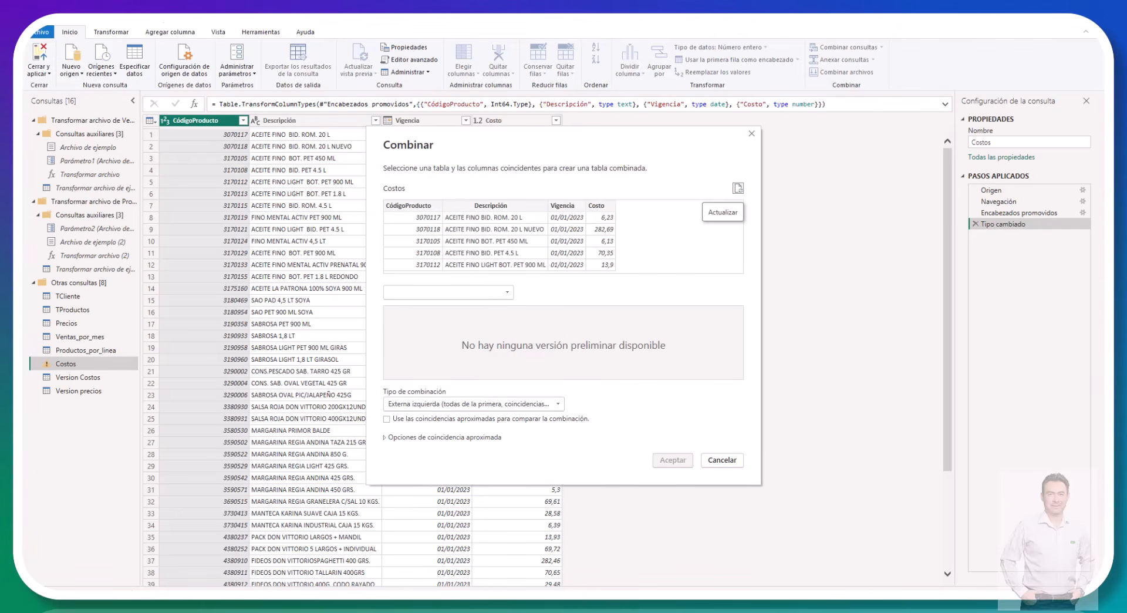
pyautogui.click(566, 206)
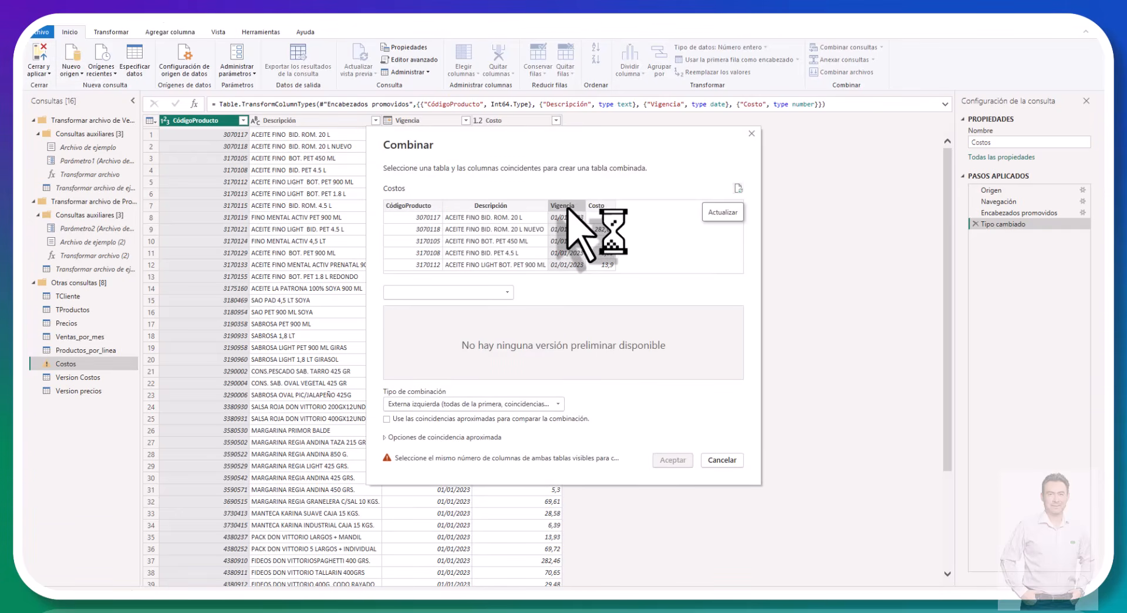
pyautogui.click(482, 292)
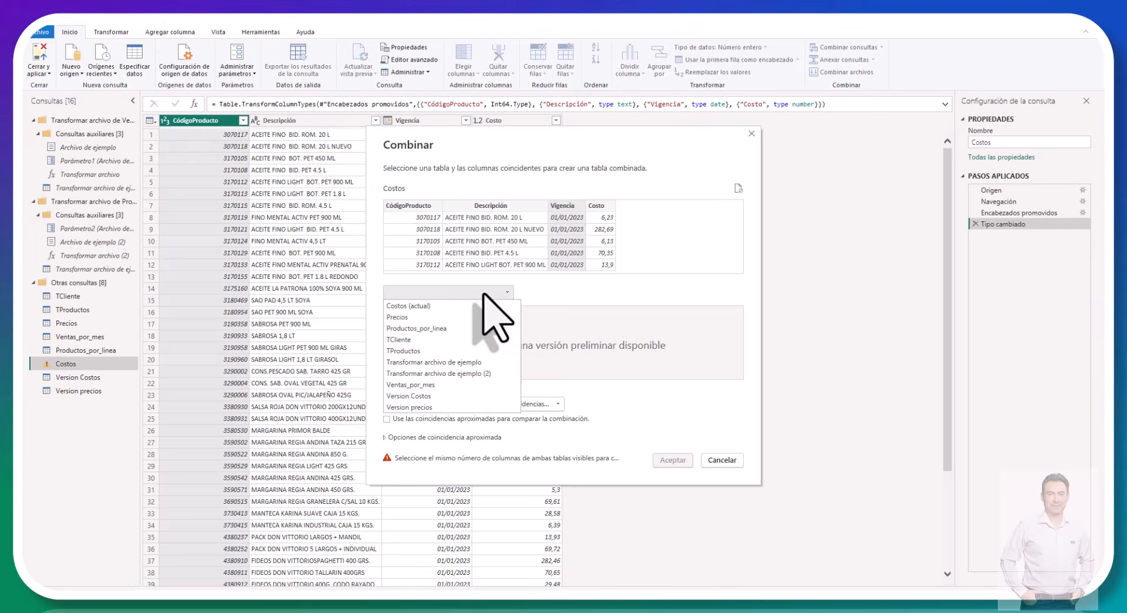
pyautogui.click(421, 397)
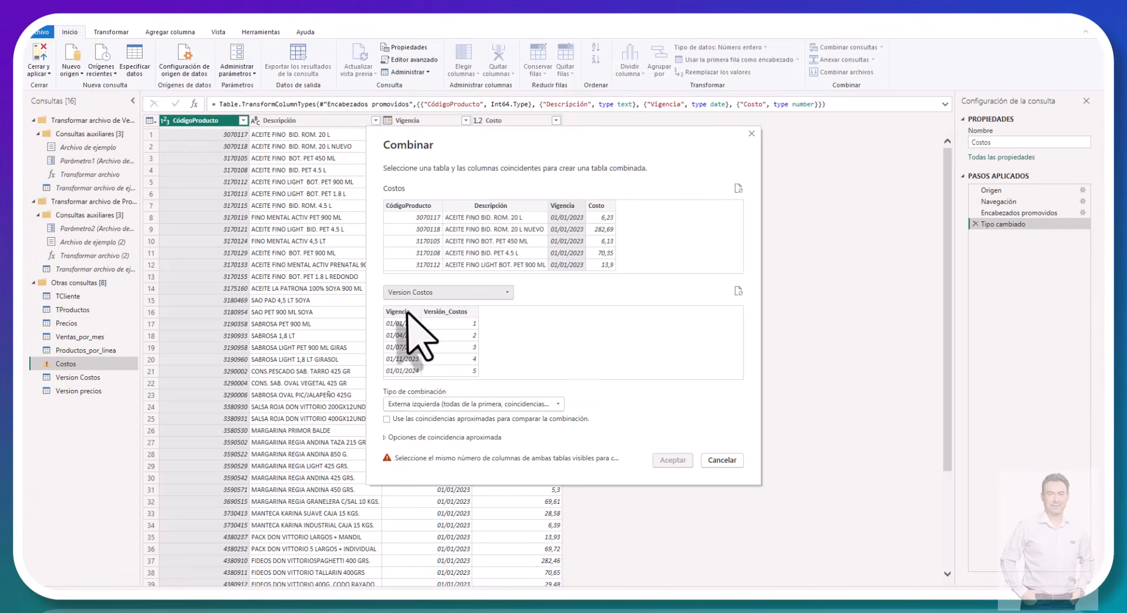
pyautogui.click(404, 312)
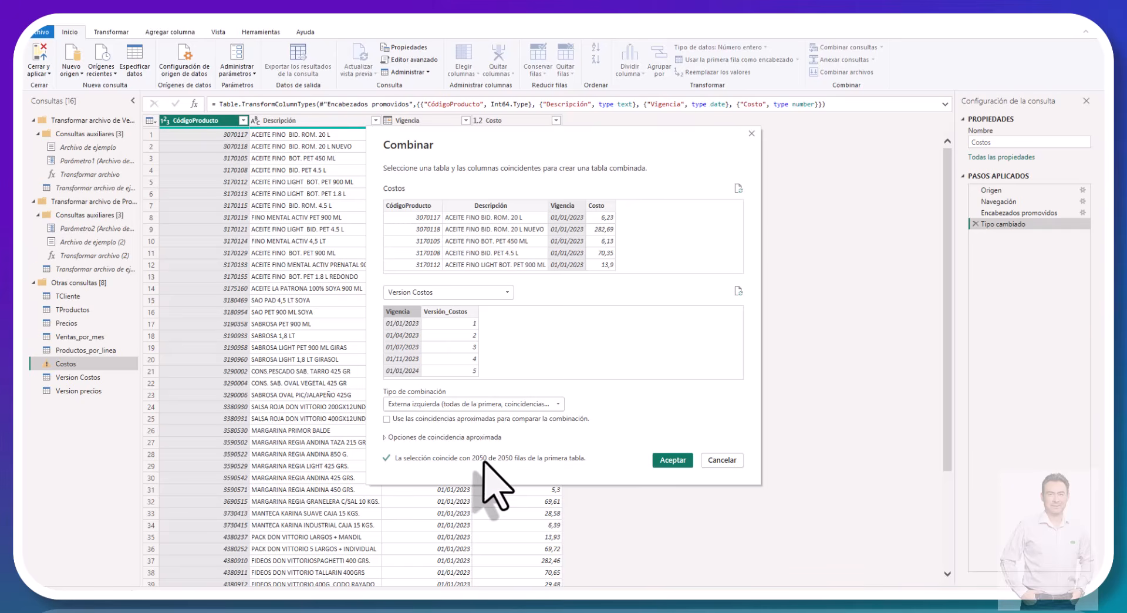
pyautogui.click(669, 461)
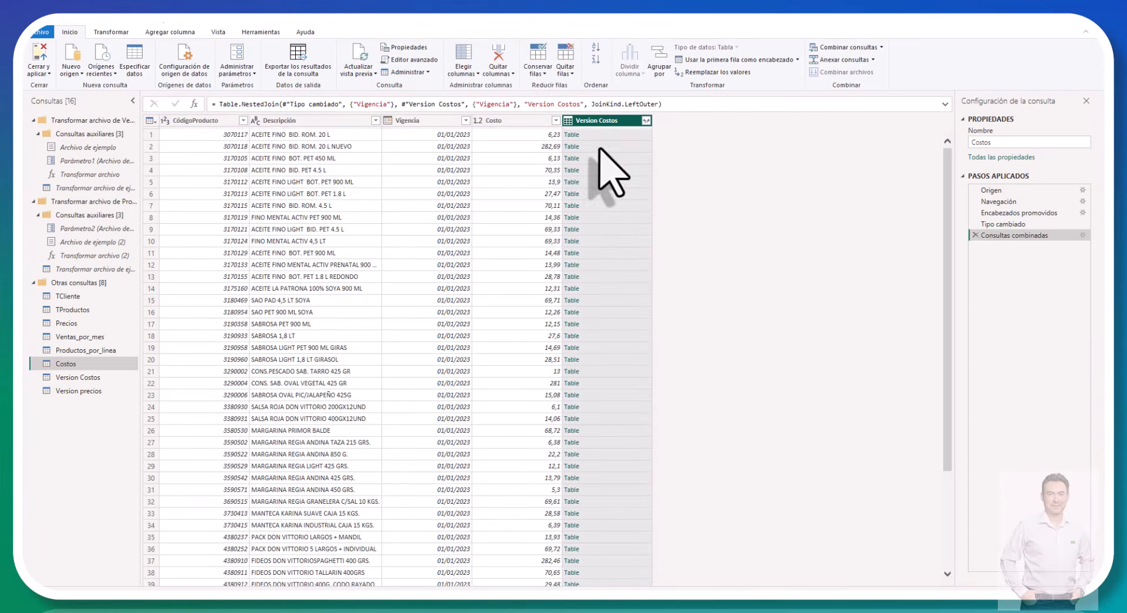
# Step: Expand only Versión_Costos from the merged Version Costos column without the original name as prefix, and make it the first column
pyautogui.click(646, 120)
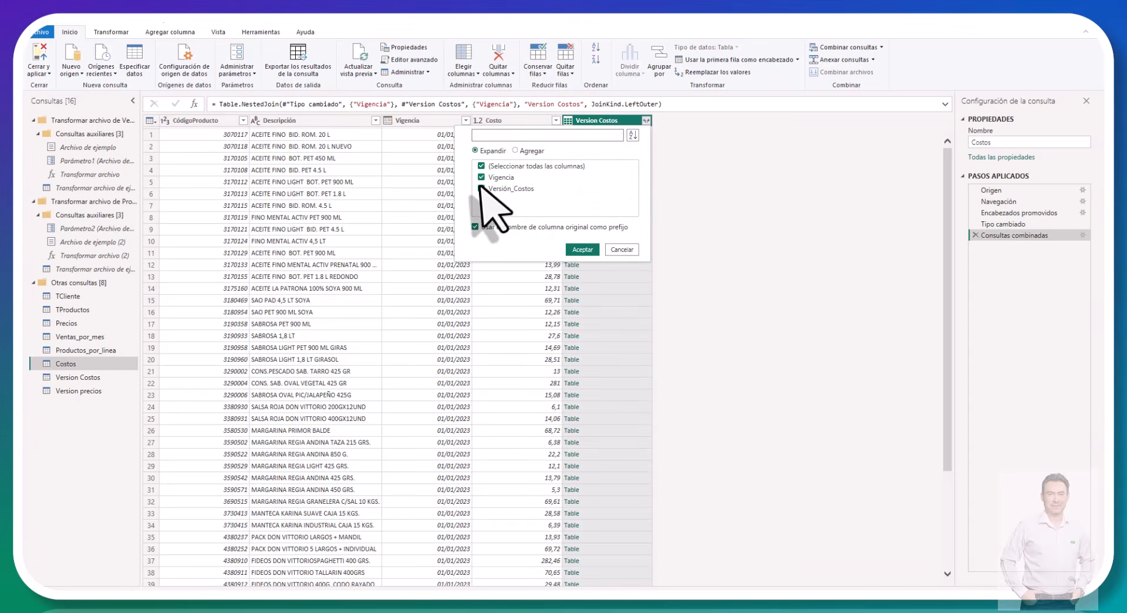
pyautogui.click(481, 177)
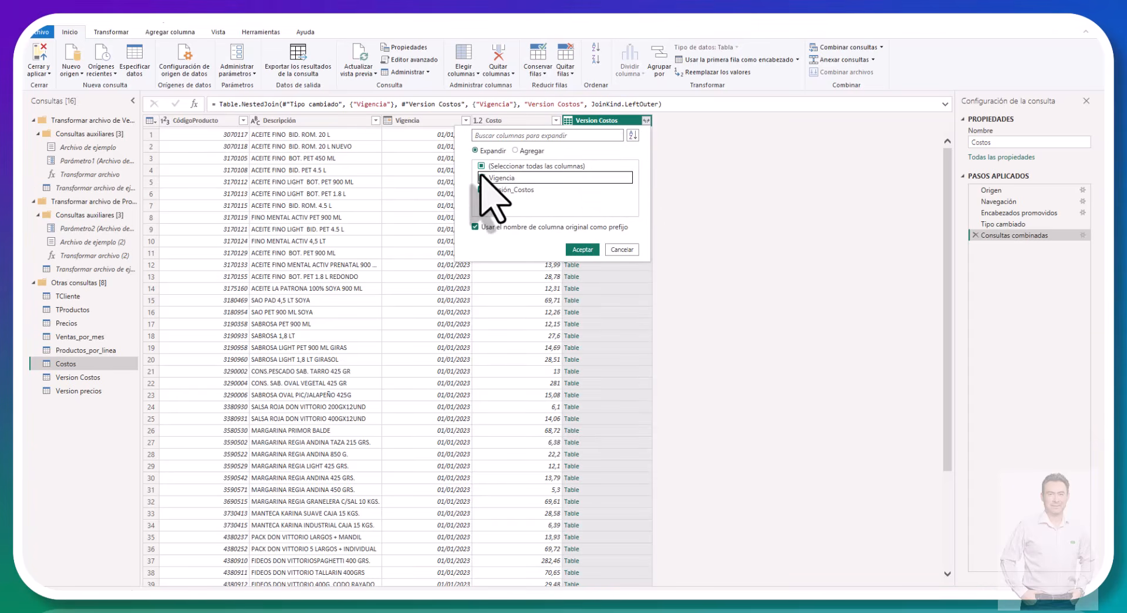
pyautogui.click(475, 226)
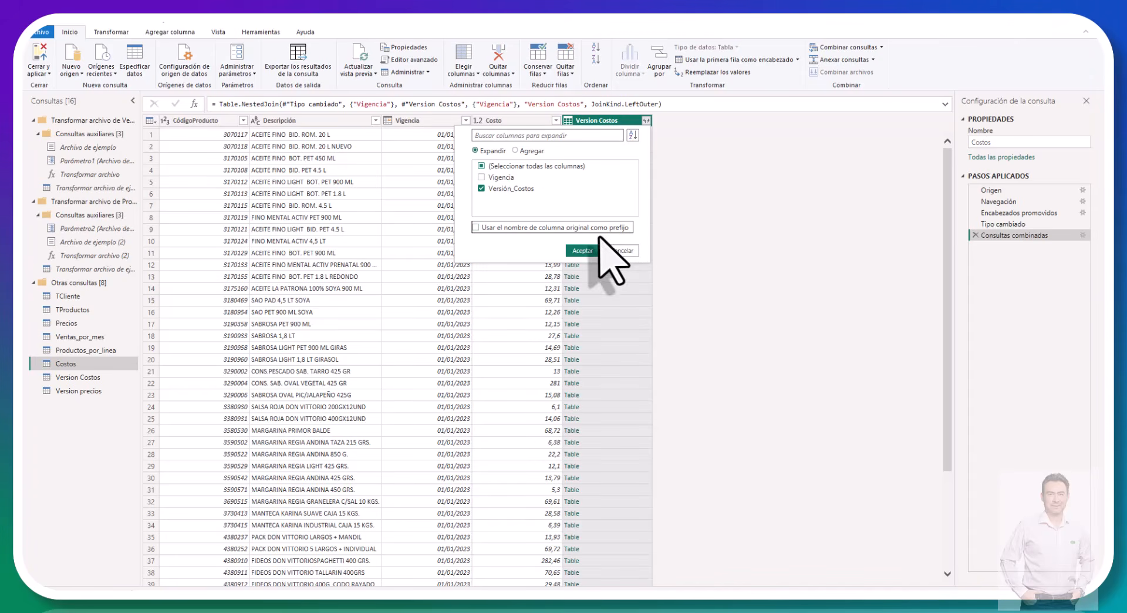
pyautogui.click(572, 250)
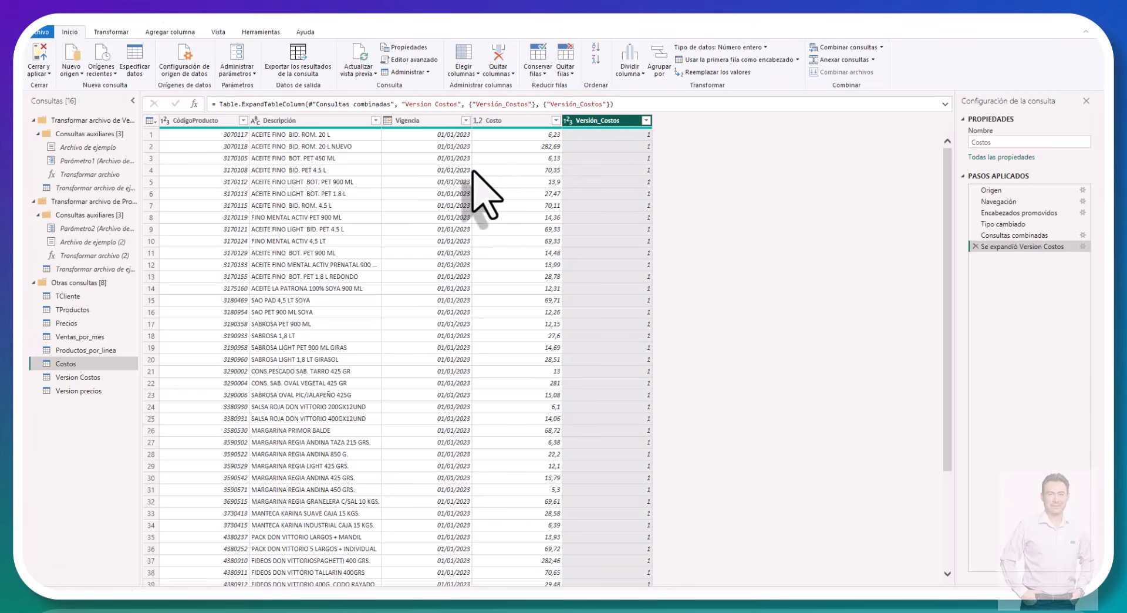
pyautogui.moveTo(604, 131); pyautogui.dragTo(184, 133)
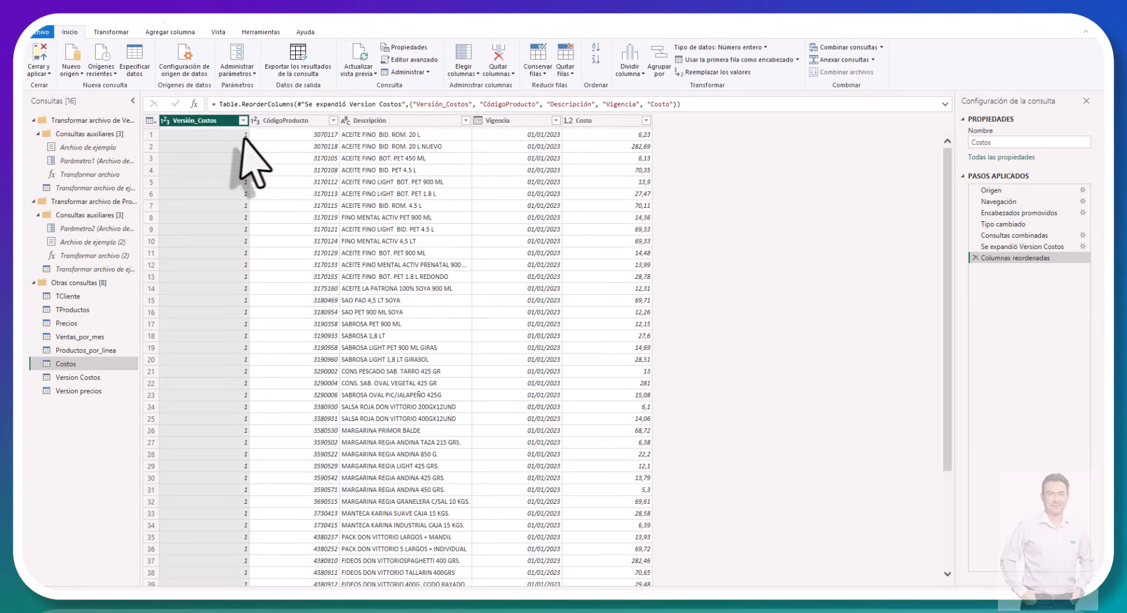
# Step: Duplicate the CódigoProducto column in Costos and place the copy directly after Versión_Costos
pyautogui.click(295, 121)
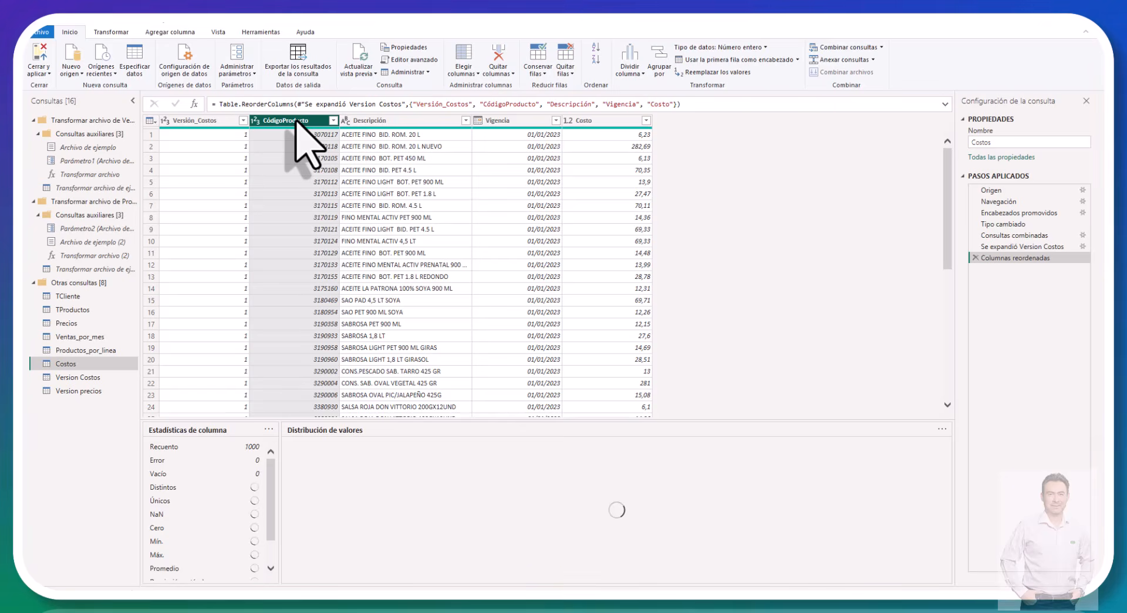
pyautogui.rightClick(295, 120)
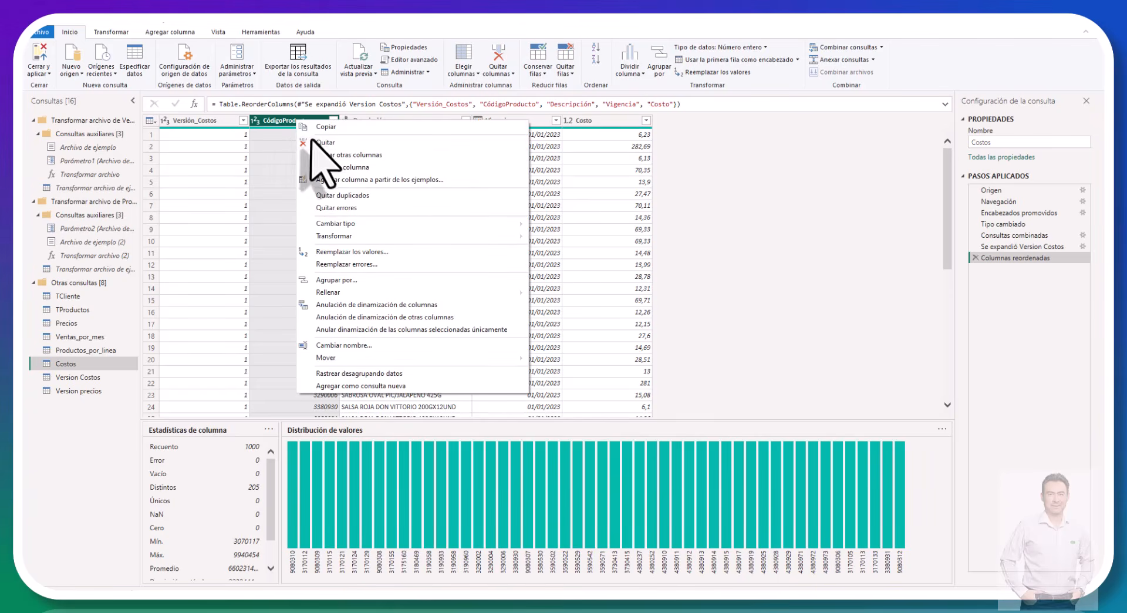
pyautogui.click(318, 168)
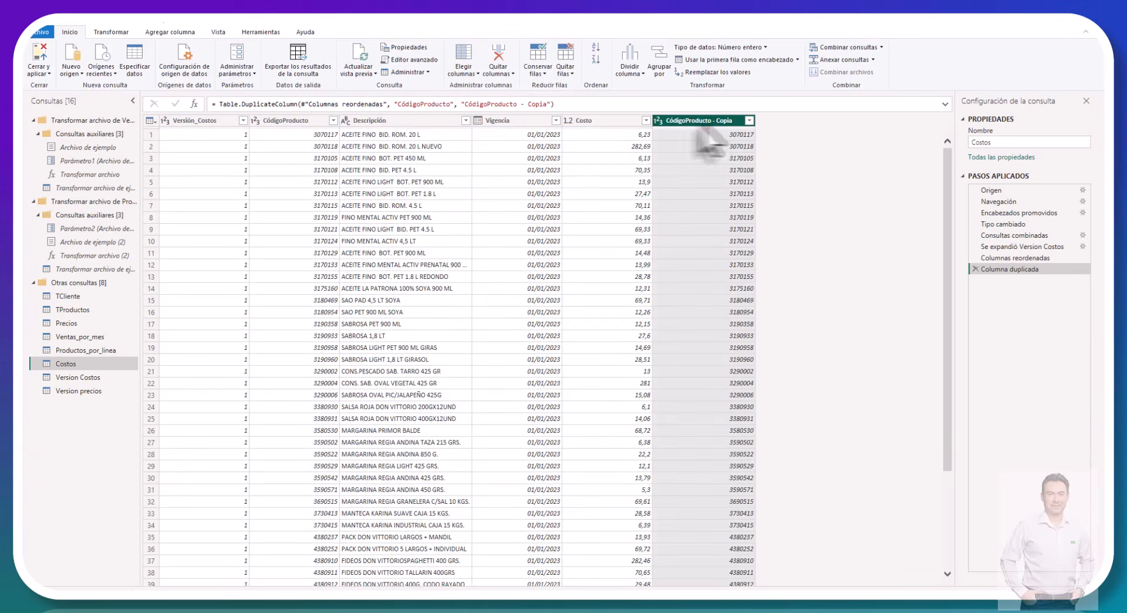
pyautogui.moveTo(701, 121); pyautogui.dragTo(252, 126)
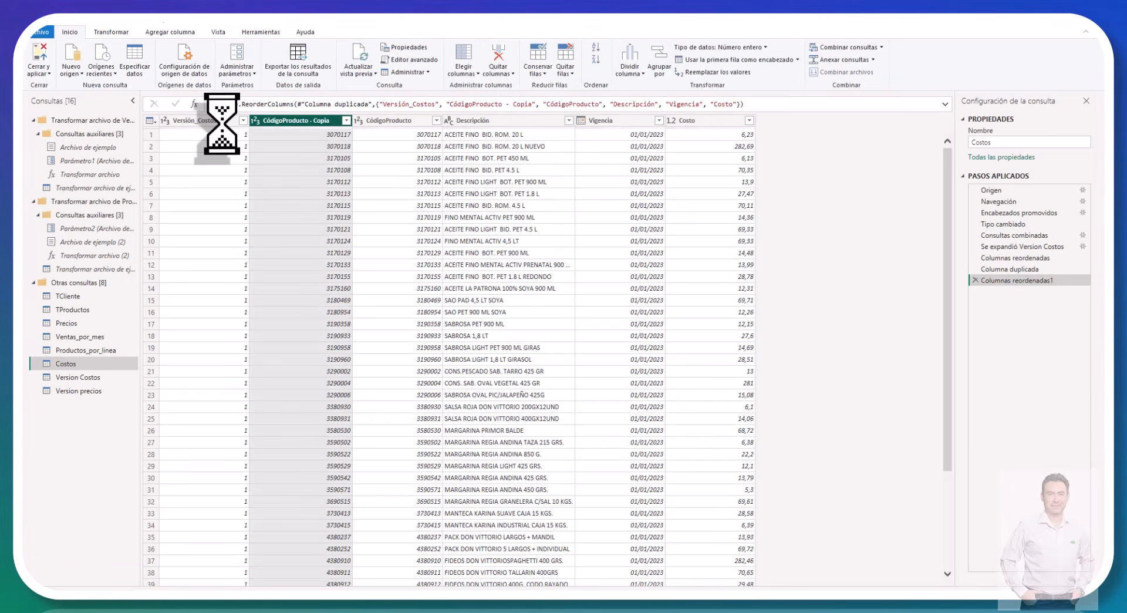
# Step: Set up a merge of the Versión_Costos and CódigoProducto - Copia columns with the custom separator "-"
pyautogui.keyDown('ctrl'); pyautogui.click(223, 120); pyautogui.keyUp('ctrl')
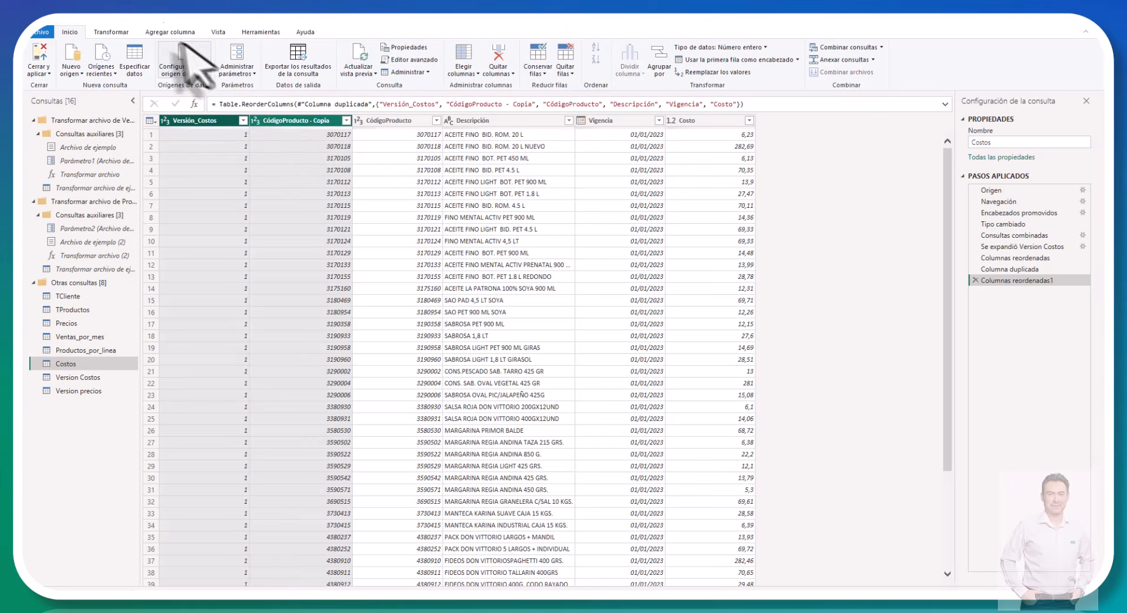
pyautogui.click(116, 33)
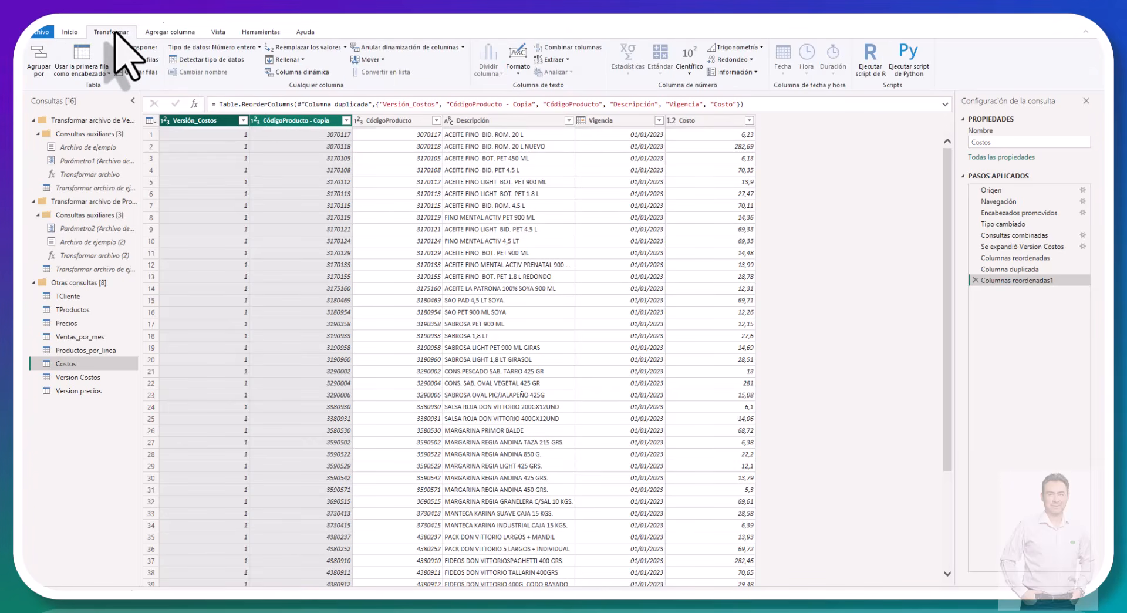
pyautogui.click(70, 32)
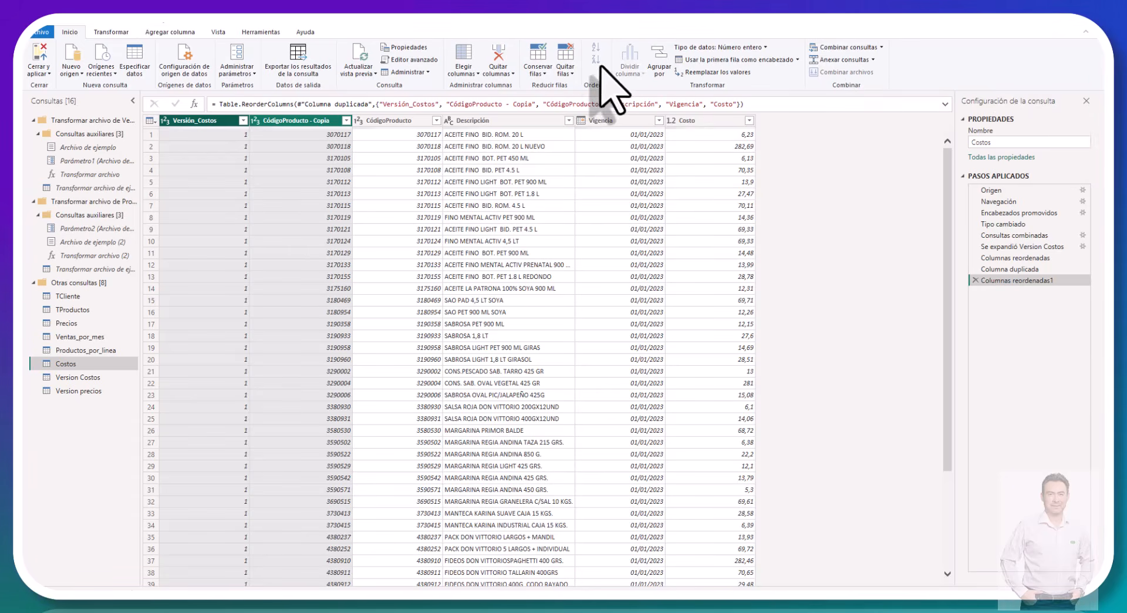
pyautogui.click(111, 32)
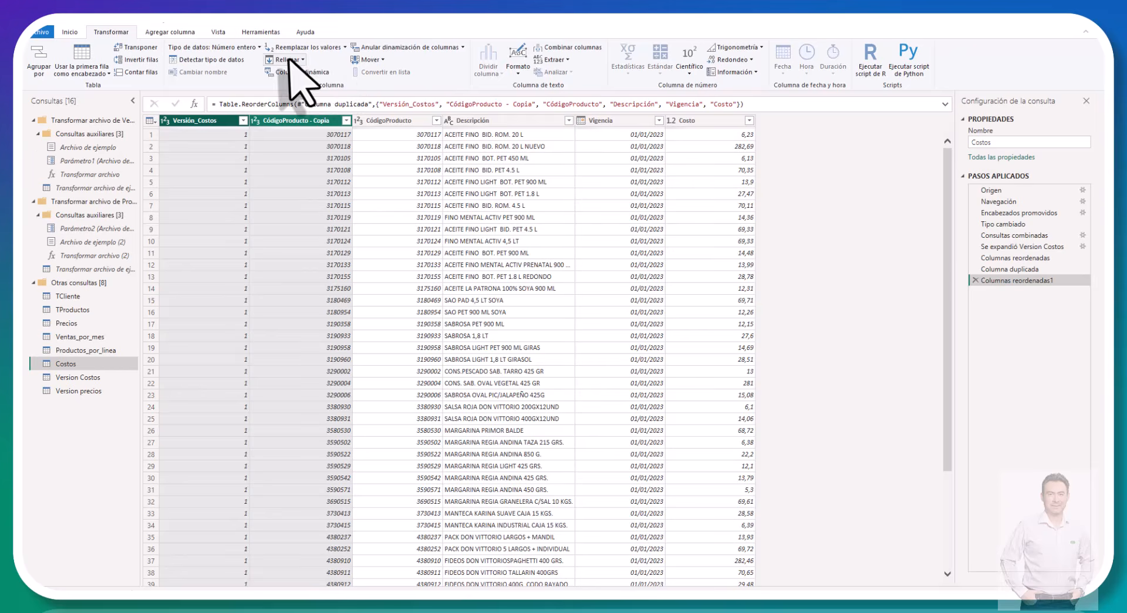
pyautogui.click(578, 52)
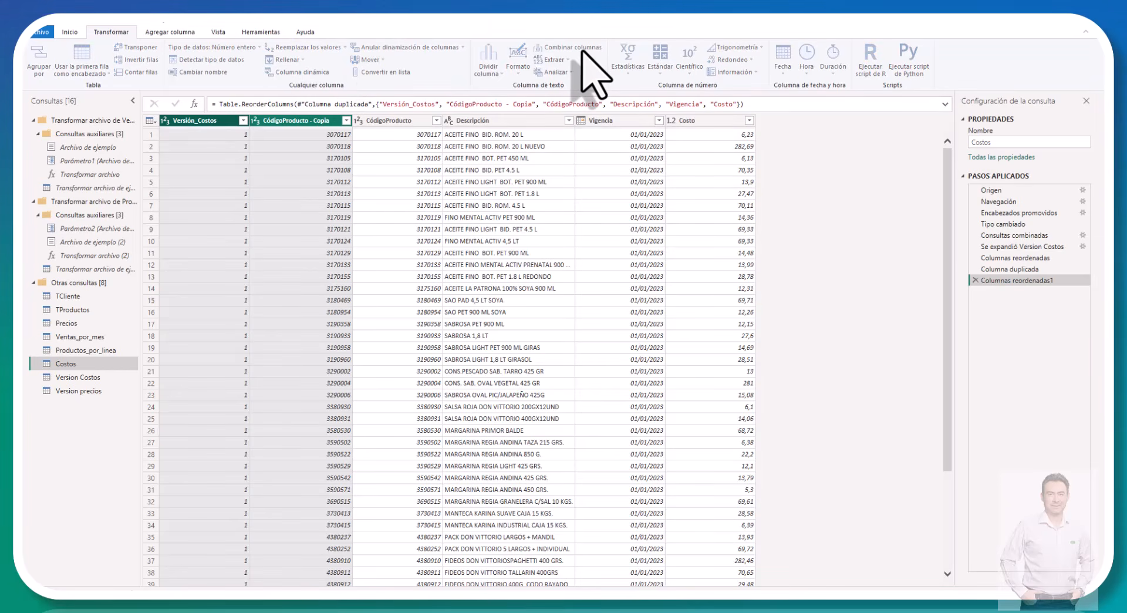
pyautogui.click(572, 48)
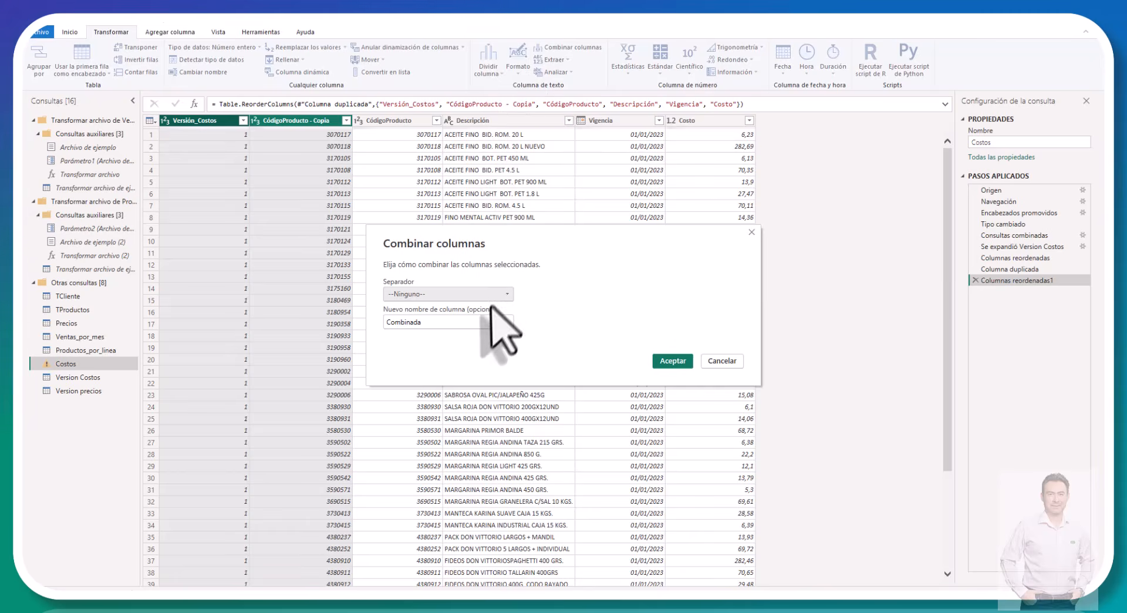
pyautogui.click(476, 294)
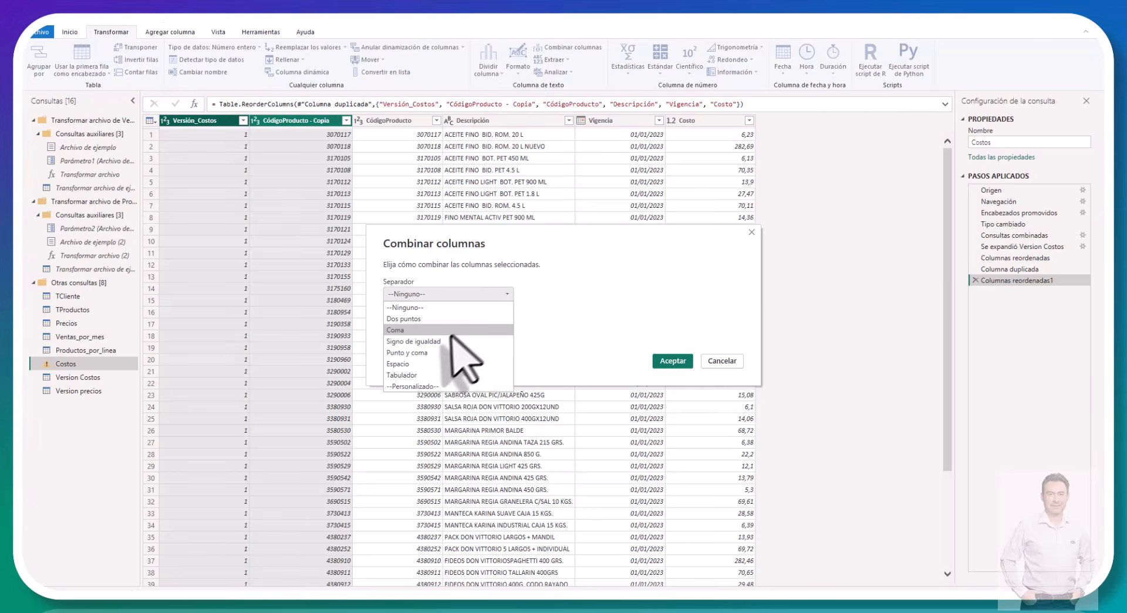
pyautogui.click(429, 386)
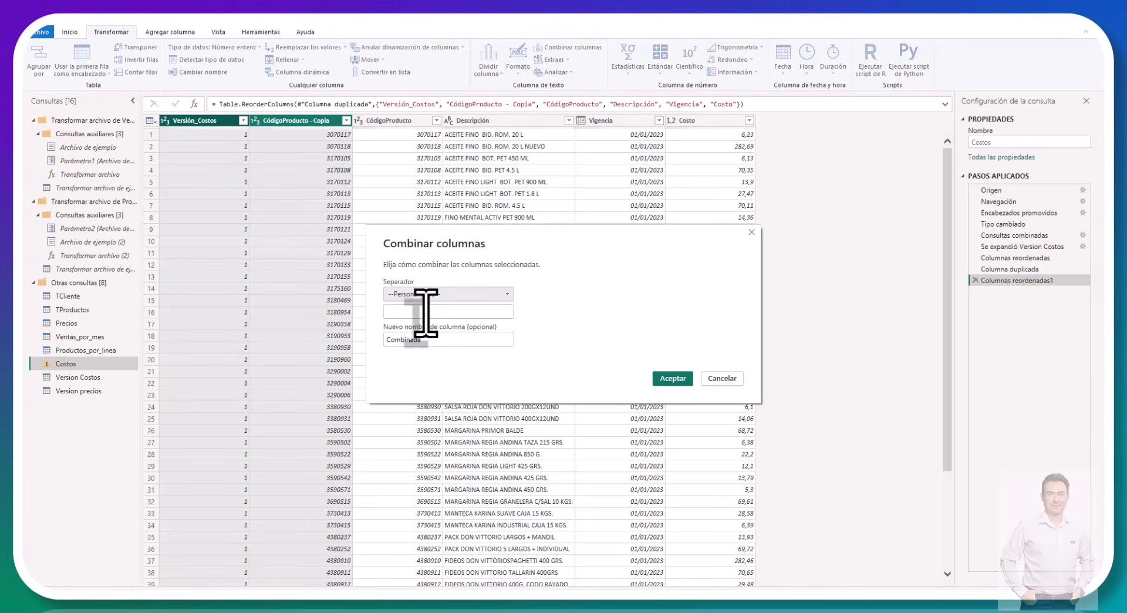
pyautogui.click(425, 311)
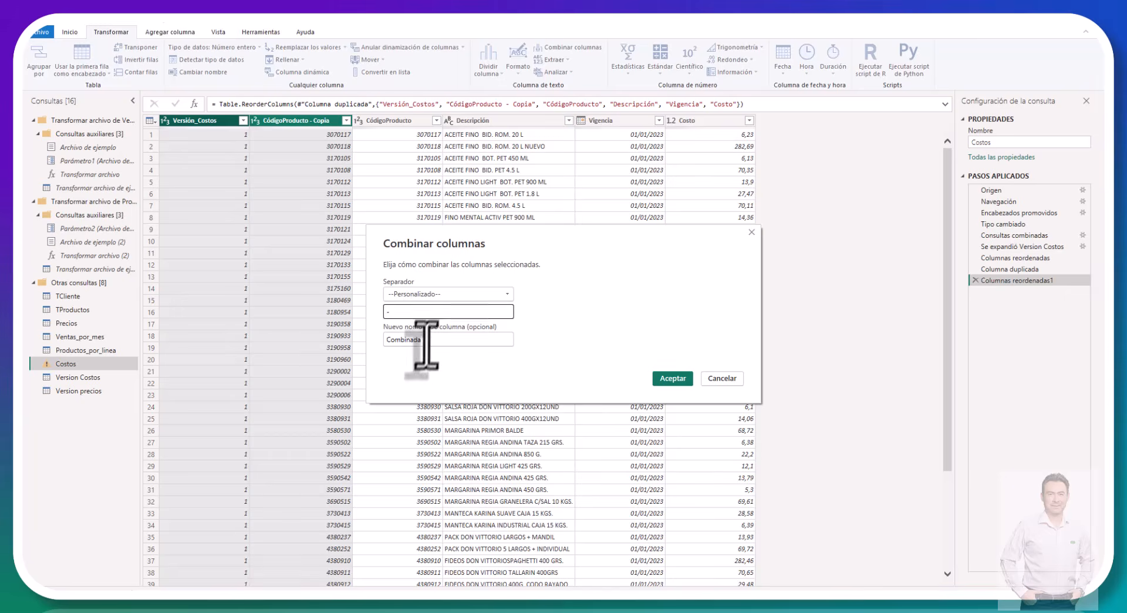
# Step: Name the merged column Clave and apply the column merge in Costos
pyautogui.press('Tab')
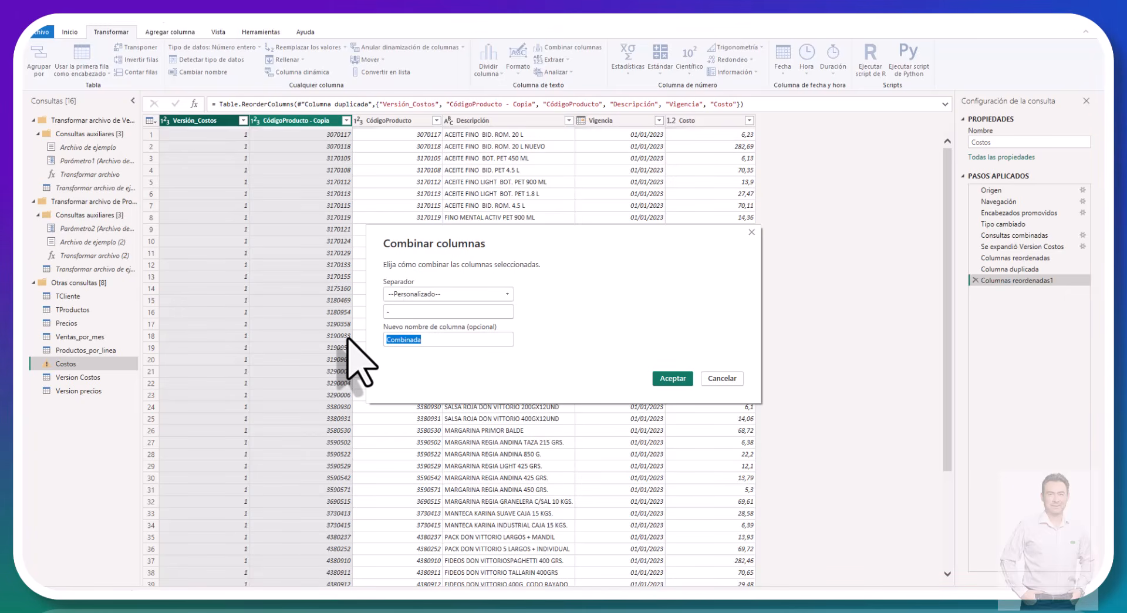
pyautogui.write('Clave')
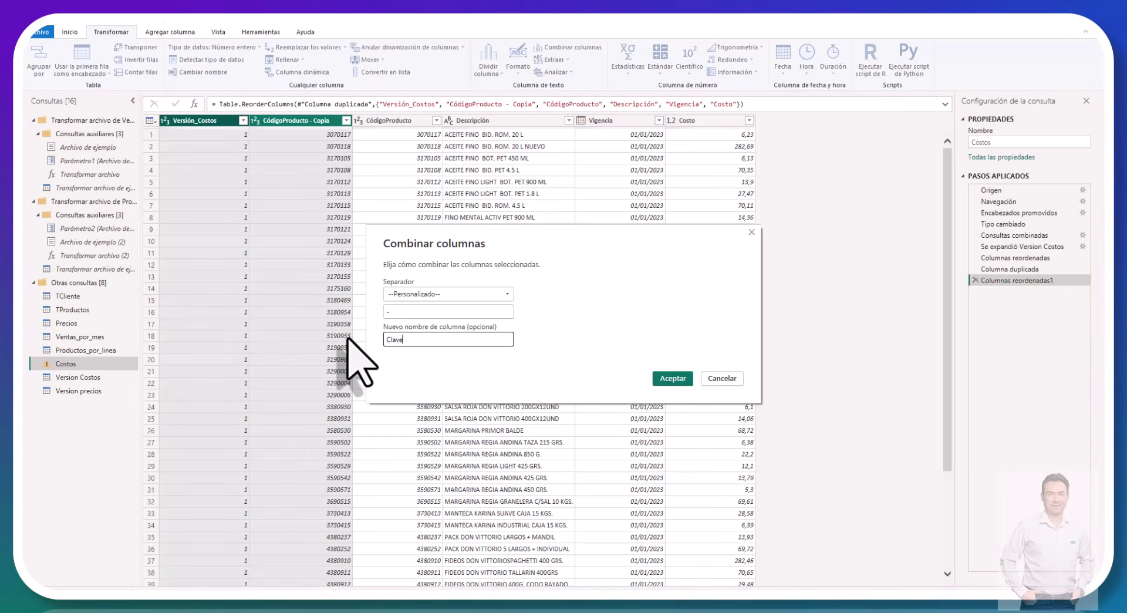
pyautogui.click(667, 378)
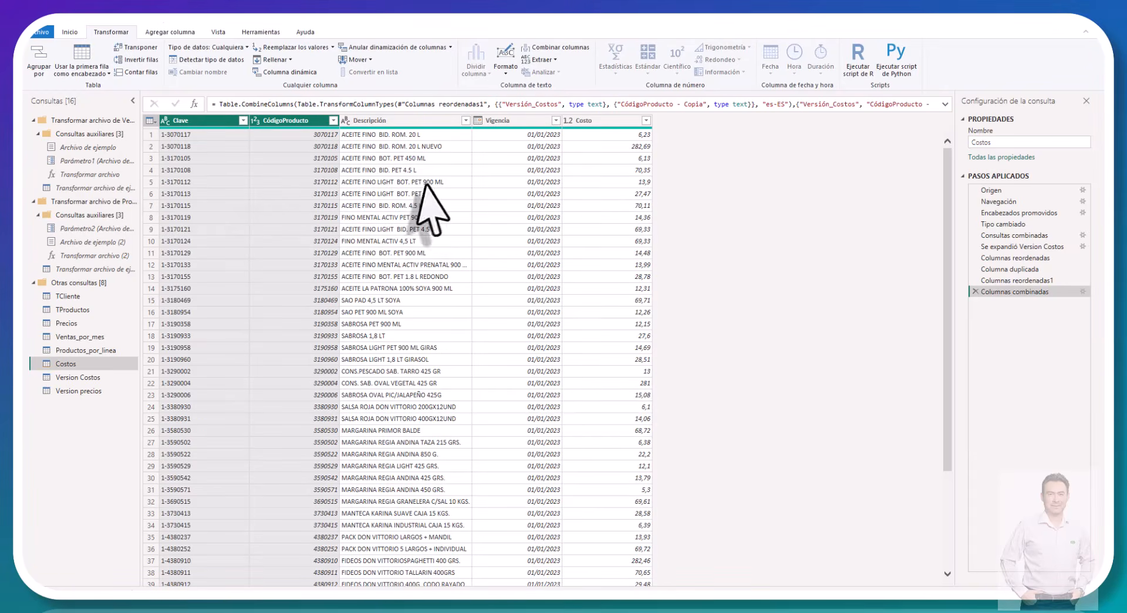
pyautogui.click(294, 182)
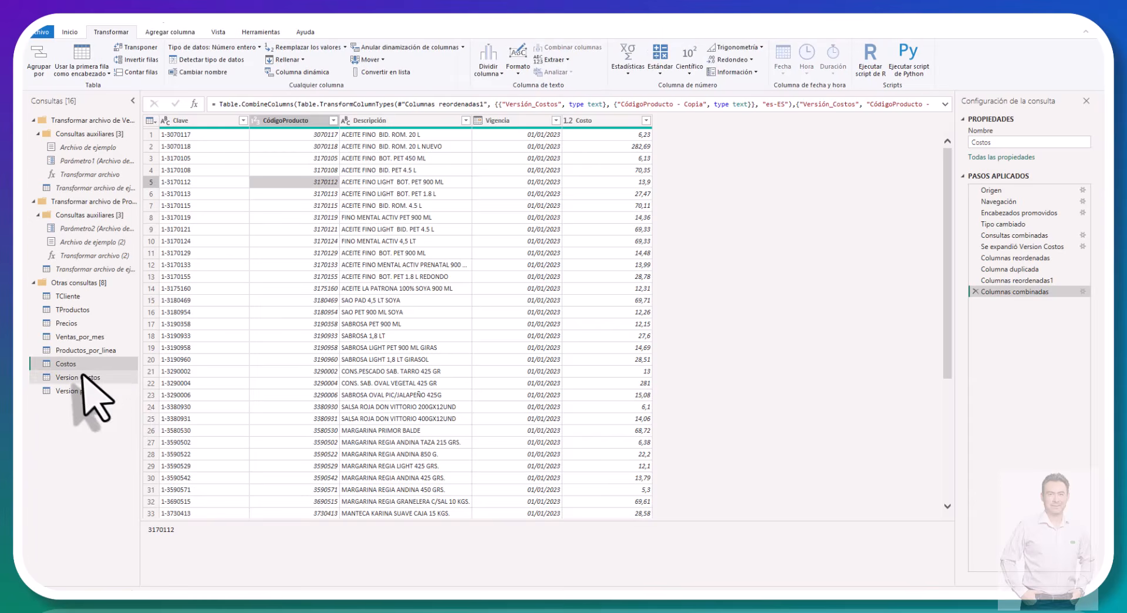
# Step: Merge the Precios query with Version precios in place, matching both on Vigencia with a left outer join
pyautogui.click(82, 323)
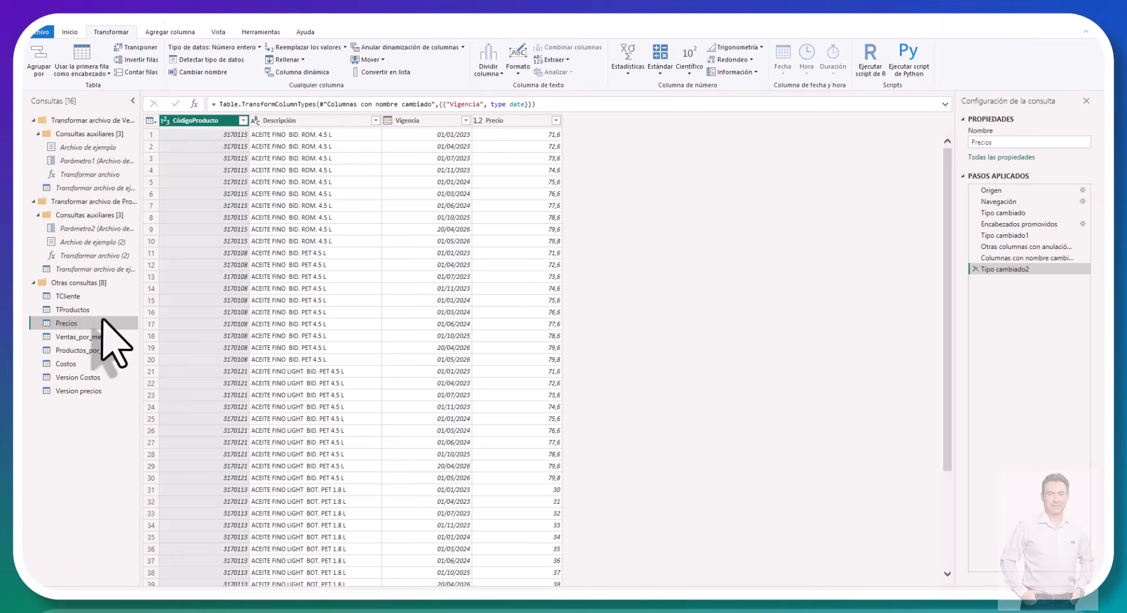
pyautogui.click(72, 32)
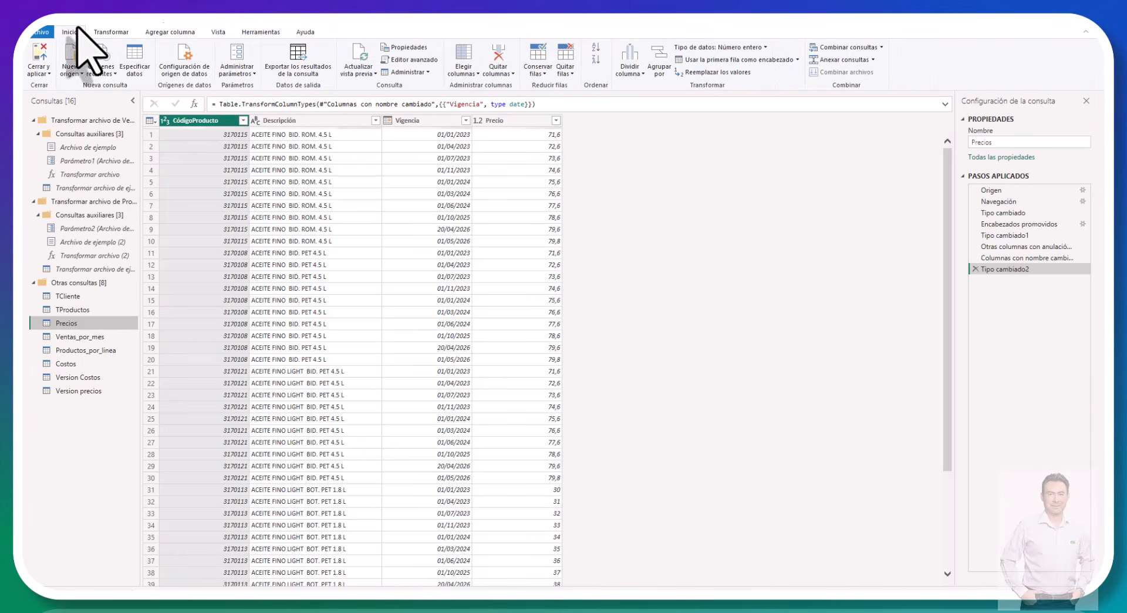
pyautogui.click(880, 47)
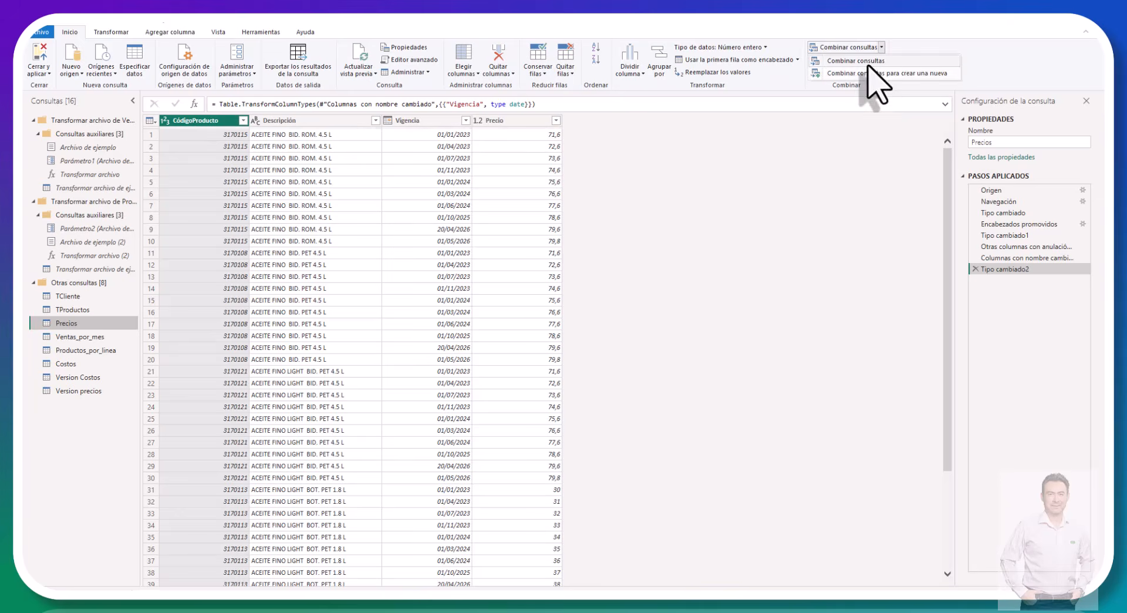
pyautogui.click(869, 73)
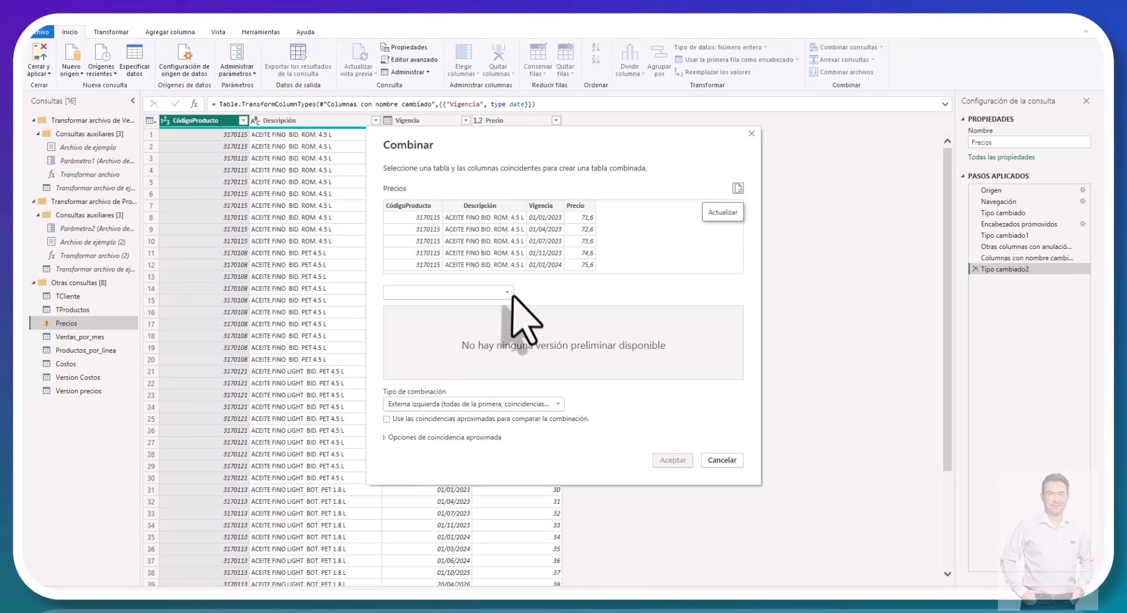
pyautogui.click(508, 292)
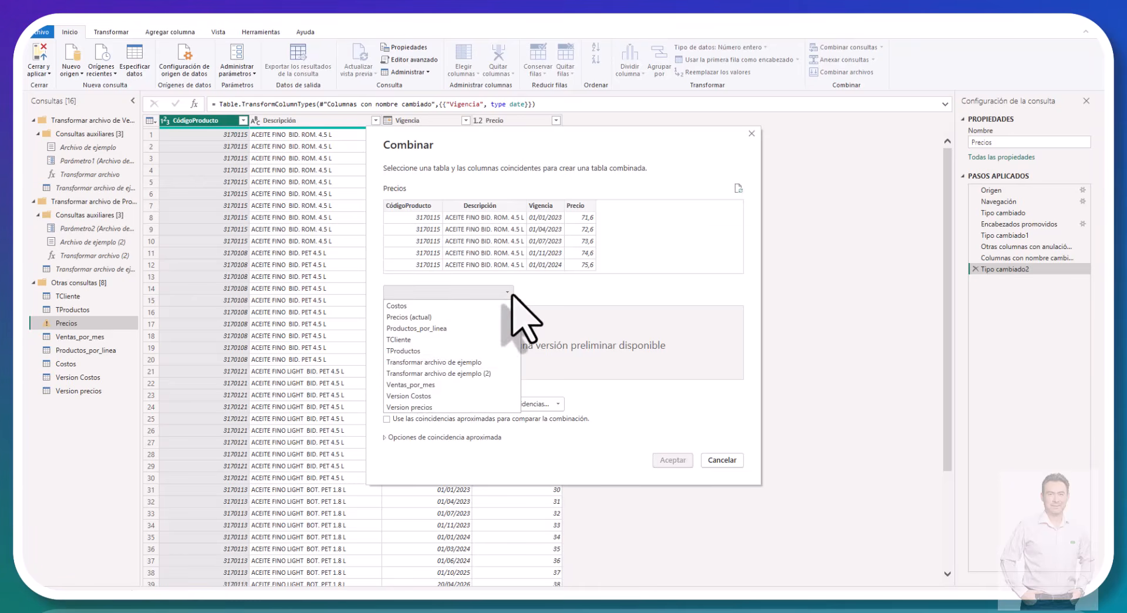
pyautogui.click(427, 407)
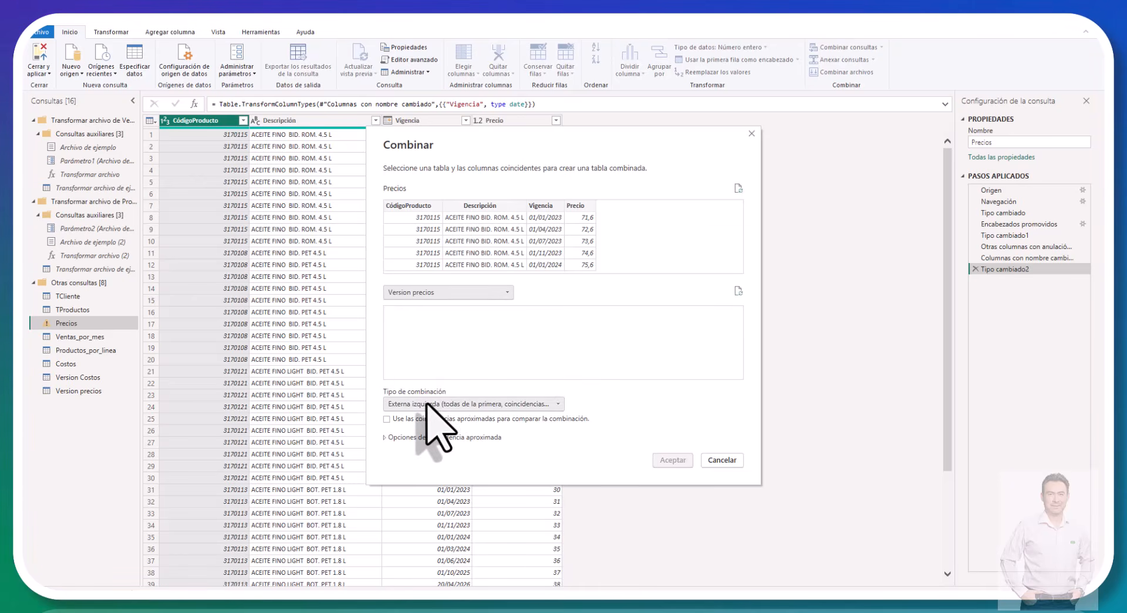
pyautogui.click(548, 210)
pyautogui.click(399, 310)
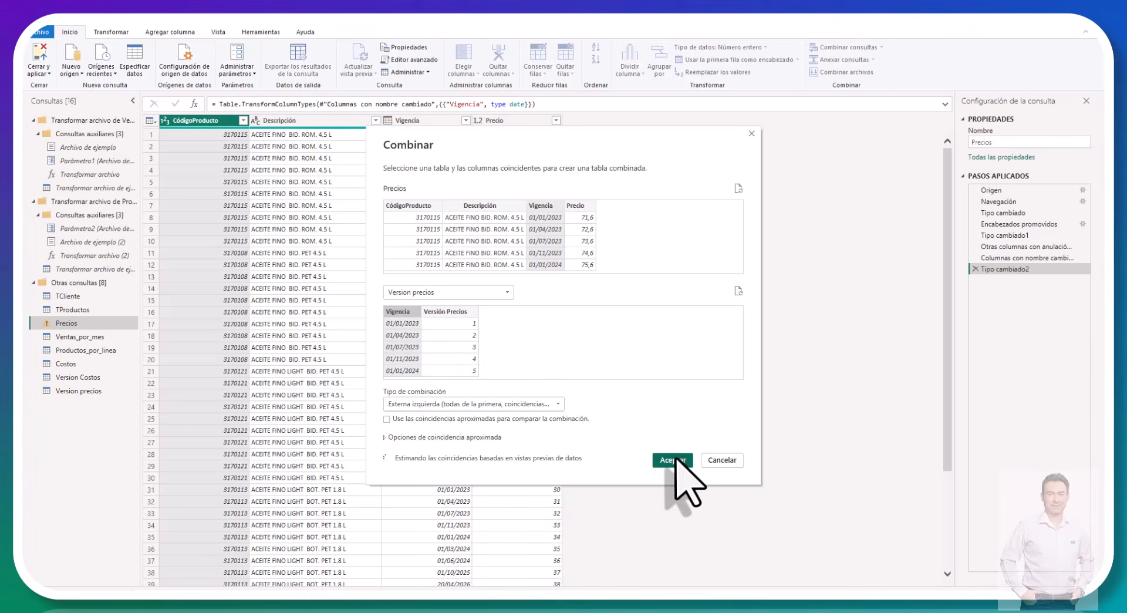
pyautogui.click(672, 460)
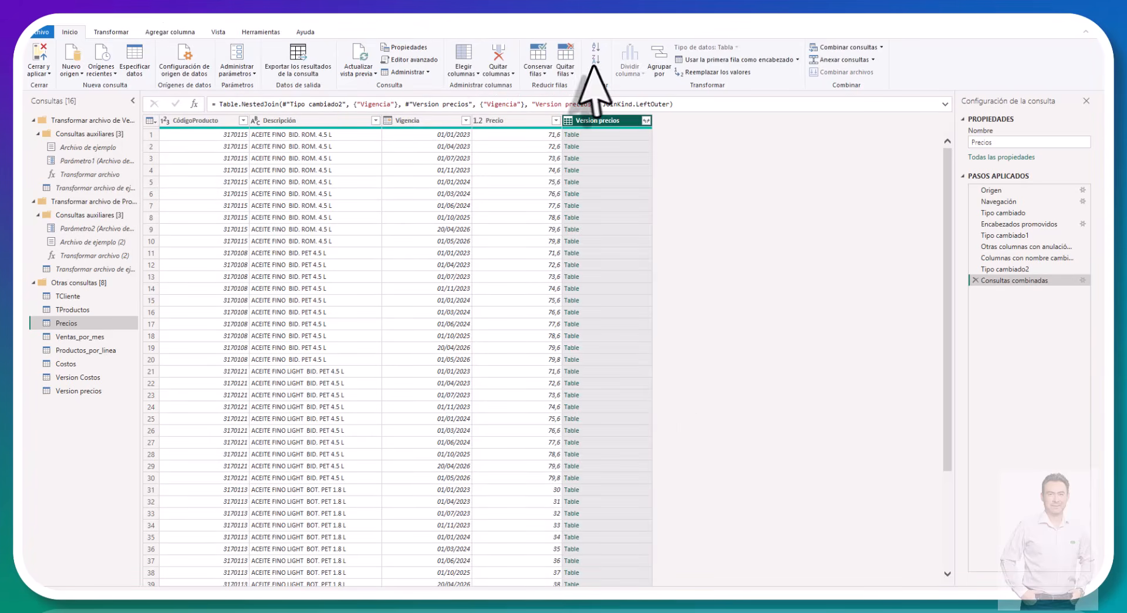
# Step: Expand only Versión Precios from the merged Version precios column, without the original column name as prefix
pyautogui.click(646, 121)
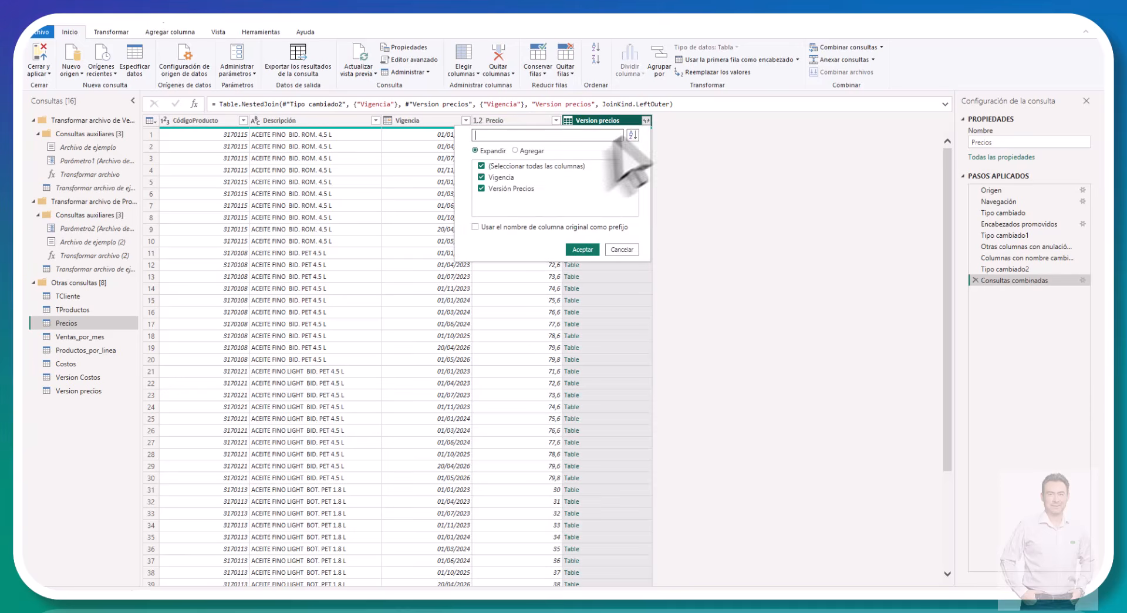
pyautogui.click(482, 177)
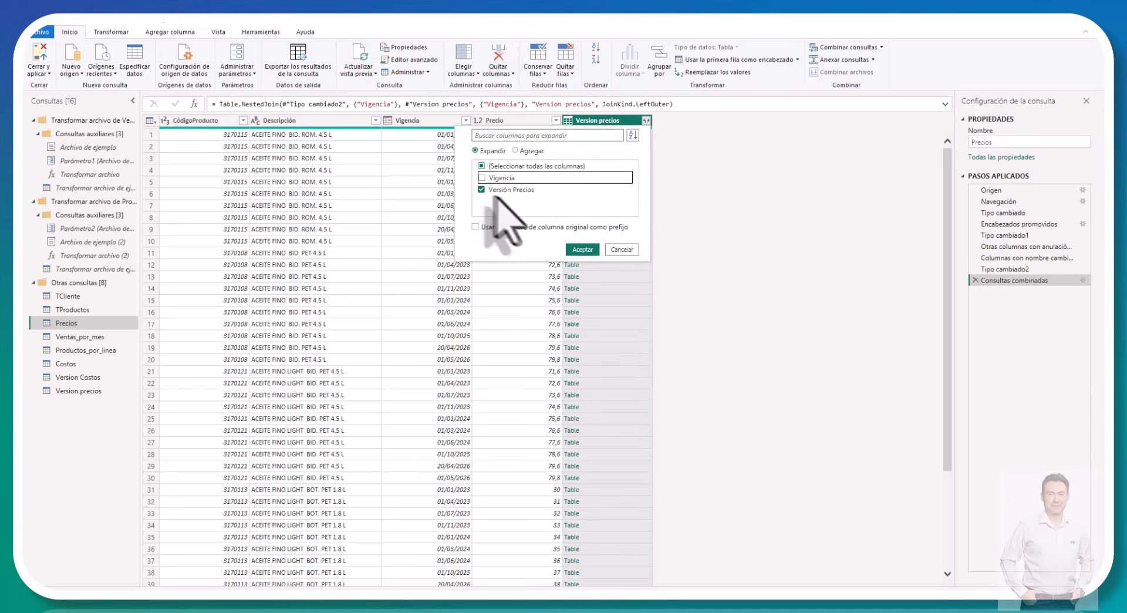
pyautogui.click(581, 248)
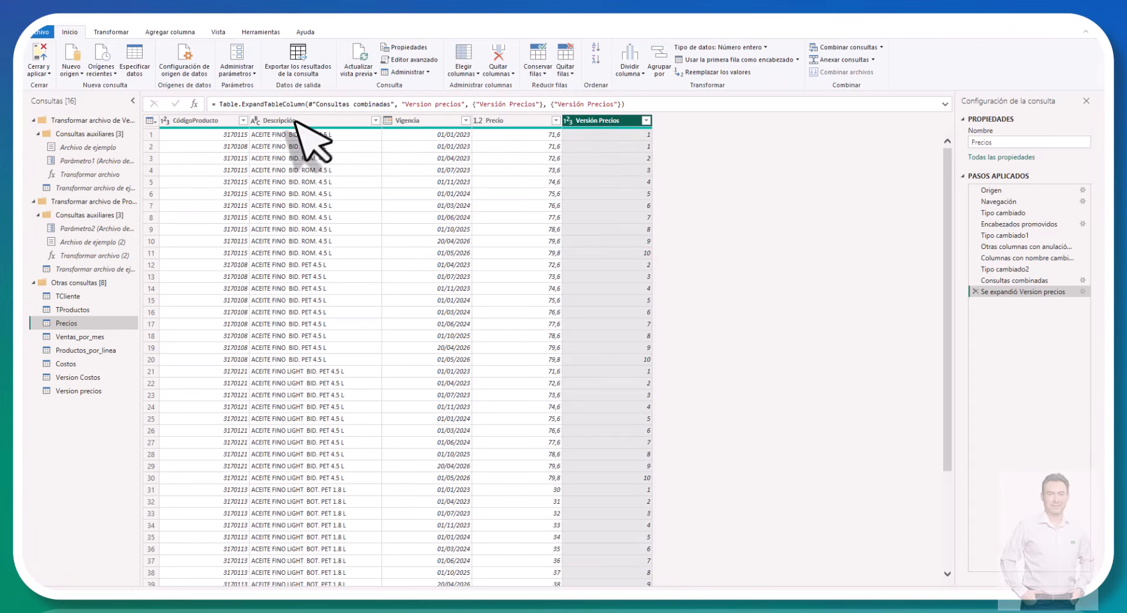
# Step: Duplicate the CódigoProducto column in the Precios query
pyautogui.click(198, 120)
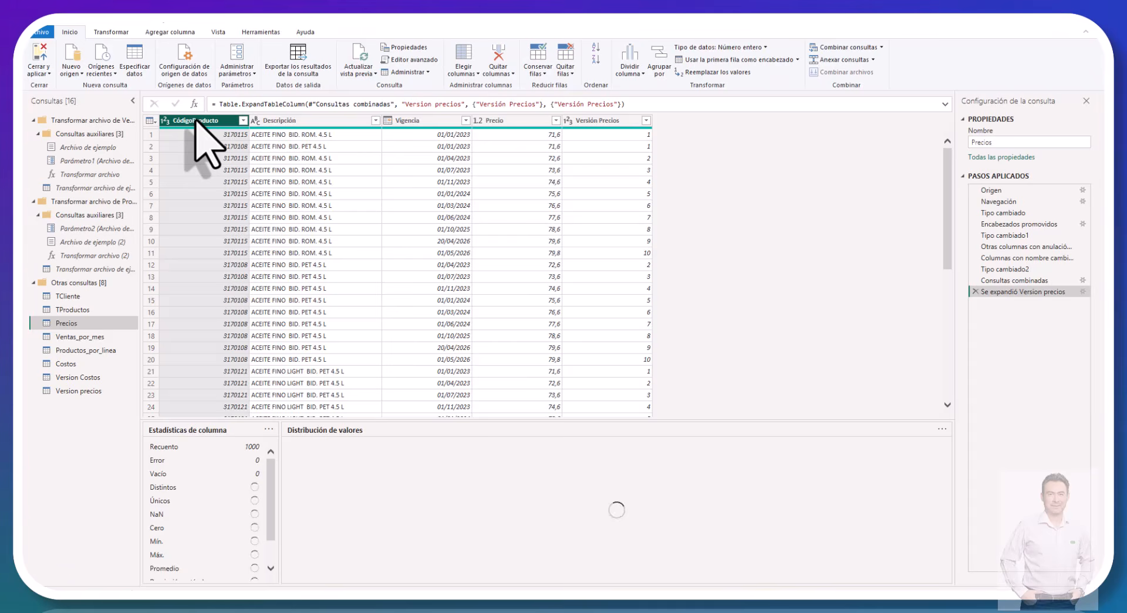
pyautogui.rightClick(197, 123)
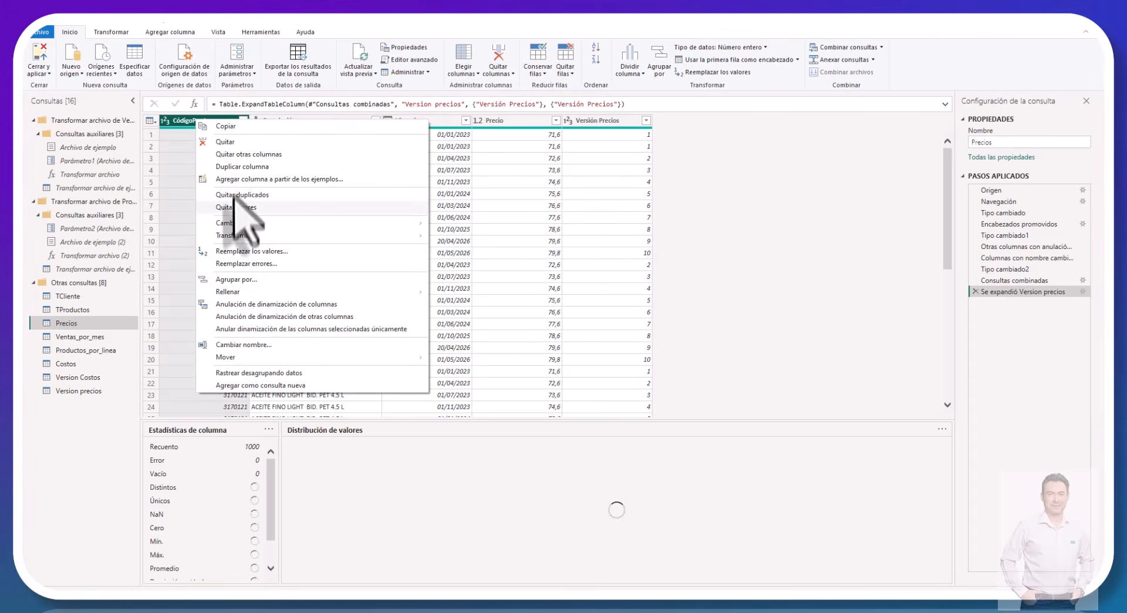
pyautogui.press('Escape')
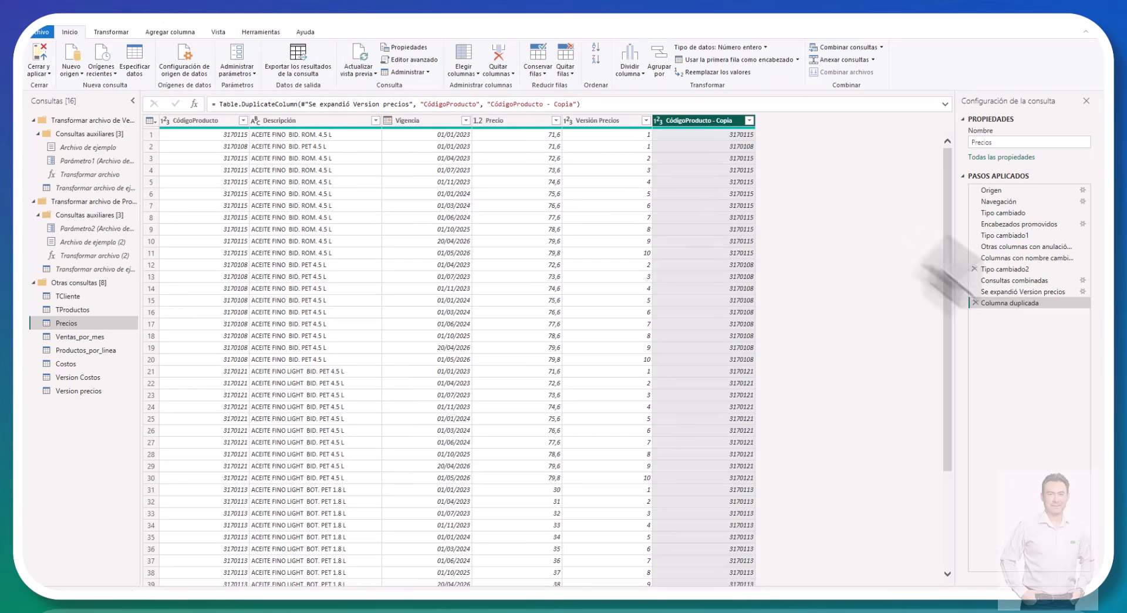
# Step: Set up a merge of the Versión Precios and CódigoProducto - Copia columns with the custom separator "-"
pyautogui.click(619, 120)
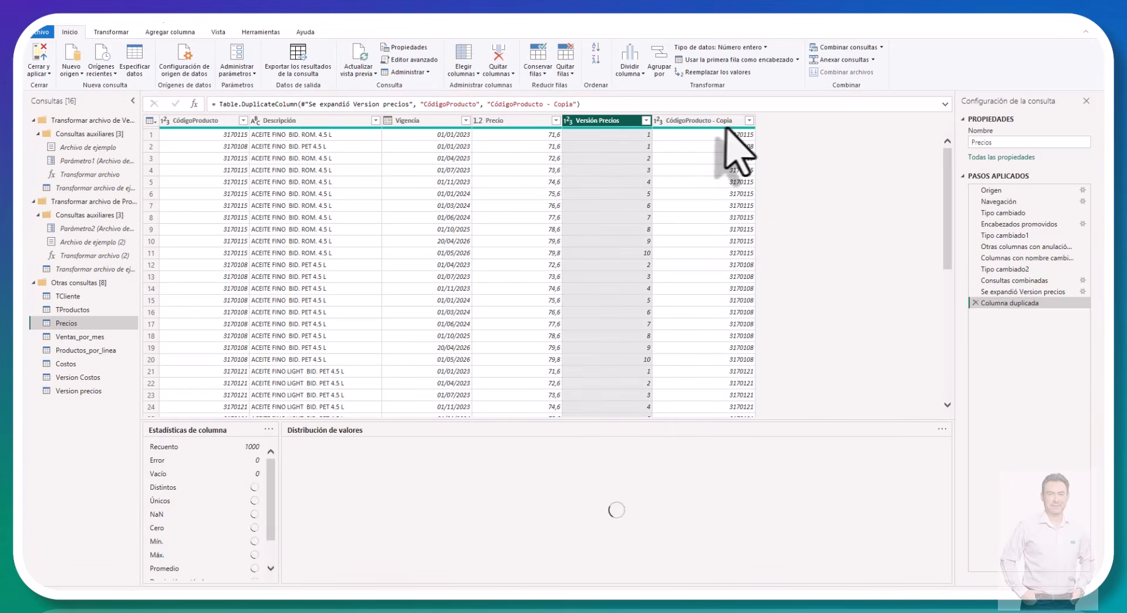
pyautogui.keyDown('ctrl'); pyautogui.click(692, 120); pyautogui.keyUp('ctrl')
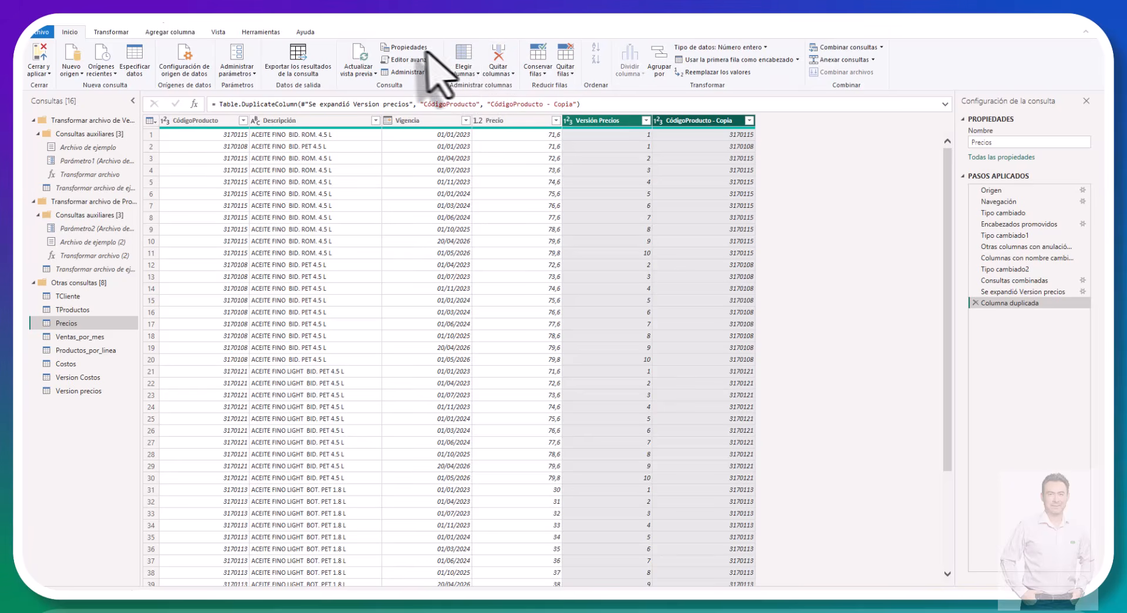
pyautogui.click(112, 32)
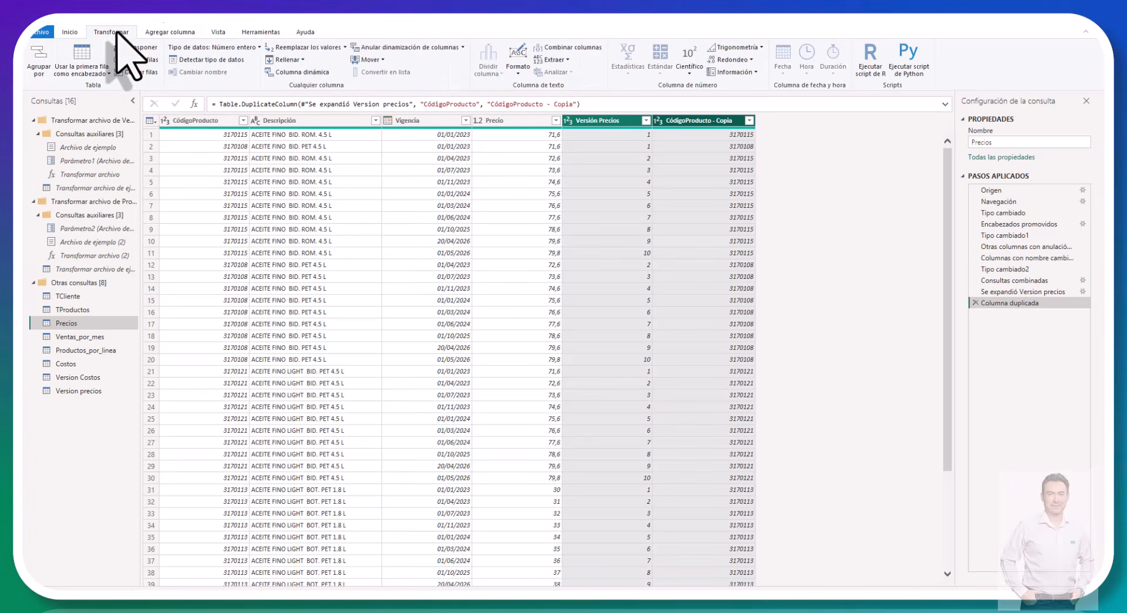
pyautogui.click(581, 47)
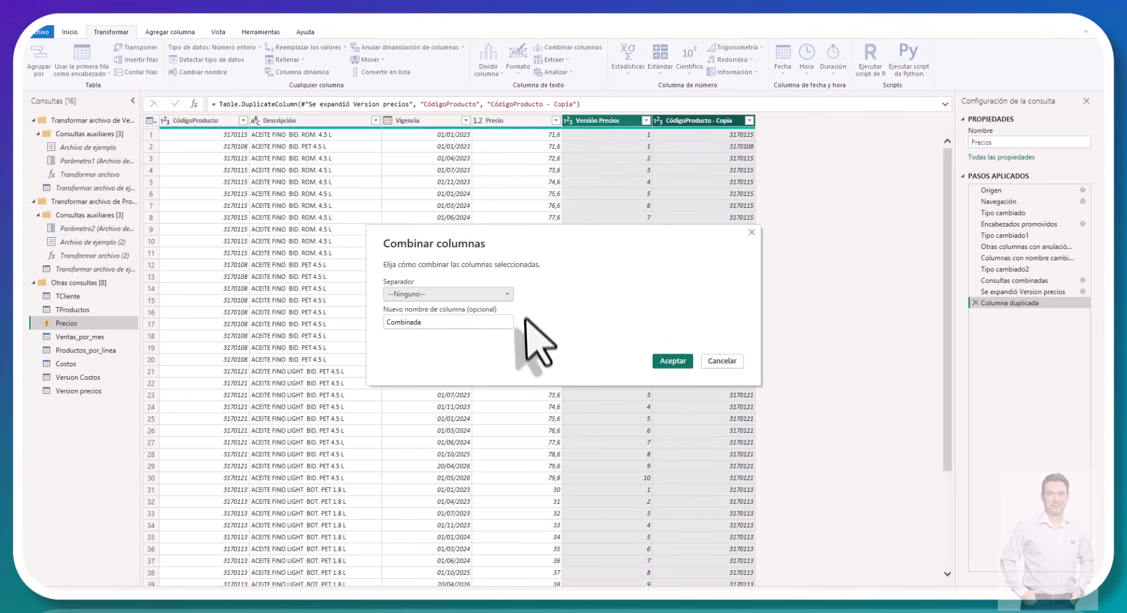
pyautogui.click(506, 295)
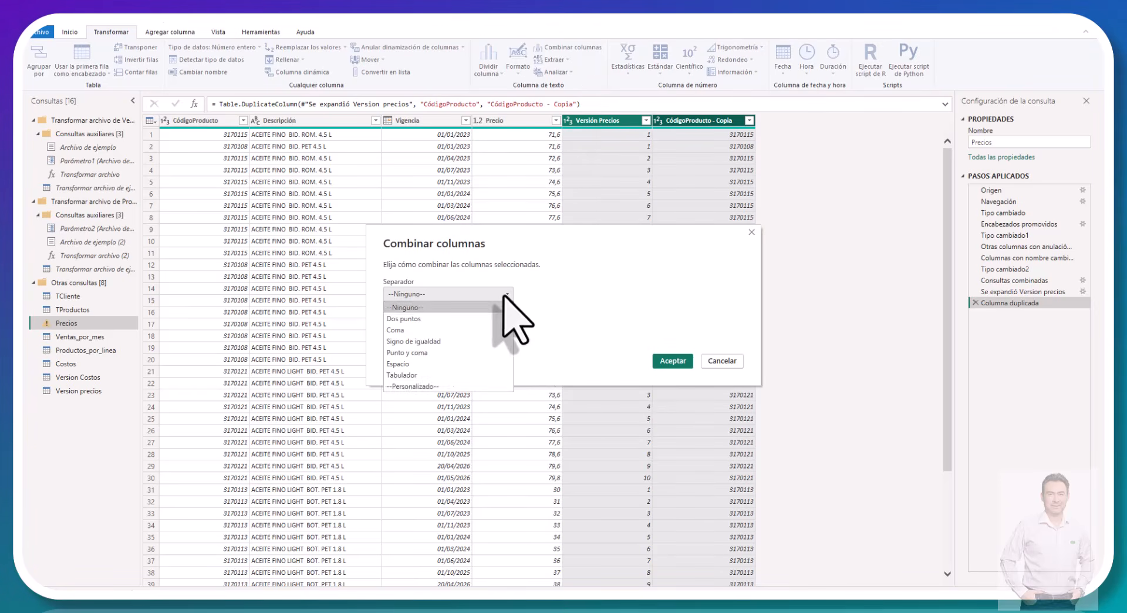
pyautogui.click(469, 388)
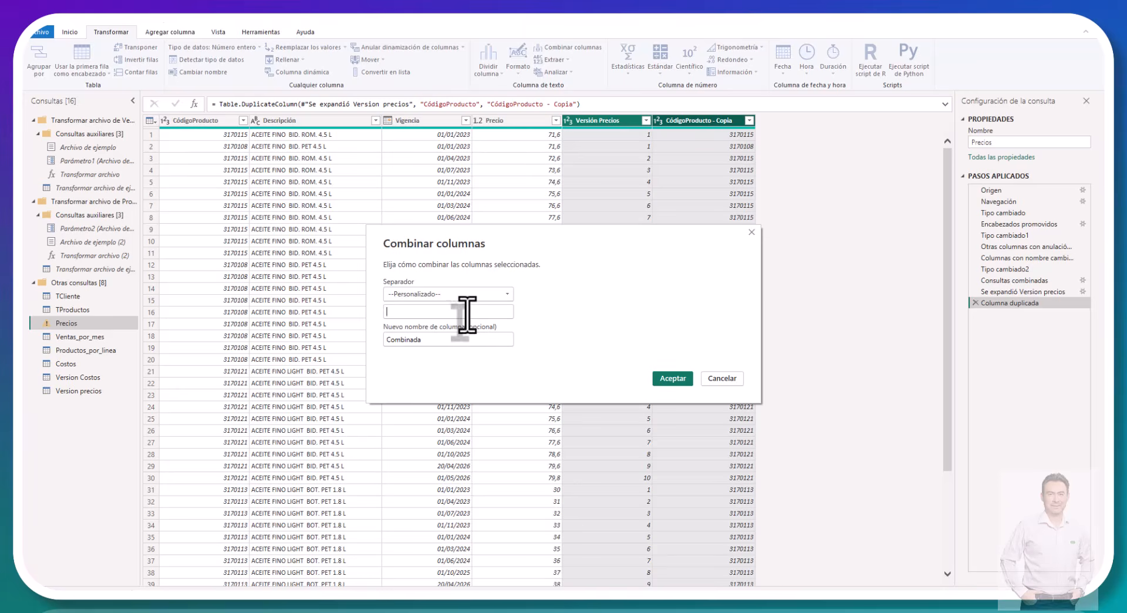
pyautogui.click(468, 312)
pyautogui.write('-')
# Step: Name the merged column Clave, apply the merge in Precios, and move Clave to the first column position
pyautogui.click(471, 338)
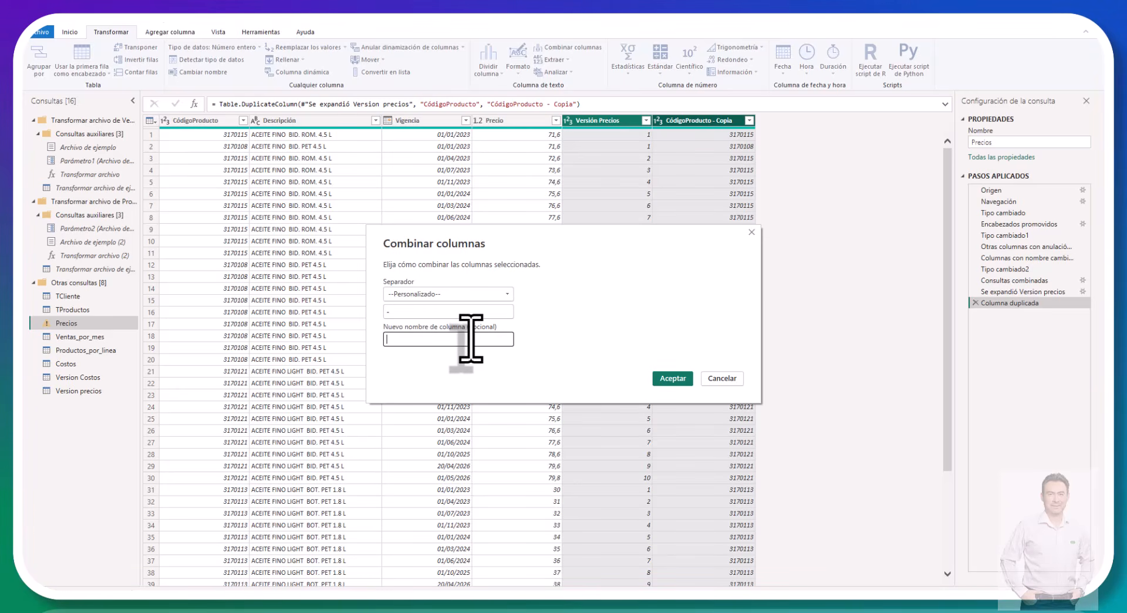
pyautogui.write('Clave')
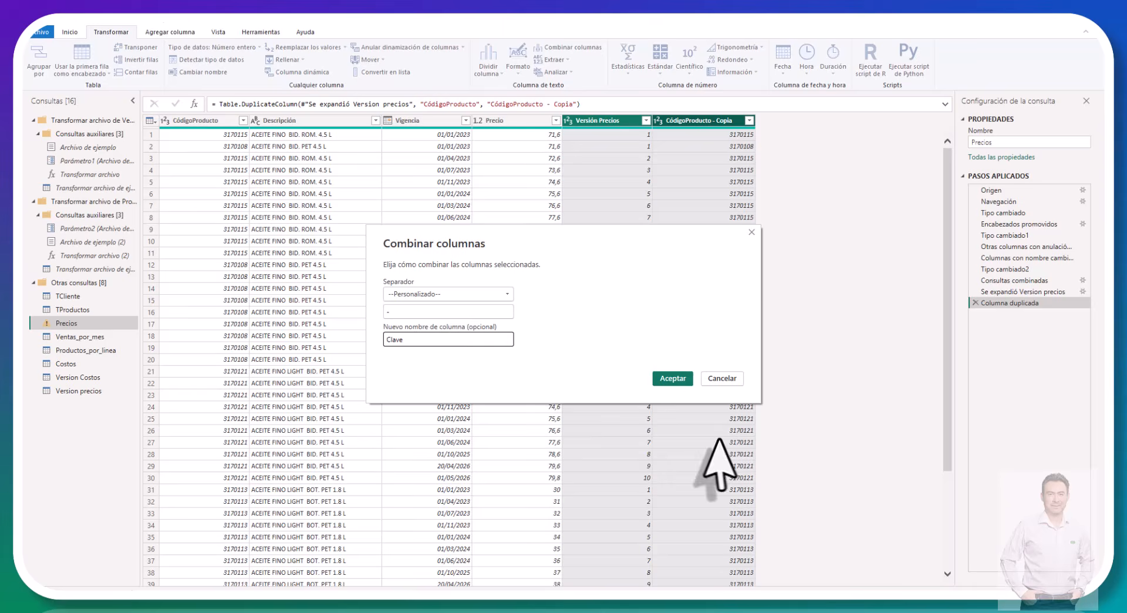
pyautogui.click(672, 379)
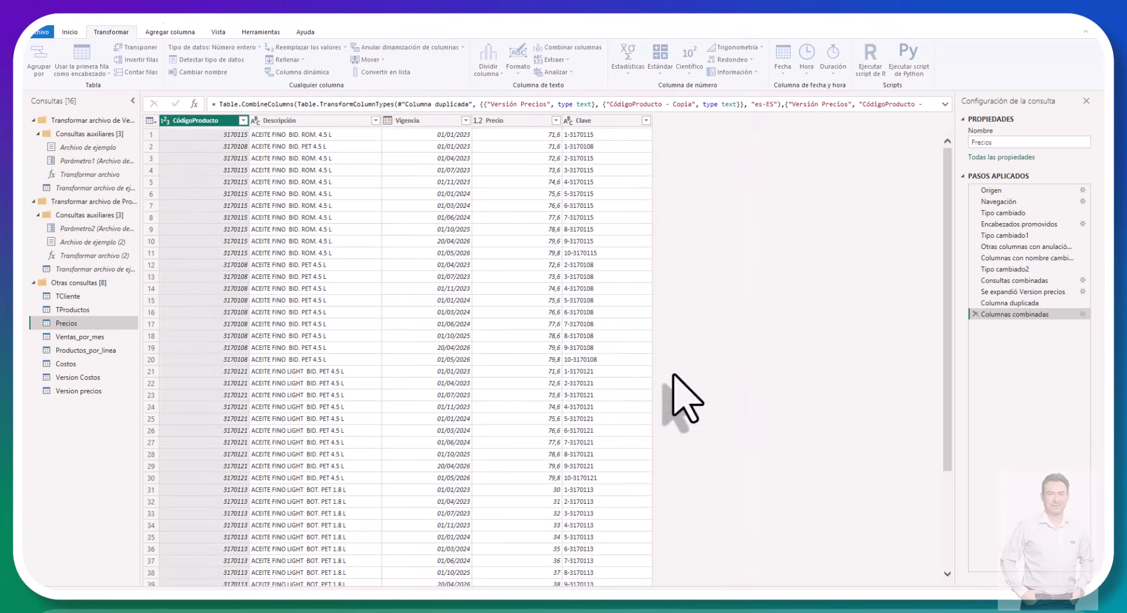
pyautogui.click(605, 121)
pyautogui.moveTo(604, 122); pyautogui.dragTo(187, 117)
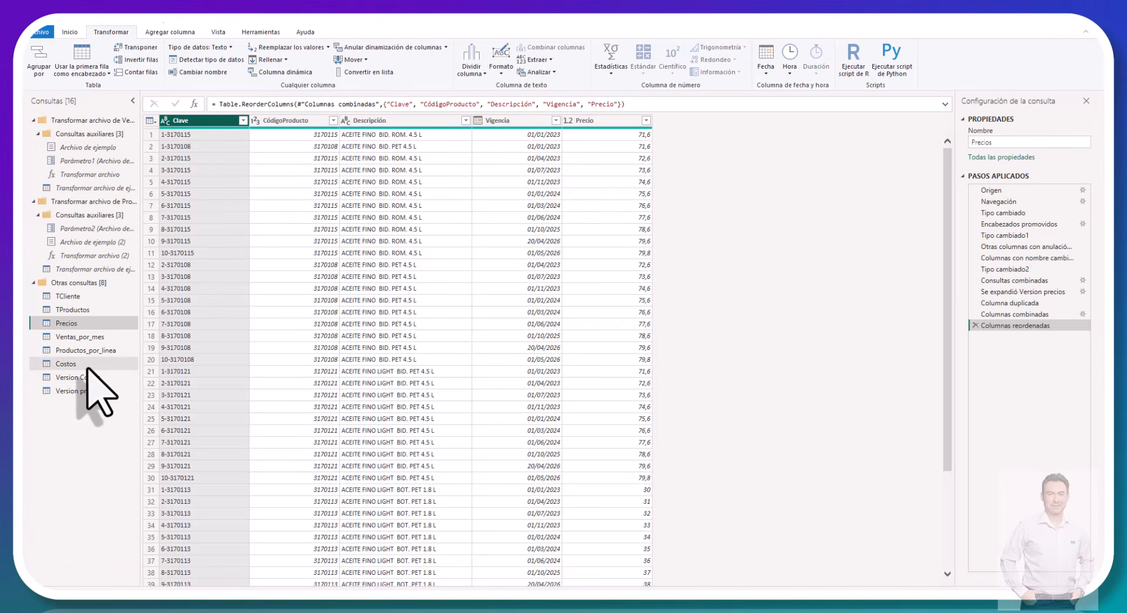
# Step: Disable loading into the report for the Version Costos and Version precios queries
pyautogui.click(91, 337)
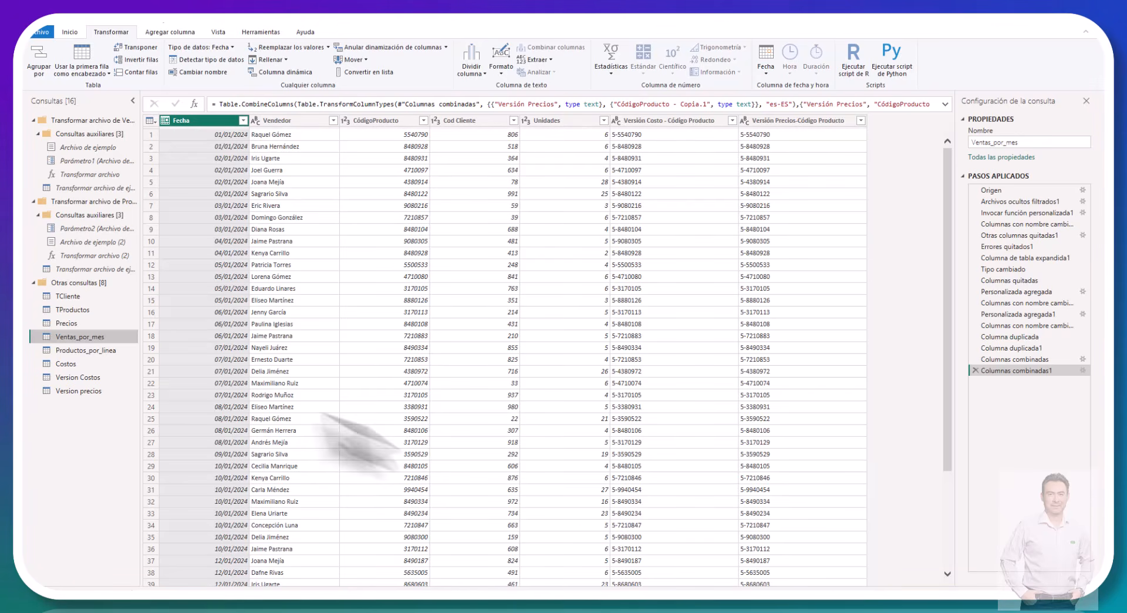
pyautogui.click(76, 379)
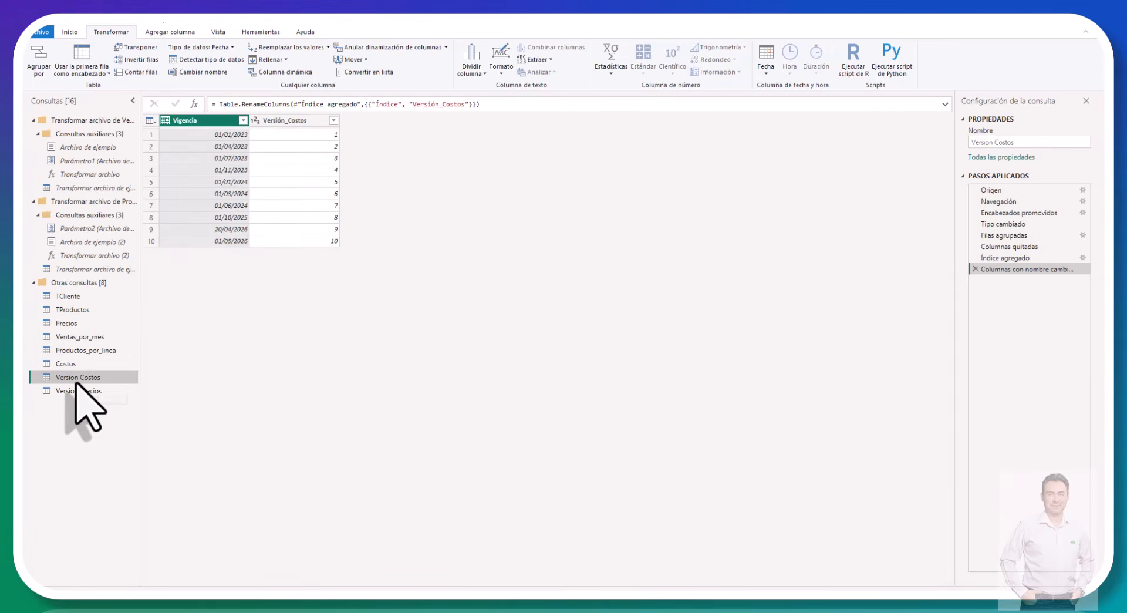
pyautogui.rightClick(77, 381)
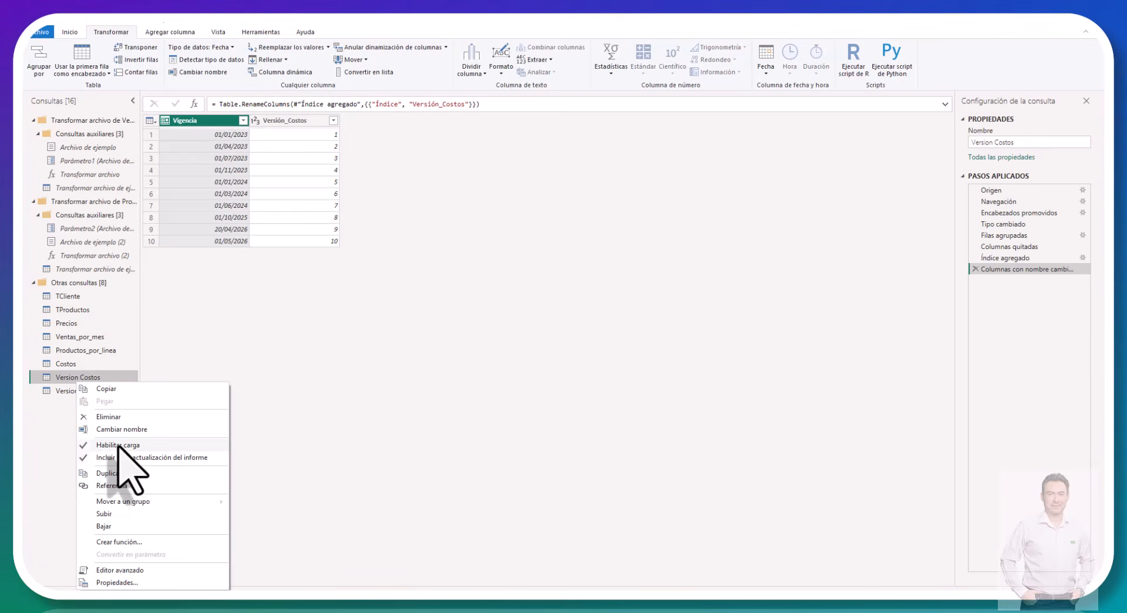
pyautogui.click(120, 445)
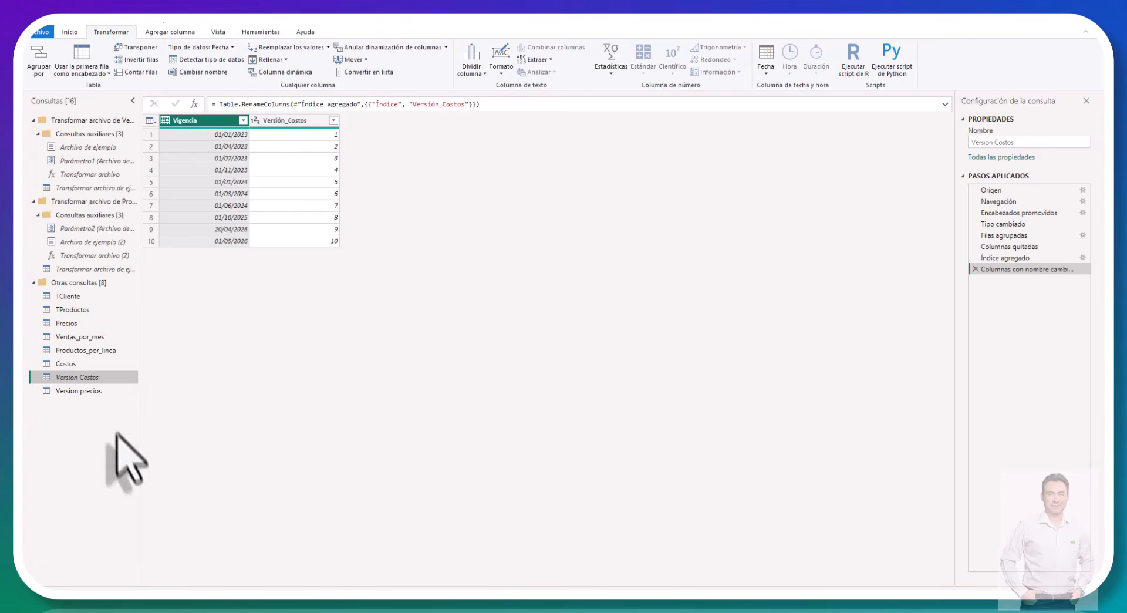
pyautogui.click(89, 391)
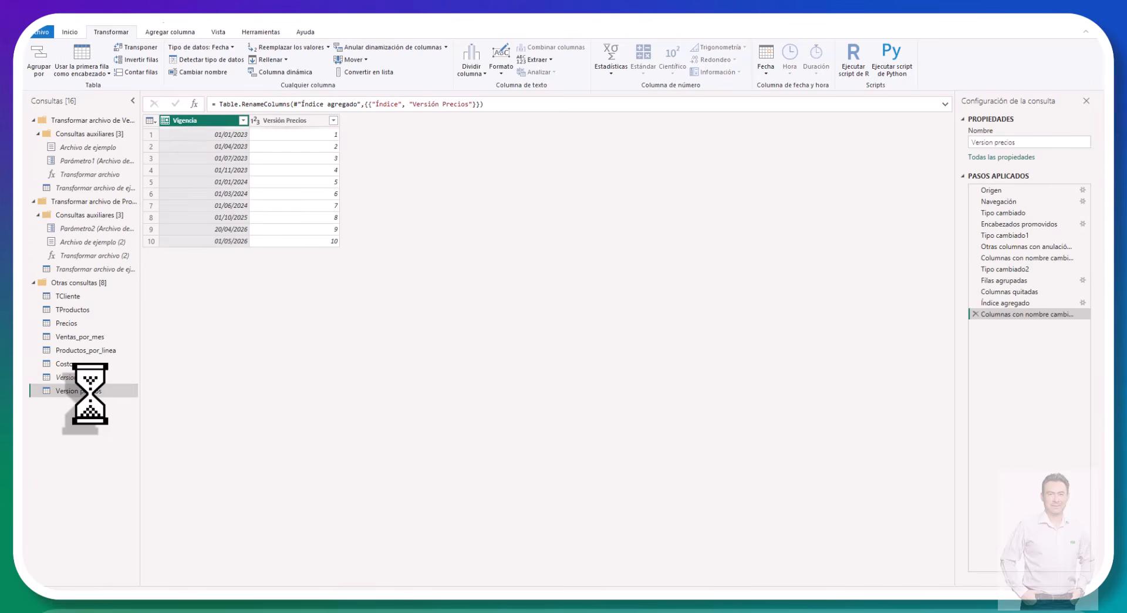
pyautogui.rightClick(90, 391)
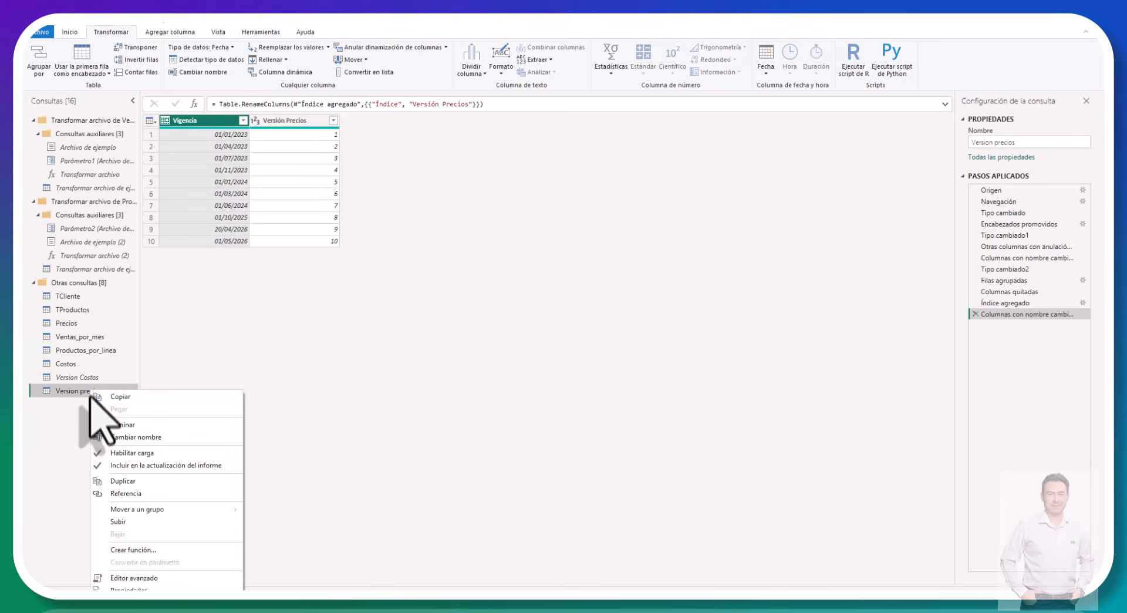
pyautogui.click(122, 452)
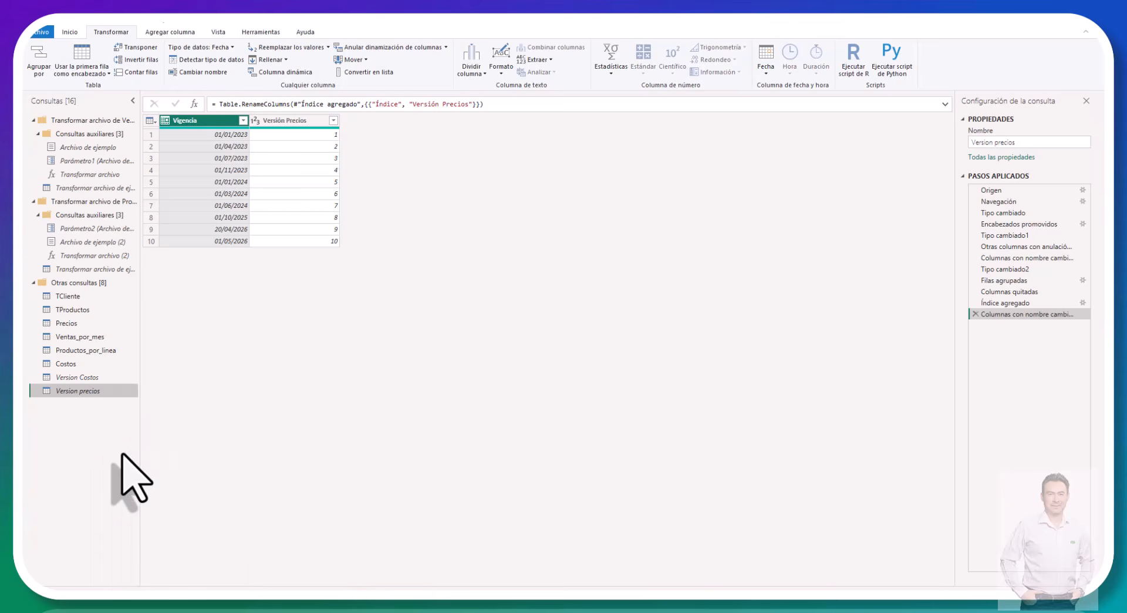
# Step: Review the Costos, Ventas_por_mes and Precios queries, and compare TProductos with Productos_por_linea
pyautogui.click(68, 364)
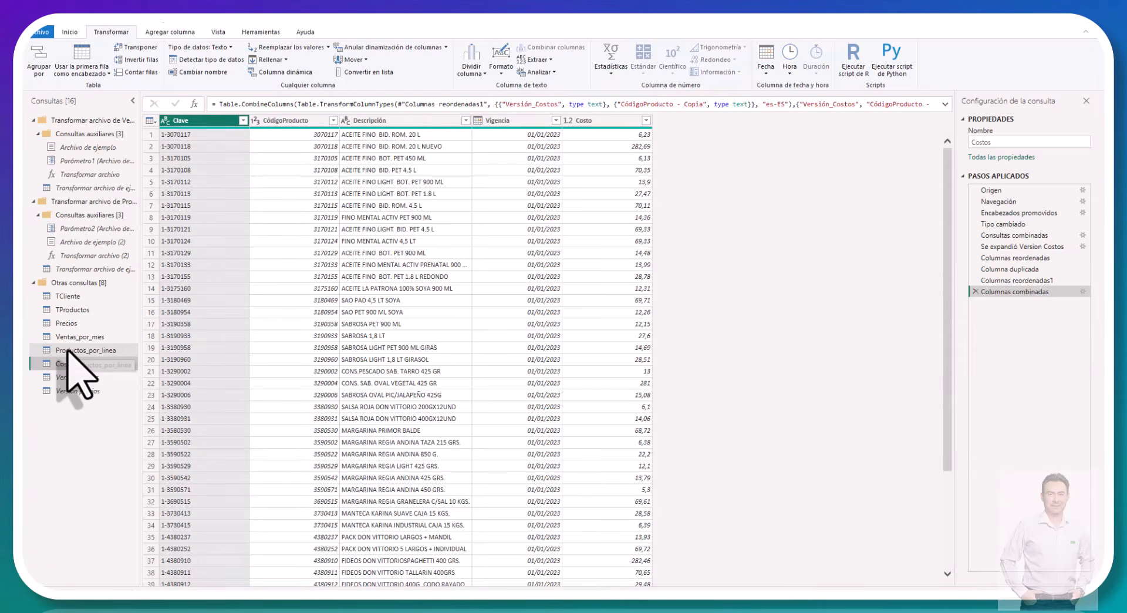
pyautogui.click(68, 351)
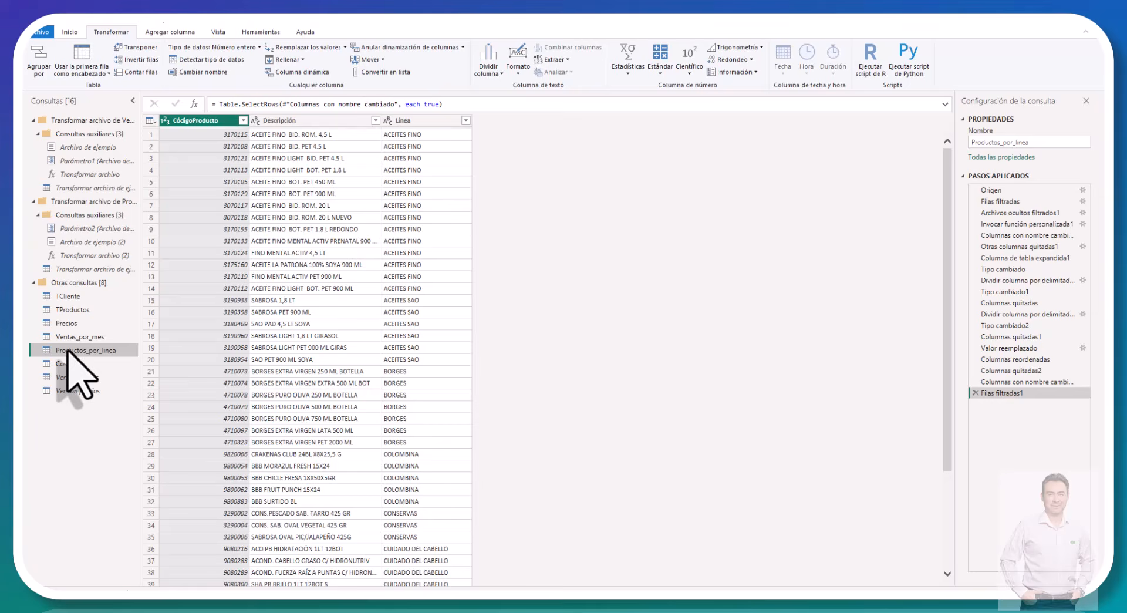
pyautogui.click(69, 338)
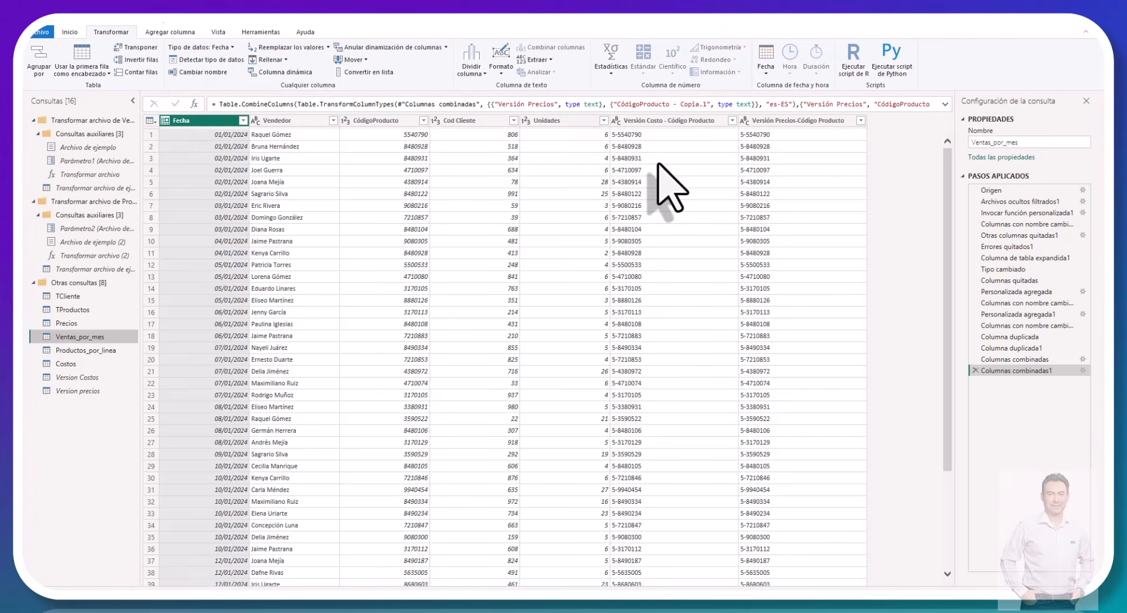
pyautogui.click(80, 324)
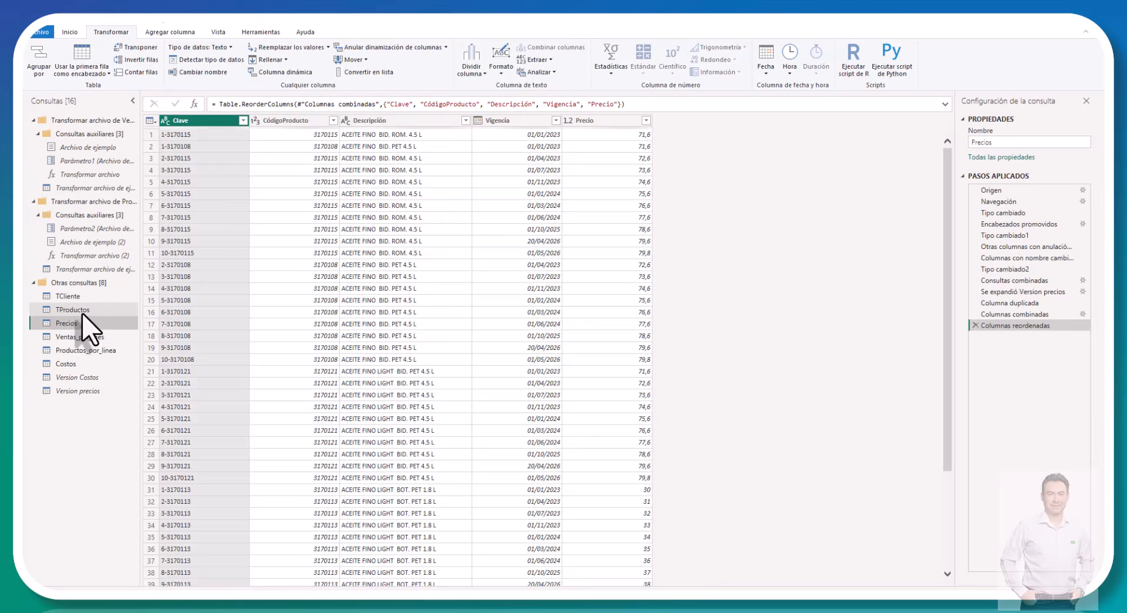
pyautogui.click(82, 312)
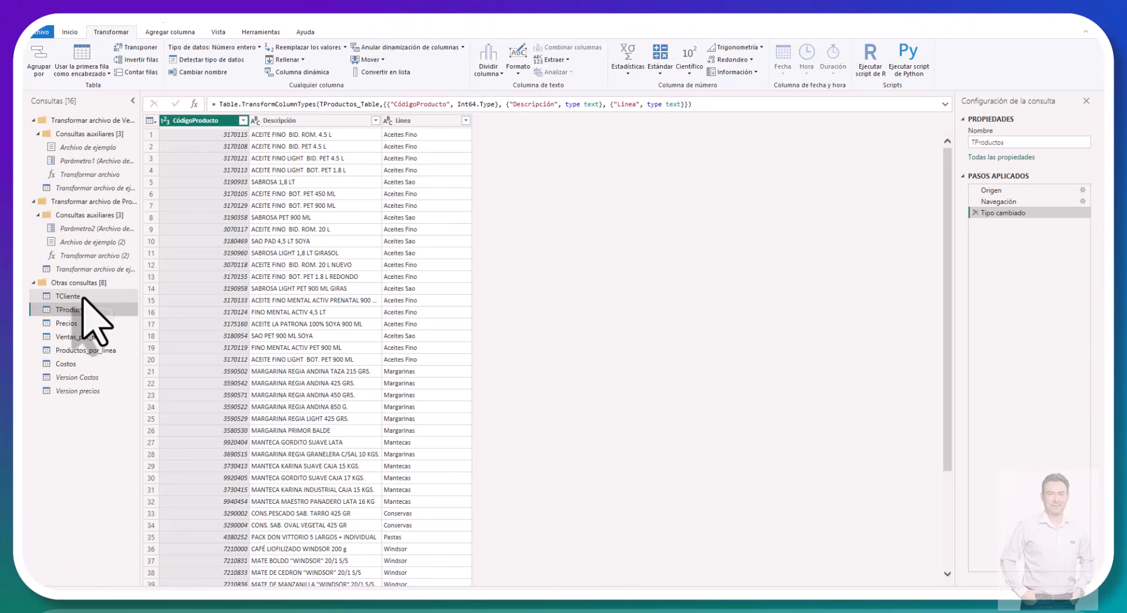
pyautogui.click(88, 350)
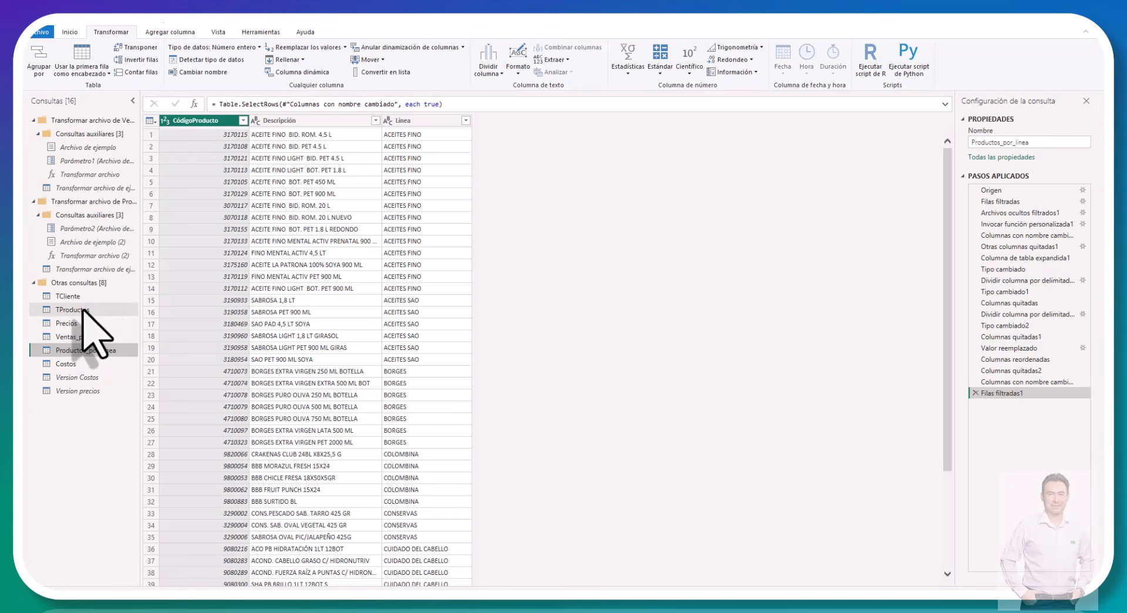
# Step: Disable loading into the report for the TProductos query
pyautogui.click(82, 309)
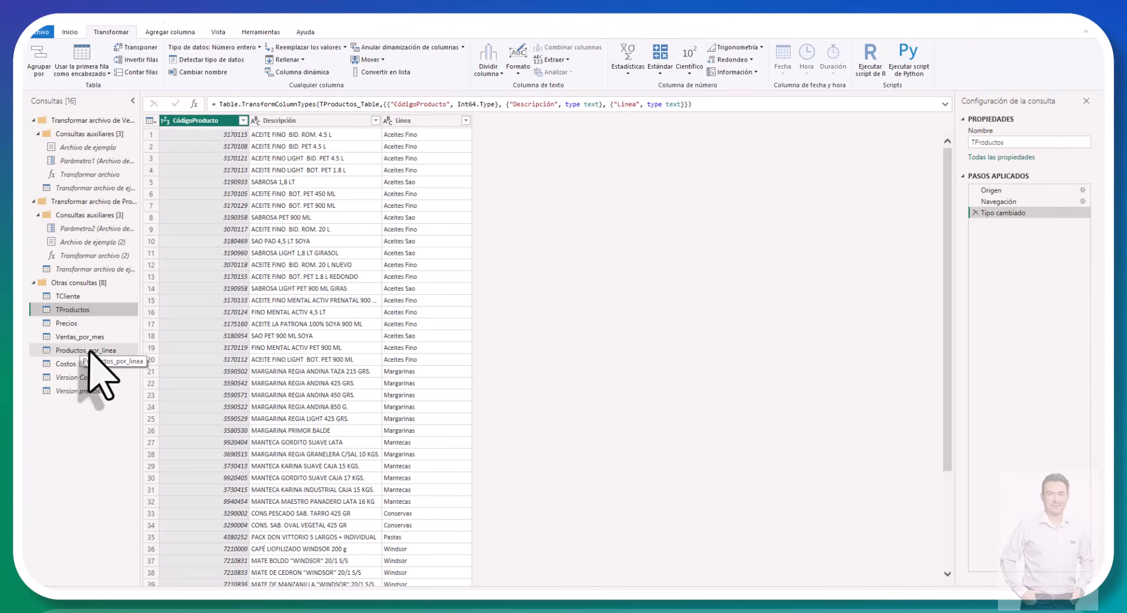
pyautogui.rightClick(85, 311)
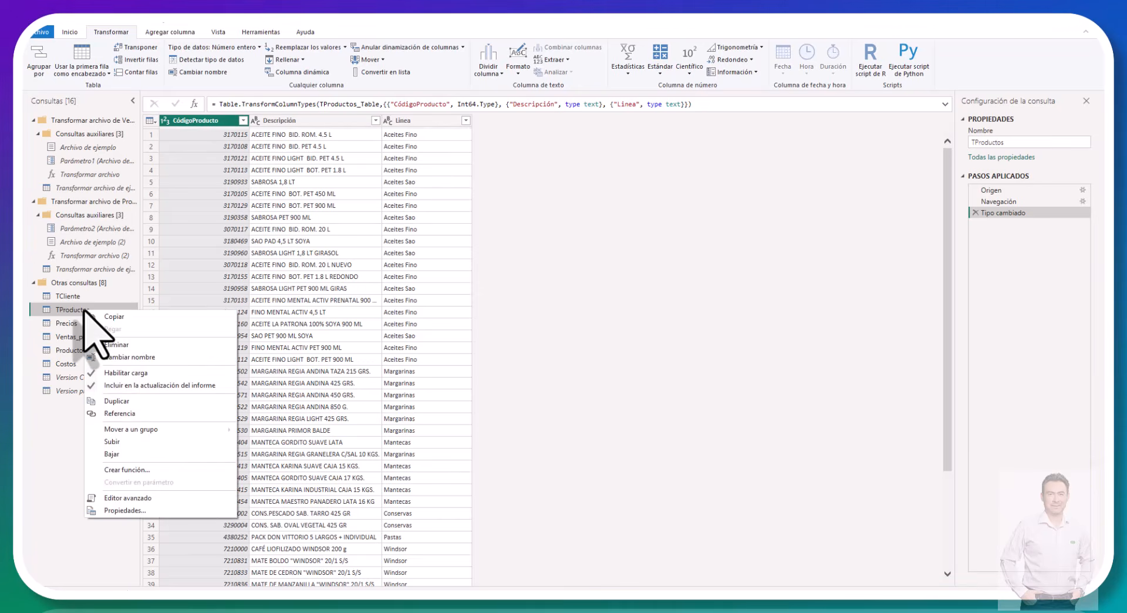
pyautogui.click(114, 372)
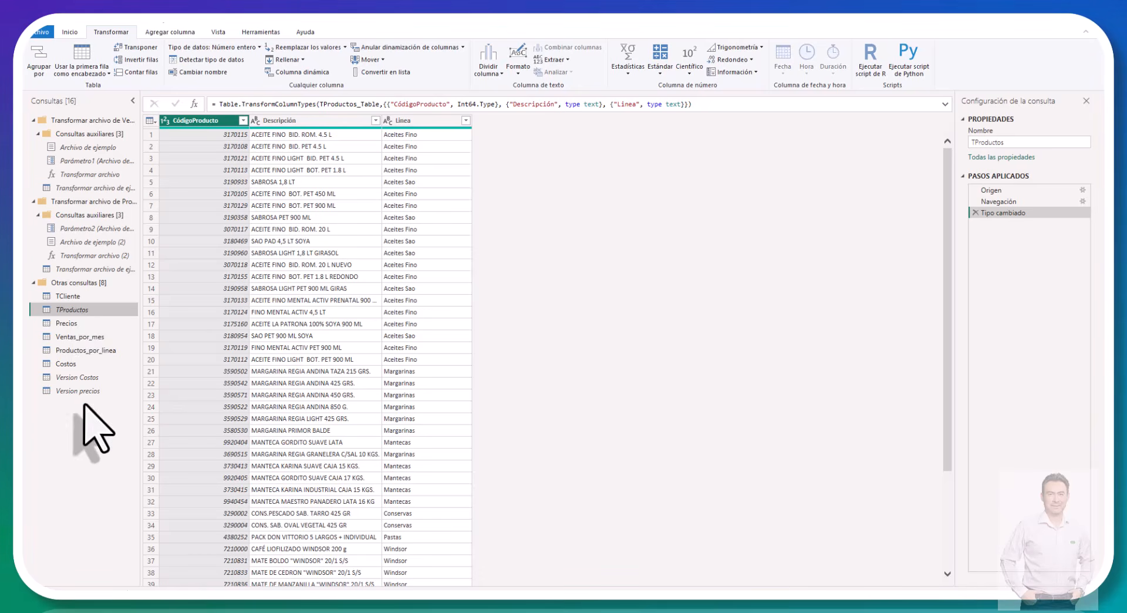
# Step: Delete the TProductos query and confirm its removal
pyautogui.rightClick(82, 312)
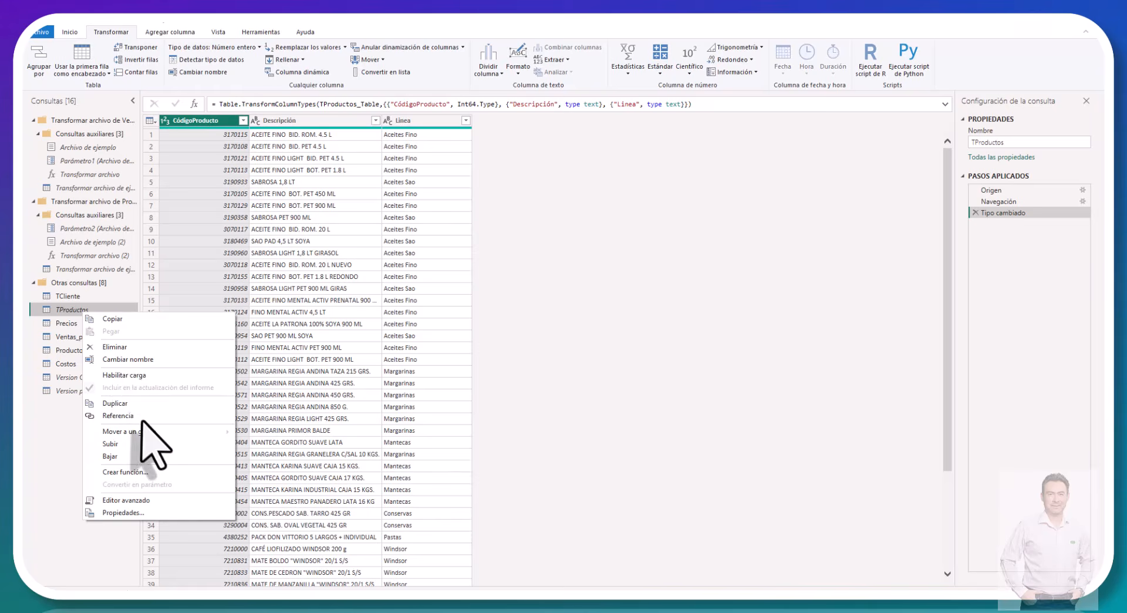
pyautogui.click(111, 346)
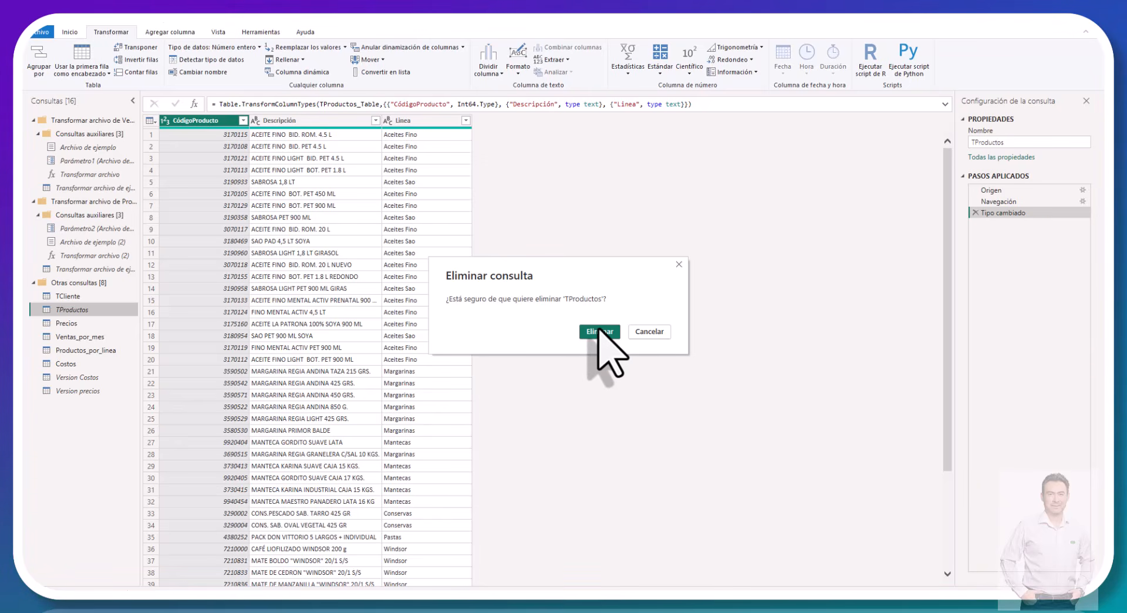
pyautogui.click(598, 330)
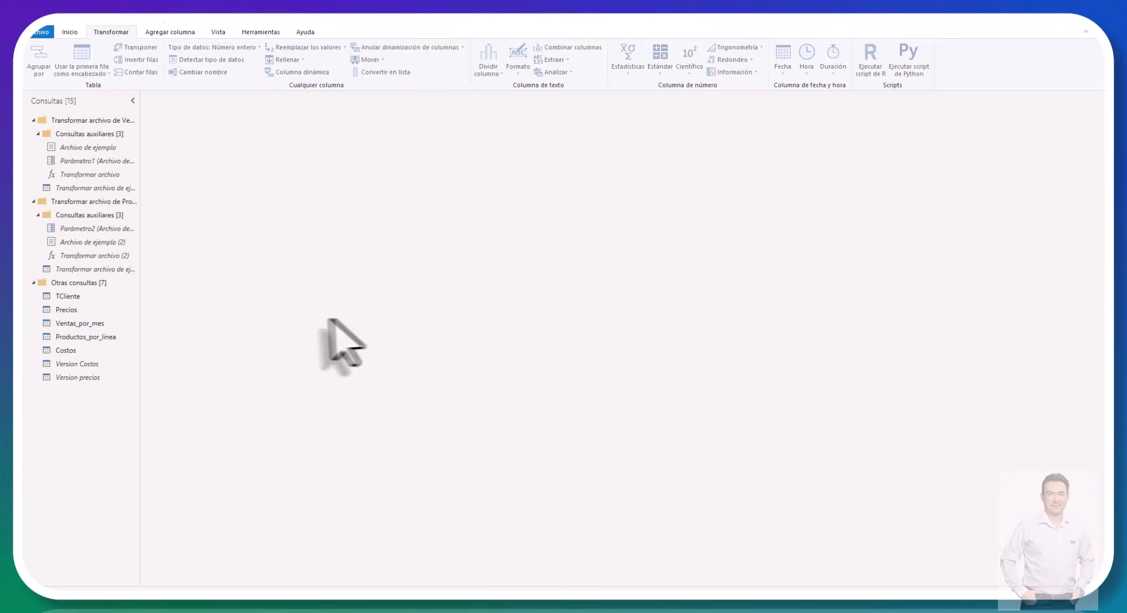
# Step: Close Power Query, apply the changes to load the queries into Power BI Desktop, and check the loading list
pyautogui.click(69, 32)
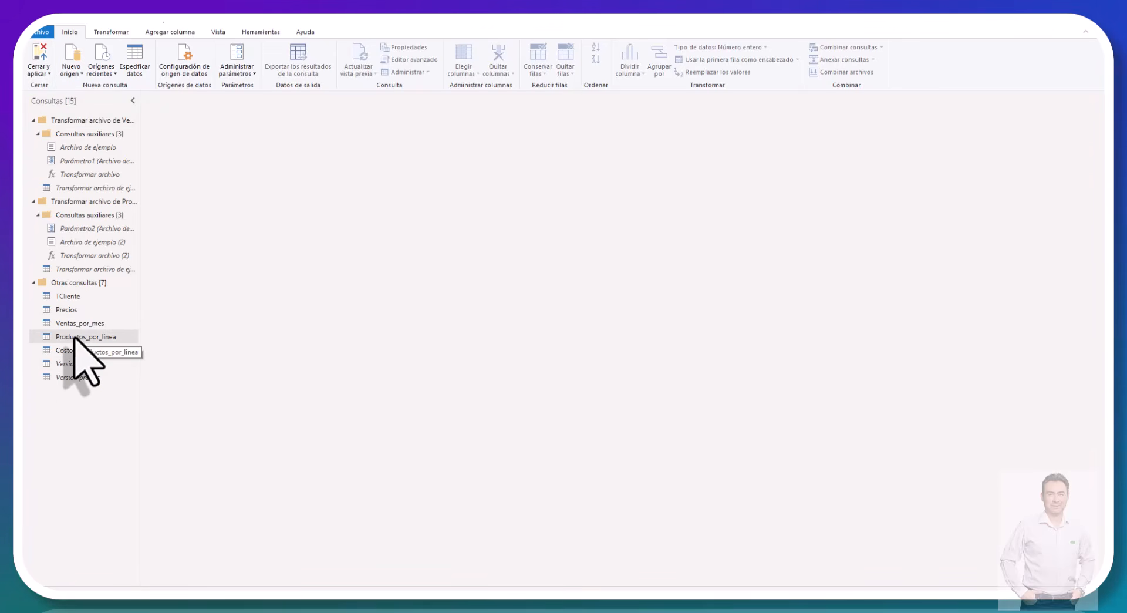
pyautogui.click(41, 55)
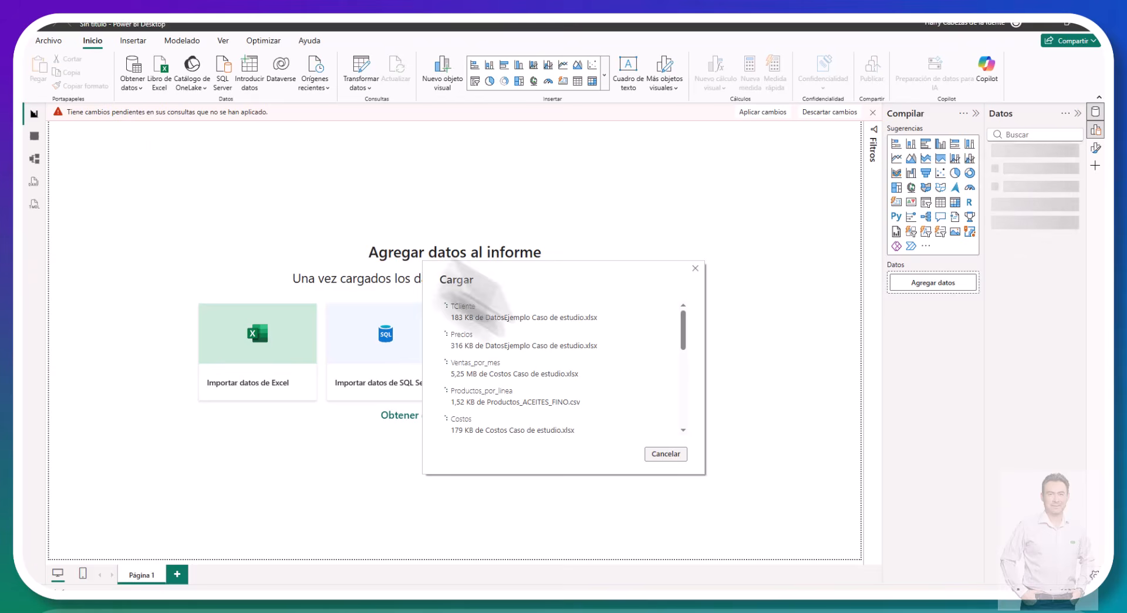
pyautogui.scroll(-2, 660, 364)
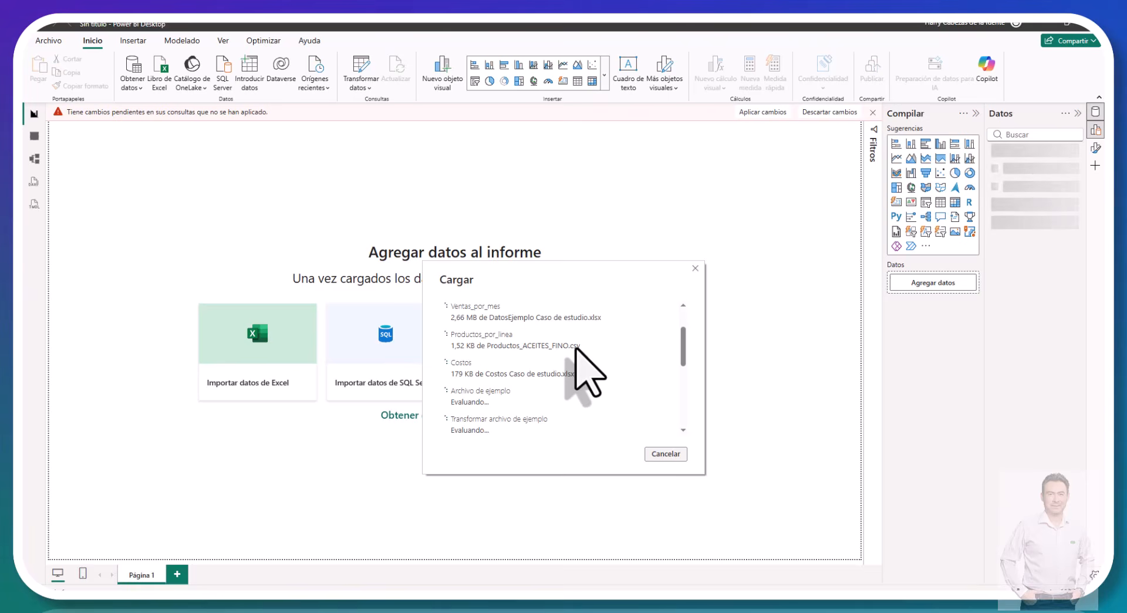
# Step: Examine the loading progress of the data tables and helper queries until the load into the report completes
pyautogui.scroll(2, 578, 358)
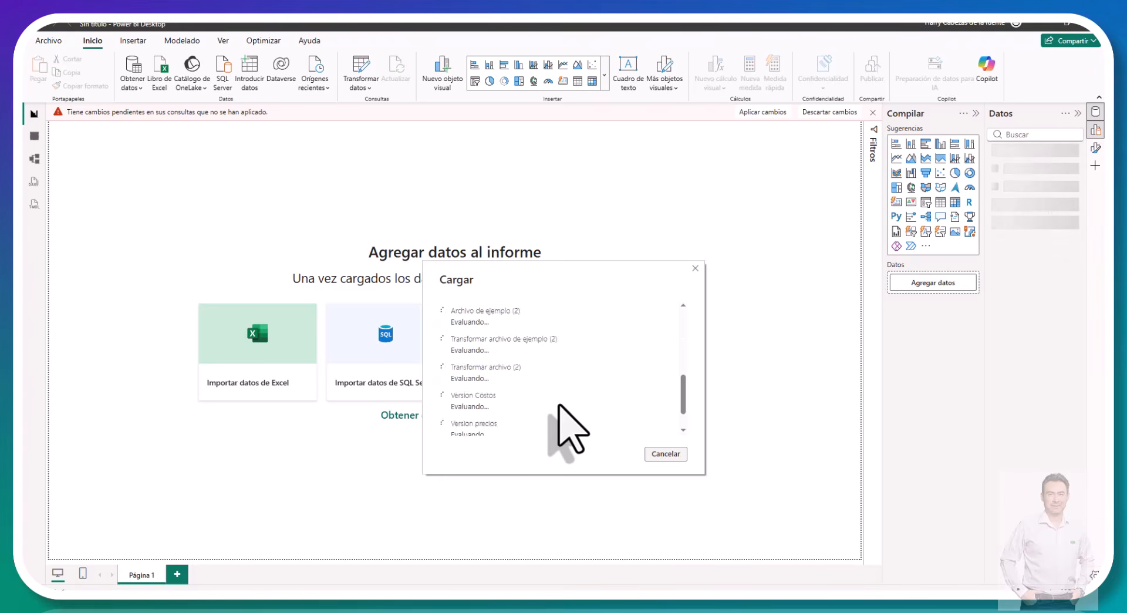
pyautogui.scroll(3, 528, 376)
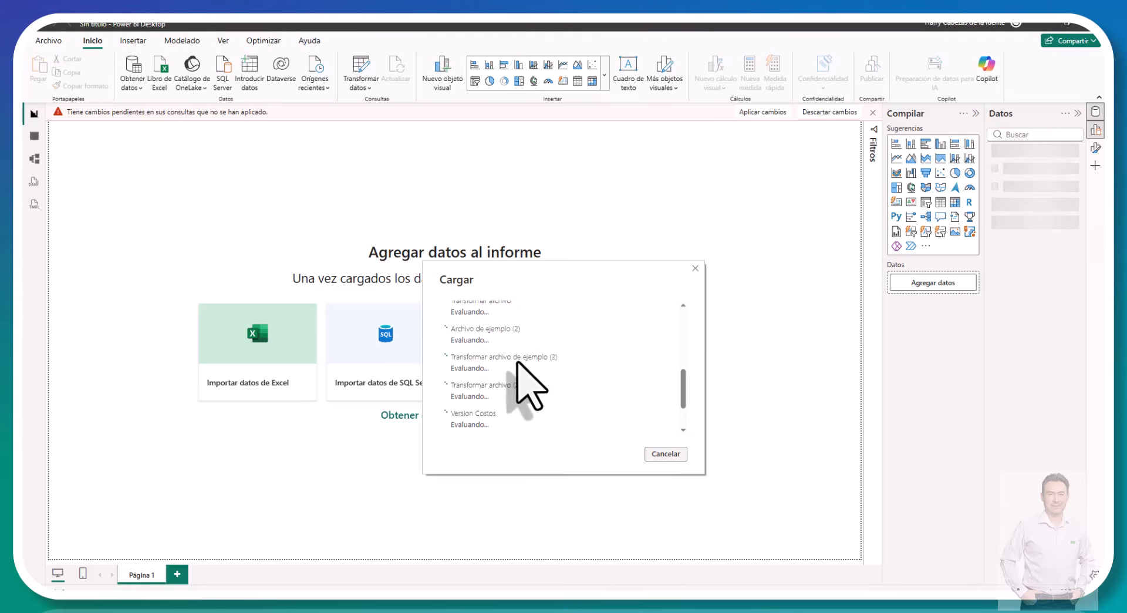
pyautogui.scroll(2, 519, 347)
pyautogui.scroll(-4, 519, 347)
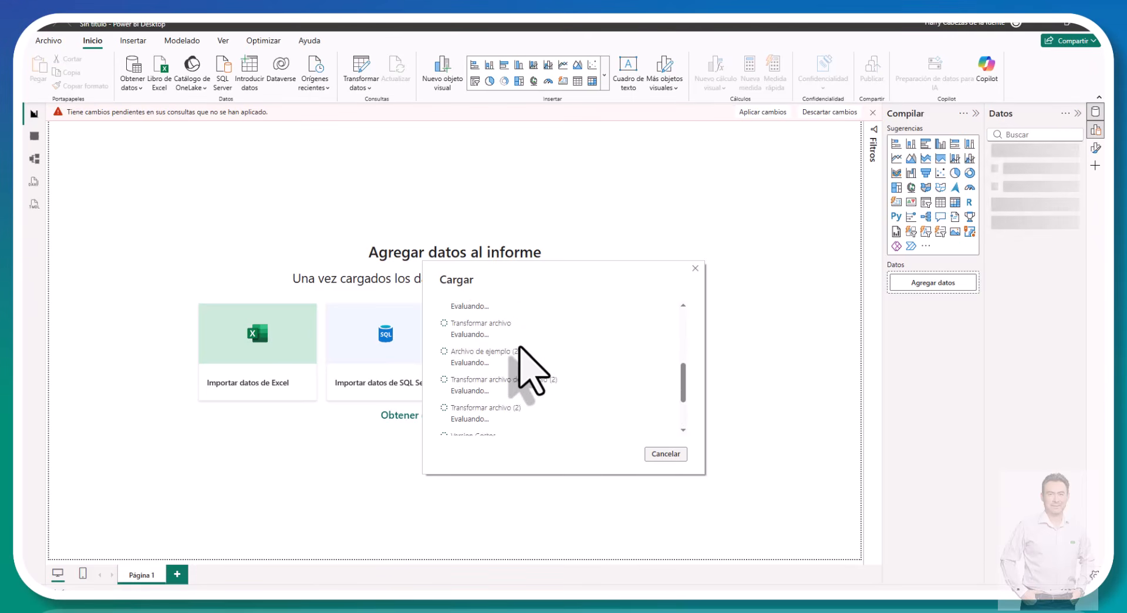
pyautogui.scroll(5, 531, 370)
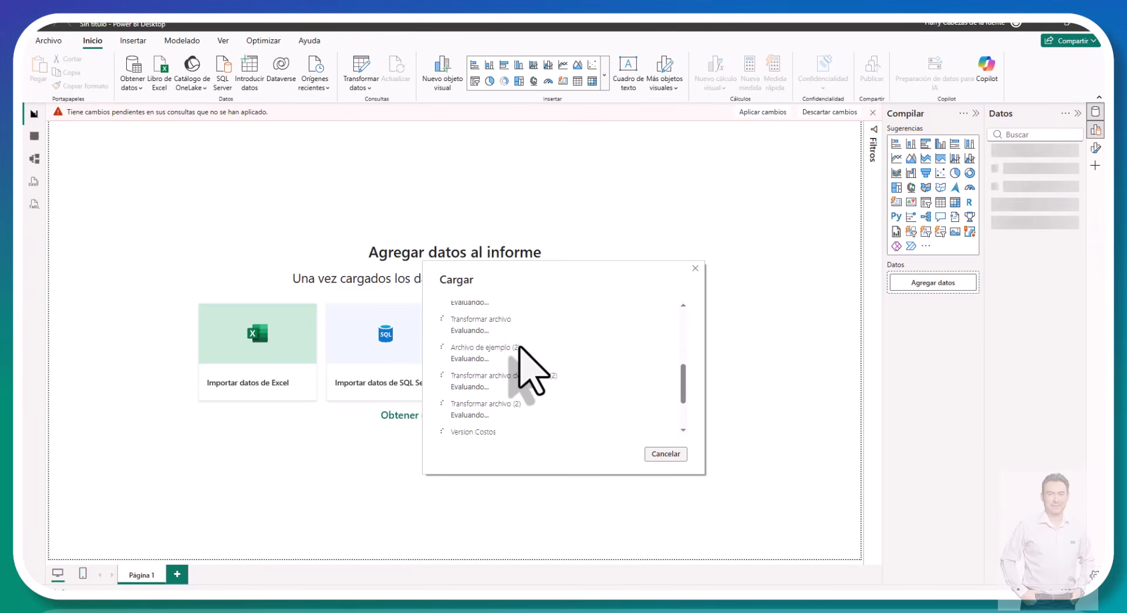
pyautogui.scroll(-5, 529, 370)
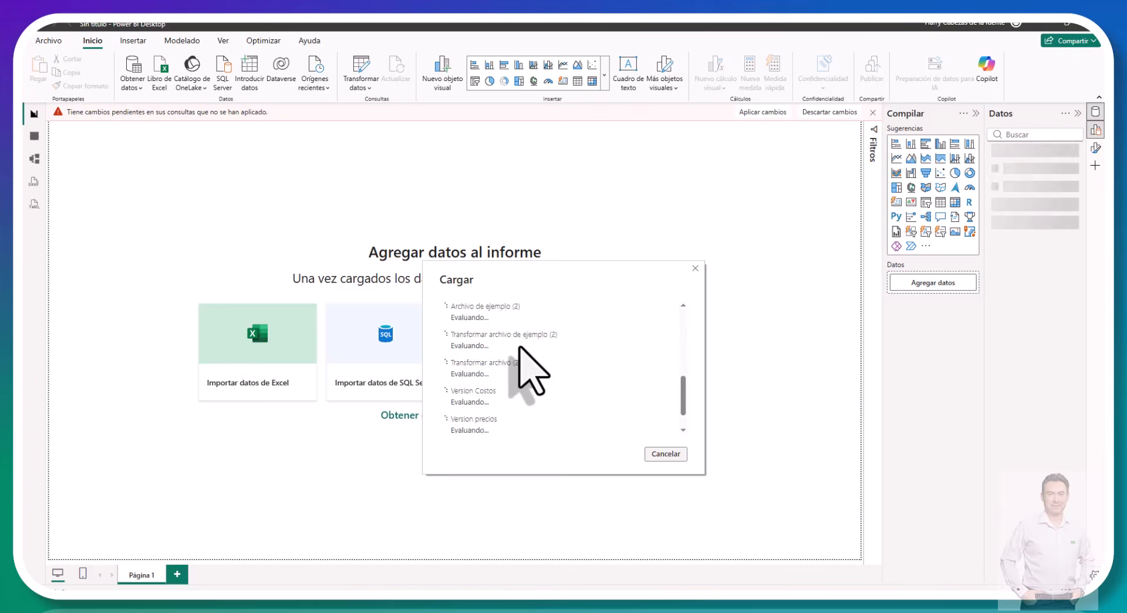
pyautogui.scroll(5, 528, 370)
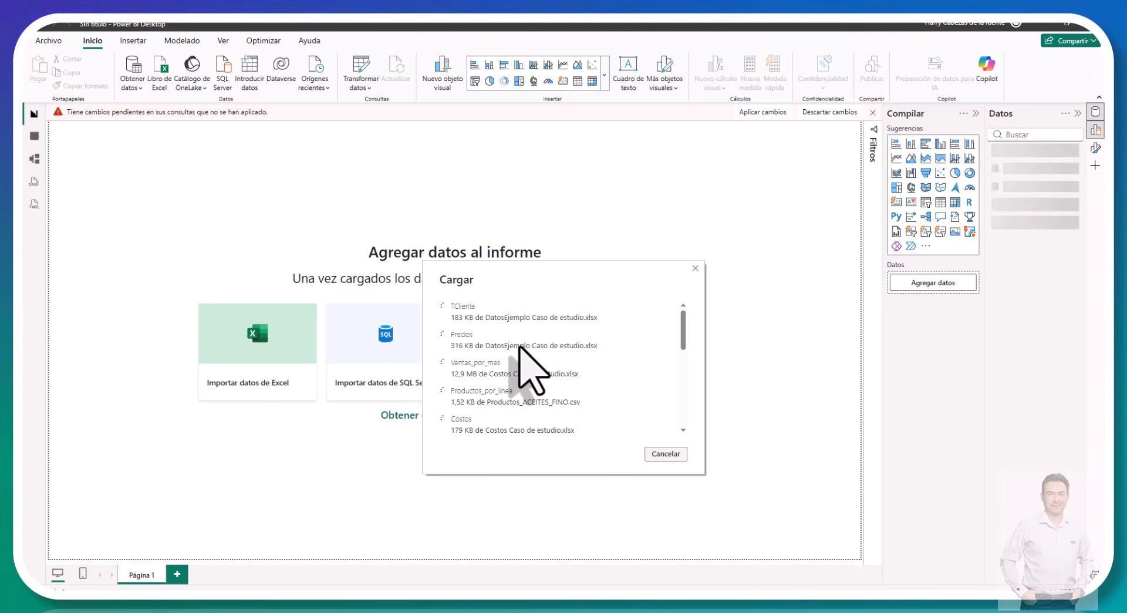
pyautogui.scroll(-1, 520, 347)
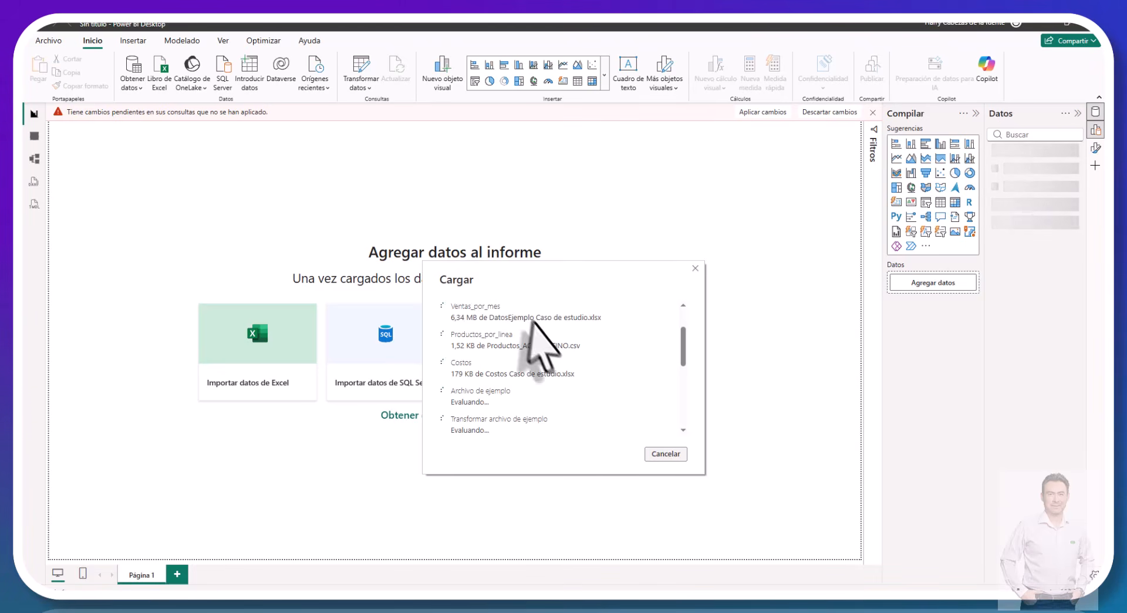
pyautogui.scroll(2, 587, 387)
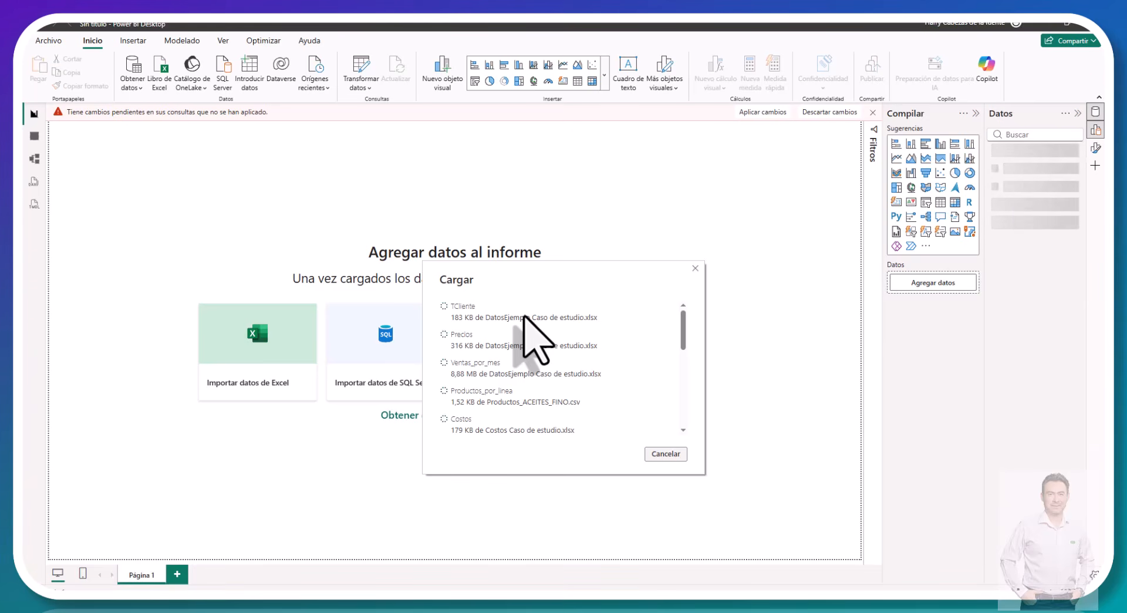
pyautogui.scroll(-5, 531, 340)
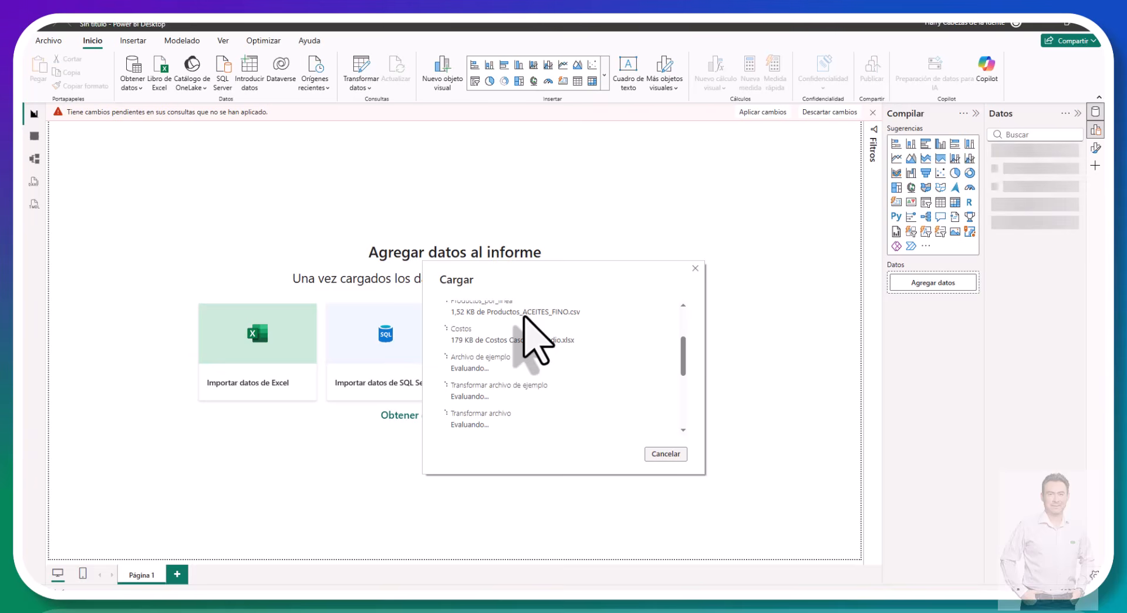
pyautogui.scroll(3, 531, 329)
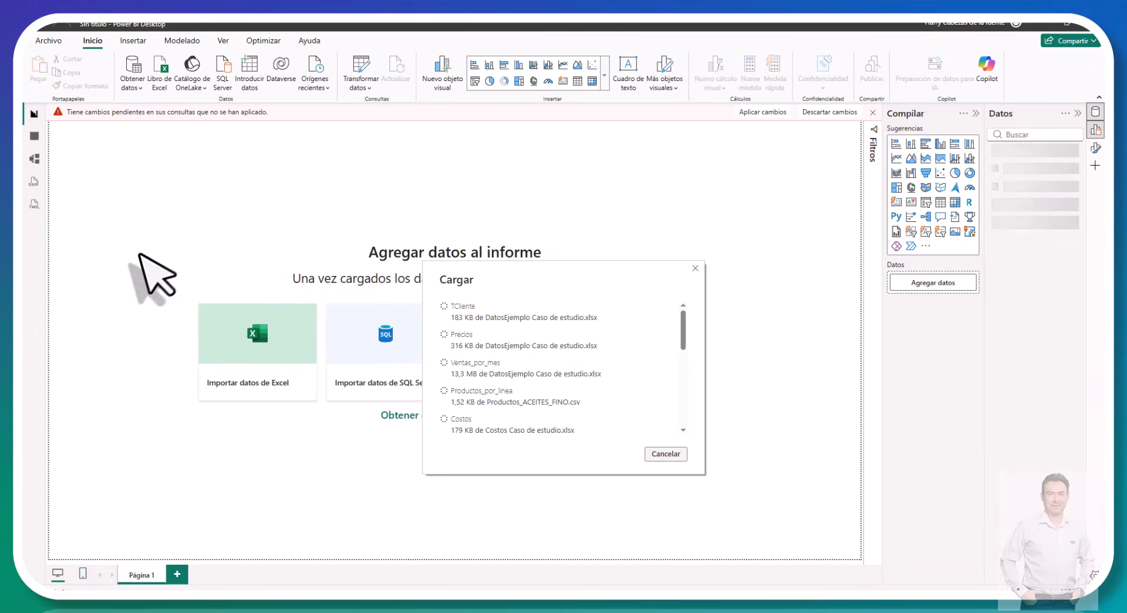
pyautogui.scroll(-5, 487, 352)
pyautogui.scroll(-1, 489, 364)
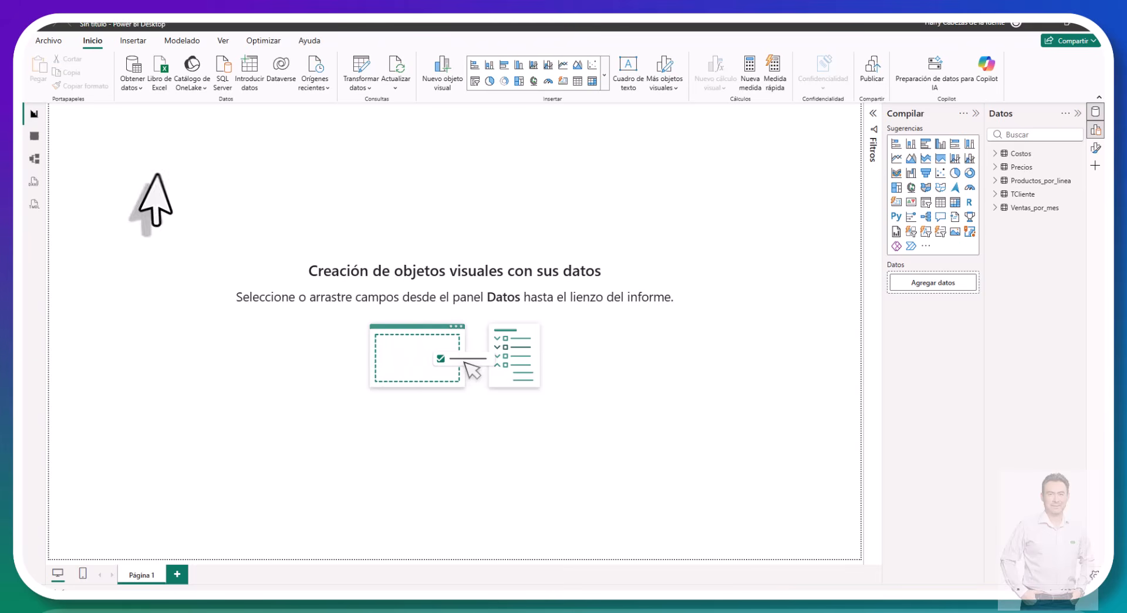
# Step: Open the model diagram, spread out Ventas_por_mes, Productos_por_linea, Precios and TCliente, and enlarge the Ventas_por_mes card to show all its fields
pyautogui.click(35, 159)
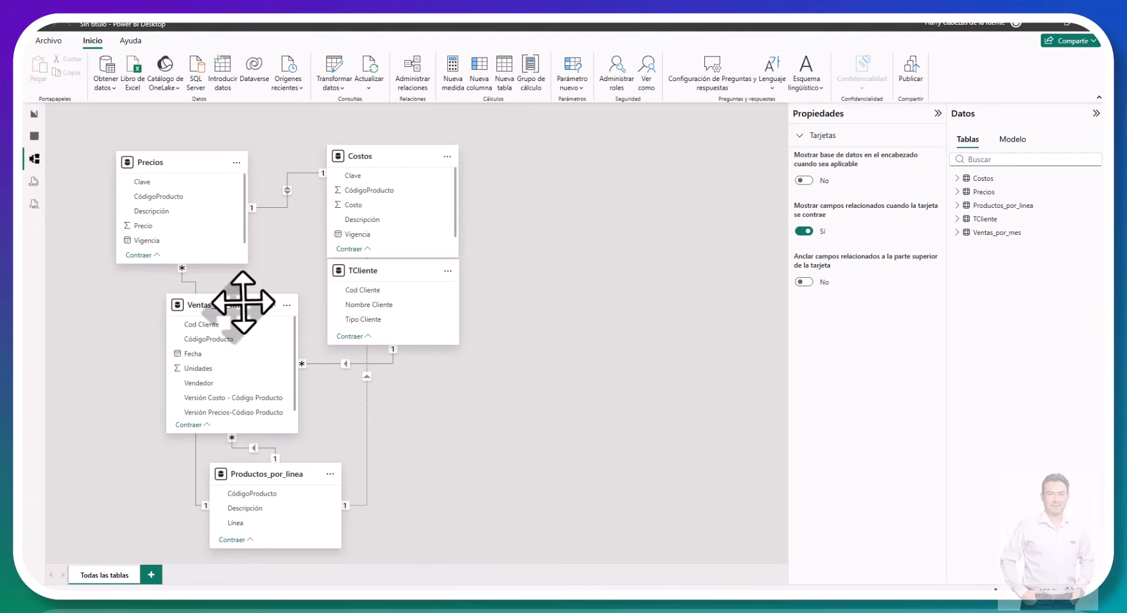
pyautogui.moveTo(241, 304); pyautogui.dragTo(551, 170)
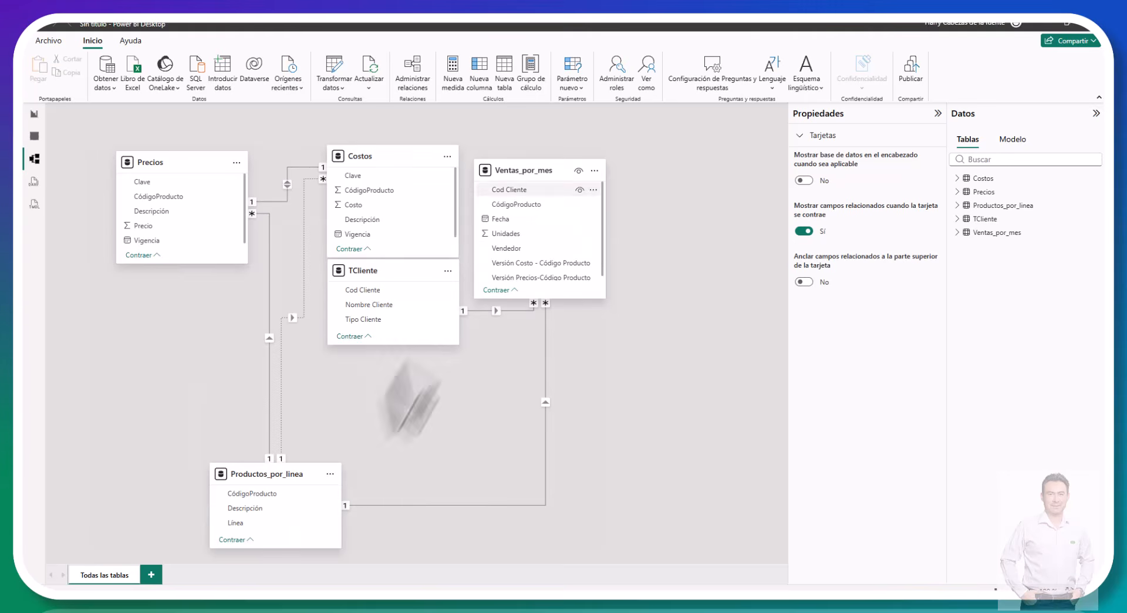
pyautogui.moveTo(284, 478); pyautogui.dragTo(206, 340)
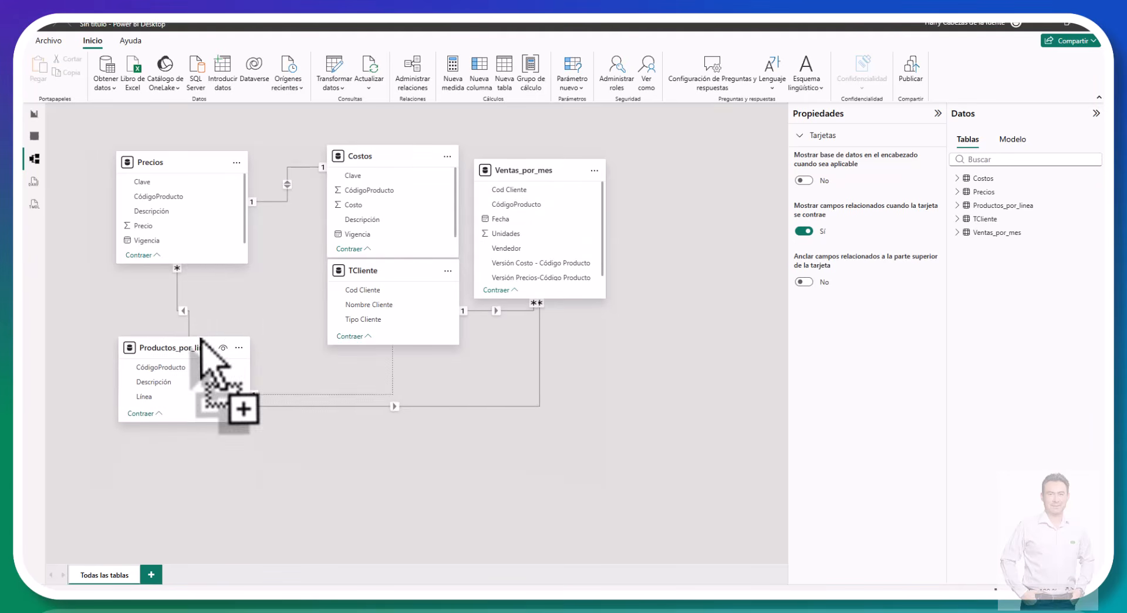
pyautogui.moveTo(200, 158)
pyautogui.mouseDown()
pyautogui.moveTo(197, 179)
pyautogui.moveTo(215, 174)
pyautogui.mouseUp()
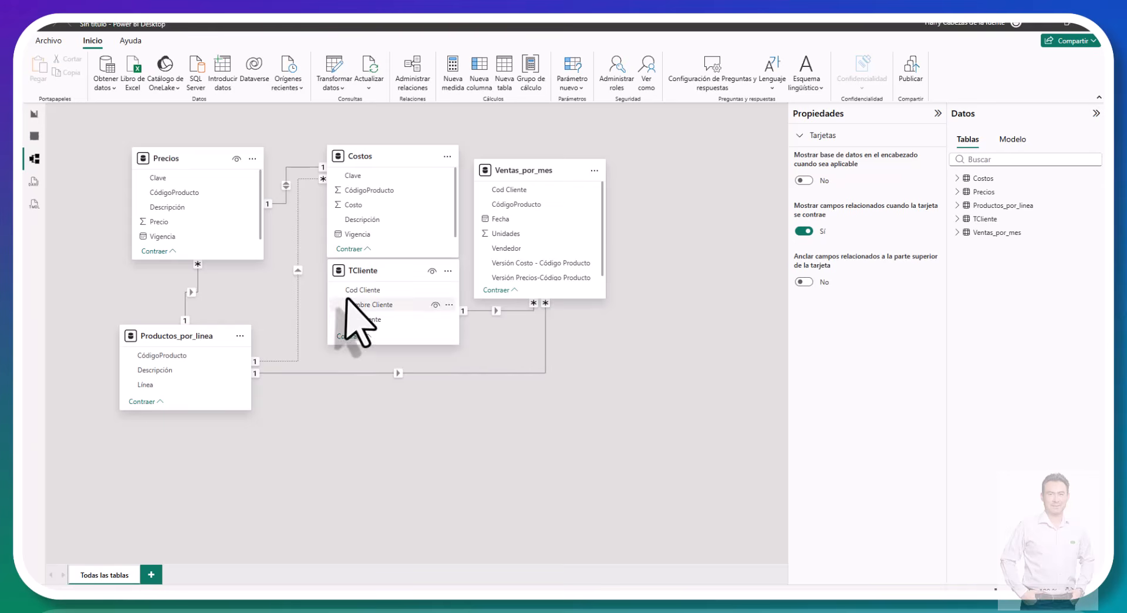
pyautogui.moveTo(380, 289); pyautogui.dragTo(354, 392)
pyautogui.moveTo(545, 169); pyautogui.dragTo(609, 304)
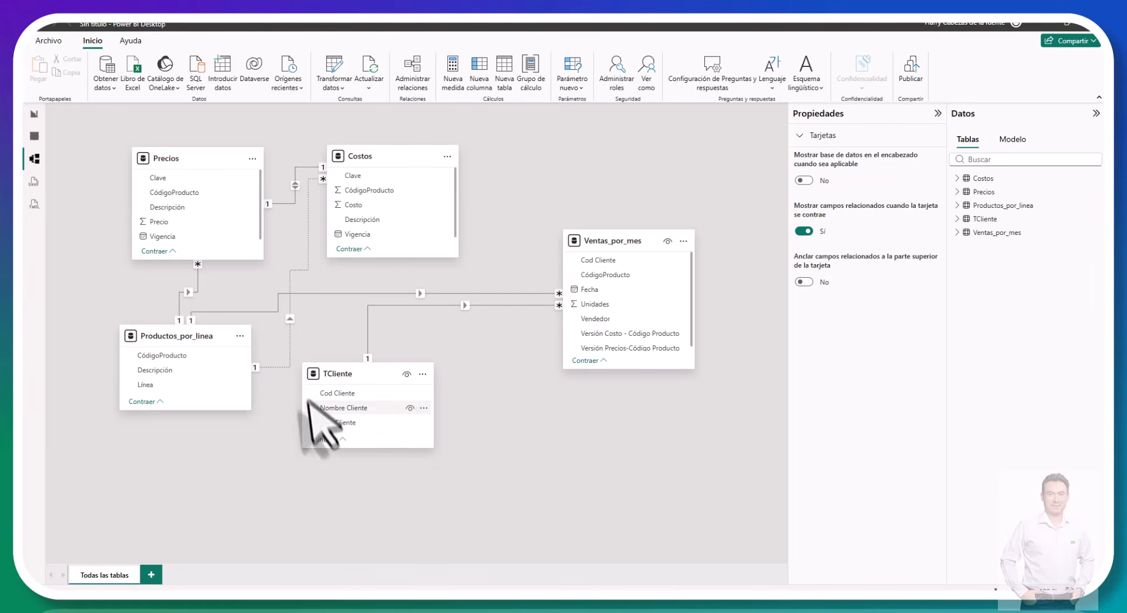
pyautogui.moveTo(632, 368); pyautogui.dragTo(615, 452)
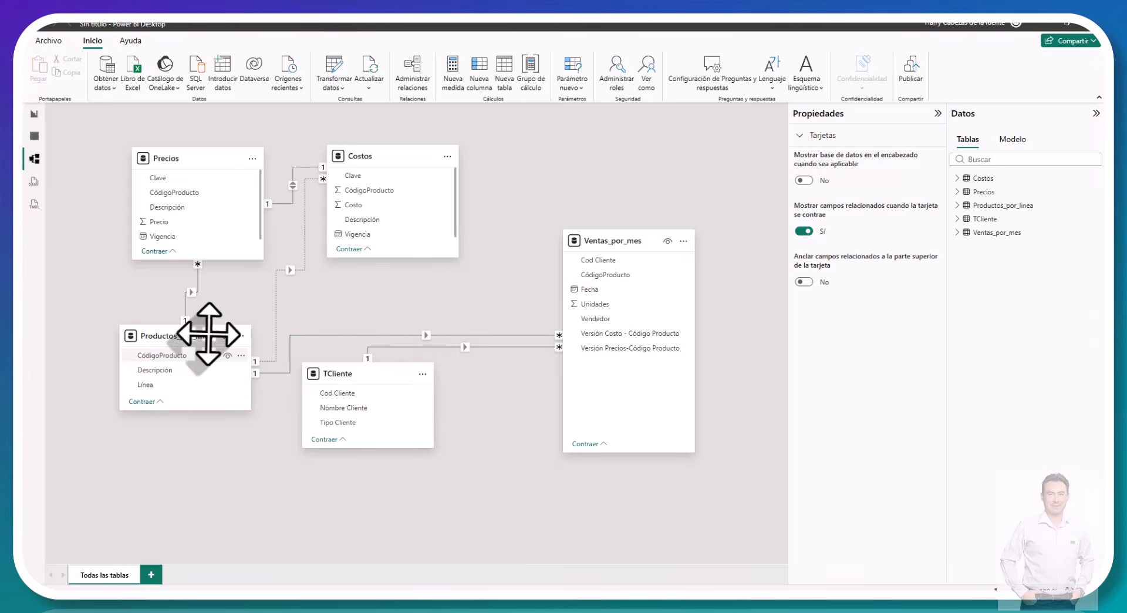
# Step: Separate the Costos, Precios and Ventas_por_mes cards, and enlarge and reposition the Productos_por_linea card in the diagram
pyautogui.moveTo(206, 332)
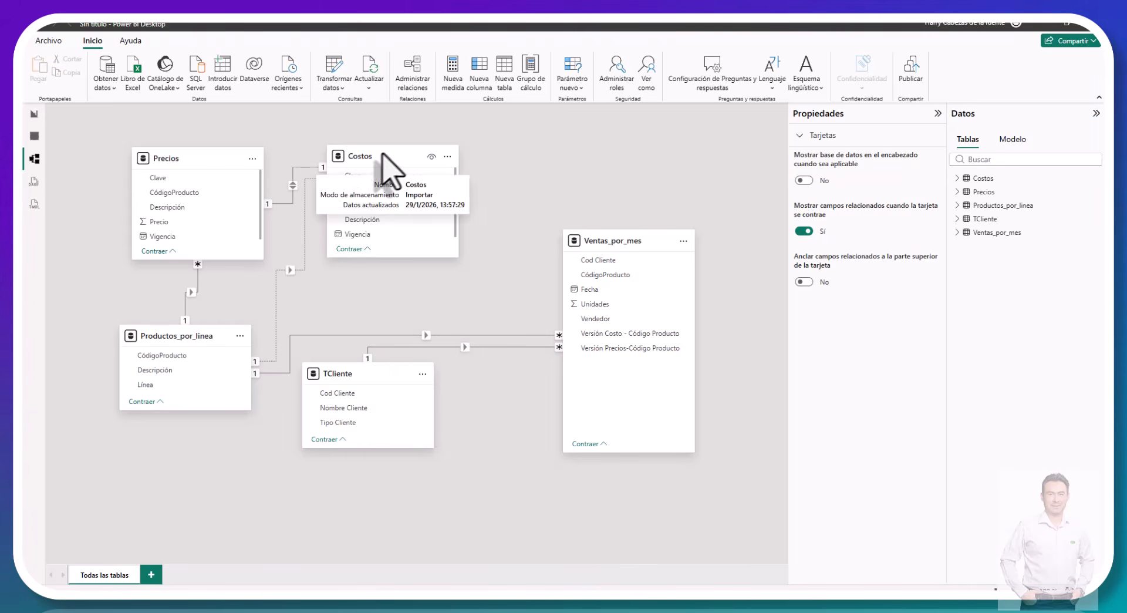
pyautogui.moveTo(384, 156); pyautogui.dragTo(500, 151)
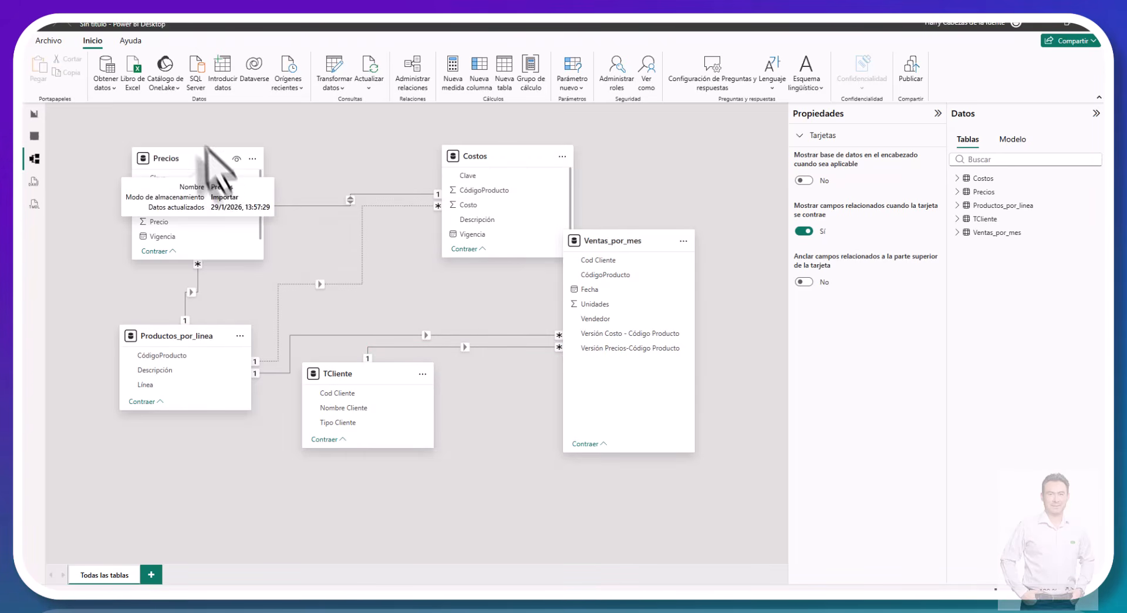
pyautogui.moveTo(208, 151); pyautogui.dragTo(190, 116)
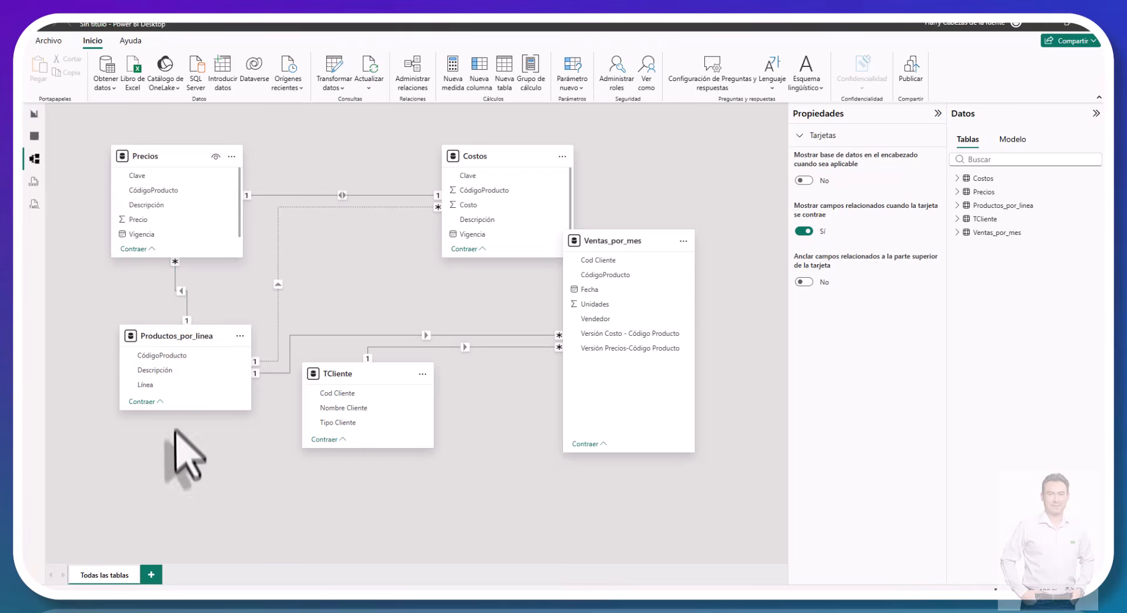
pyautogui.moveTo(178, 417); pyautogui.dragTo(167, 494)
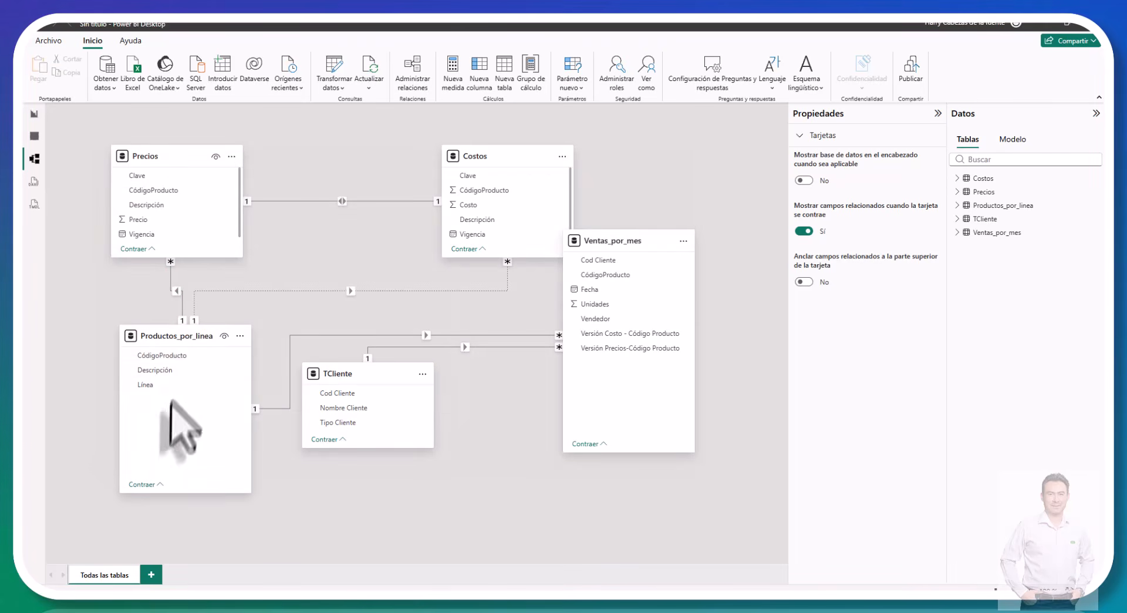
pyautogui.moveTo(176, 339)
pyautogui.mouseDown()
pyautogui.moveTo(170, 376)
pyautogui.moveTo(163, 351)
pyautogui.mouseUp()
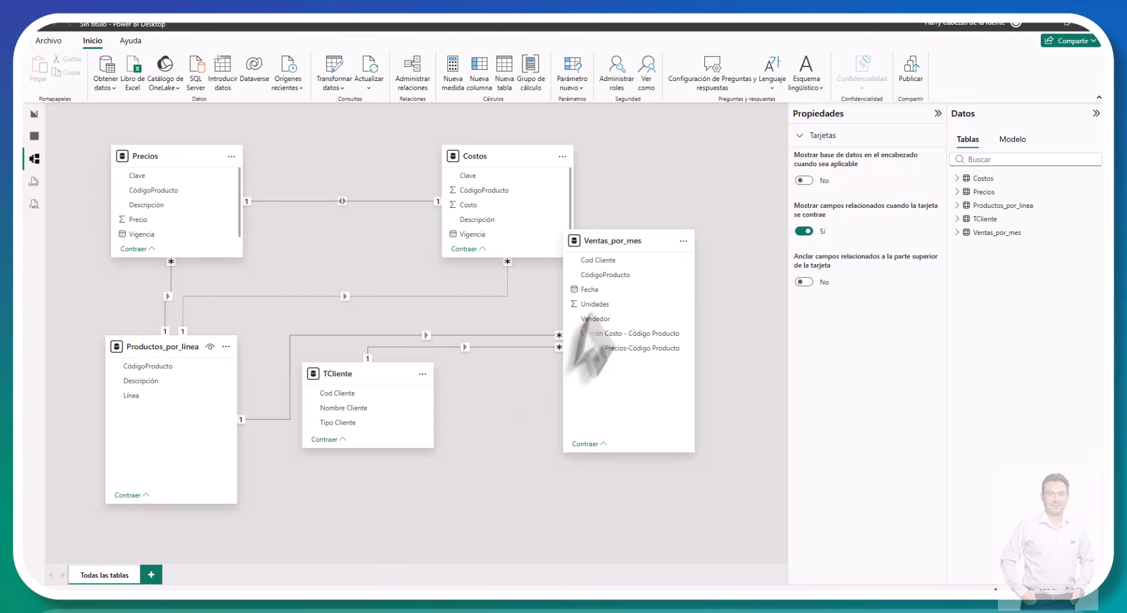
pyautogui.moveTo(617, 245); pyautogui.dragTo(673, 294)
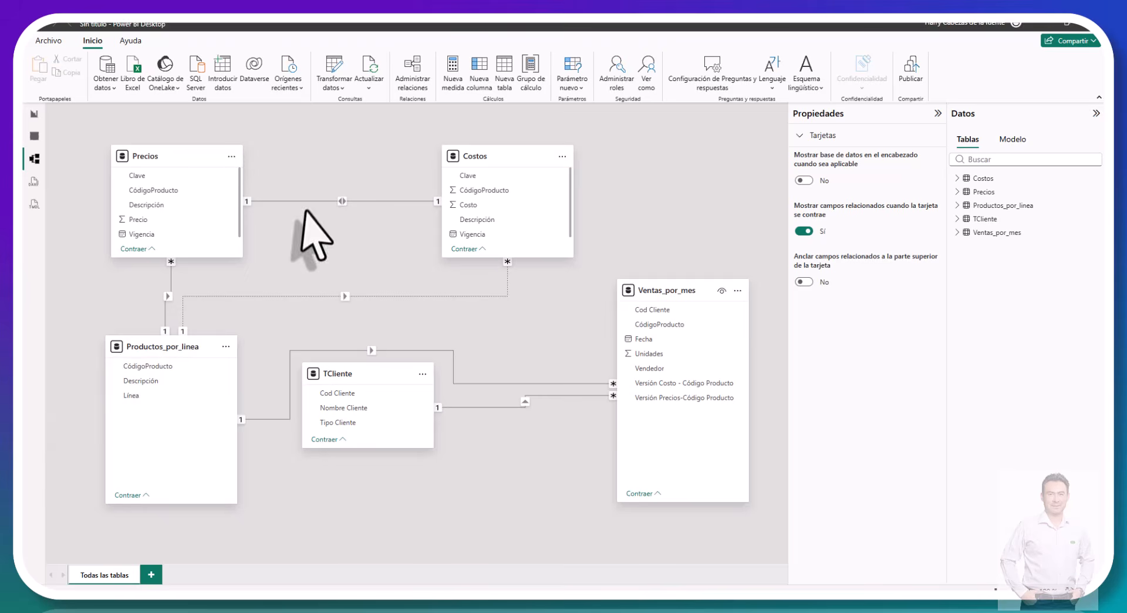
# Step: Delete the relationships linking Costos to Productos_por_linea and Costos to Precios
pyautogui.click(261, 296)
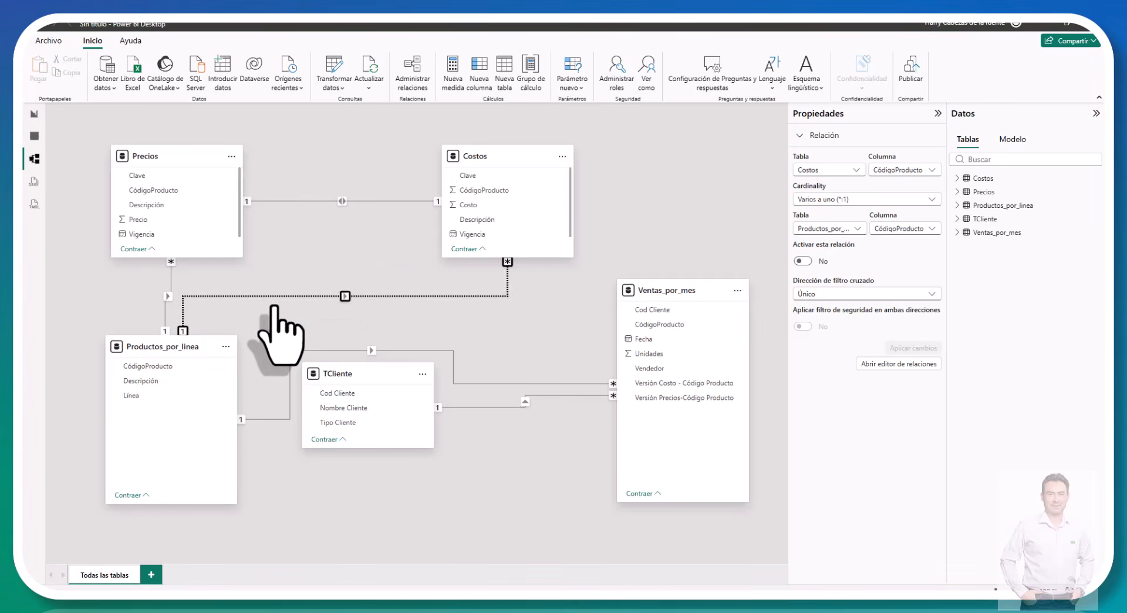
pyautogui.press('Delete')
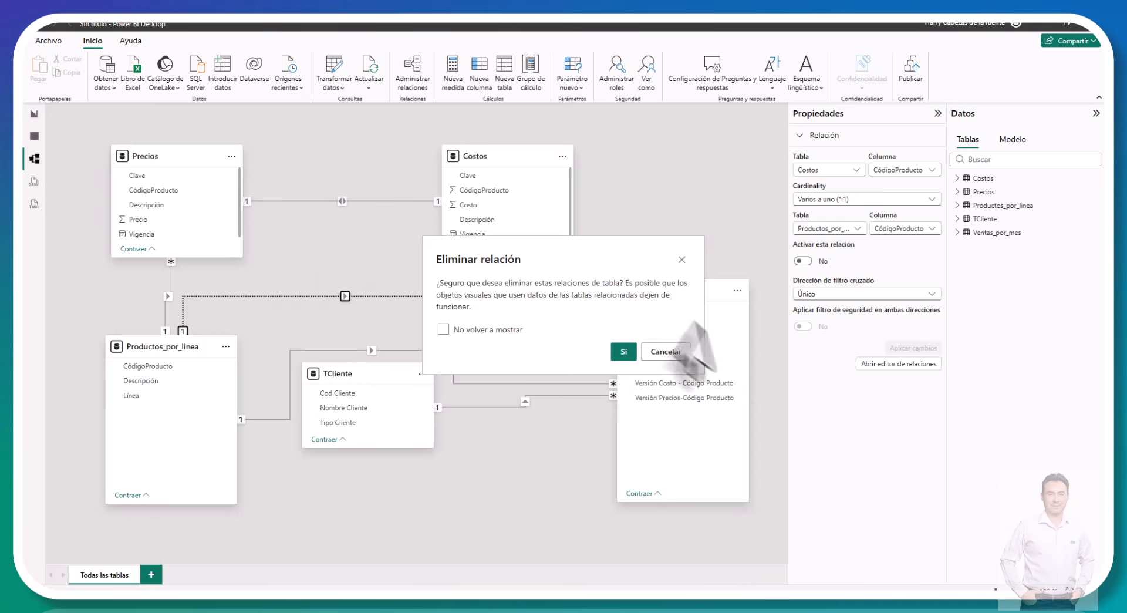
pyautogui.click(622, 352)
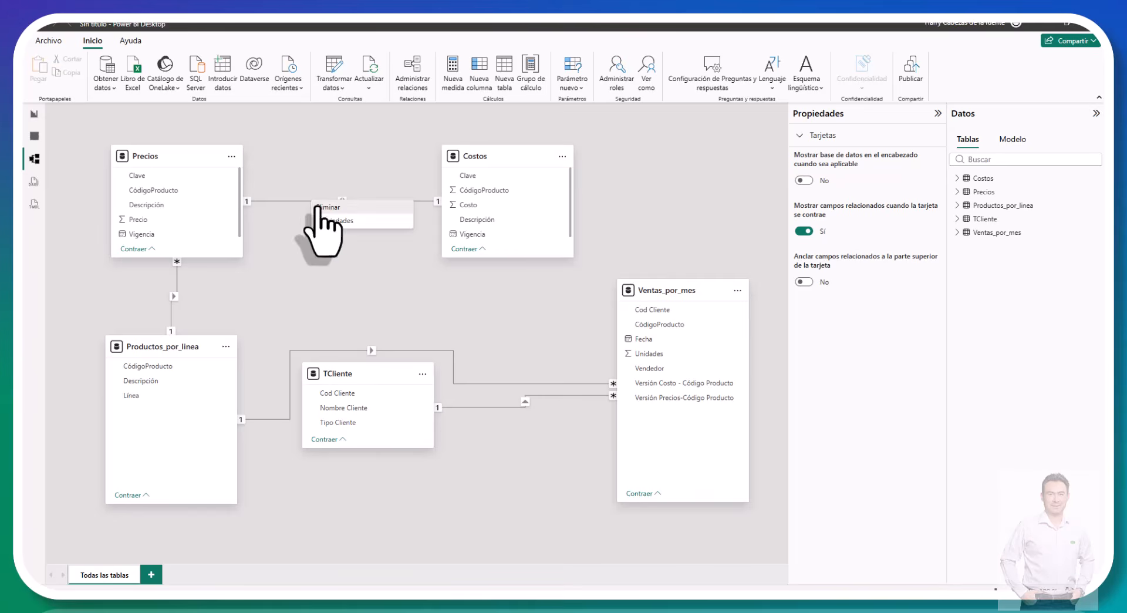
pyautogui.click(317, 202)
pyautogui.press('Delete')
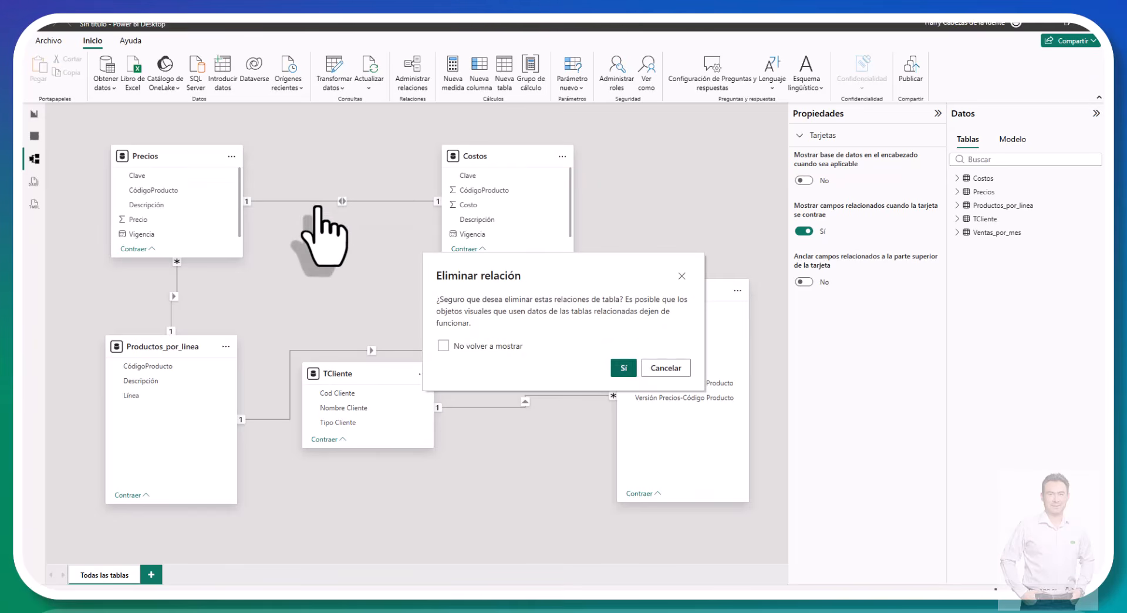
pyautogui.click(621, 367)
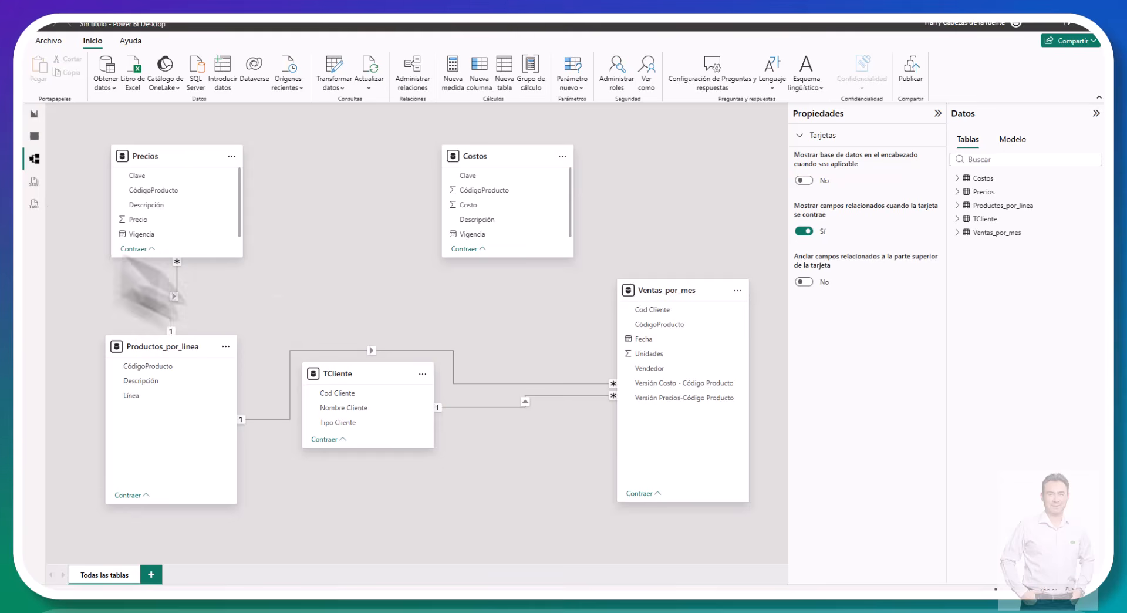
# Step: Delete the relationship between Precios and Productos_por_linea
pyautogui.rightClick(172, 300)
pyautogui.click(182, 309)
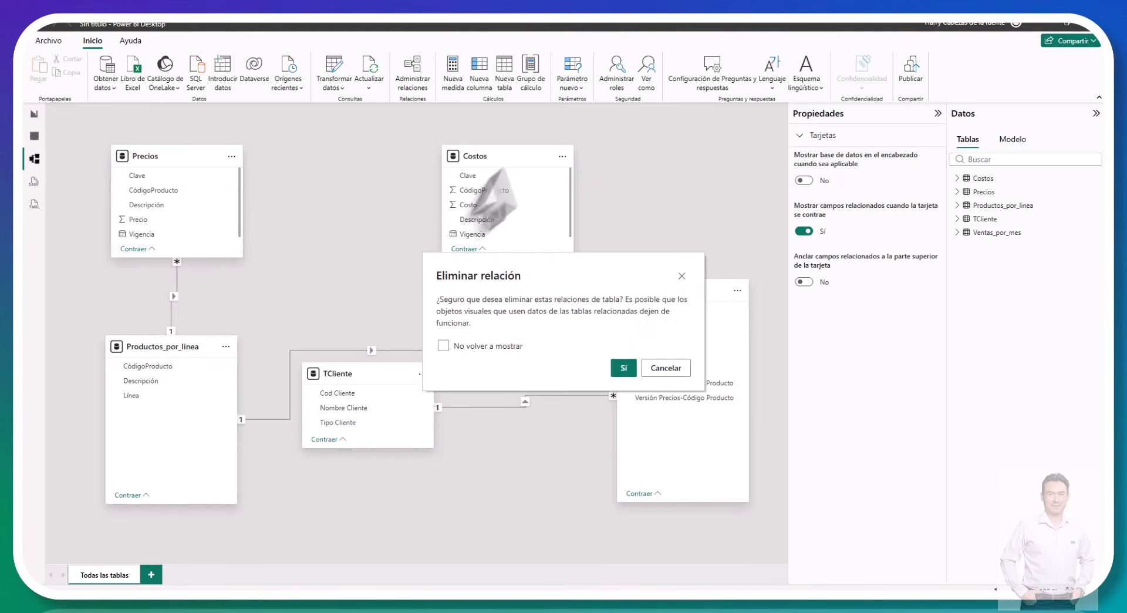
pyautogui.click(624, 367)
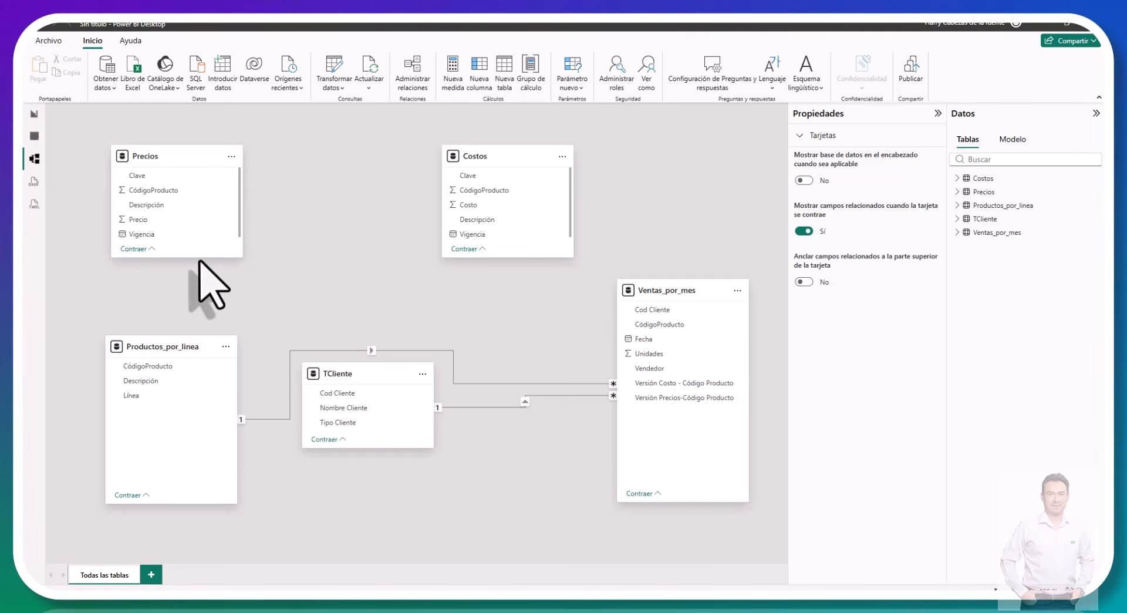
# Step: Create one-to-many relationships to Ventas_por_mes: Precios Clave to Versión Precios-Código Producto, and Costos Clave to Versión Costo - Código Producto
pyautogui.moveTo(197, 257); pyautogui.dragTo(184, 294)
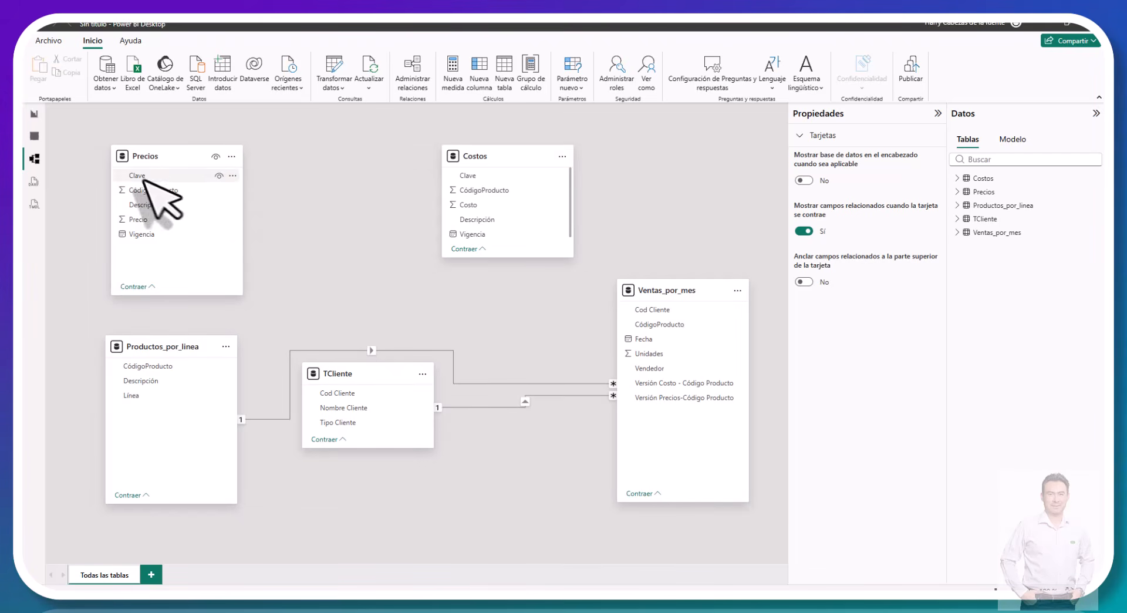
pyautogui.moveTo(196, 203); pyautogui.dragTo(671, 403)
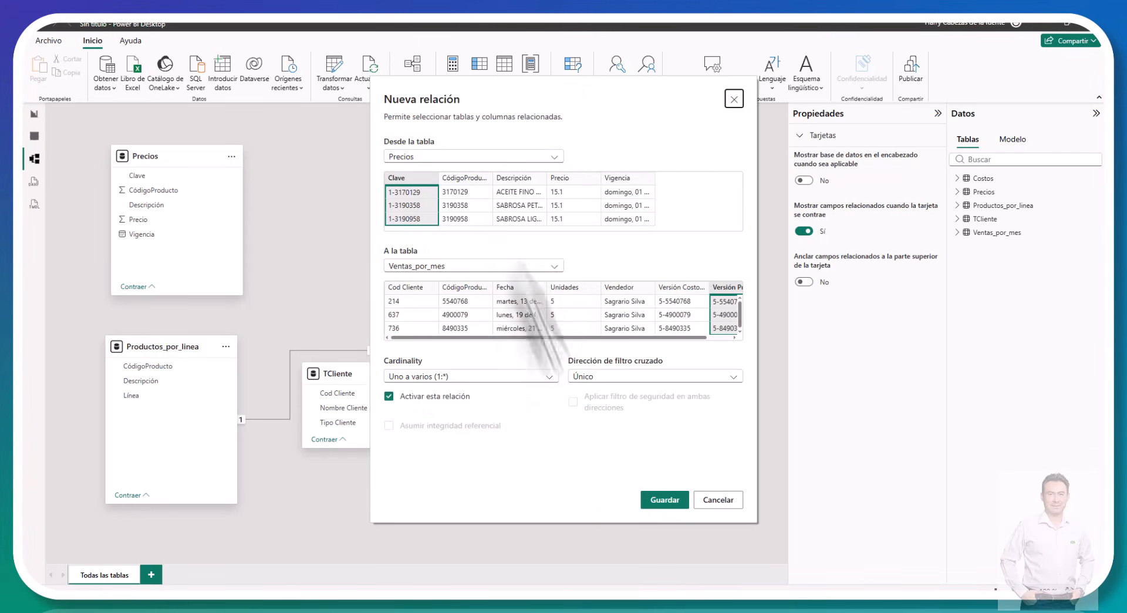
pyautogui.click(669, 500)
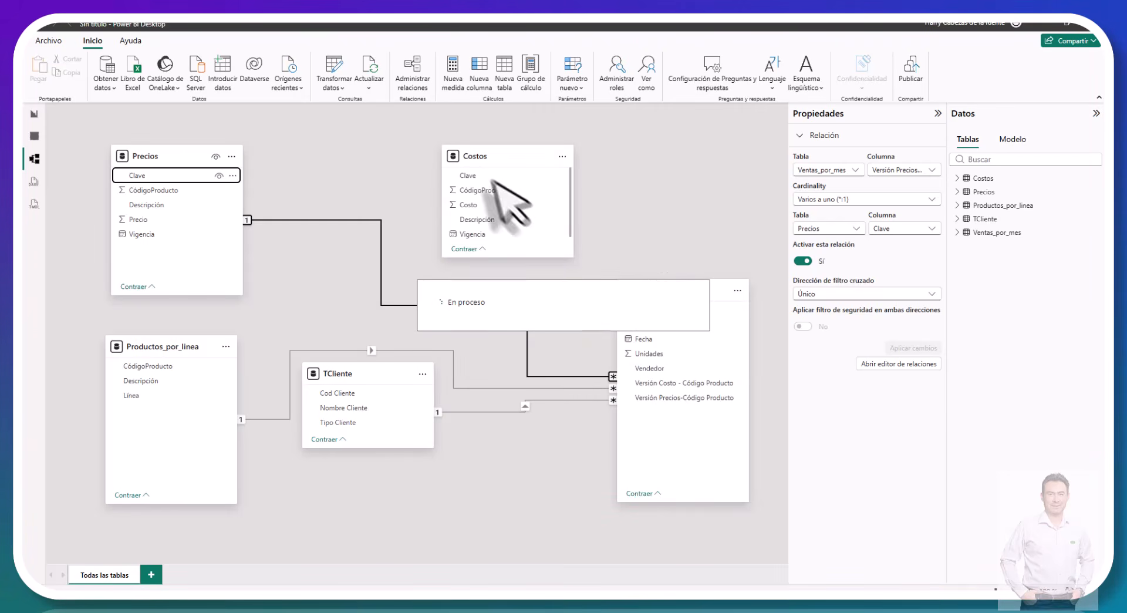
pyautogui.moveTo(467, 176); pyautogui.dragTo(663, 386)
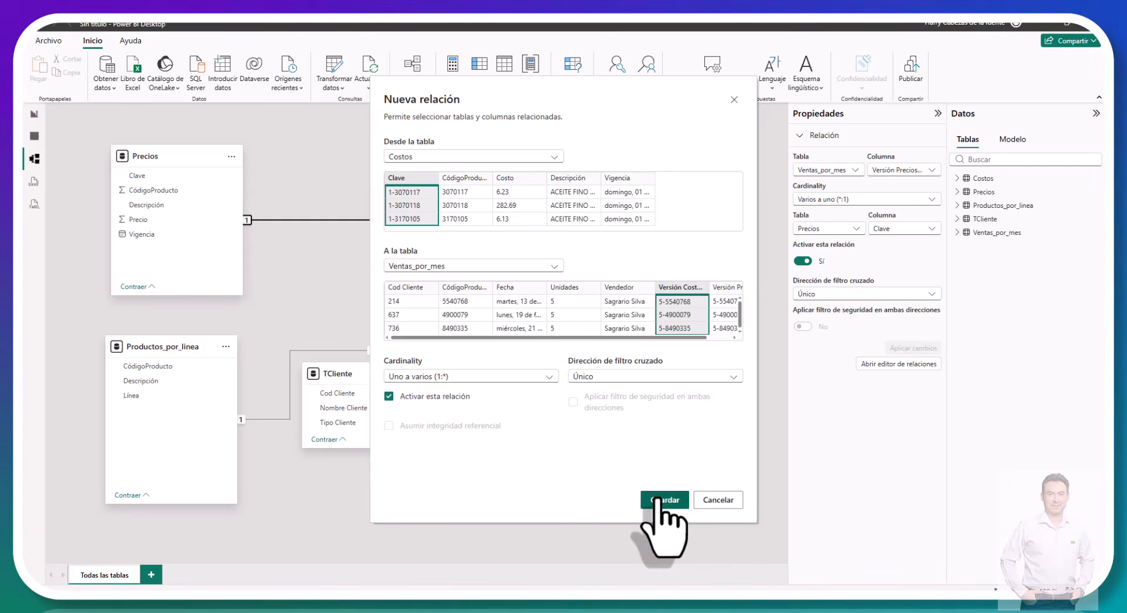
pyautogui.click(660, 499)
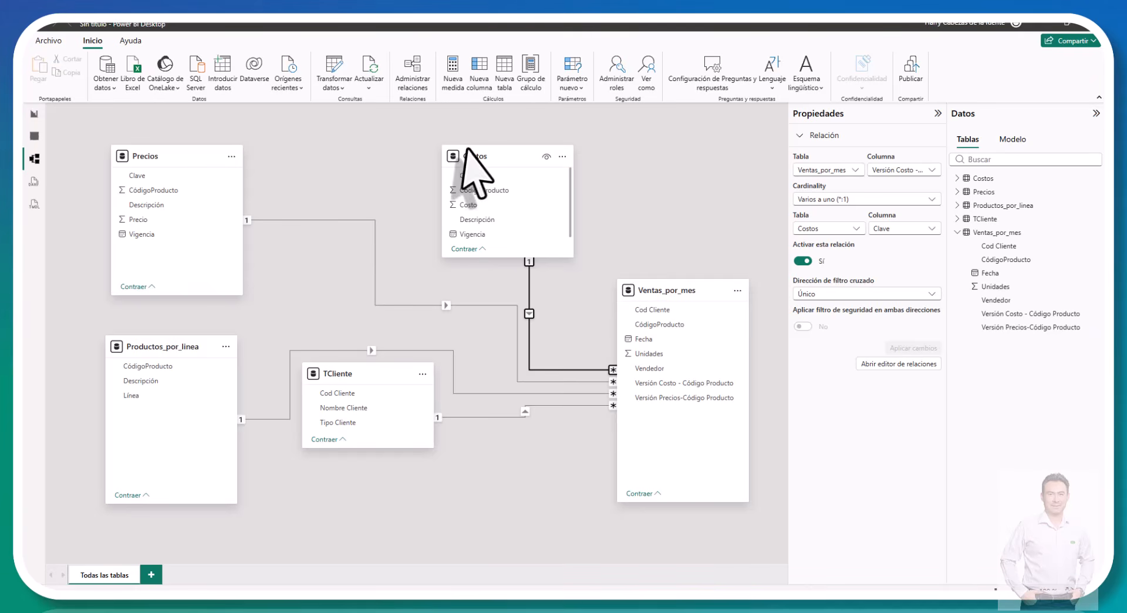
# Step: Enlarge the Costos card to show all its fields and move the TCliente card lower in the diagram
pyautogui.moveTo(494, 132); pyautogui.dragTo(493, 132)
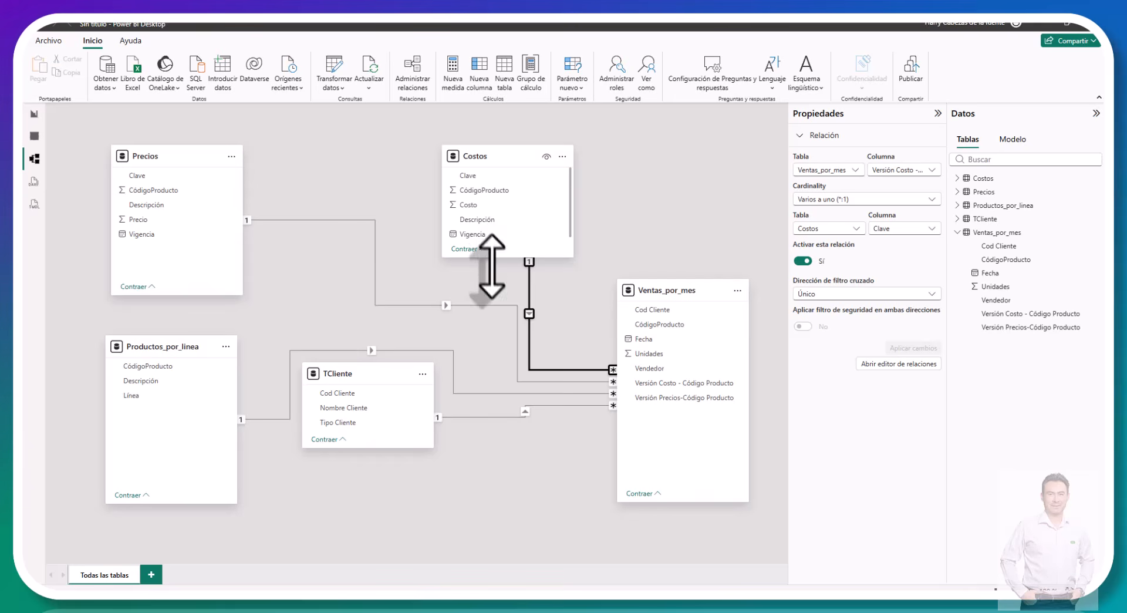
pyautogui.moveTo(492, 267); pyautogui.dragTo(493, 280)
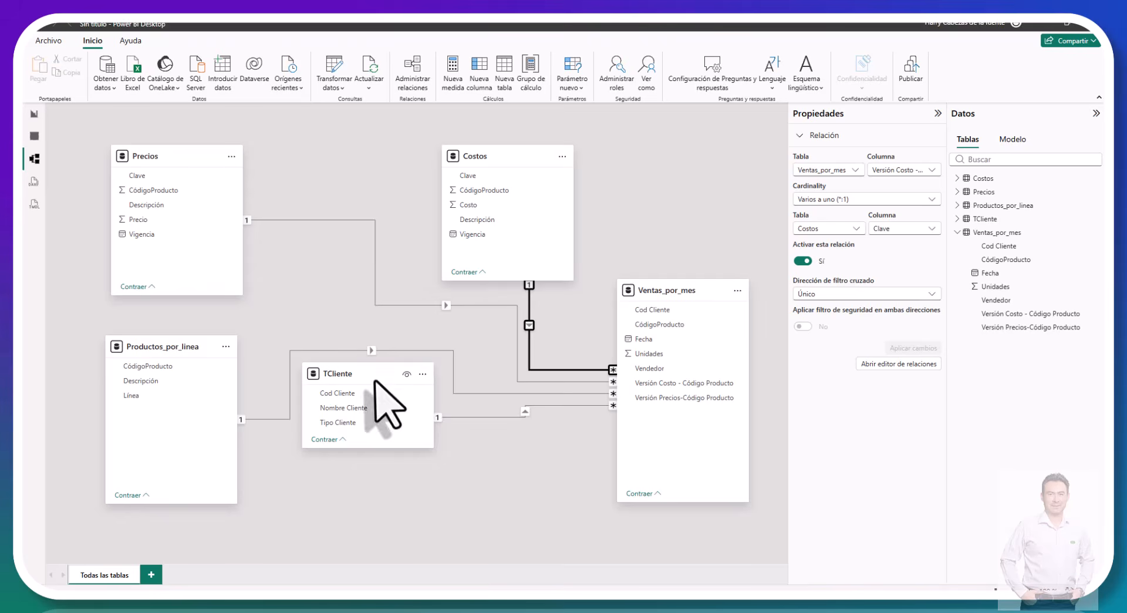
pyautogui.moveTo(374, 380); pyautogui.dragTo(372, 464)
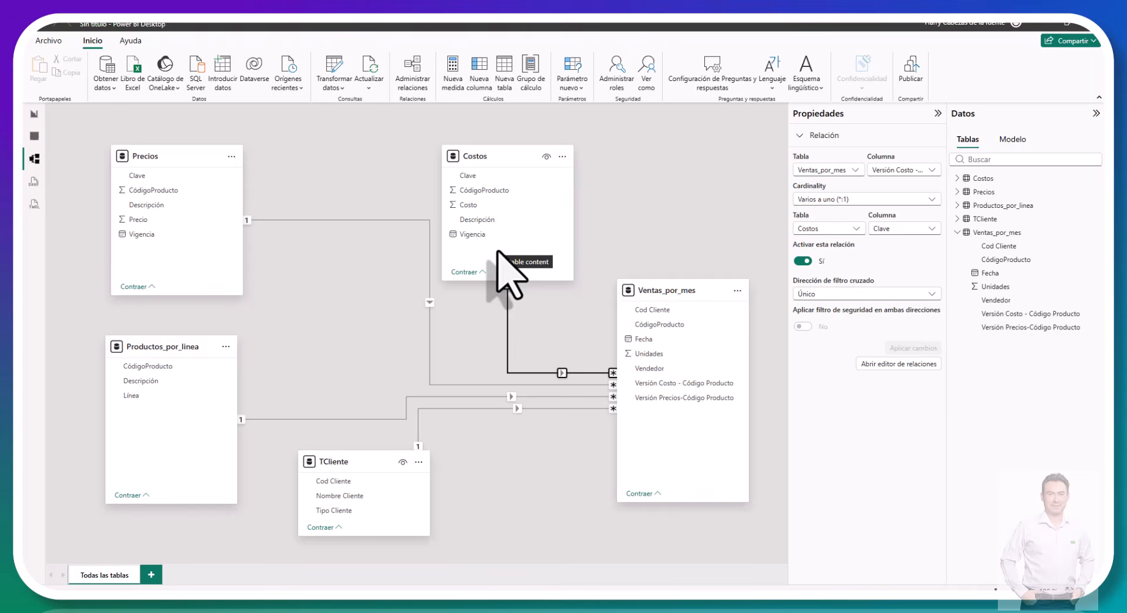
# Step: Inspect the Descripción fields of Costos and Precios, check the project brief in Word, and return to the Power BI model
pyautogui.click(487, 221)
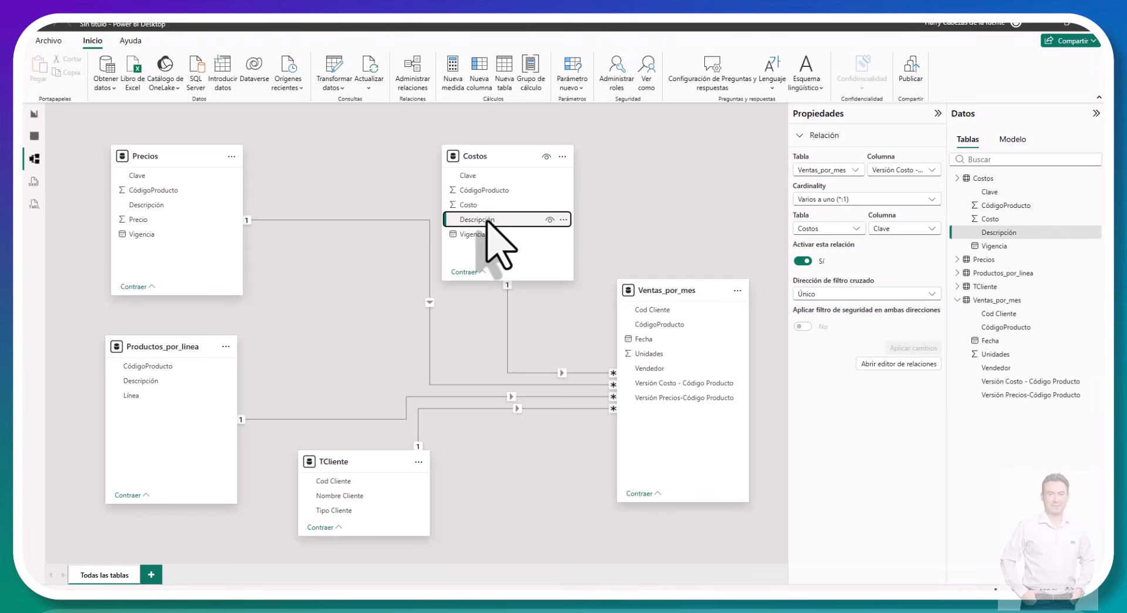
pyautogui.click(159, 206)
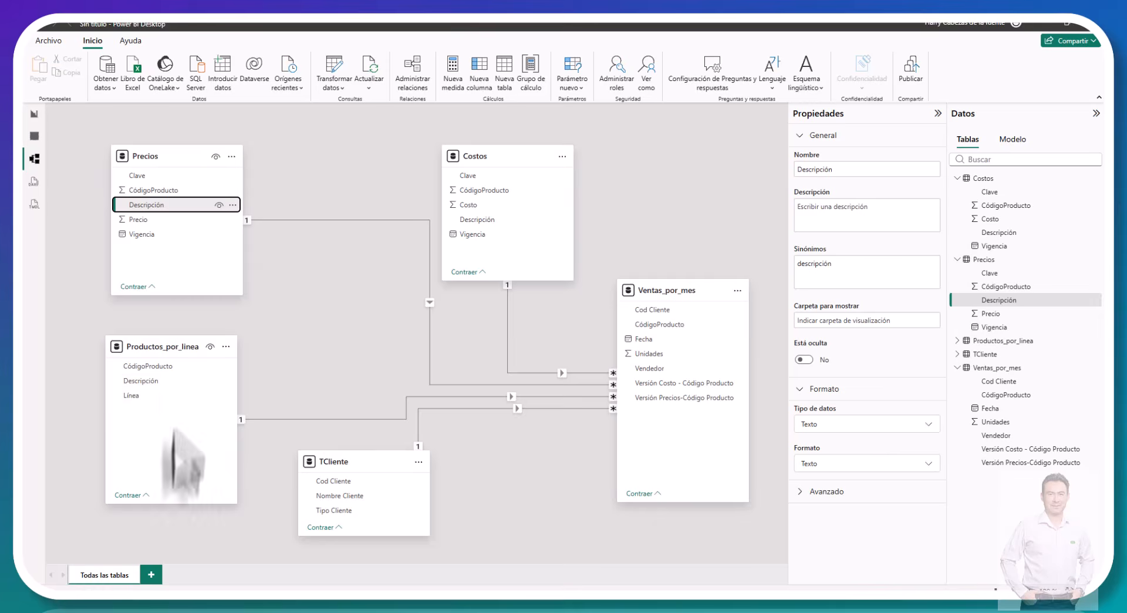
pyautogui.hotkey('alt', 'Tab')
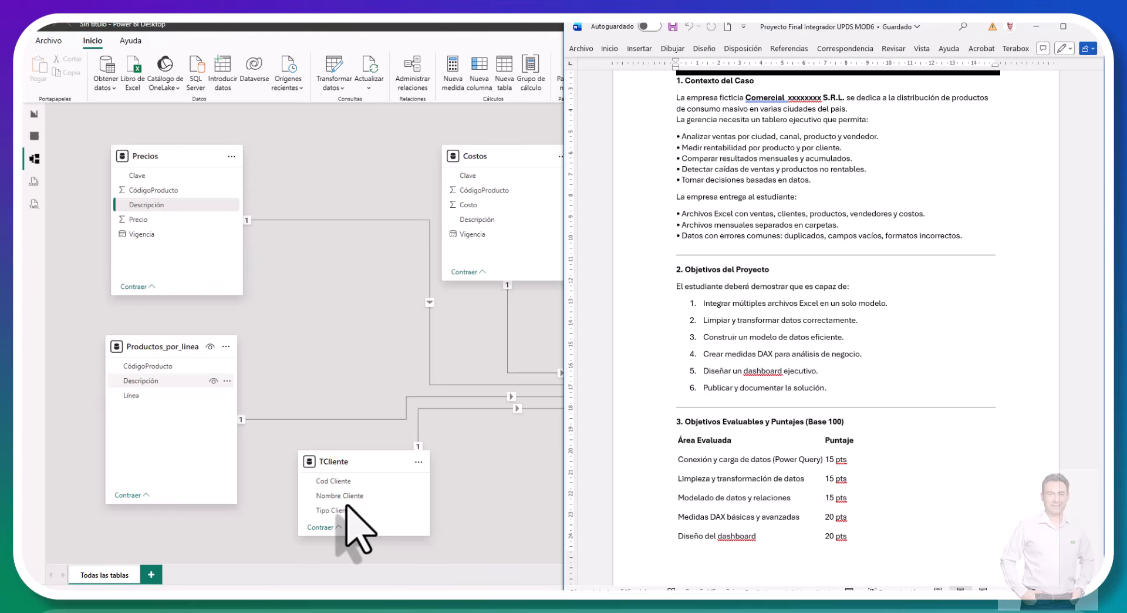
pyautogui.click(347, 337)
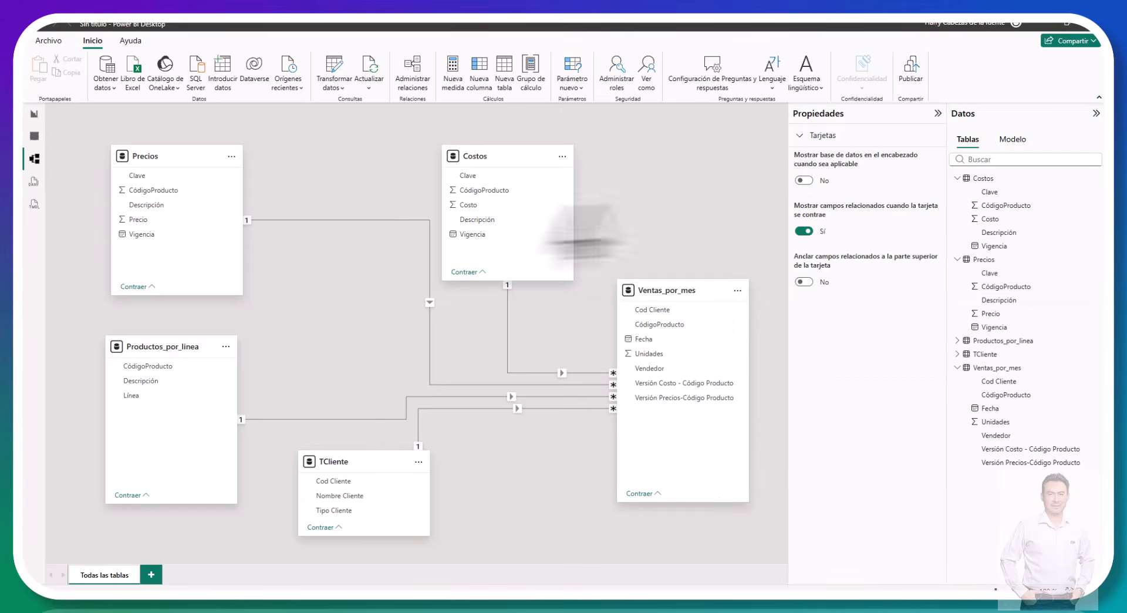
# Step: In the Power Query editor, start a column from examples for TCliente and give Illimani as the example for row 1
pyautogui.click(335, 71)
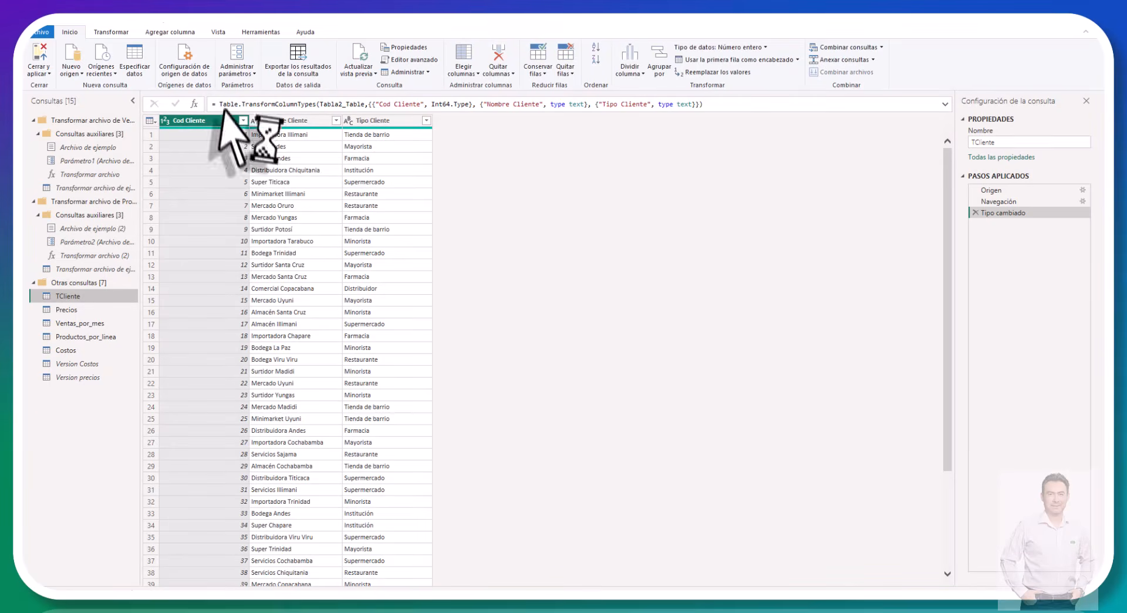
pyautogui.click(301, 124)
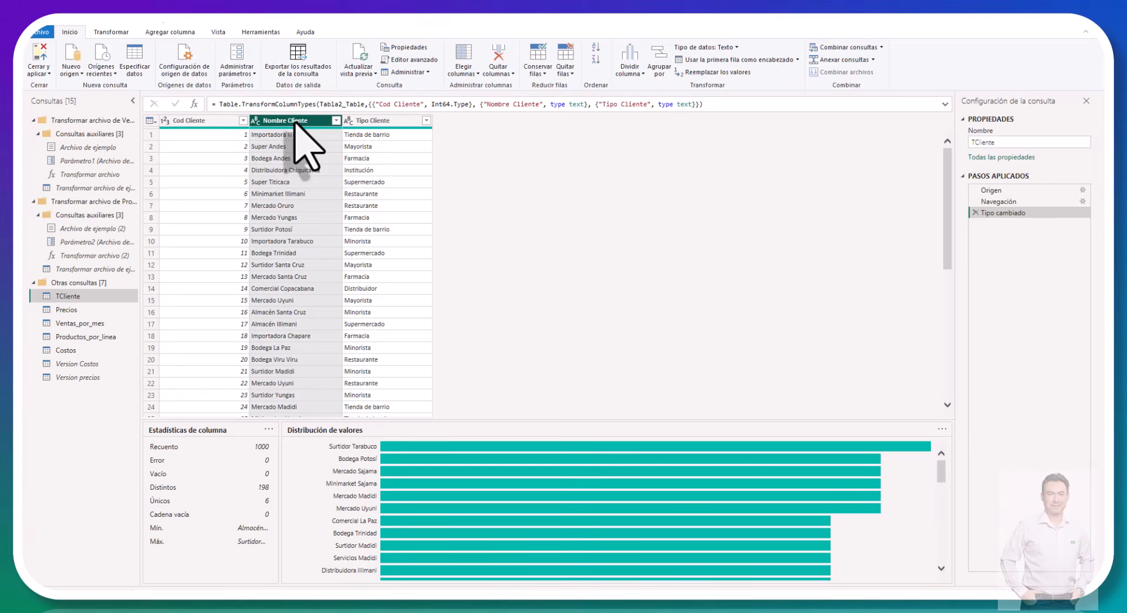
pyautogui.click(110, 33)
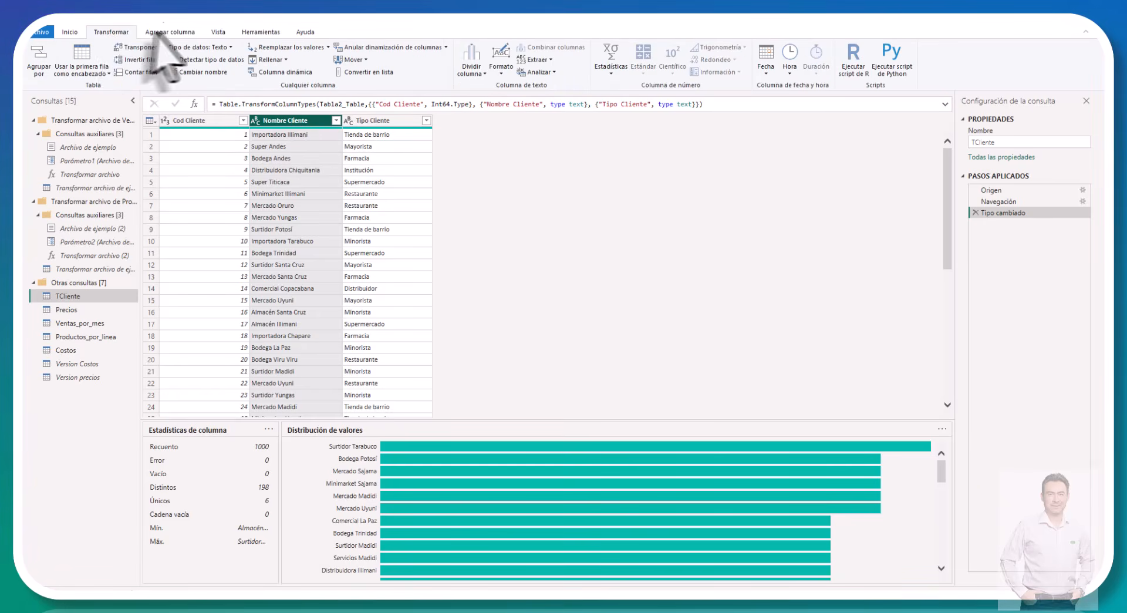
pyautogui.click(164, 33)
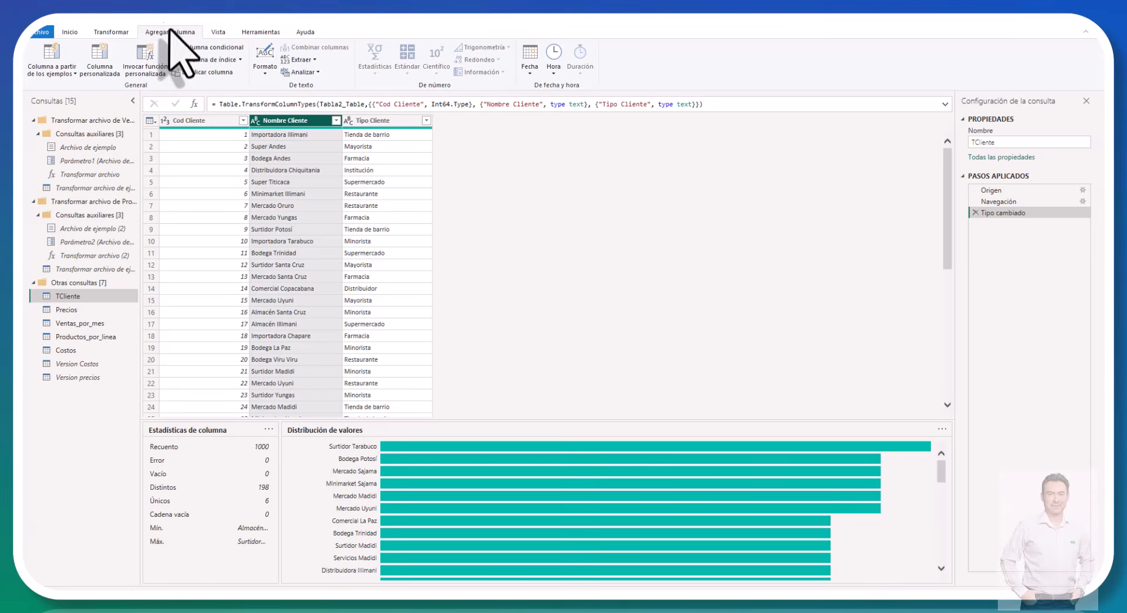
pyautogui.click(71, 57)
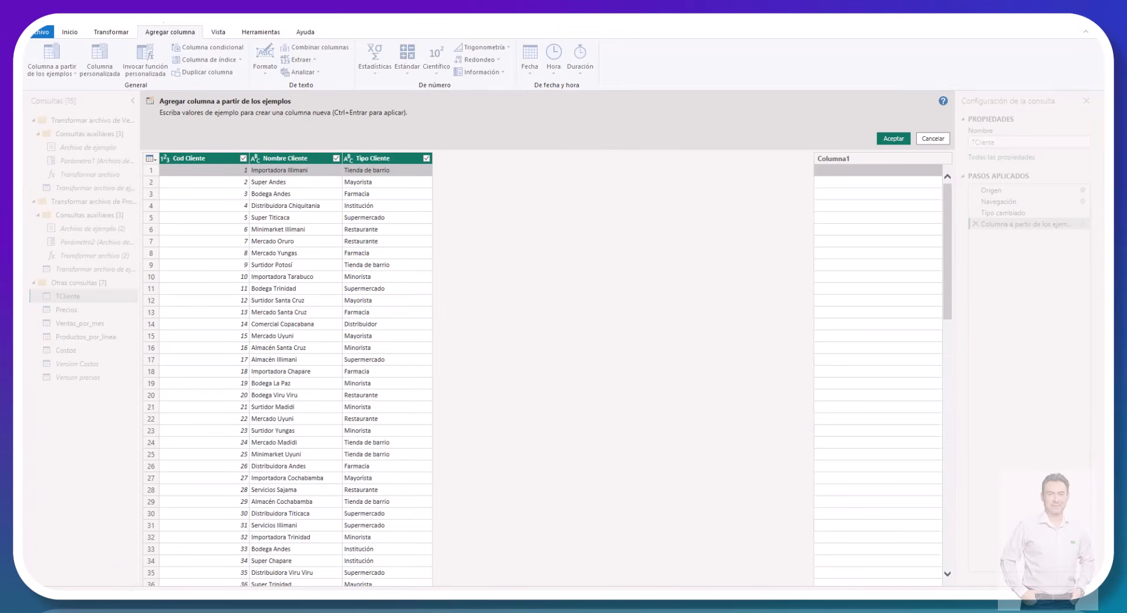
pyautogui.click(829, 183)
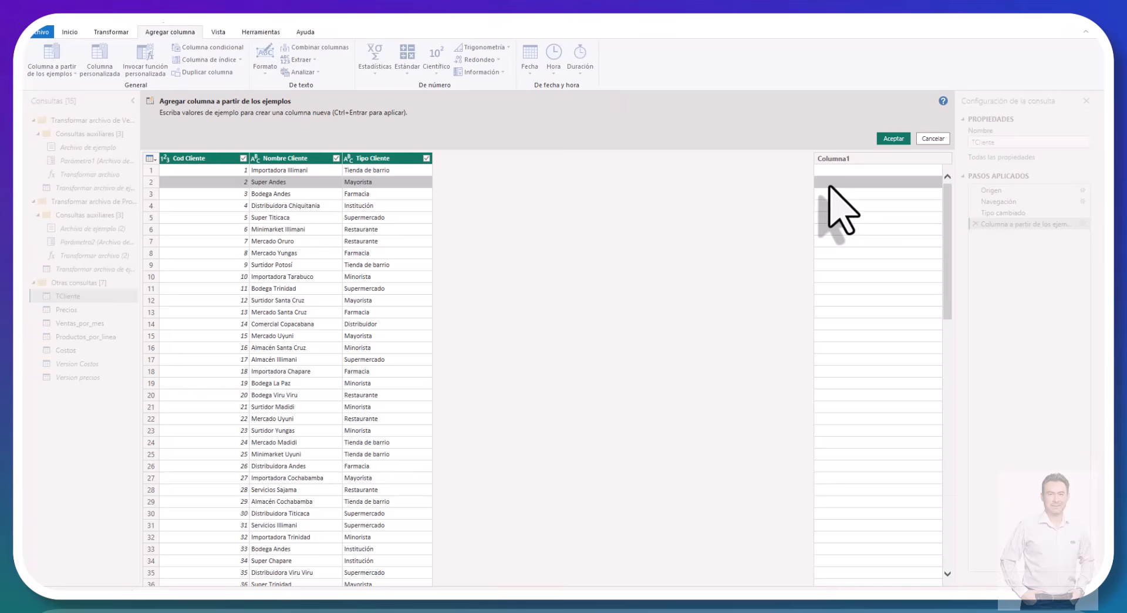
pyautogui.click(829, 176)
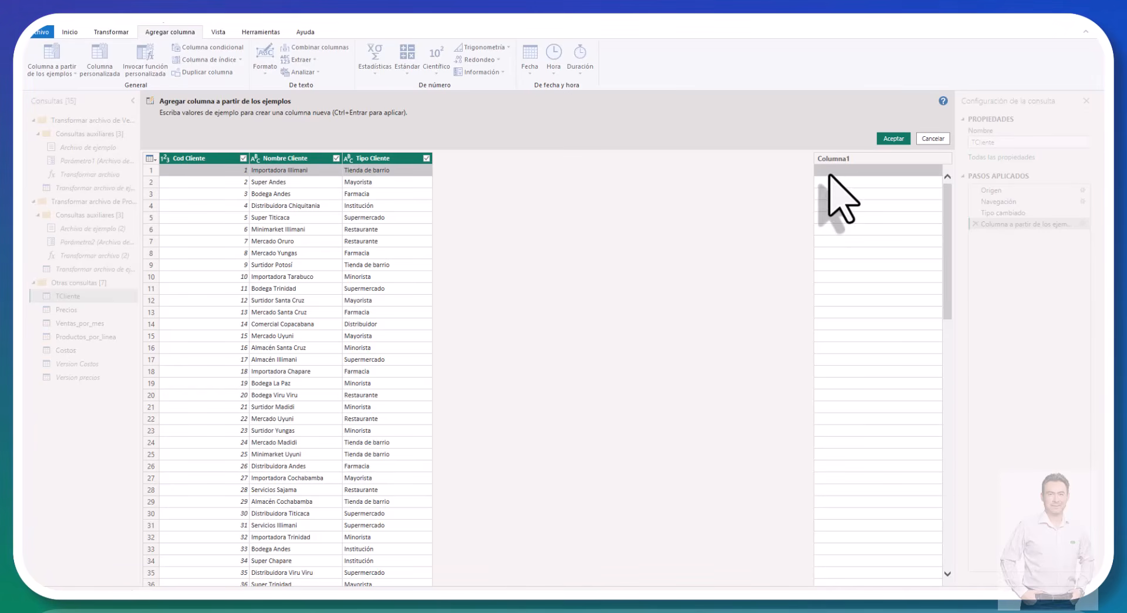
pyautogui.click(829, 175)
pyautogui.write('I')
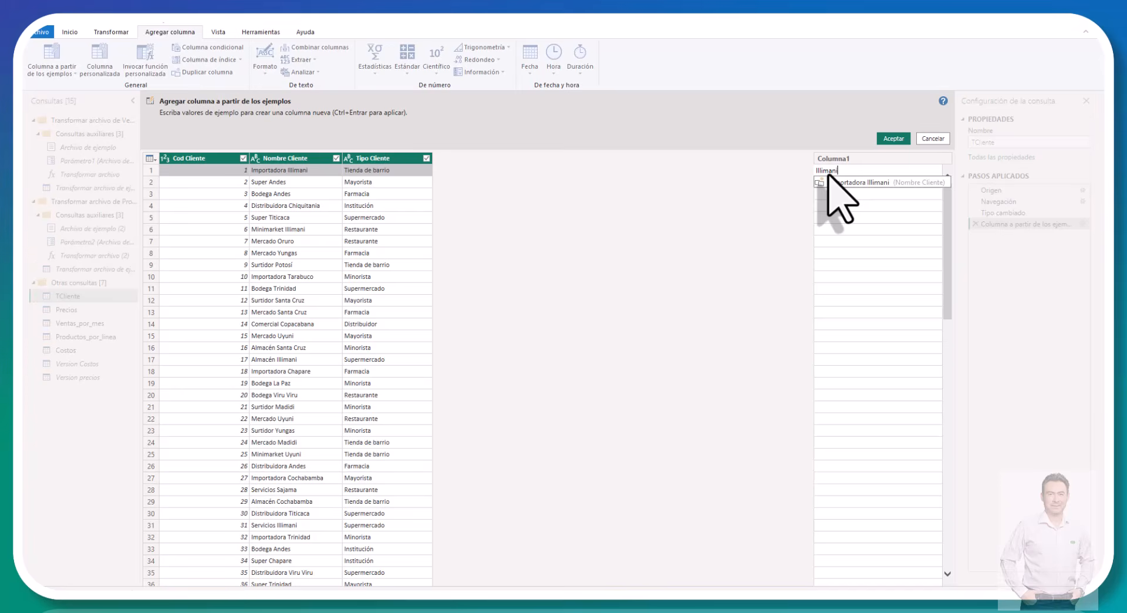
pyautogui.write('llimani')
pyautogui.press('Return')
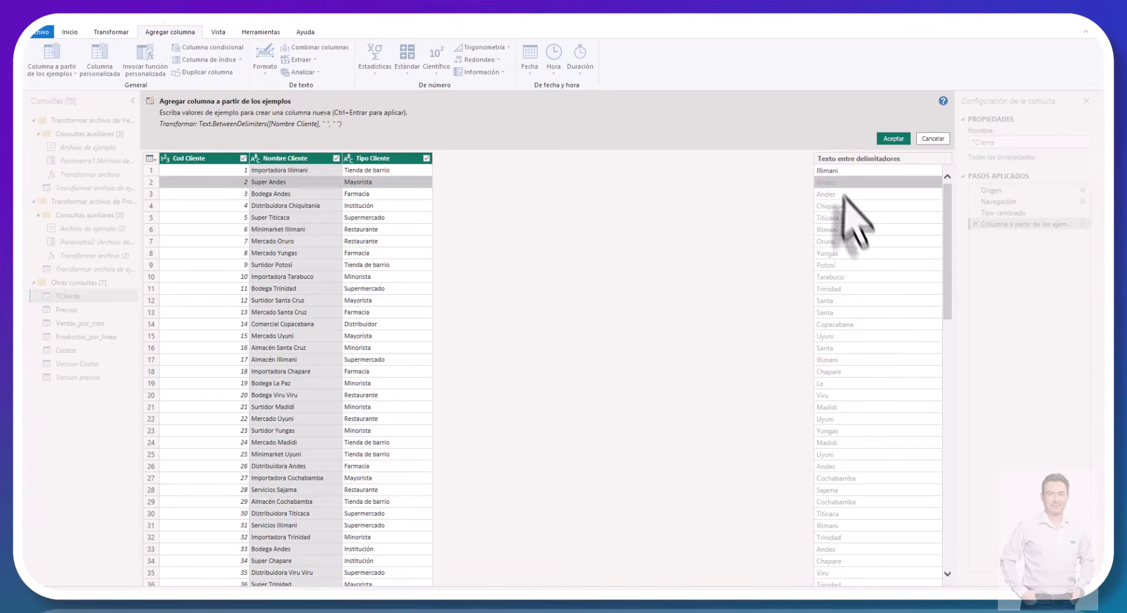
# Step: Provide the examples La Paz for row 19 and Santa Cruz for row 12 of the new column
pyautogui.doubleClick(824, 382)
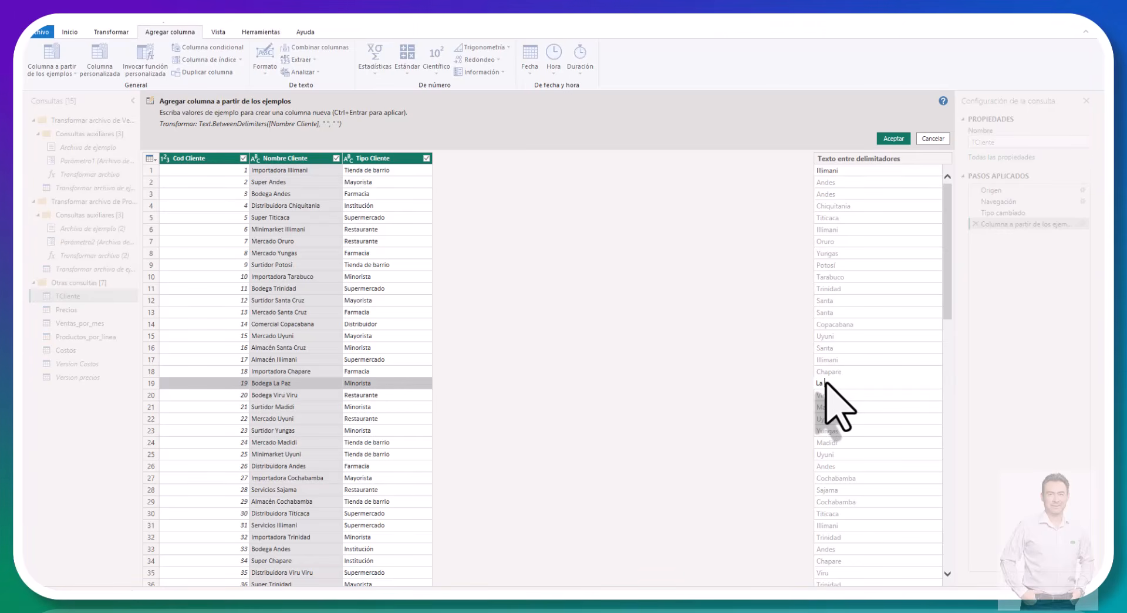
pyautogui.write('La Paz')
pyautogui.press('Return')
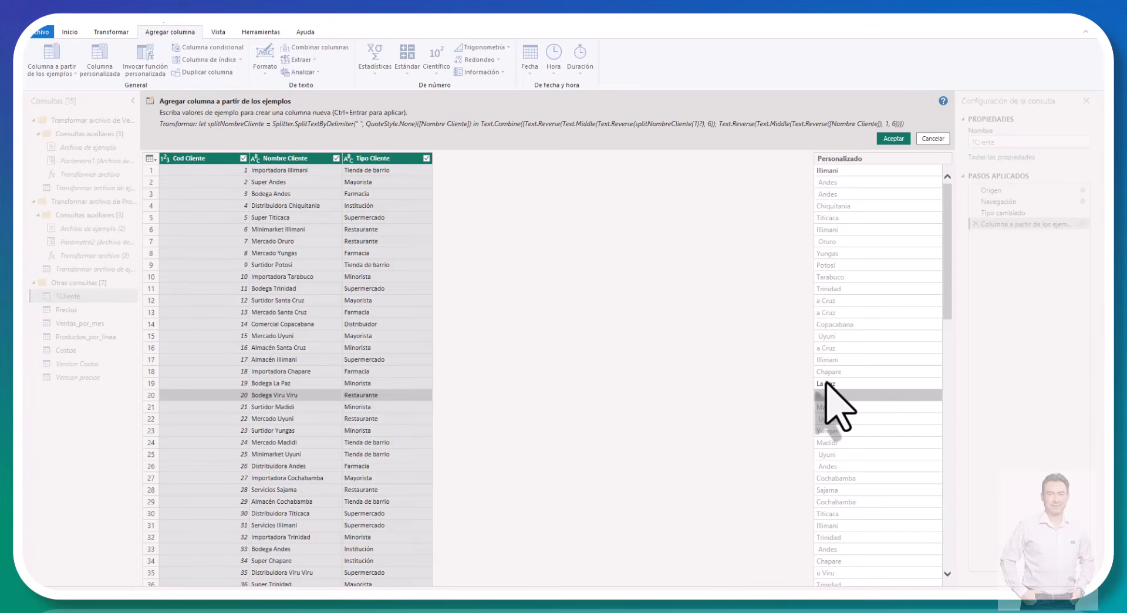
pyautogui.click(824, 300)
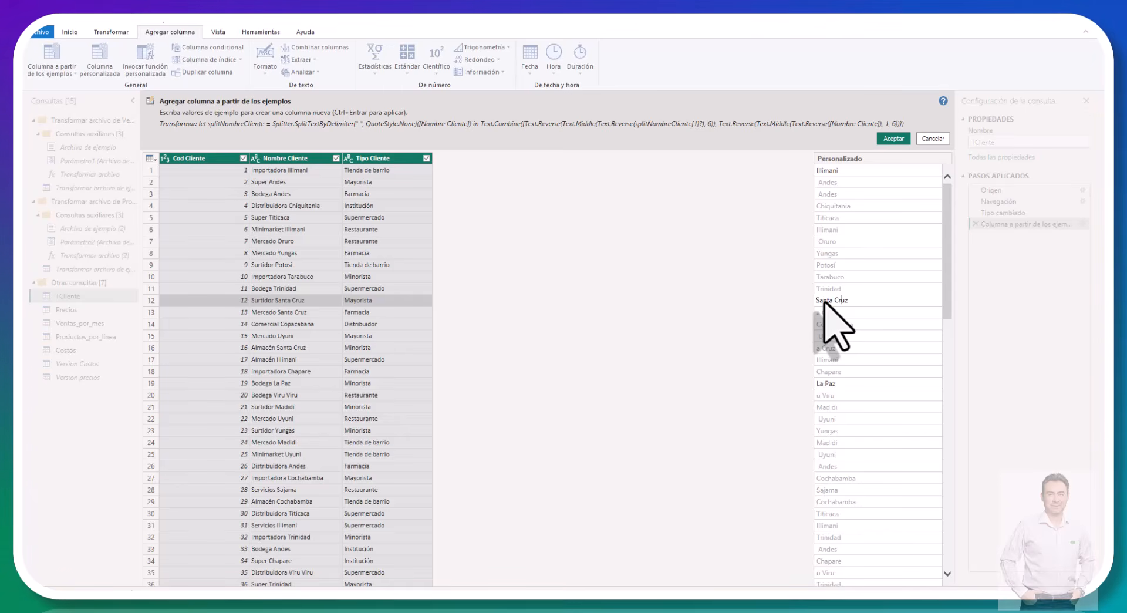
pyautogui.press('Return')
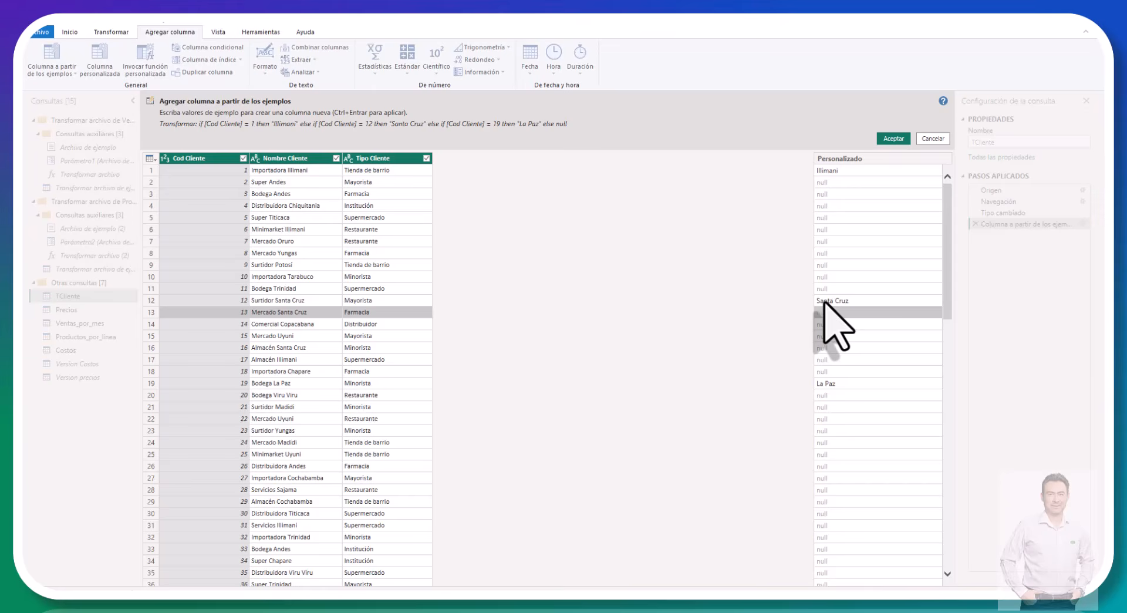
# Step: Provide Andes as the example value for rows 2 and 3 of the new column
pyautogui.click(822, 182)
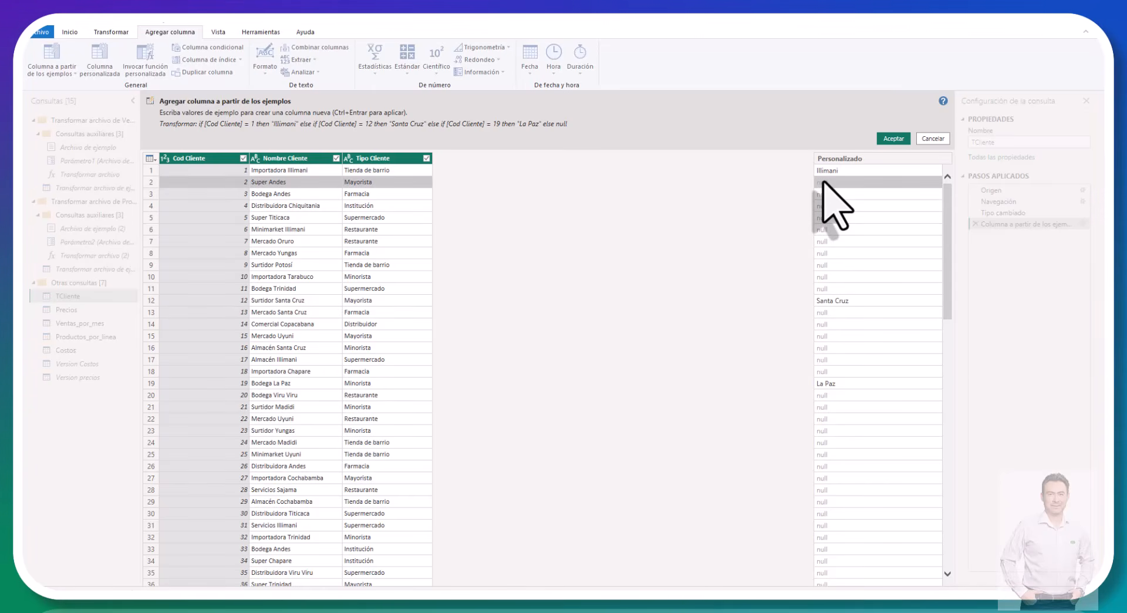
pyautogui.write('Andes')
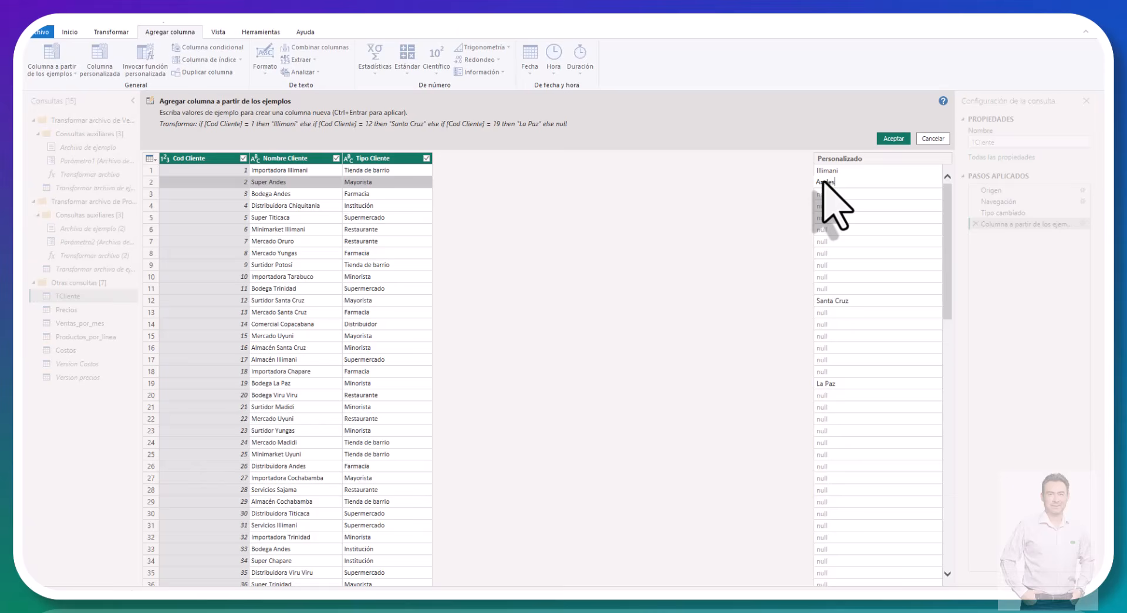
pyautogui.press('Return')
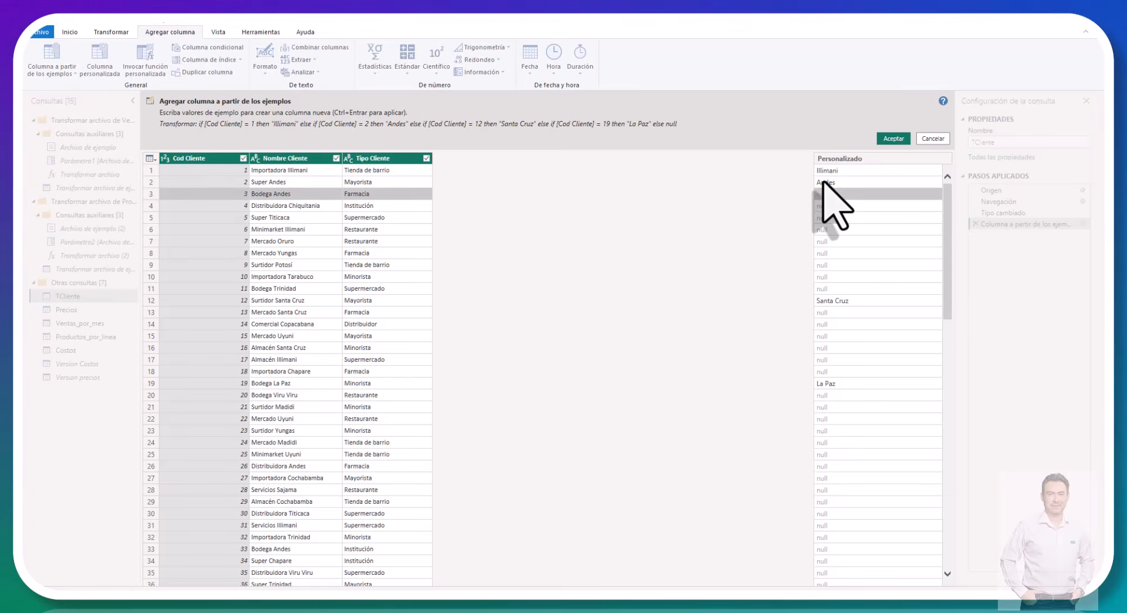
pyautogui.write('A')
pyautogui.press('Return')
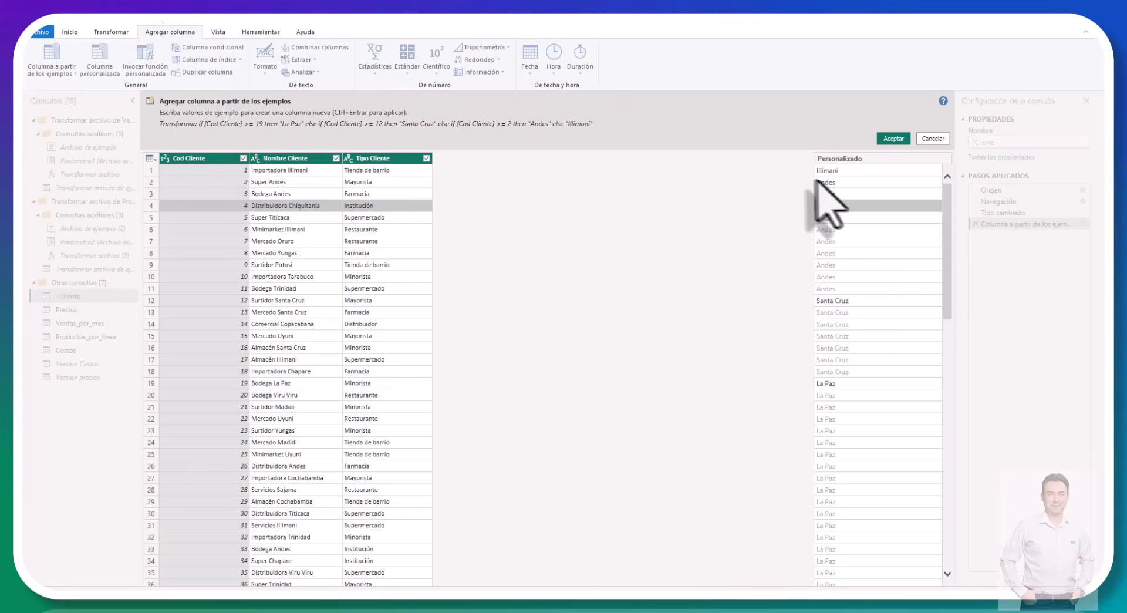
# Step: Review the suggested values down the column, and provide the examples Chiquitania for row 4 and Titicaca for row 5
pyautogui.scroll(-5, 855, 278)
pyautogui.scroll(-7, 895, 340)
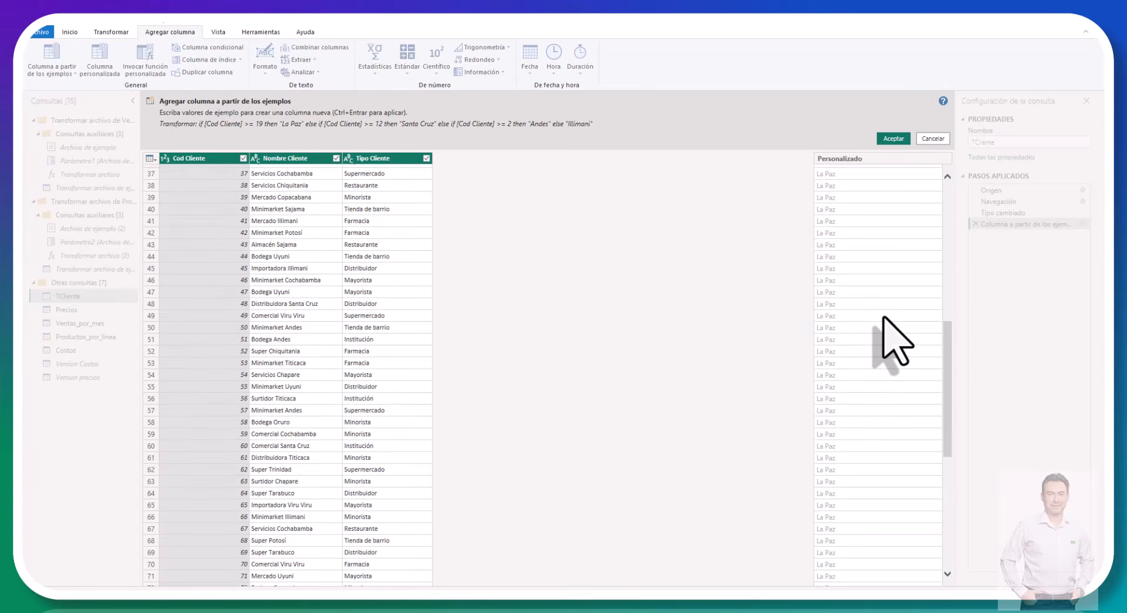
pyautogui.scroll(-2, 894, 340)
pyautogui.scroll(13, 895, 340)
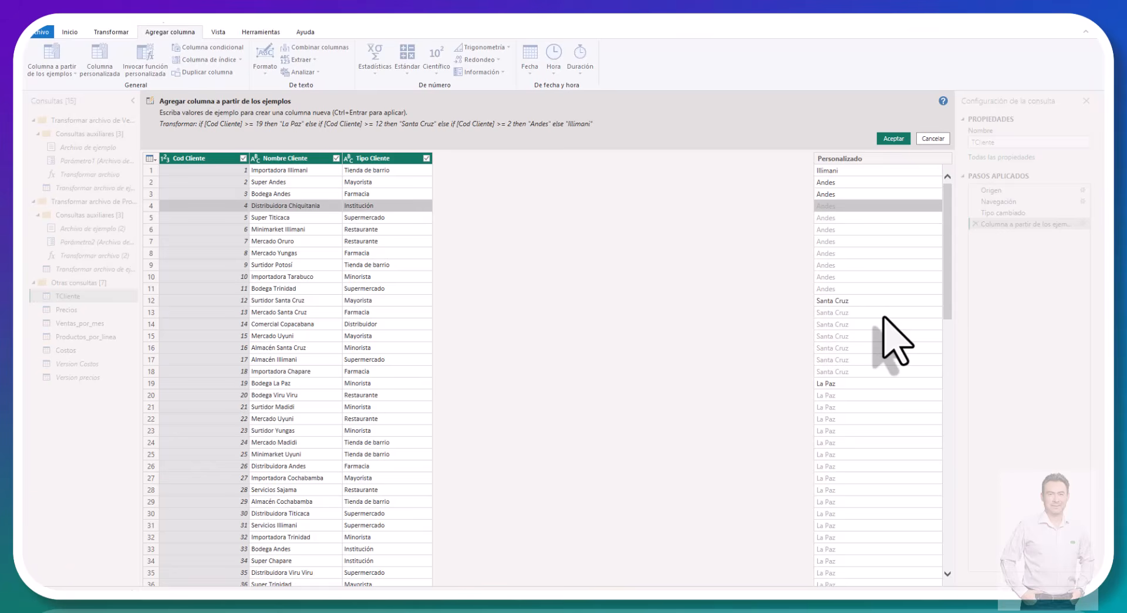
pyautogui.click(841, 205)
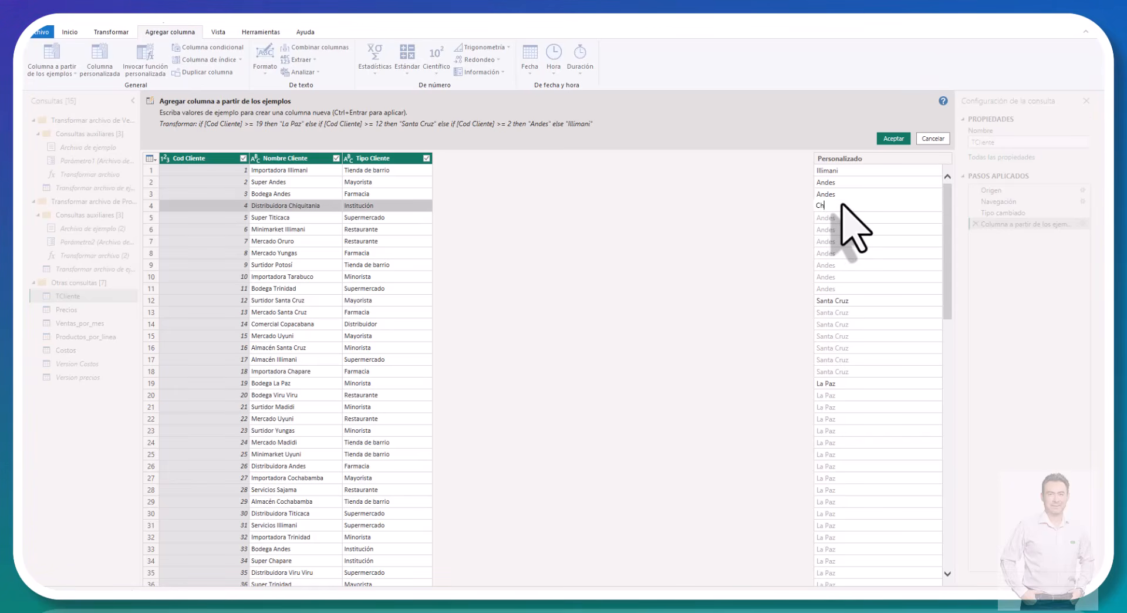
pyautogui.write('Chiquitania')
pyautogui.press('Return')
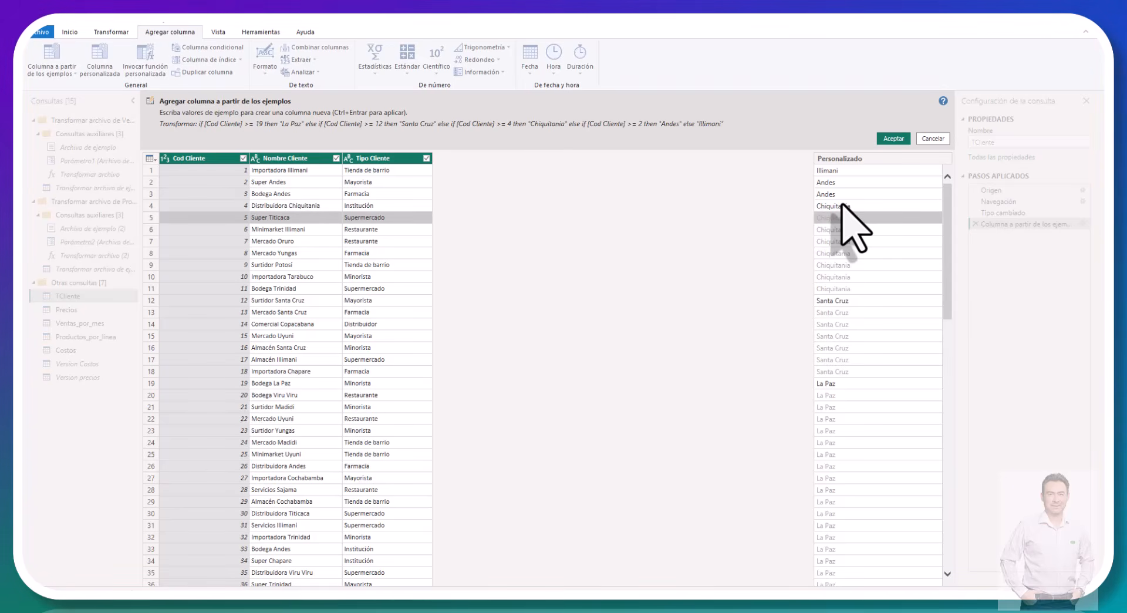
pyautogui.write('ti')
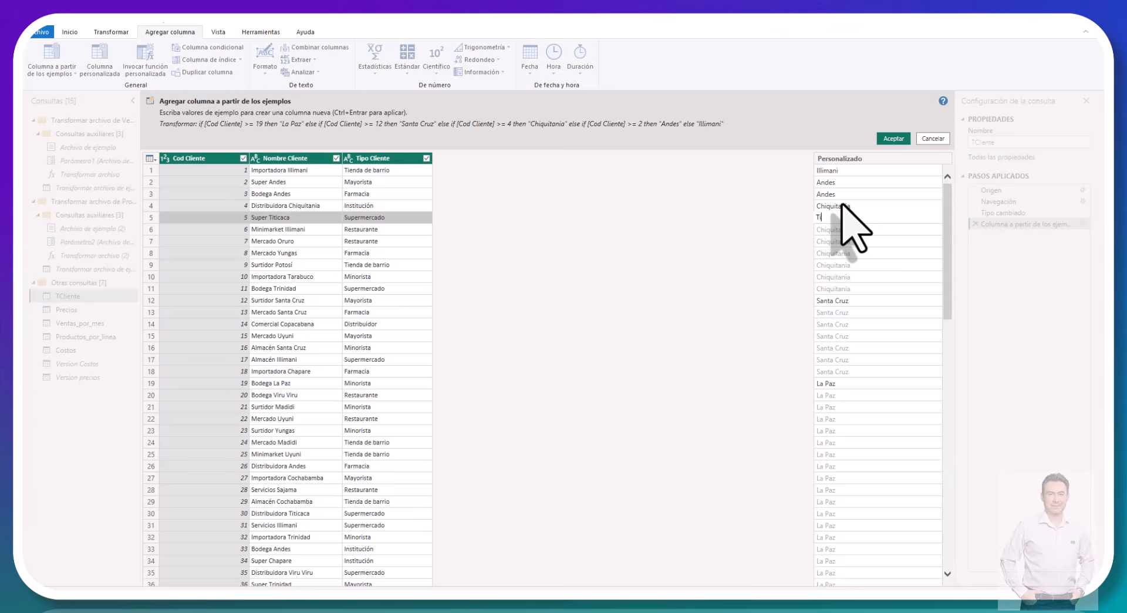
pyautogui.write('ticaca')
pyautogui.press('Return')
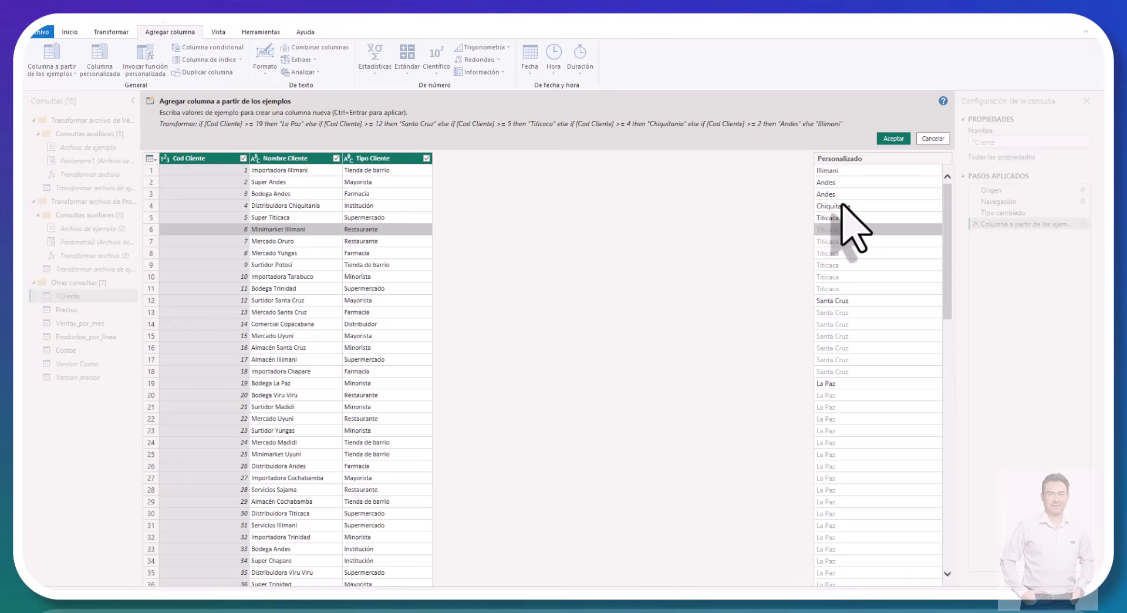
# Step: Provide Illimani as the example value for row 6 of the new column
pyautogui.write('Illimi')
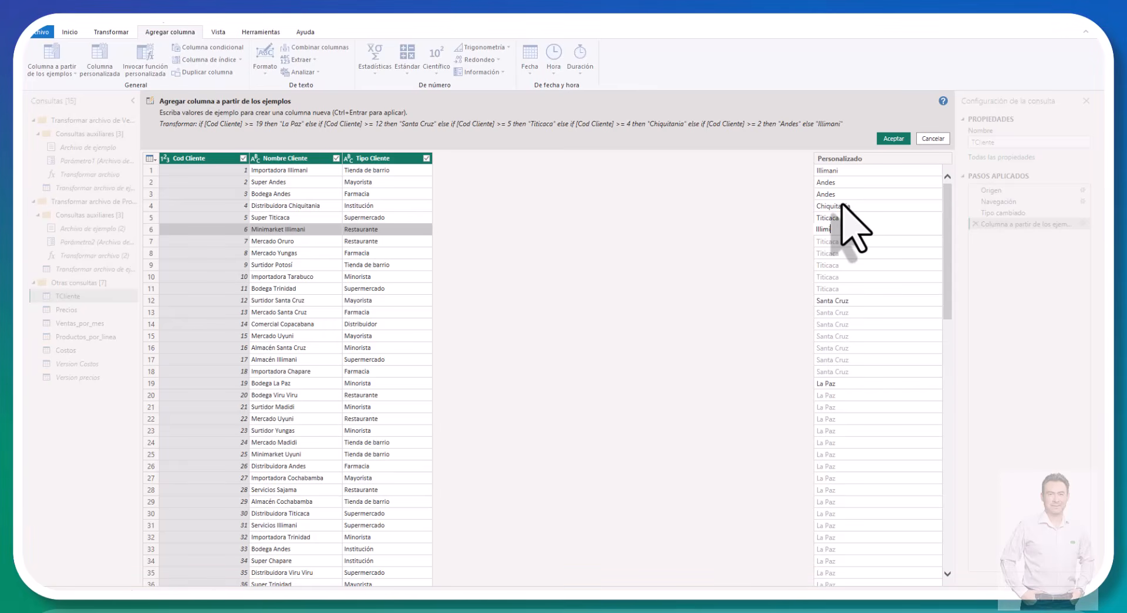
pyautogui.write('ani')
pyautogui.press('Return')
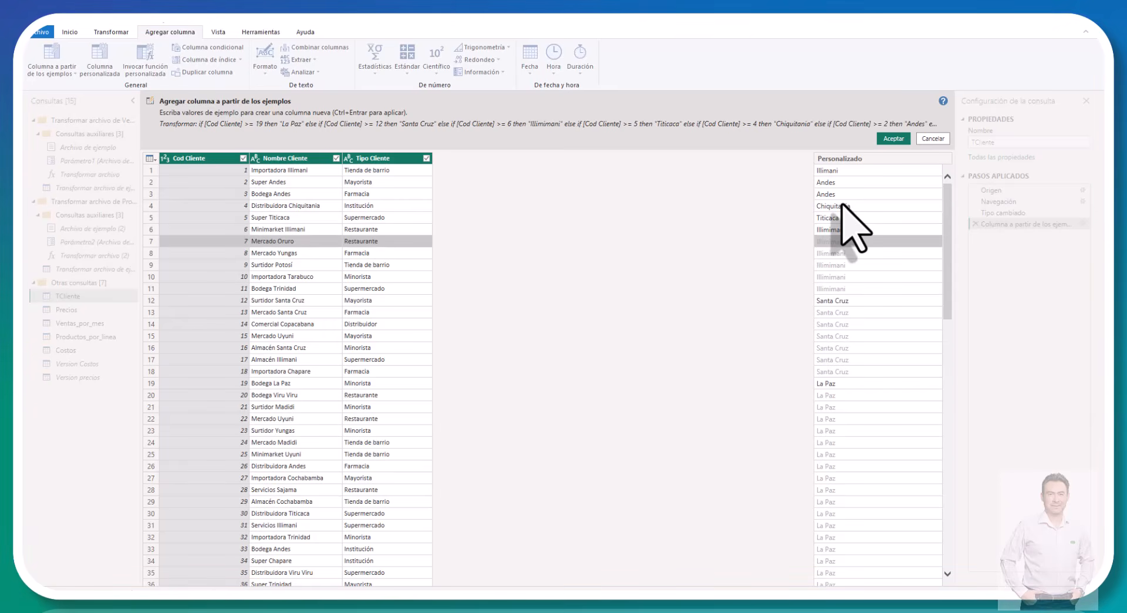
pyautogui.press('Up')
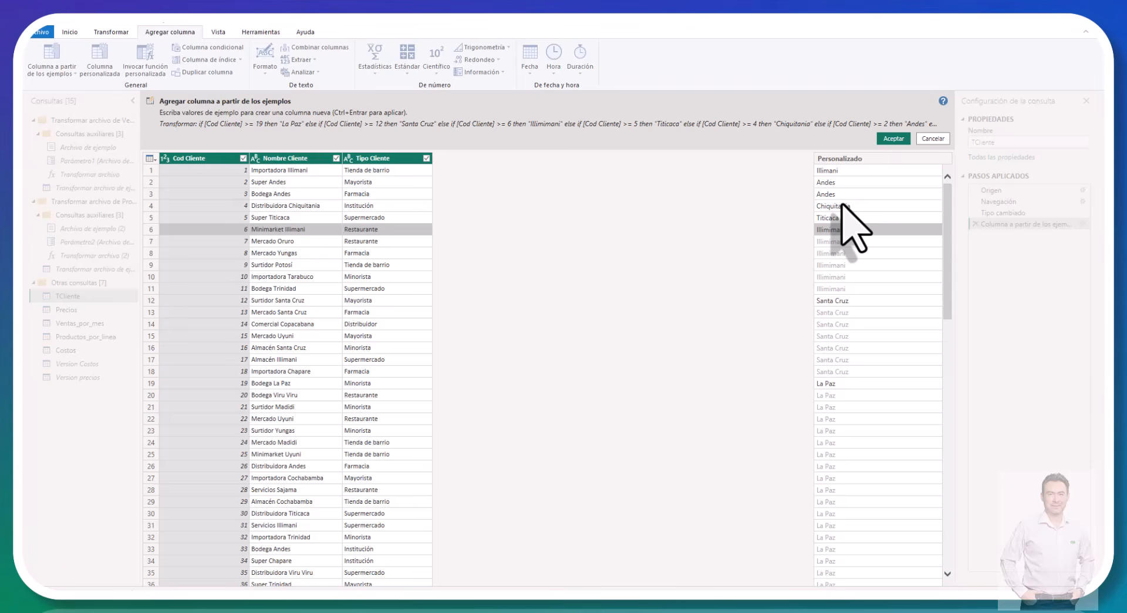
pyautogui.press('BackSpace')
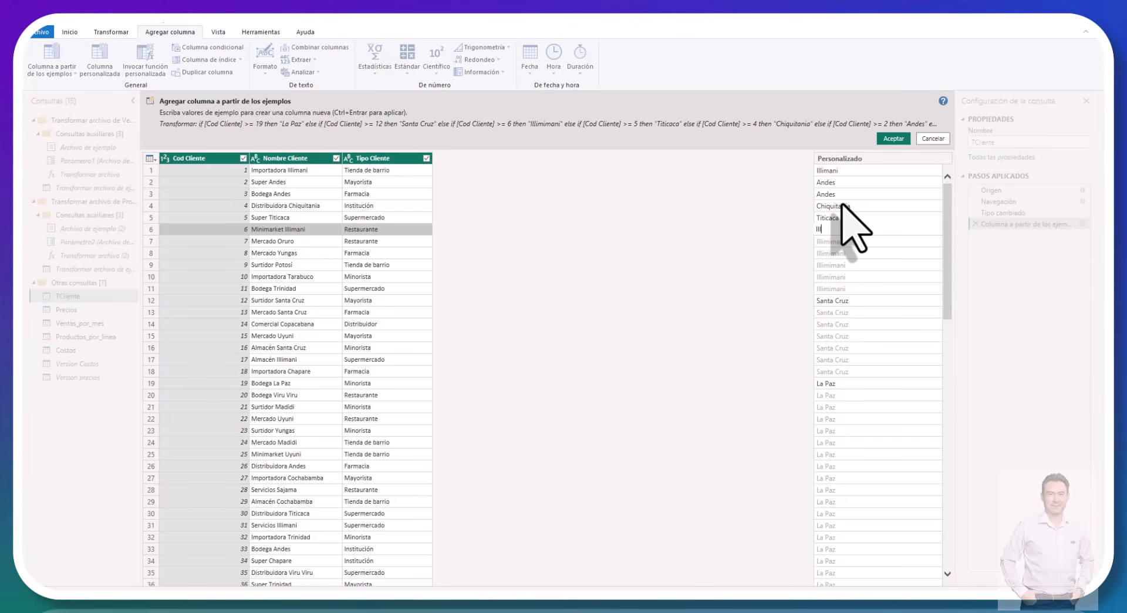
pyautogui.write('Illiman')
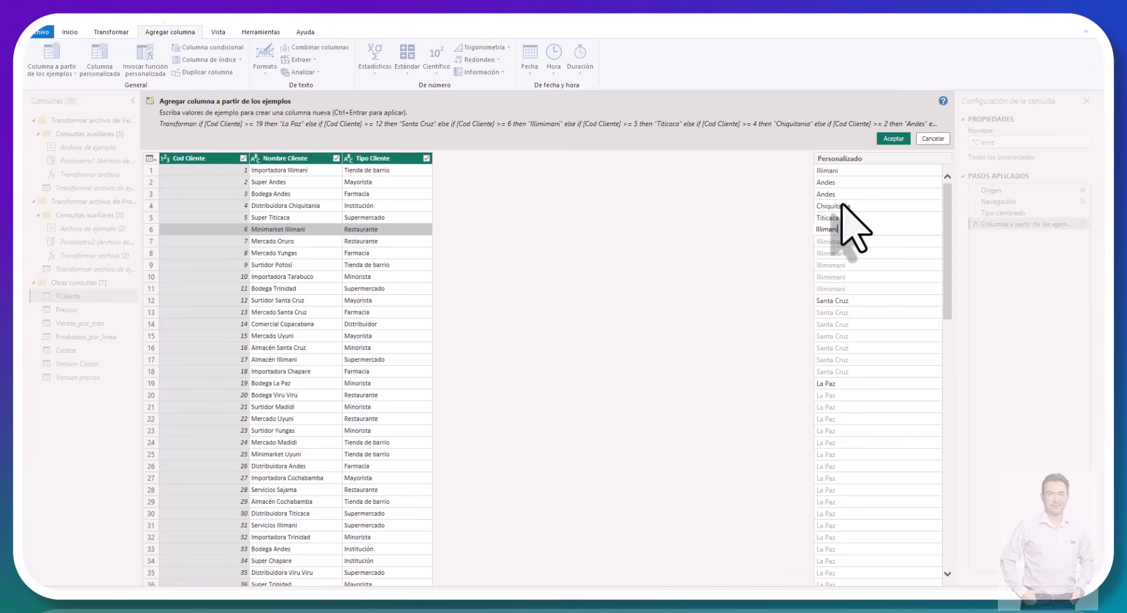
pyautogui.write('i')
pyautogui.press('Return')
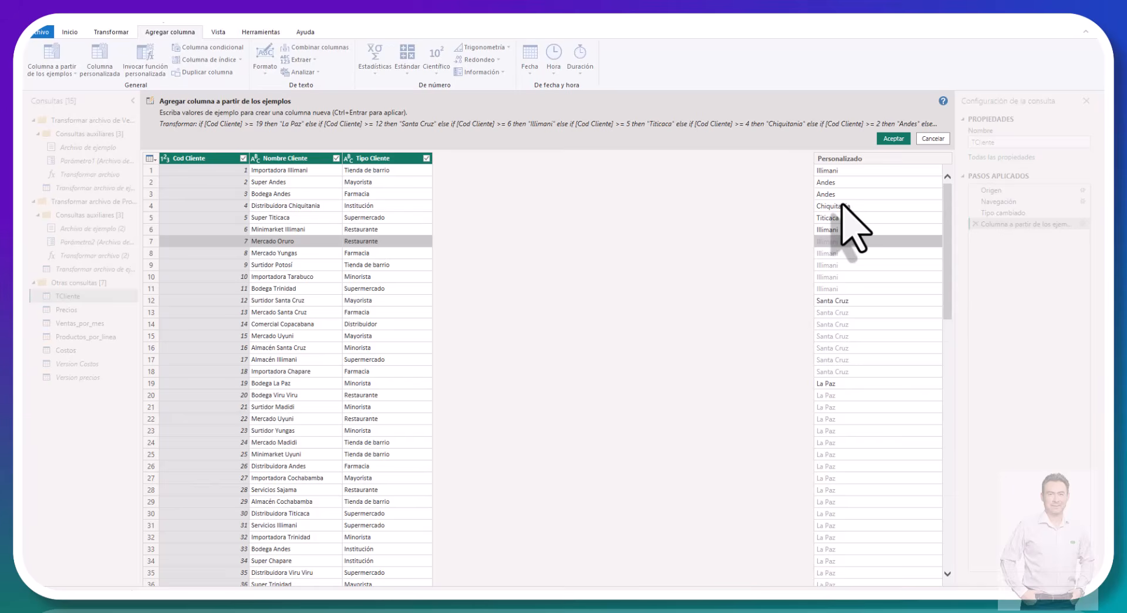
# Step: Try the examples Oruro for row 7 and Yungas for row 8, and discard the column from examples
pyautogui.write('Oruro')
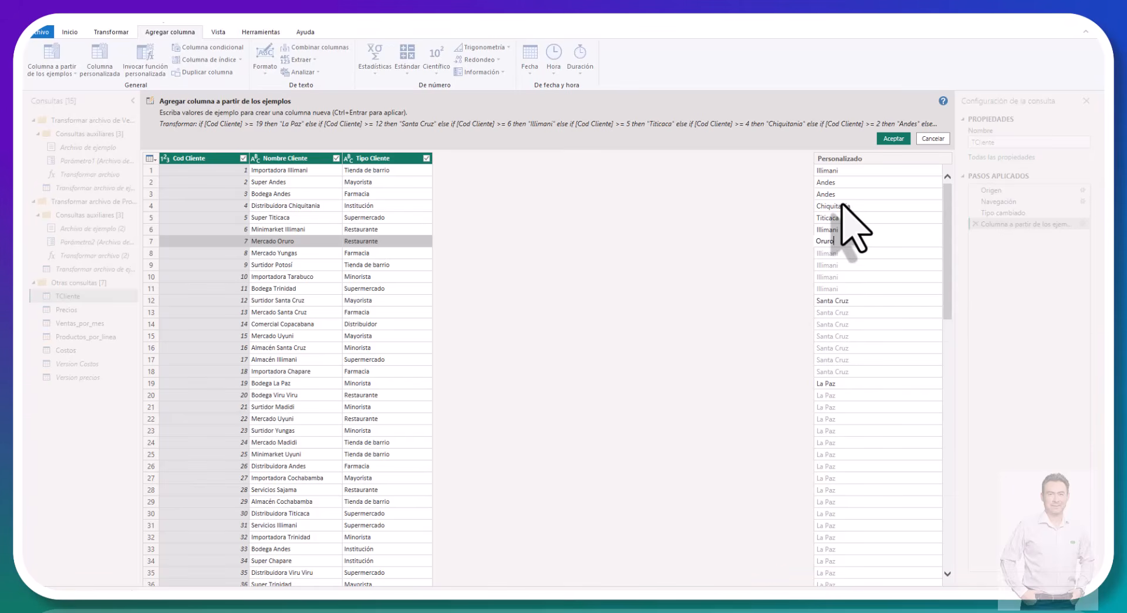
pyautogui.press('Return')
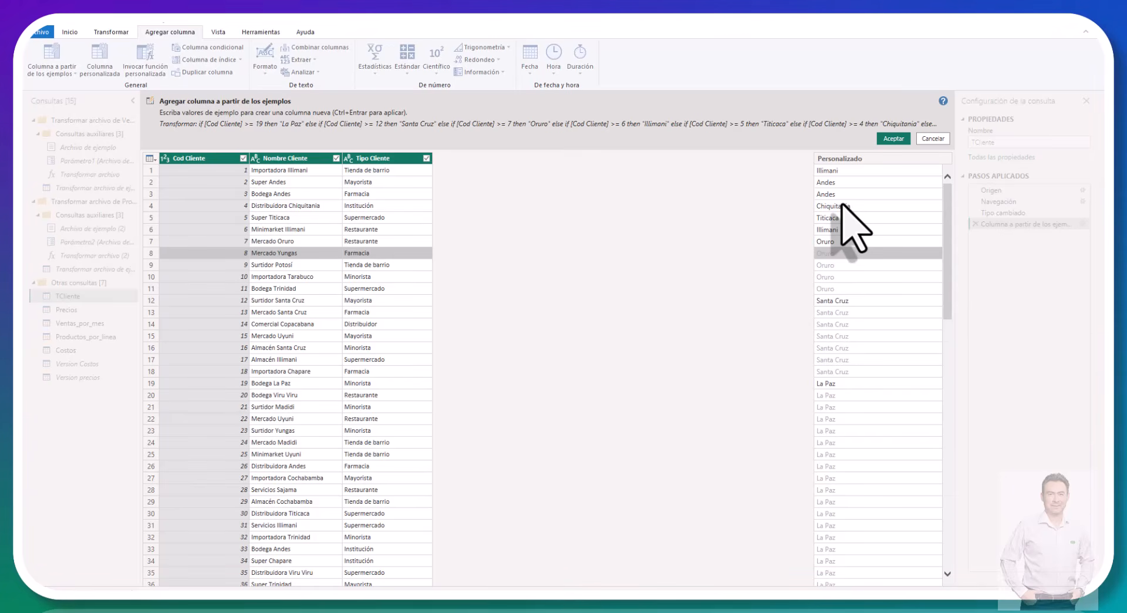
pyautogui.write('Yungas')
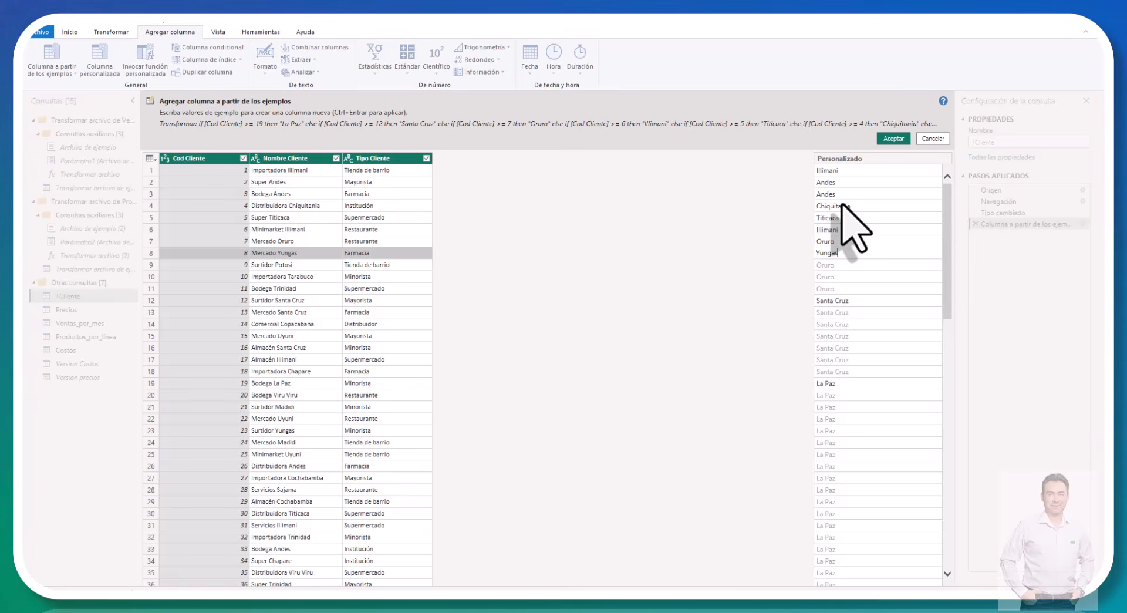
pyautogui.press('Return')
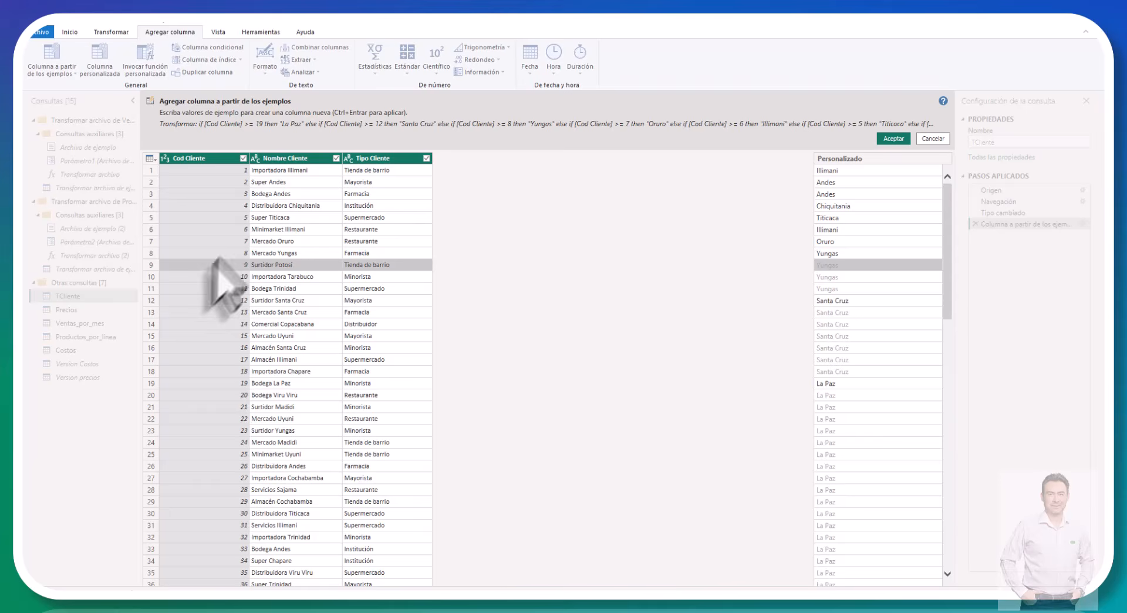
pyautogui.click(937, 139)
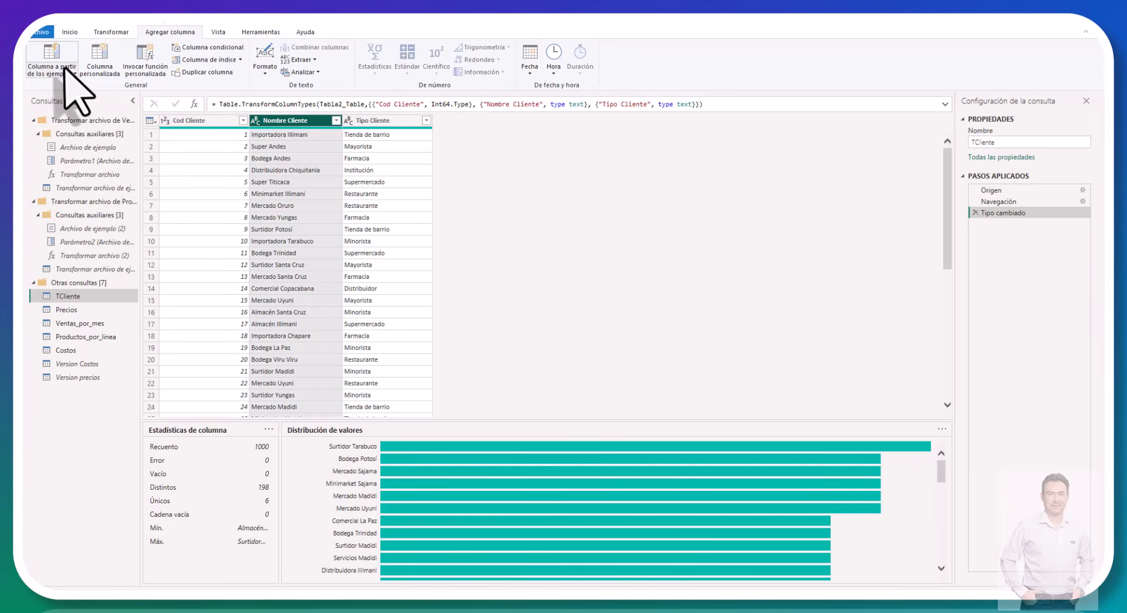
# Step: Start a column from examples based only on the selected Nombre Cliente column, with Illimani as the example for row 1
pyautogui.click(72, 73)
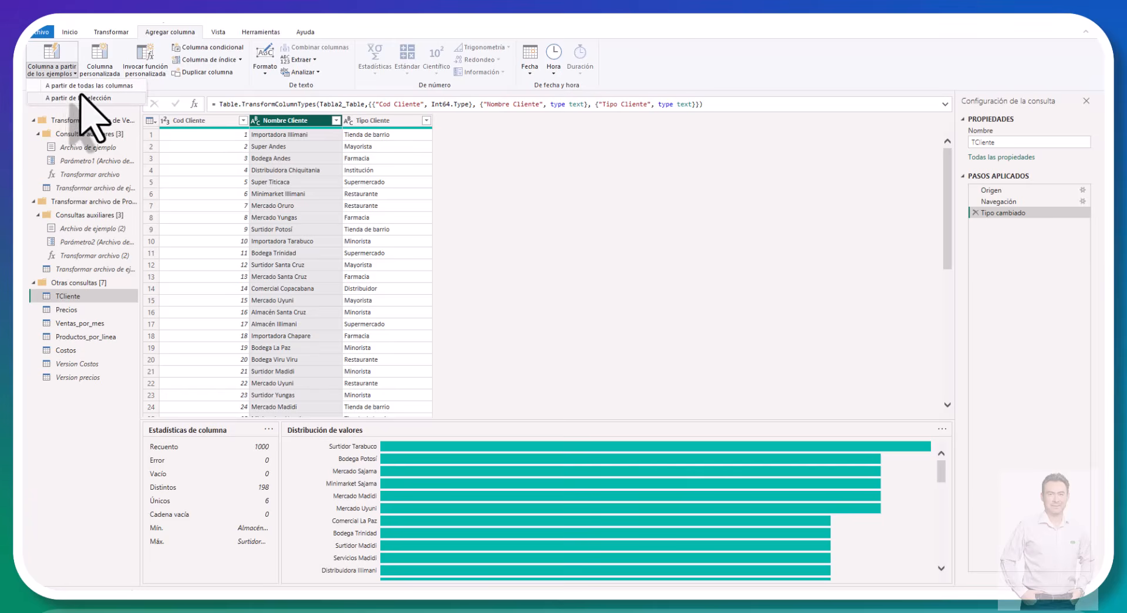
pyautogui.click(70, 98)
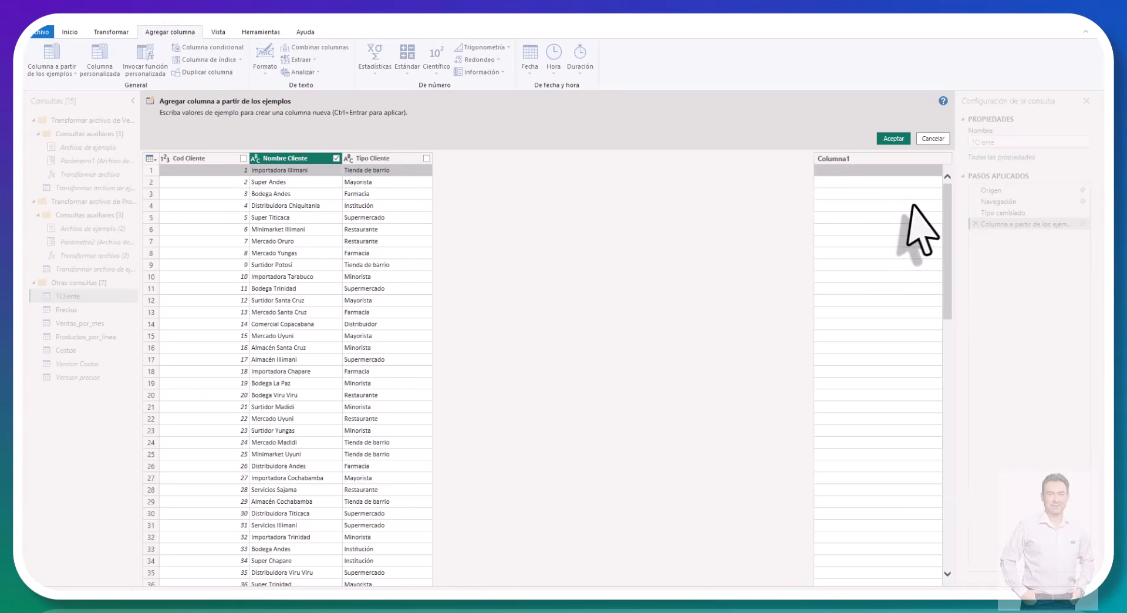
pyautogui.click(848, 170)
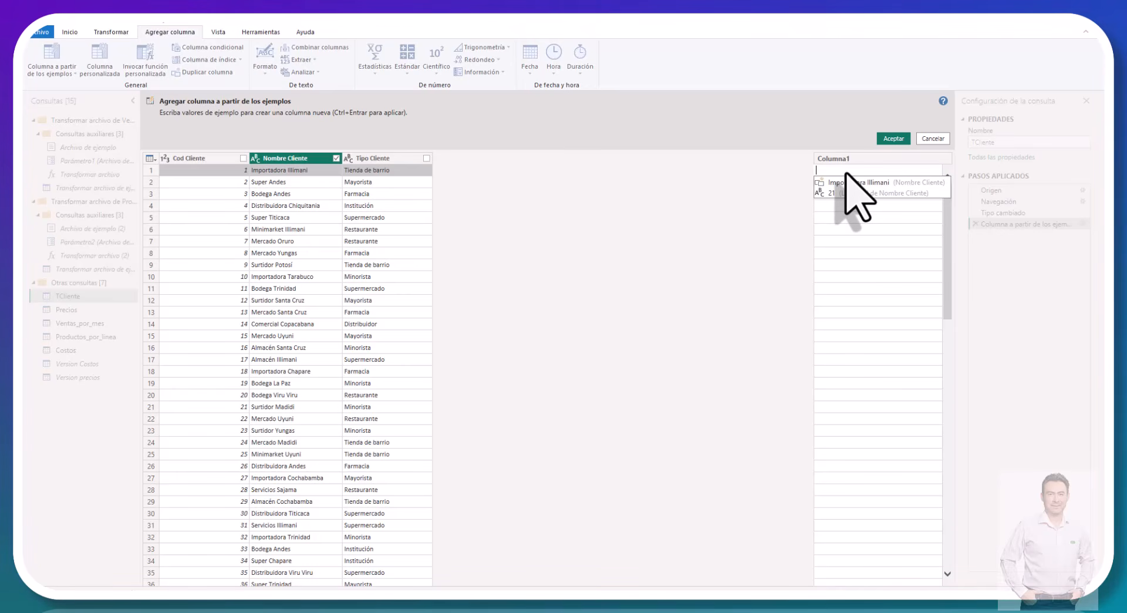
pyautogui.write('Ilimani')
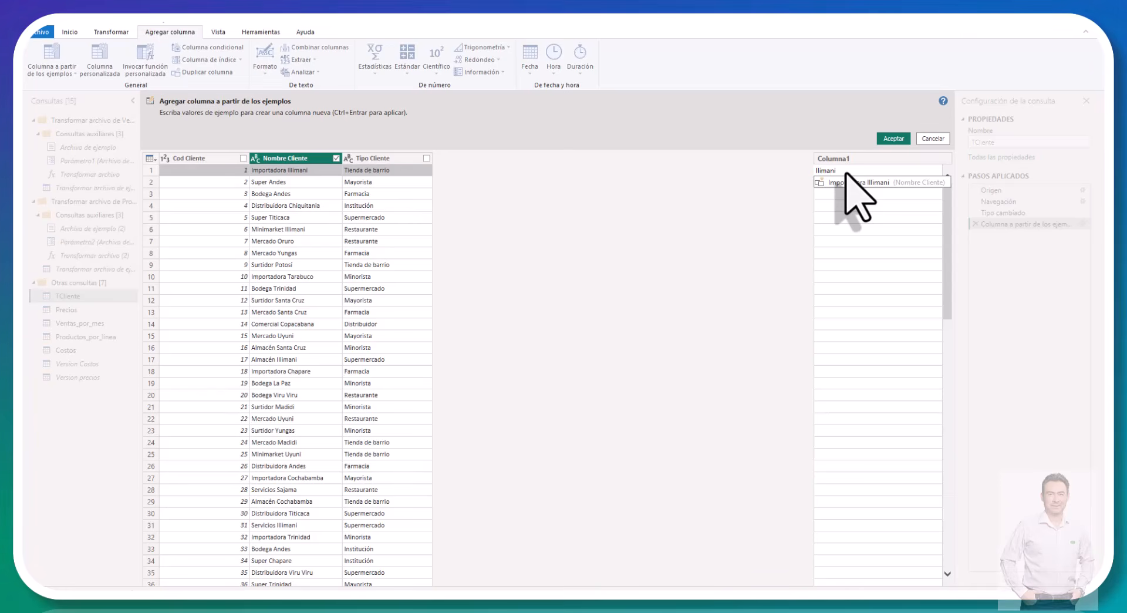
pyautogui.press('Return')
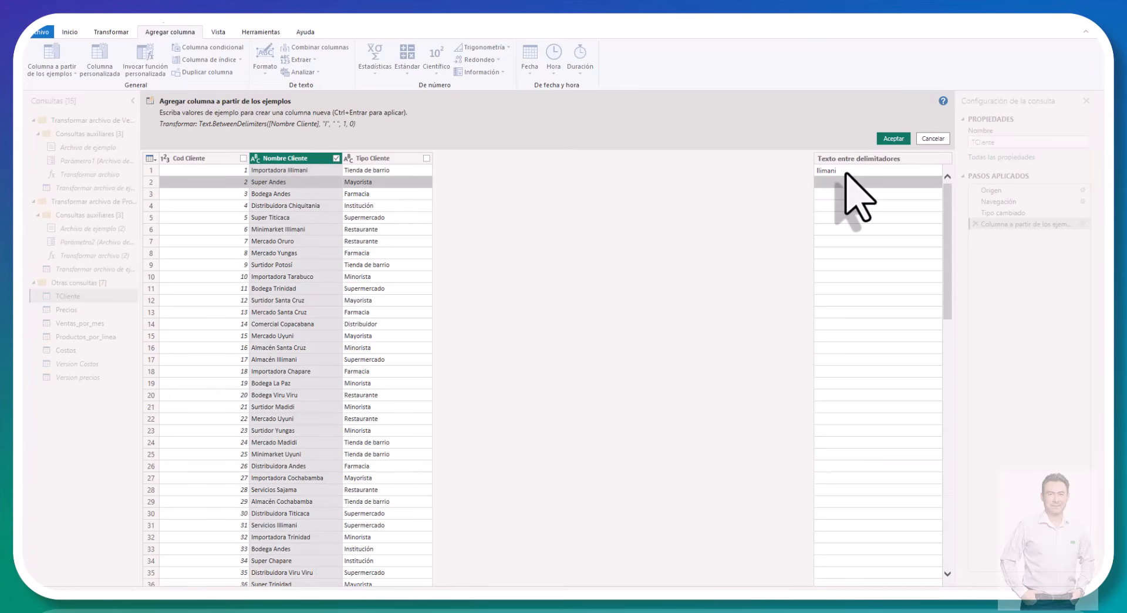
pyautogui.click(846, 172)
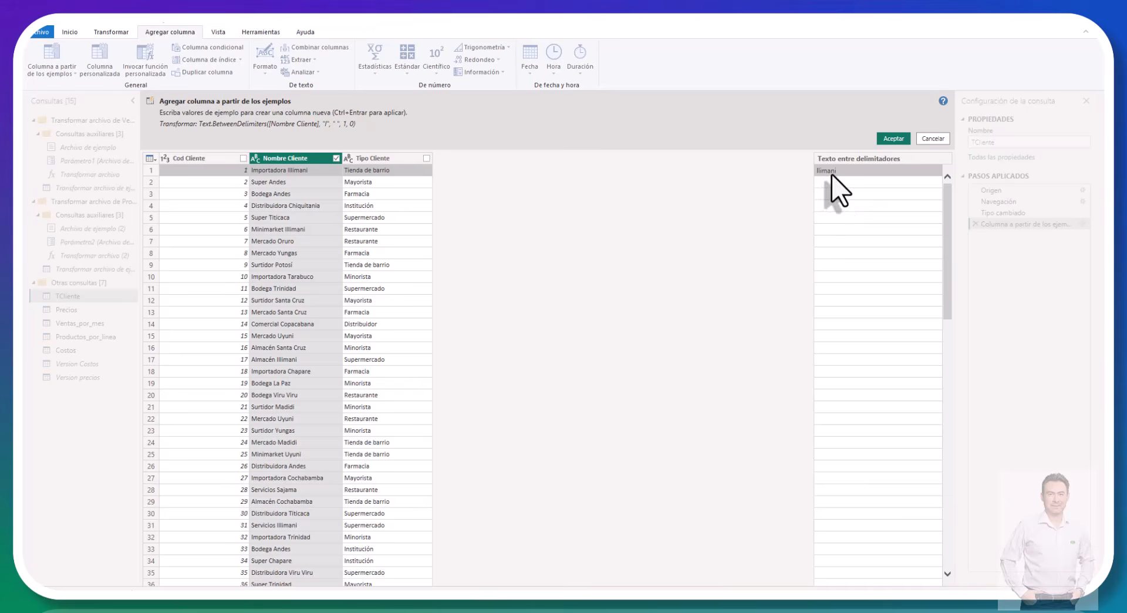
pyautogui.doubleClick(831, 171)
pyautogui.write('Illimani')
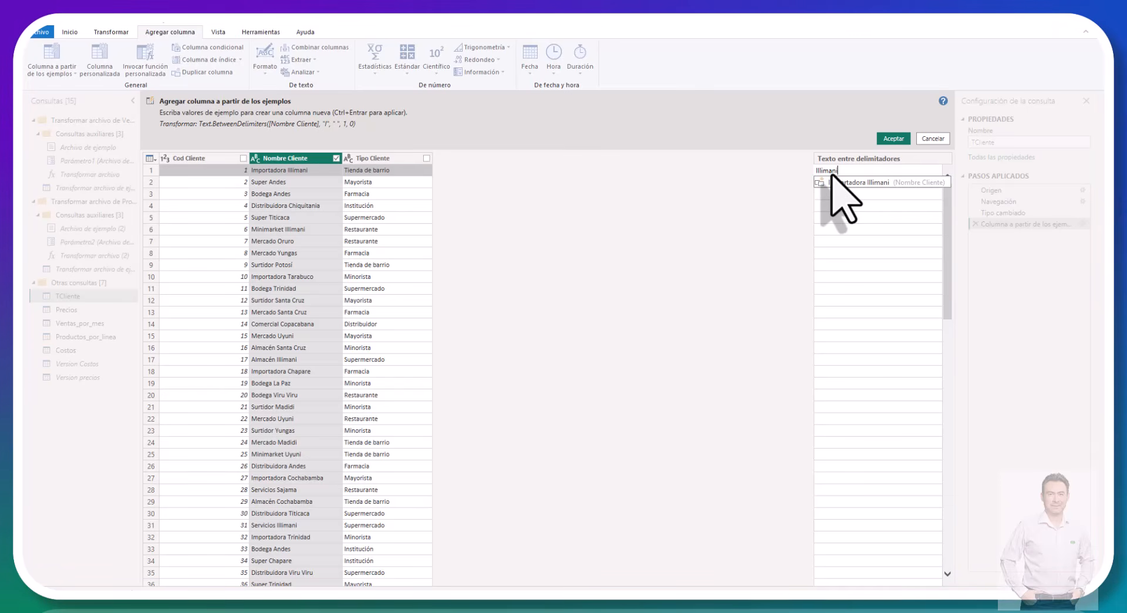
pyautogui.press('Return')
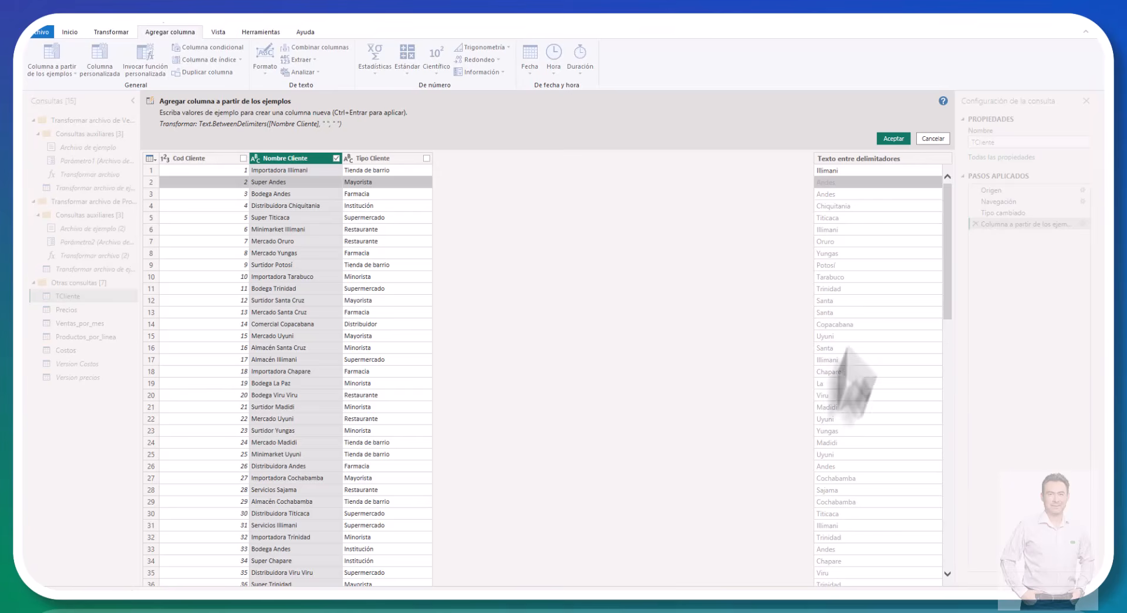
# Step: Correct the suggested value in row 12 of the new column to Santa Cruz
pyautogui.click(849, 303)
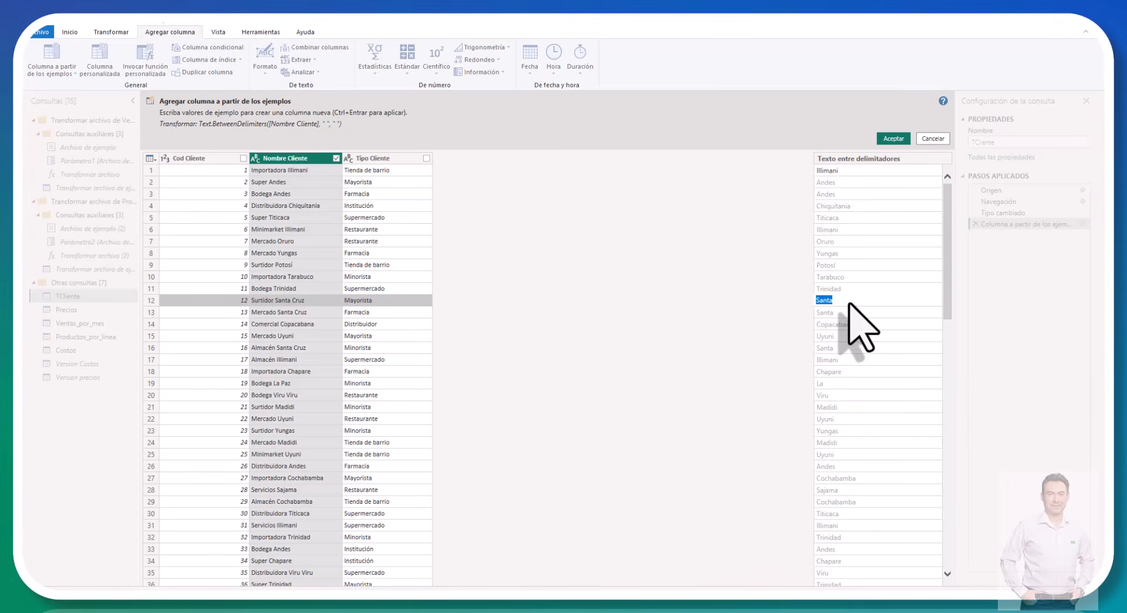
pyautogui.press('End')
pyautogui.write('Cruz')
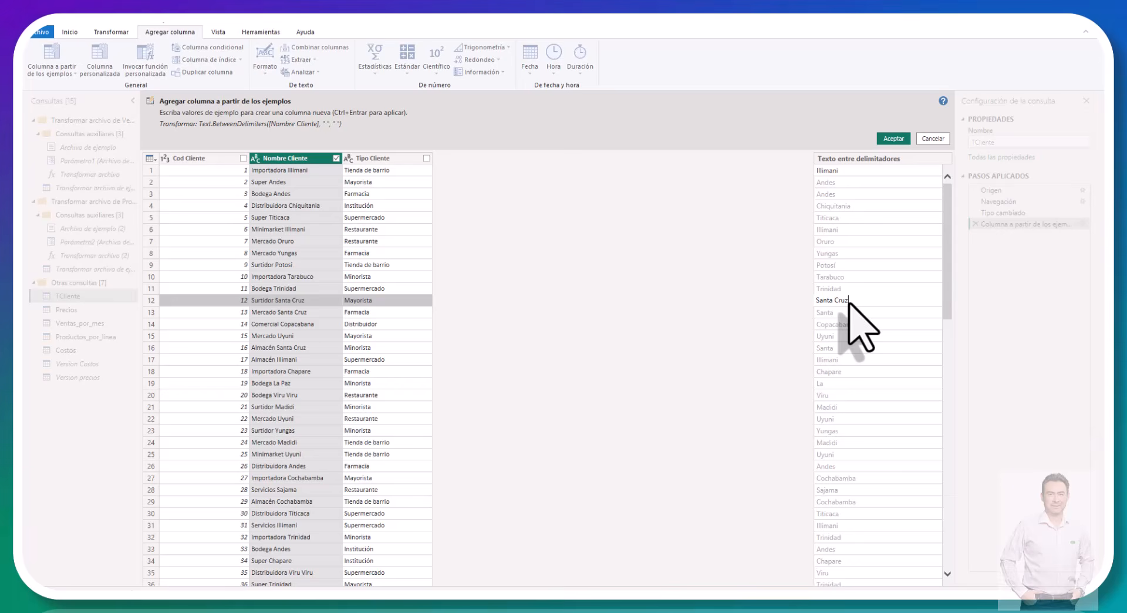
pyautogui.press('Return')
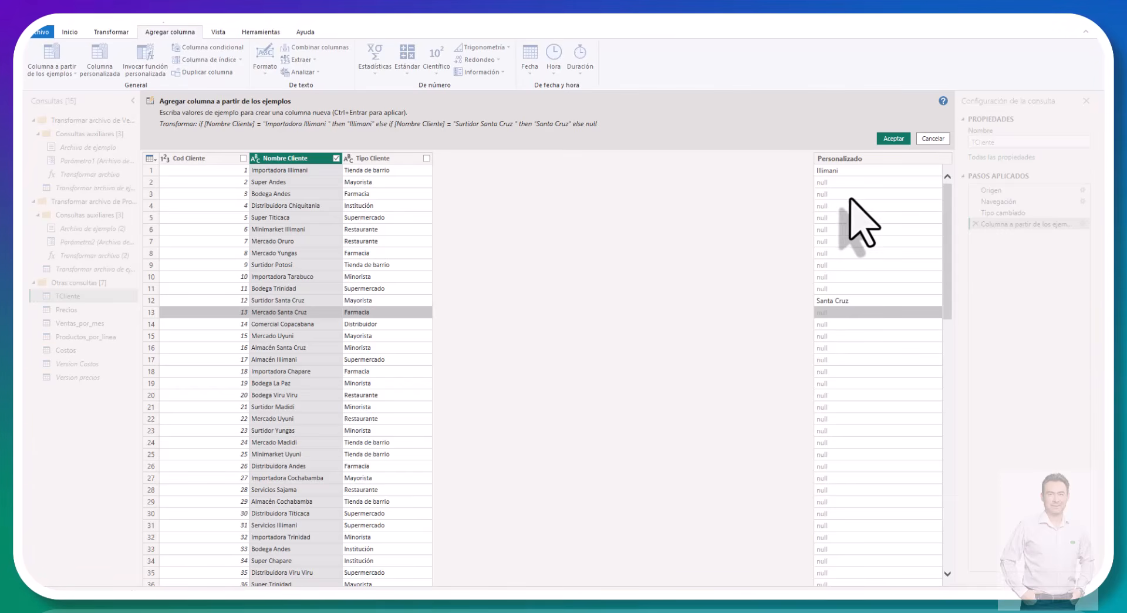
# Step: Try Andes as the example for rows 2 and 3, and discard the column from examples
pyautogui.click(834, 182)
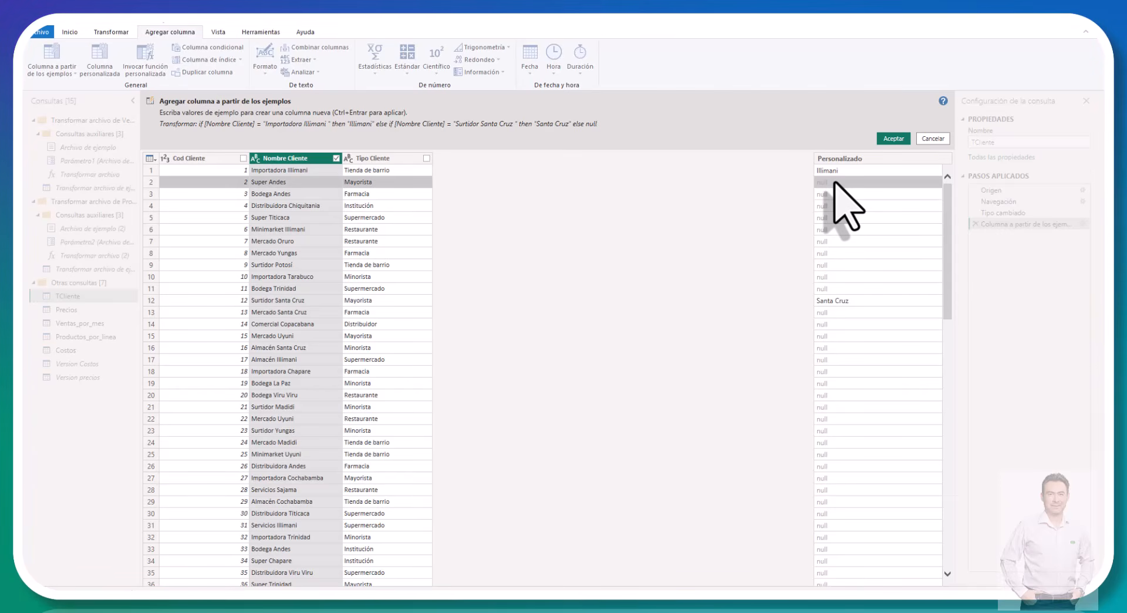
pyautogui.write('Andes')
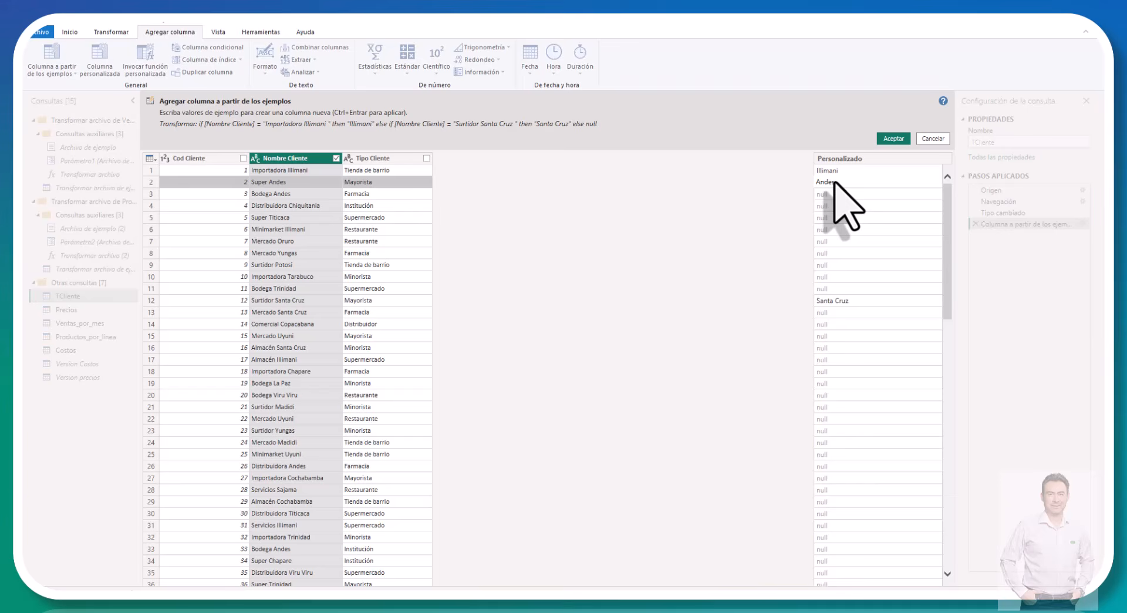
pyautogui.press('Return')
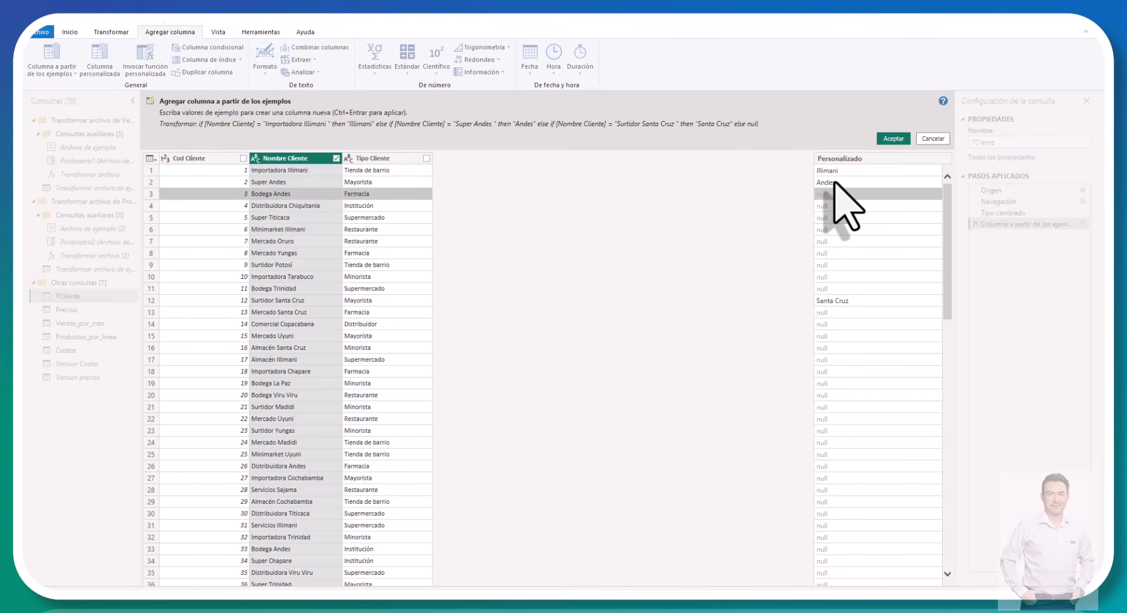
pyautogui.write('Andes')
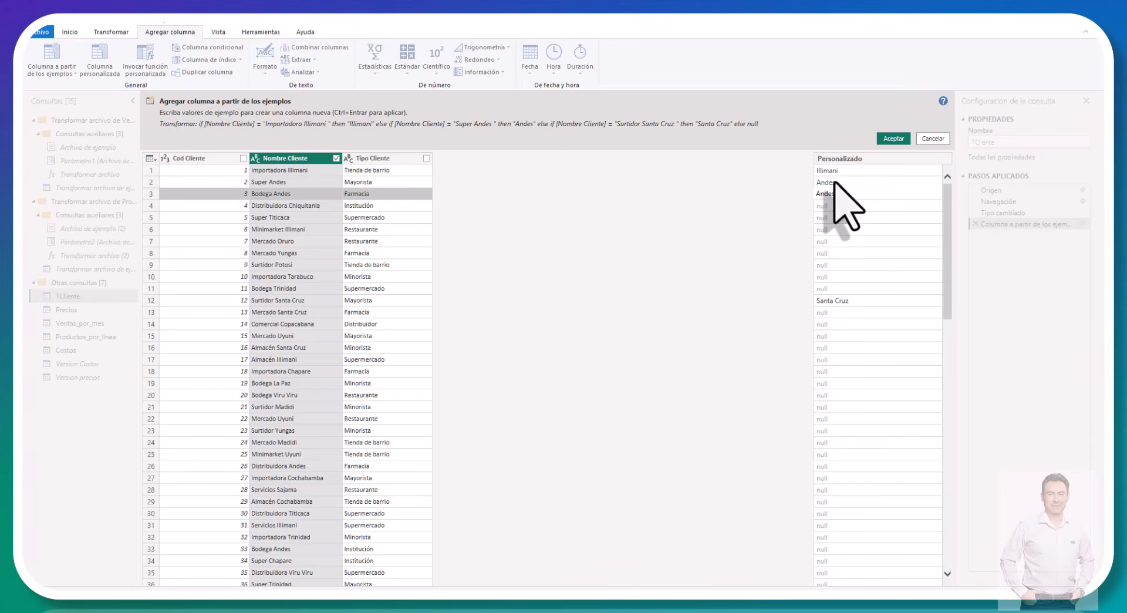
pyautogui.press('Return')
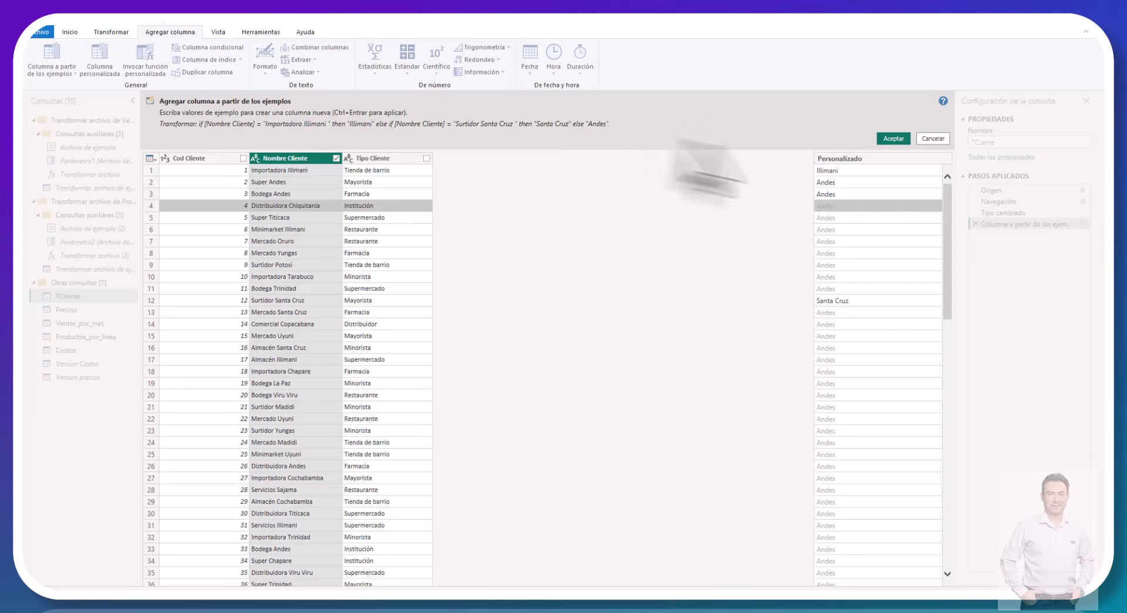
pyautogui.click(930, 140)
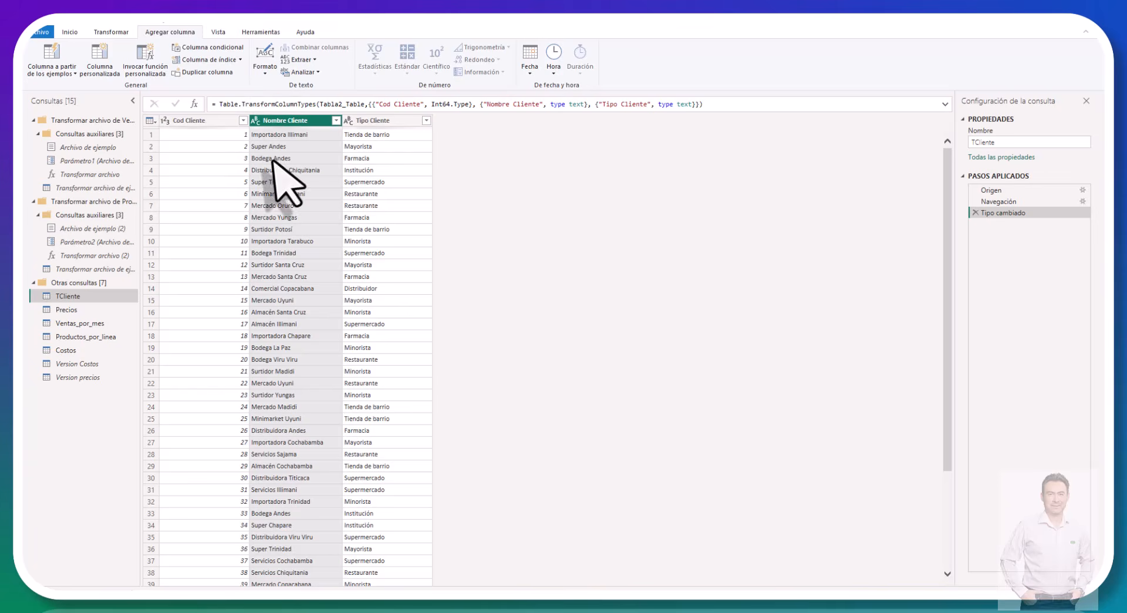
# Step: Restart a column from examples using only the Nombre Cliente selection, and give Illimani as the row 1 example
pyautogui.click(66, 74)
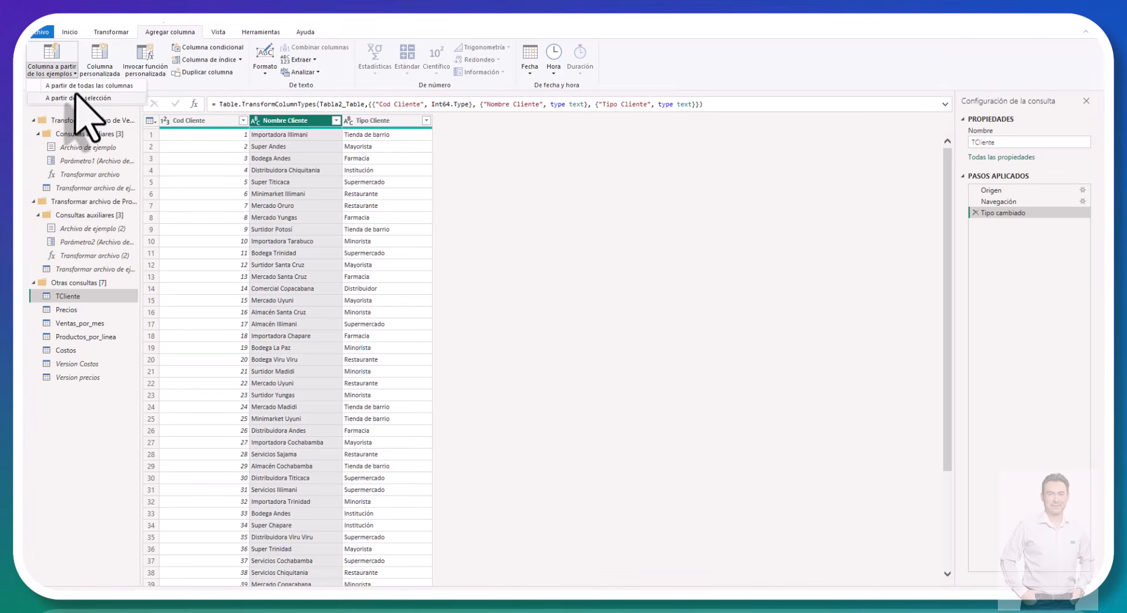
pyautogui.click(76, 98)
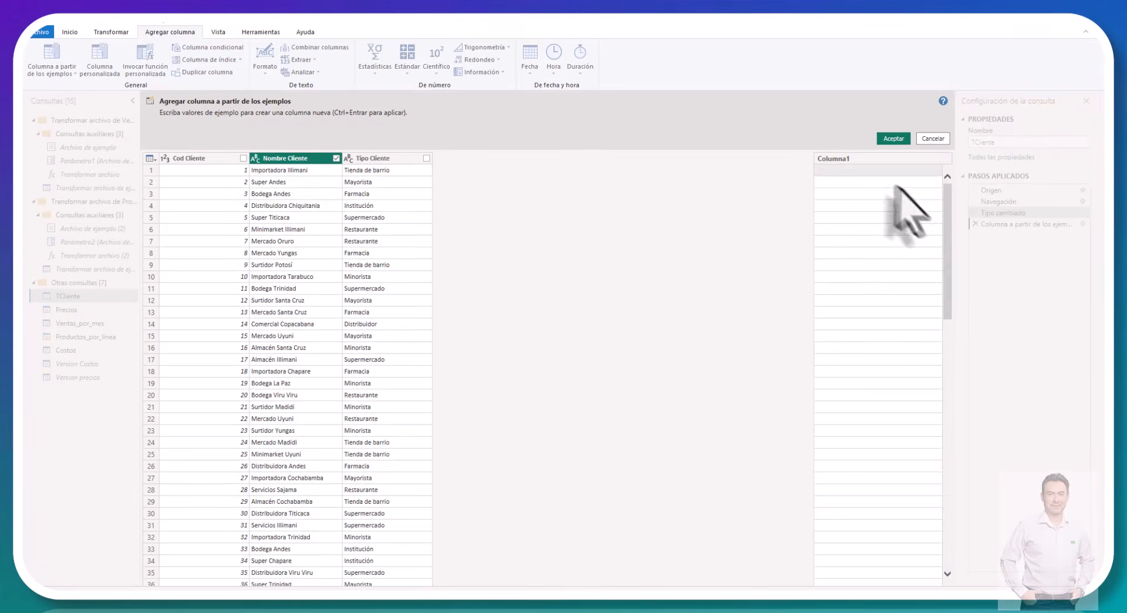
pyautogui.doubleClick(843, 172)
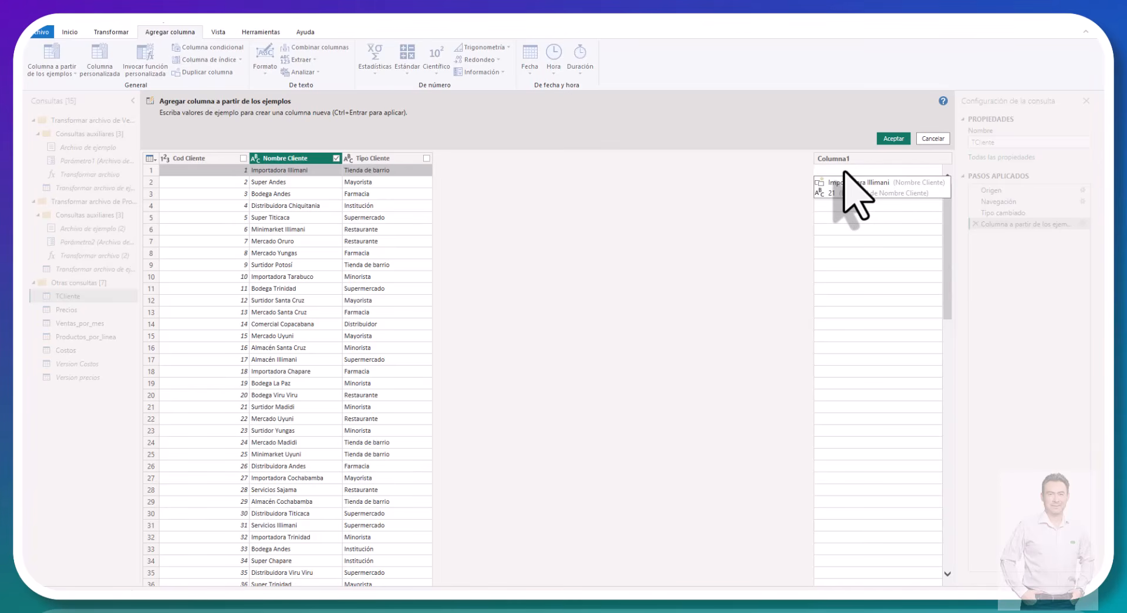
pyautogui.write('Ilimani')
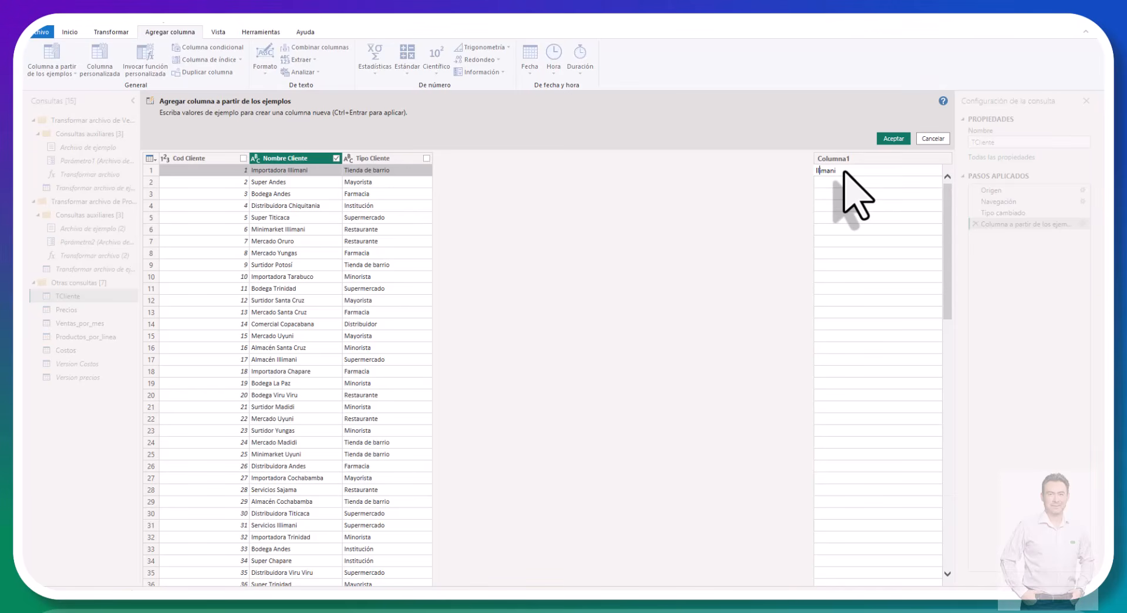
pyautogui.write('l')
pyautogui.press('Return')
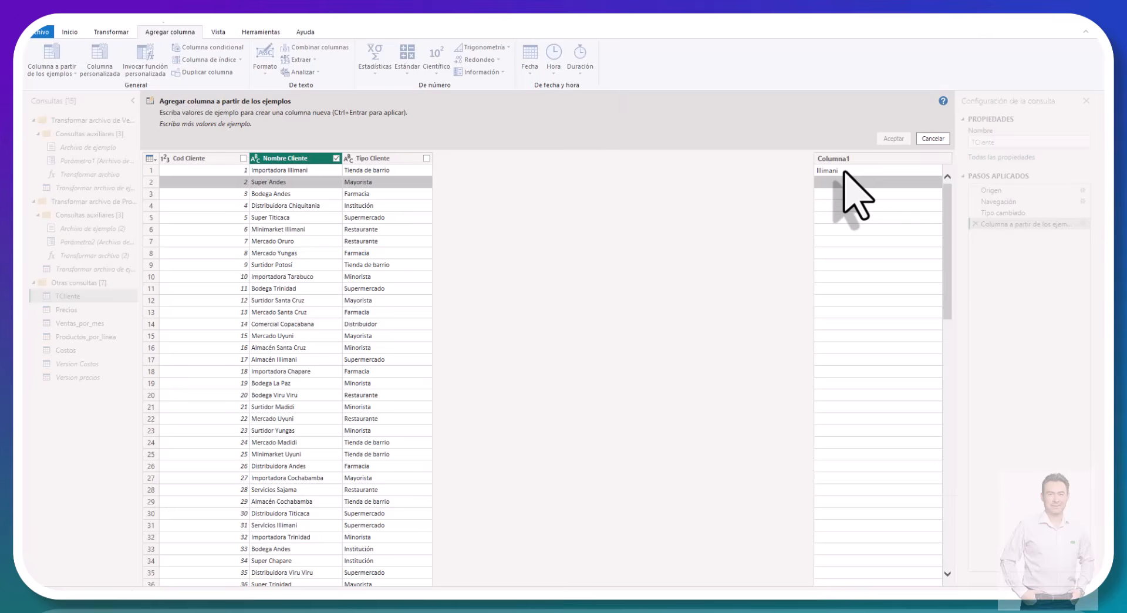
# Step: Give Andes as the example for rows 2 and 3 of the new column, and Chiquitania for row 4
pyautogui.write('Andes')
pyautogui.press('Return')
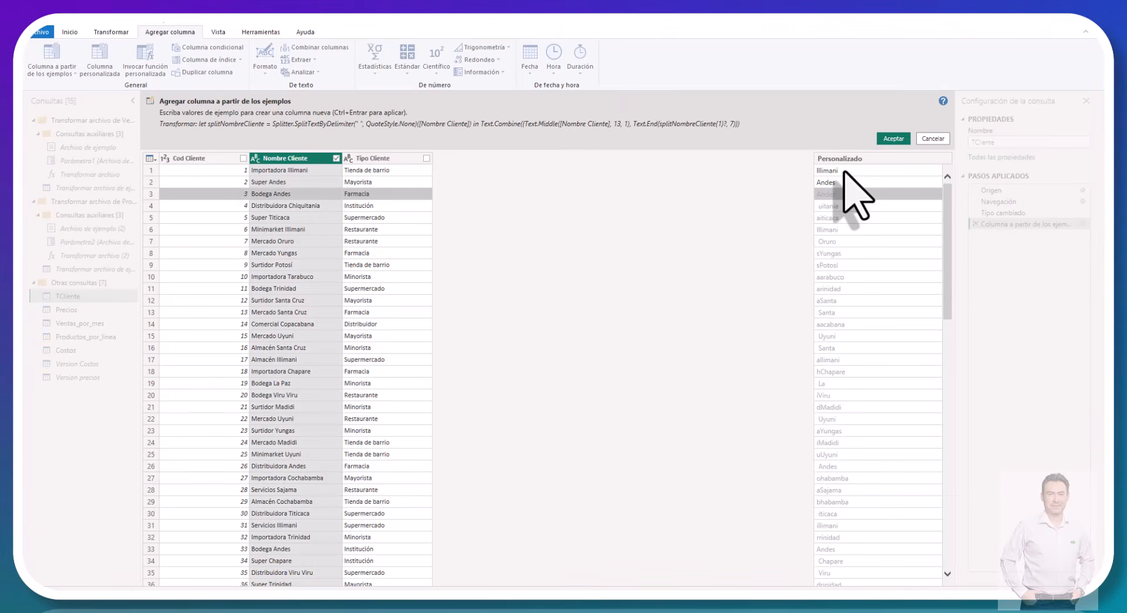
pyautogui.write('Andes')
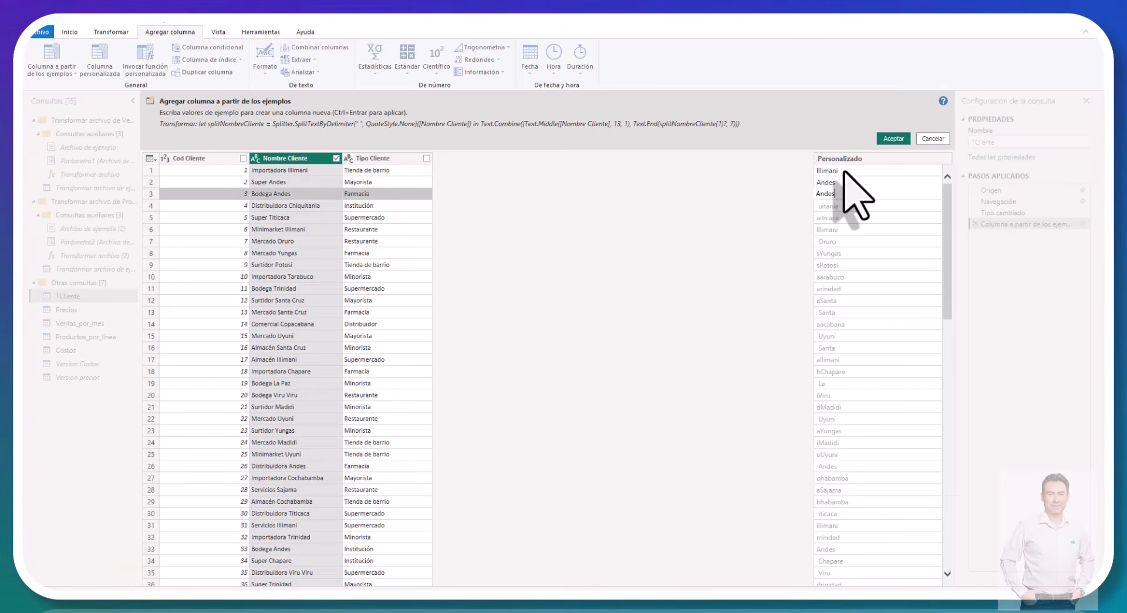
pyautogui.press('Return')
pyautogui.write('Ch')
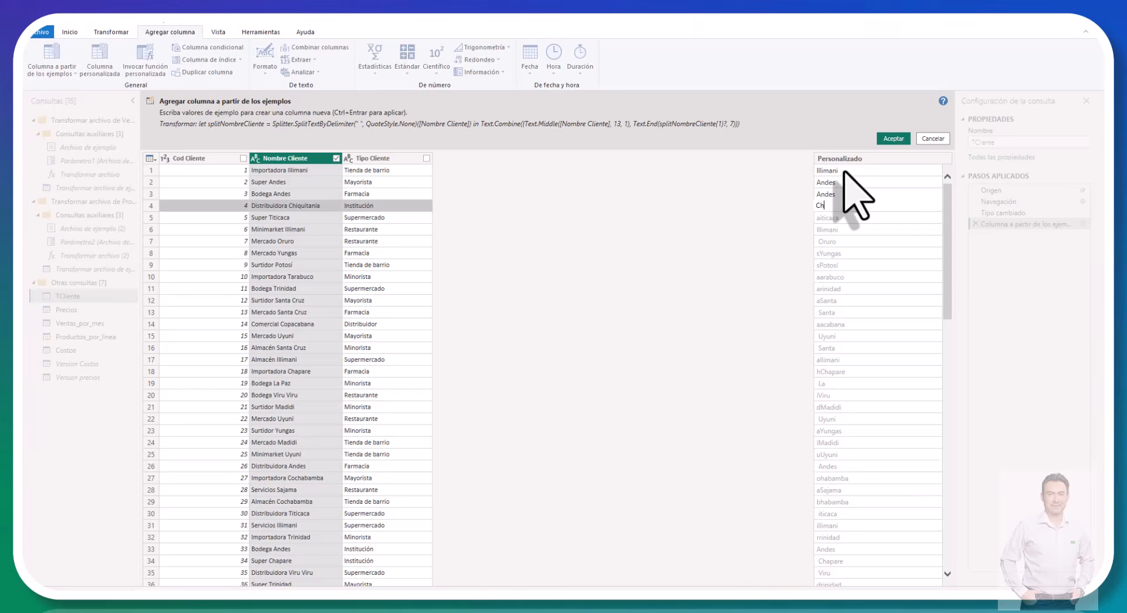
pyautogui.write('iquitan')
pyautogui.press('Return')
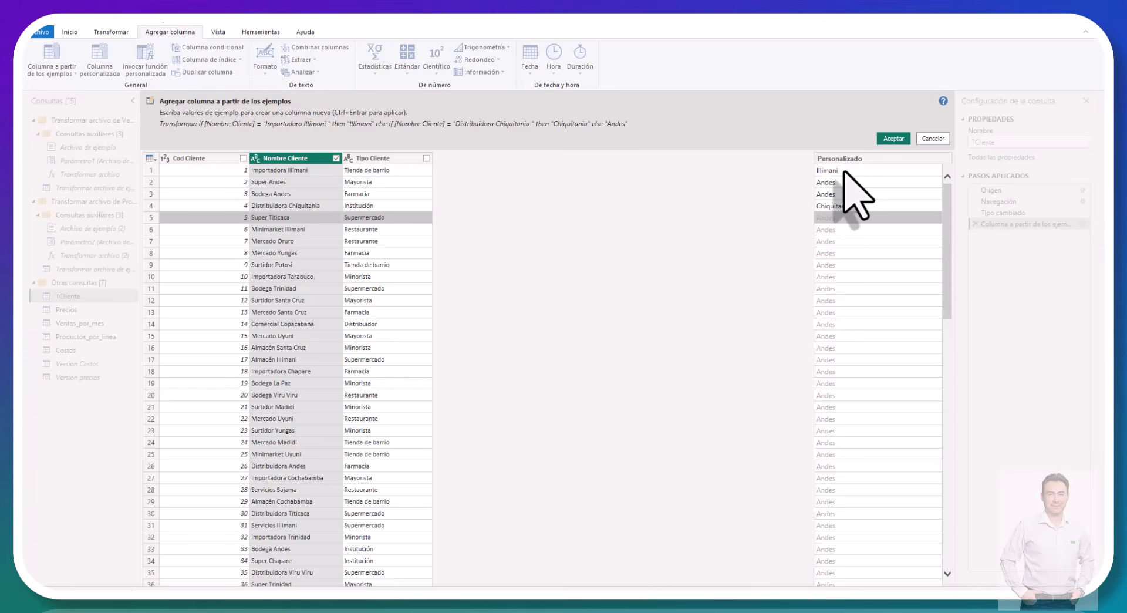
pyautogui.press('Up')
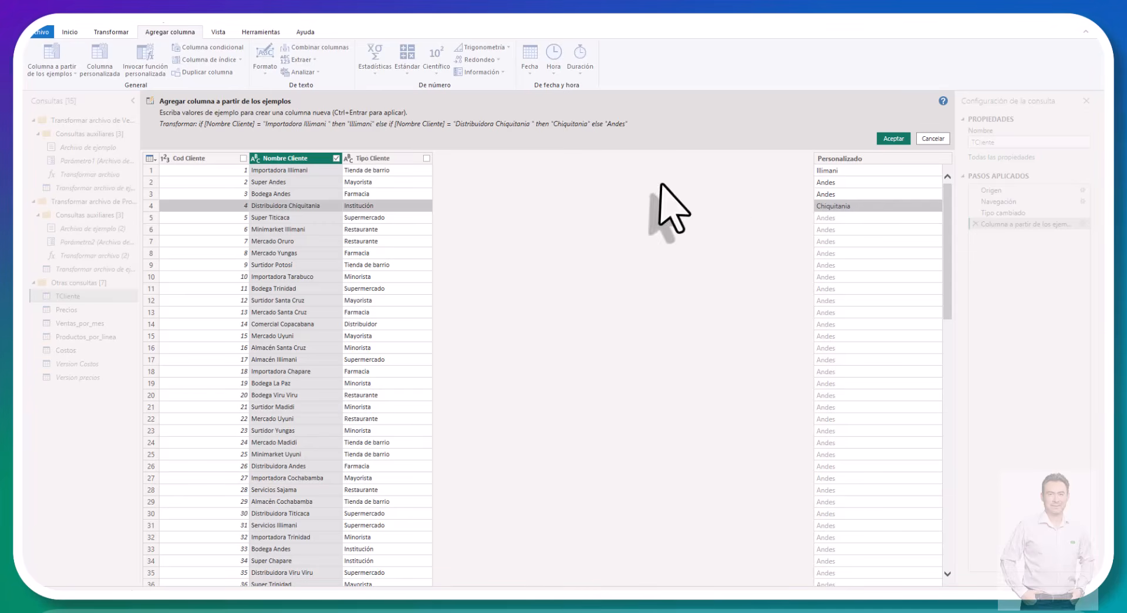
# Step: Enter Titicaca as the row 5 example in the new column
pyautogui.click(830, 216)
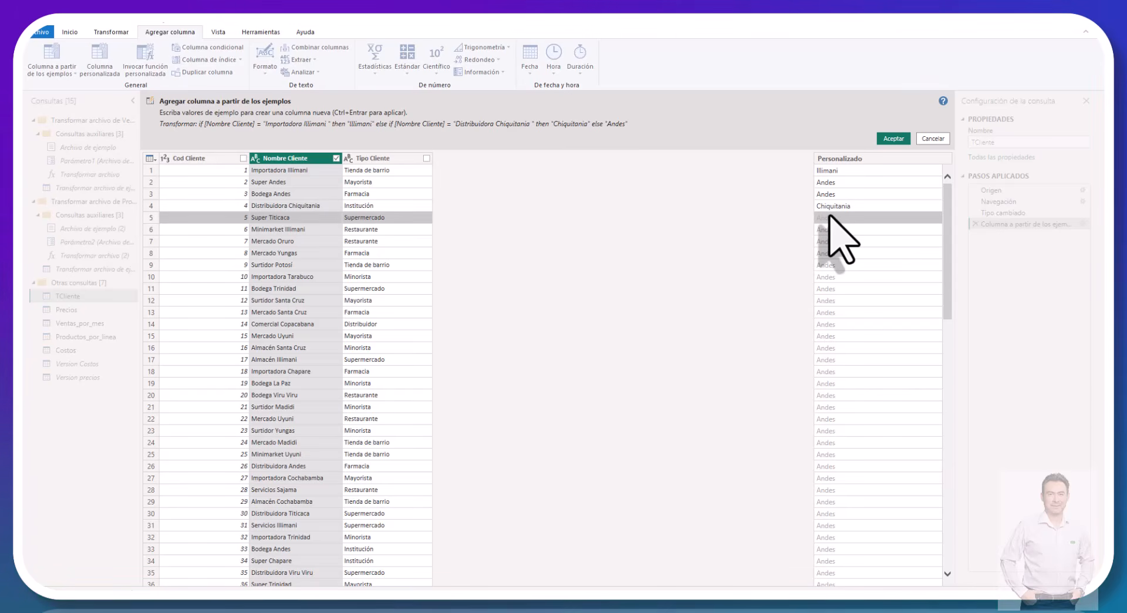
pyautogui.write('Tit')
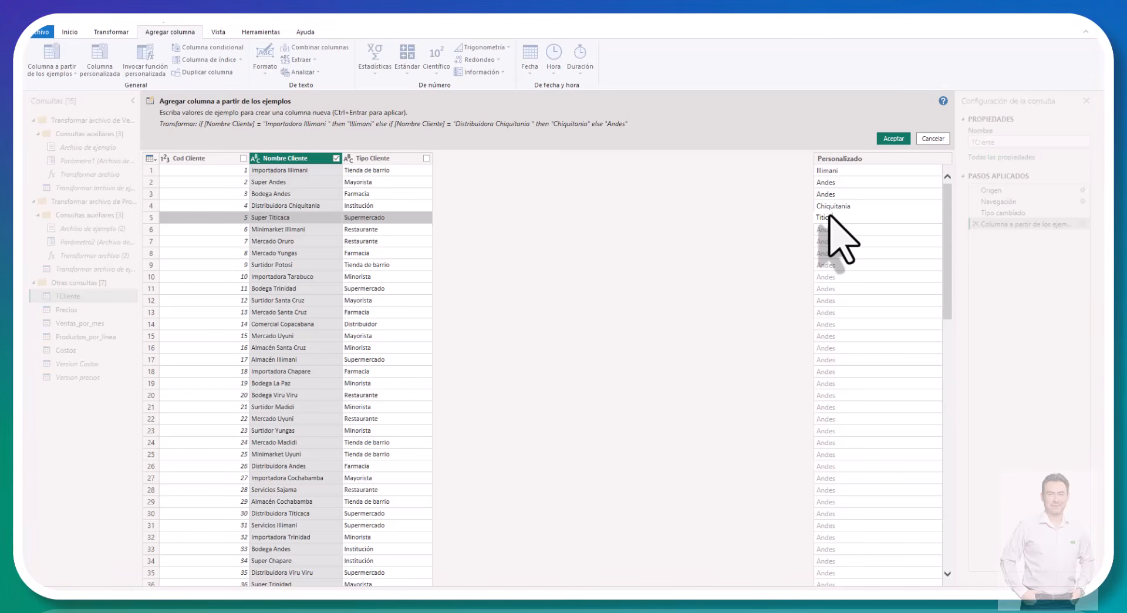
pyautogui.write('icaca')
pyautogui.press('Return')
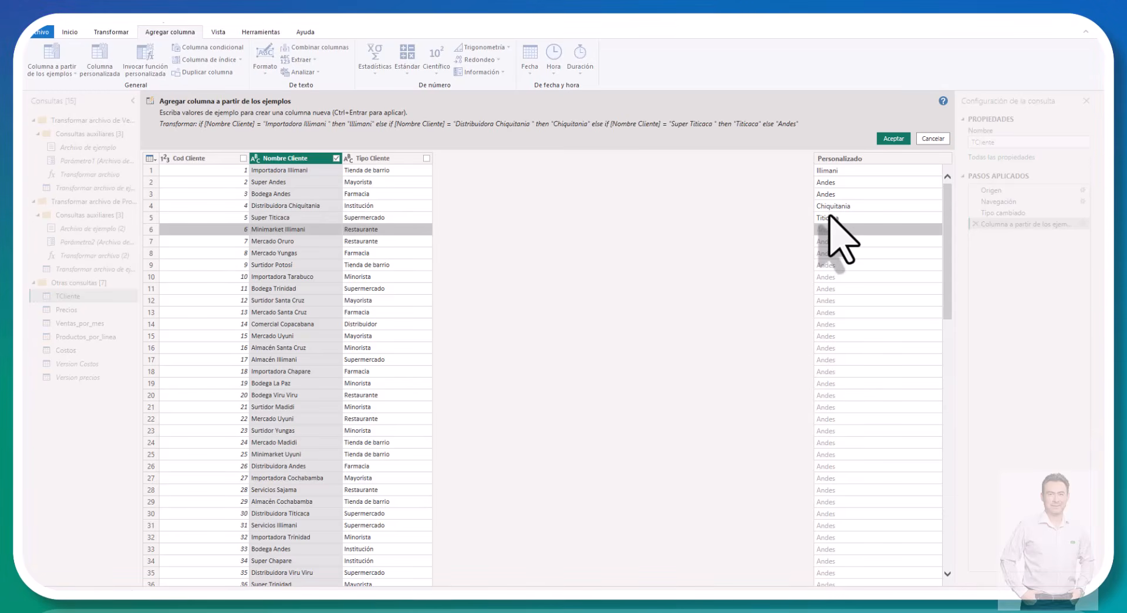
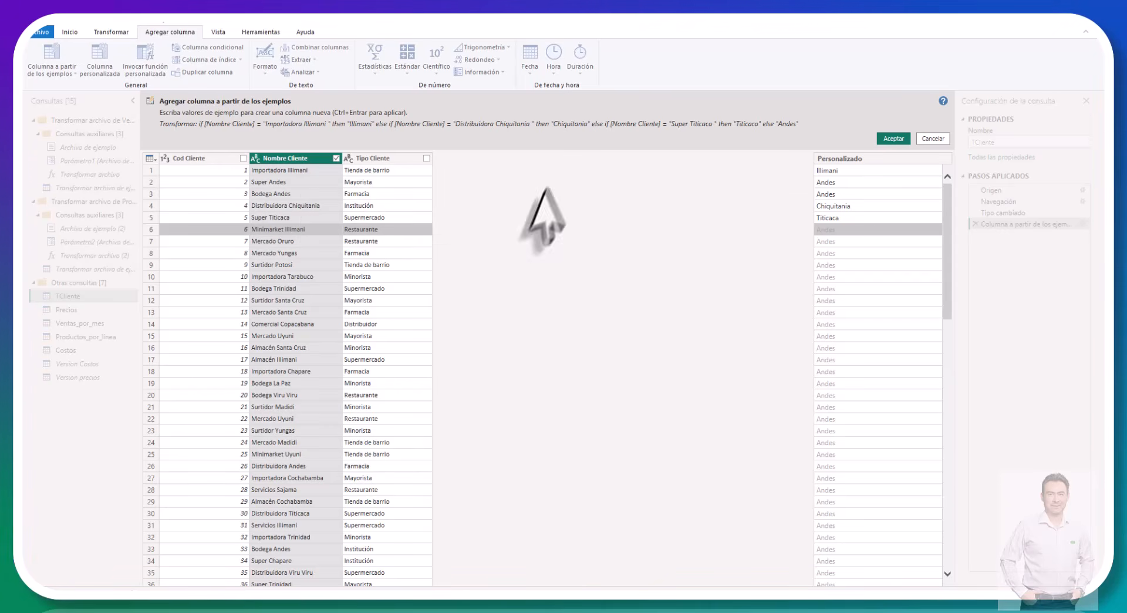
# Step: Discard the pending column from examples in TCliente, including a restarted empty one based on all columns
pyautogui.click(933, 138)
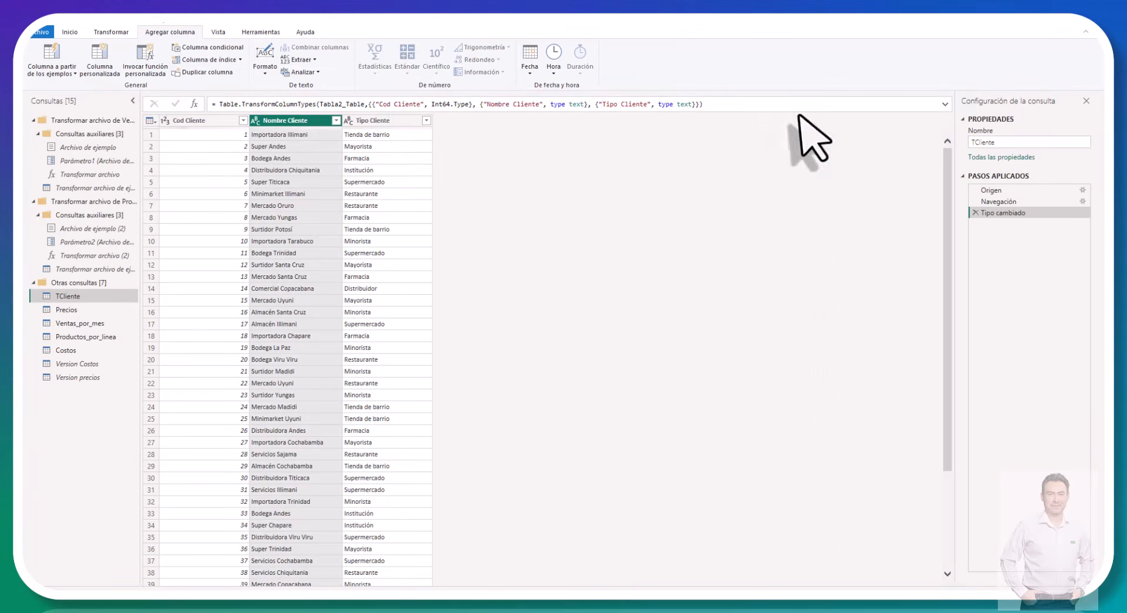
pyautogui.click(59, 63)
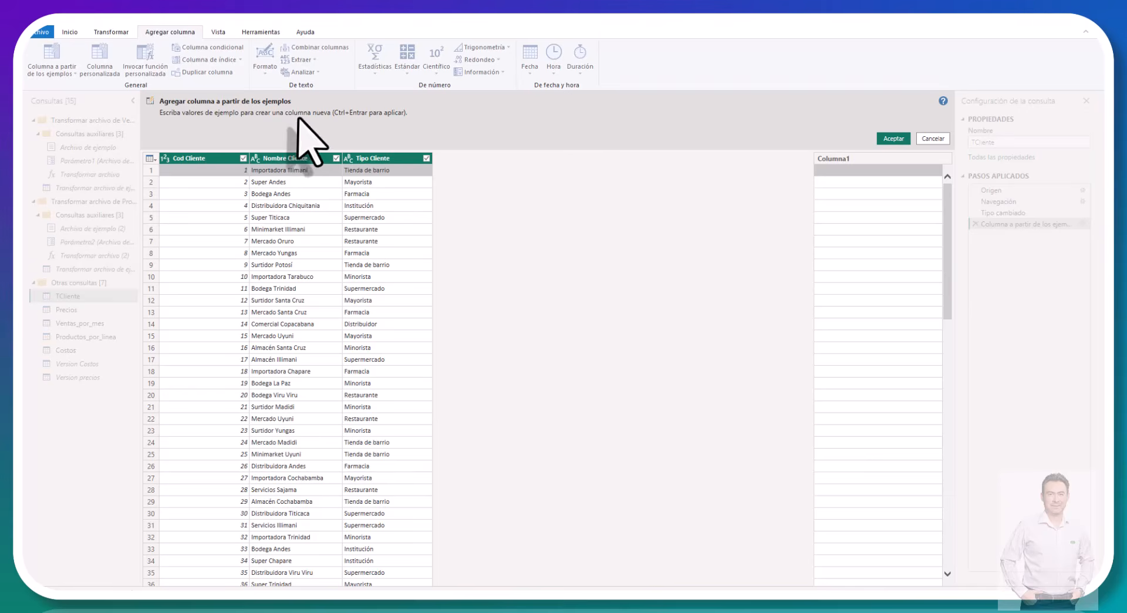
pyautogui.click(923, 140)
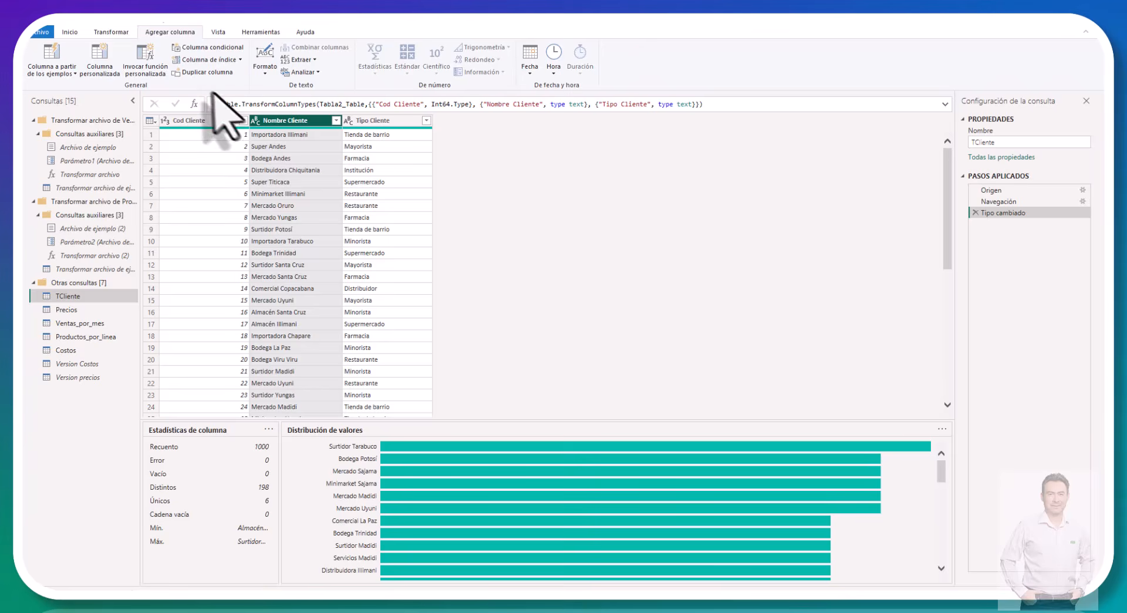
# Step: Split the Nombre Cliente column by a space delimiter (Espacio) at the leftmost delimiter only
pyautogui.click(125, 34)
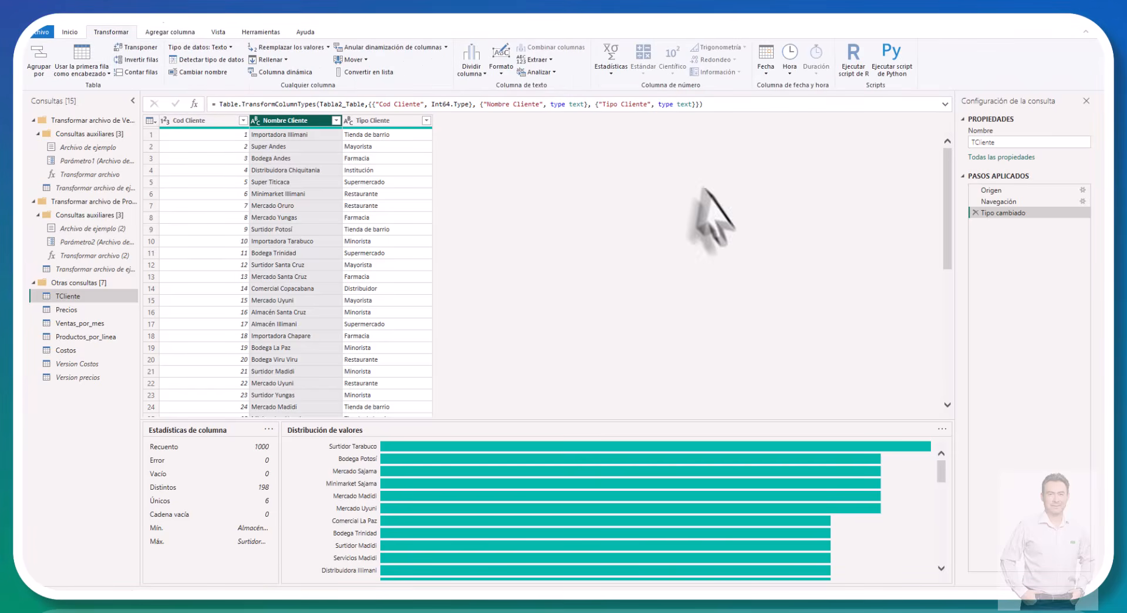
pyautogui.click(484, 74)
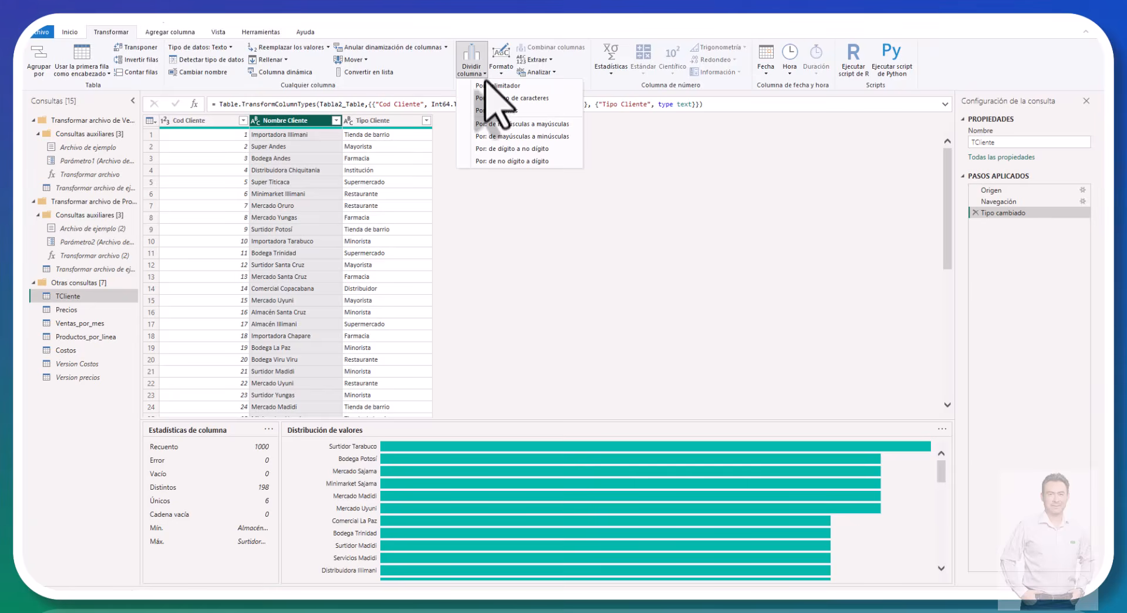
pyautogui.click(488, 86)
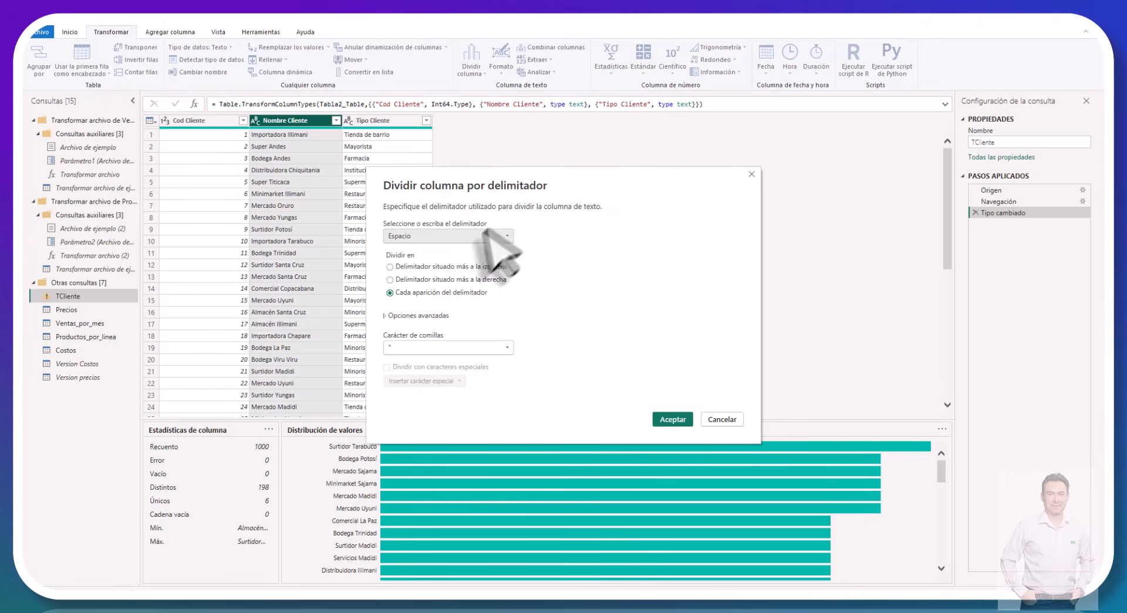
pyautogui.click(391, 267)
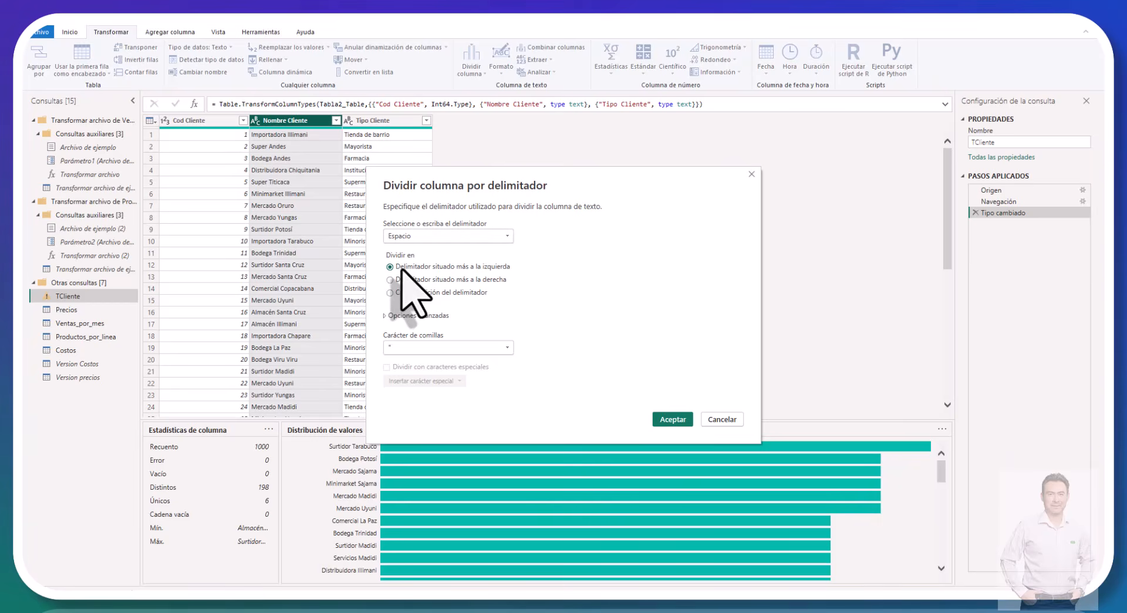
pyautogui.click(672, 419)
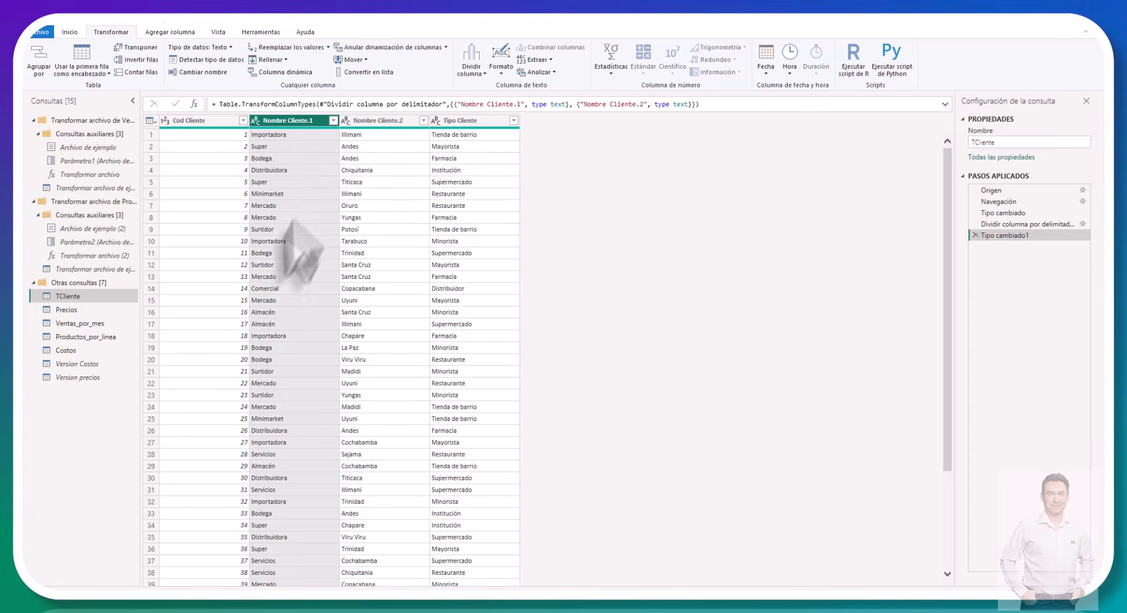
# Step: Review the TCliente rows to check how the client names were split into the two new columns
pyautogui.scroll(-2, 280, 343)
pyautogui.scroll(-10, 281, 343)
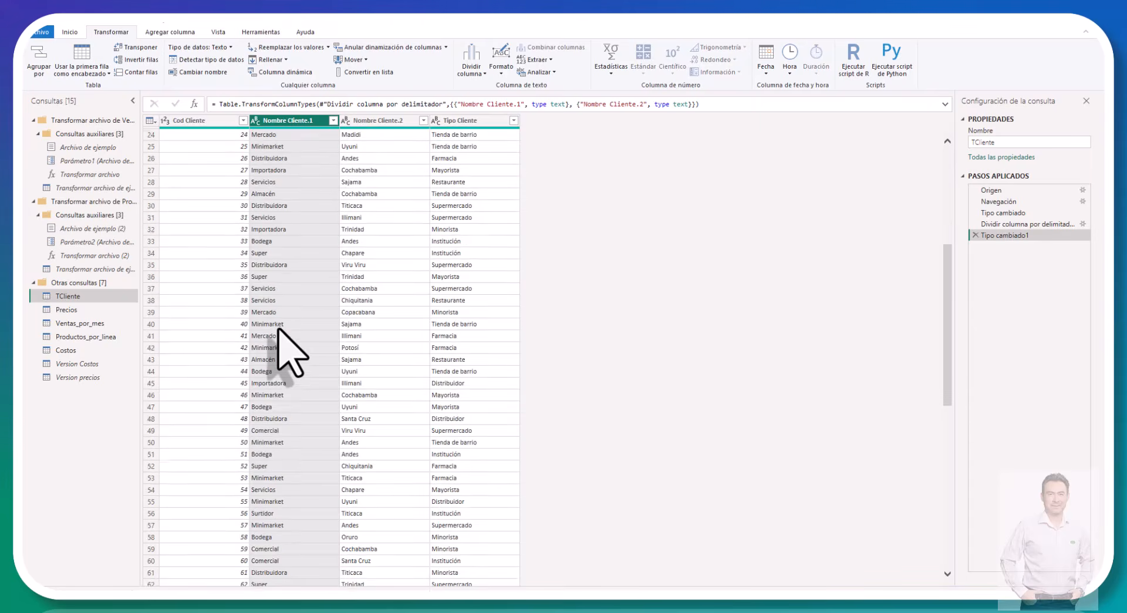
pyautogui.scroll(-20, 281, 343)
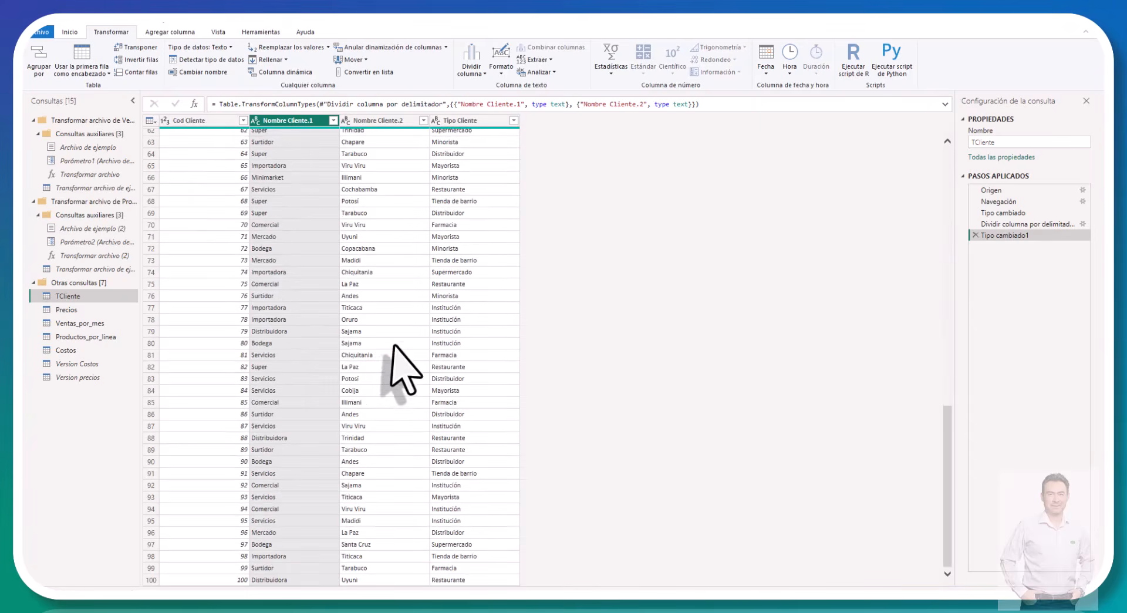
pyautogui.scroll(-20, 405, 367)
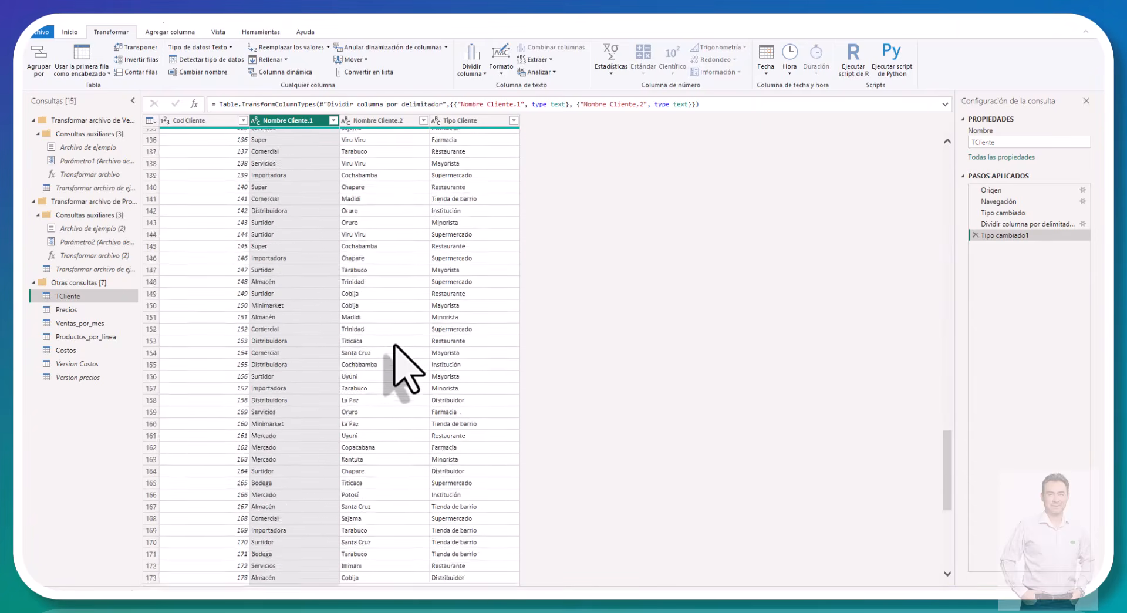
pyautogui.scroll(20, 394, 346)
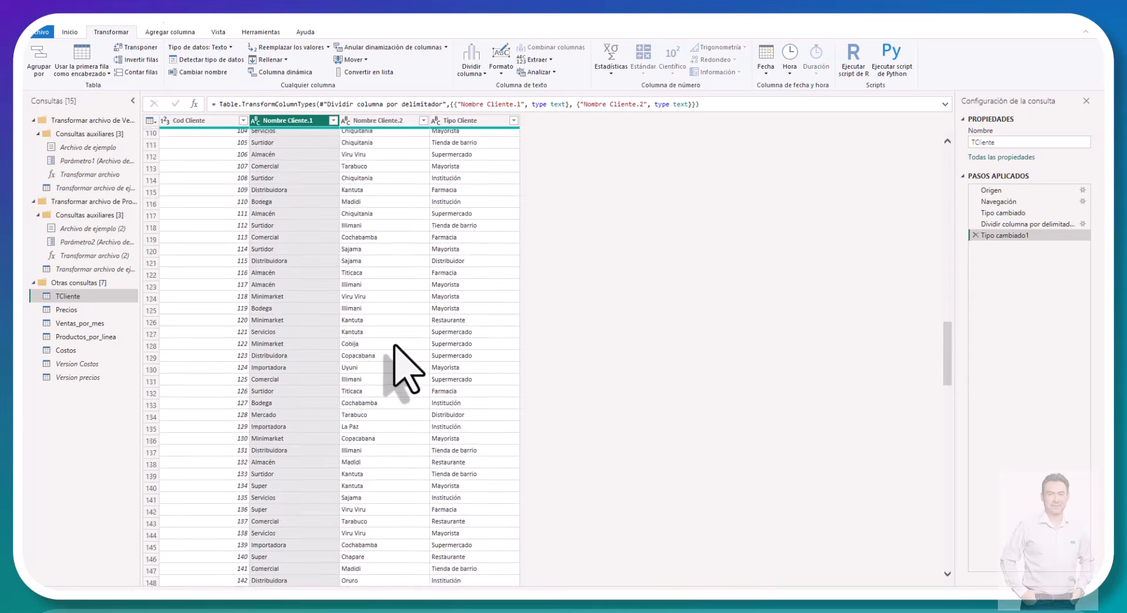
pyautogui.scroll(11, 394, 346)
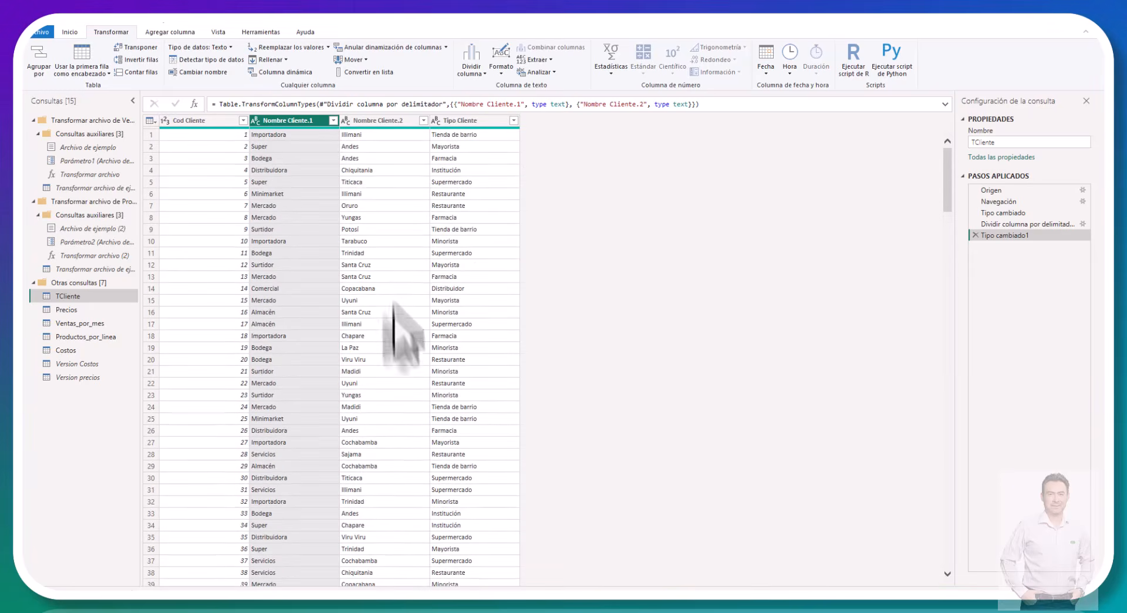
# Step: Load the complete filter value list of Nombre Cliente.2, review its places, and apply the filter with all values selected
pyautogui.click(423, 120)
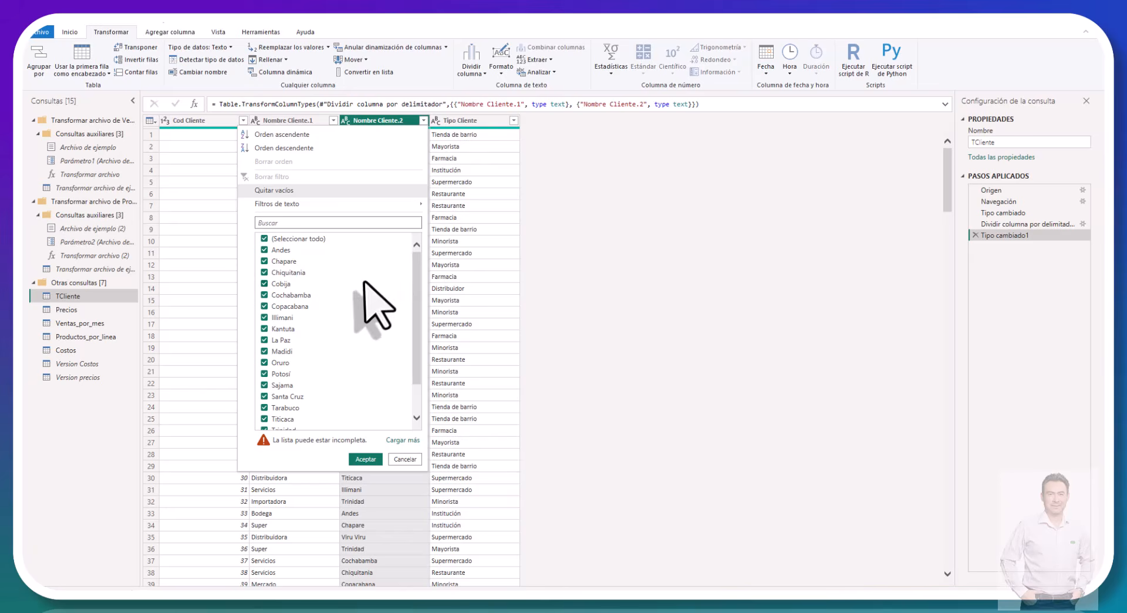
pyautogui.scroll(-1, 357, 288)
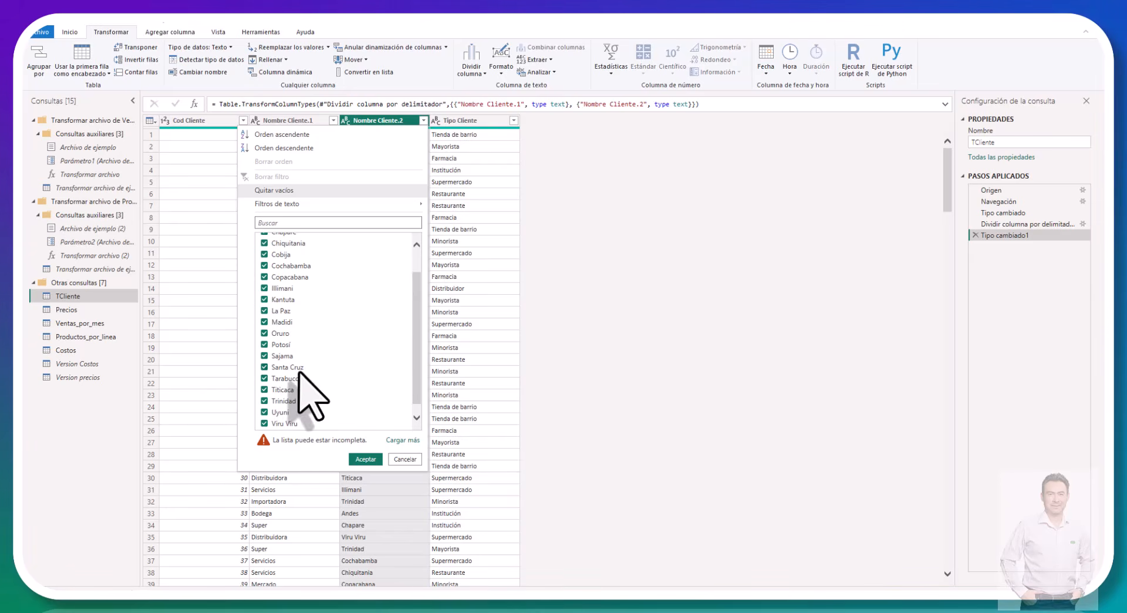
pyautogui.scroll(-1, 299, 335)
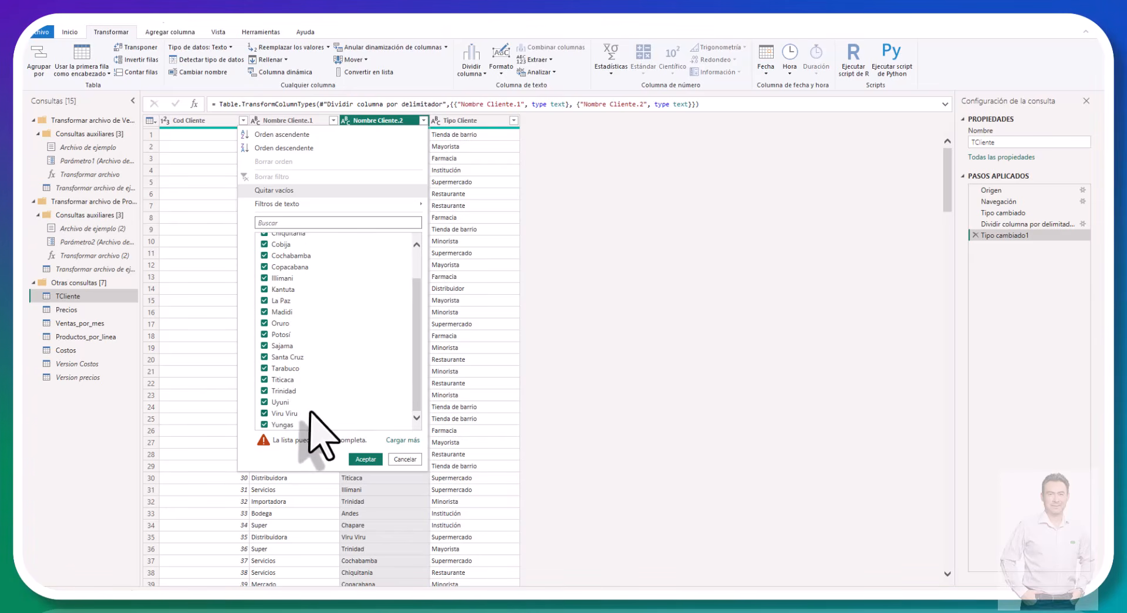
pyautogui.scroll(1, 309, 413)
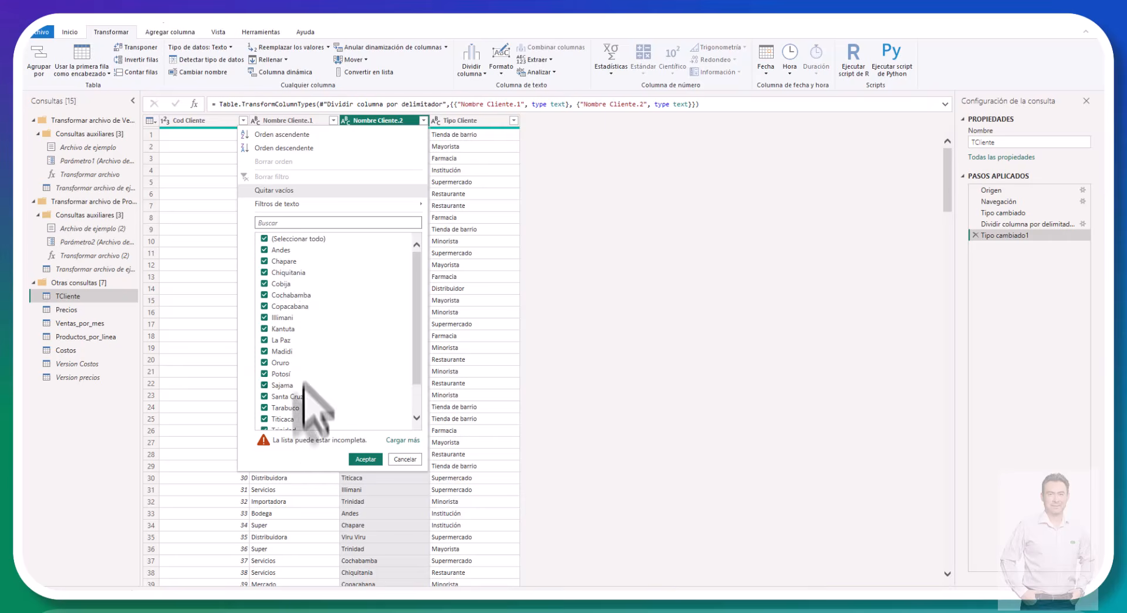
pyautogui.scroll(-1, 309, 315)
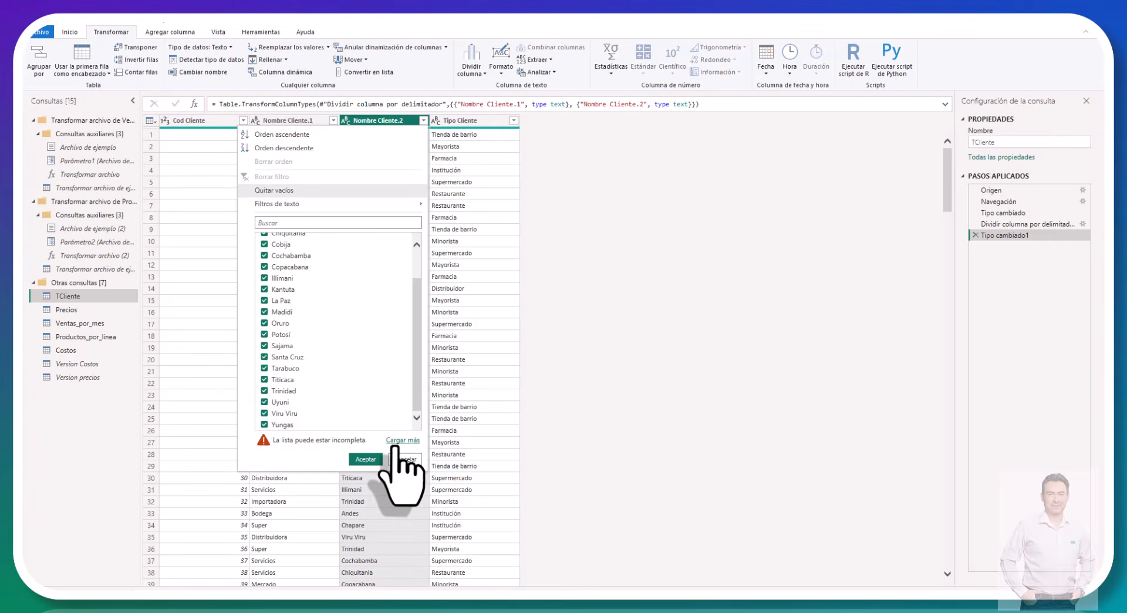
pyautogui.click(393, 444)
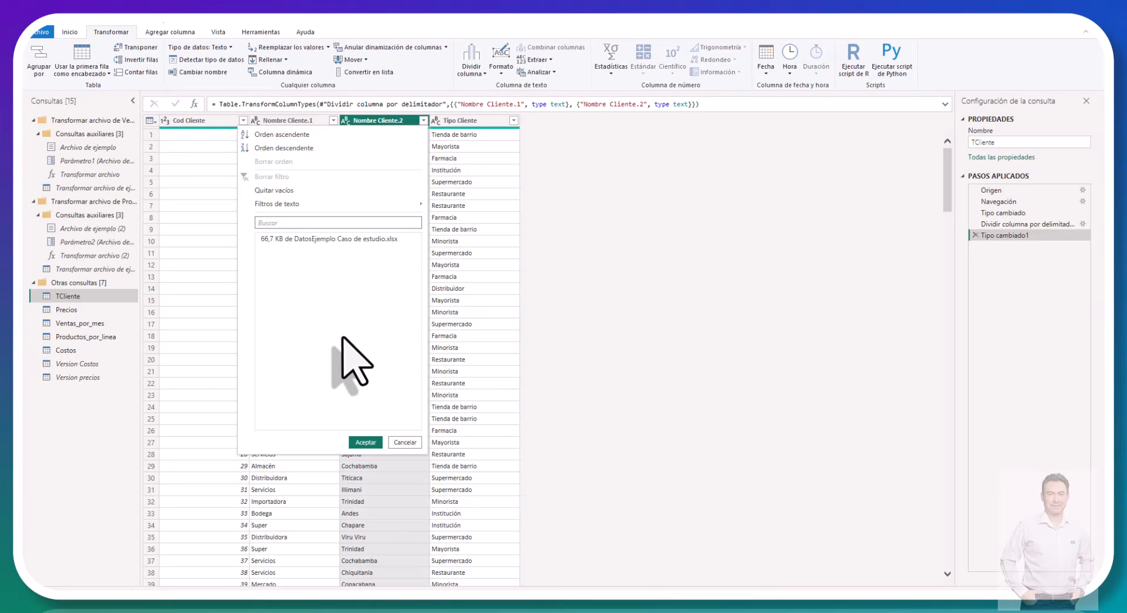
pyautogui.scroll(-1, 353, 361)
pyautogui.scroll(2, 352, 361)
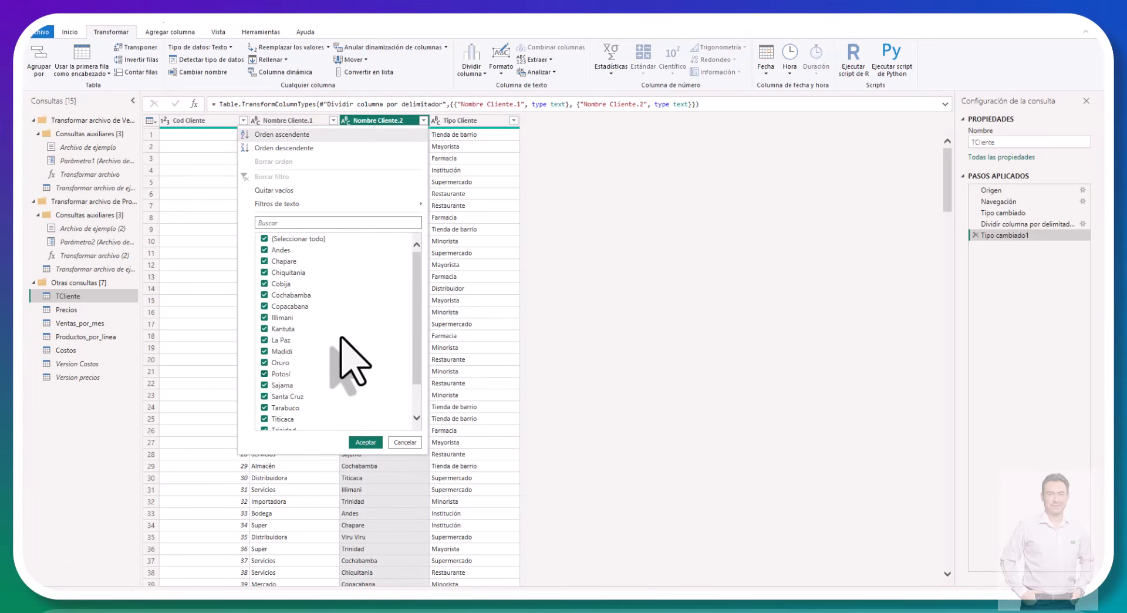
pyautogui.scroll(-2, 351, 361)
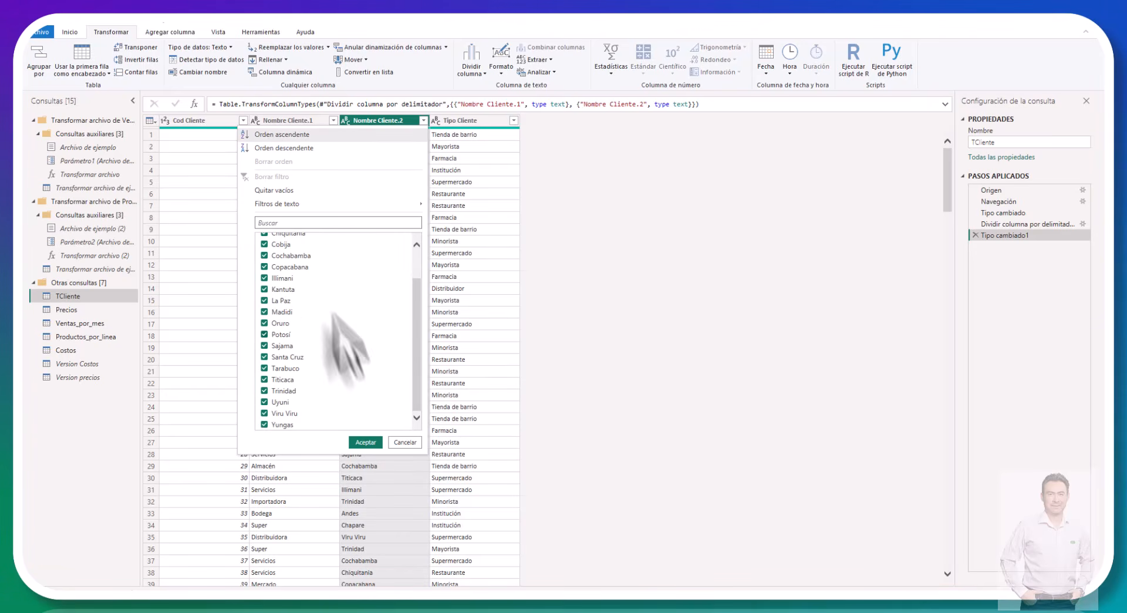
pyautogui.scroll(2, 311, 380)
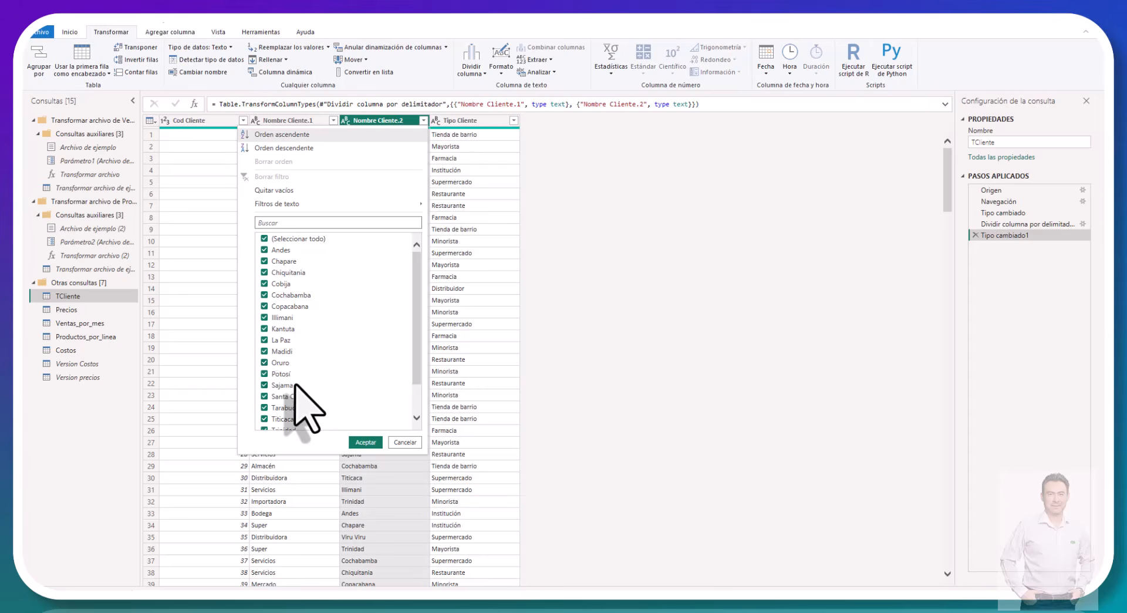
pyautogui.scroll(-2, 295, 385)
pyautogui.scroll(2, 296, 385)
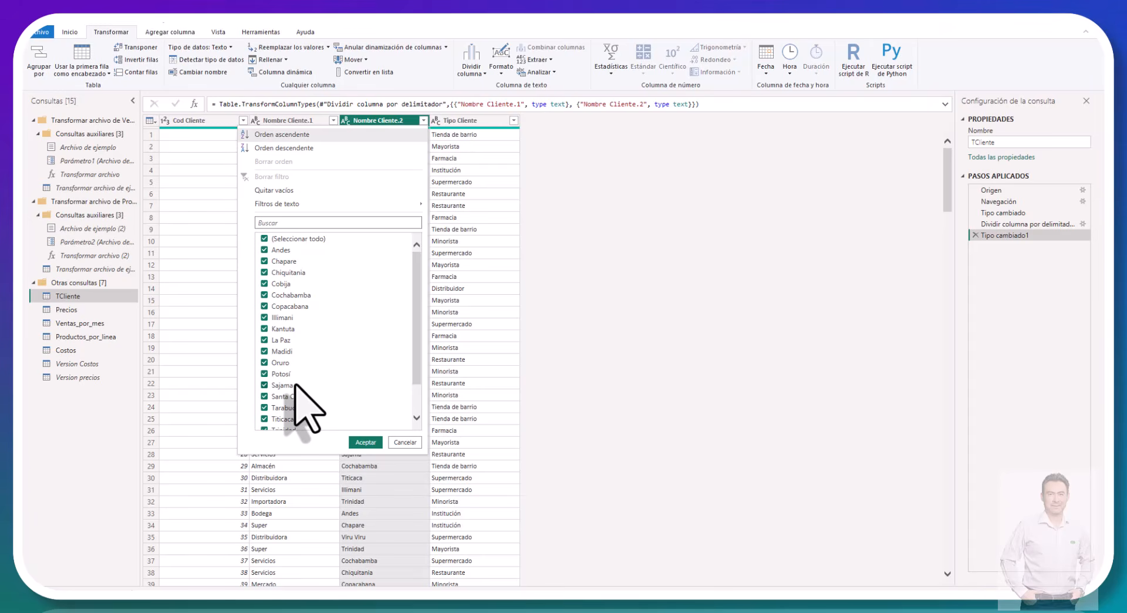
pyautogui.click(372, 444)
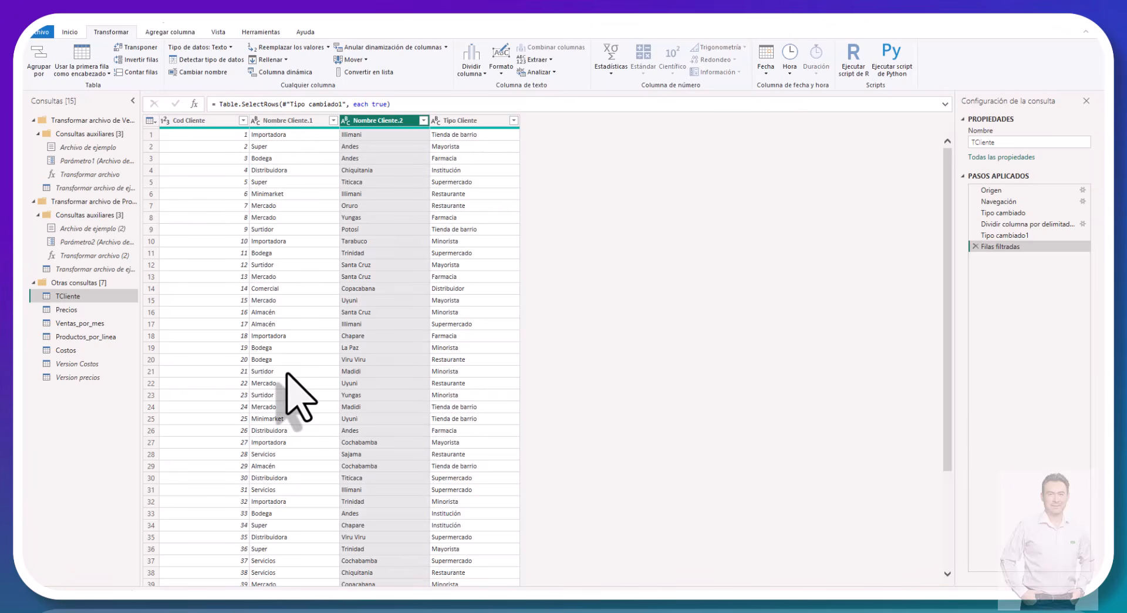
# Step: Rename the Nombre Cliente.1 column as Nombre Cliente
pyautogui.scroll(-10, 286, 373)
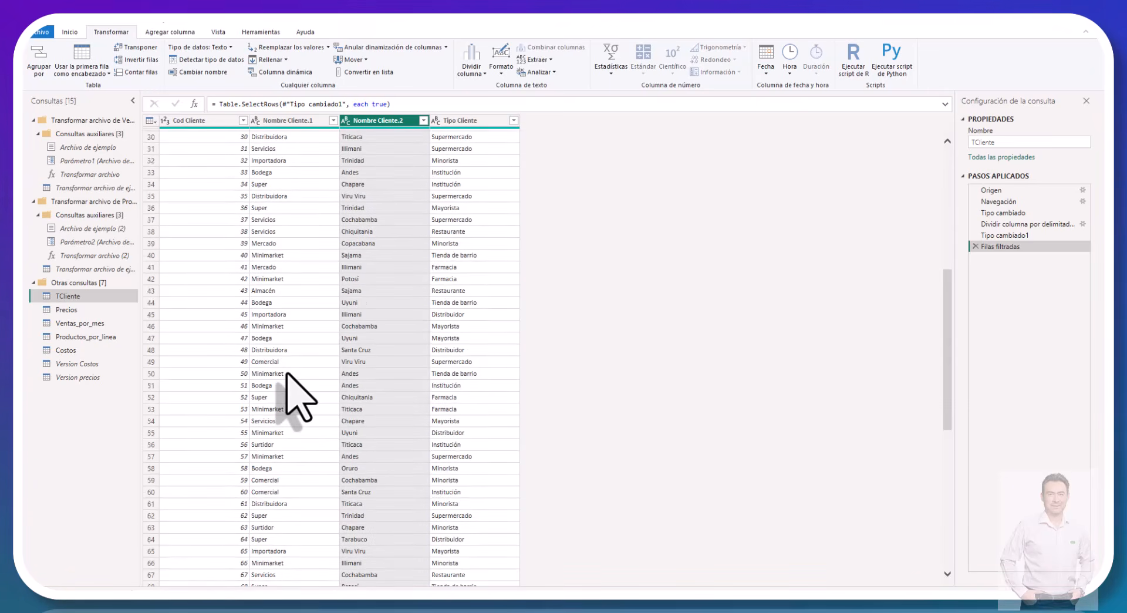
pyautogui.scroll(10, 287, 374)
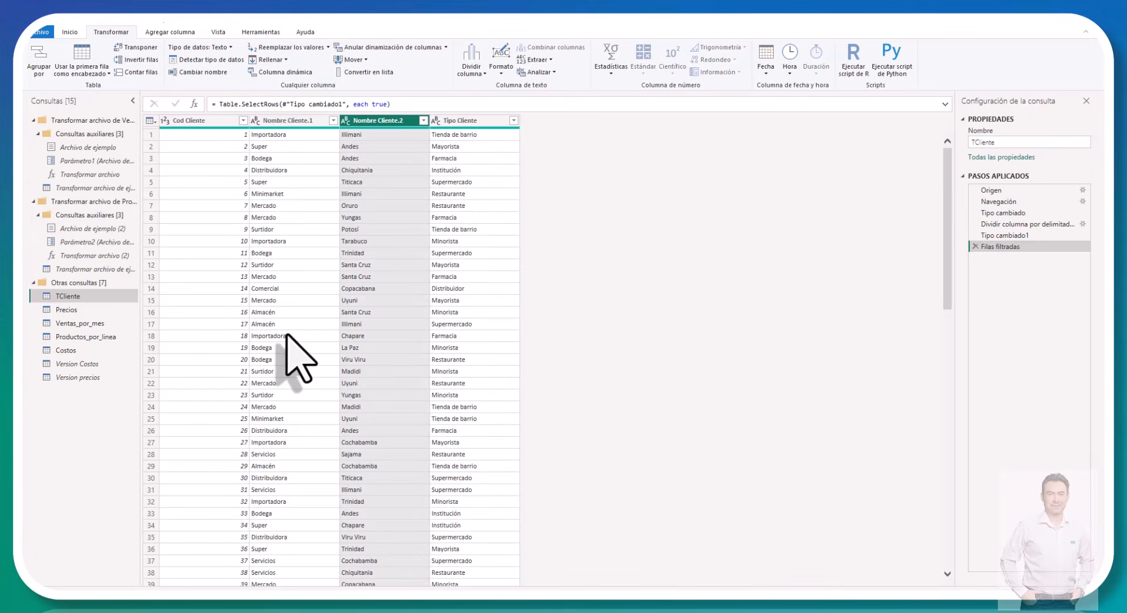
pyautogui.doubleClick(284, 121)
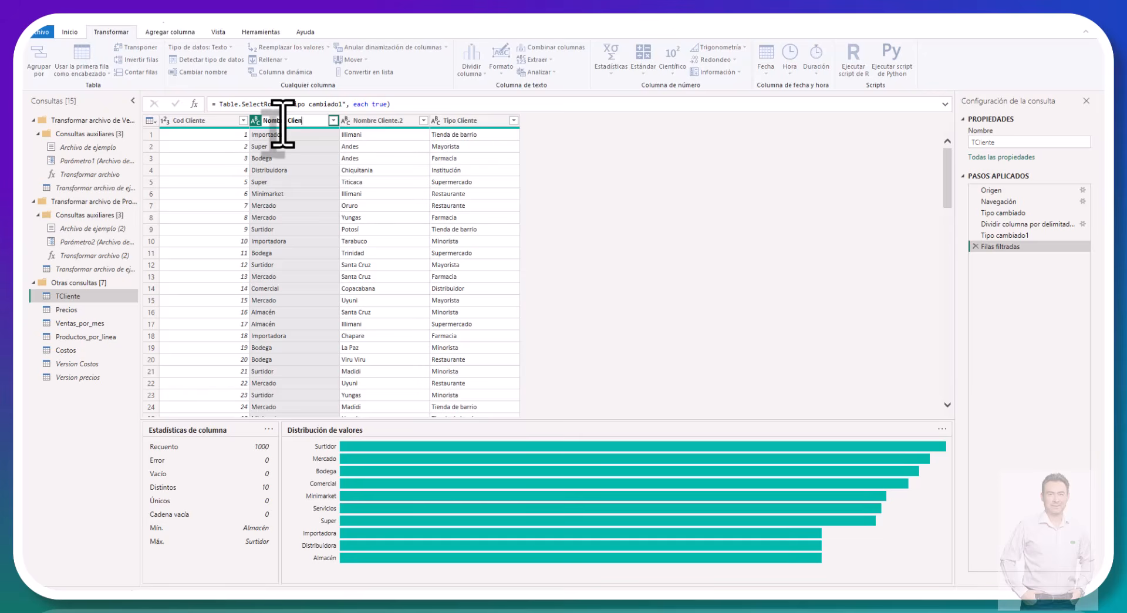
pyautogui.press('Return')
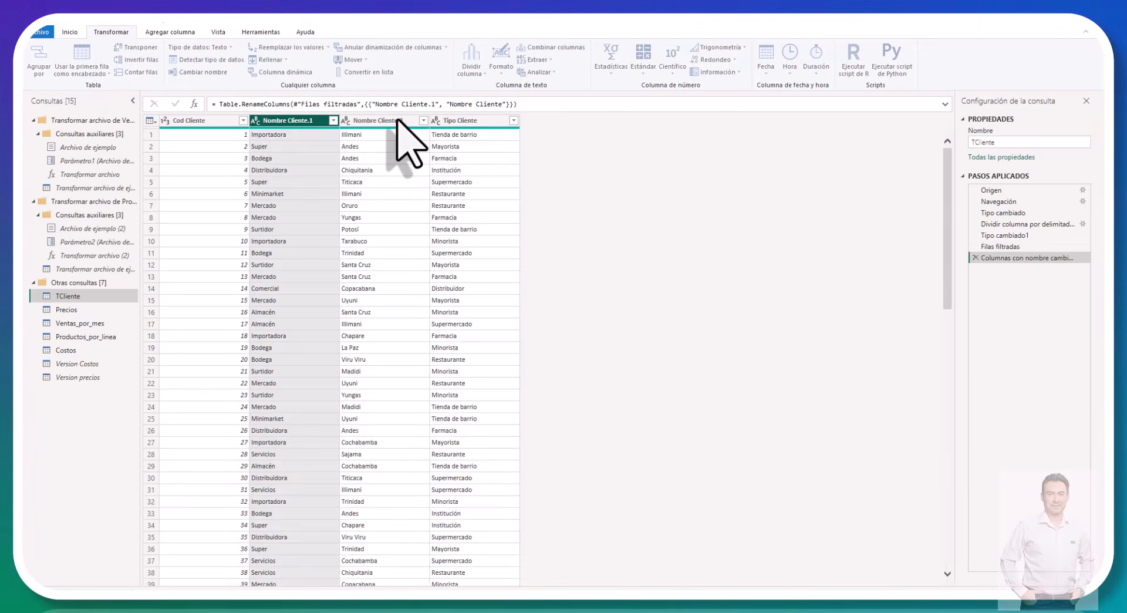
# Step: Rename the Nombre Cliente.2 column as Ciudad and the Tipo Cliente column as Canal
pyautogui.click(396, 120)
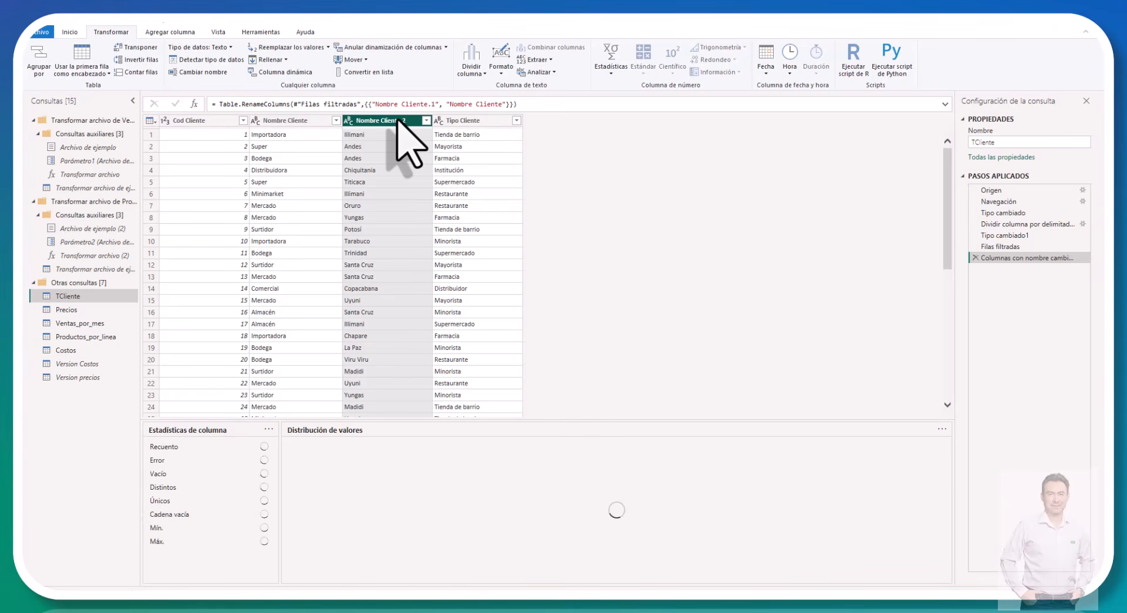
pyautogui.doubleClick(397, 120)
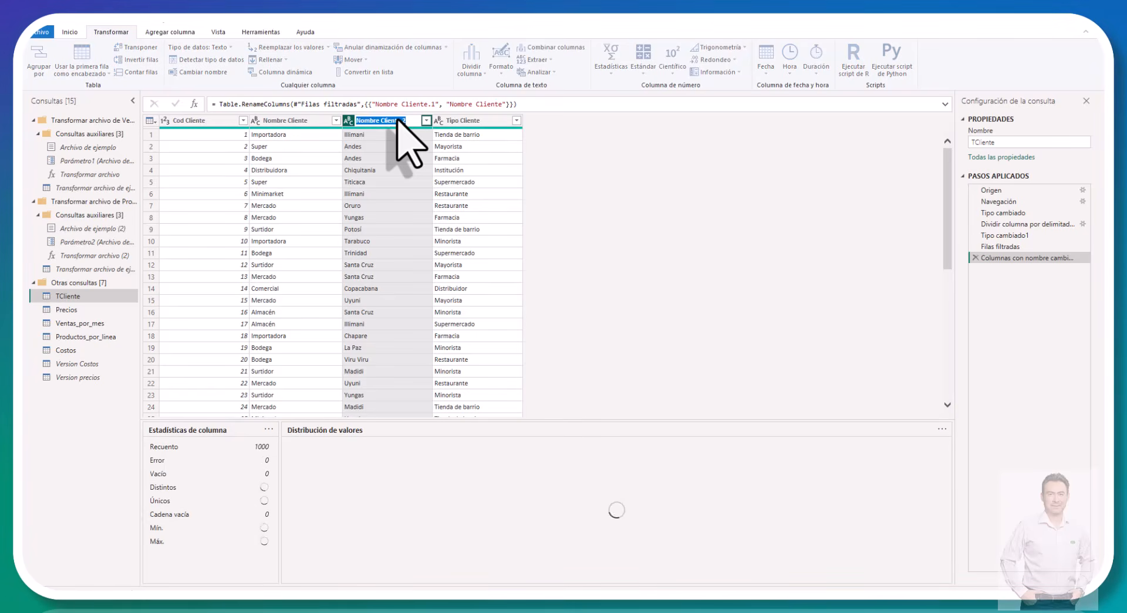
pyautogui.write('Ciudad')
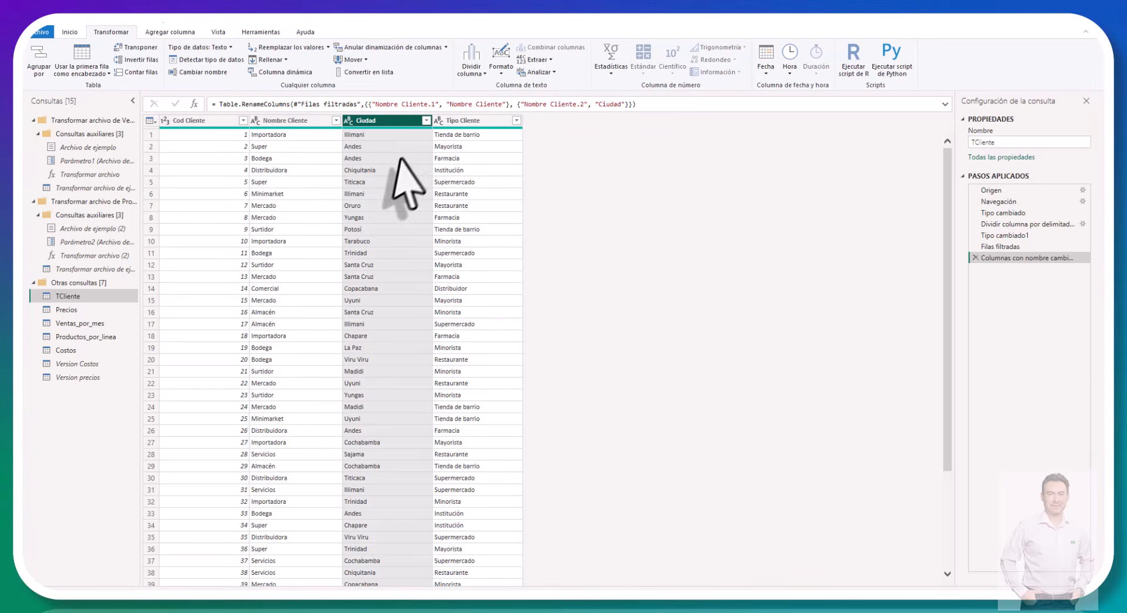
pyautogui.click(463, 120)
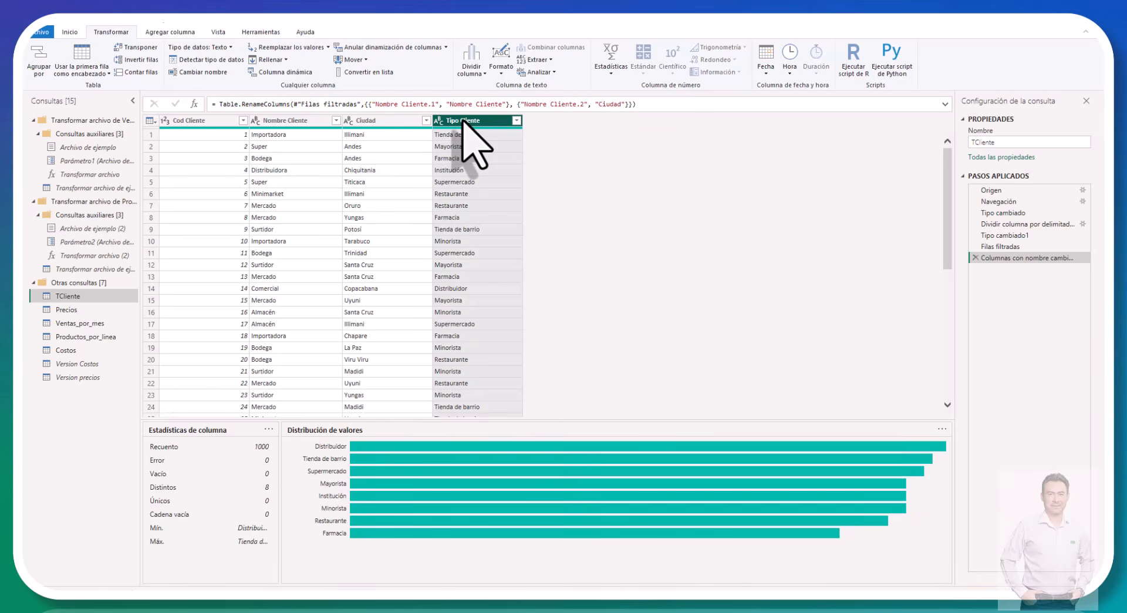
pyautogui.doubleClick(462, 120)
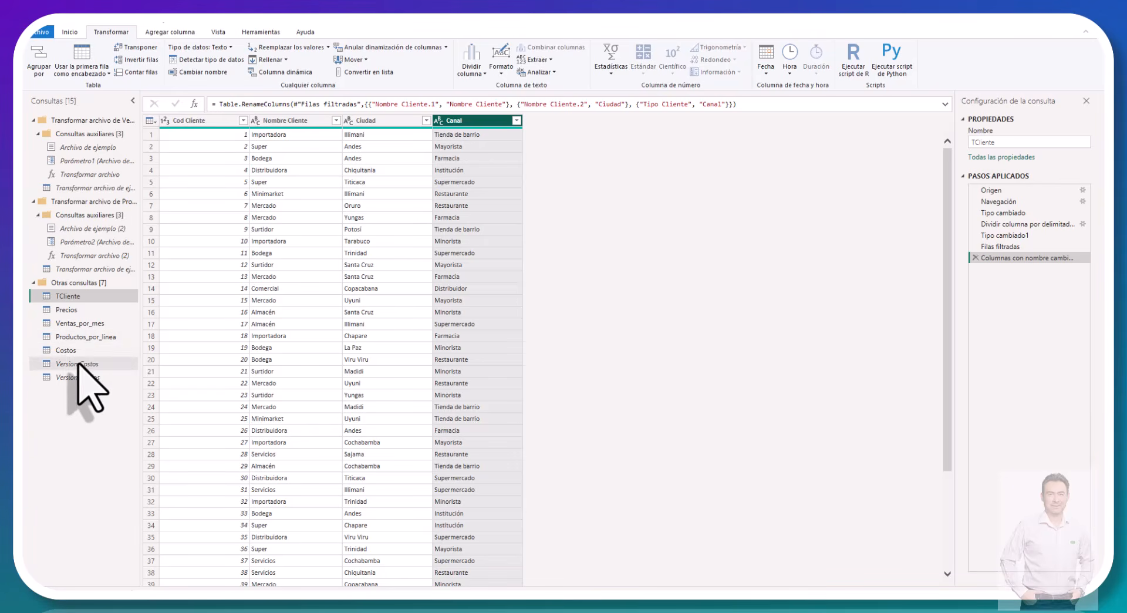
# Step: Remove the Descripción, CódigoProducto and Vigencia columns from the Precios query
pyautogui.click(74, 310)
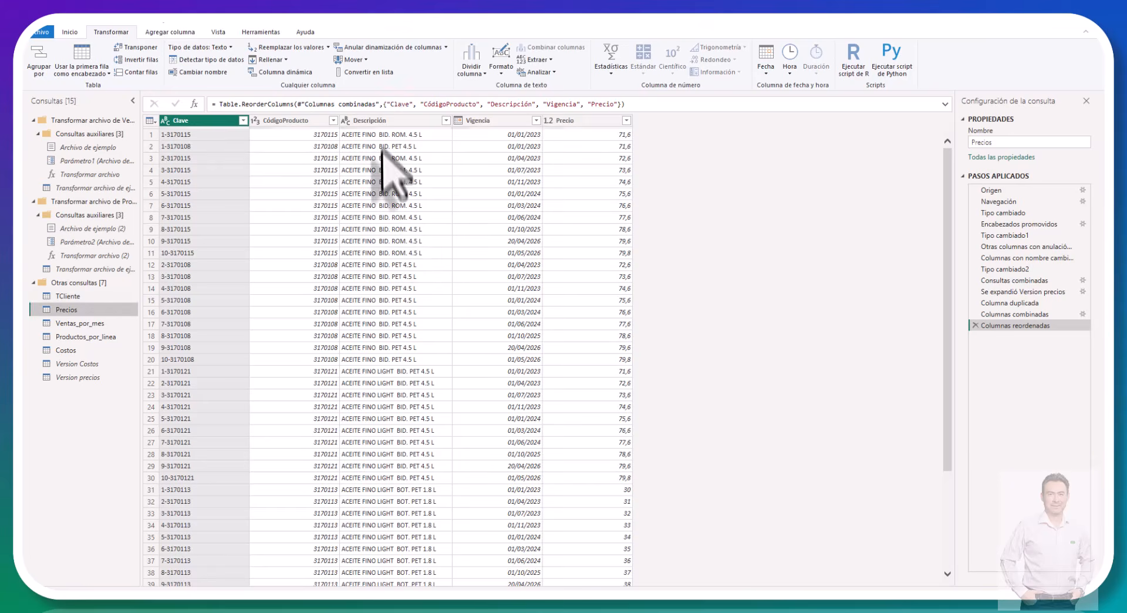
pyautogui.click(392, 122)
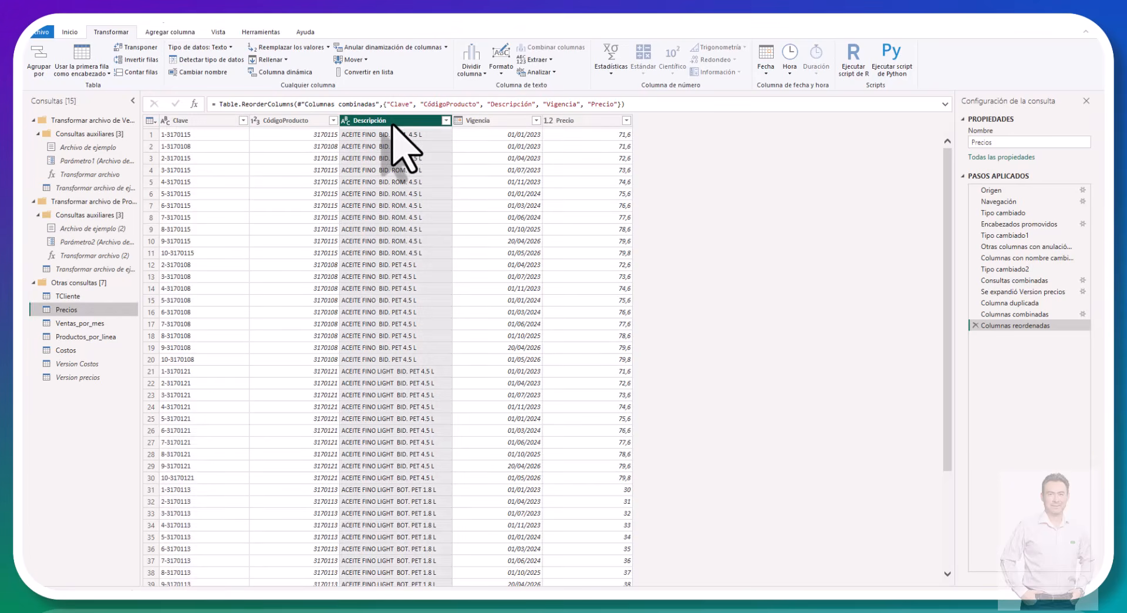
pyautogui.rightClick(393, 123)
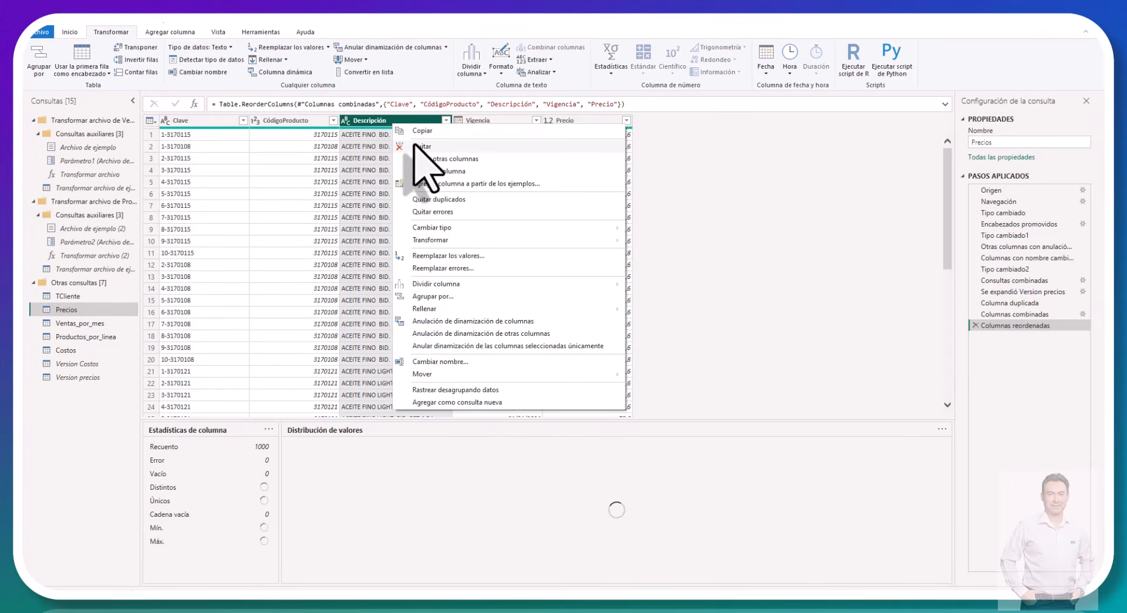
pyautogui.click(417, 146)
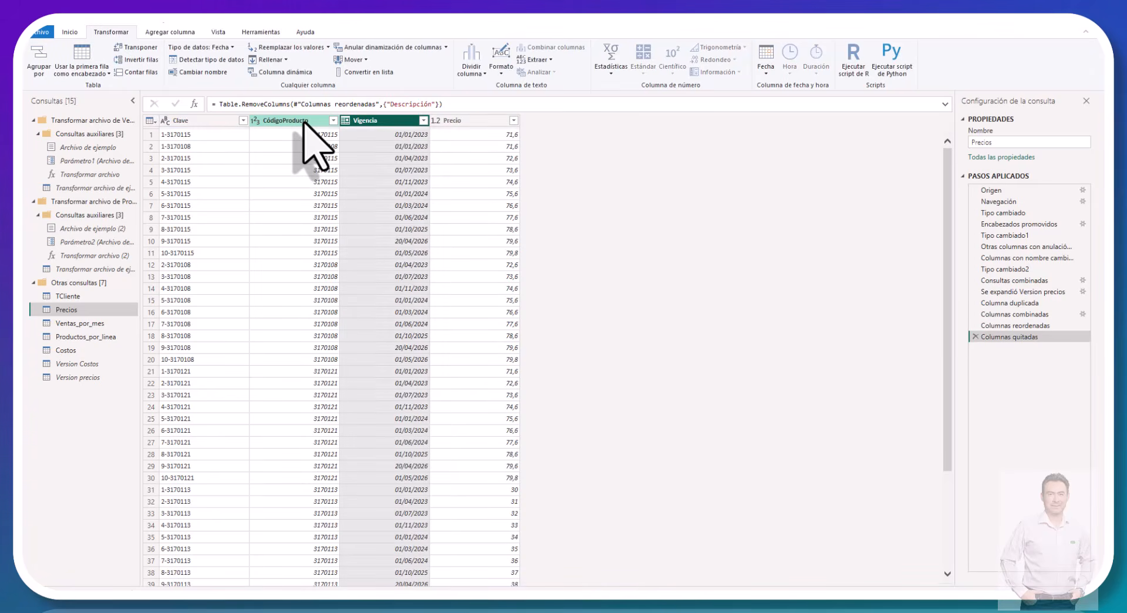
pyautogui.click(304, 122)
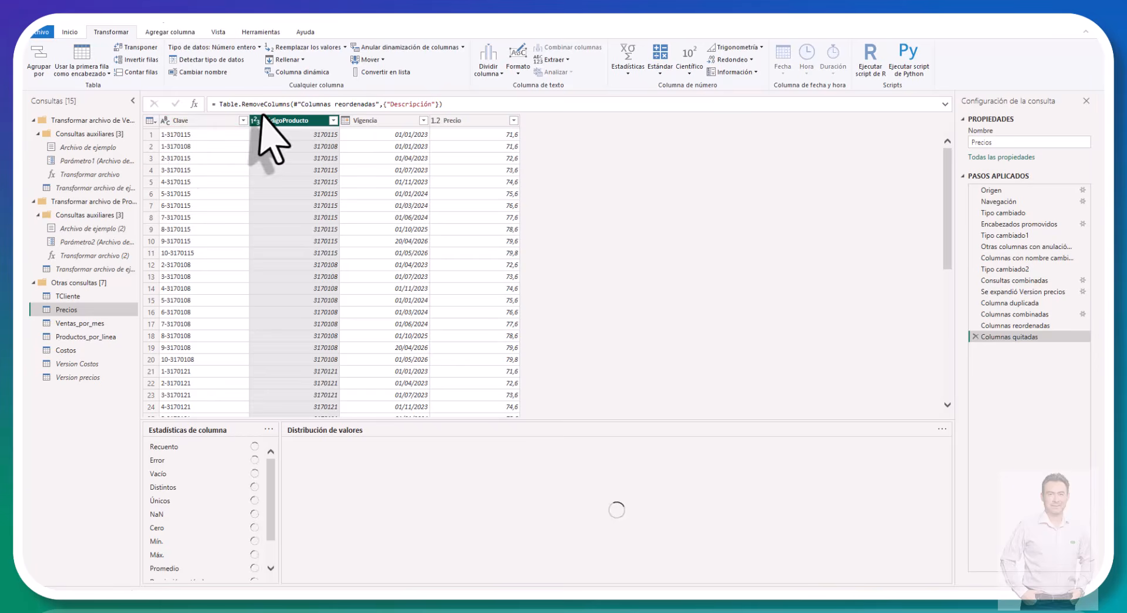
pyautogui.rightClick(276, 120)
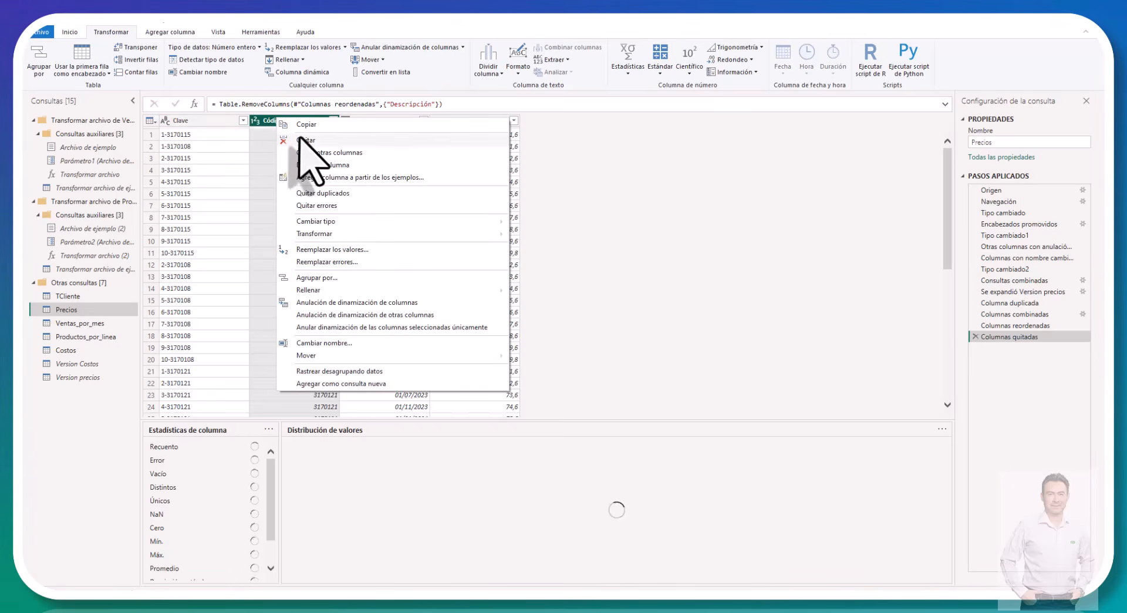
pyautogui.click(300, 139)
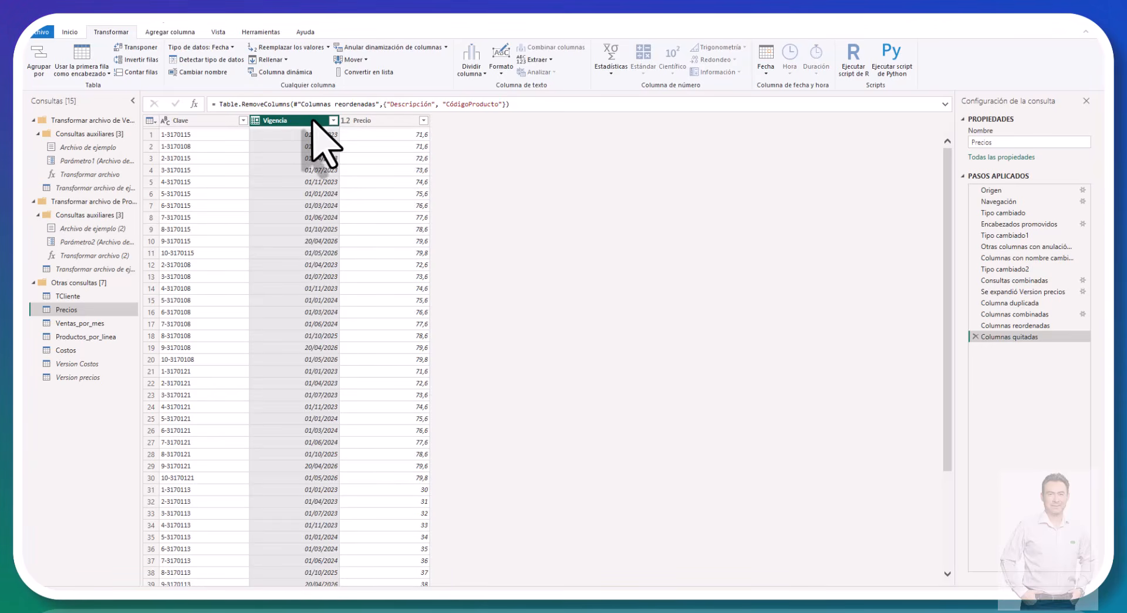
pyautogui.rightClick(317, 121)
pyautogui.click(334, 143)
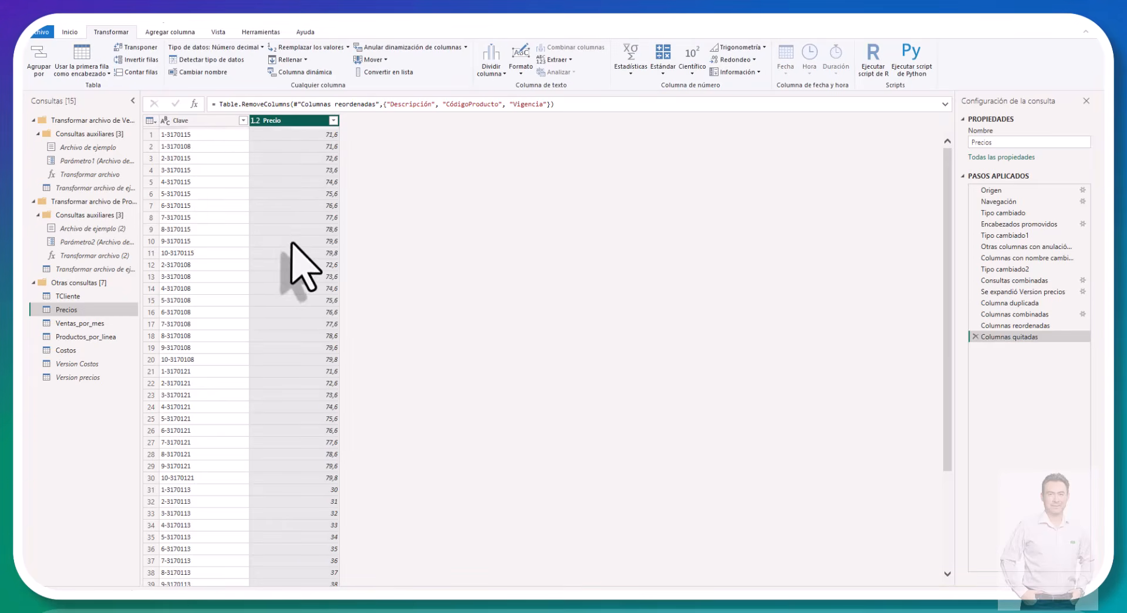
# Step: Remove the CódigoProducto, Descripción and Vigencia columns together from the Costos query
pyautogui.click(71, 350)
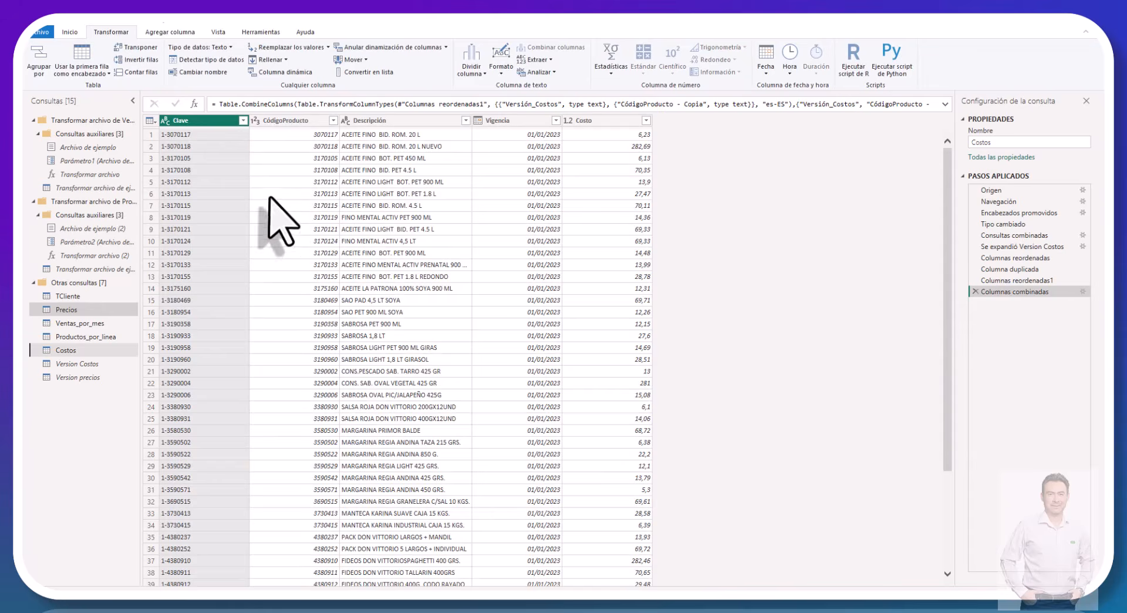
pyautogui.click(289, 121)
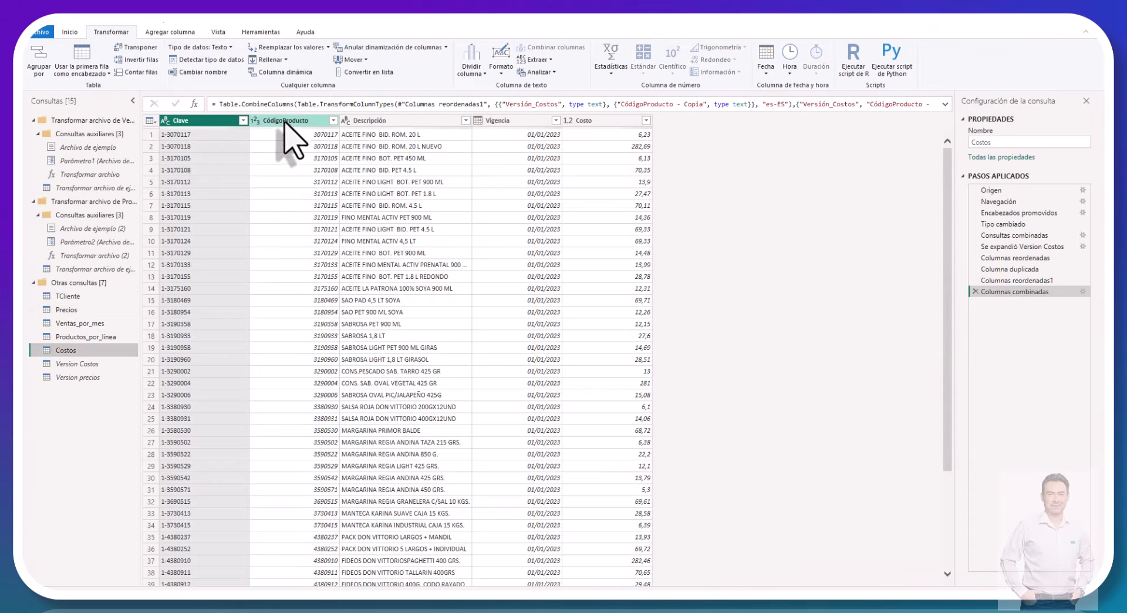
pyautogui.keyDown('shift'); pyautogui.click(516, 122); pyautogui.keyUp('shift')
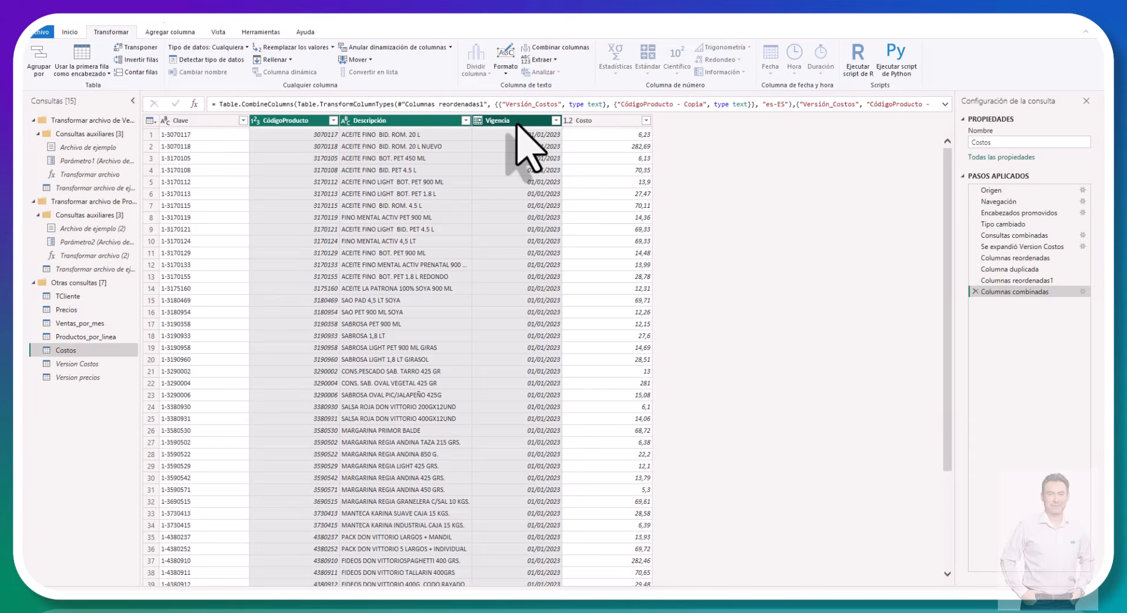
pyautogui.rightClick(517, 124)
pyautogui.click(541, 144)
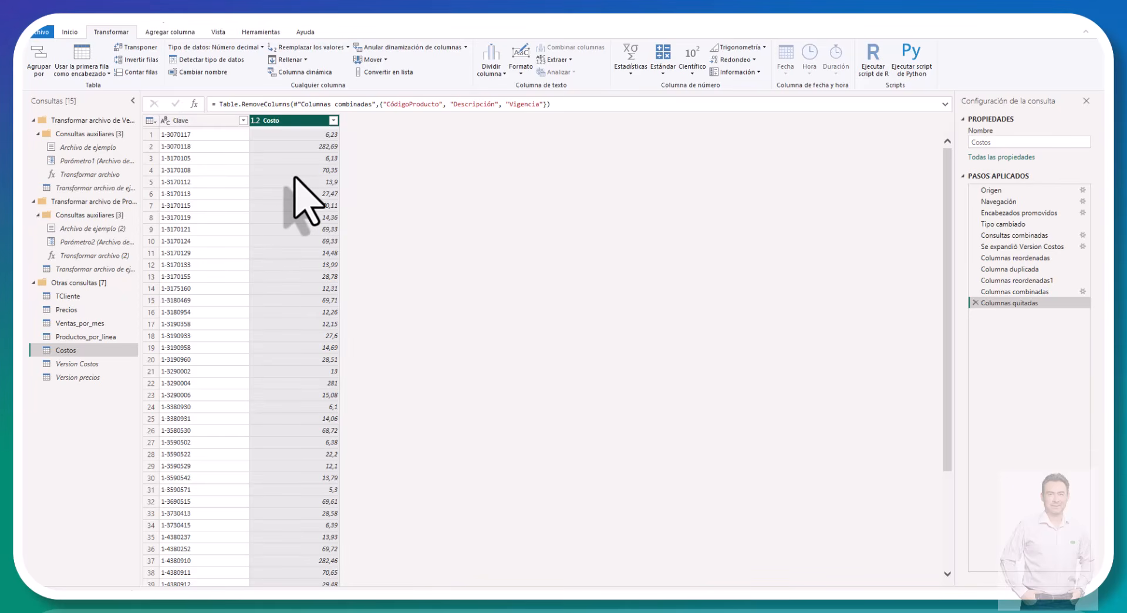
pyautogui.click(88, 323)
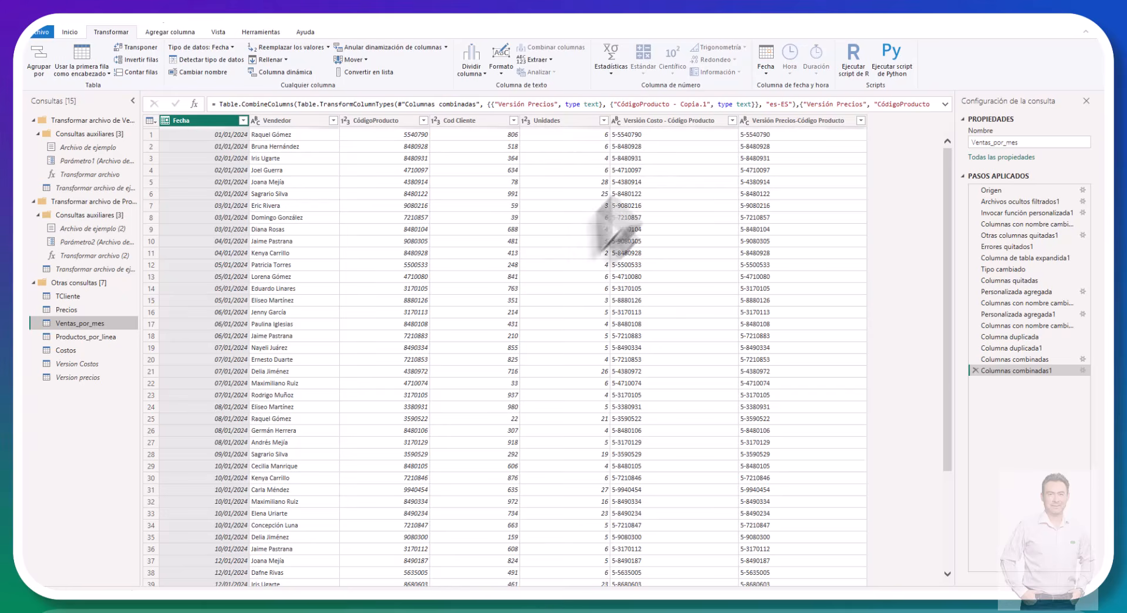
pyautogui.click(80, 352)
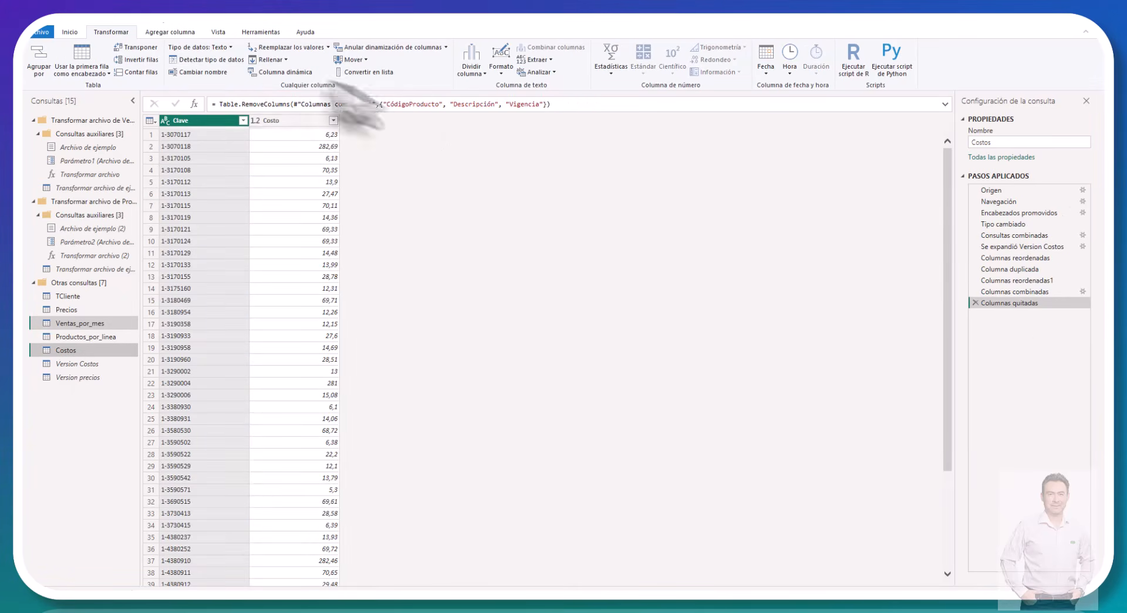
pyautogui.click(70, 32)
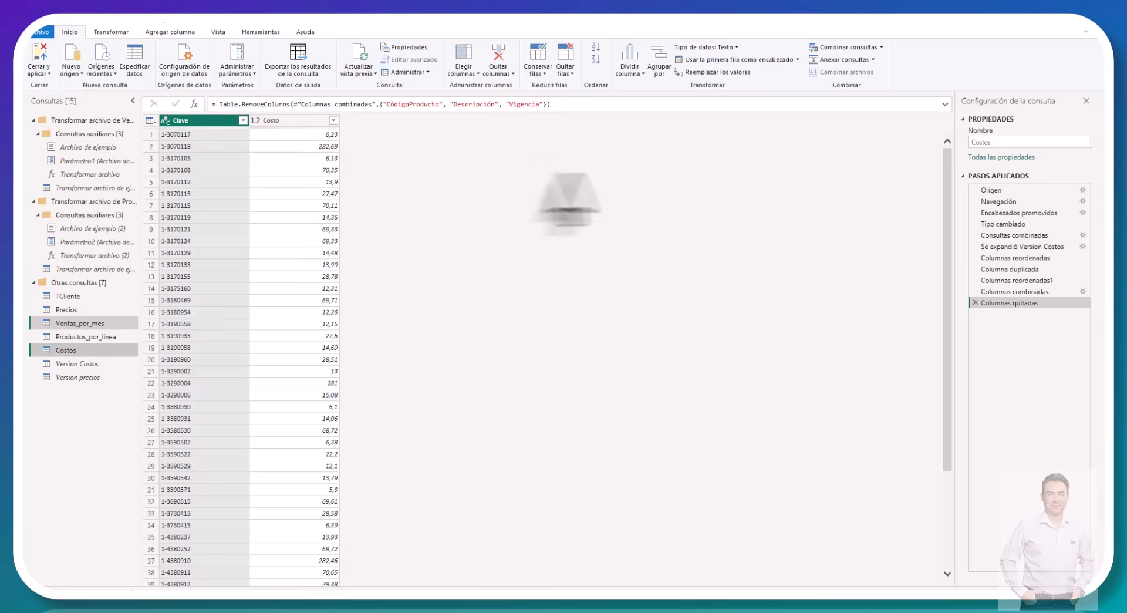
pyautogui.click(881, 47)
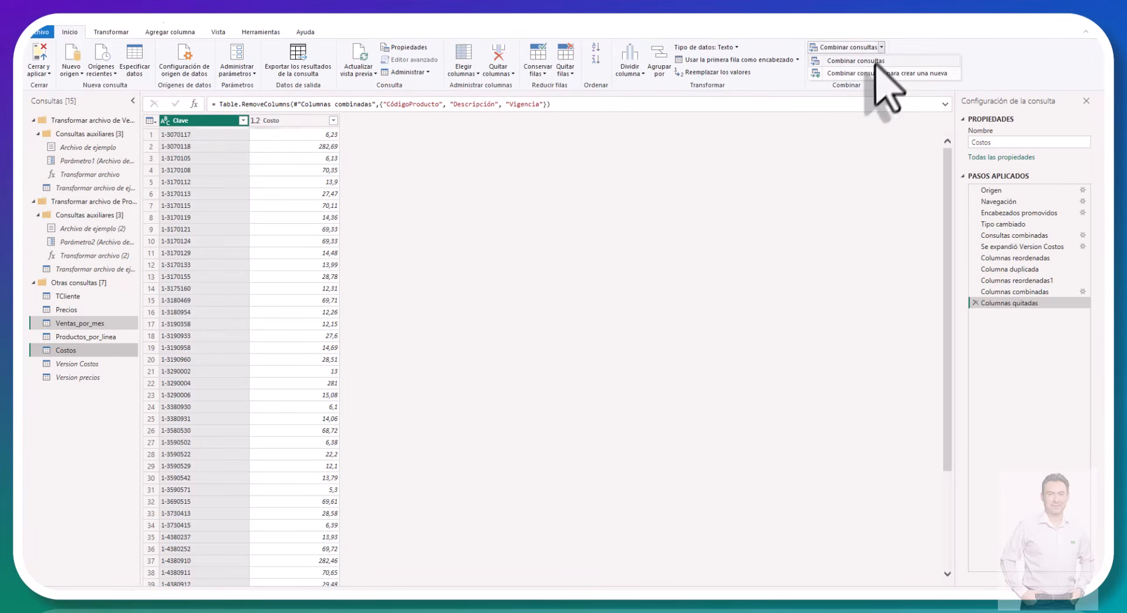
pyautogui.click(875, 62)
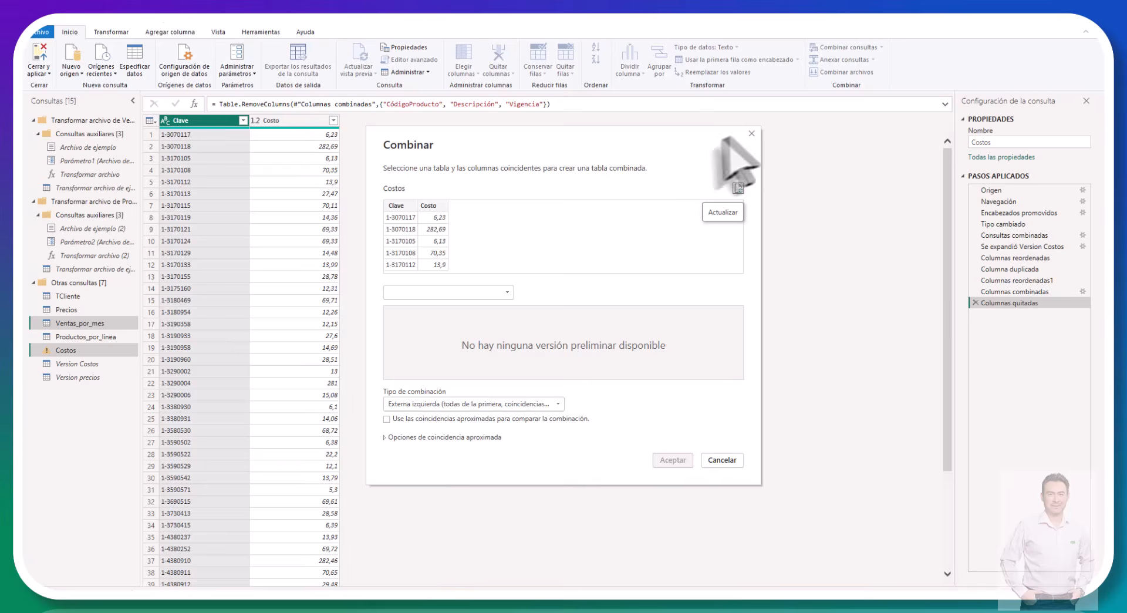
pyautogui.click(751, 133)
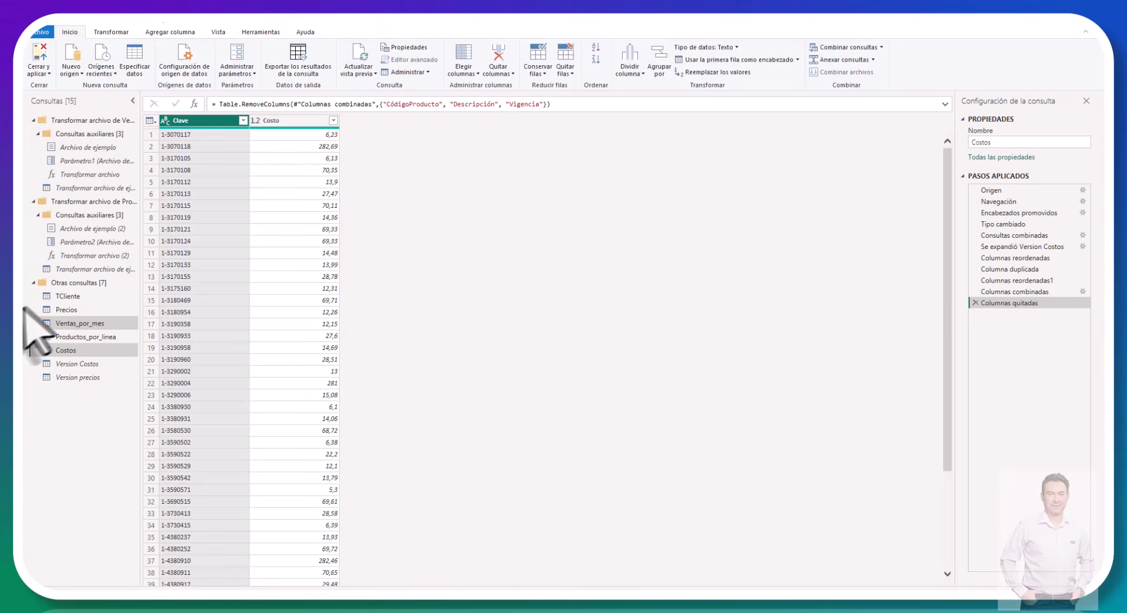
# Step: Merge Costos into the Ventas_por_mes query with a left outer join, matching Versión Costo - Código Producto to Clave
pyautogui.click(97, 324)
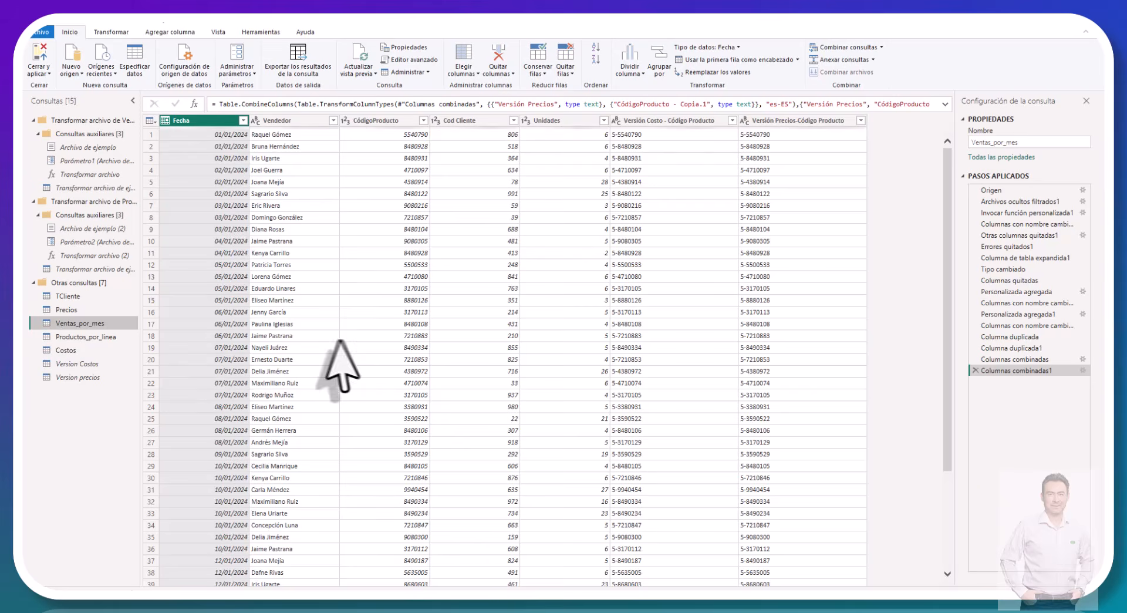
pyautogui.click(882, 47)
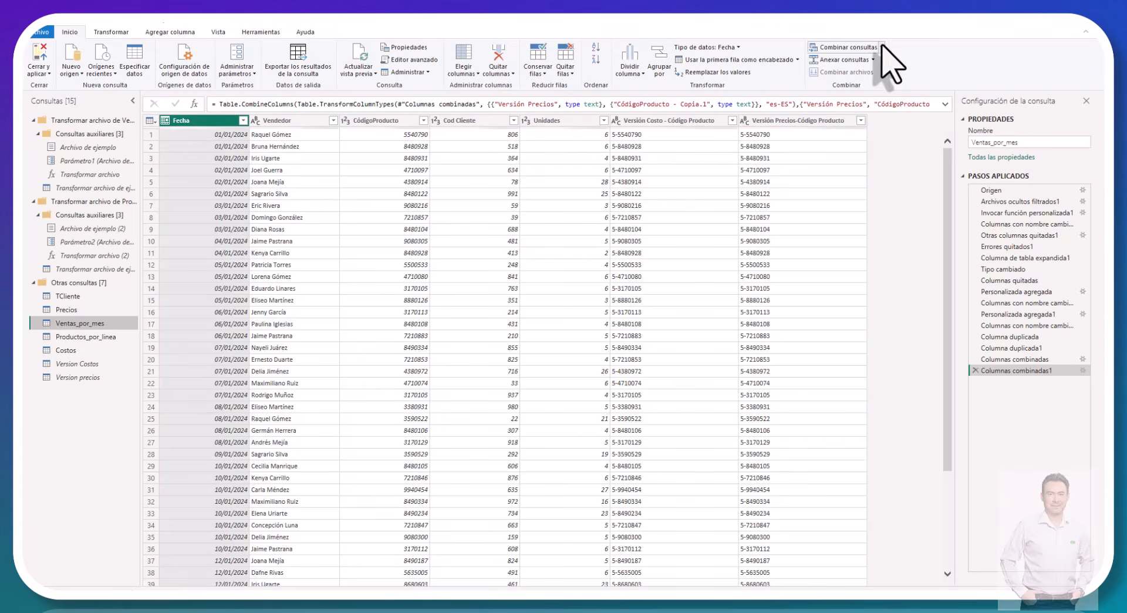
pyautogui.click(881, 64)
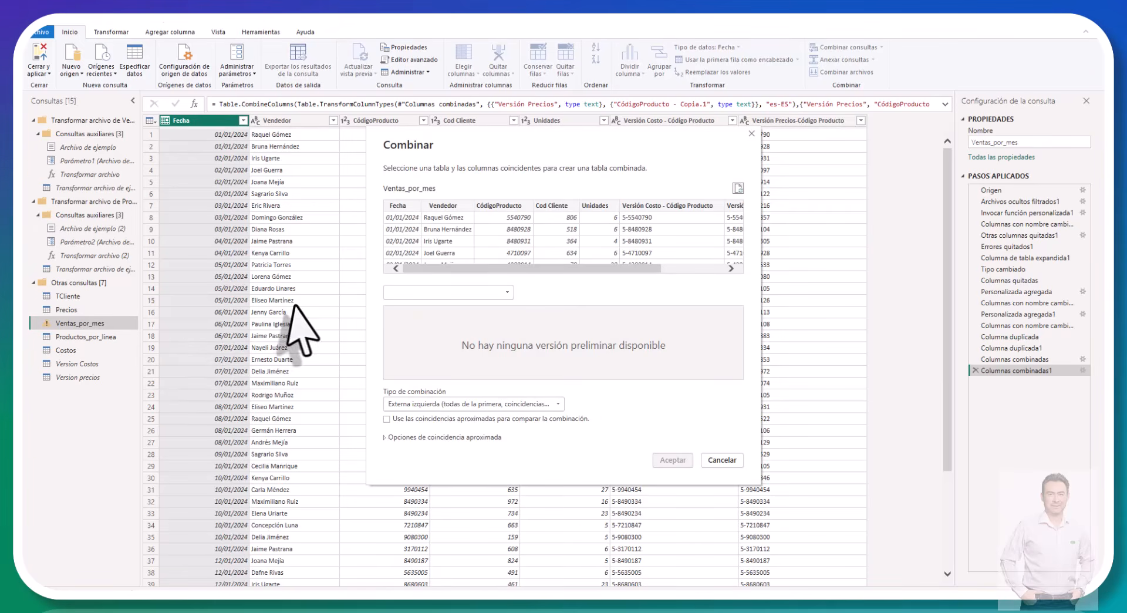
pyautogui.click(472, 292)
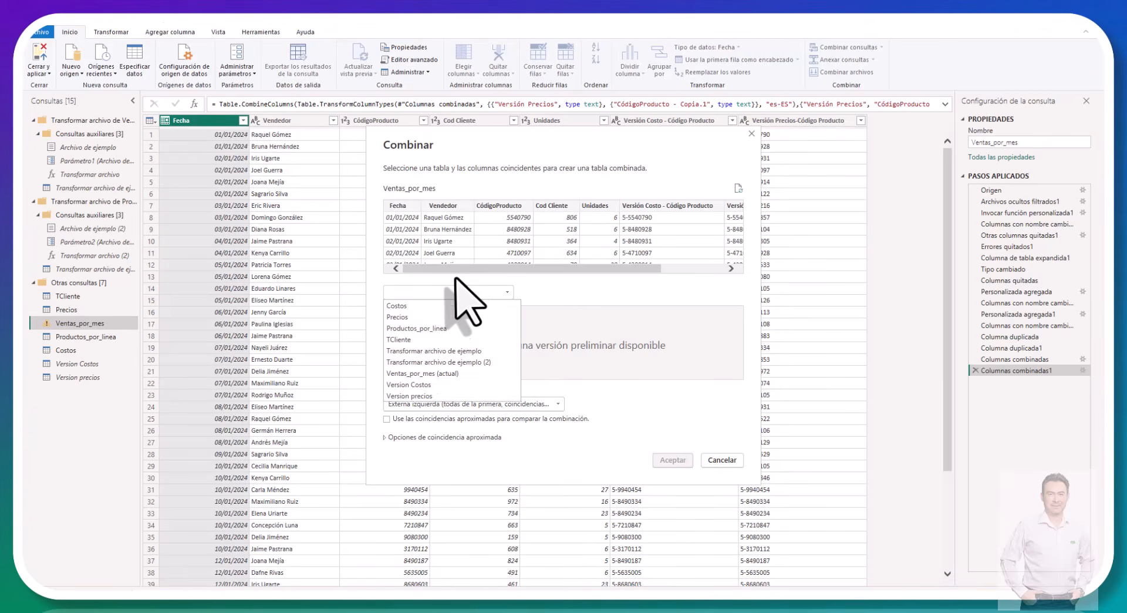
pyautogui.click(458, 293)
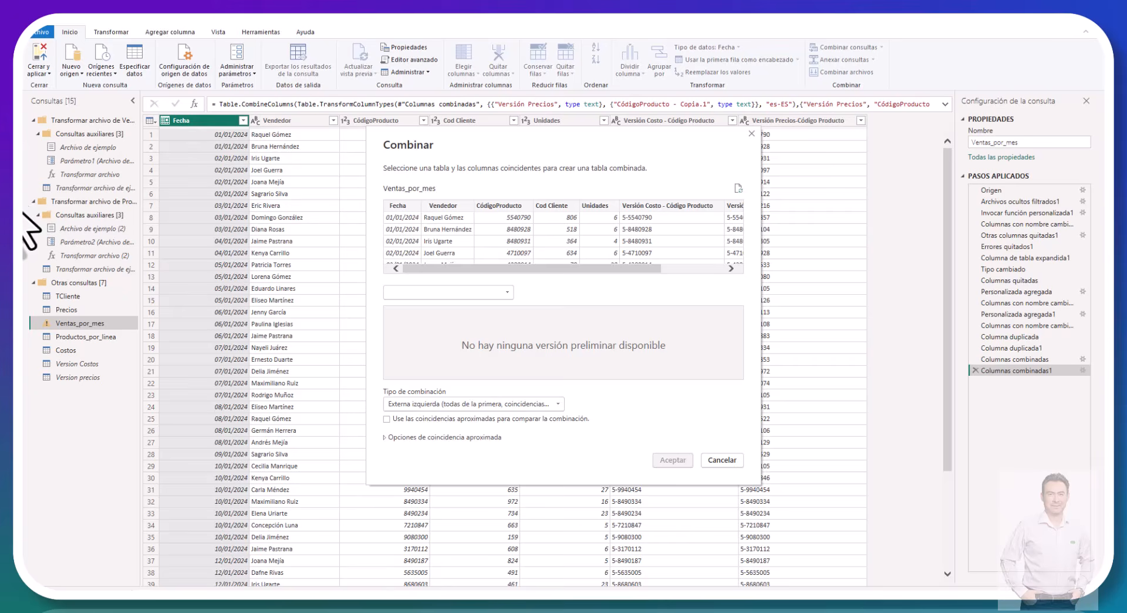
pyautogui.click(497, 293)
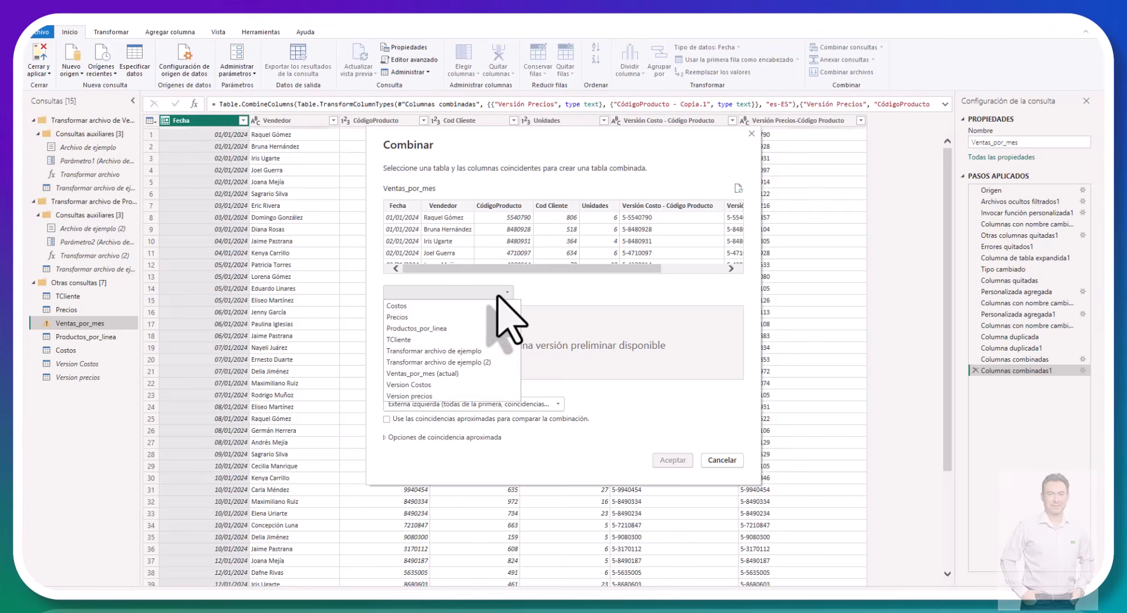
pyautogui.click(402, 306)
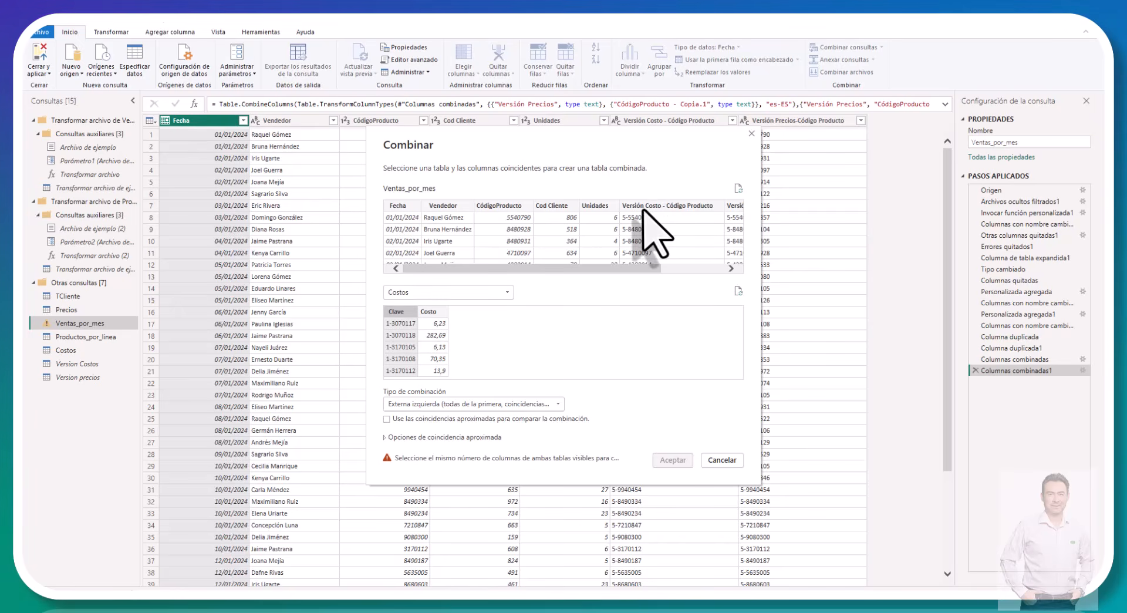
pyautogui.click(644, 206)
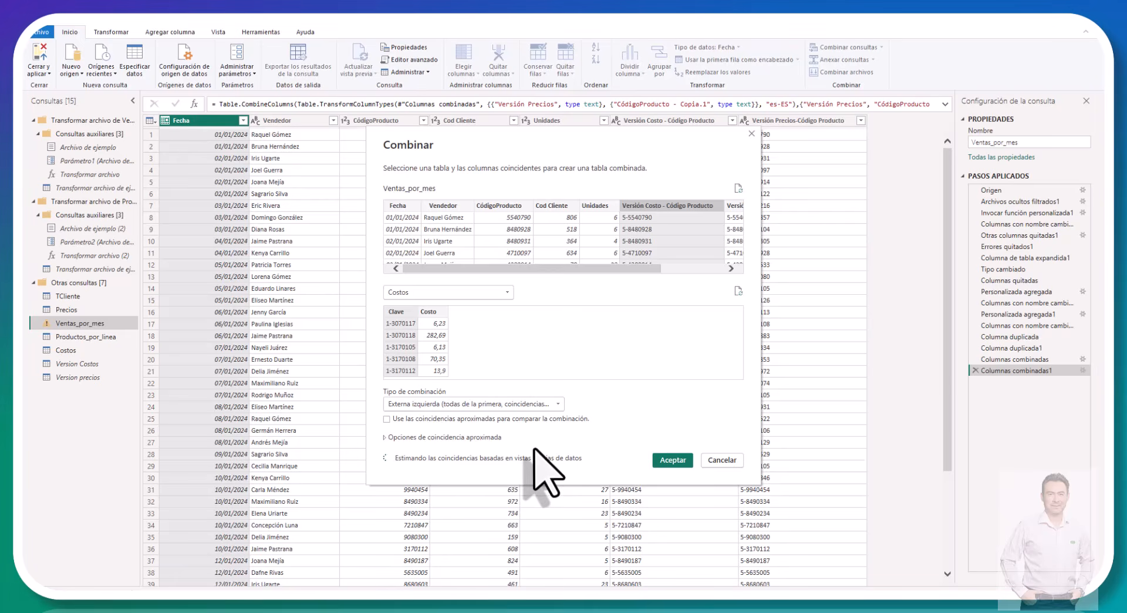
pyautogui.click(674, 461)
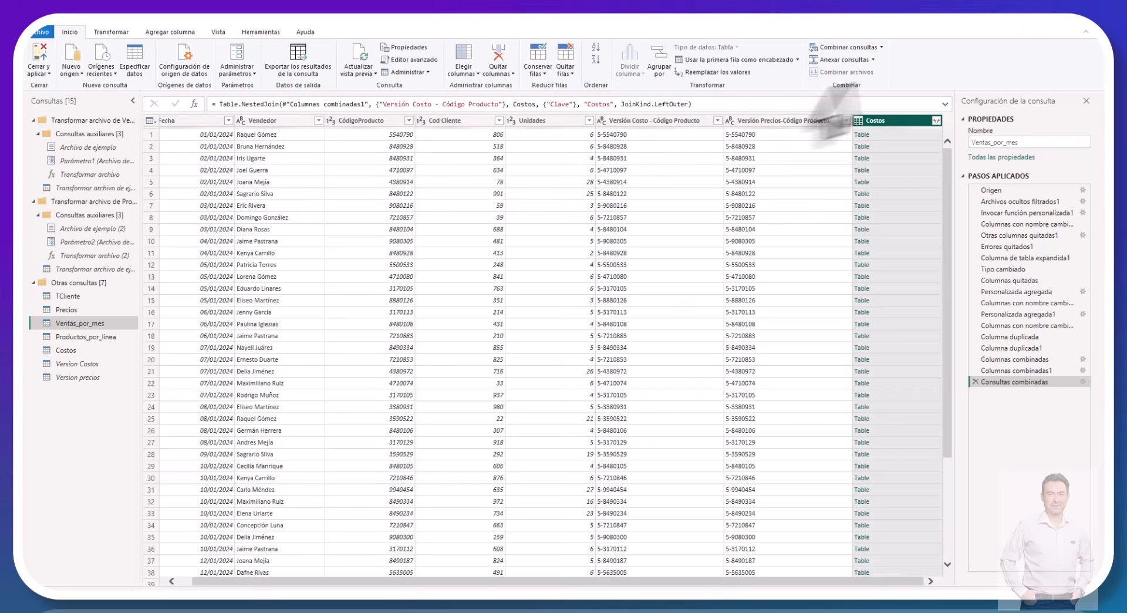
# Step: Expand the merged Costos column to only its Costo field, without the original column name as prefix
pyautogui.click(936, 120)
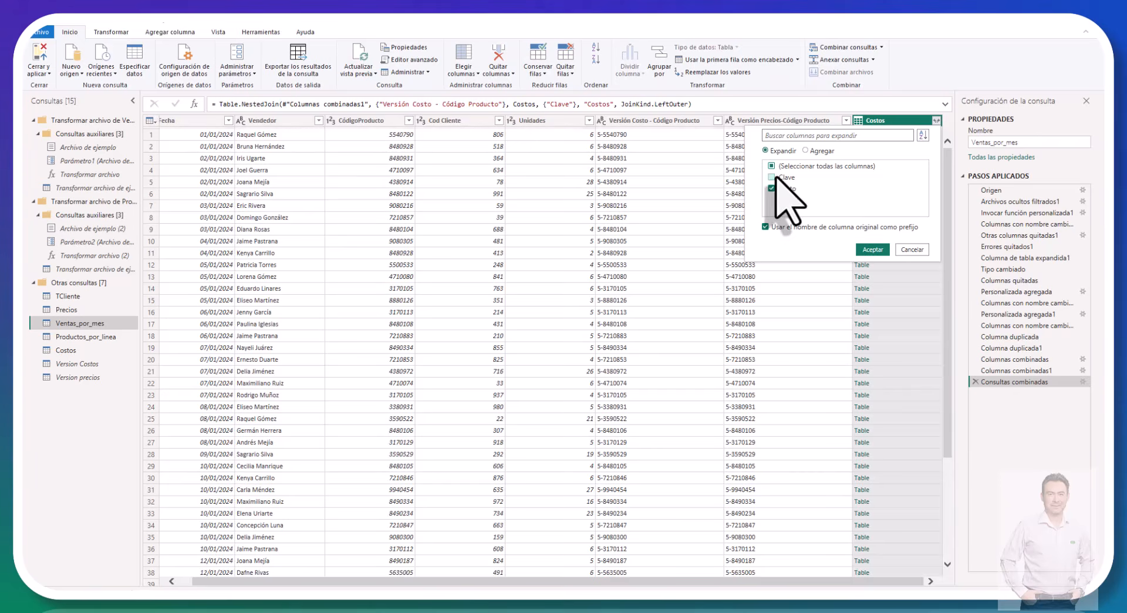
pyautogui.click(766, 227)
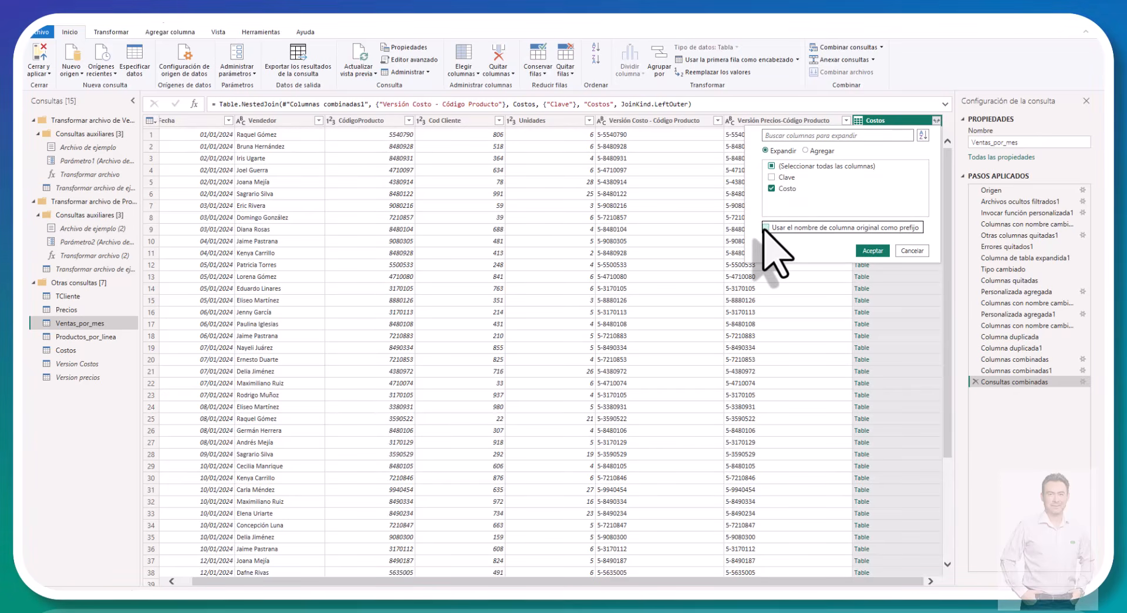
pyautogui.click(868, 250)
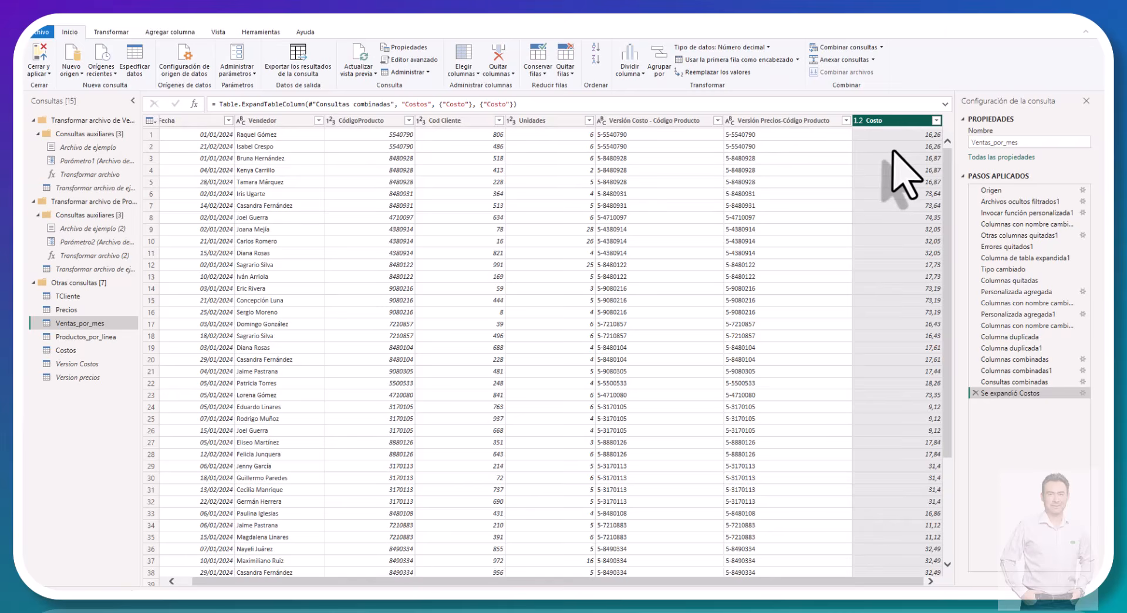
# Step: Remove the Versión Costo - Código Producto column from Ventas_por_mes
pyautogui.click(660, 122)
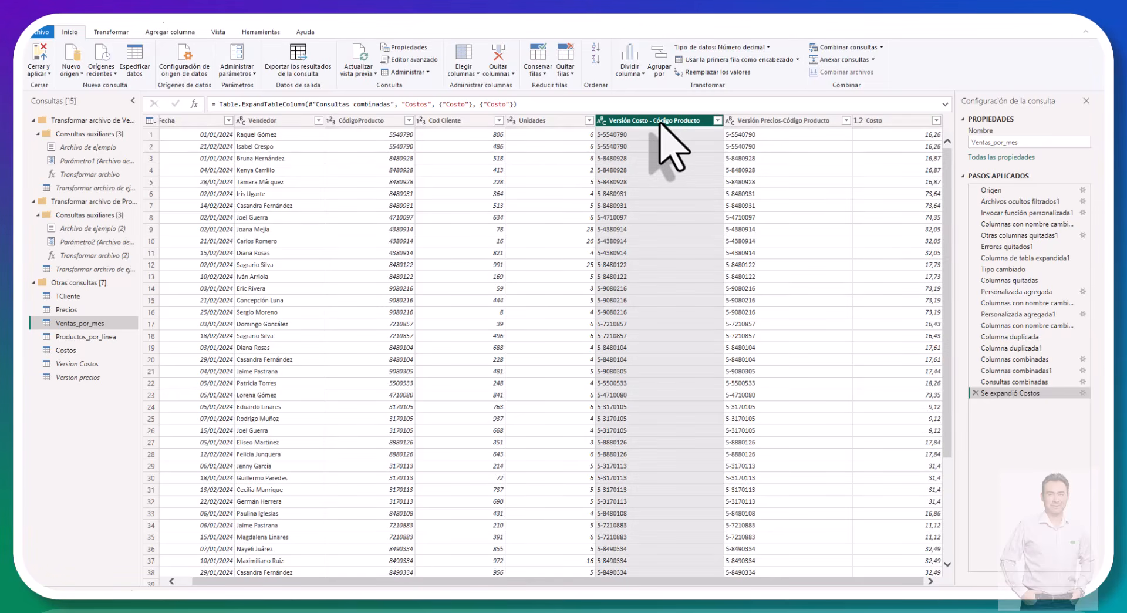
pyautogui.rightClick(660, 122)
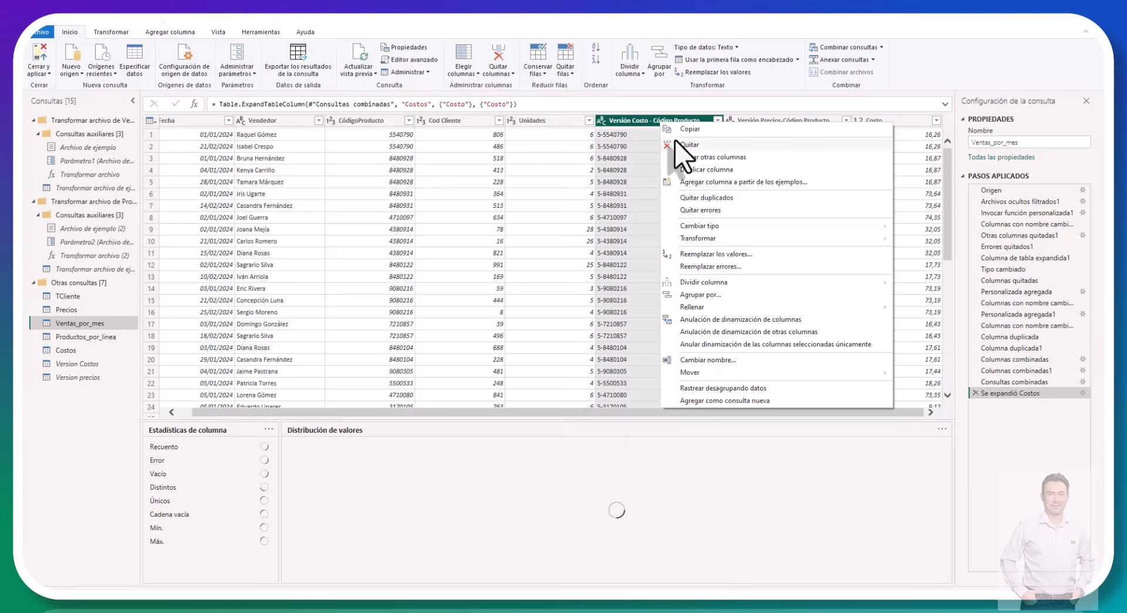
pyautogui.click(675, 144)
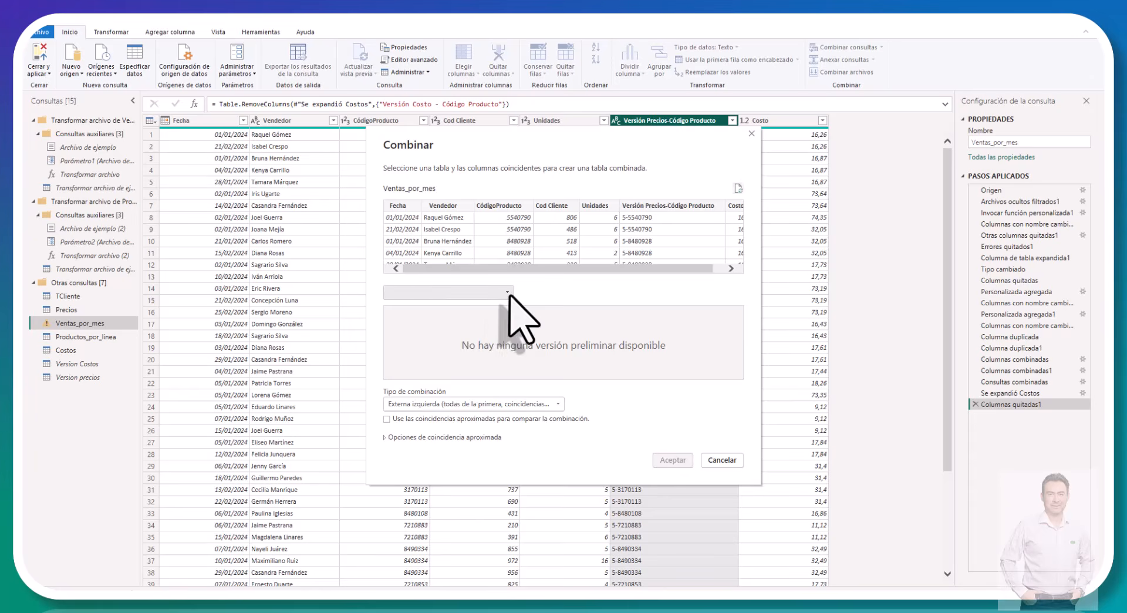
# Step: Merge Precios into the Ventas_por_mes query with a left outer join, matching Versión Precios-Código Producto to Clave
pyautogui.click(507, 292)
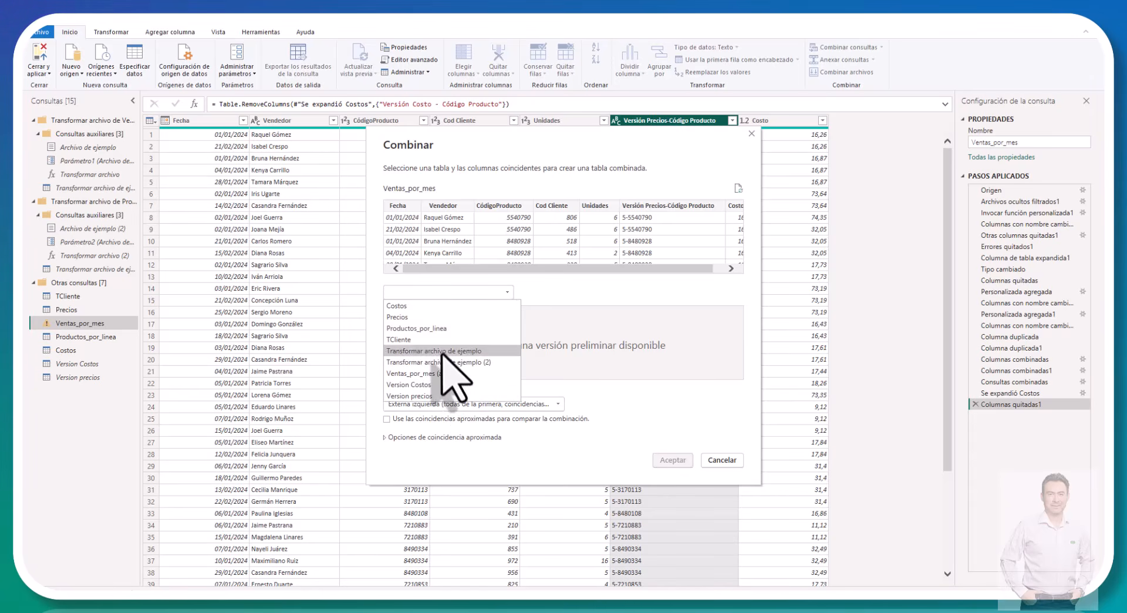
pyautogui.click(436, 318)
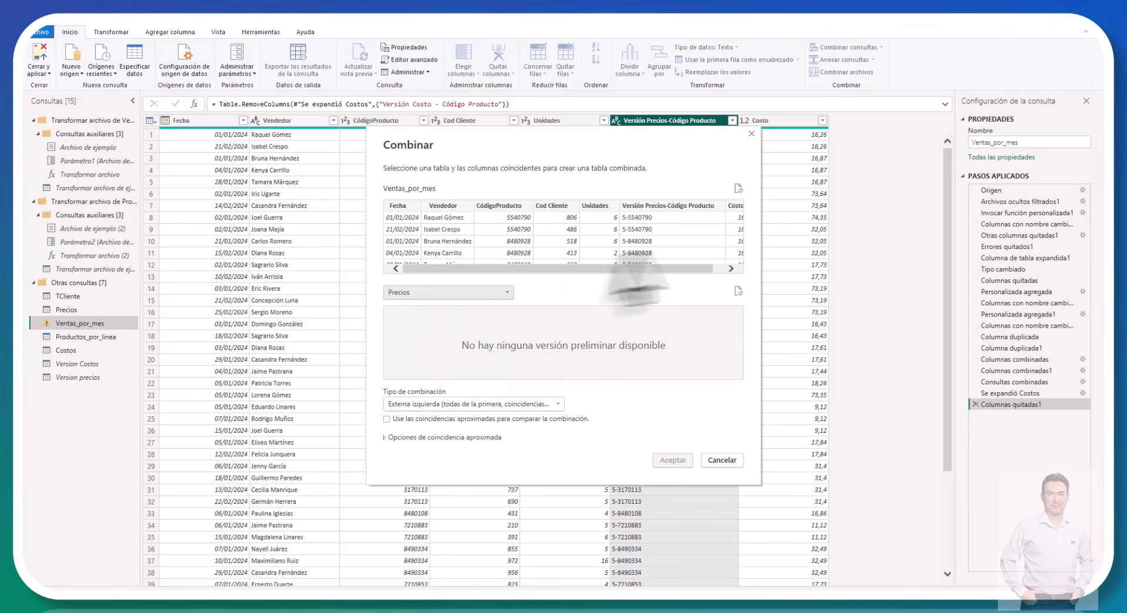
pyautogui.click(683, 205)
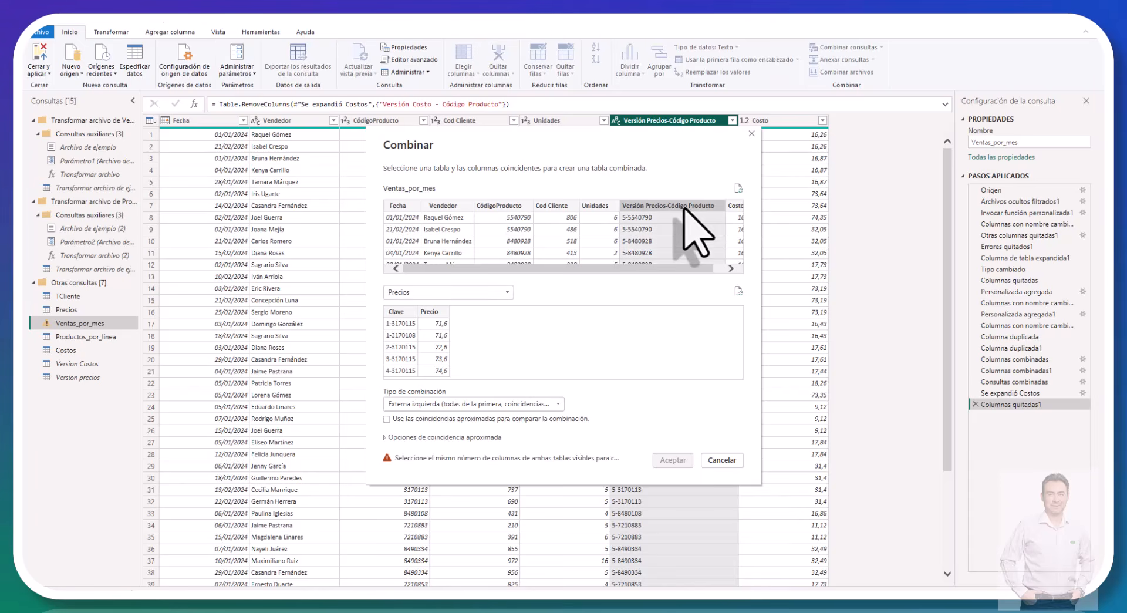
pyautogui.click(401, 314)
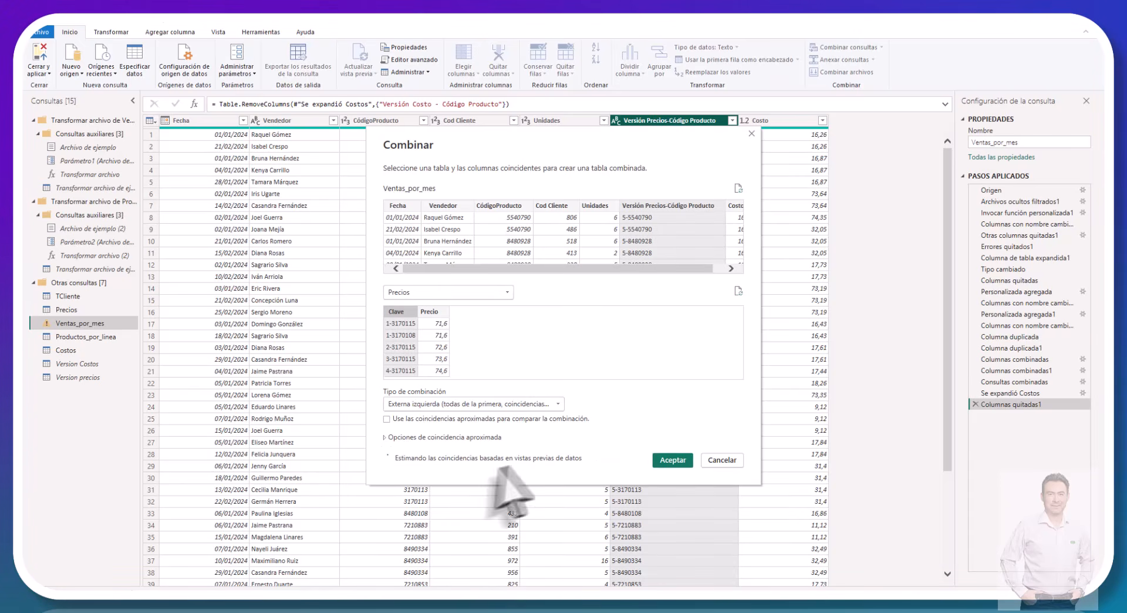
pyautogui.click(669, 460)
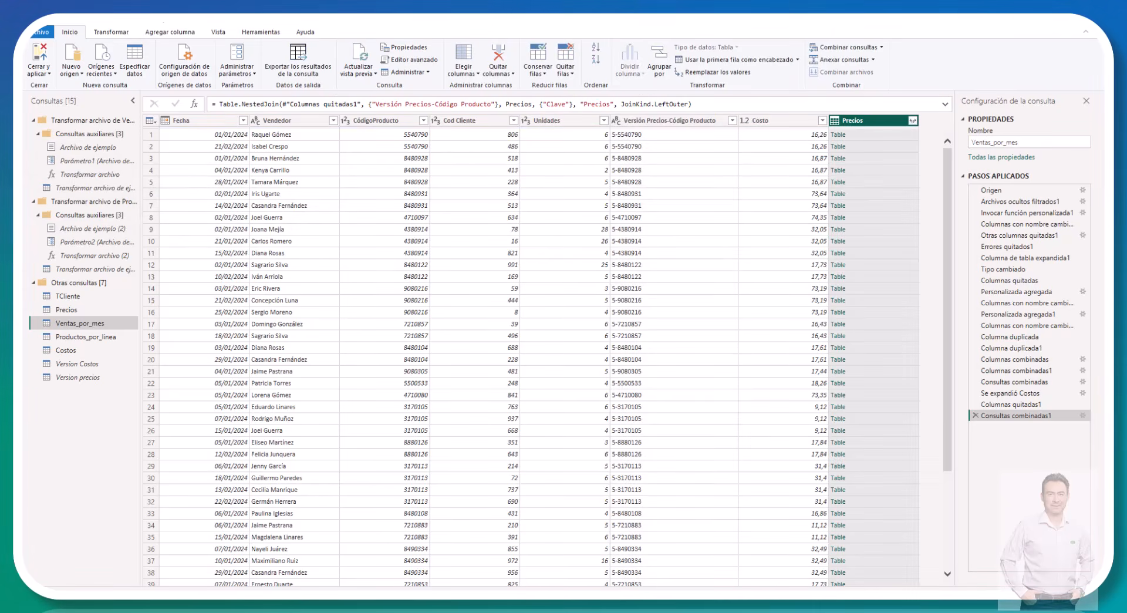
# Step: Expand the merged Precios column to only its Precio field, without the original column name as prefix
pyautogui.click(913, 121)
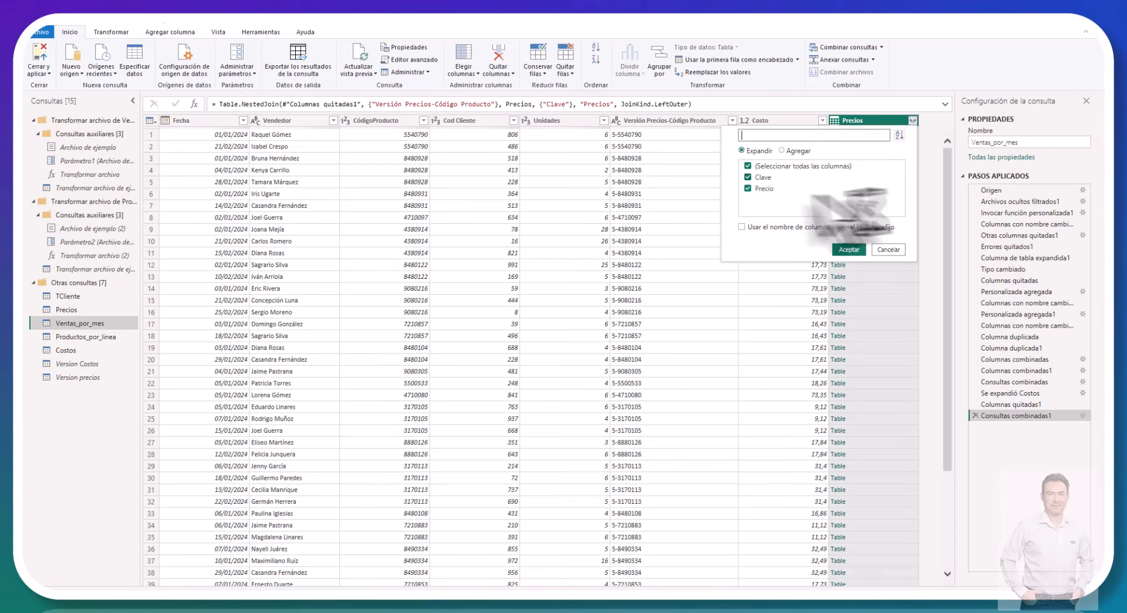
pyautogui.click(748, 177)
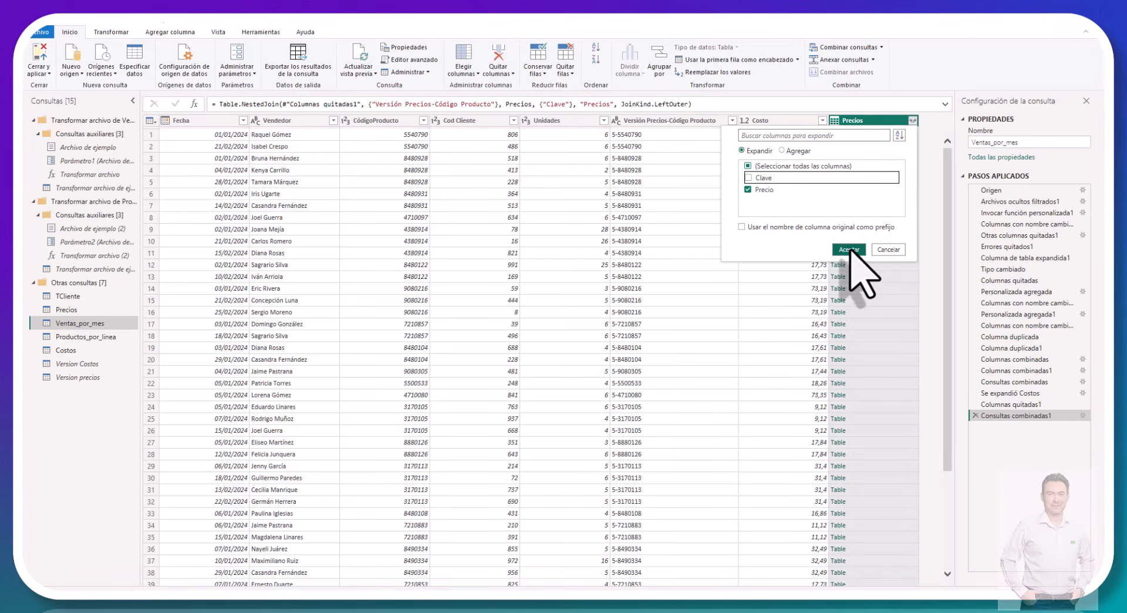
pyautogui.click(849, 250)
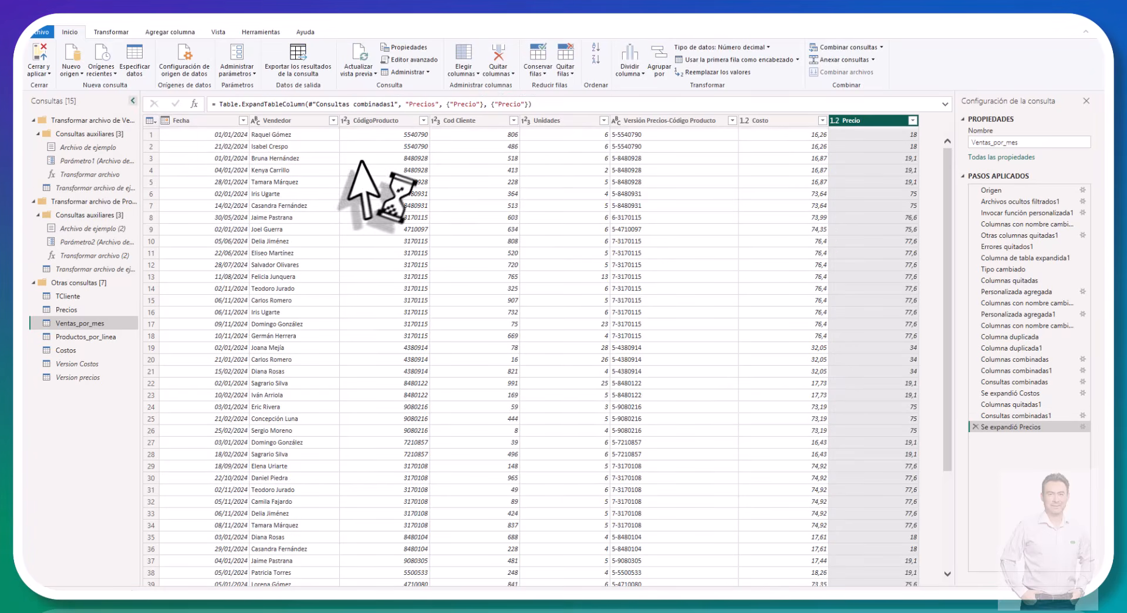
# Step: Remove the Versión Precios-Código Producto column from the Ventas_por_mes query
pyautogui.click(695, 121)
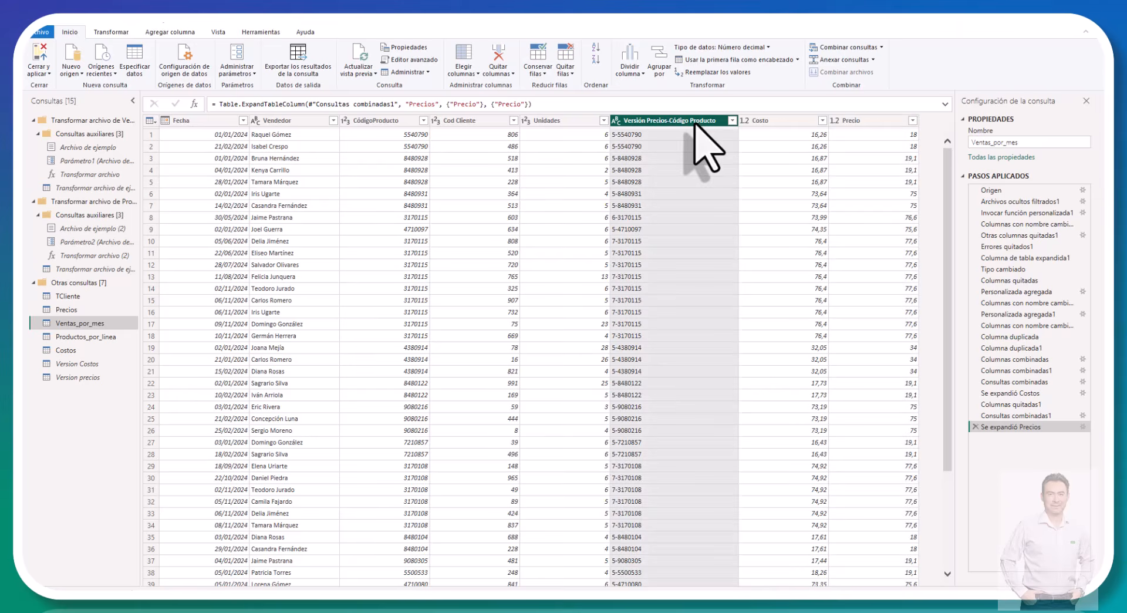
pyautogui.rightClick(696, 122)
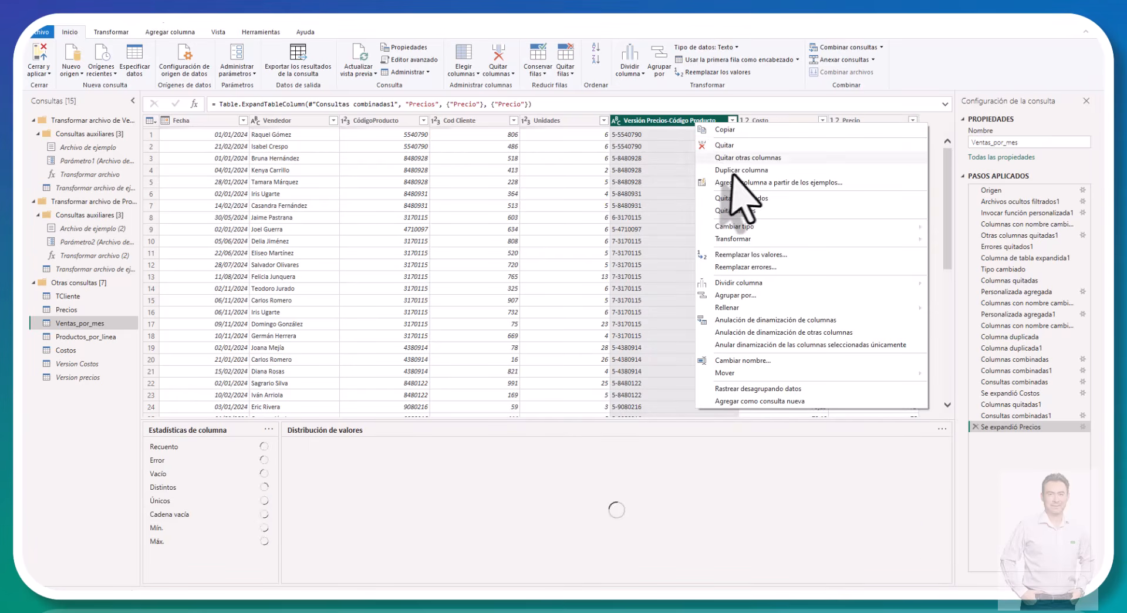
pyautogui.click(731, 147)
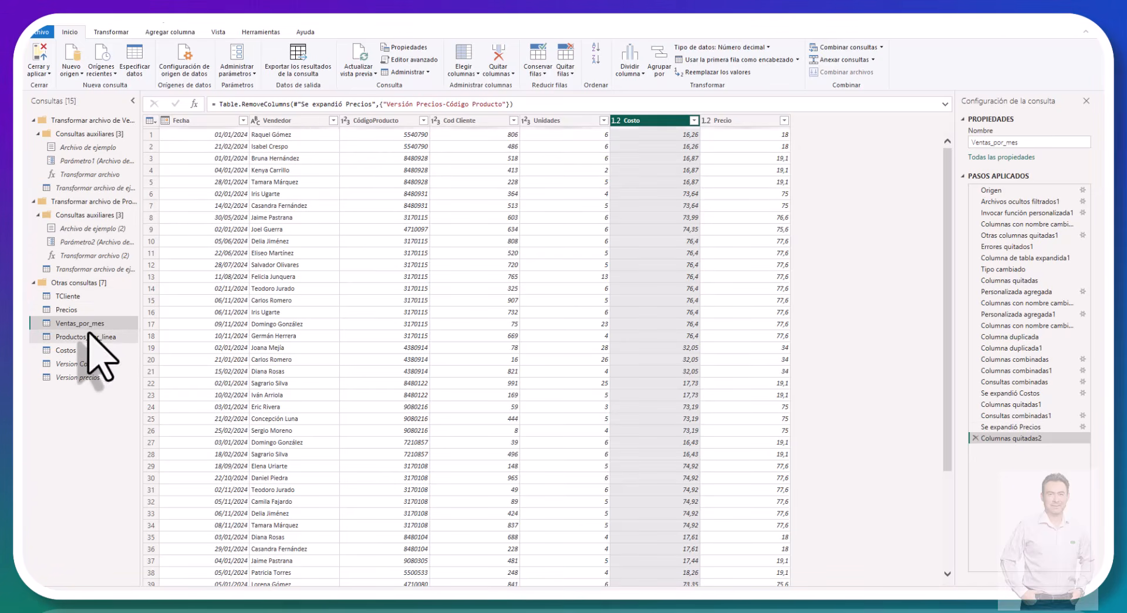
# Step: Rename the TCliente query as Clientes
pyautogui.click(77, 296)
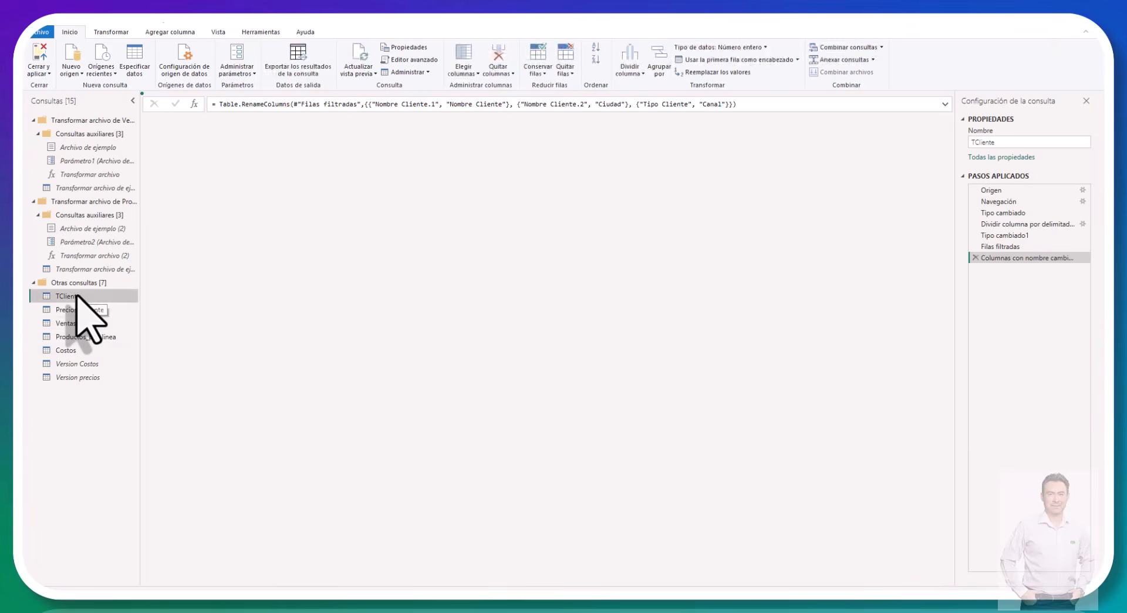
pyautogui.click(76, 296)
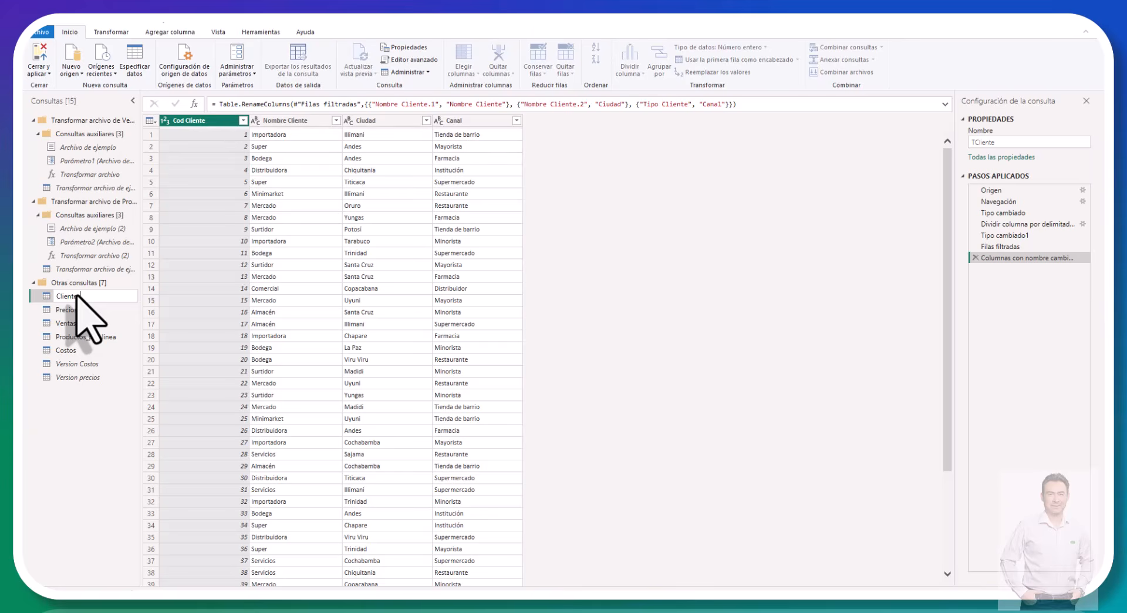
pyautogui.write('Clientes')
pyautogui.press('Return')
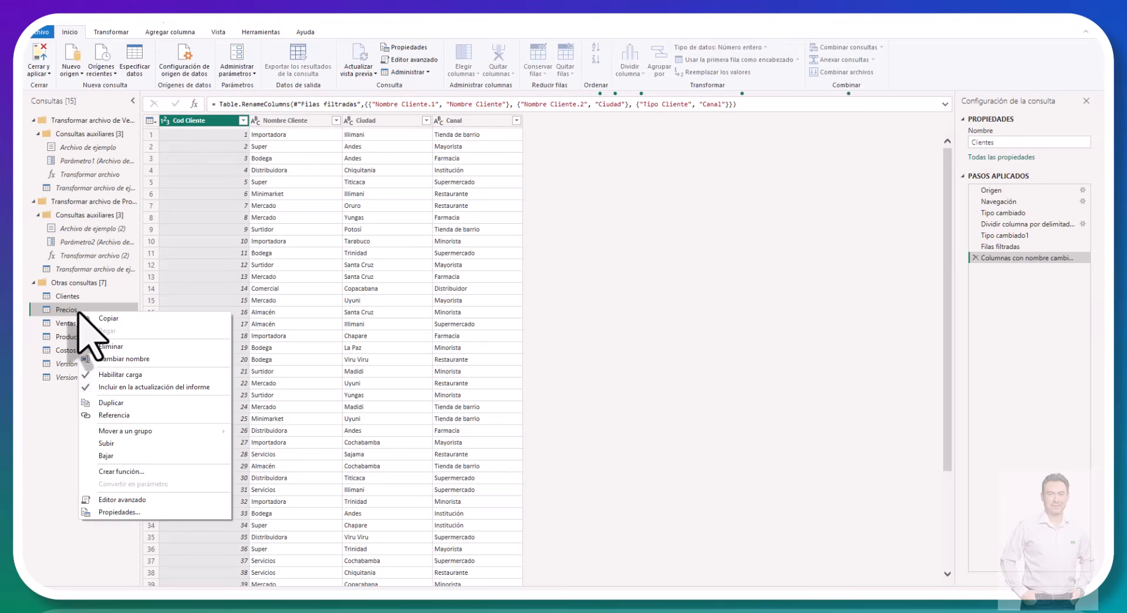
# Step: Disable loading of the Precios and Costos queries into the report, accepting the possible data loss for each
pyautogui.click(123, 376)
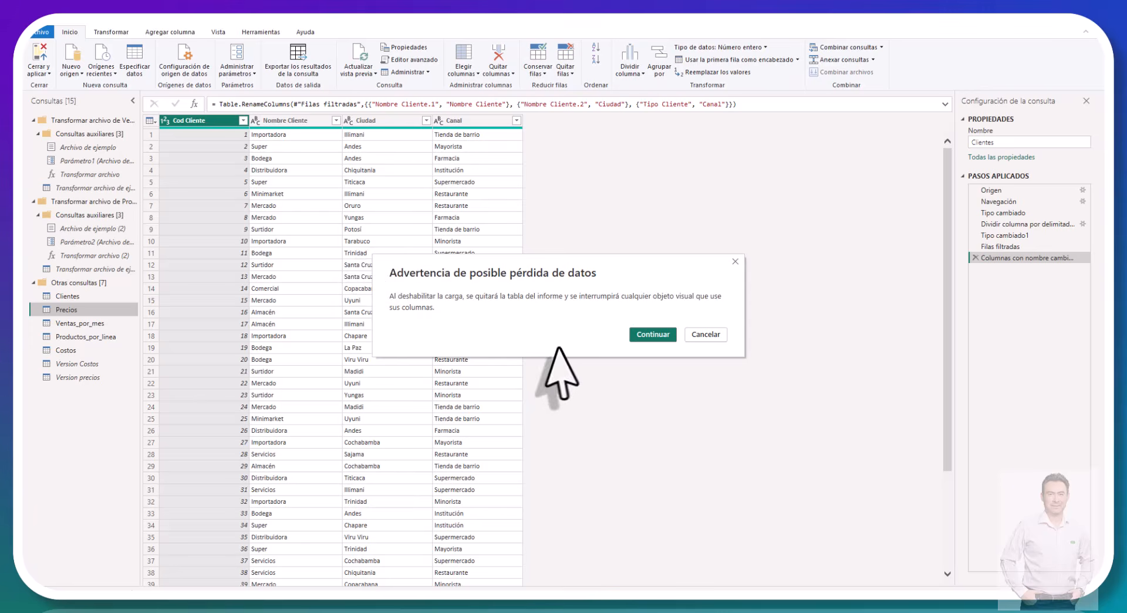
pyautogui.click(647, 333)
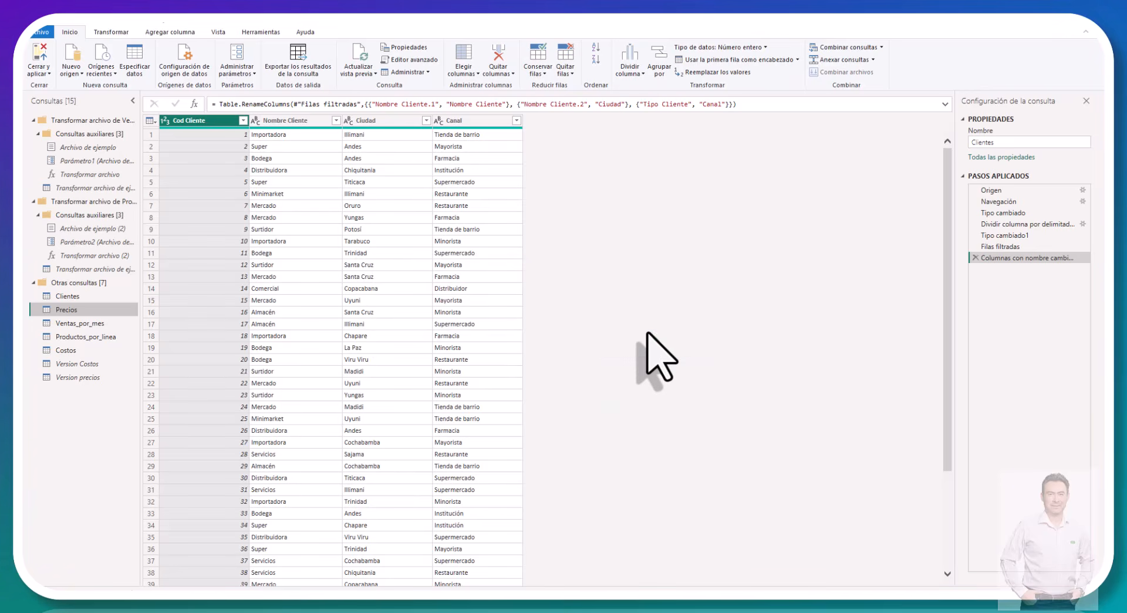
pyautogui.rightClick(78, 349)
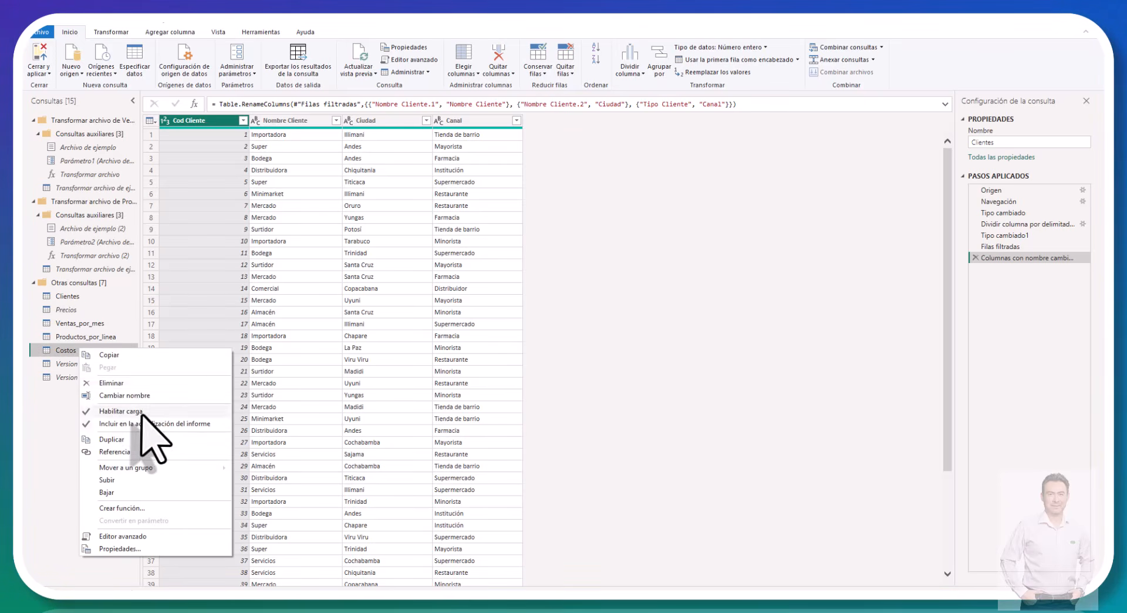
pyautogui.click(141, 413)
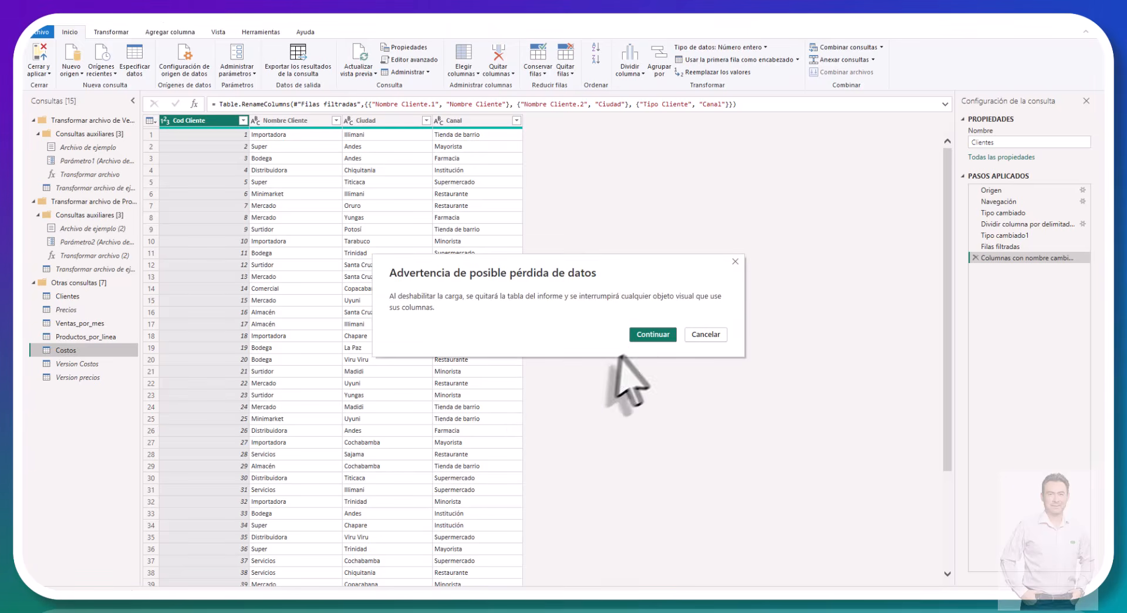
pyautogui.click(639, 339)
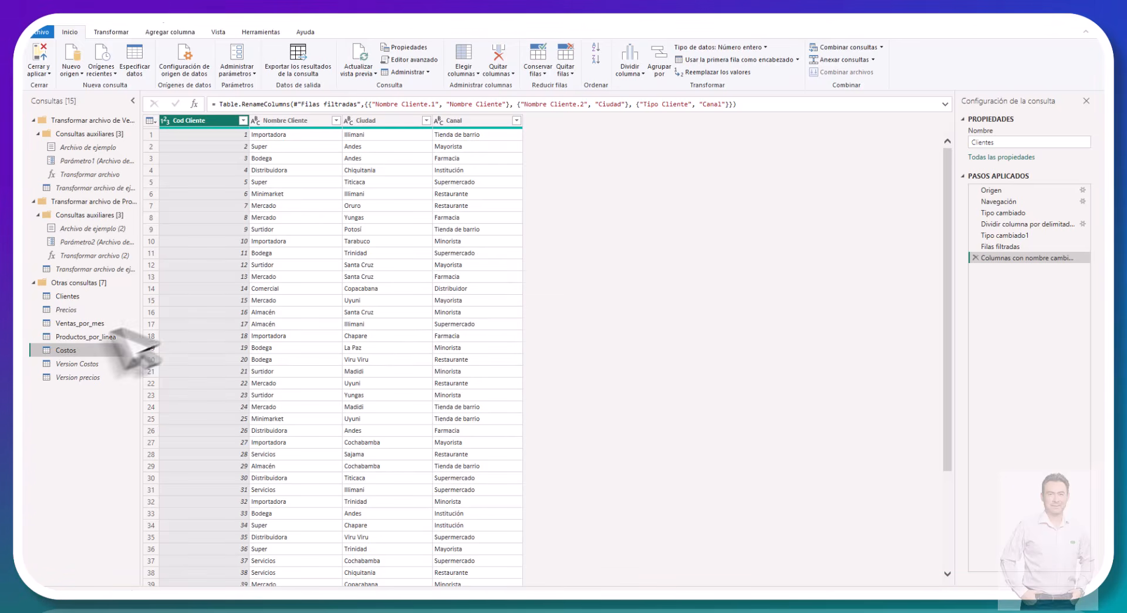
# Step: Rename the Ventas_por_mes query as Ventas and the Productos_por_linea query as Productos
pyautogui.click(92, 326)
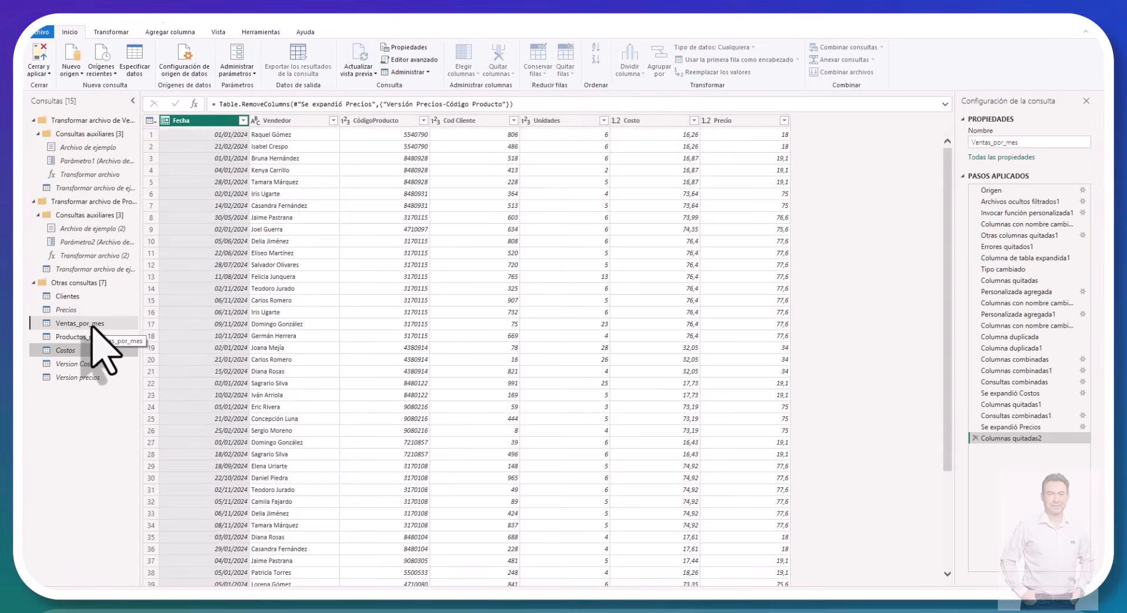
pyautogui.rightClick(92, 325)
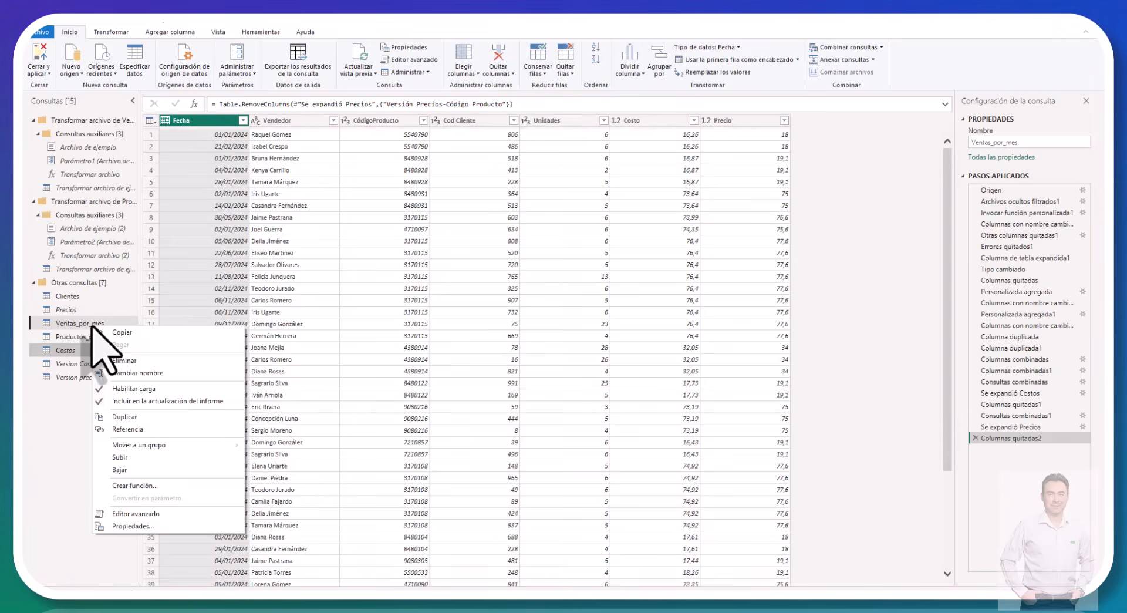
pyautogui.click(133, 372)
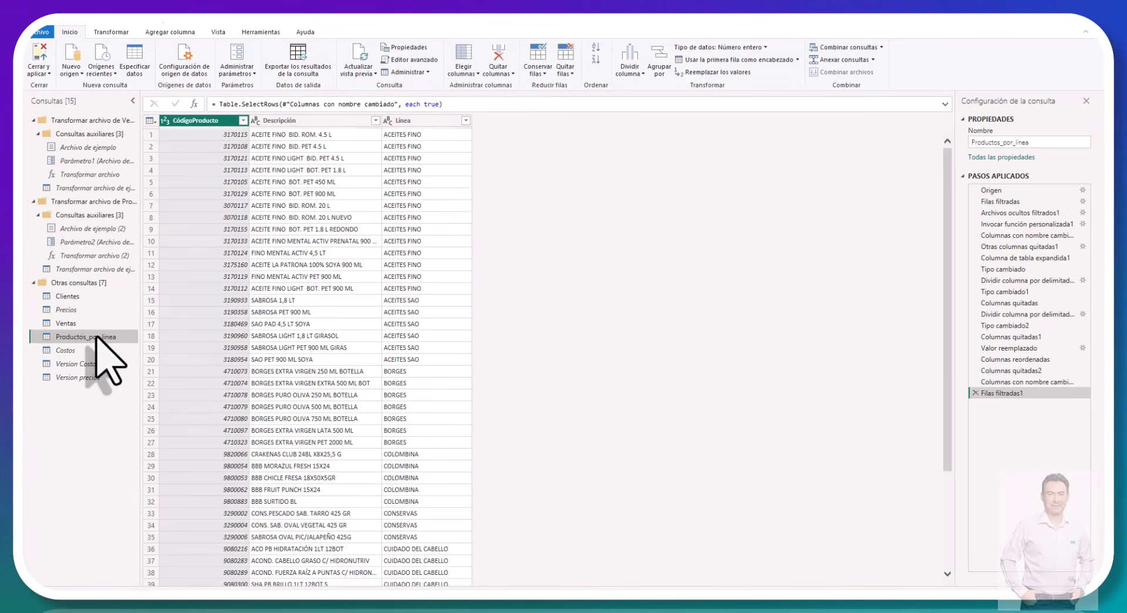
pyautogui.rightClick(96, 336)
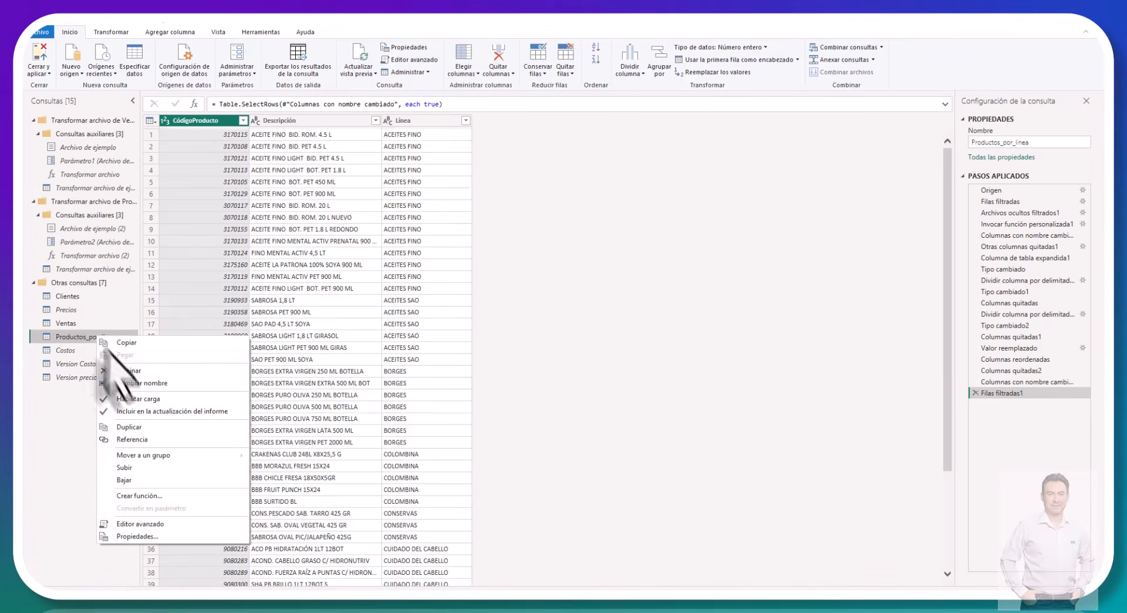
pyautogui.click(131, 383)
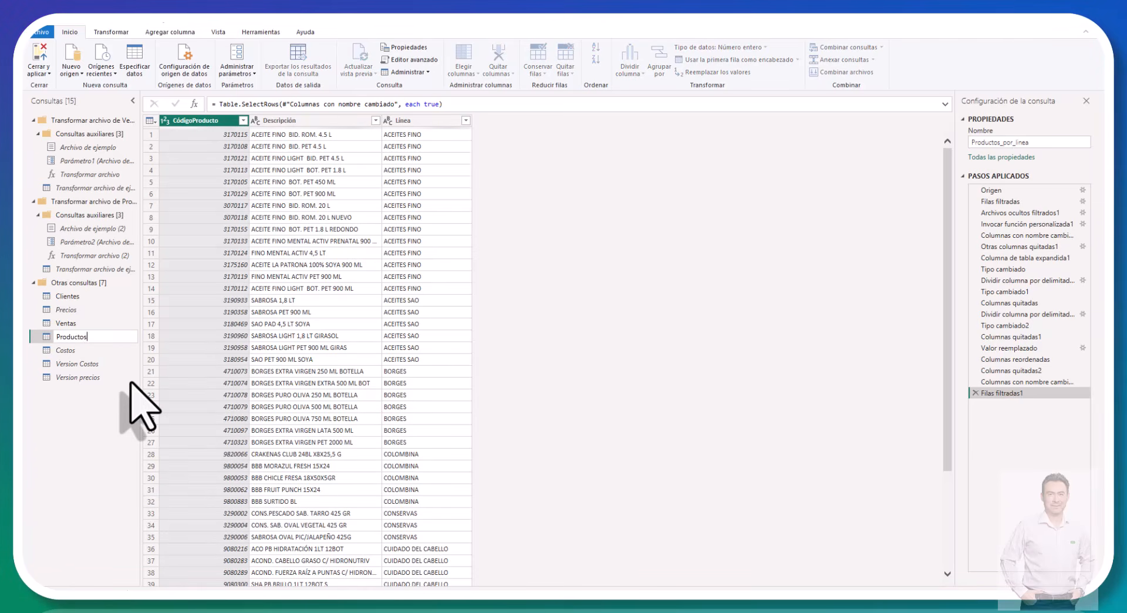
pyautogui.press('Return')
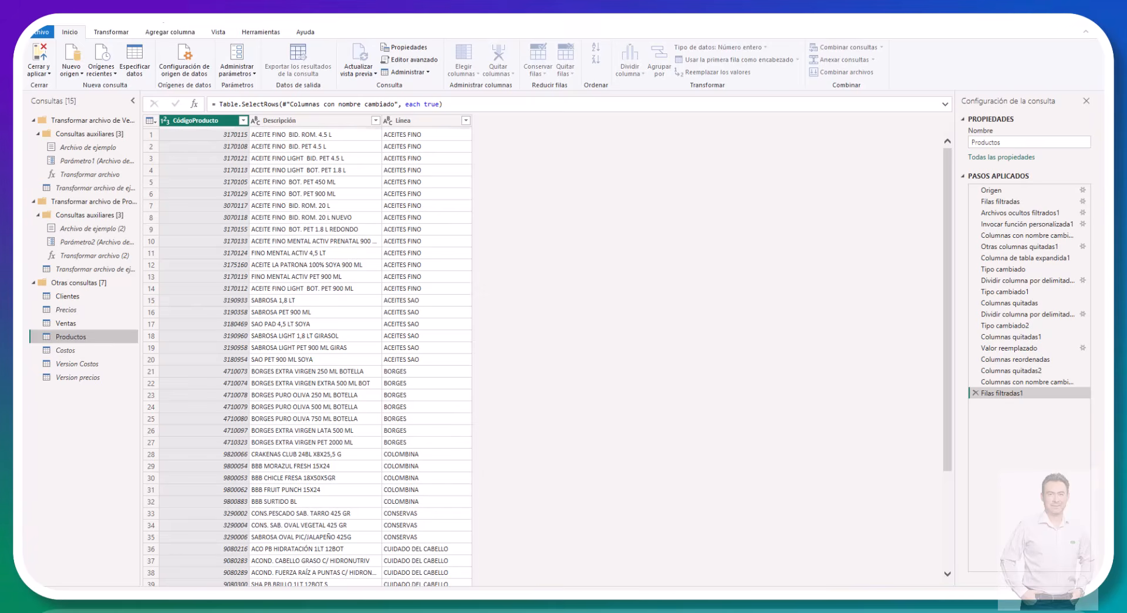
# Step: Apply the query changes and arrange the model diagram with Productos above a taller Clientes card and Ventas beside them
pyautogui.click(40, 59)
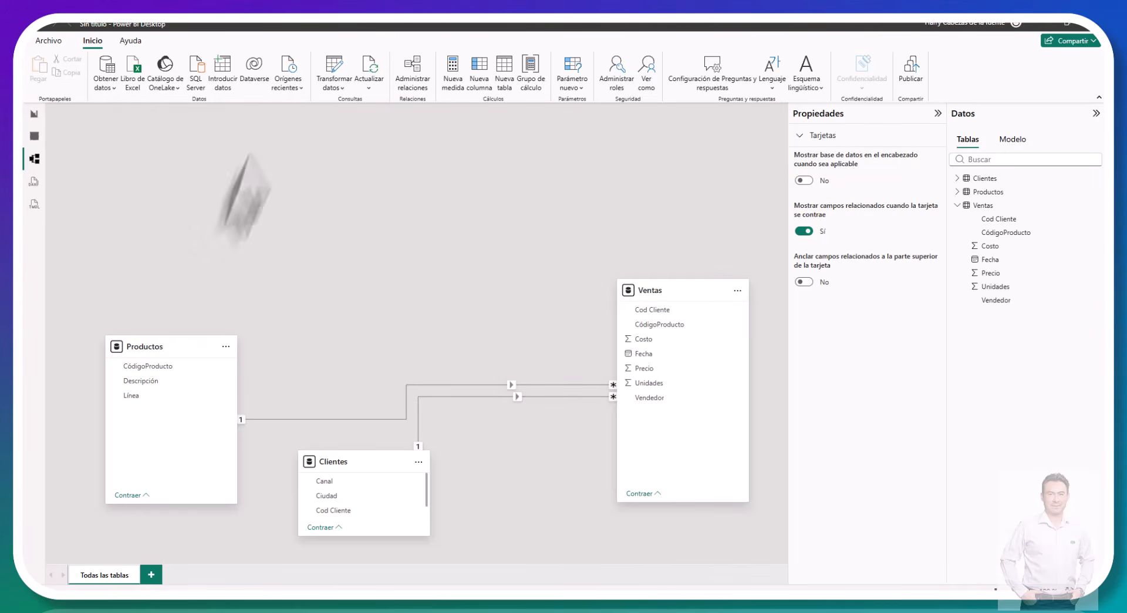
pyautogui.moveTo(171, 350); pyautogui.dragTo(176, 193)
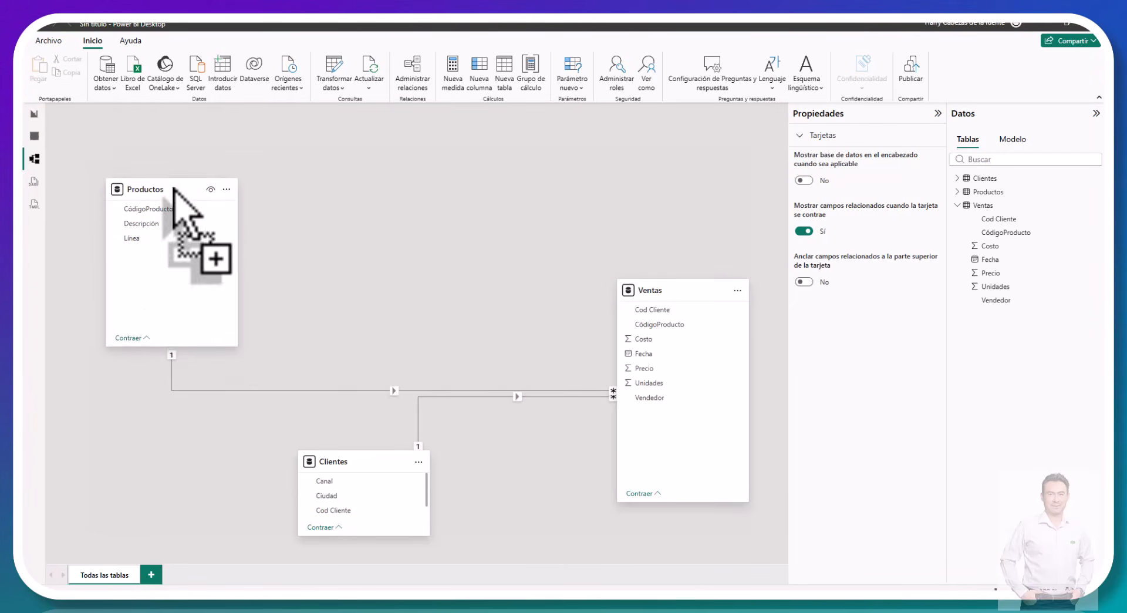
pyautogui.moveTo(347, 468); pyautogui.dragTo(194, 429)
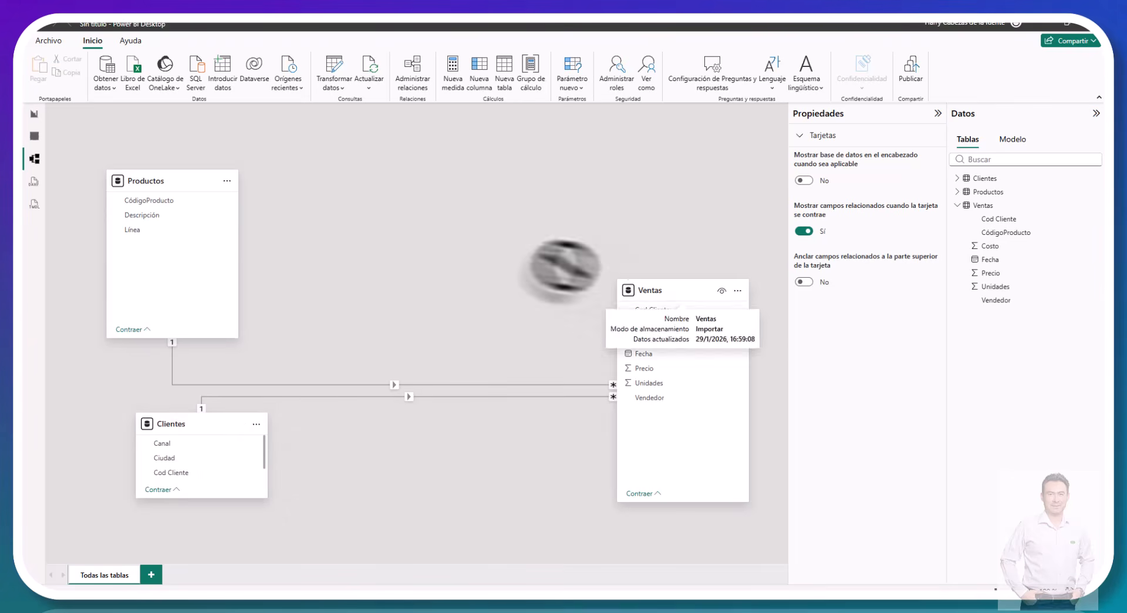
pyautogui.moveTo(688, 294); pyautogui.dragTo(449, 202)
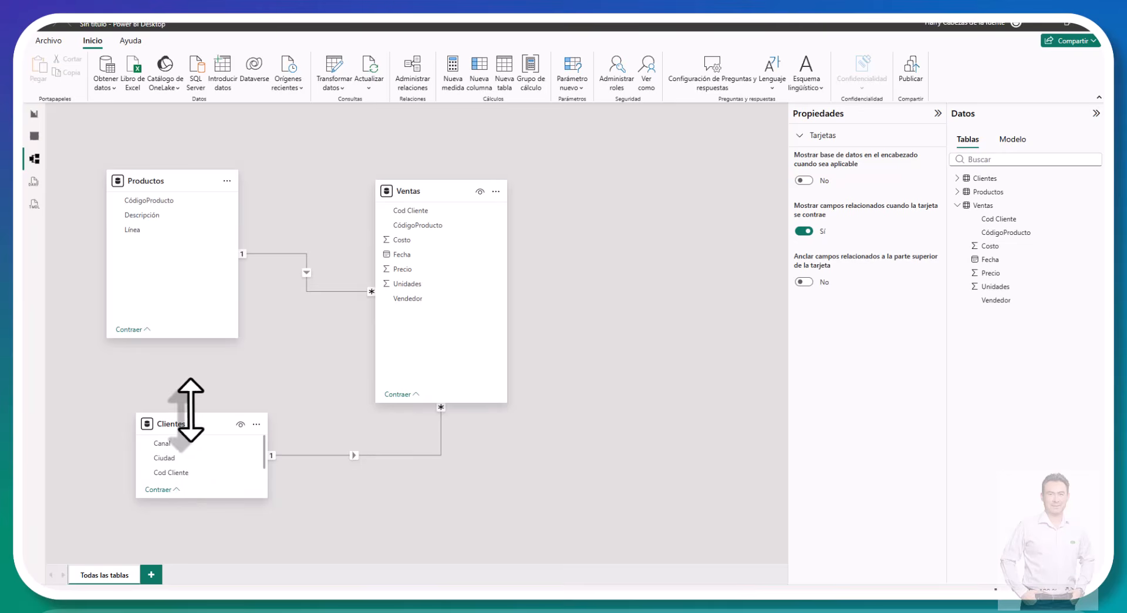
pyautogui.moveTo(189, 412); pyautogui.dragTo(195, 377)
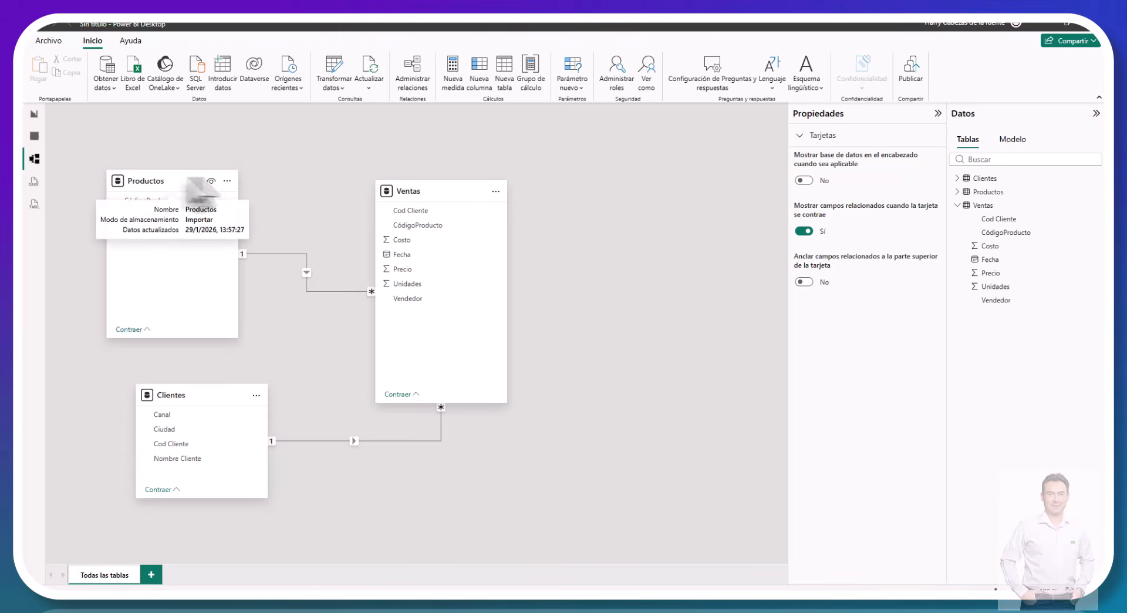
pyautogui.moveTo(157, 171); pyautogui.dragTo(182, 185)
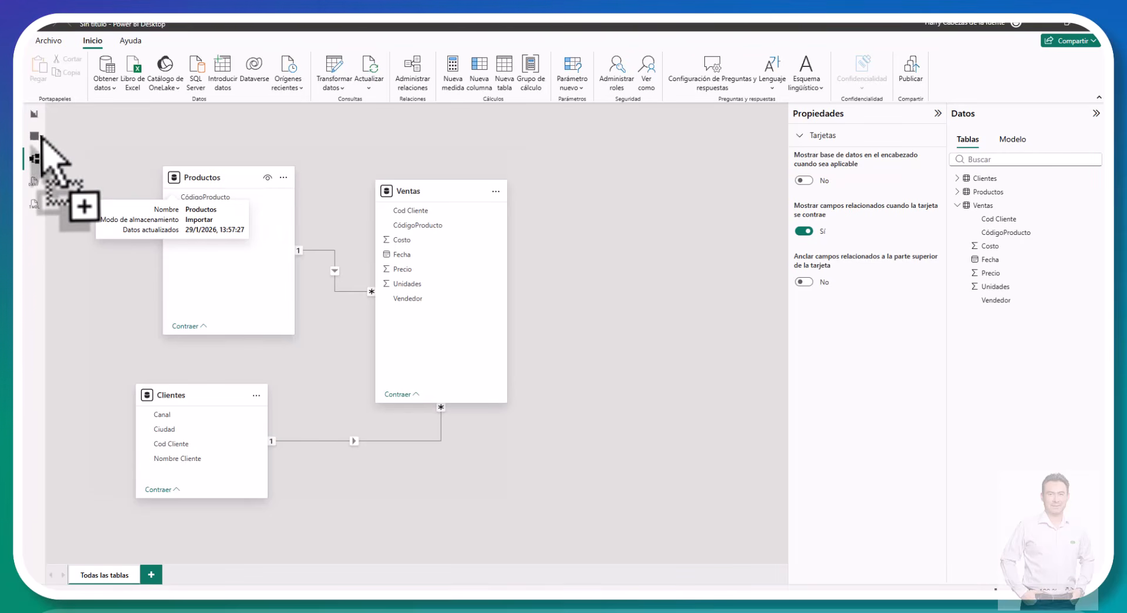
pyautogui.moveTo(41, 136); pyautogui.dragTo(88, 193)
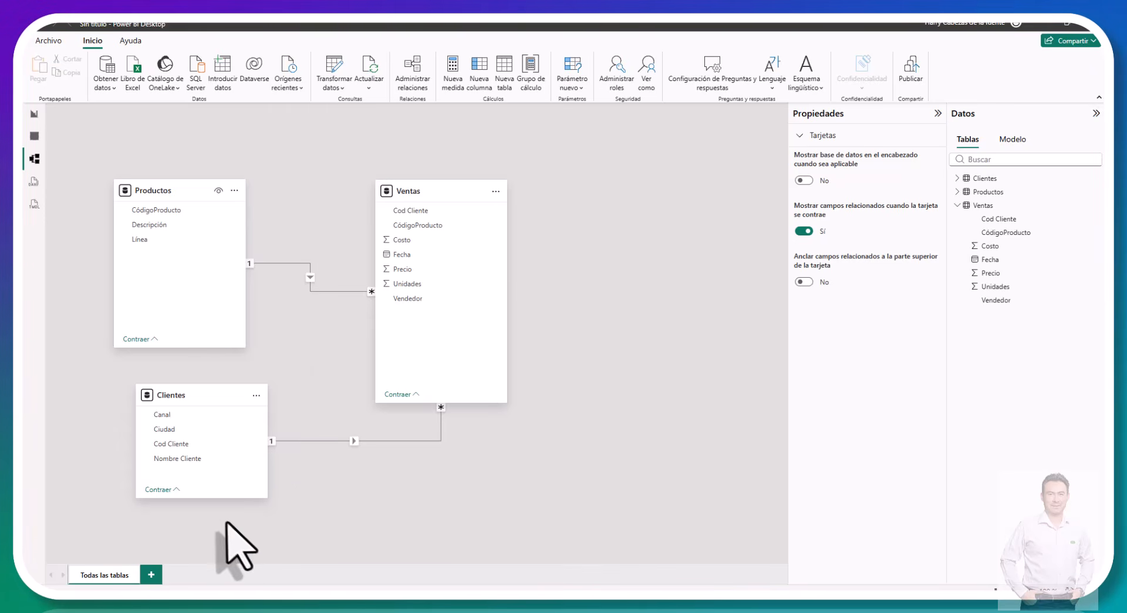
# Step: Open the Ventas query in the Power Query Editor and pick the first row's product code, 5540790, for a cost check
pyautogui.click(330, 75)
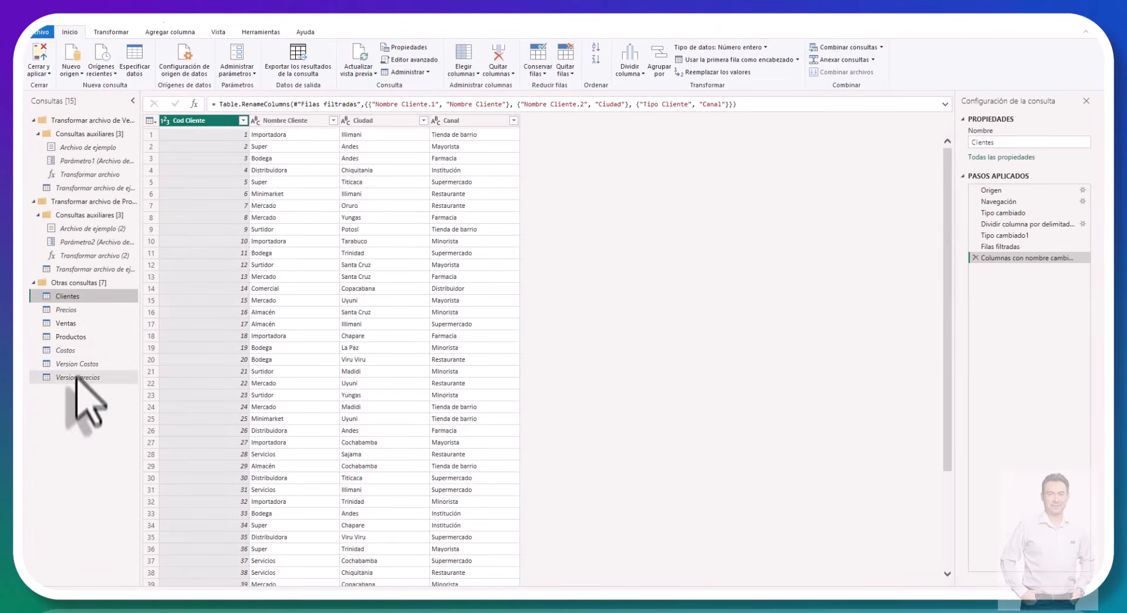
pyautogui.click(78, 324)
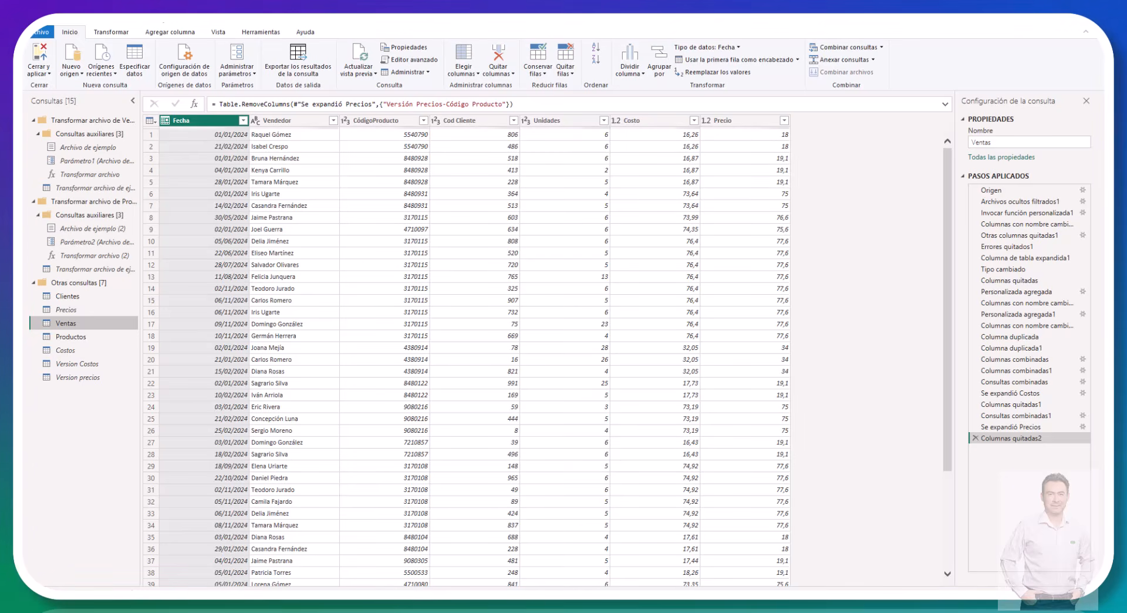
pyautogui.moveTo(125, 597)
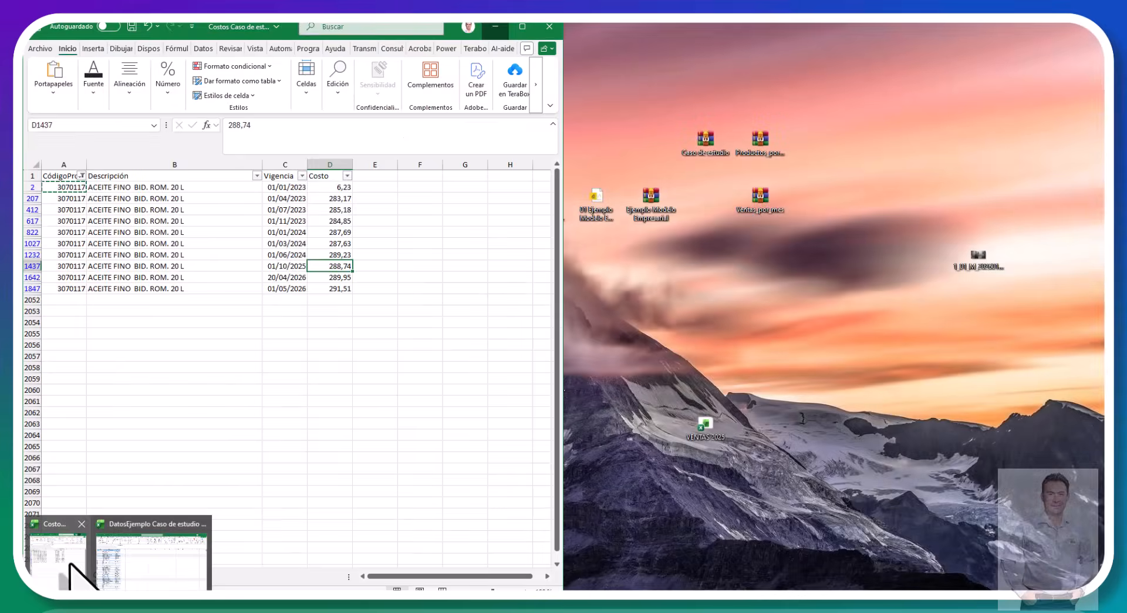
pyautogui.click(77, 578)
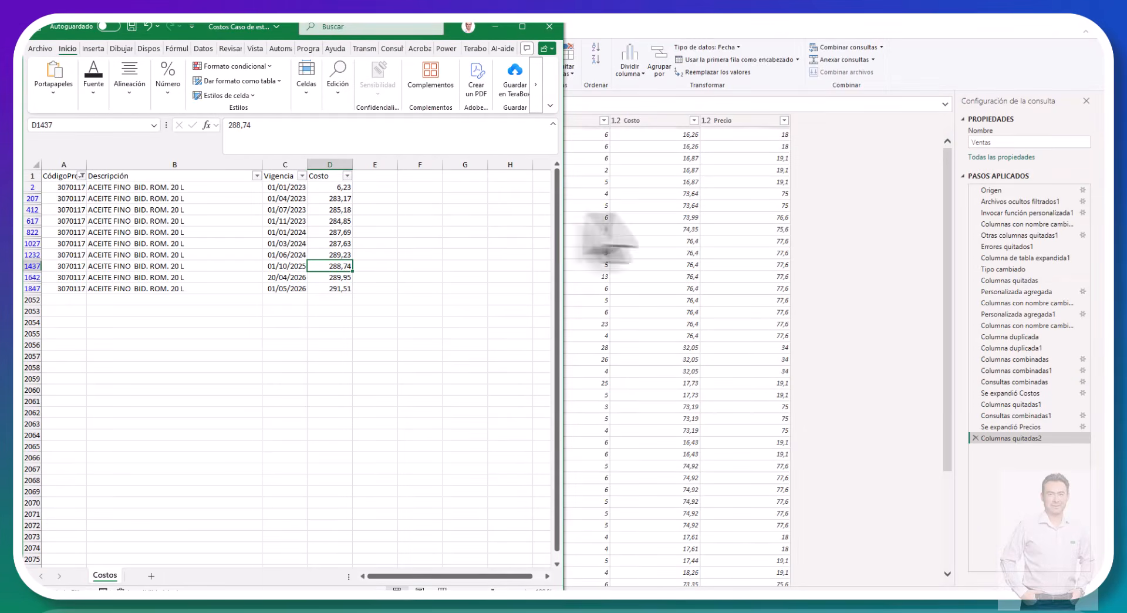
pyautogui.click(646, 216)
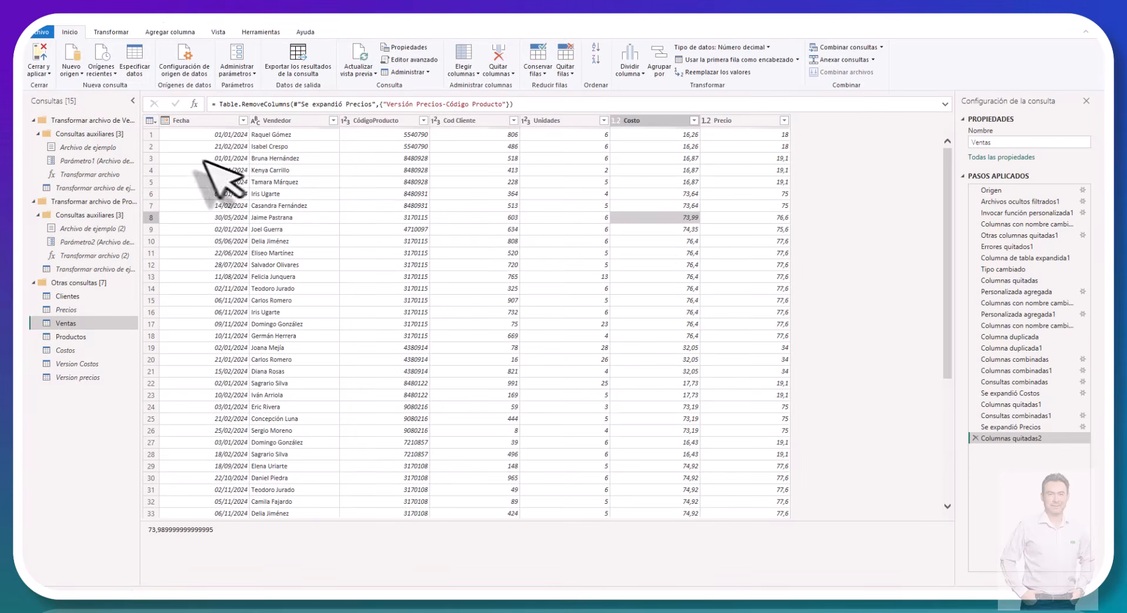
pyautogui.click(421, 134)
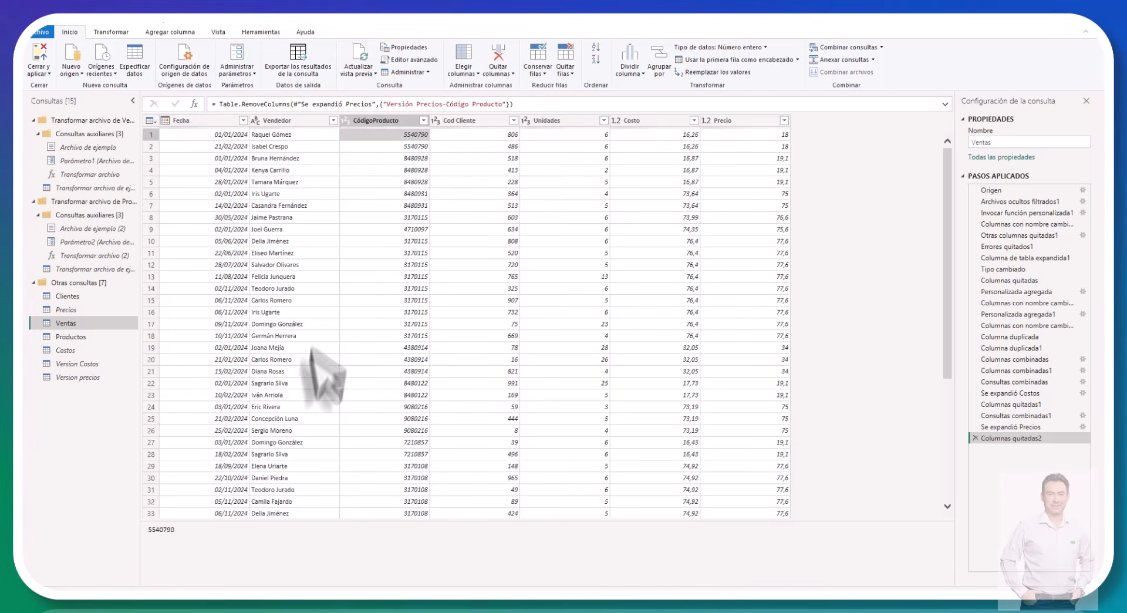
# Step: Filter CódigoProducto by 5540790 in the Costos Excel workbook and check the cost effective from 01/01/2024
pyautogui.hotkey('alt', 'Tab')
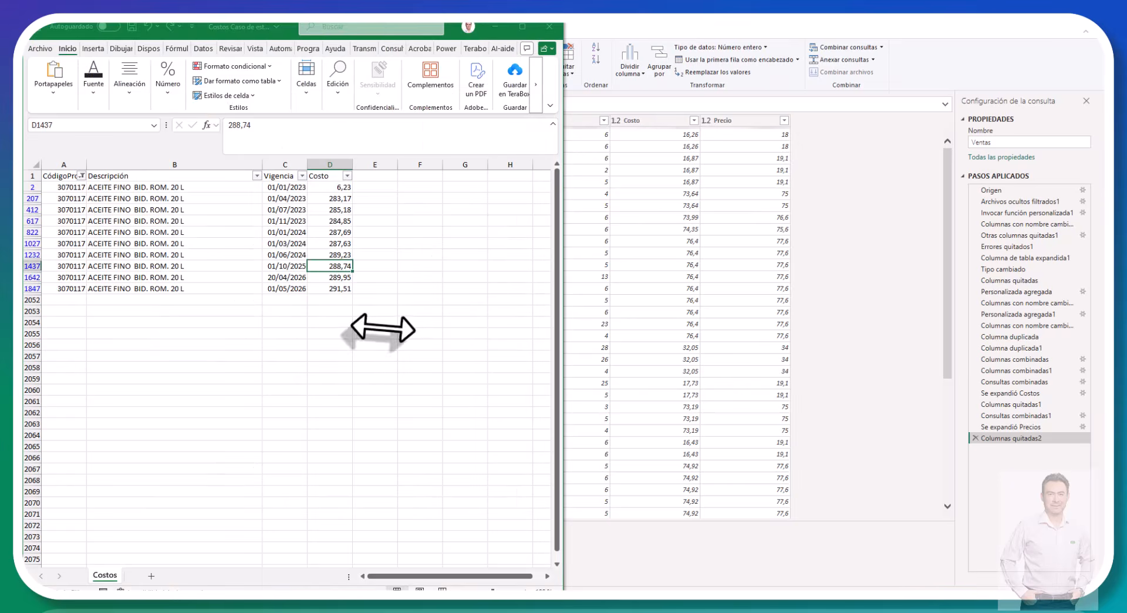
pyautogui.click(82, 175)
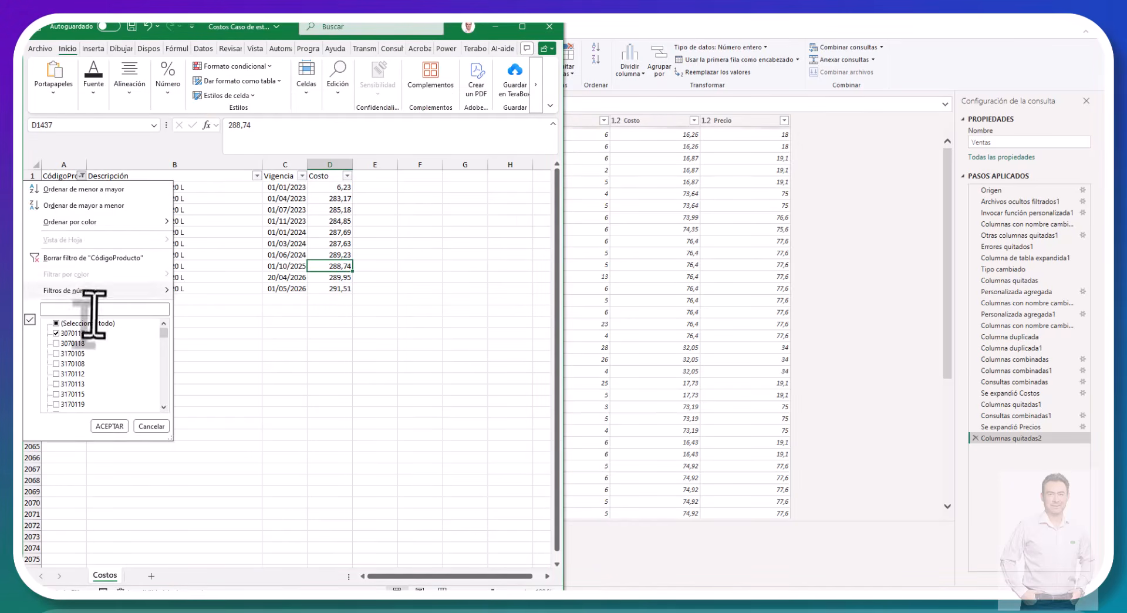
pyautogui.write('5540790')
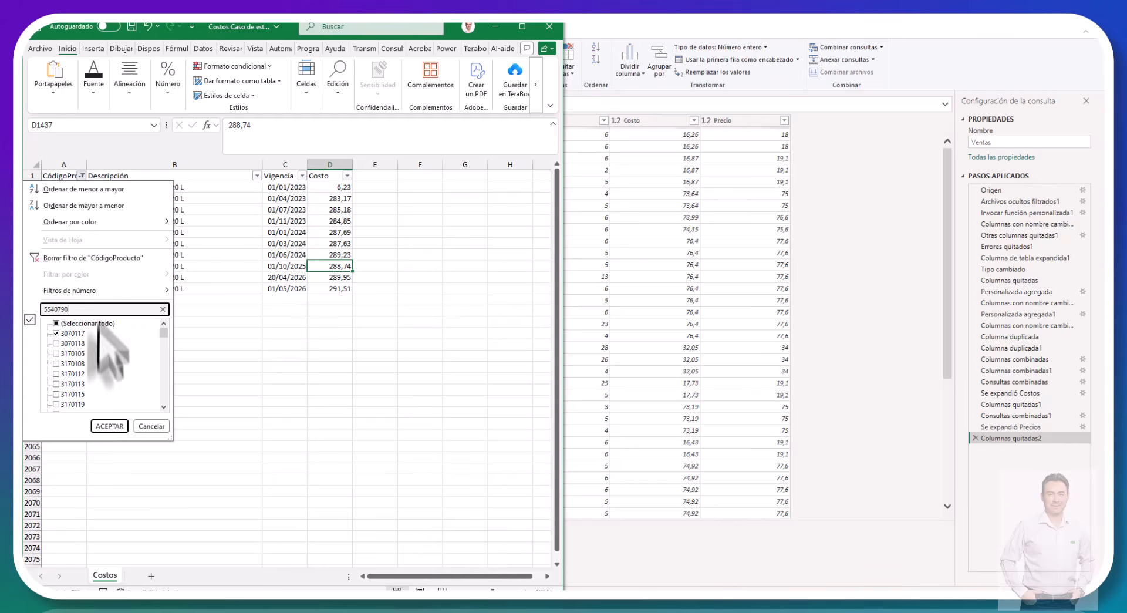
pyautogui.click(109, 426)
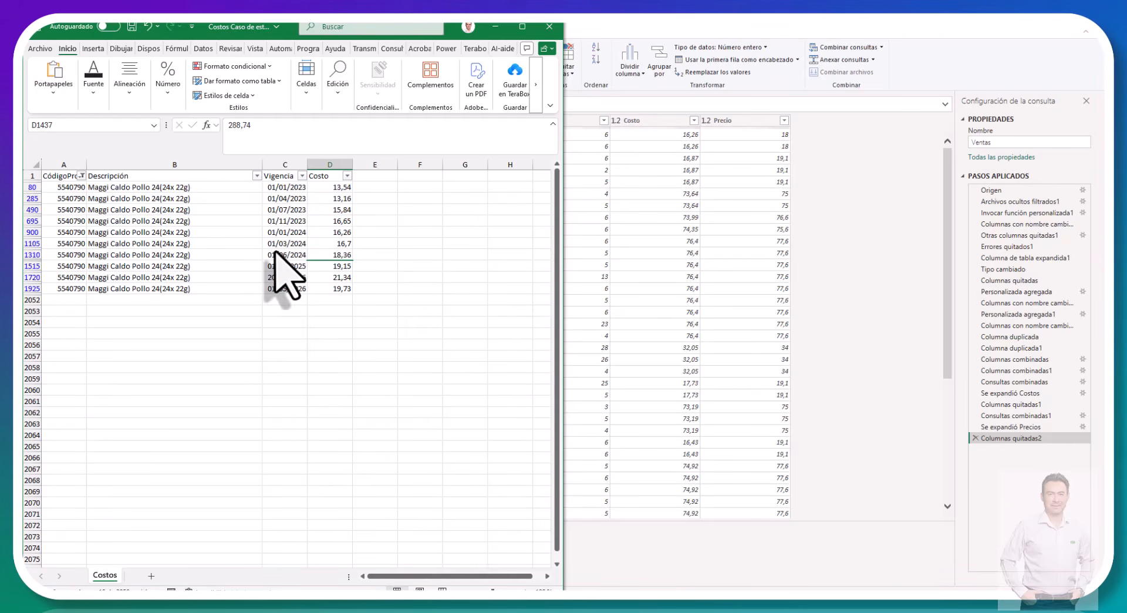
pyautogui.click(315, 235)
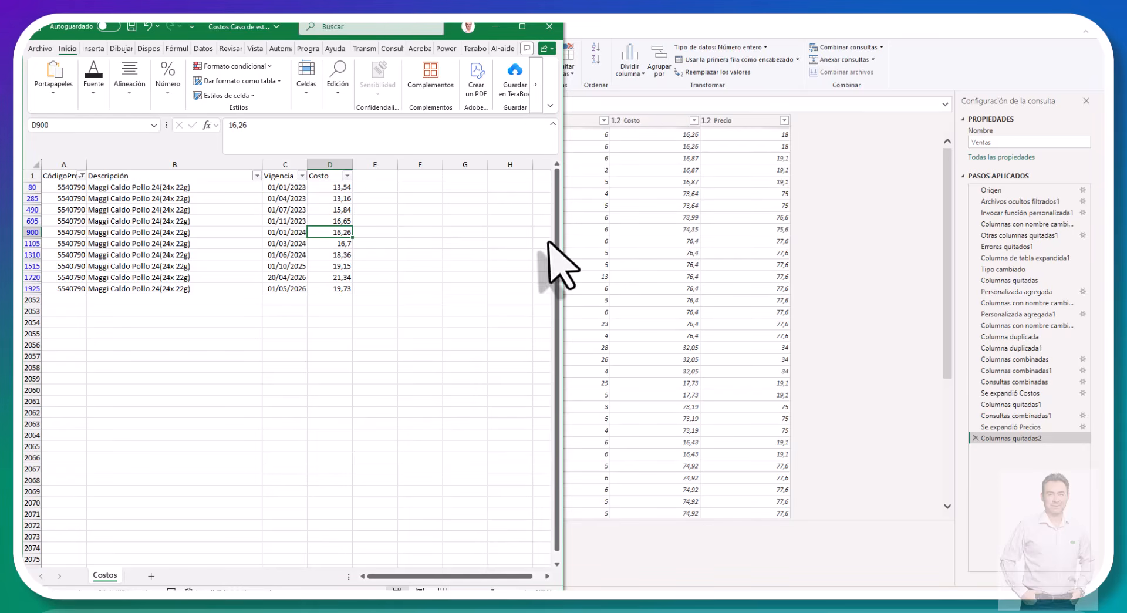
pyautogui.click(495, 26)
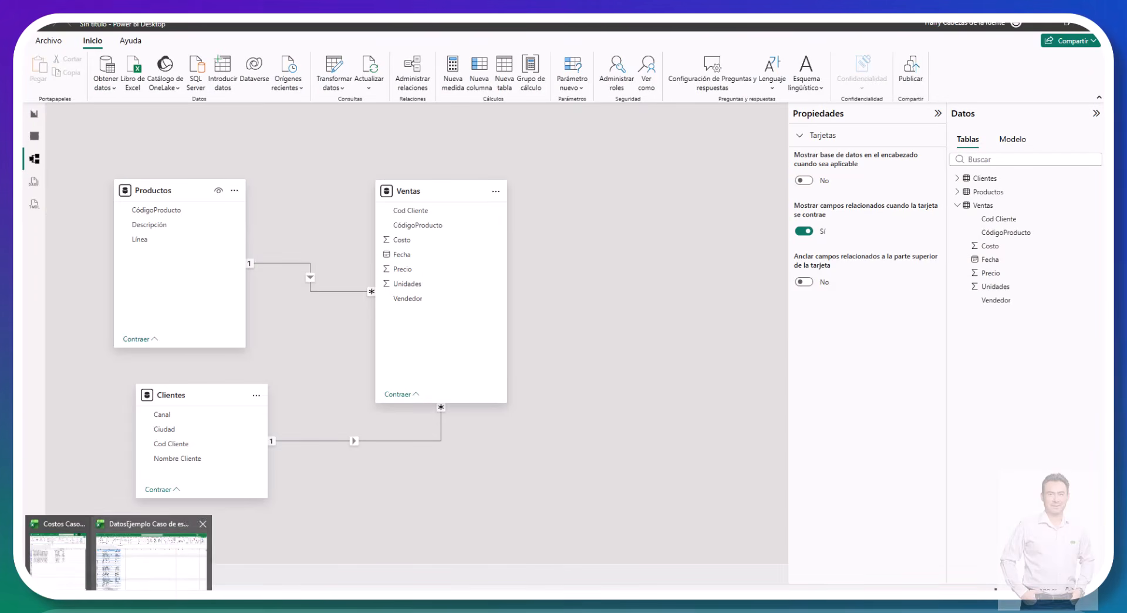
# Step: Review the objectives and dashboard requirements in the Proyecto Final Integrador UPDS MOD6 Word document
pyautogui.click(146, 590)
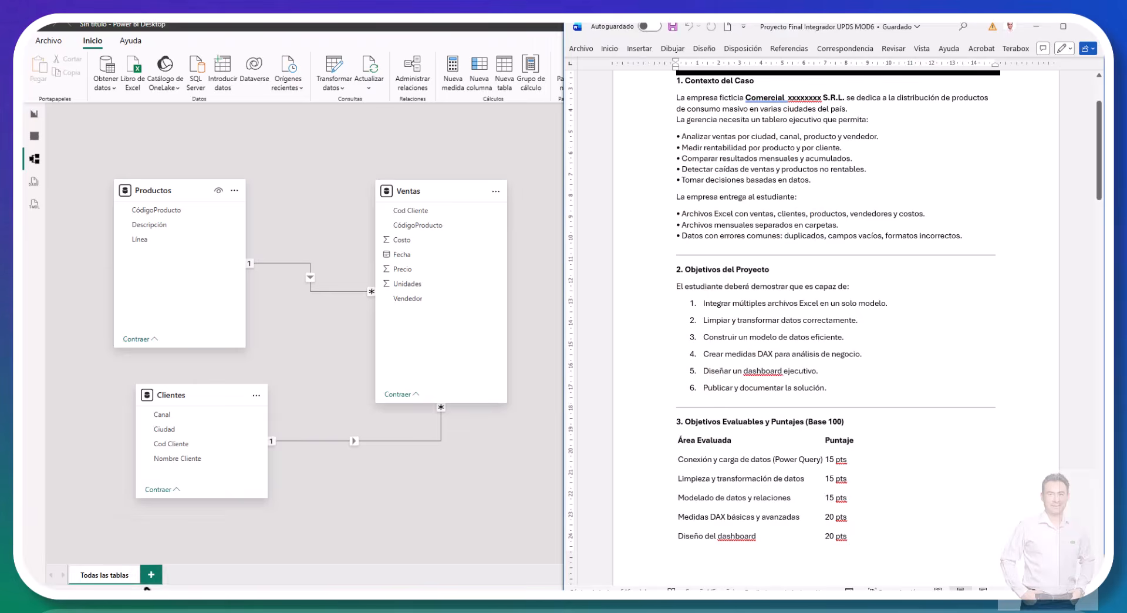
pyautogui.middleClick(814, 271)
pyautogui.scroll(-10, 813, 271)
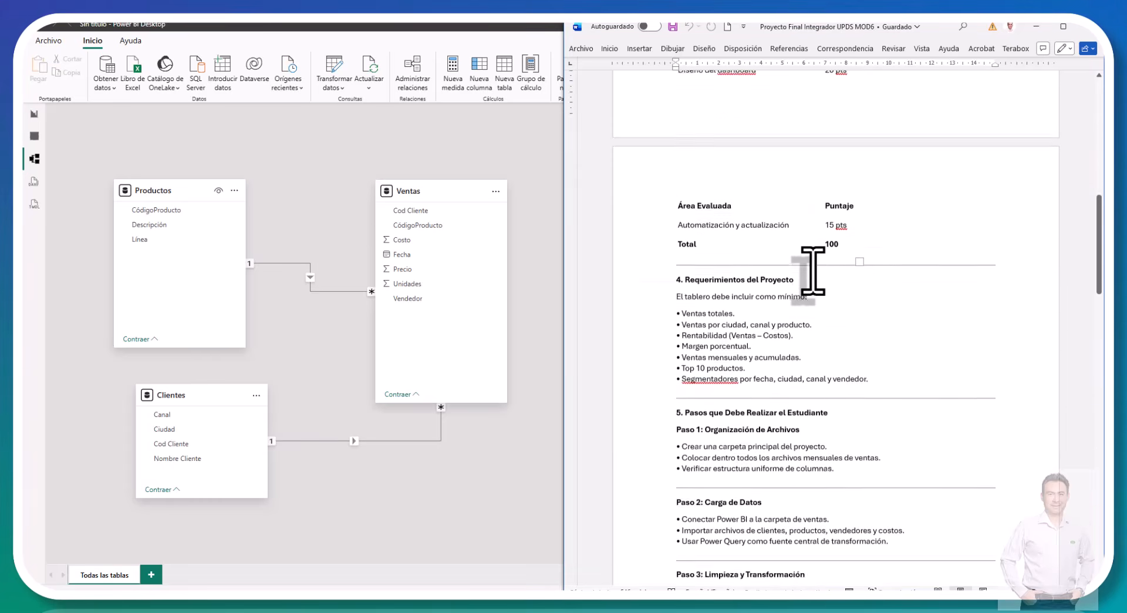
pyautogui.scroll(-7, 813, 271)
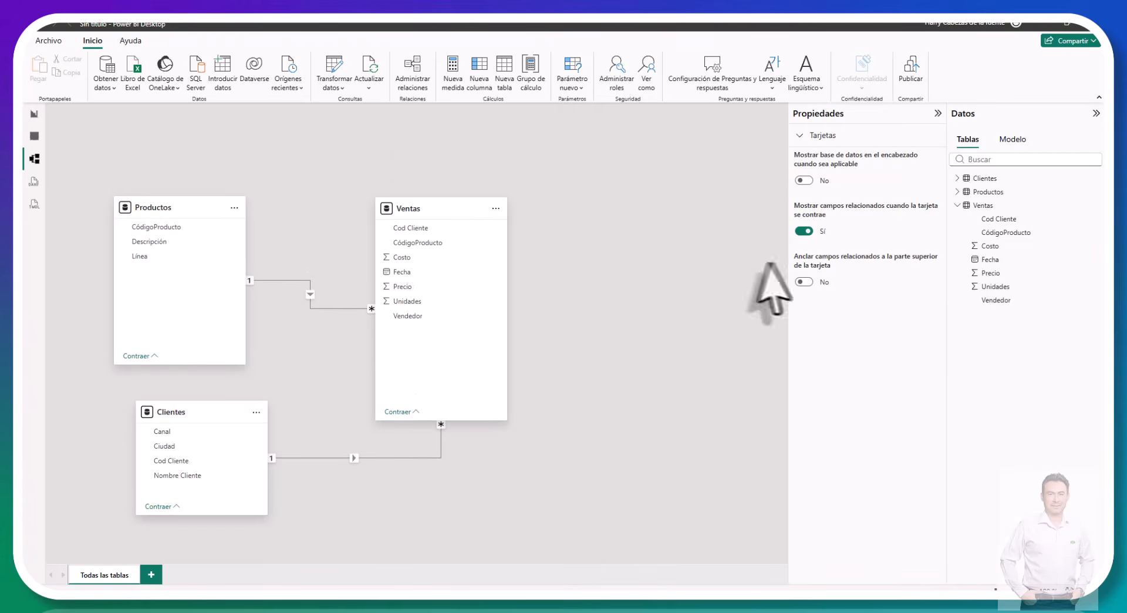
# Step: Collapse the Ventas field list and create a new empty calculated table, placing its card beside Ventas in the diagram
pyautogui.click(957, 205)
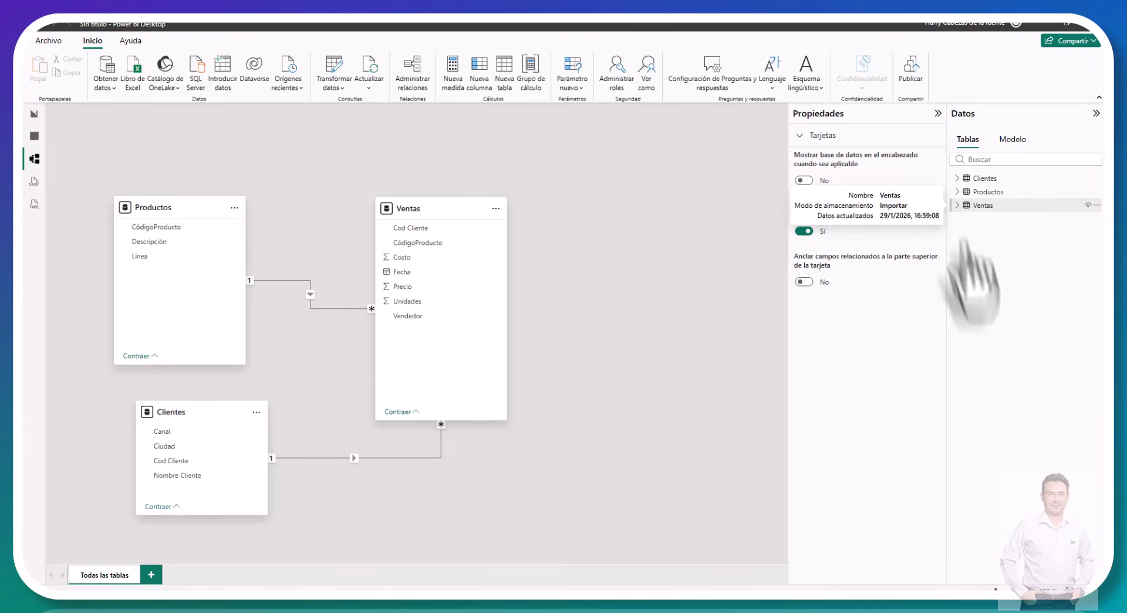
pyautogui.click(957, 205)
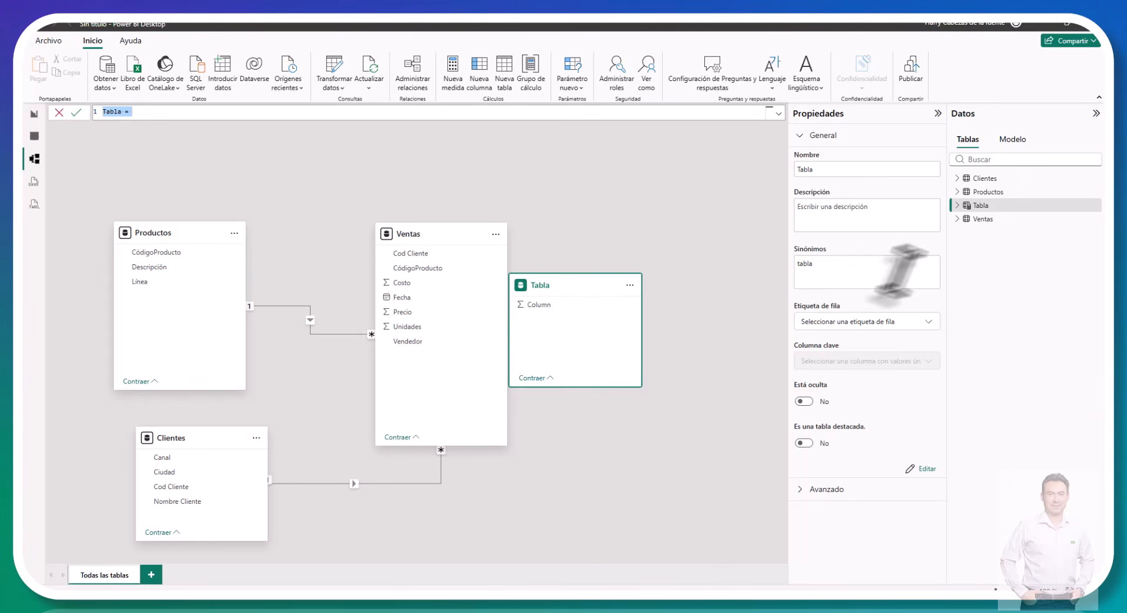
pyautogui.click(990, 205)
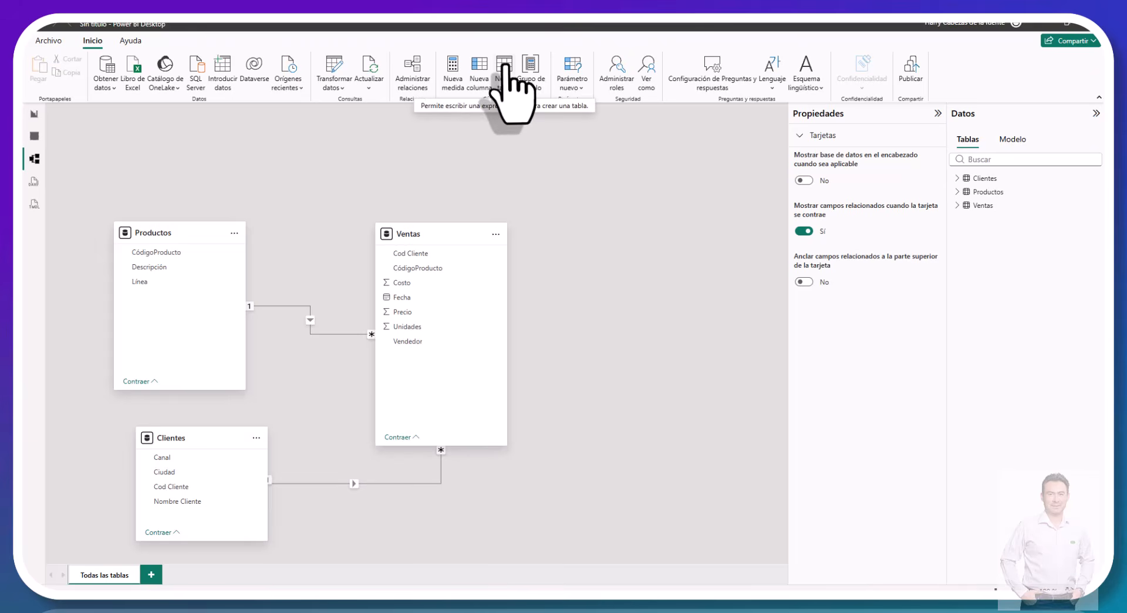
pyautogui.click(505, 76)
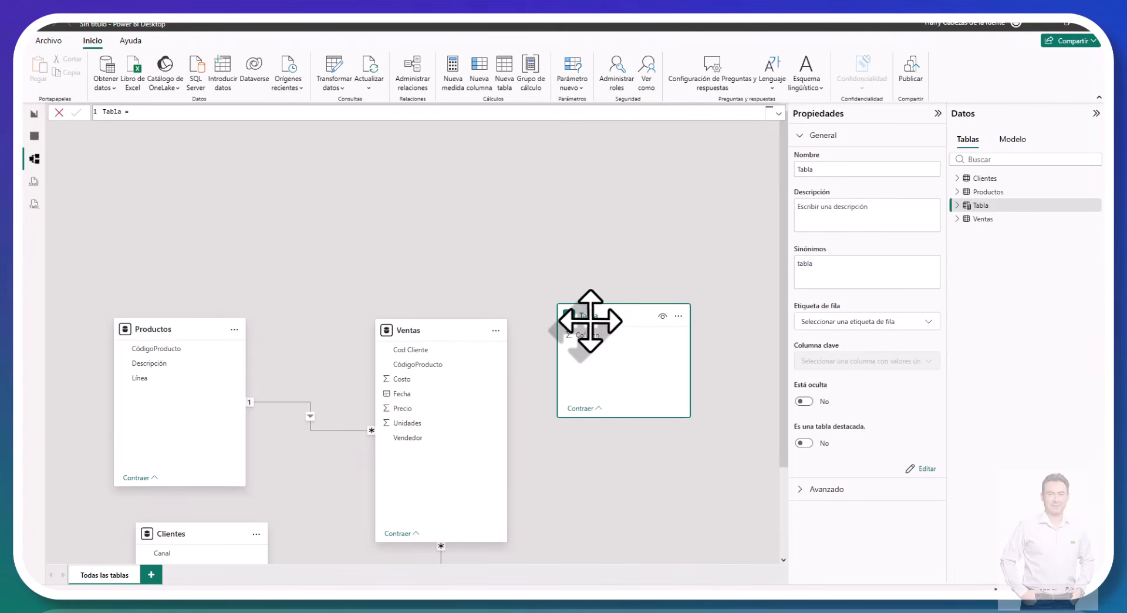
# Step: Rename the new calculated table as Medidas
pyautogui.rightClick(590, 320)
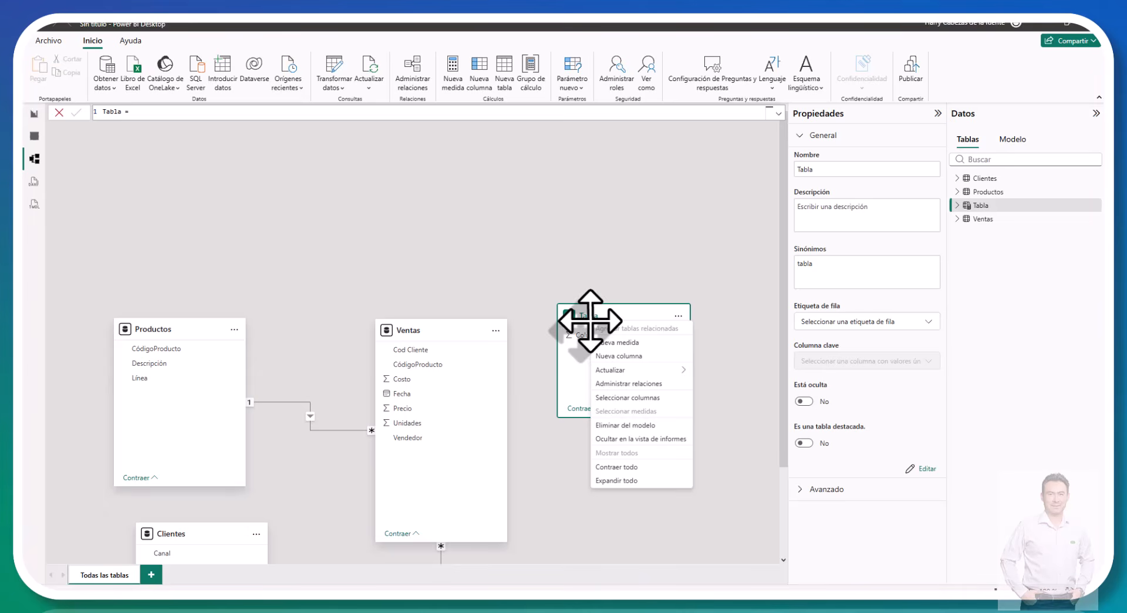
pyautogui.click(589, 316)
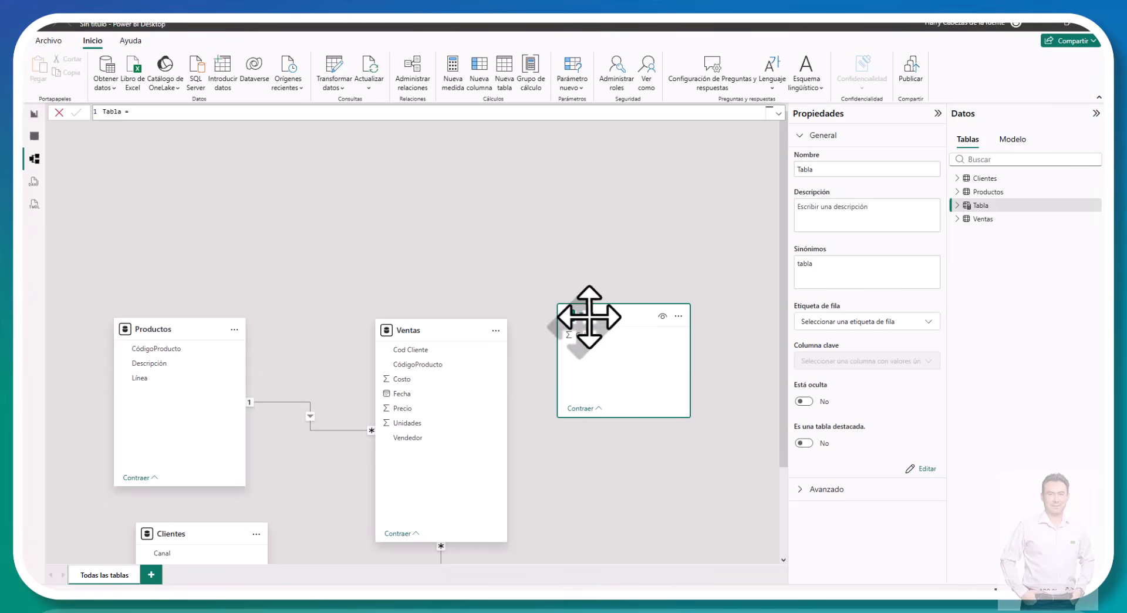
pyautogui.rightClick(992, 211)
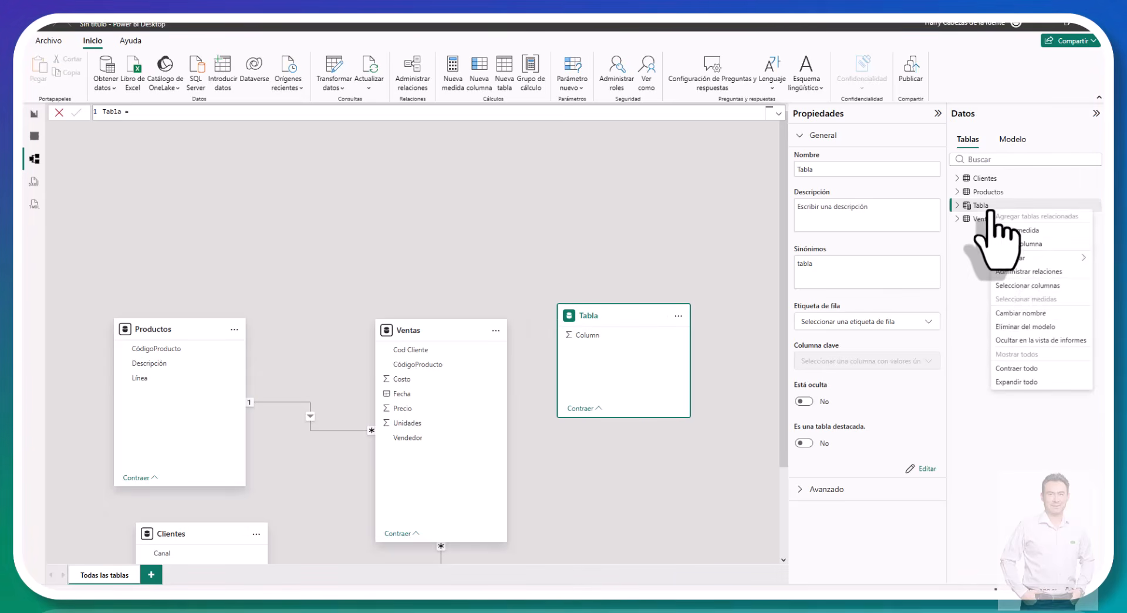
pyautogui.click(1020, 313)
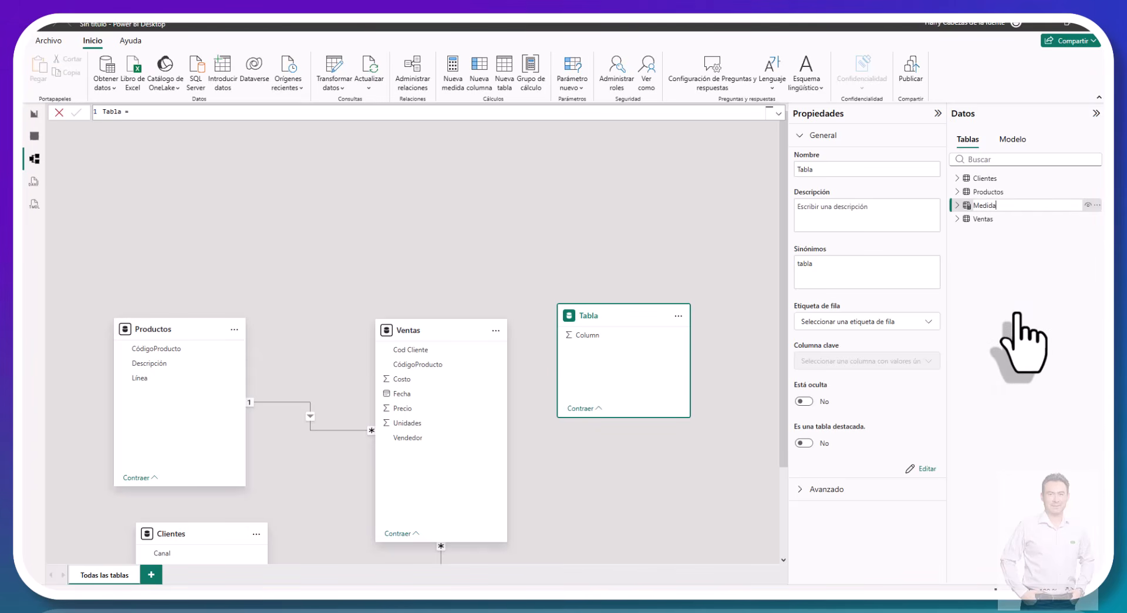
pyautogui.write('Medidas')
pyautogui.press('Return')
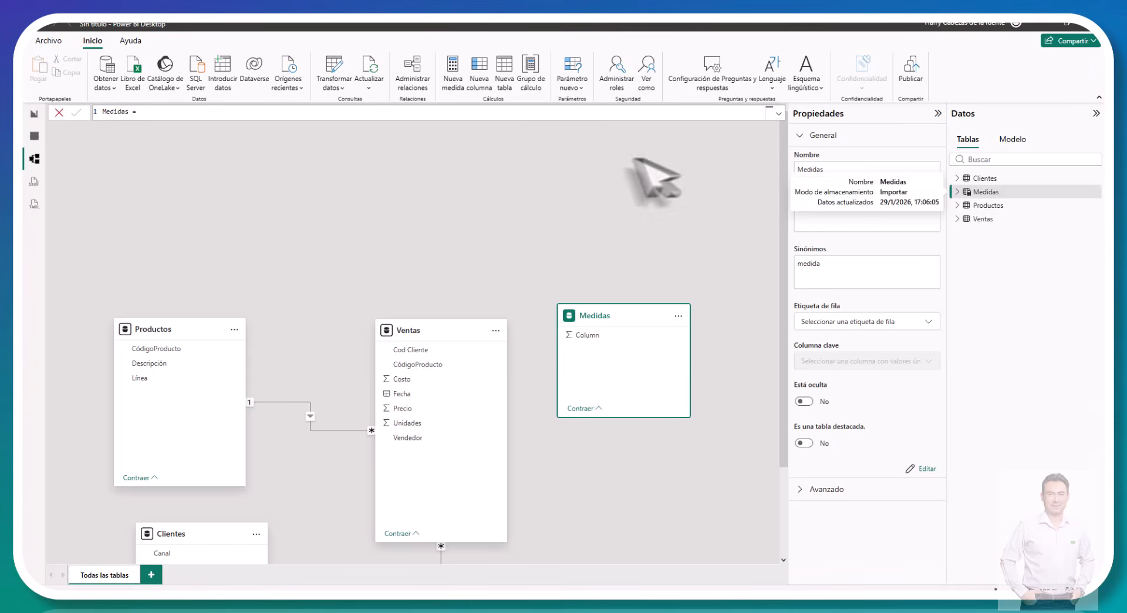
# Step: Create the measure Ventas Totales = SUMX(Ventas, Ventas[Precio] * Ventas[Unidades]) in the Medidas table
pyautogui.click(452, 69)
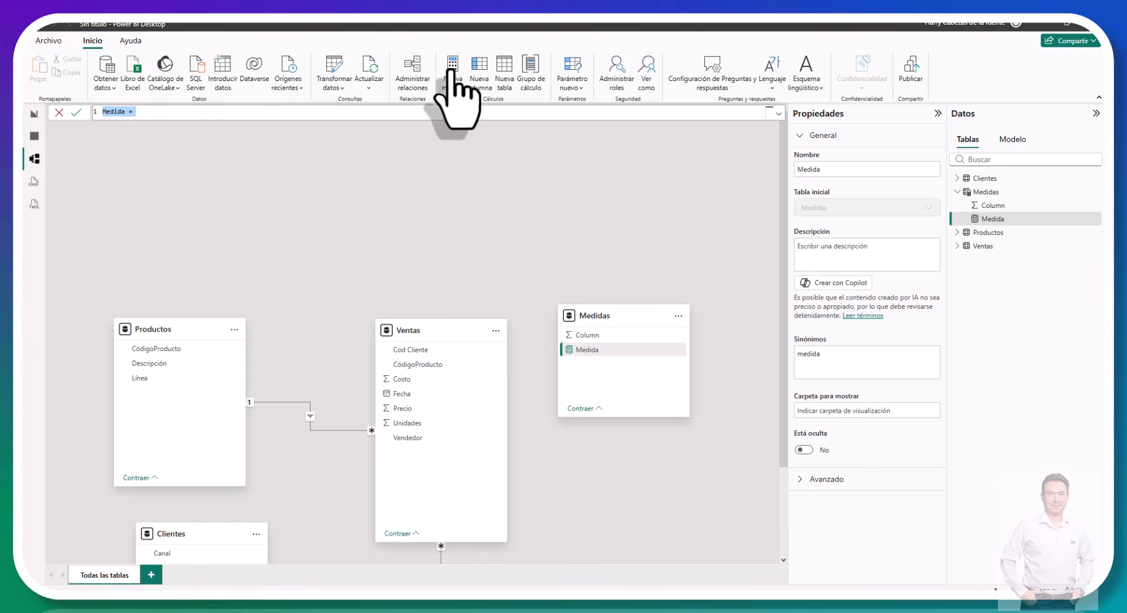
pyautogui.write('Ventas Totales = SUMX(     Ventas,     Ventas[Precio] * Ventas[Unidades] )')
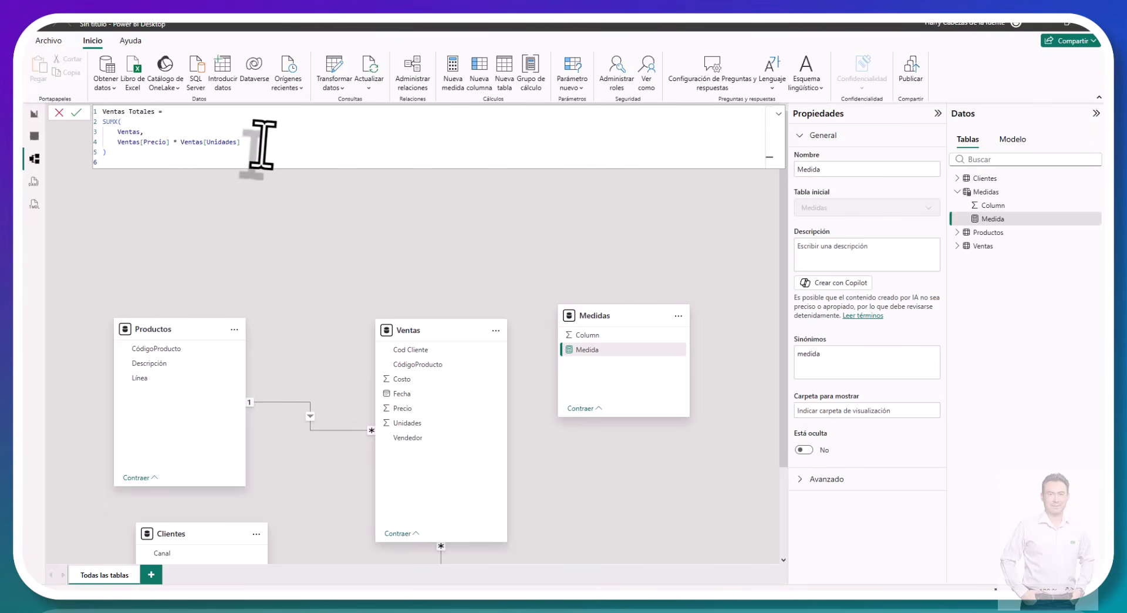
pyautogui.click(76, 112)
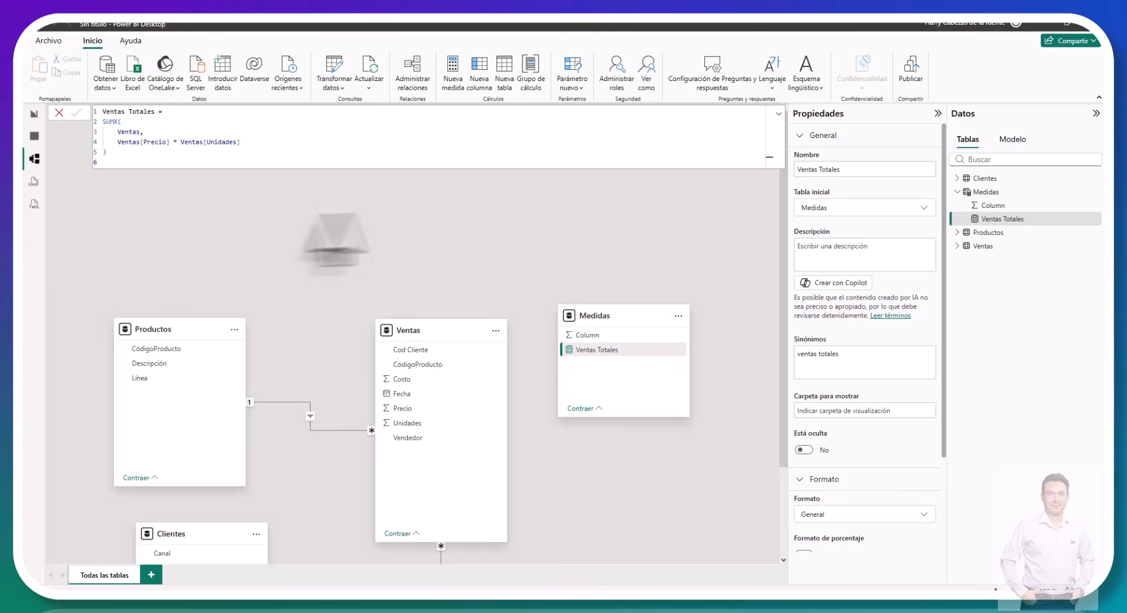
# Step: Create the measure Costo Total = SUMX(Ventas, Ventas[Costo] * Ventas[Unidades]) in the Medidas table
pyautogui.click(459, 68)
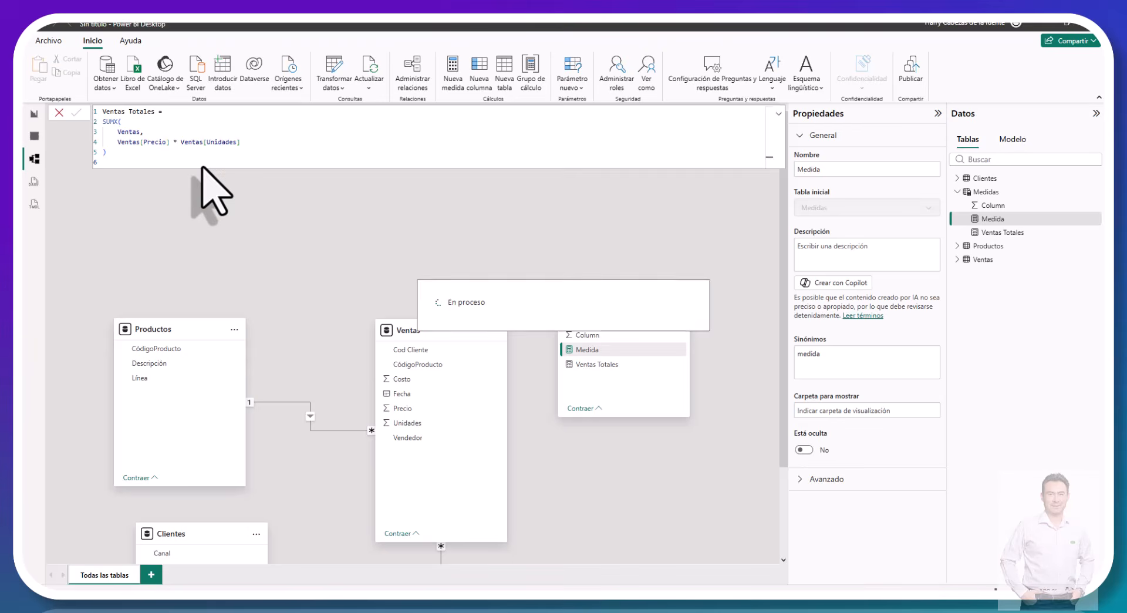
pyautogui.hotkey('ctrl', 'a')
pyautogui.write('Costo Total = SUMX(     Ventas,     Ventas[Costo] * Ventas[Unidades] )')
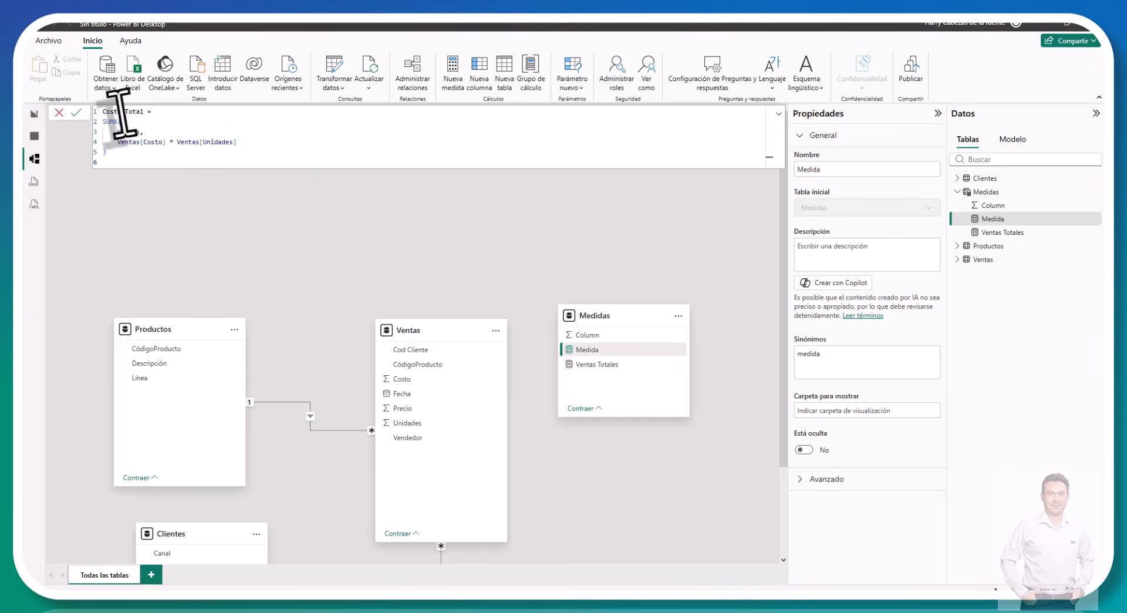
pyautogui.click(77, 112)
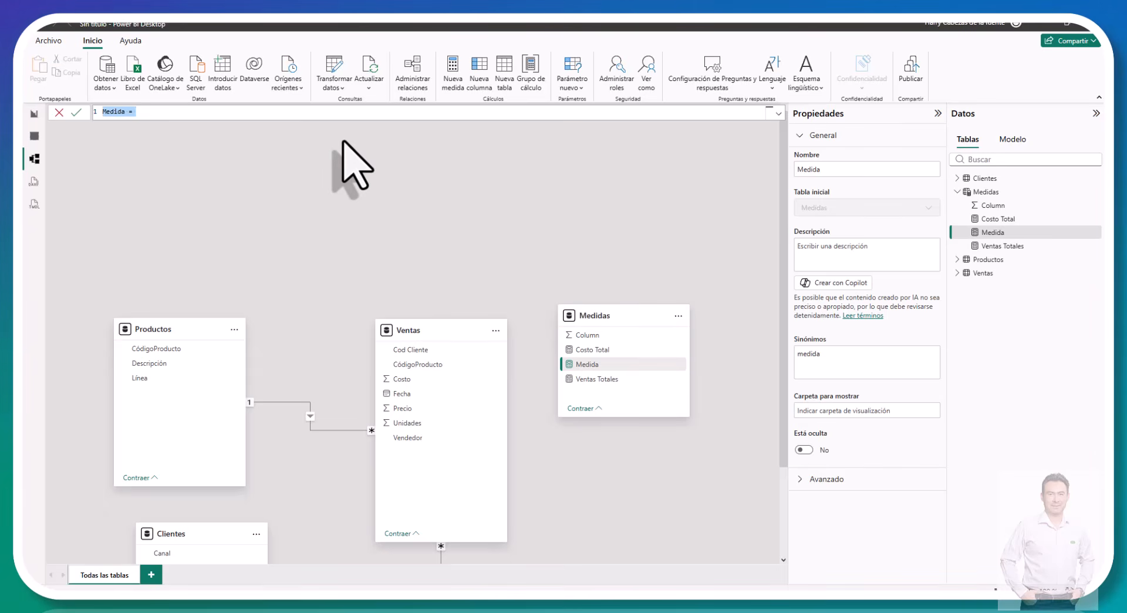
# Step: Create the measures Utilidad = [Ventas Totales] - [Costo Total] and Margen % = DIVIDE([Utilidad], [Ventas Totales]) in Medidas
pyautogui.write('Utilidad = [Ventas Totales] - [Costo Total]')
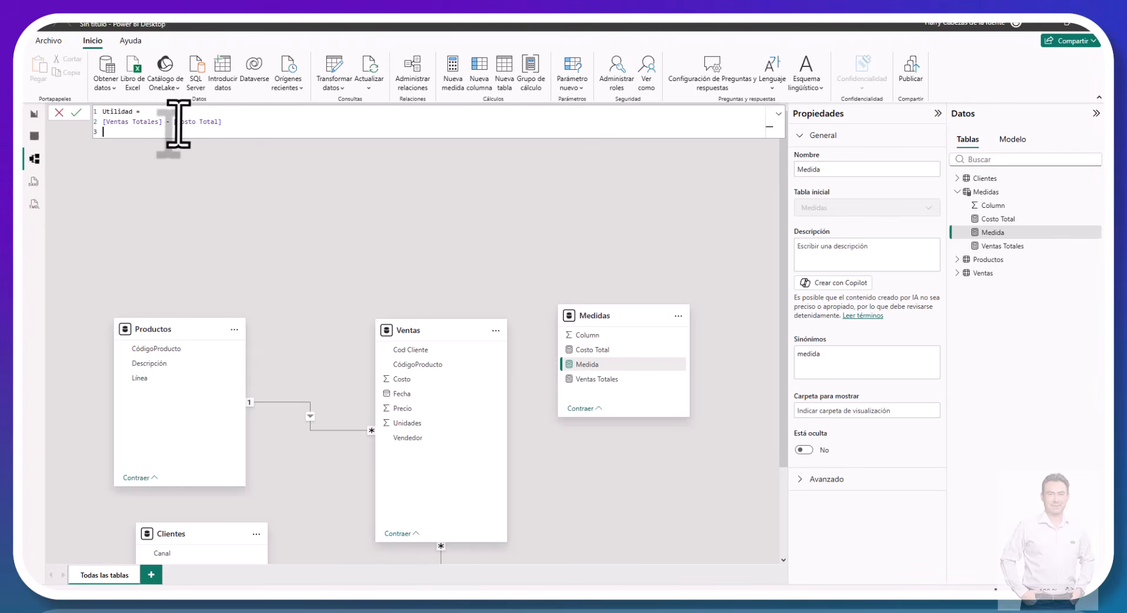
pyautogui.click(78, 113)
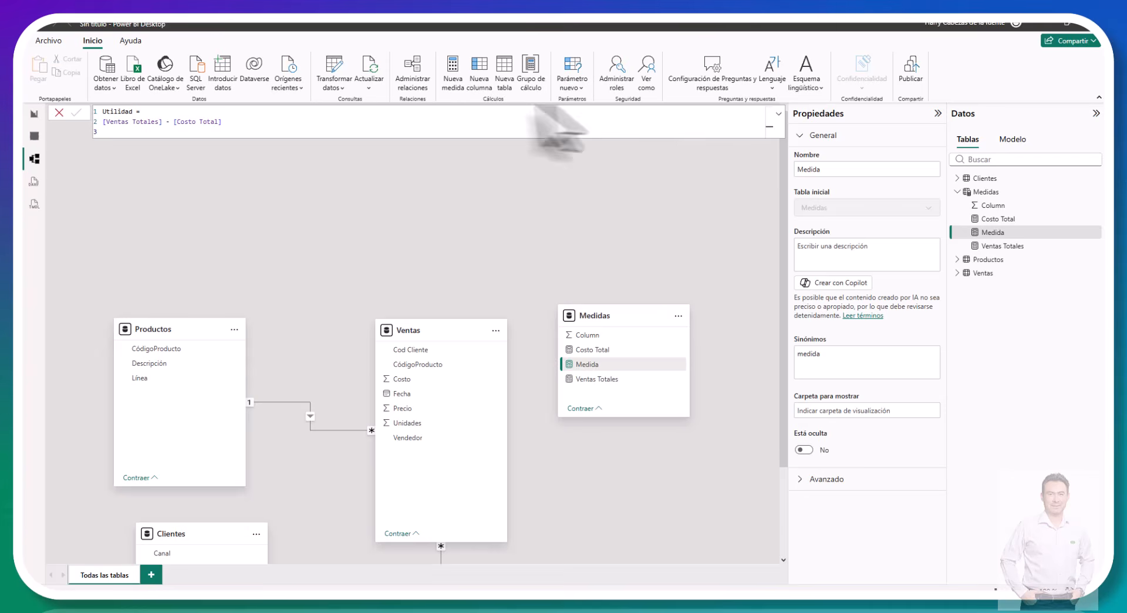
pyautogui.click(457, 75)
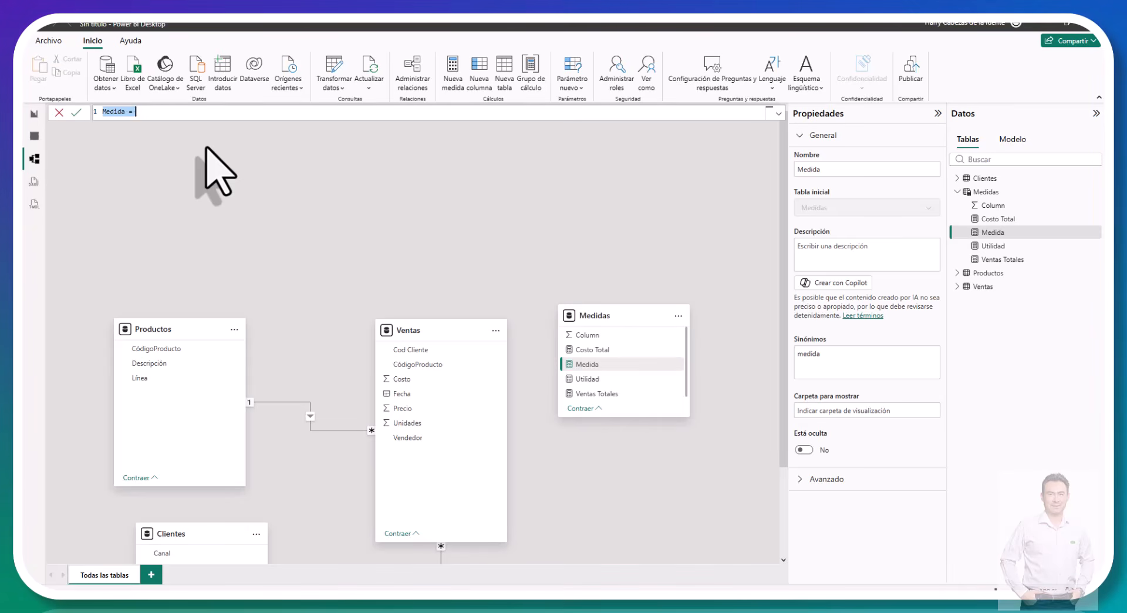
pyautogui.write('Margen % = DIVIDE( [Utilidad], [Ventas Totales] )')
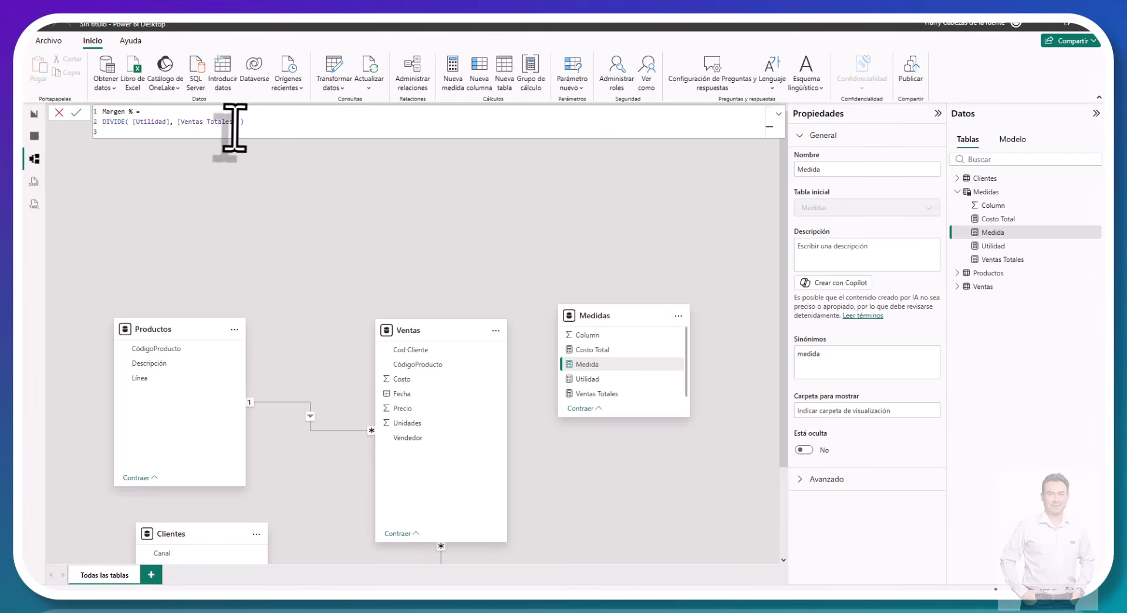
pyautogui.click(79, 111)
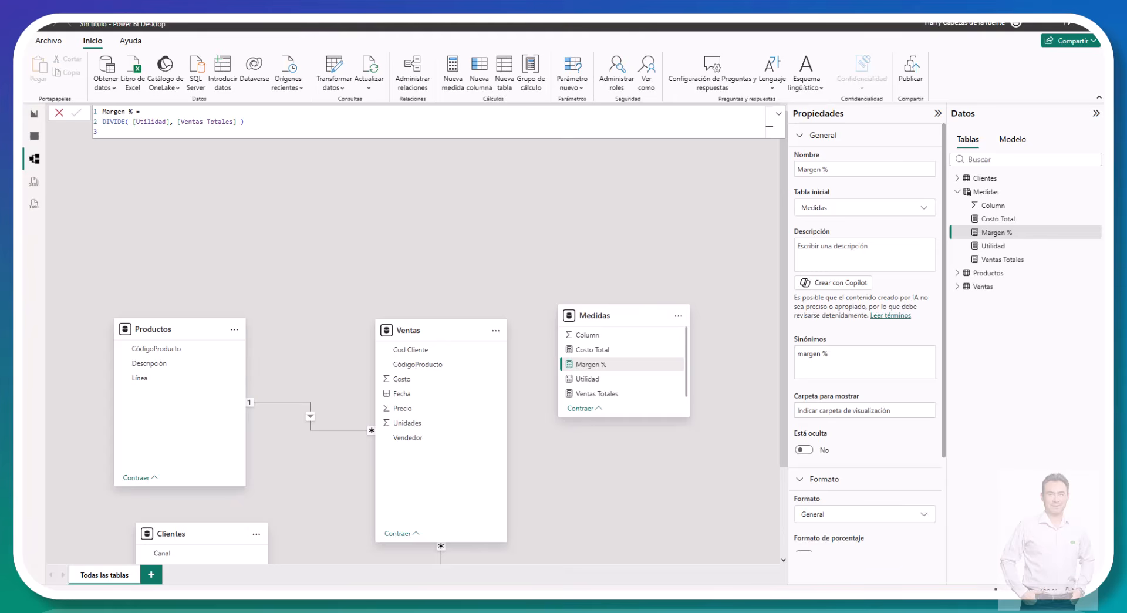
# Step: Create the calculated table Calendario = CALENDAR( MIN(Ventas[Fecha]), MAX(Ventas[Fecha]) )
pyautogui.click(506, 76)
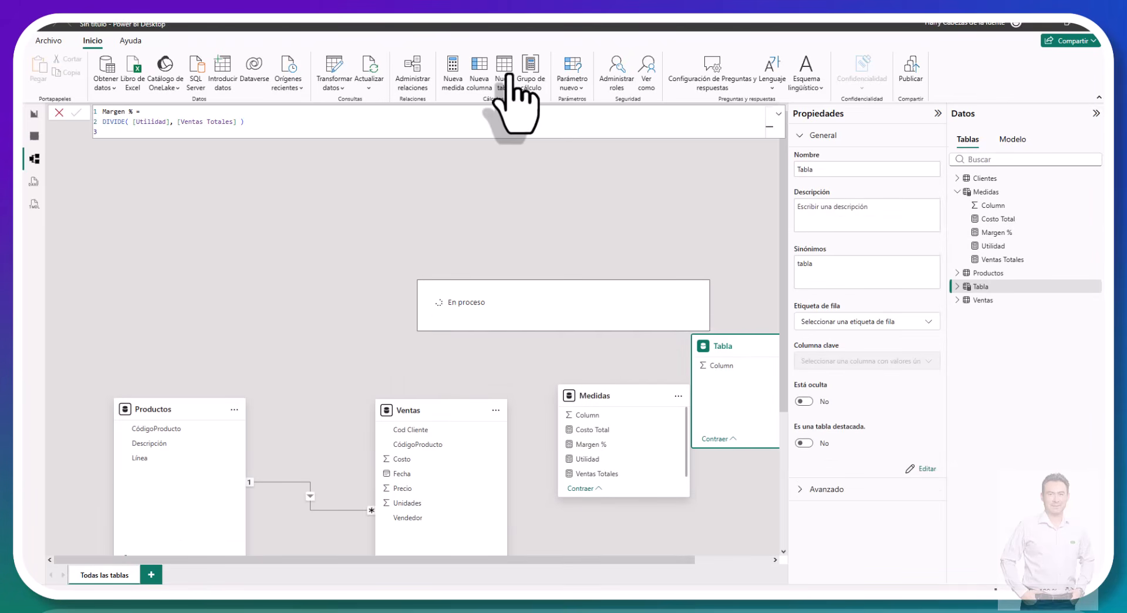
pyautogui.write('Calendario = CALENDAR( MIN(Ventas[Fecha]), MAX(Ventas[Fecha]) )')
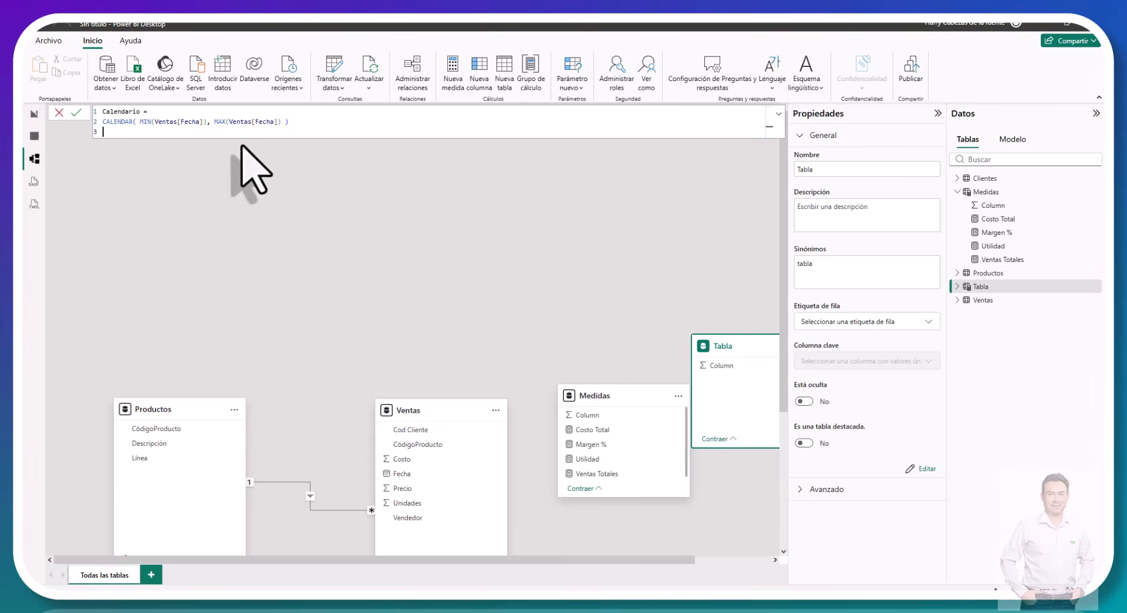
pyautogui.click(77, 112)
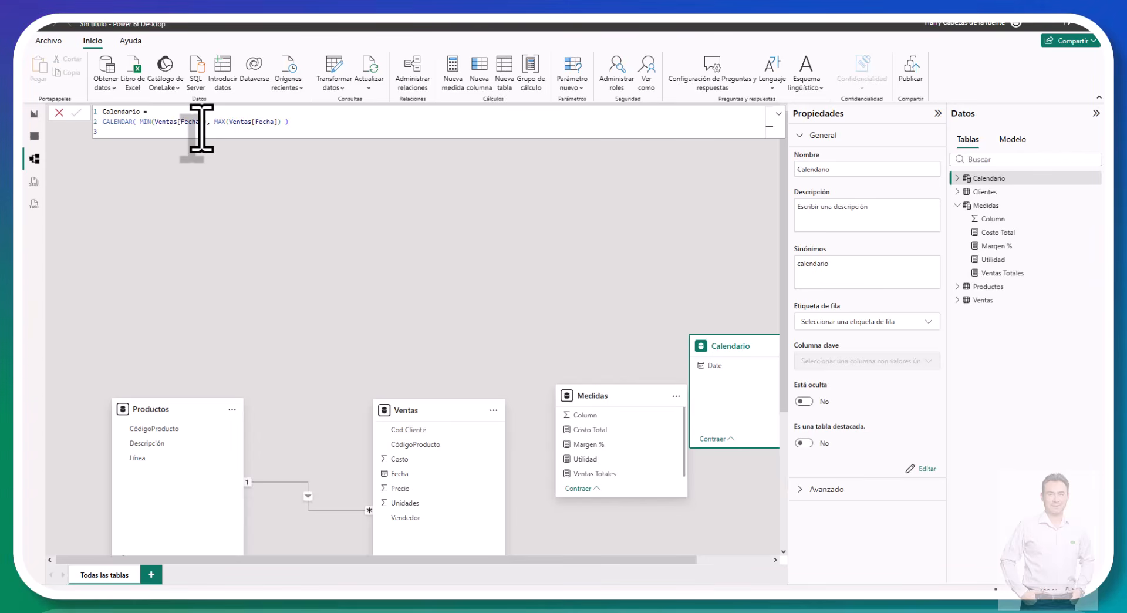
# Step: Place the Calendario table above Ventas and relate Ventas[Fecha] to Calendario[Date] as an active many-to-one relationship with single cross-filter direction
pyautogui.click(626, 329)
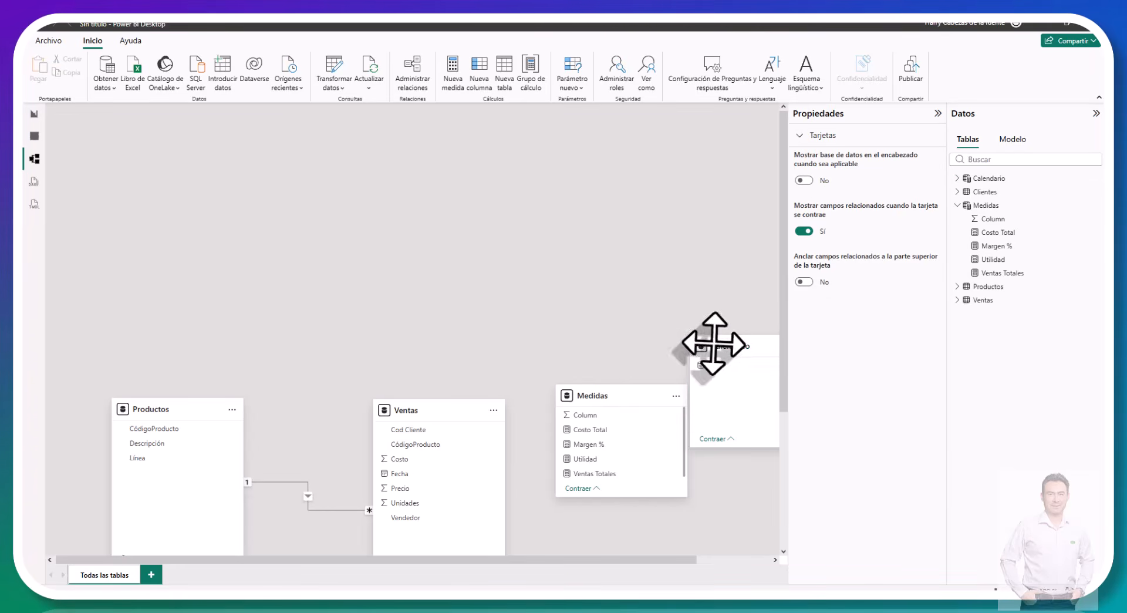
pyautogui.moveTo(713, 343); pyautogui.dragTo(511, 230)
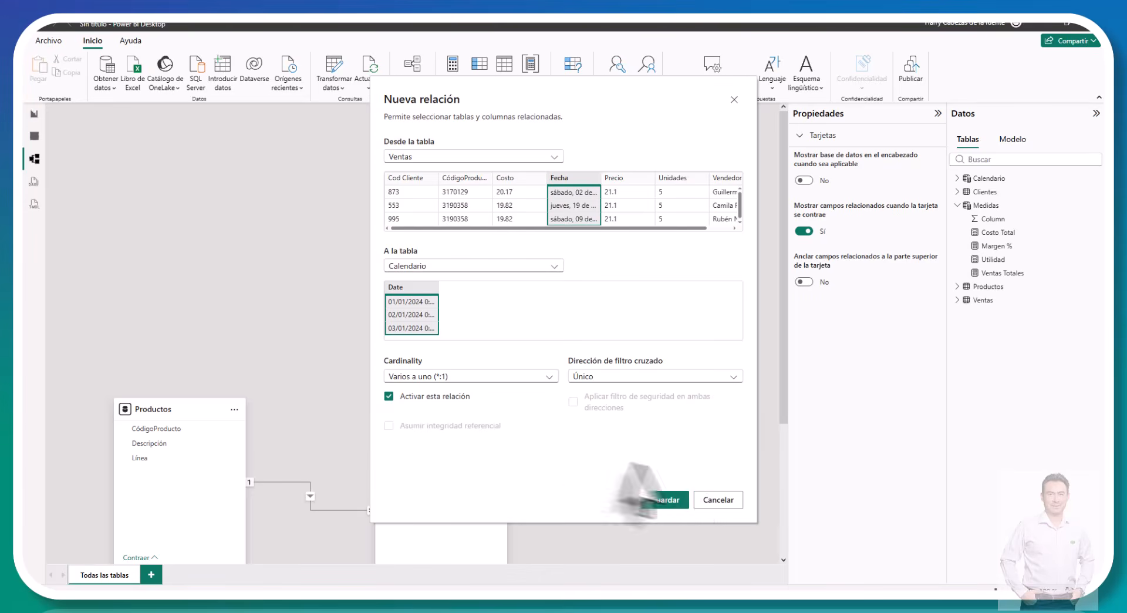
pyautogui.click(669, 499)
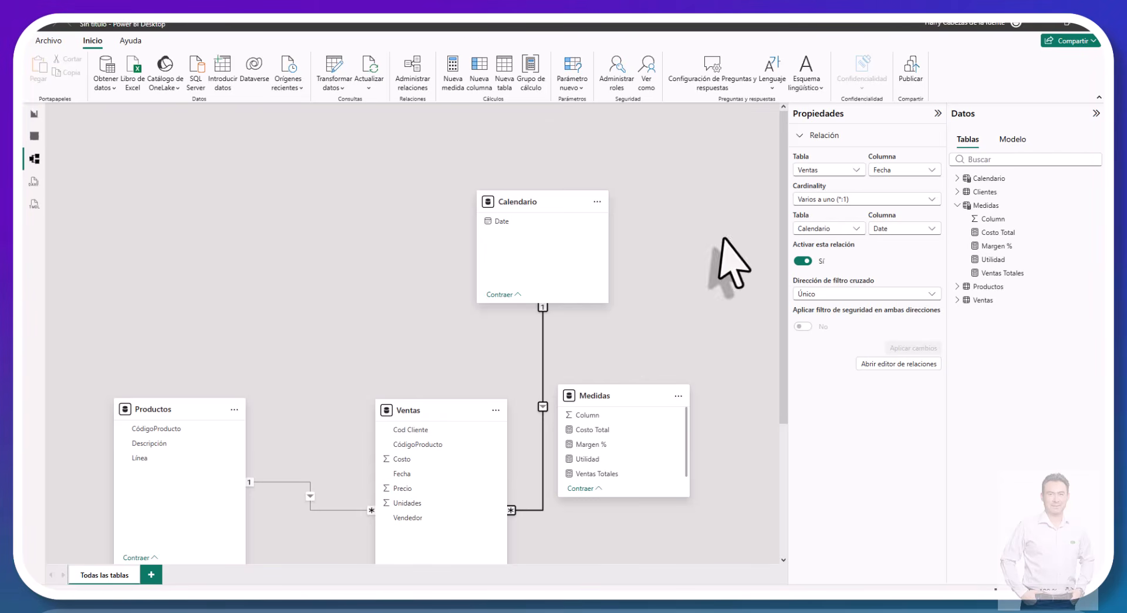
# Step: Create the measure Ventas YTD = TOTALYTD( [Ventas Totales], Calendario[Date] ) in the Medidas table
pyautogui.click(986, 206)
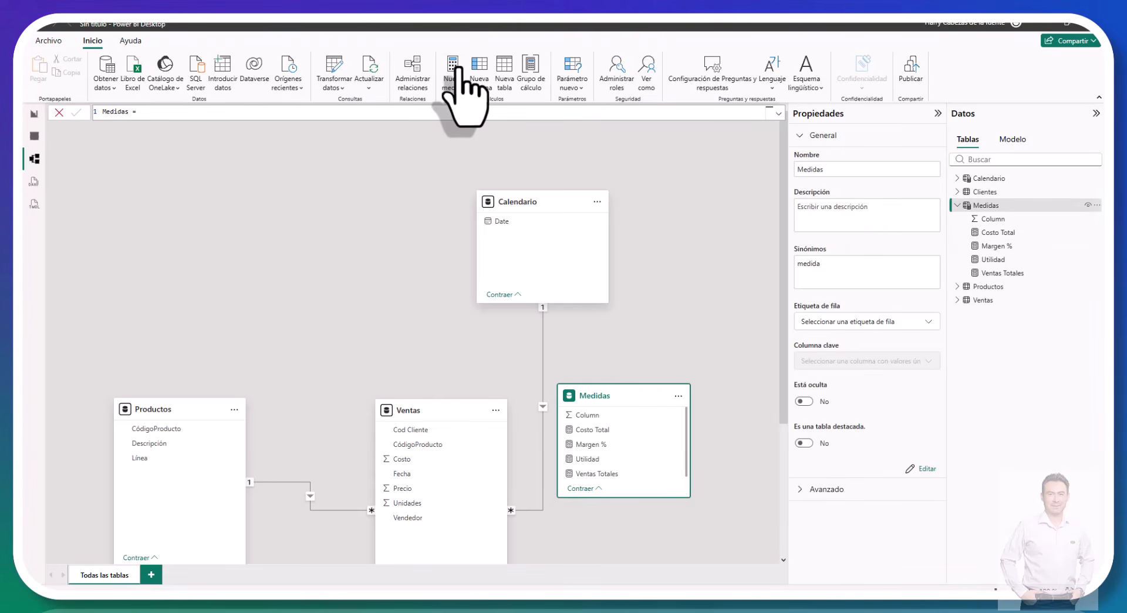
pyautogui.click(457, 69)
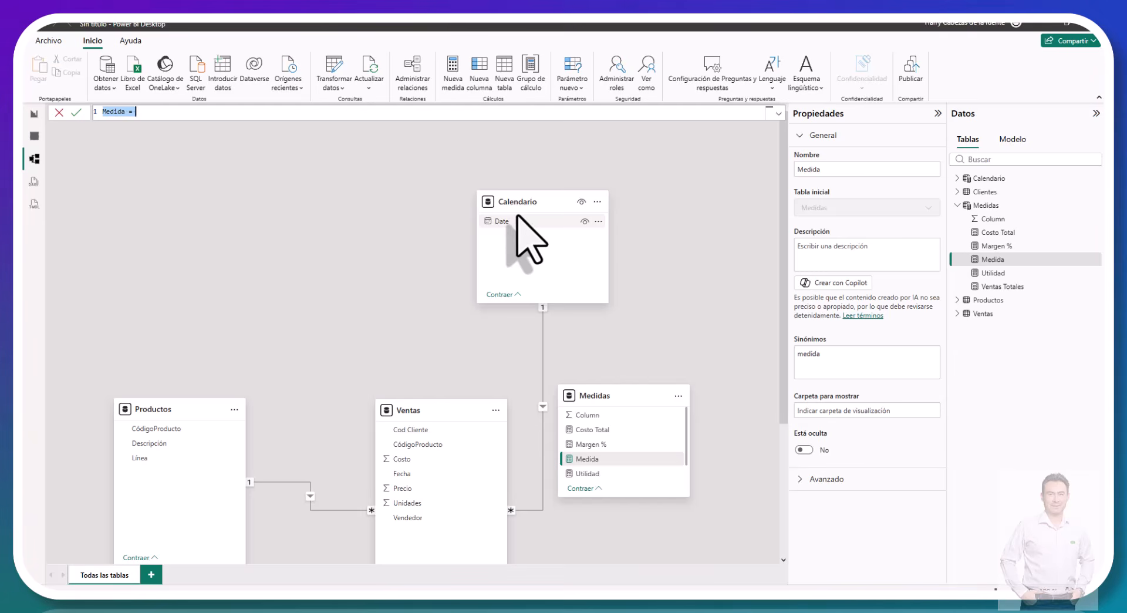
pyautogui.write('Ventas YTD = TOTALYTD( [Ventas Totales], Calendario[Date] )')
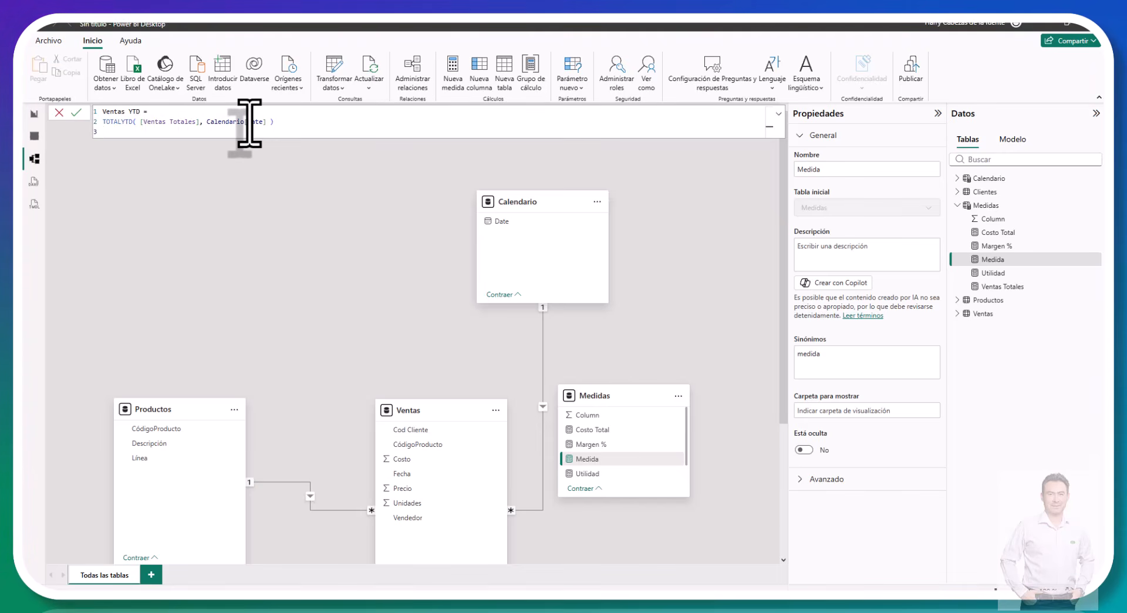
pyautogui.click(75, 113)
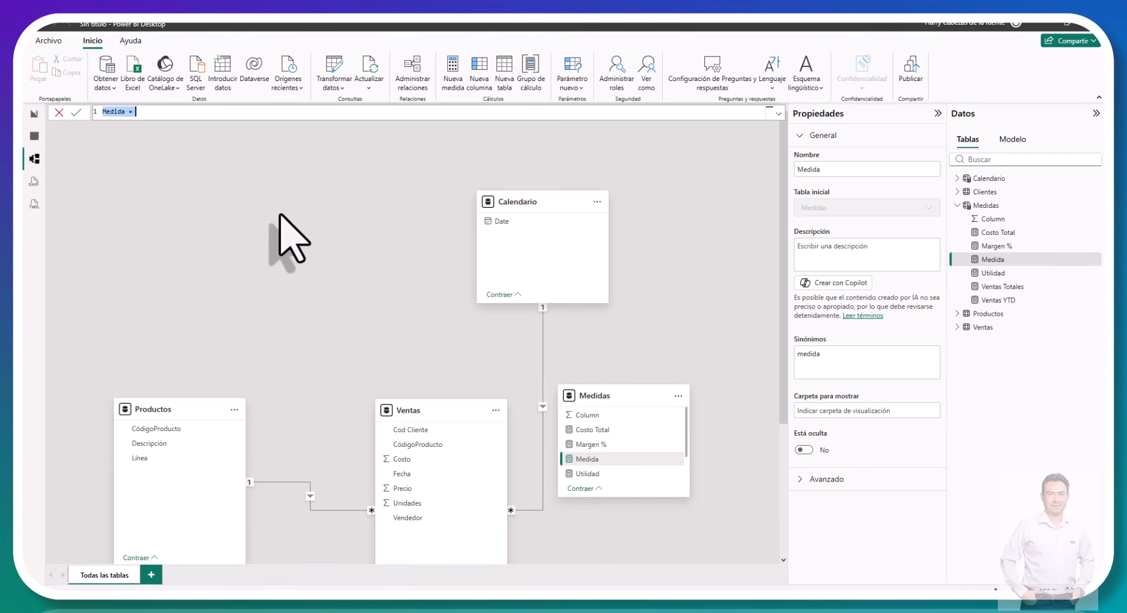
# Step: Create the measures Ventas Mes Anterior = CALCULATE([Ventas Totales], DATEADD(Calendario[Date], -1, MONTH)) and Variación Mensual = [Ventas Totales] - [Ventas Mes Anterior]
pyautogui.write('Ventas Mes Anterior = CALCULATE(     [Ventas Totales],     DATEADD( Calendario[Date], -1, MONTH ) )')
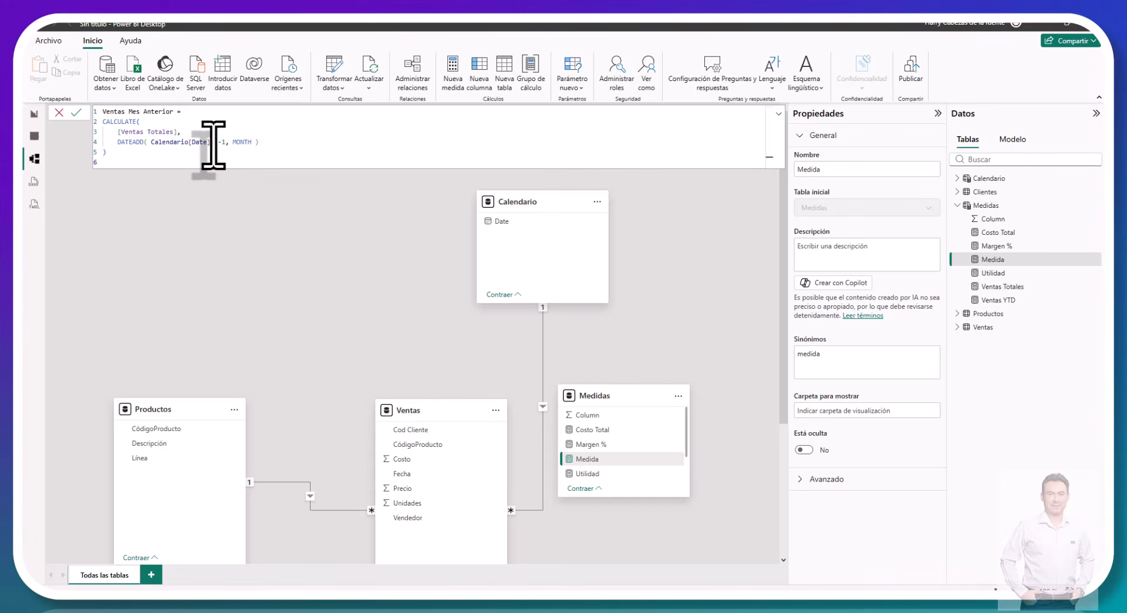
pyautogui.click(74, 114)
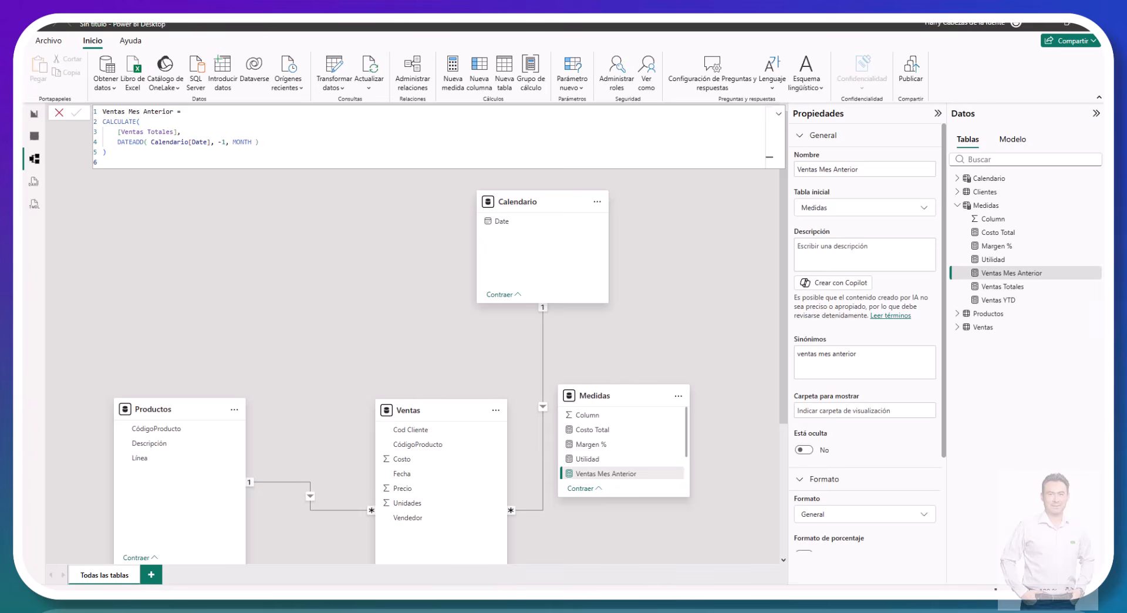
pyautogui.click(452, 64)
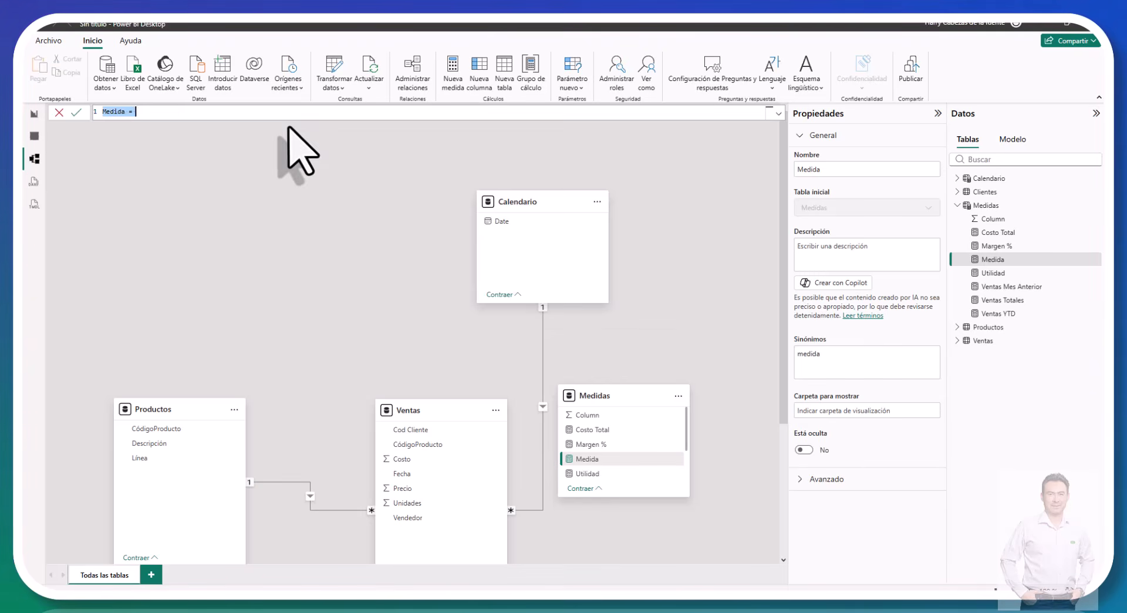
pyautogui.write('Variación Mensual = [Ventas Totales] - [Ventas Mes Anterior]')
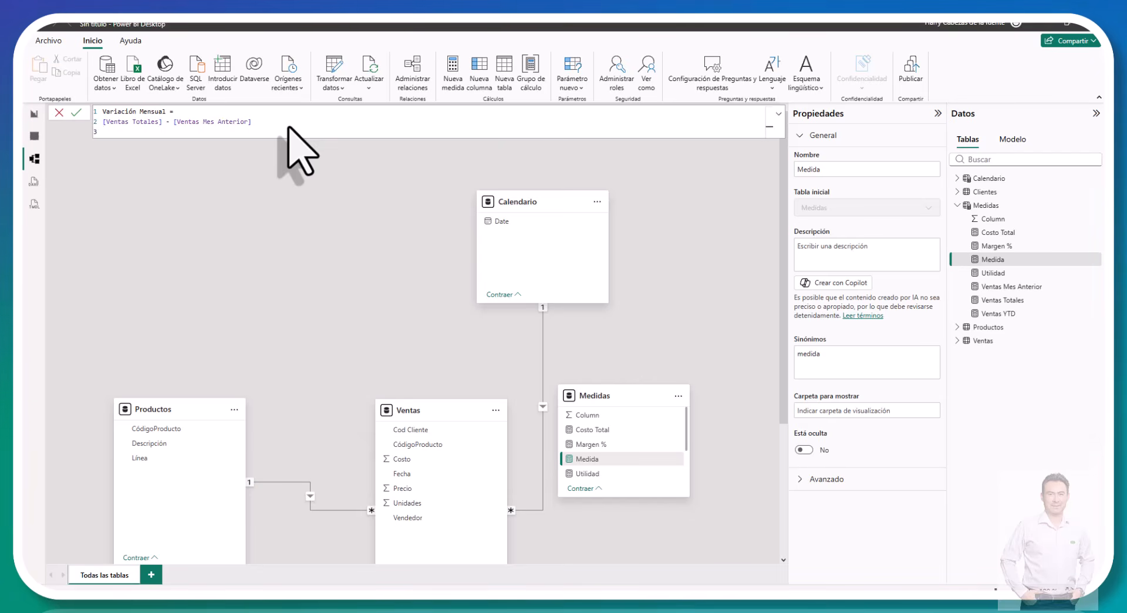
pyautogui.click(76, 112)
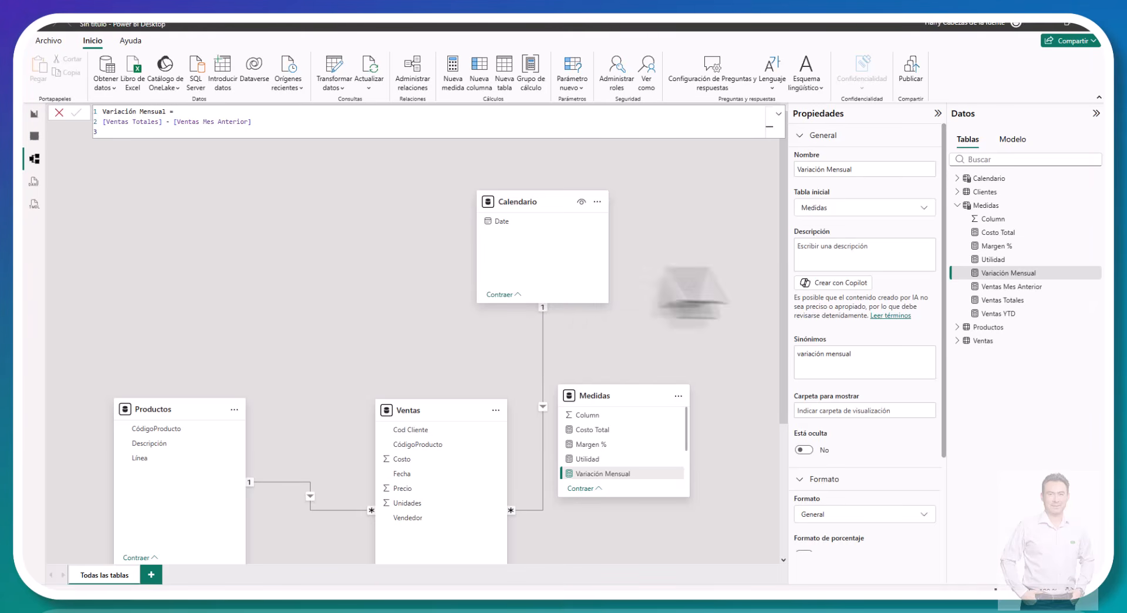
# Step: Create the measure Variación Mensual % = DIVIDE( [Variación Mensual], [Ventas Mes Anterior] ) in the Medidas table
pyautogui.click(454, 72)
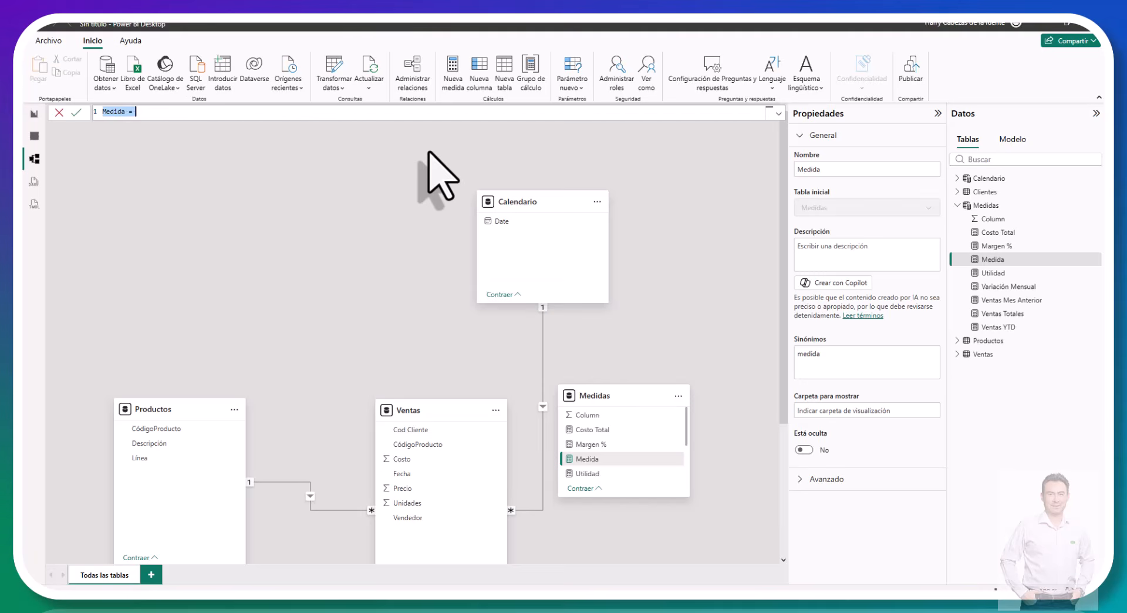
pyautogui.write('Variación Mensual % = DIVIDE( [Variación Mensual], [Ventas Mes Anterior] )')
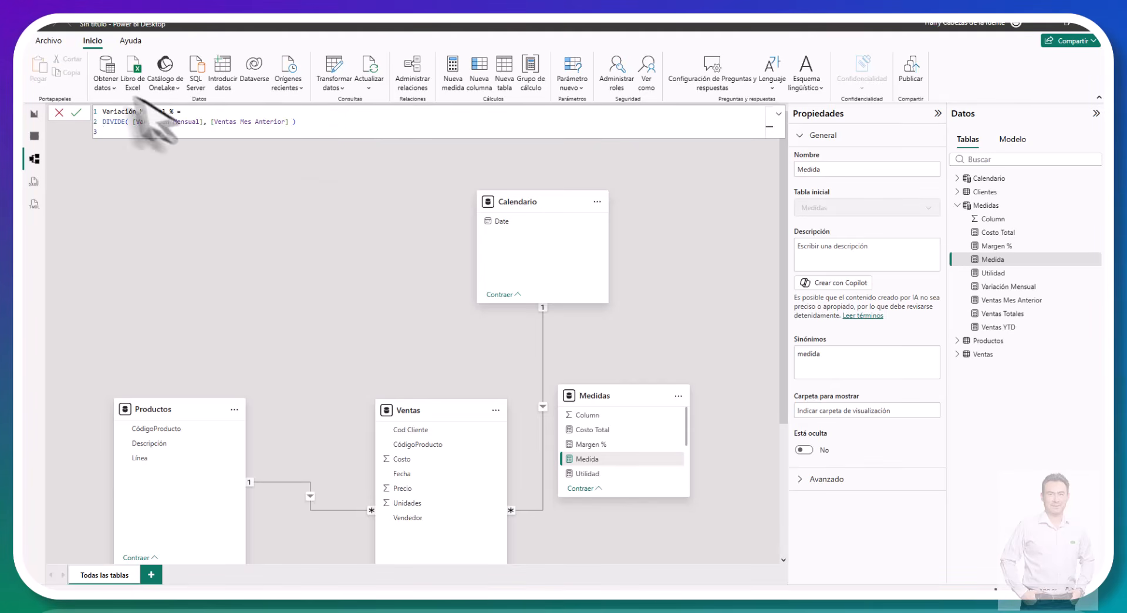
pyautogui.click(76, 112)
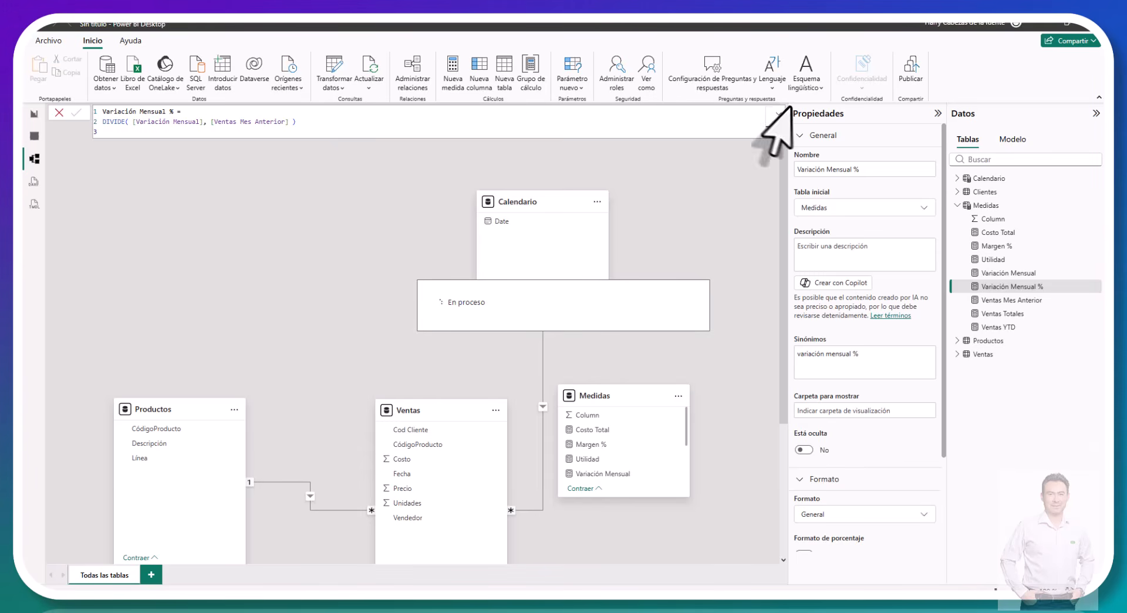
# Step: Create the measure Ranking Productos = RANKX( ALL( Productos[CódigoProducto] ), [Ventas Totales], , DESC, DENSE ) in the Medidas table
pyautogui.click(447, 83)
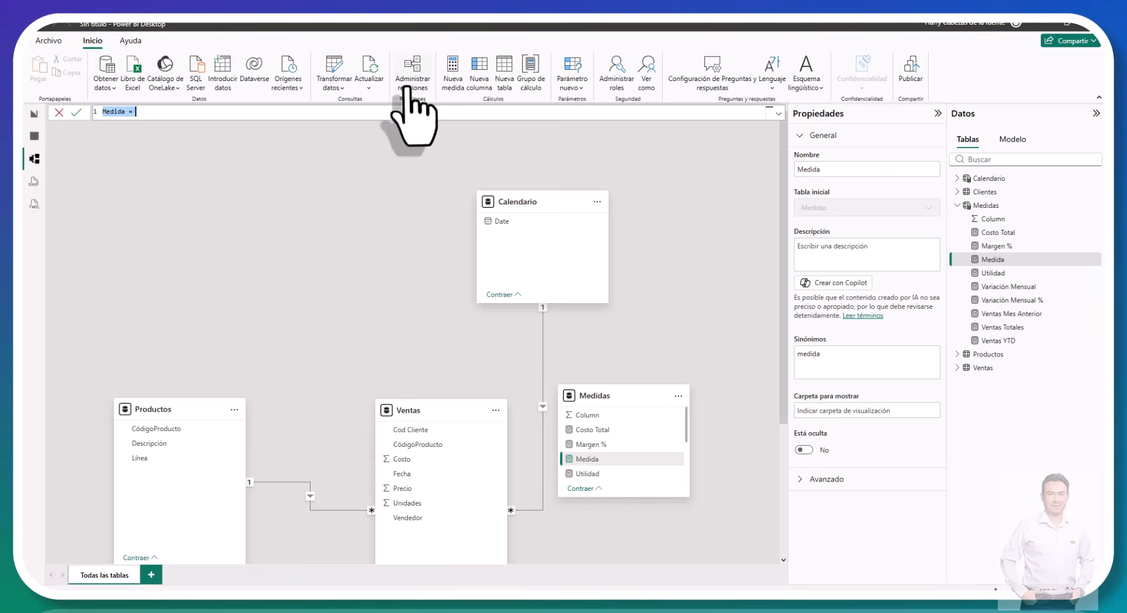
pyautogui.write('Ranking Productos = RANKX(     ALL( Productos[CódigoProducto] ),     [Ventas Totales],     ,     DESC,     DENSE )')
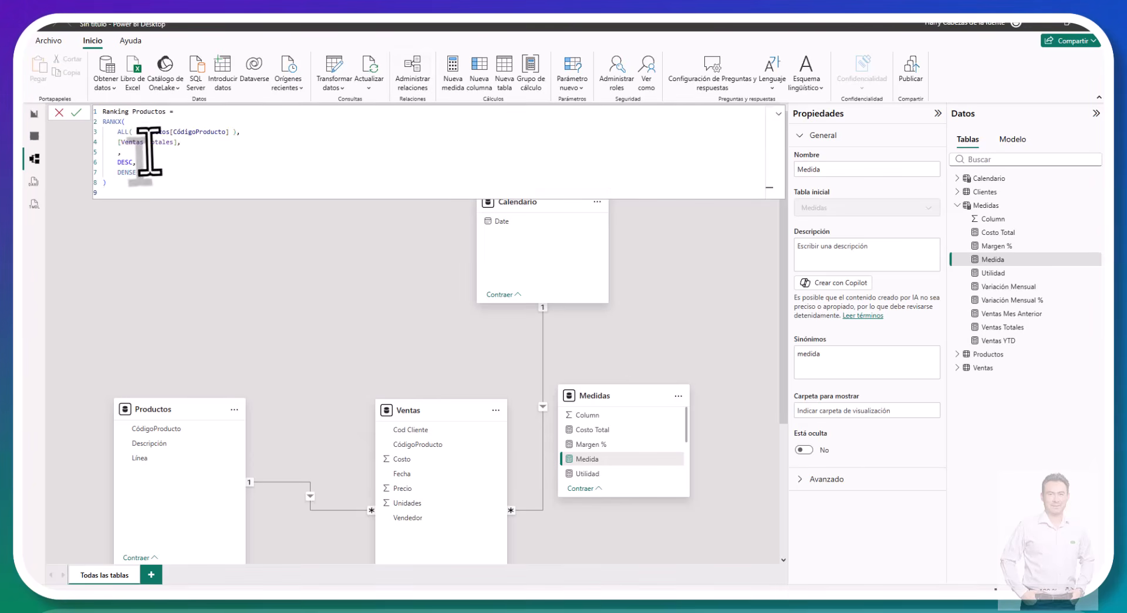
pyautogui.click(76, 112)
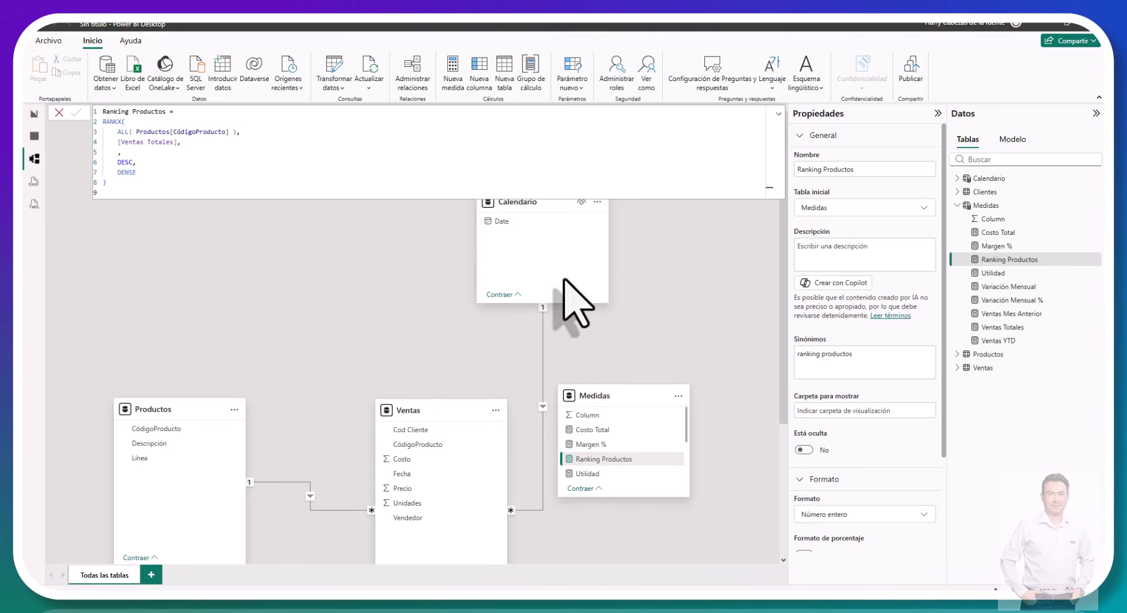
pyautogui.click(410, 277)
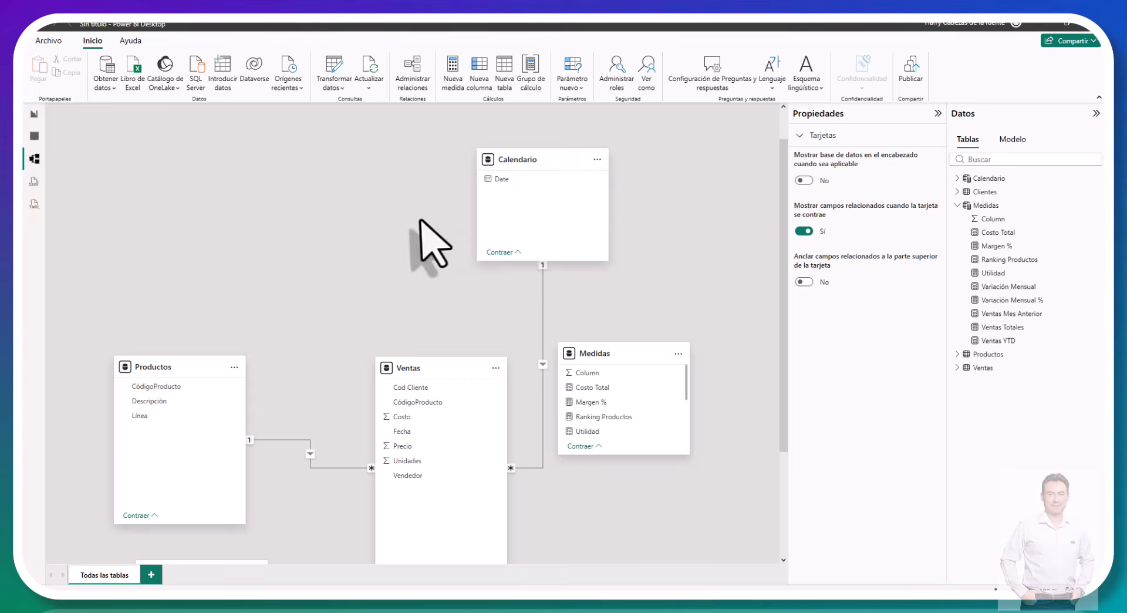